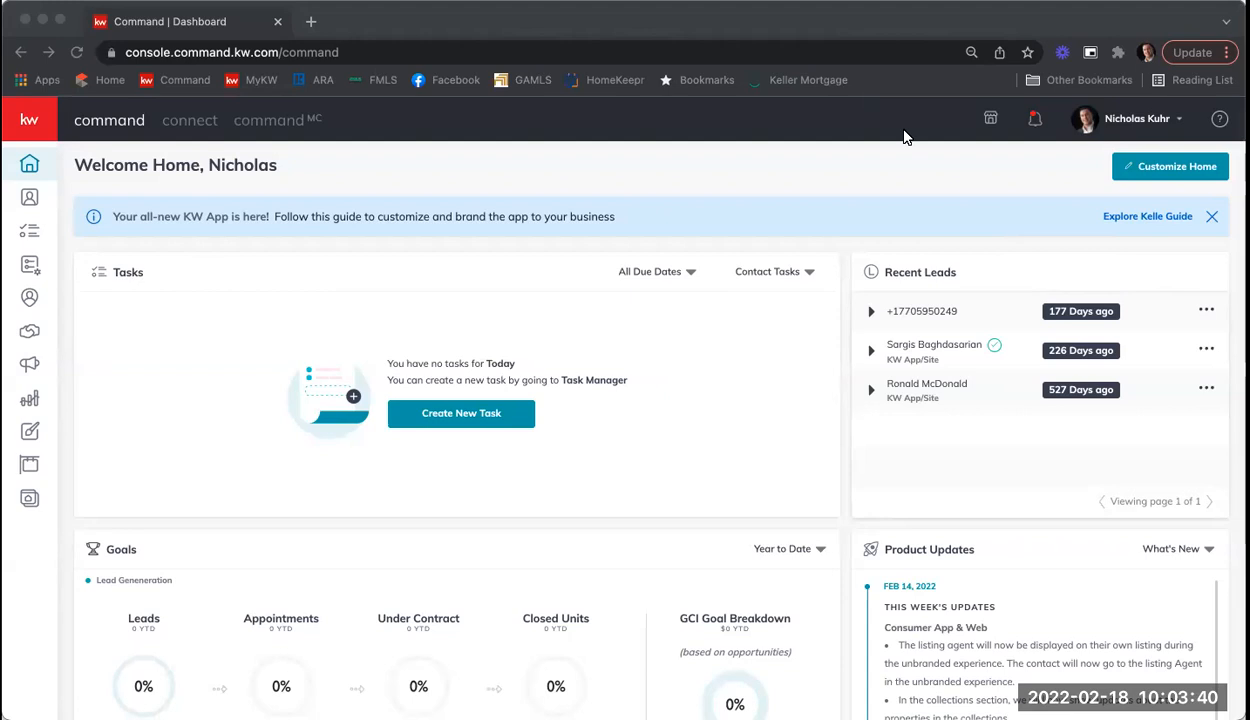
# Step: Show the All Opportunities list in KW Command's Opportunities pipeline
pyautogui.click(100, 336)
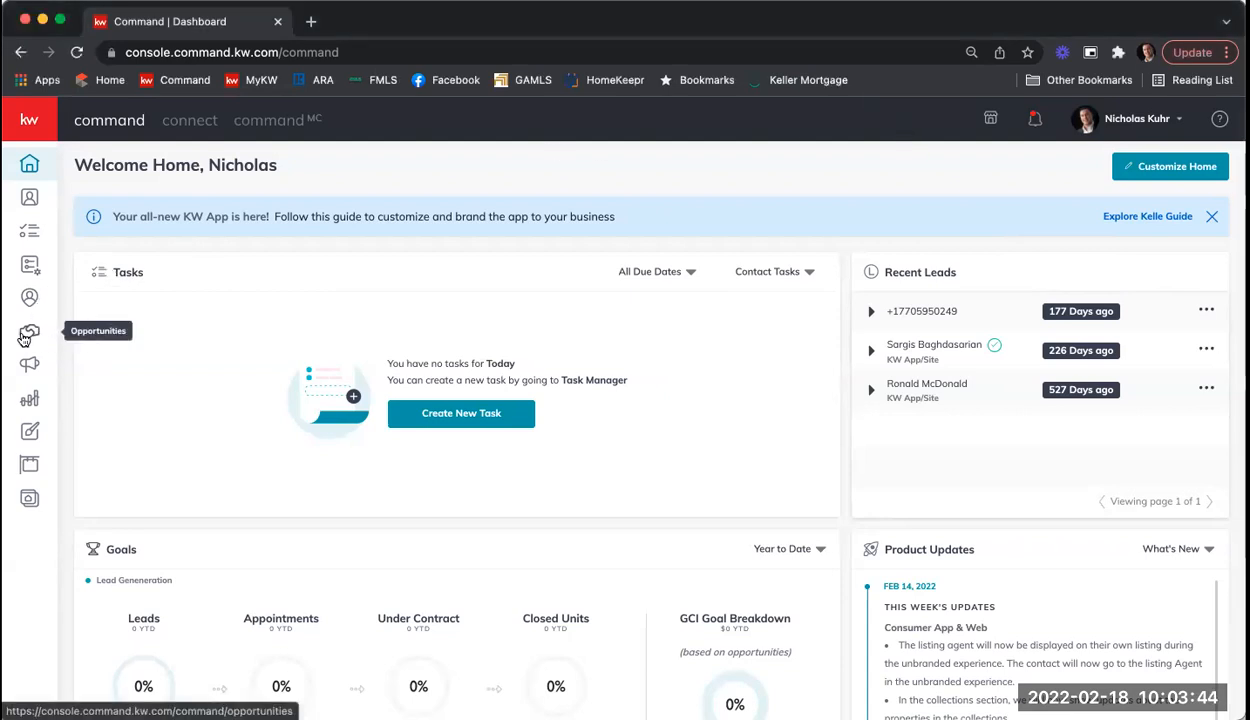
pyautogui.click(31, 331)
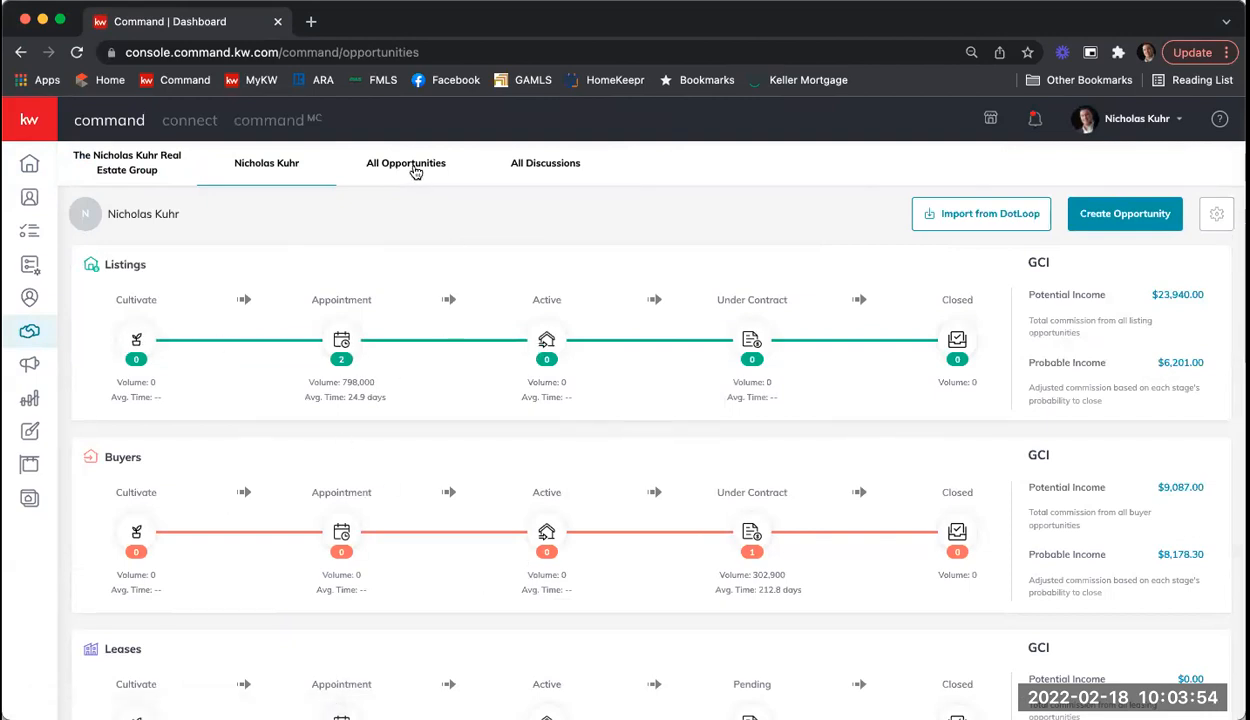
pyautogui.click(414, 170)
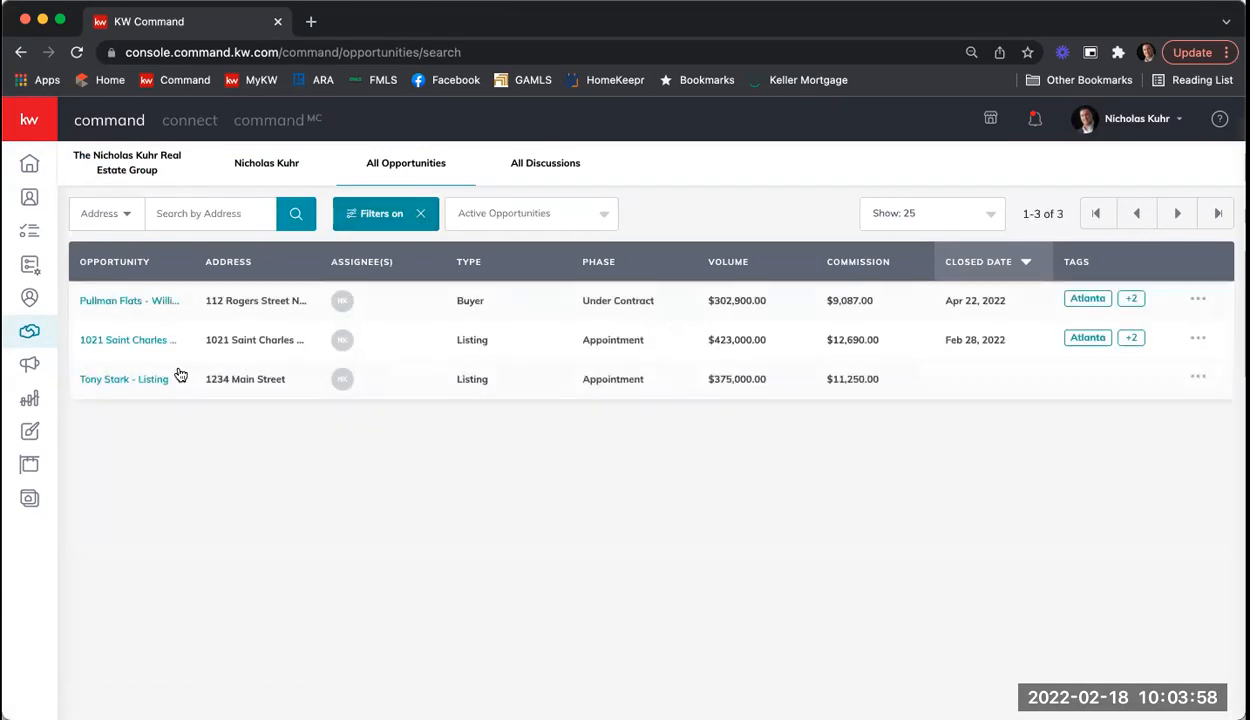
# Step: Open the Tony Stark - Listing opportunity's details page
pyautogui.click(107, 381)
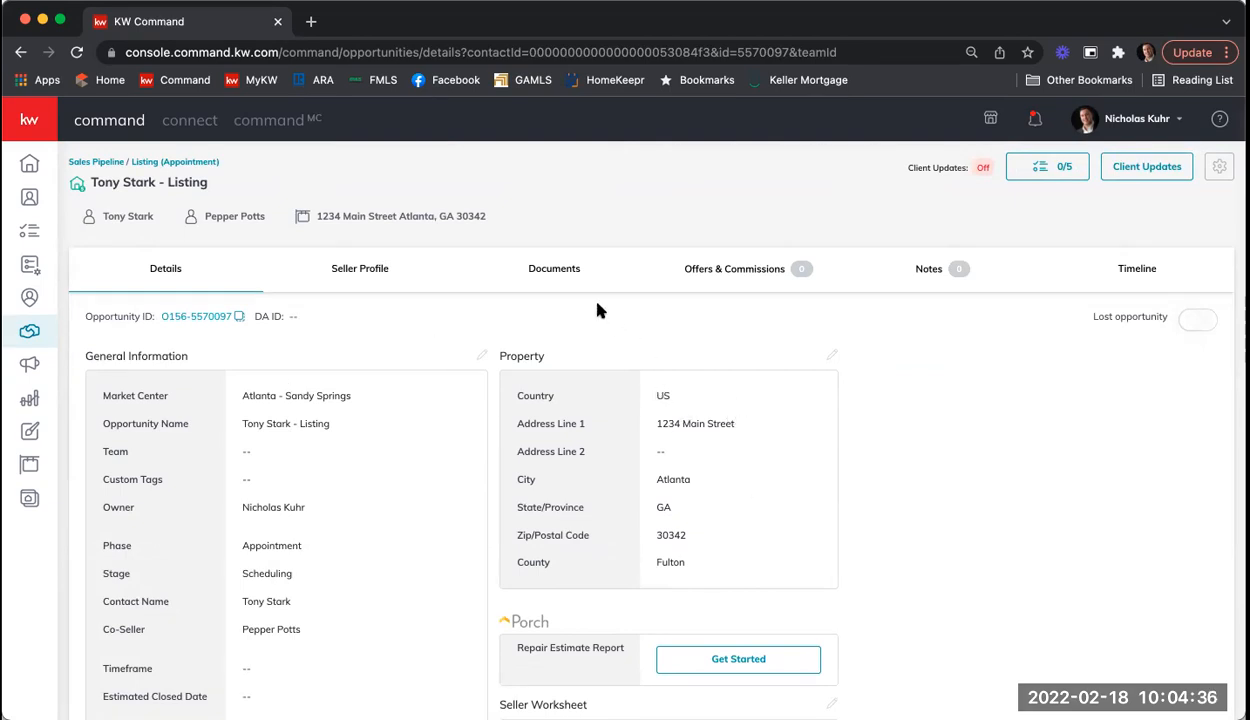
# Step: Apply the Residential checklist on the listing's Documents tab
pyautogui.click(560, 270)
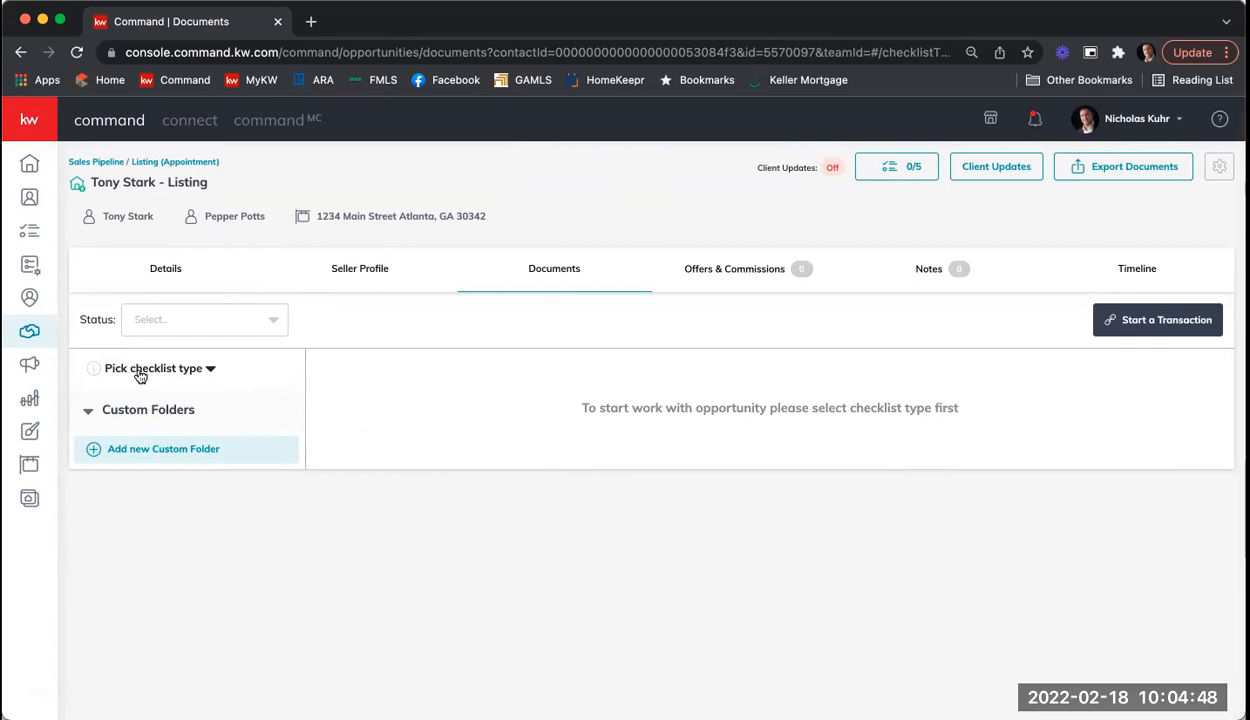
pyautogui.click(175, 374)
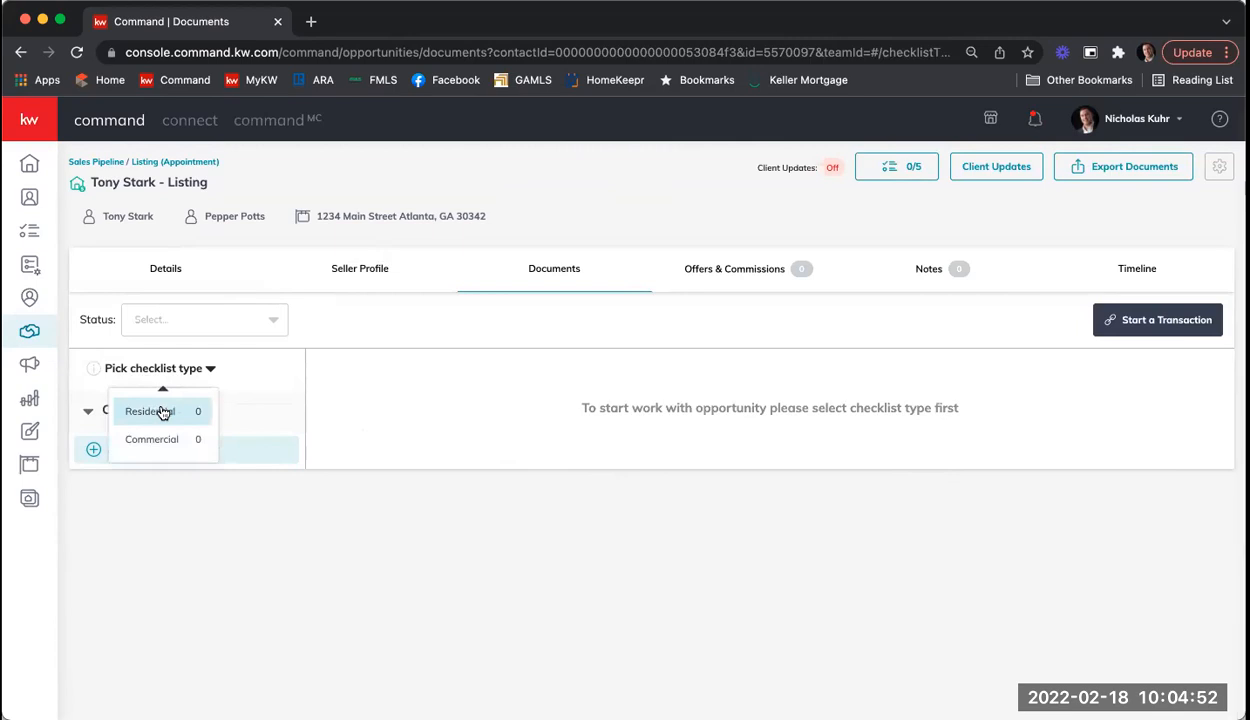
pyautogui.click(163, 413)
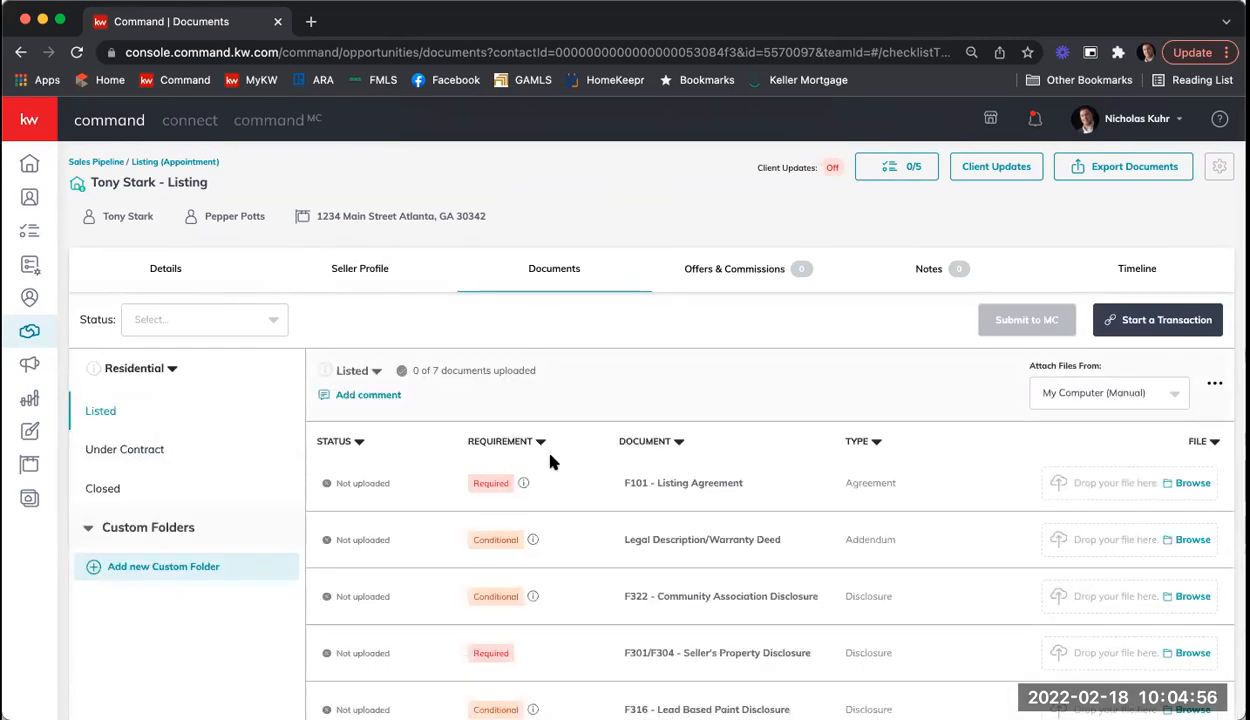
pyautogui.scroll(-3, 640, 460)
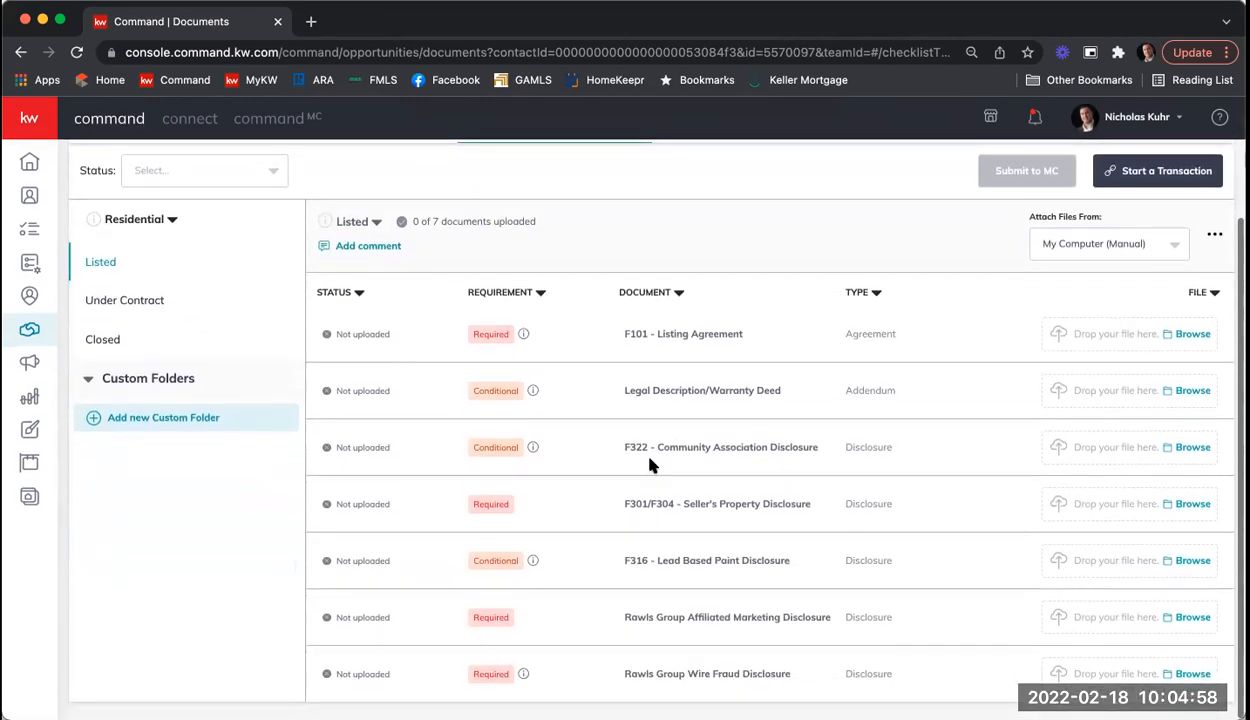
pyautogui.scroll(3, 655, 464)
pyautogui.scroll(-3, 658, 464)
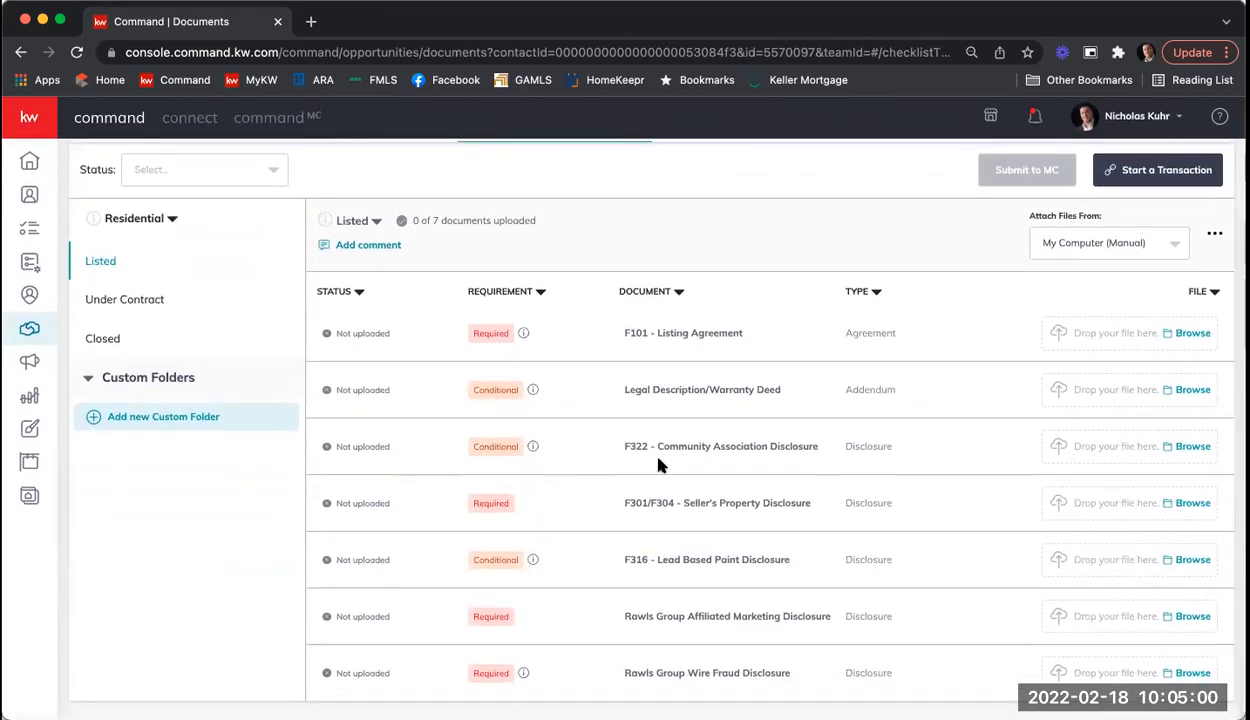
pyautogui.scroll(3, 658, 464)
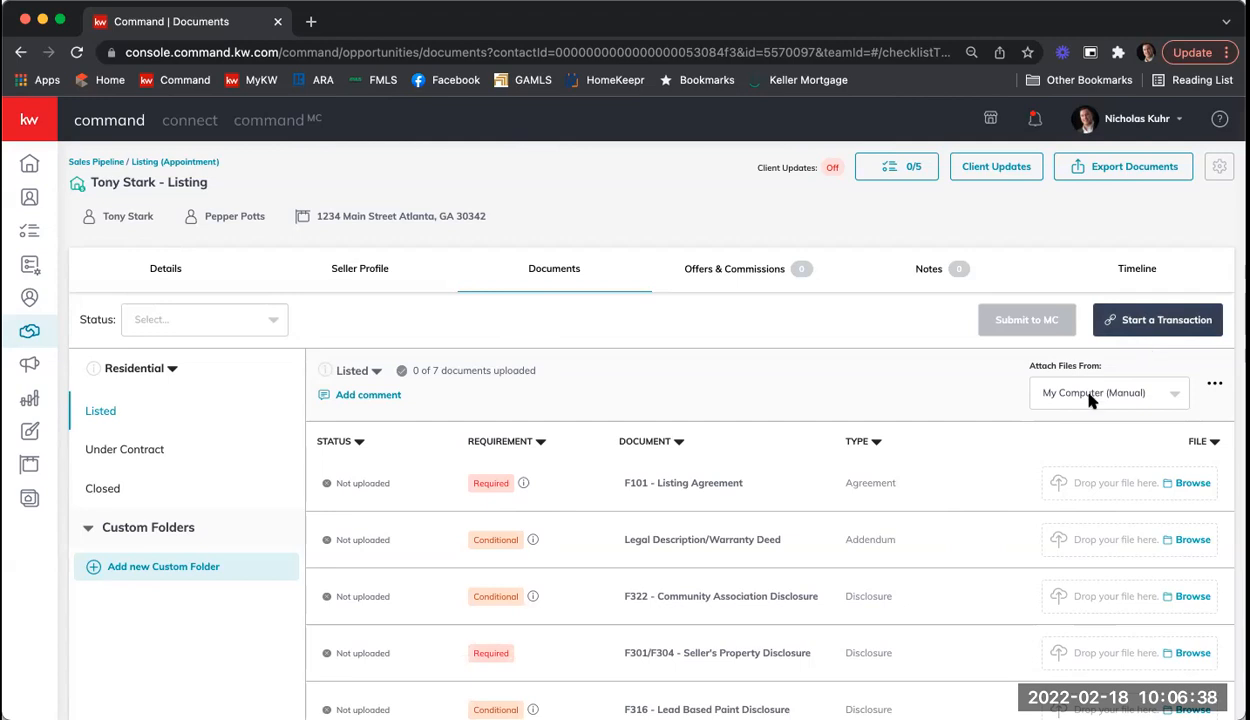
# Step: Start a DocuSign transaction for the listing and log in to DocuSign Rooms
pyautogui.click(1167, 327)
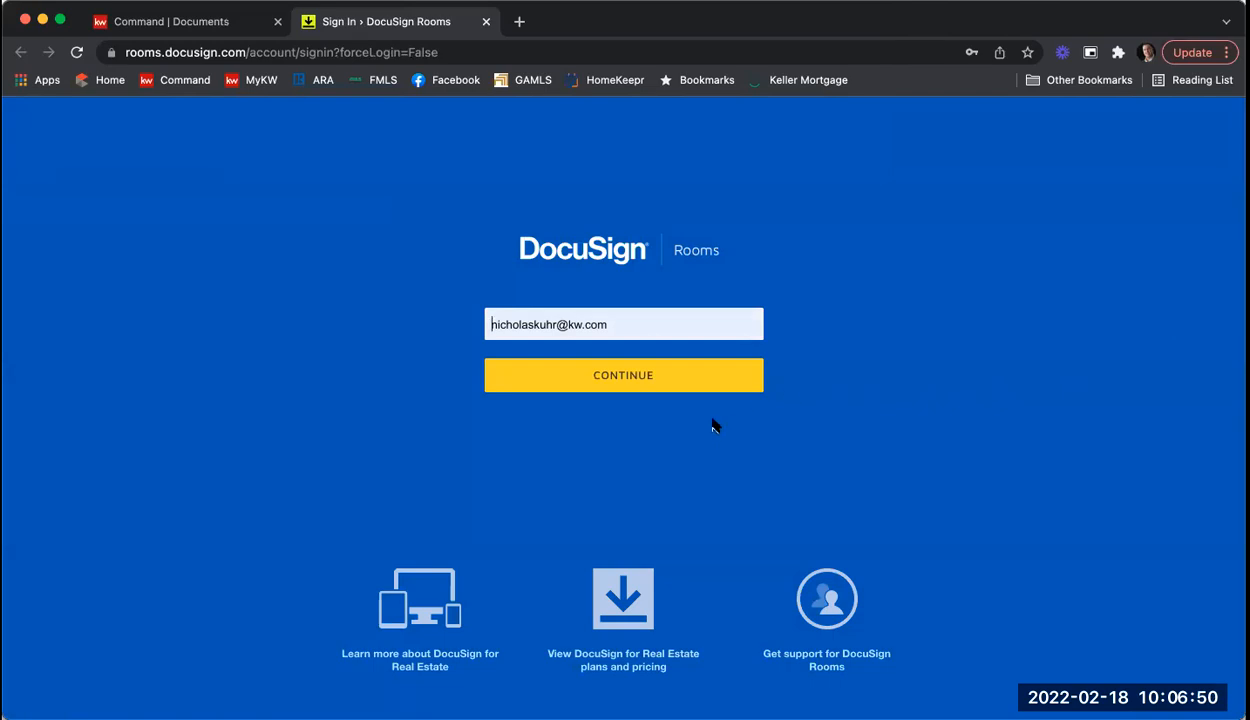
pyautogui.click(606, 383)
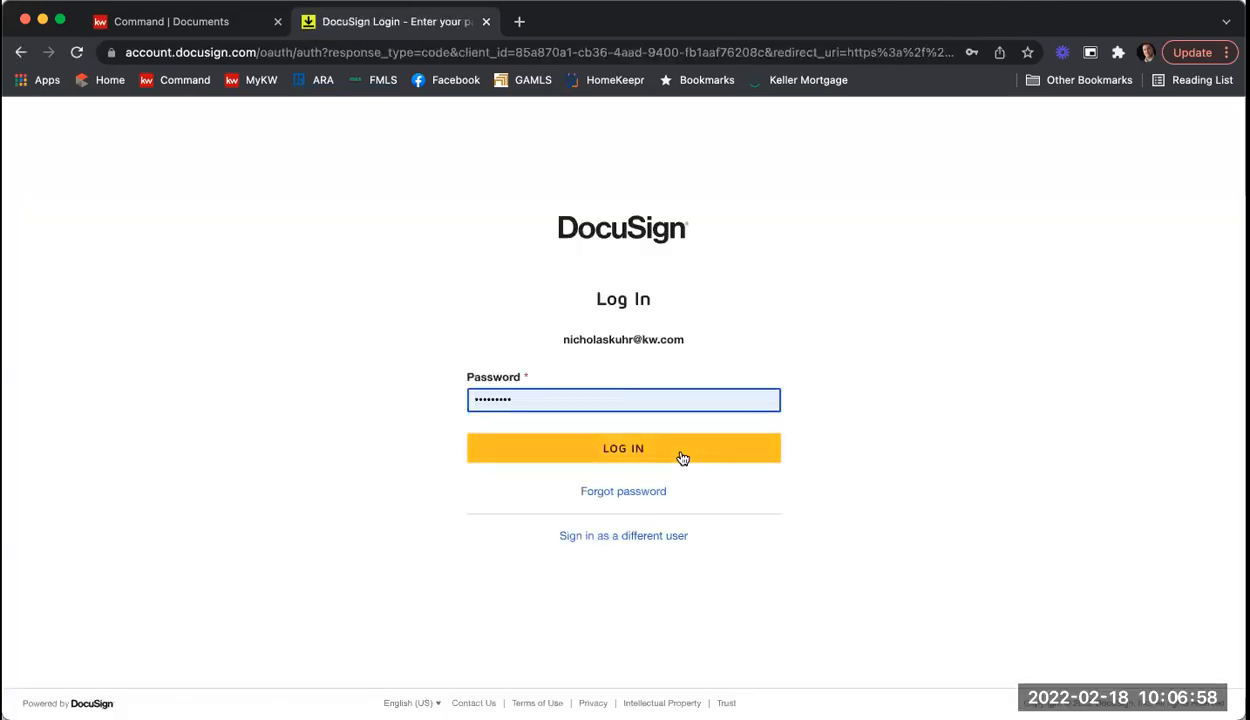
pyautogui.click(683, 455)
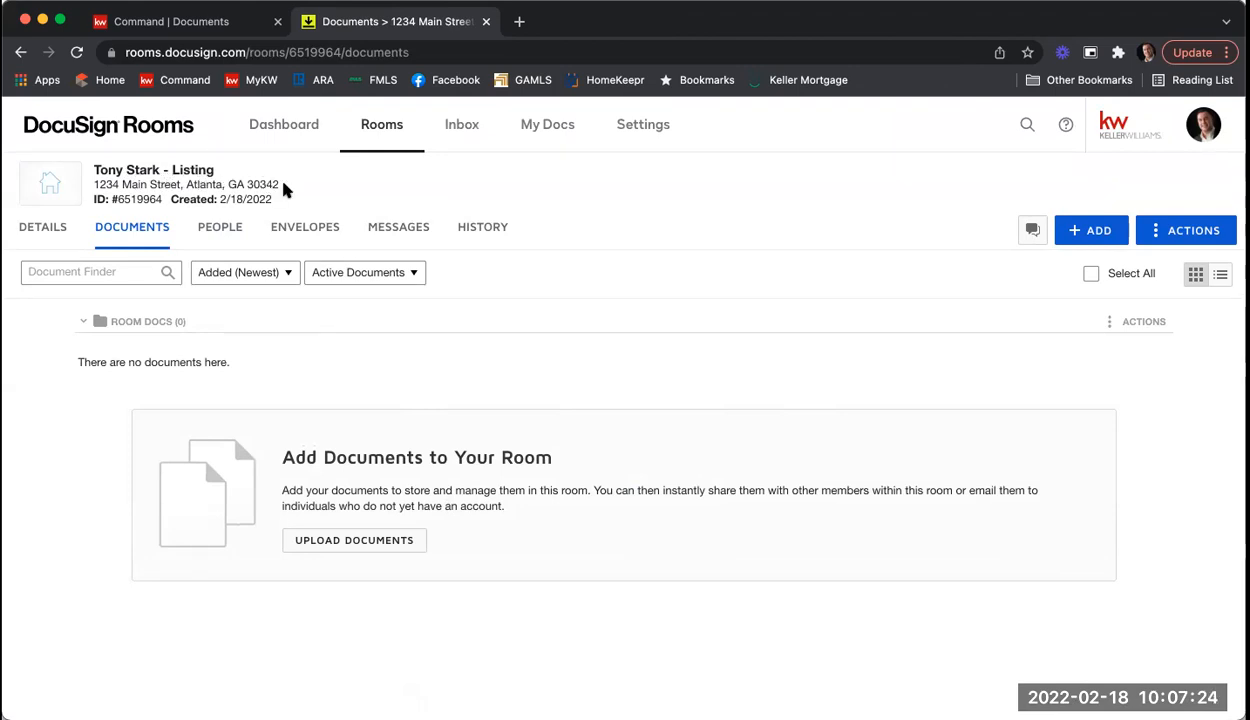
# Step: Add DocuSign Forms from the National Association of Realtors provider
pyautogui.moveTo(103, 198)
pyautogui.click(1096, 235)
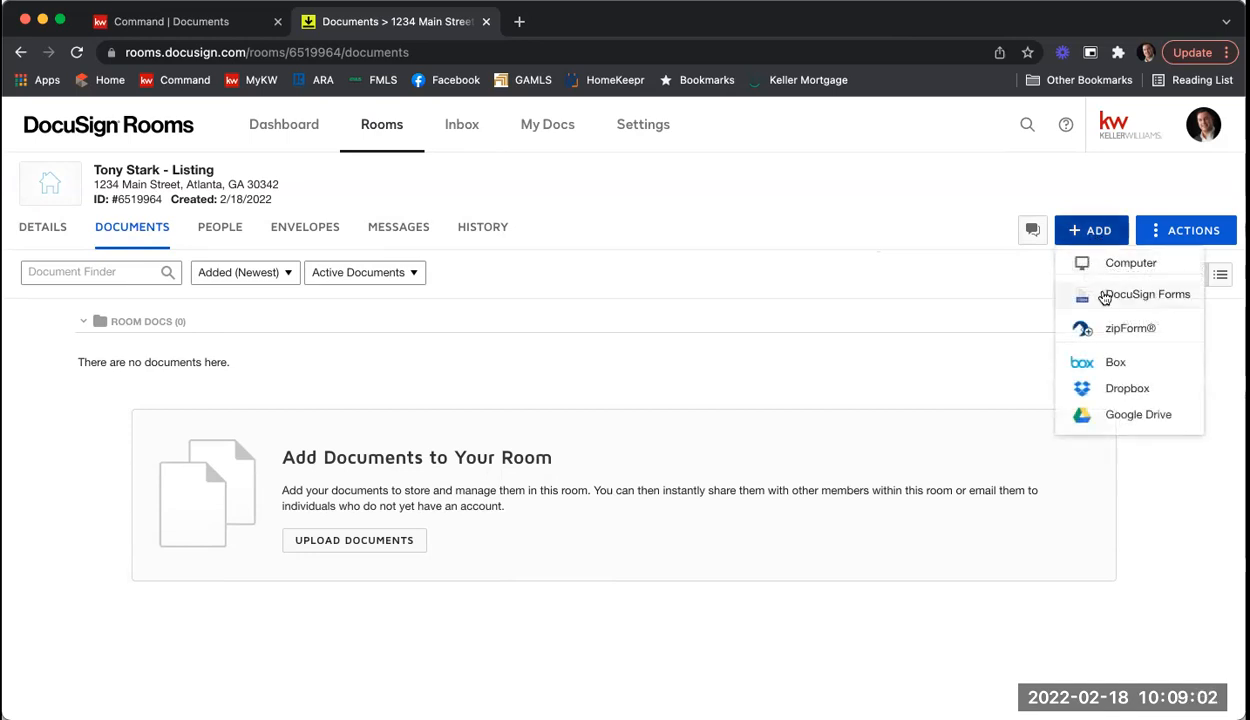
pyautogui.click(1104, 295)
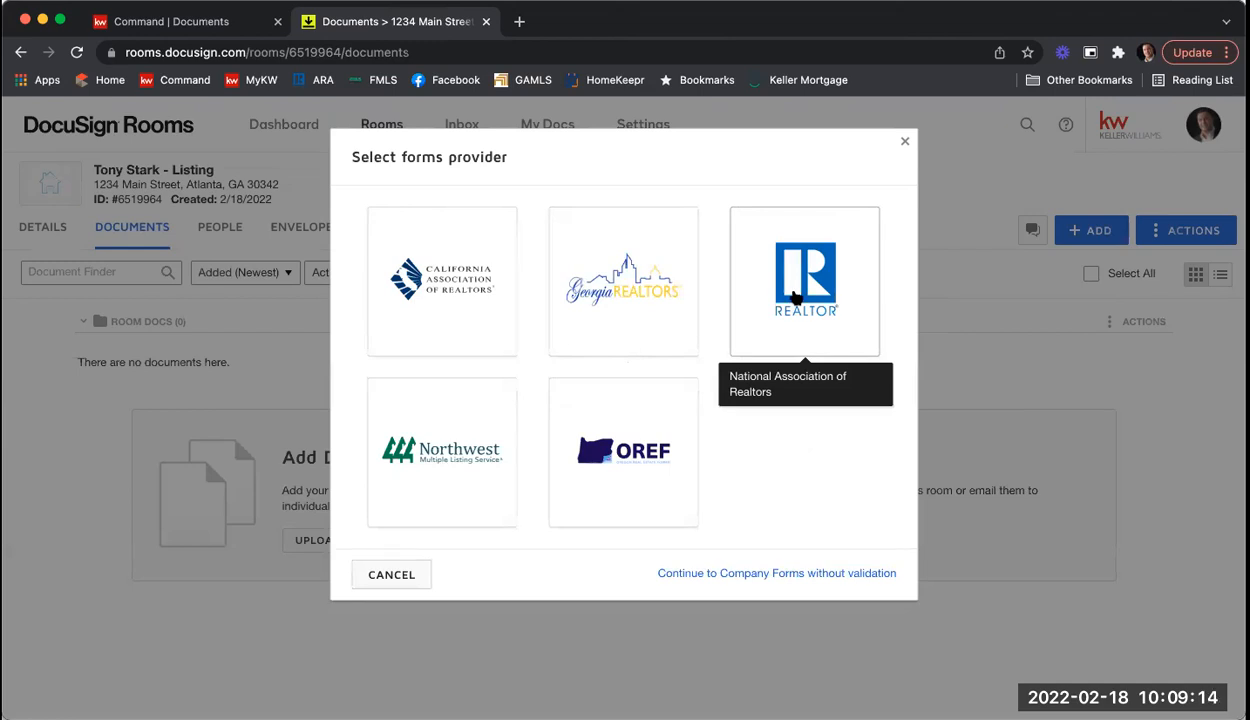
pyautogui.click(796, 297)
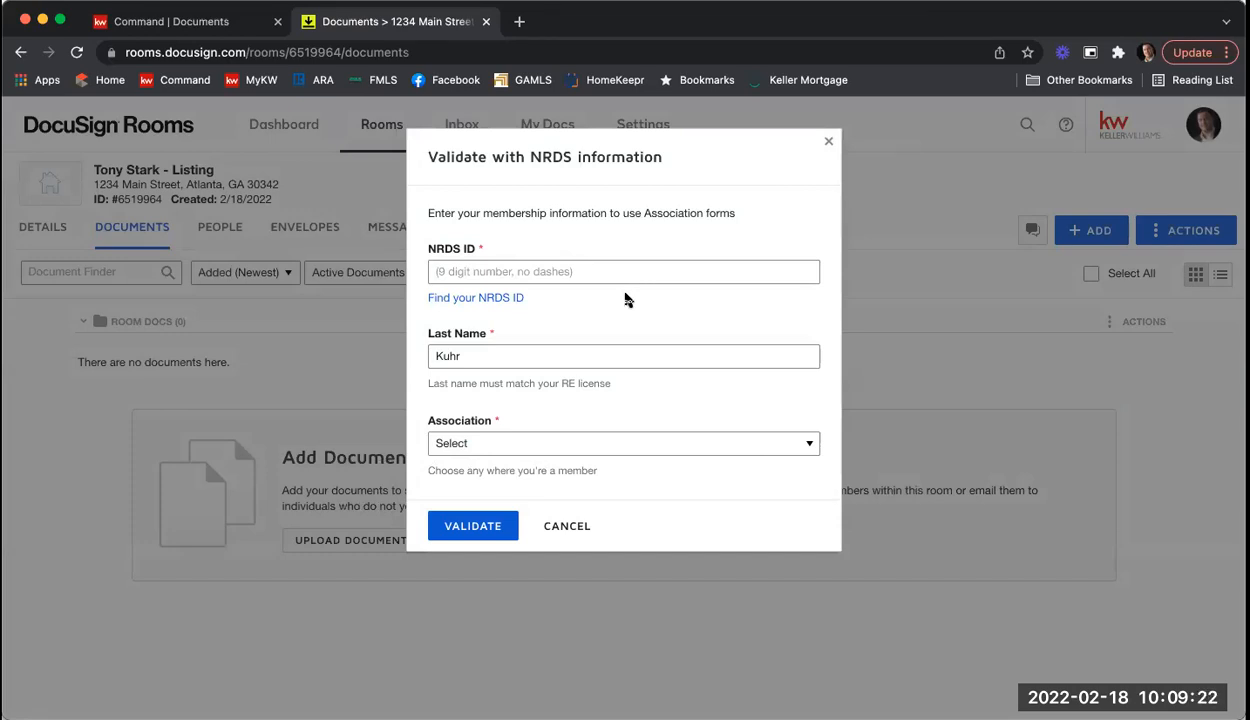
# Step: Look up the NRDS member ID using the agent's last name and real estate license number
pyautogui.click(482, 308)
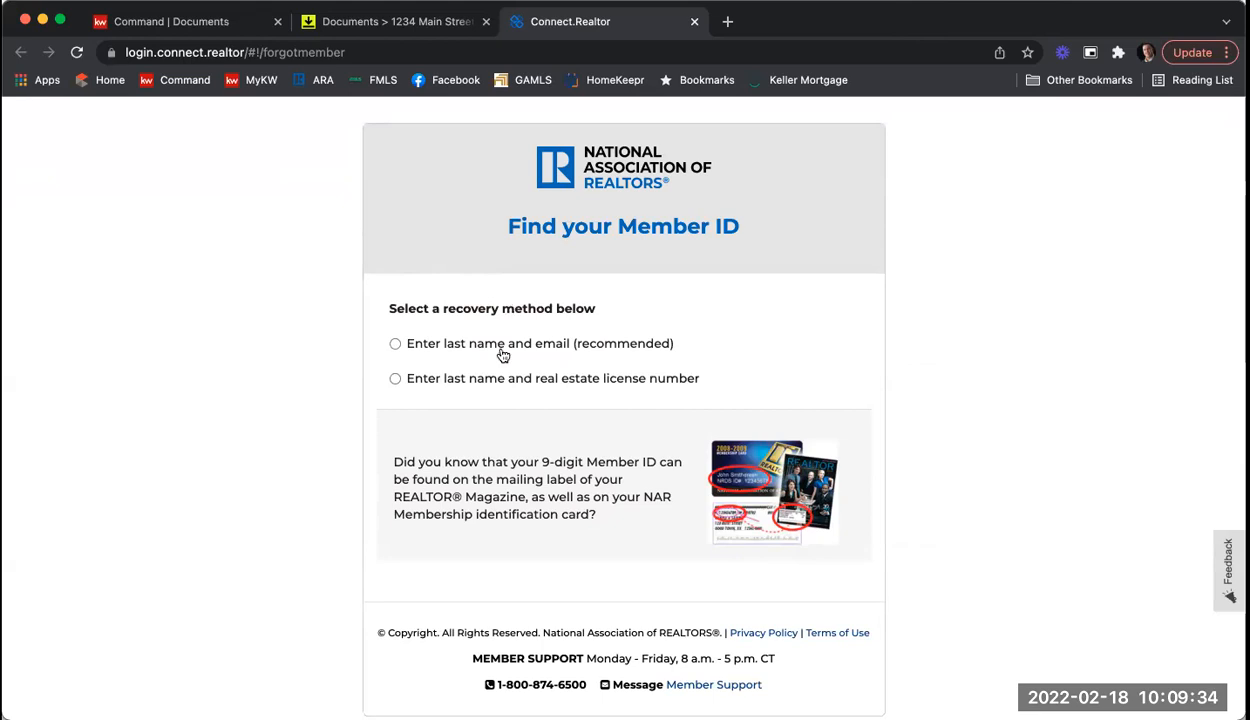
pyautogui.click(395, 378)
pyautogui.click(463, 402)
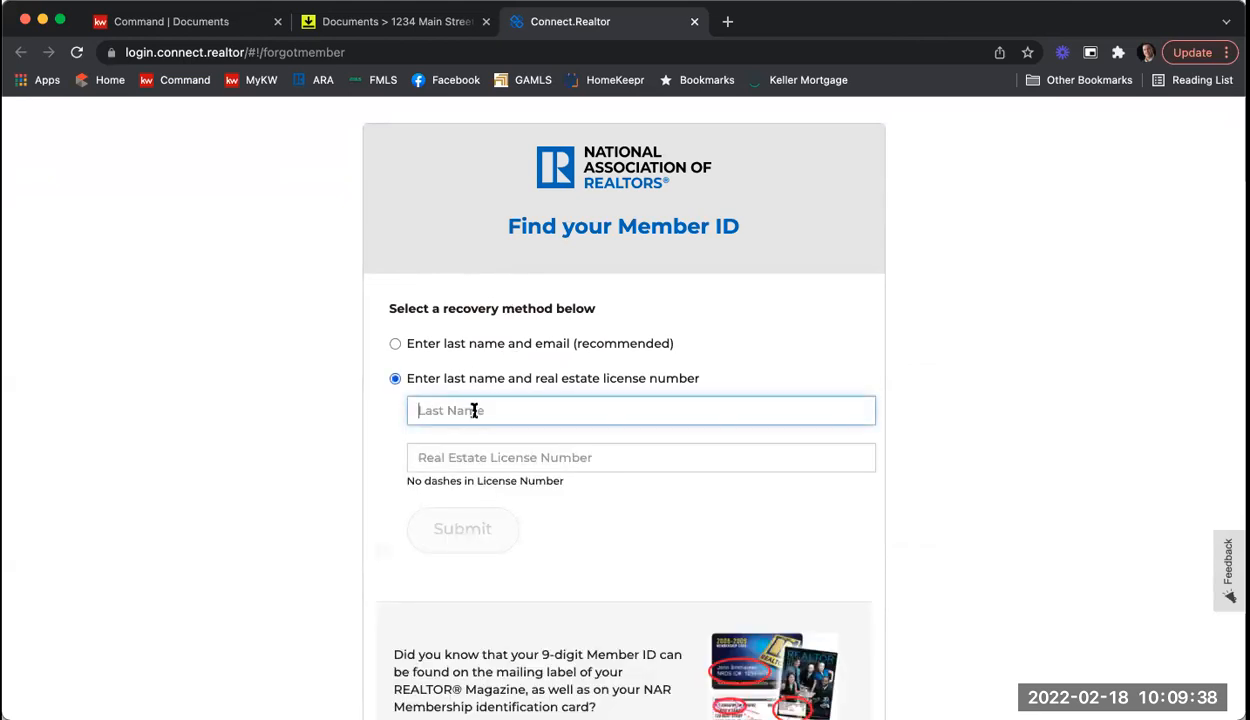
pyautogui.press('Tab')
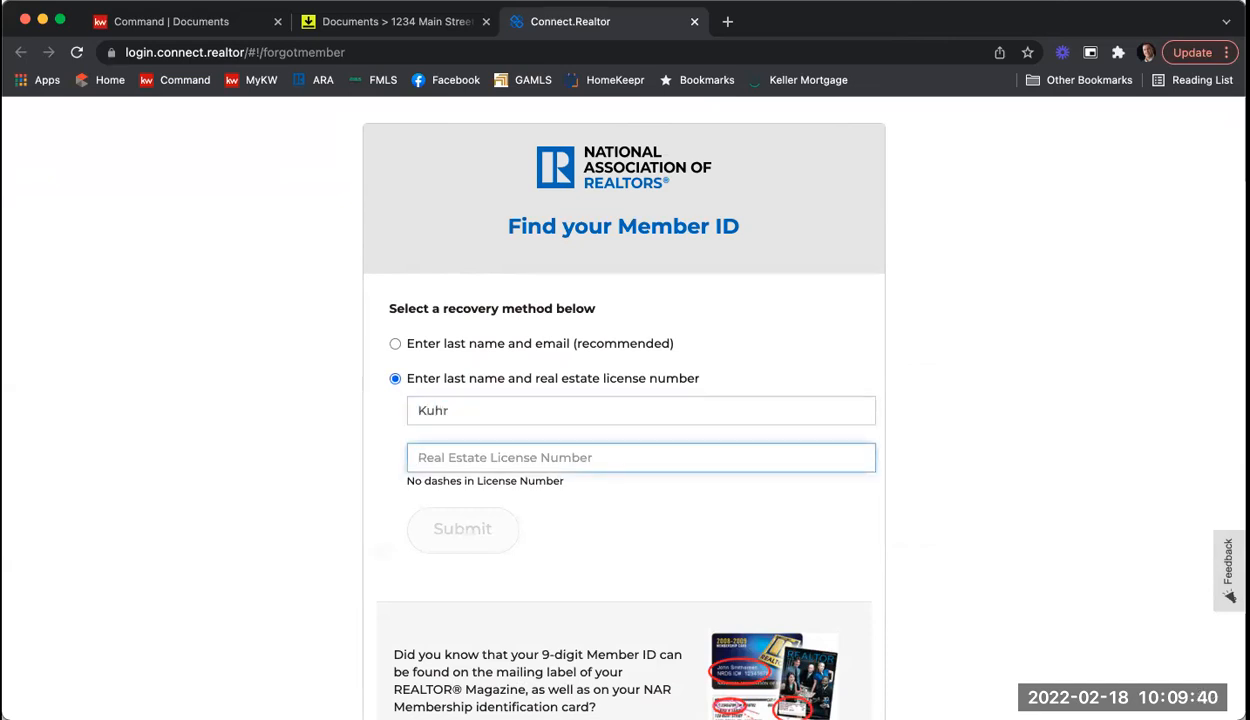
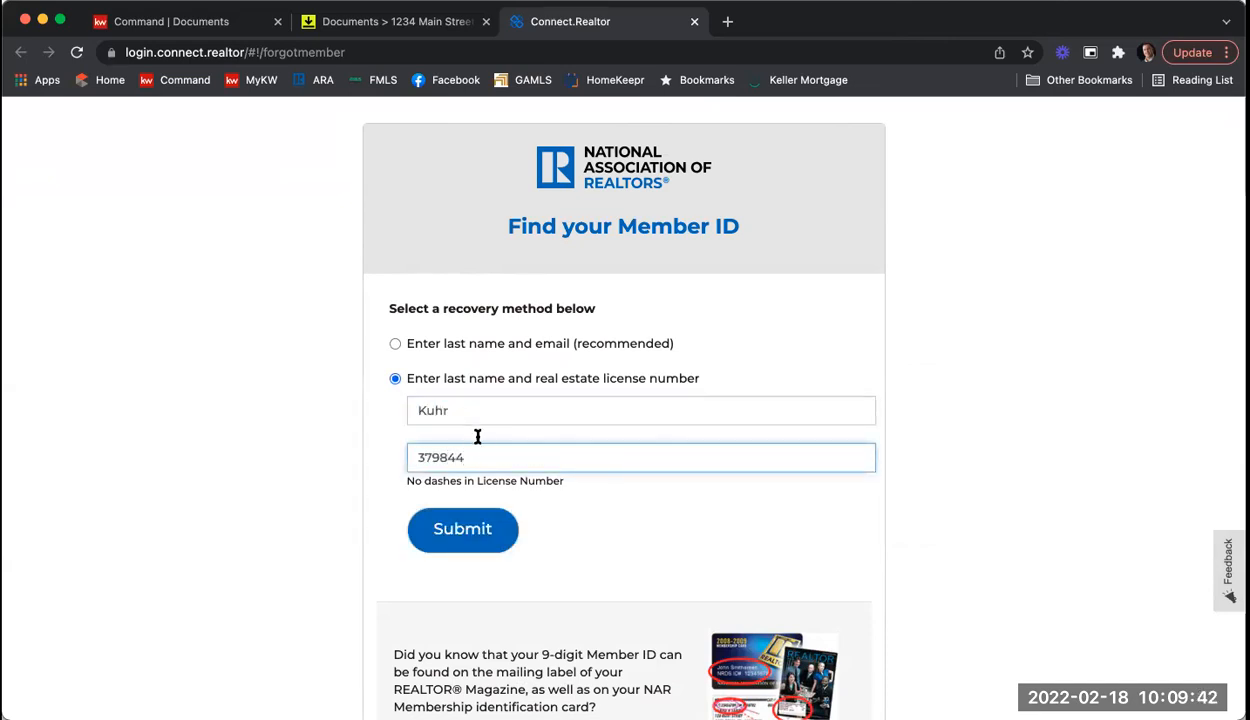
pyautogui.click(446, 528)
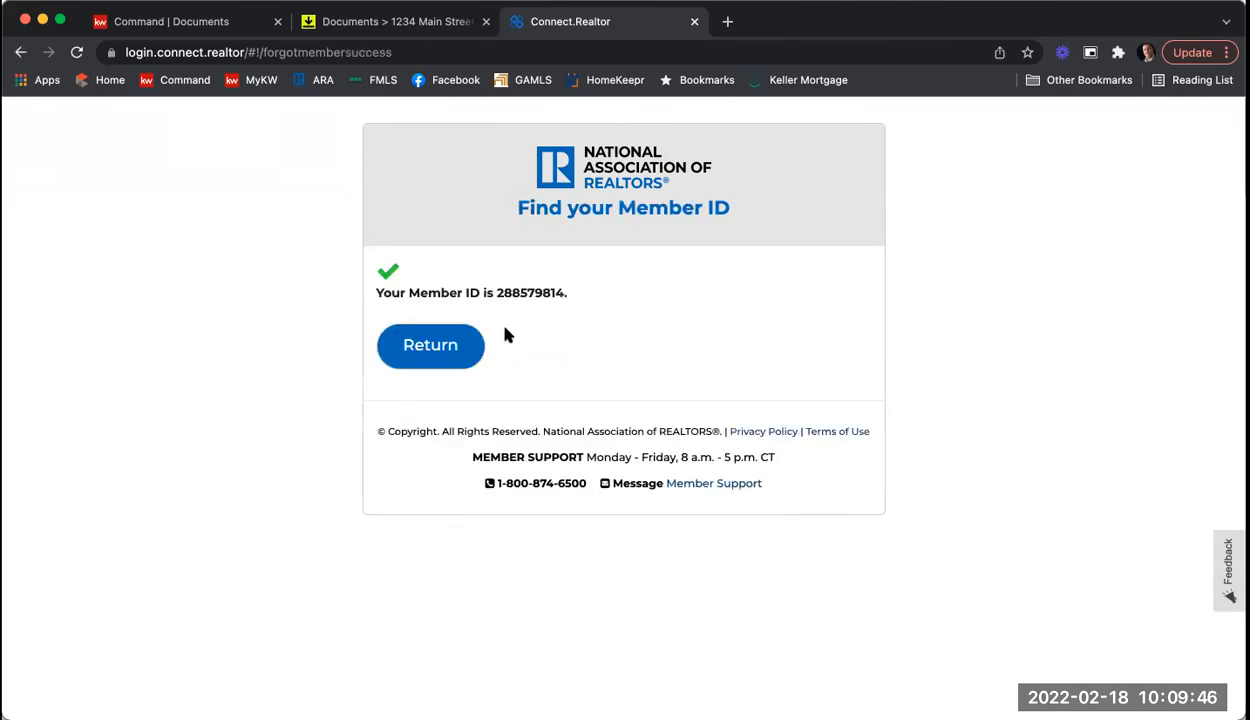
# Step: Select and copy the recovered 9-digit NAR member ID
pyautogui.moveTo(496, 292); pyautogui.dragTo(563, 292)
pyautogui.rightClick(538, 292)
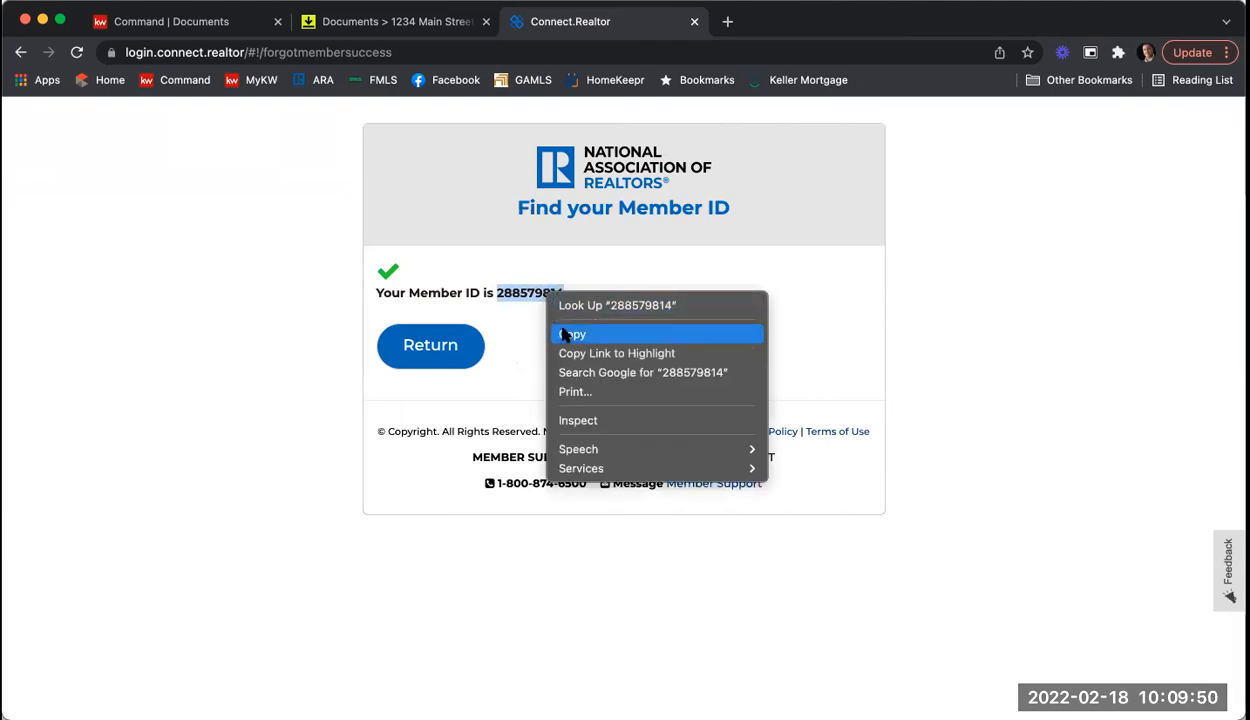
pyautogui.click(567, 335)
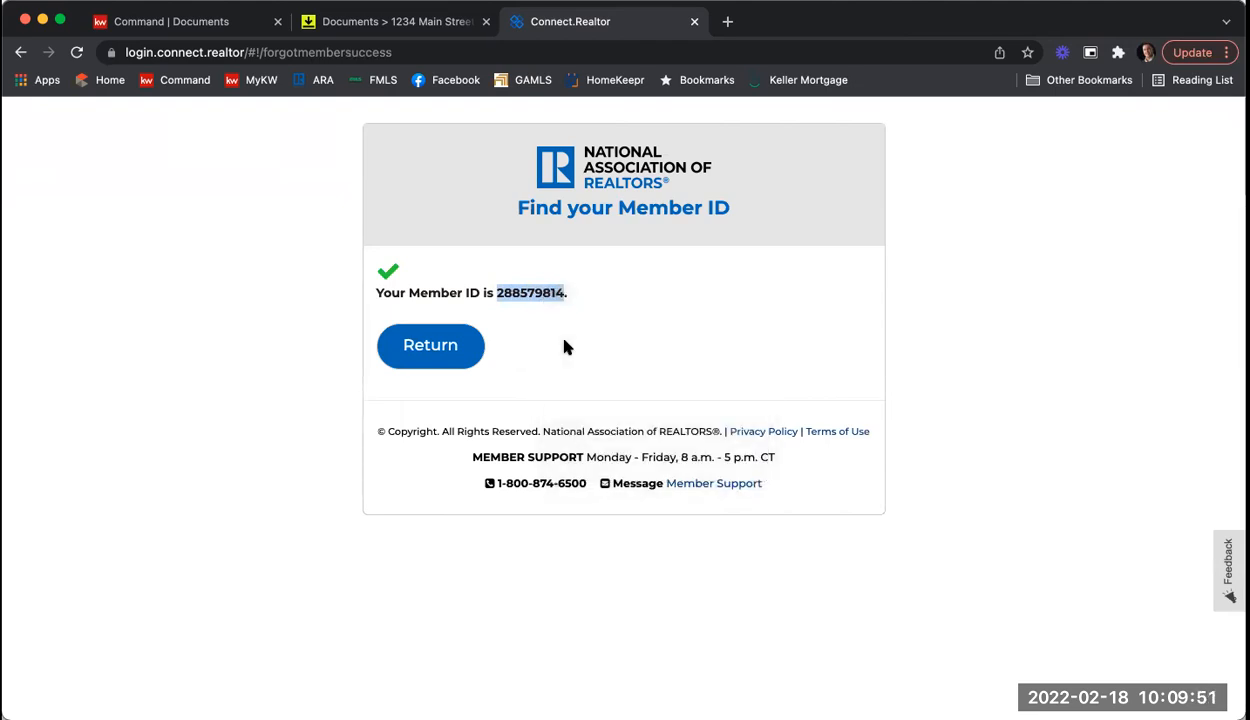
# Step: Back in DocuSign Rooms, paste the member ID into the NRDS ID field
pyautogui.click(695, 21)
pyautogui.click(525, 268)
pyautogui.rightClick(527, 267)
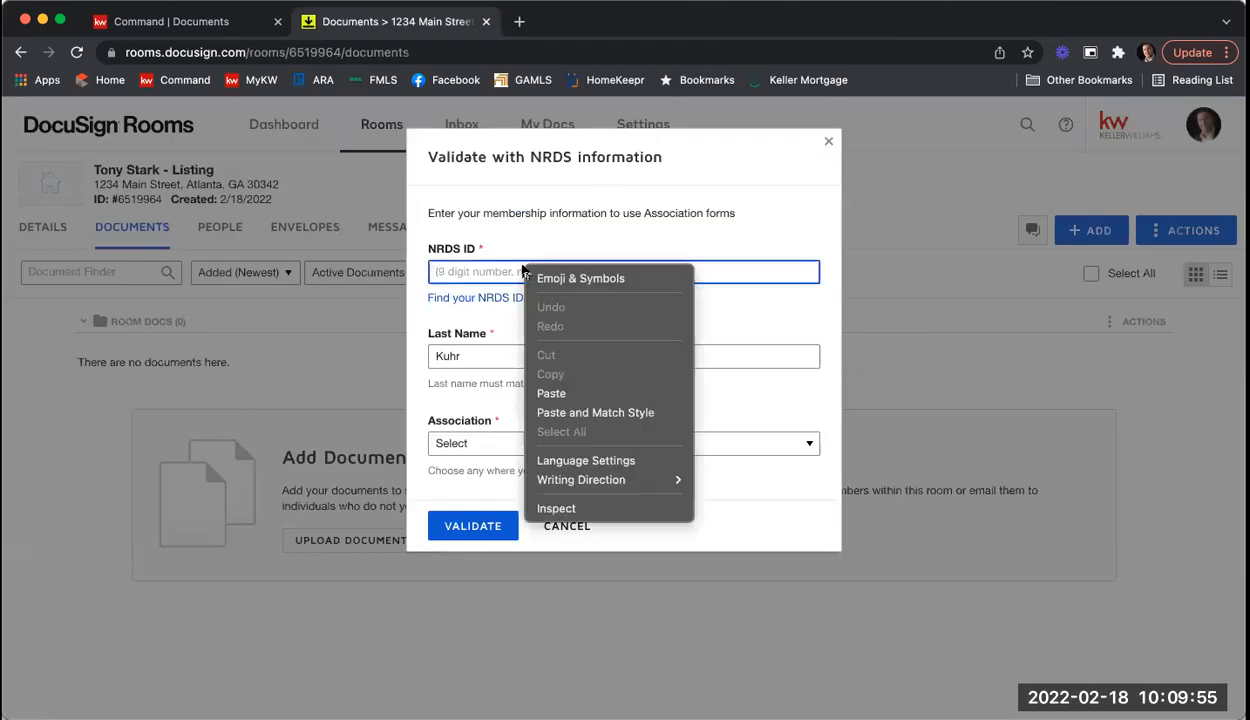
pyautogui.click(552, 393)
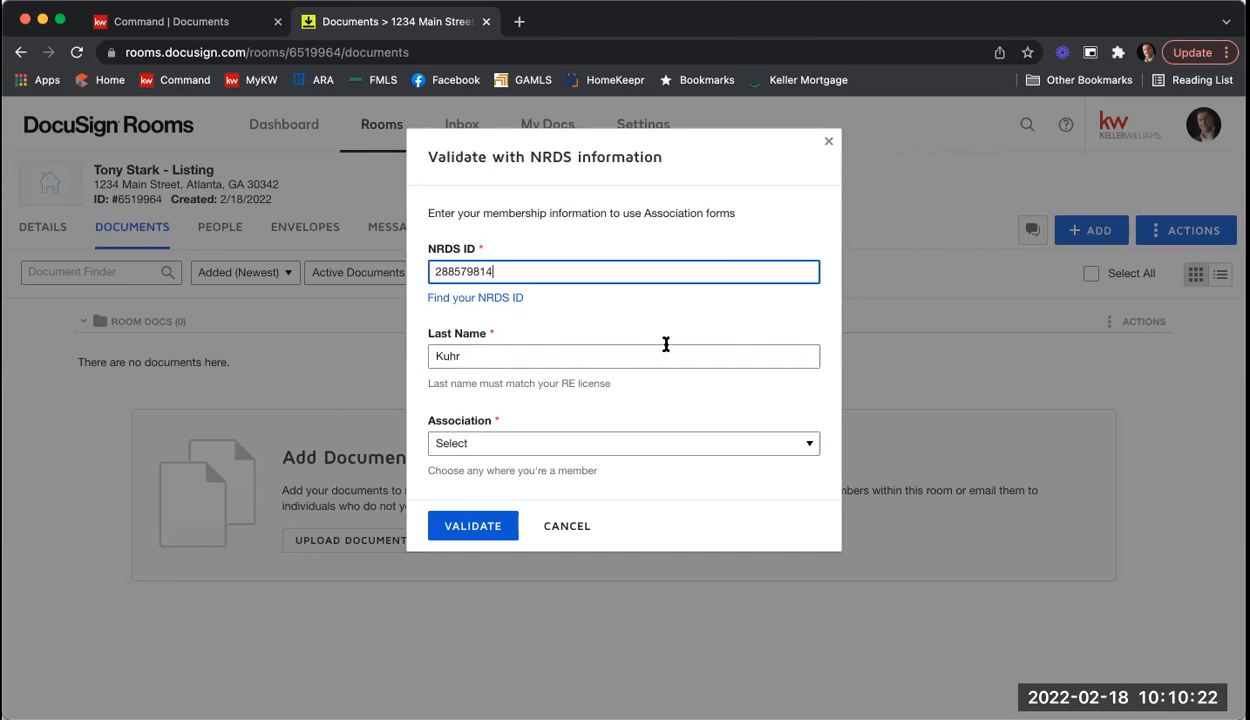
# Step: Choose Georgia Association of Realtors as the association and validate the NRDS details
pyautogui.click(512, 446)
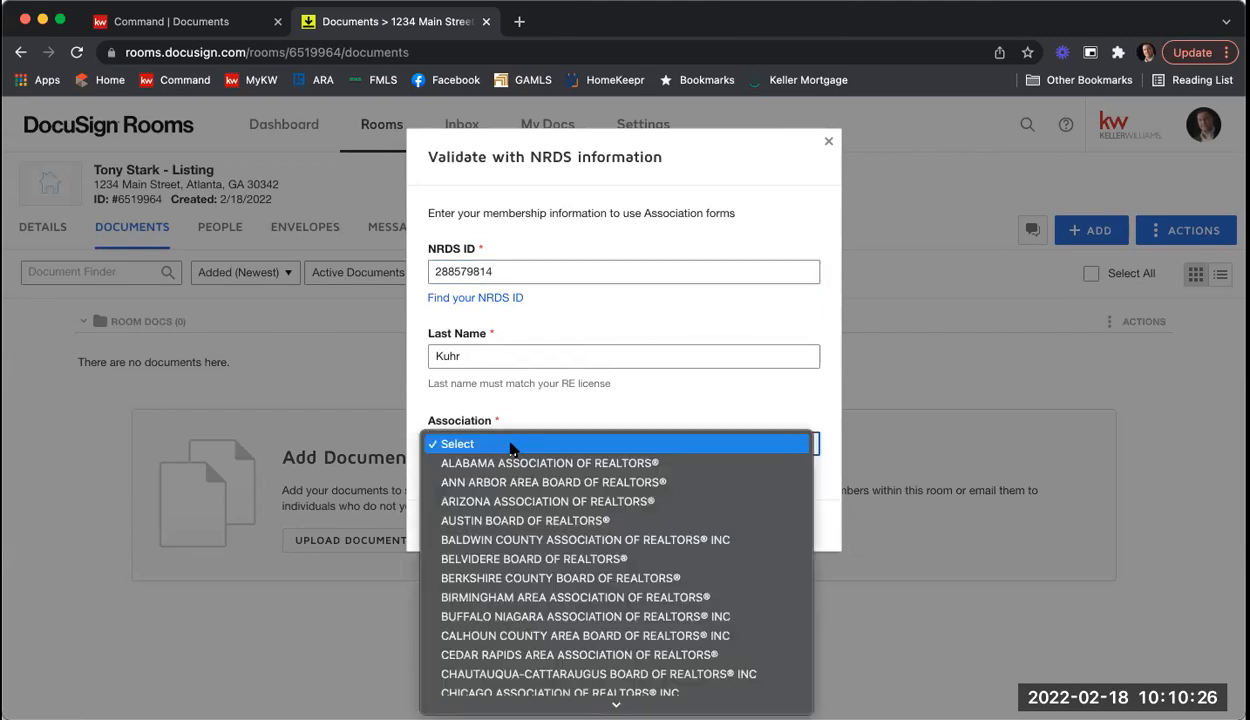
pyautogui.scroll(-5, 693, 509)
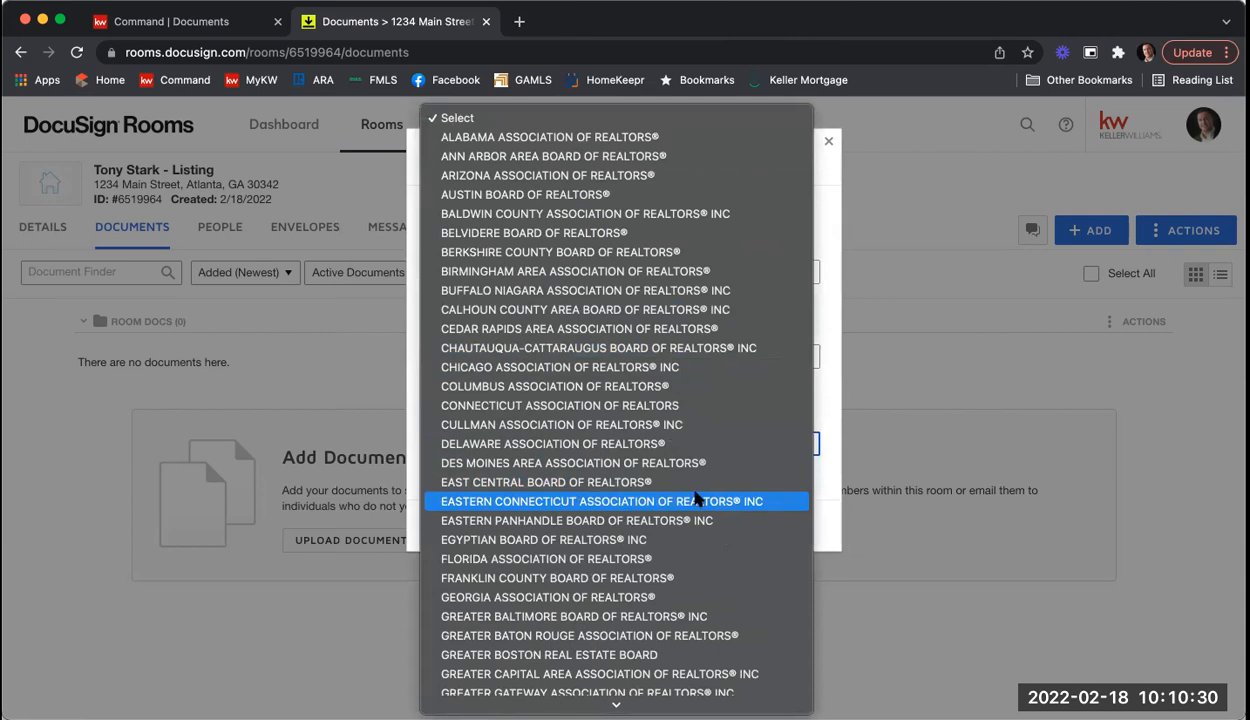
pyautogui.click(633, 598)
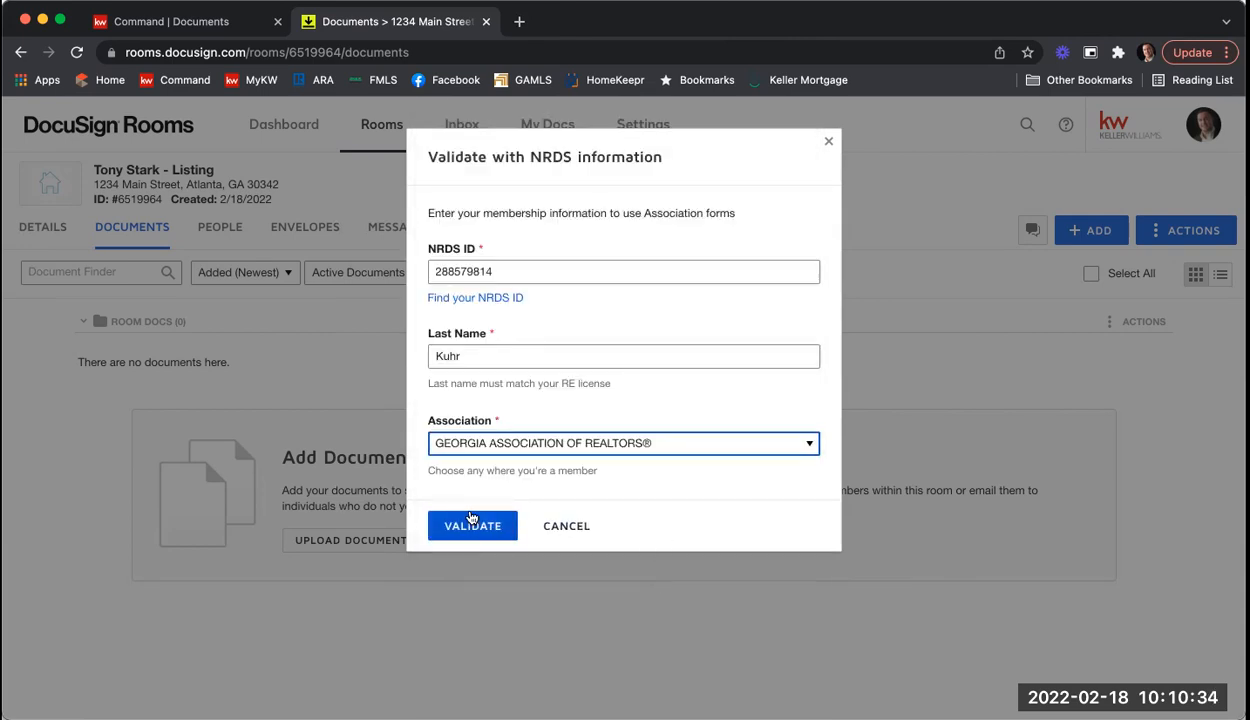
pyautogui.click(470, 527)
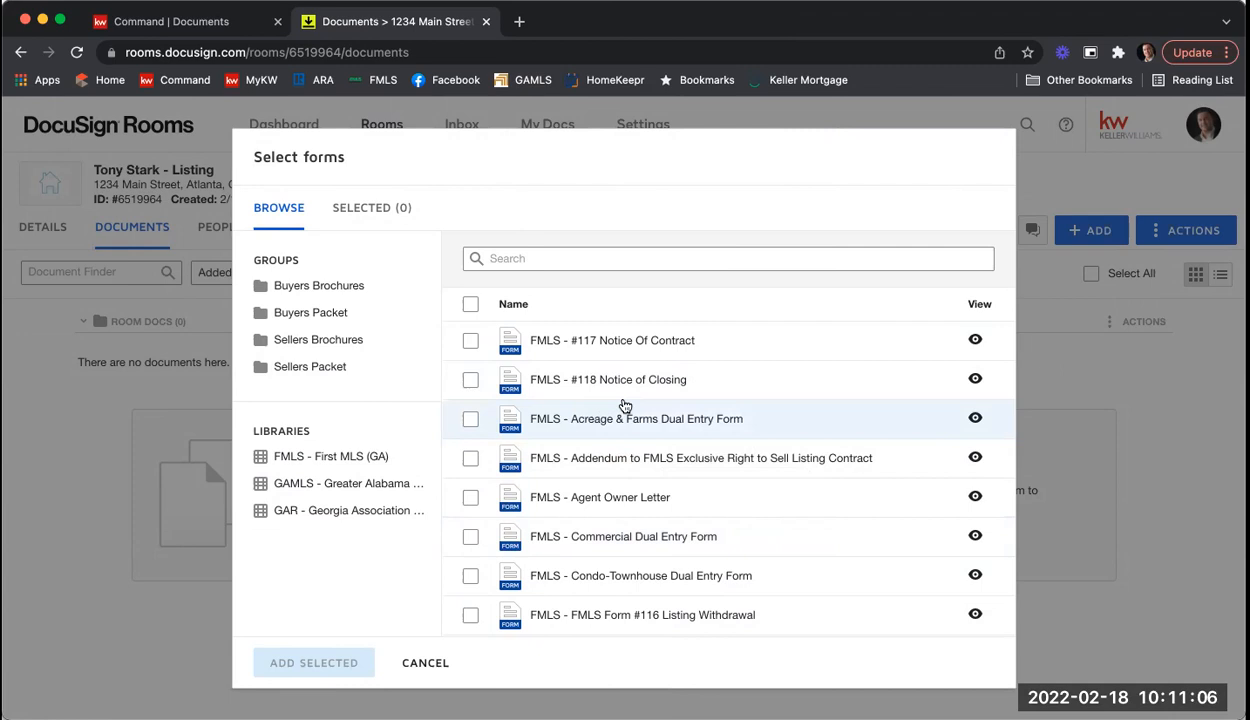
# Step: Close the Select forms dialog without adding any FMLS forms
pyautogui.click(432, 661)
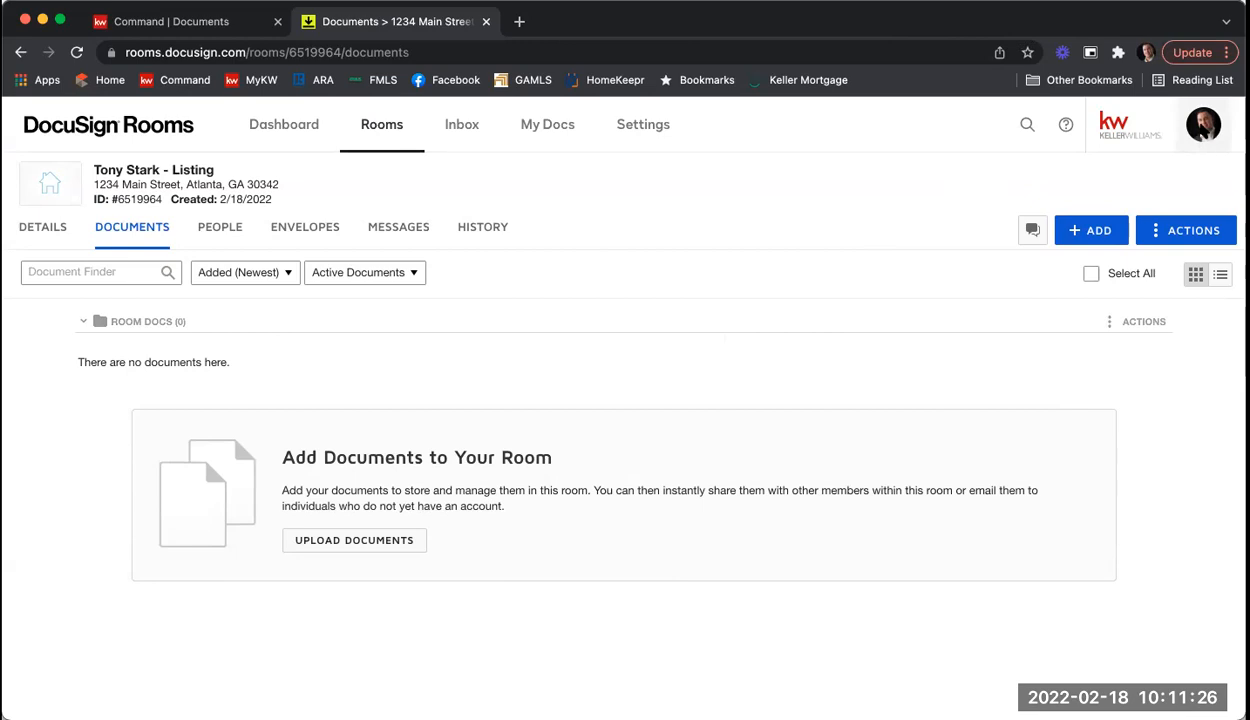
# Step: In account Preferences > Integrations, start adding a new forms provider
pyautogui.click(1203, 130)
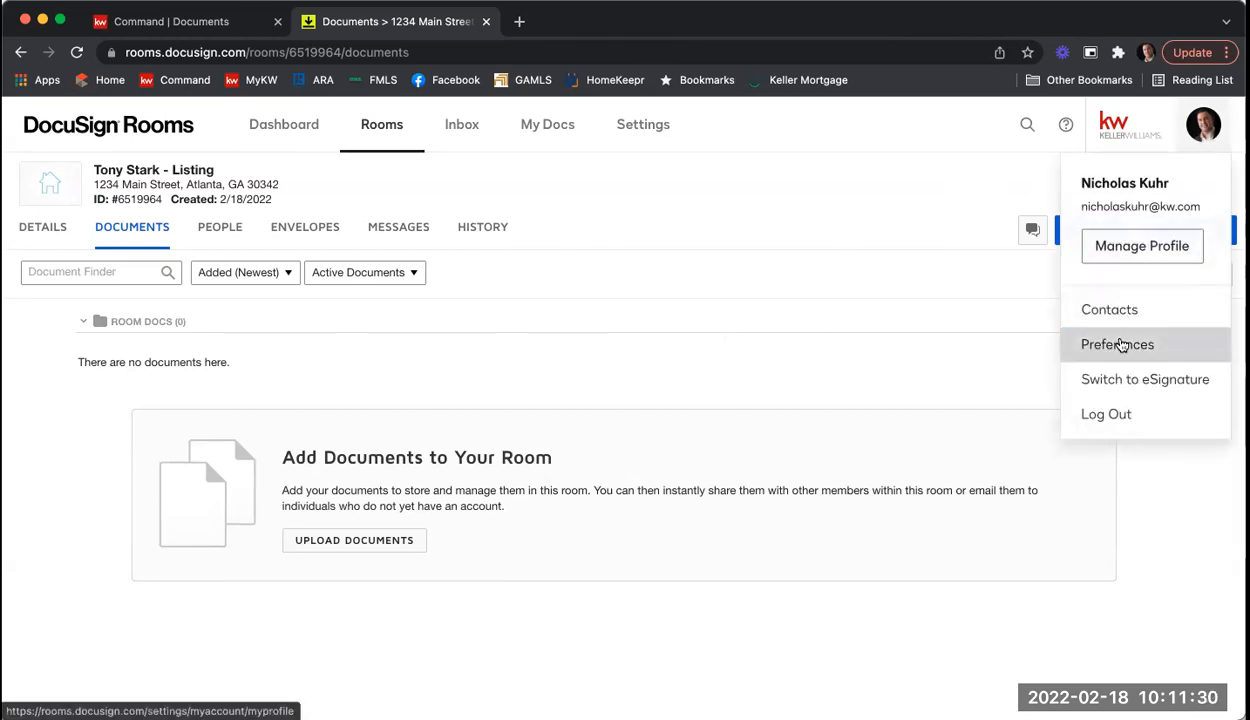
pyautogui.click(1118, 344)
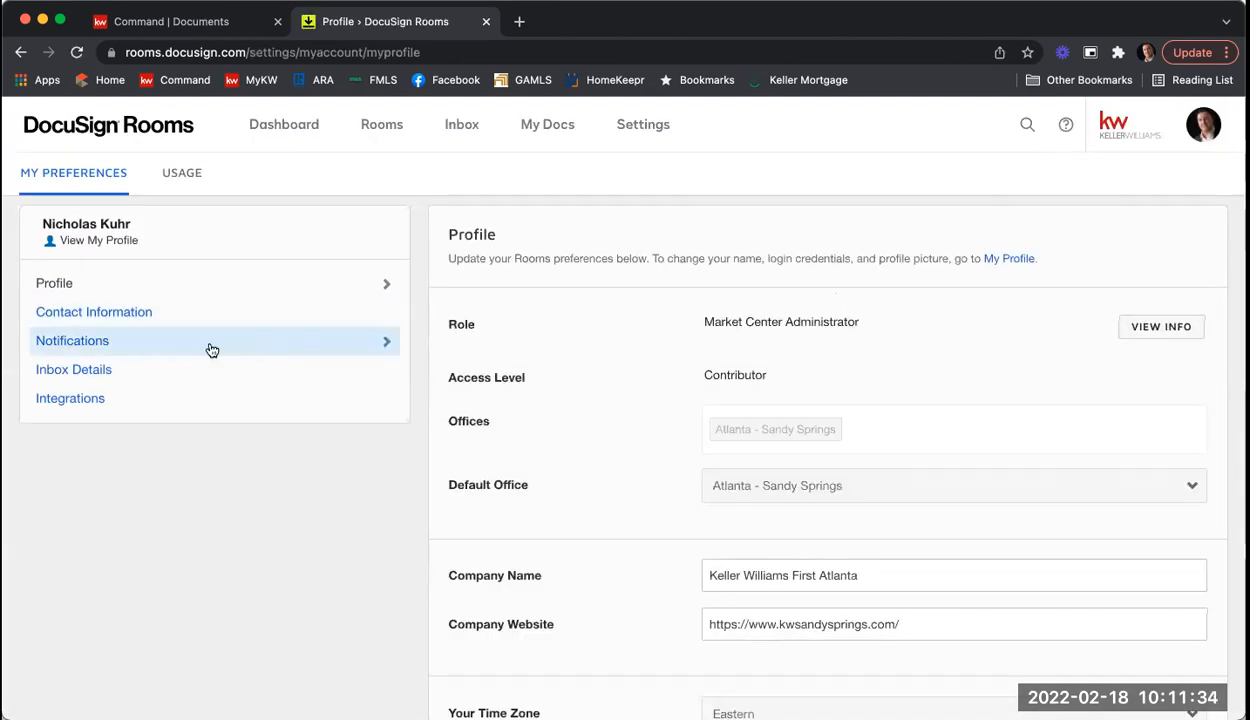
pyautogui.click(145, 407)
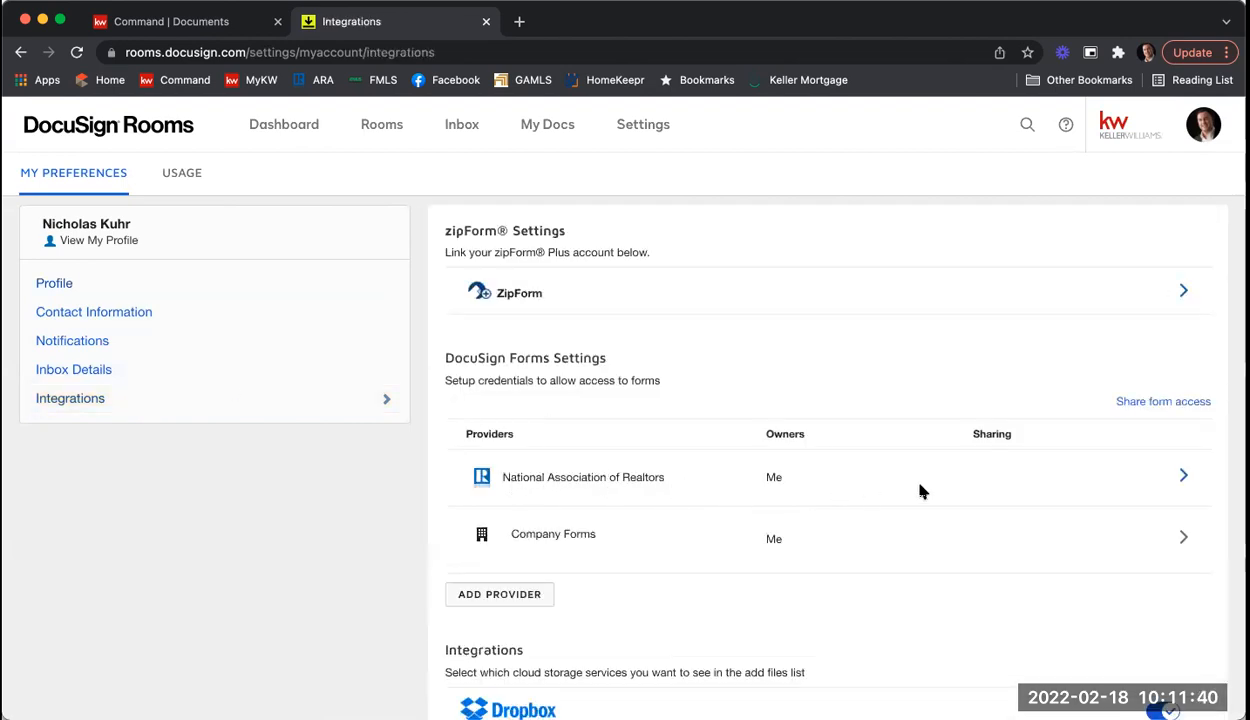
pyautogui.scroll(-1, 1010, 440)
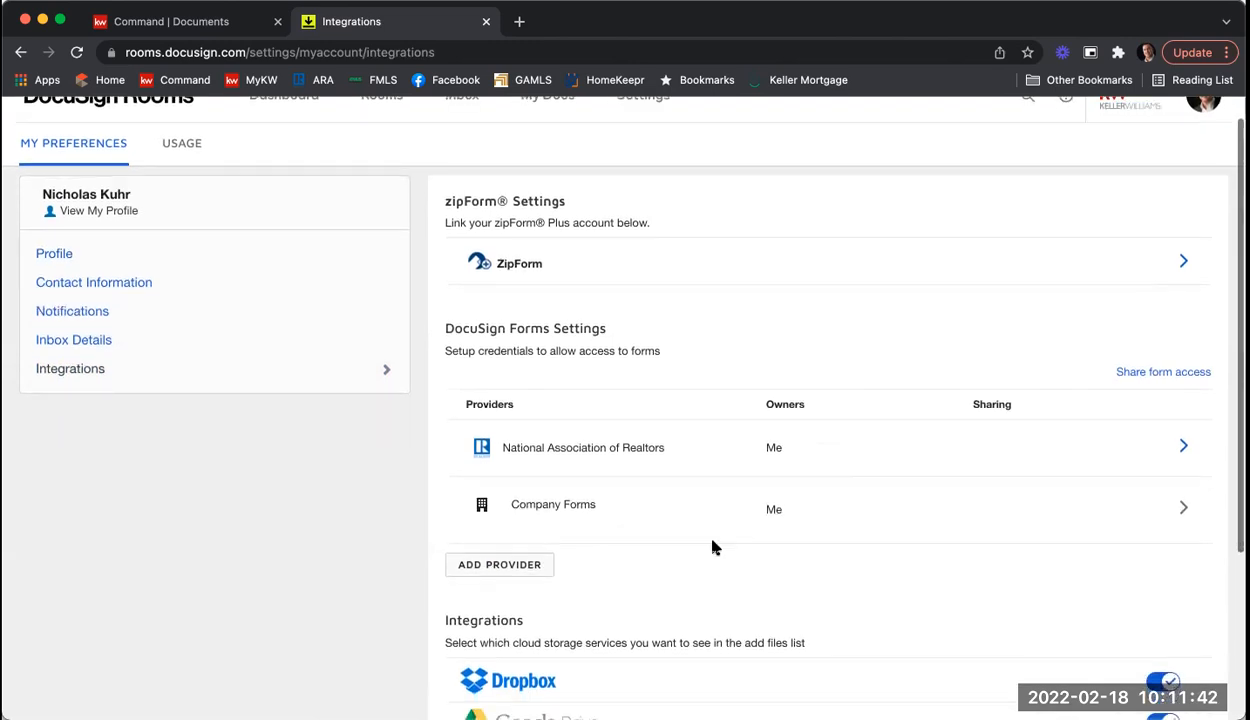
pyautogui.click(519, 566)
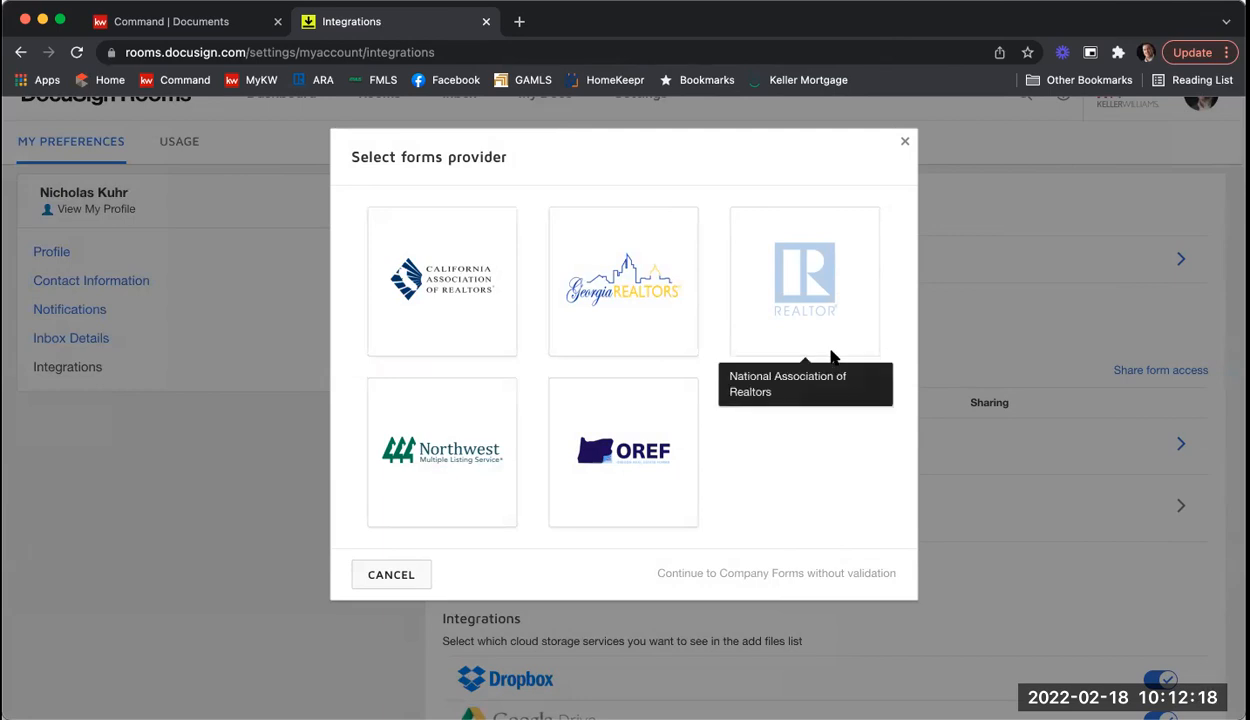
# Step: Dismiss the Select forms provider dialog without choosing a provider
pyautogui.click(906, 145)
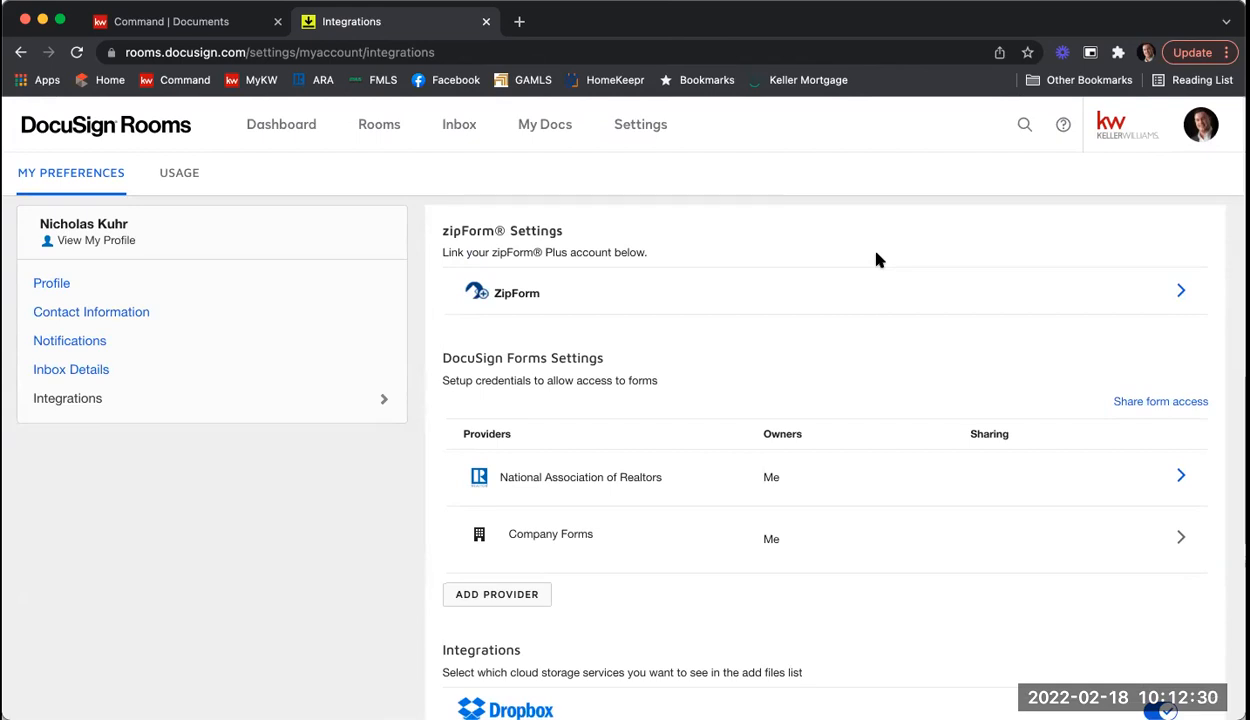
# Step: Navigate from the dashboard and Rooms list back to the Tony Stark - Listing room's Documents
pyautogui.click(268, 126)
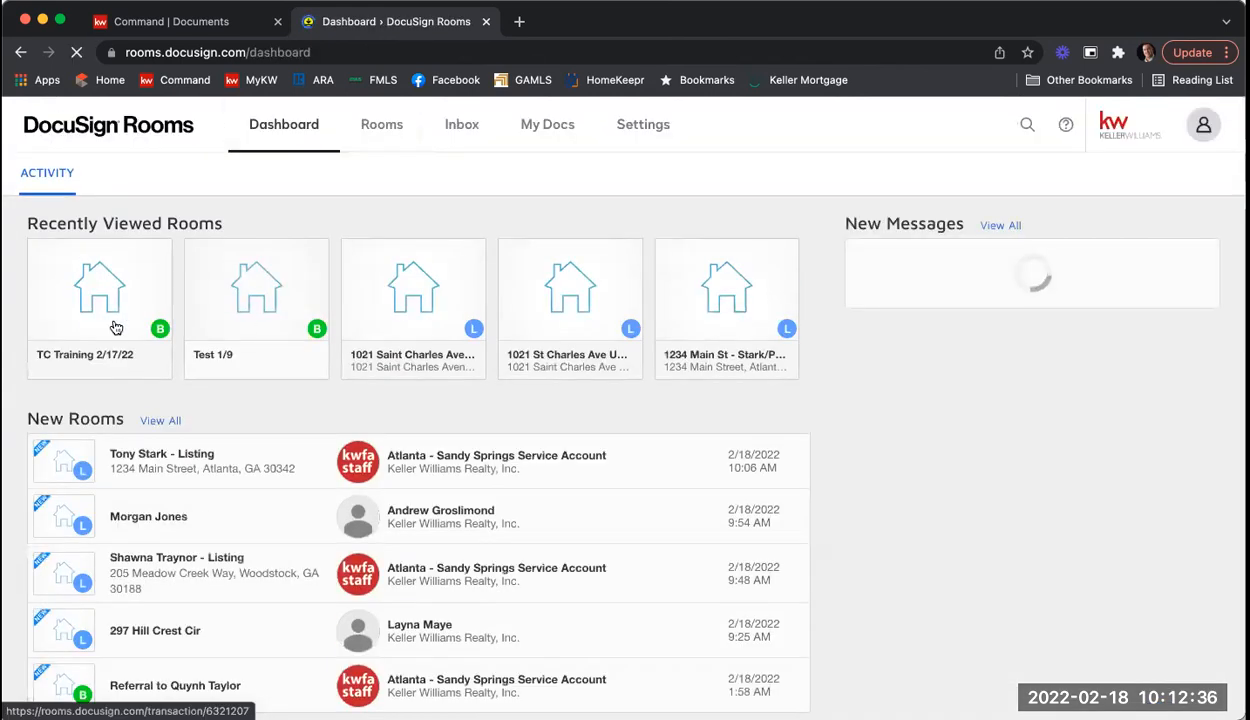
pyautogui.click(84, 322)
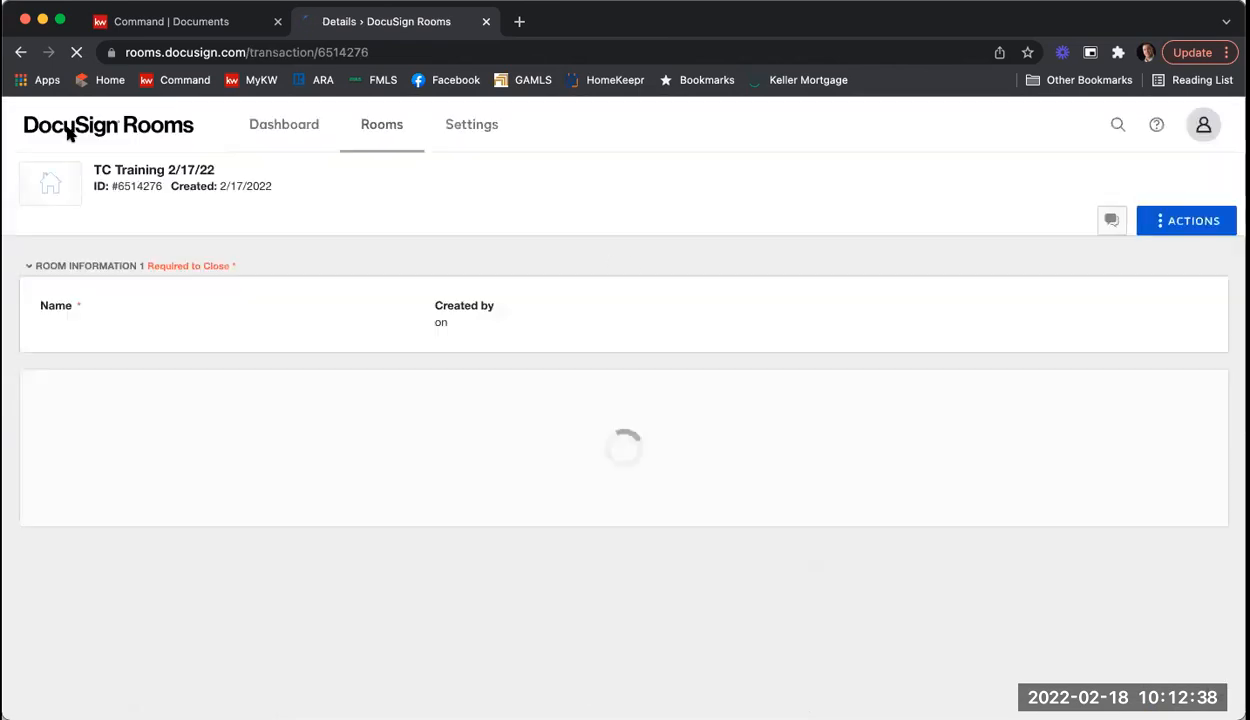
pyautogui.click(20, 54)
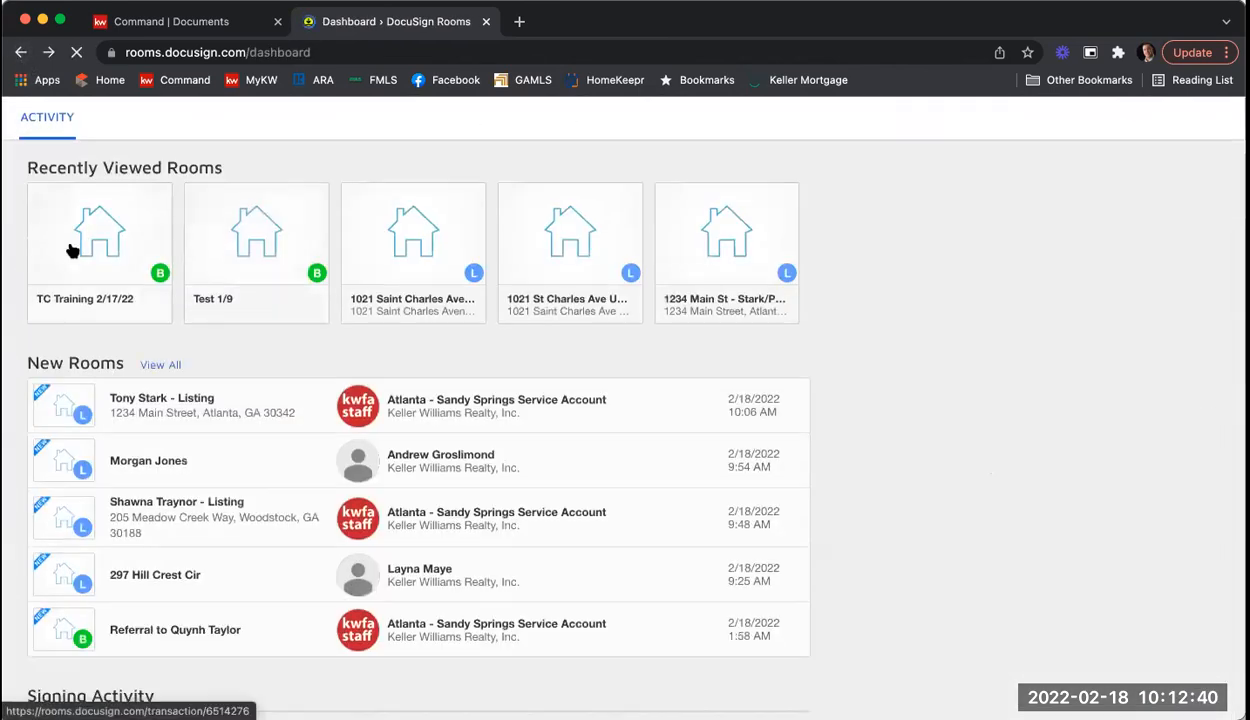
pyautogui.click(374, 124)
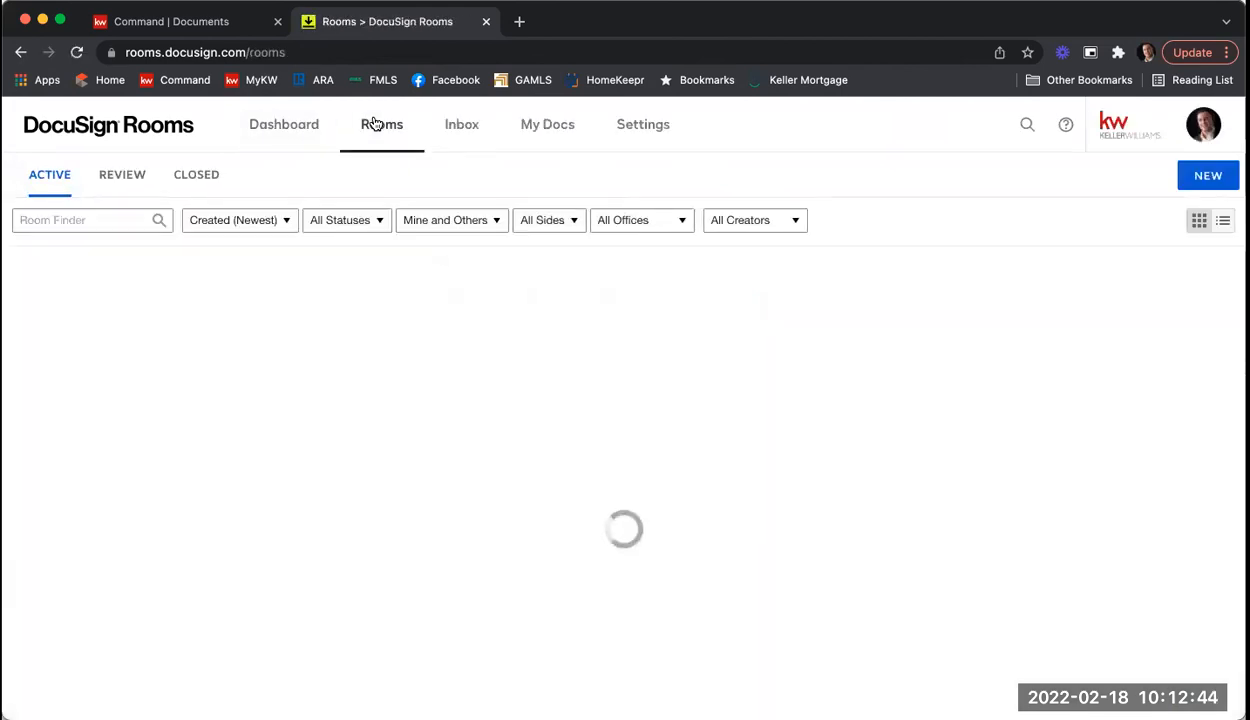
pyautogui.click(225, 347)
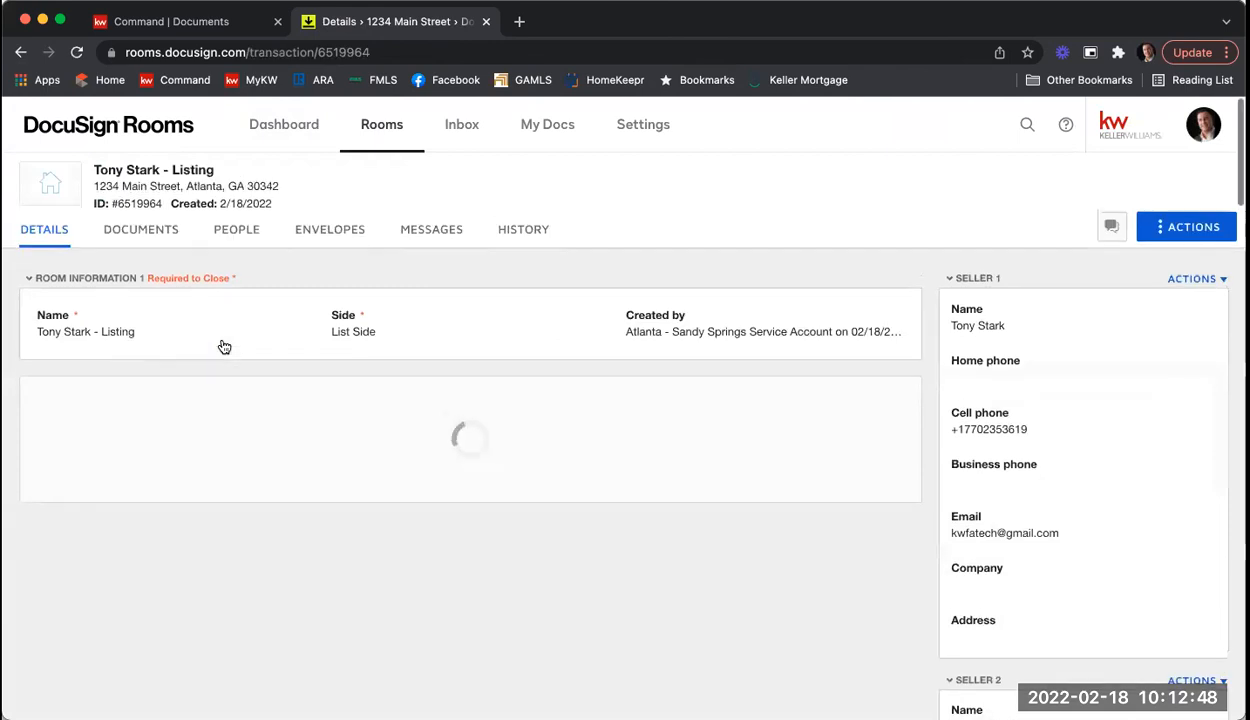
pyautogui.click(152, 237)
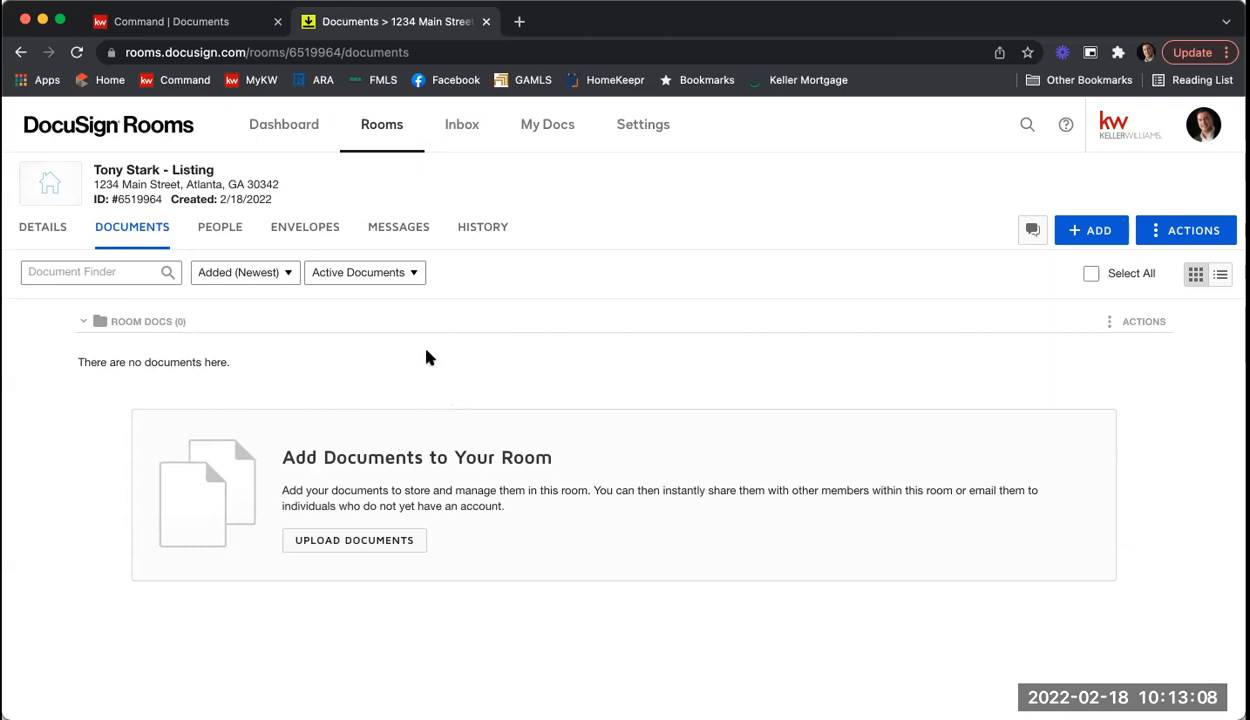
# Step: View the Tony Stark - Listing room's Details, including List Side and the Atlanta location
pyautogui.click(45, 229)
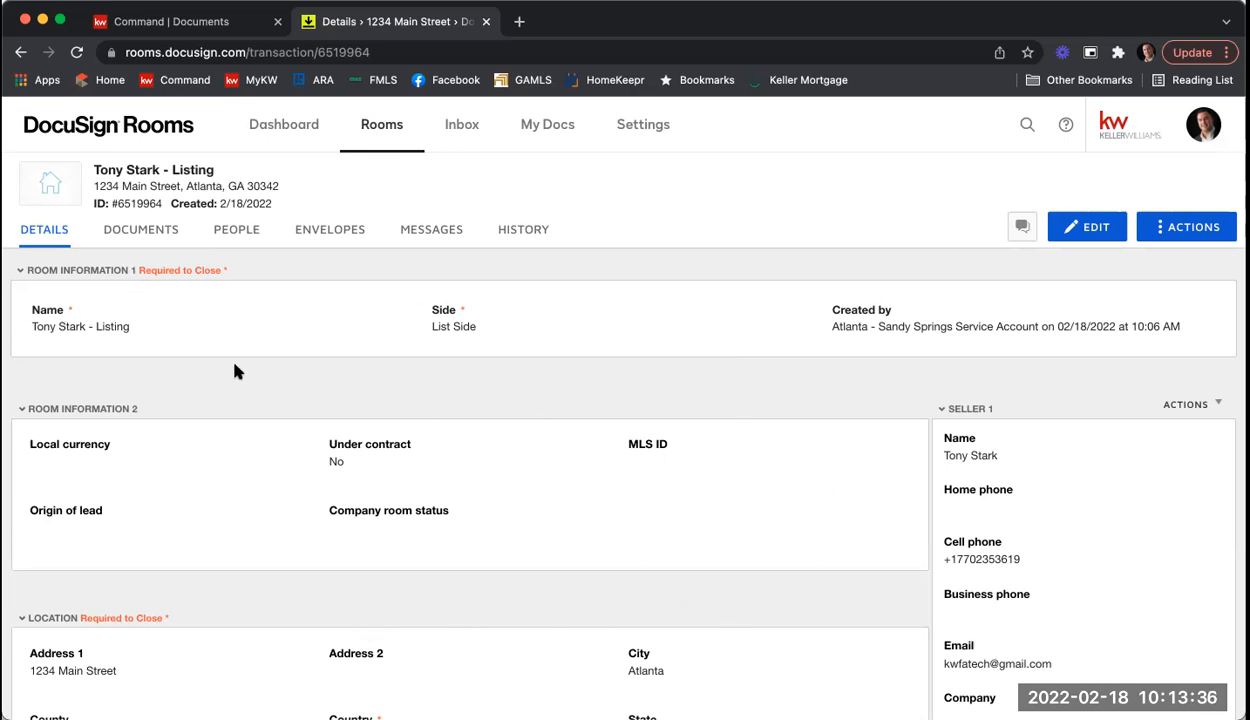
pyautogui.scroll(-3, 321, 394)
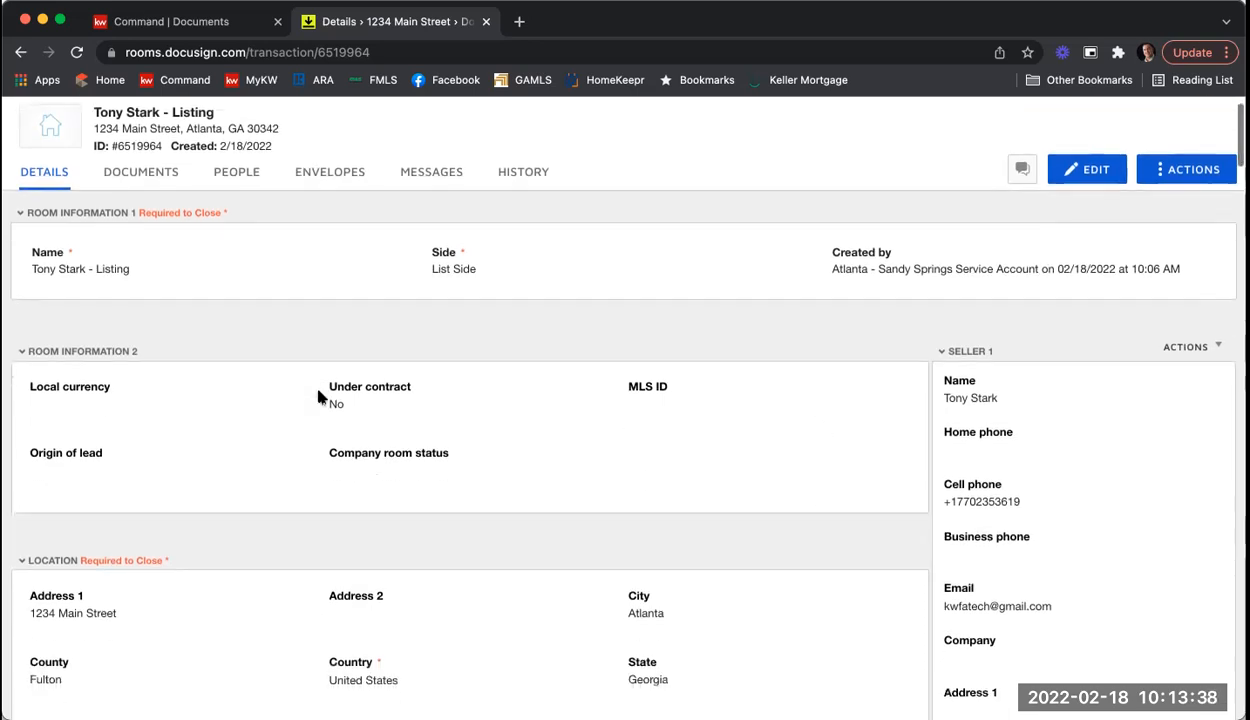
pyautogui.scroll(3, 616, 331)
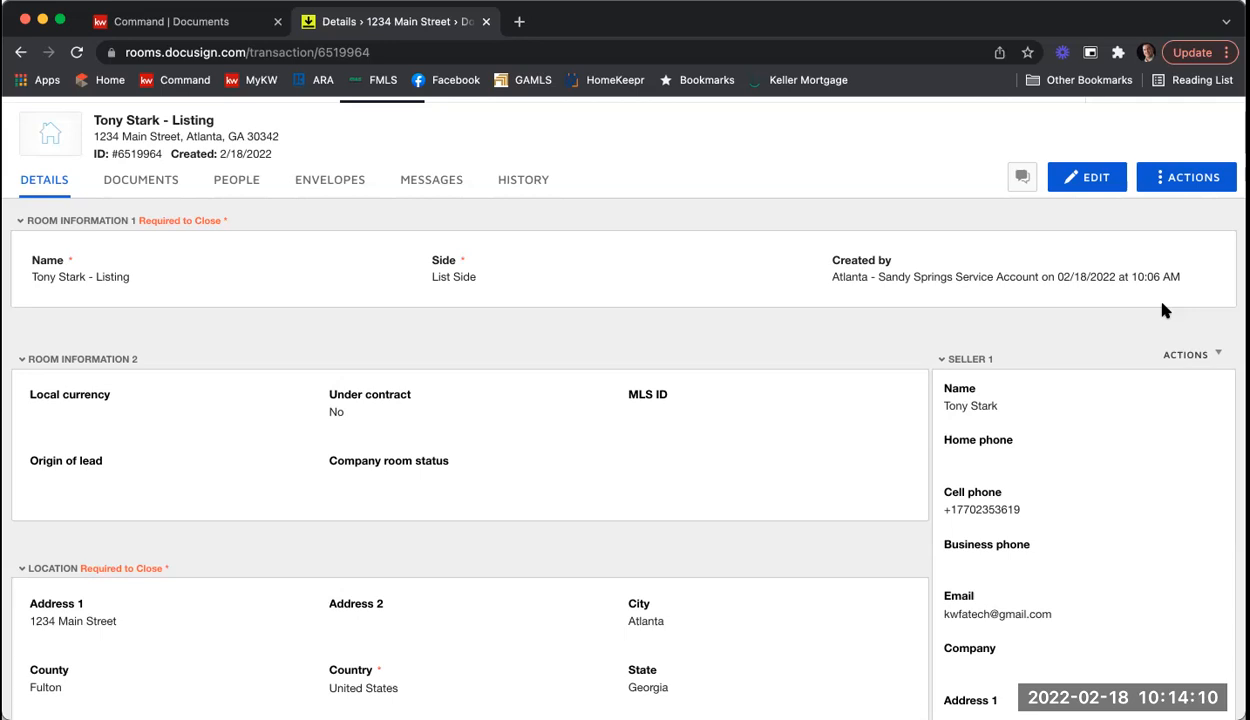
# Step: Edit the room details and set Local currency to USD - United States Dollar
pyautogui.click(1087, 180)
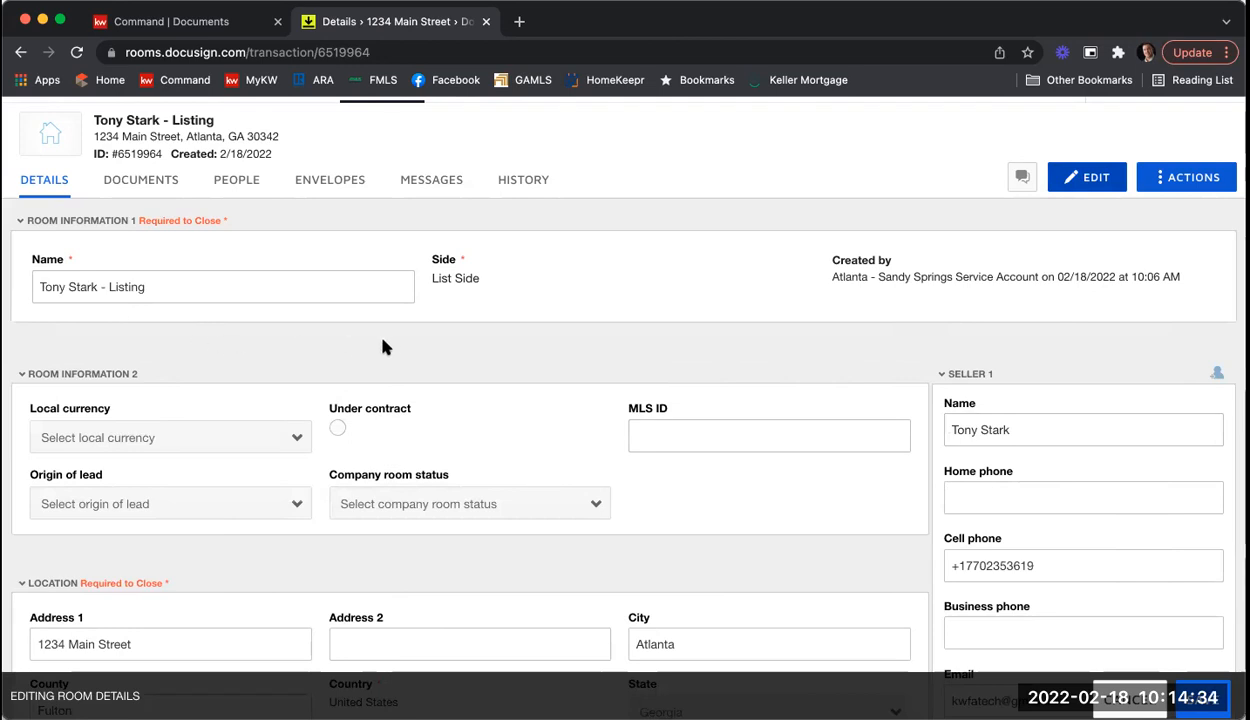
pyautogui.scroll(-2, 388, 346)
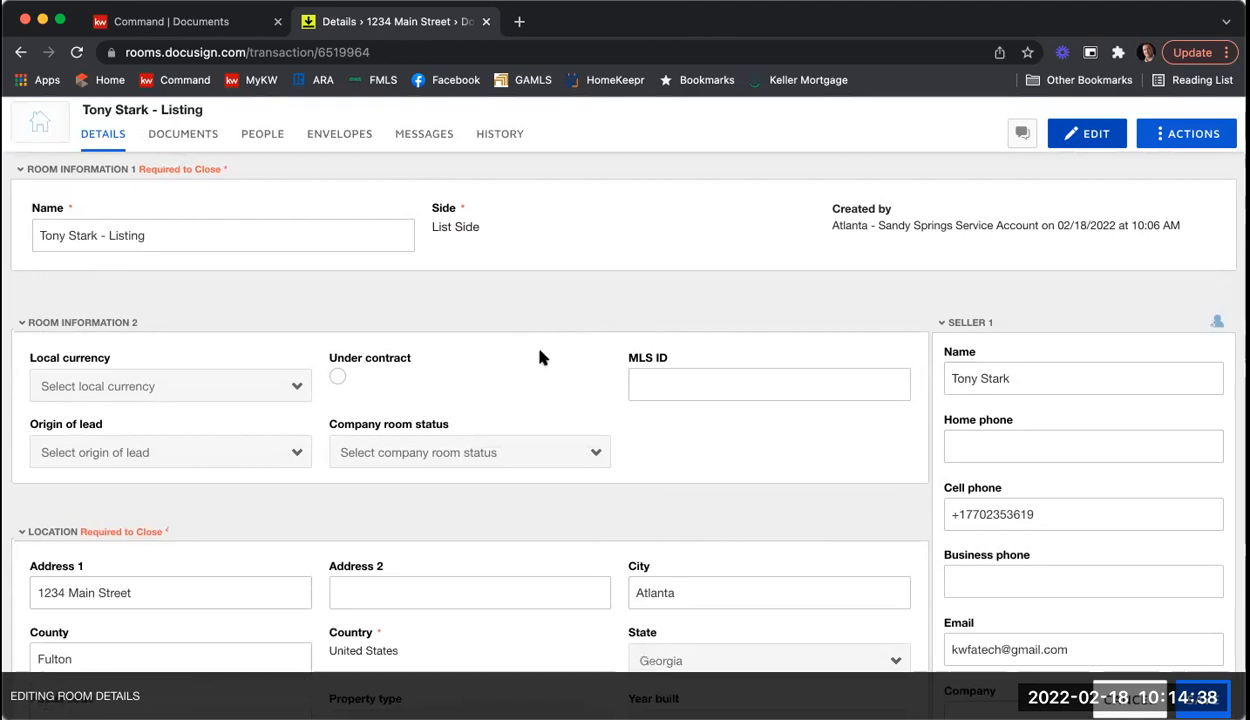
pyautogui.click(245, 391)
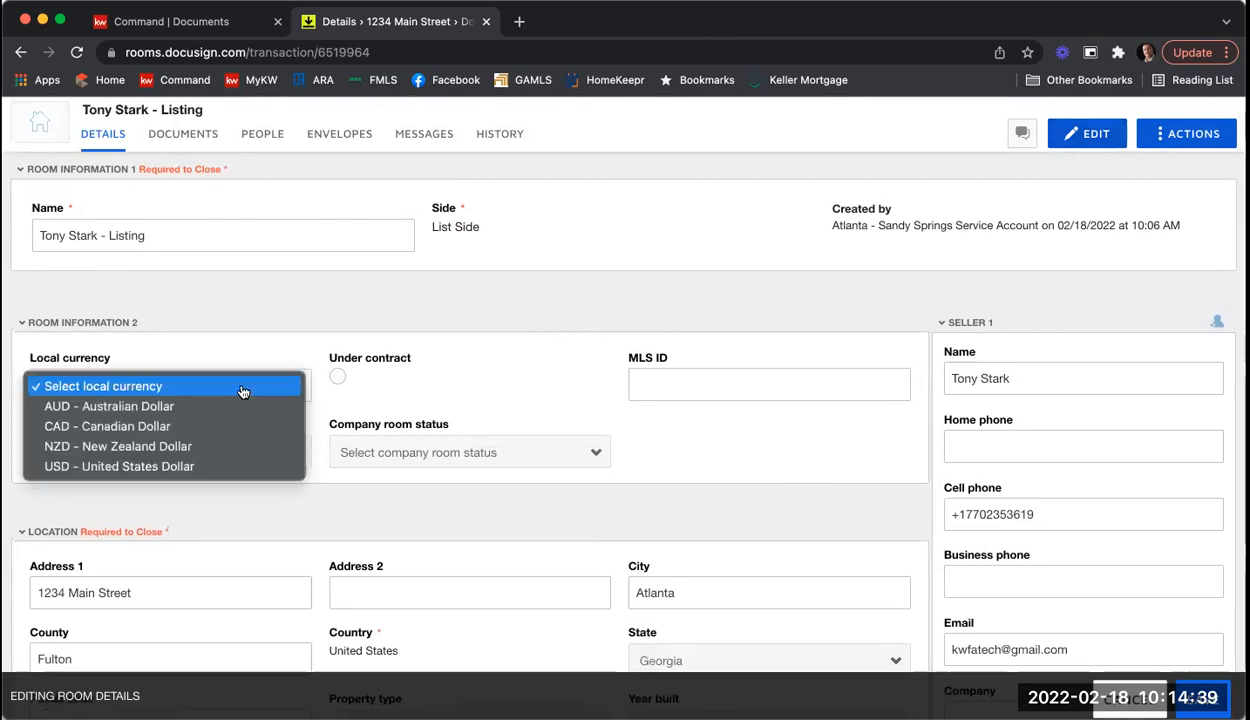
pyautogui.click(226, 465)
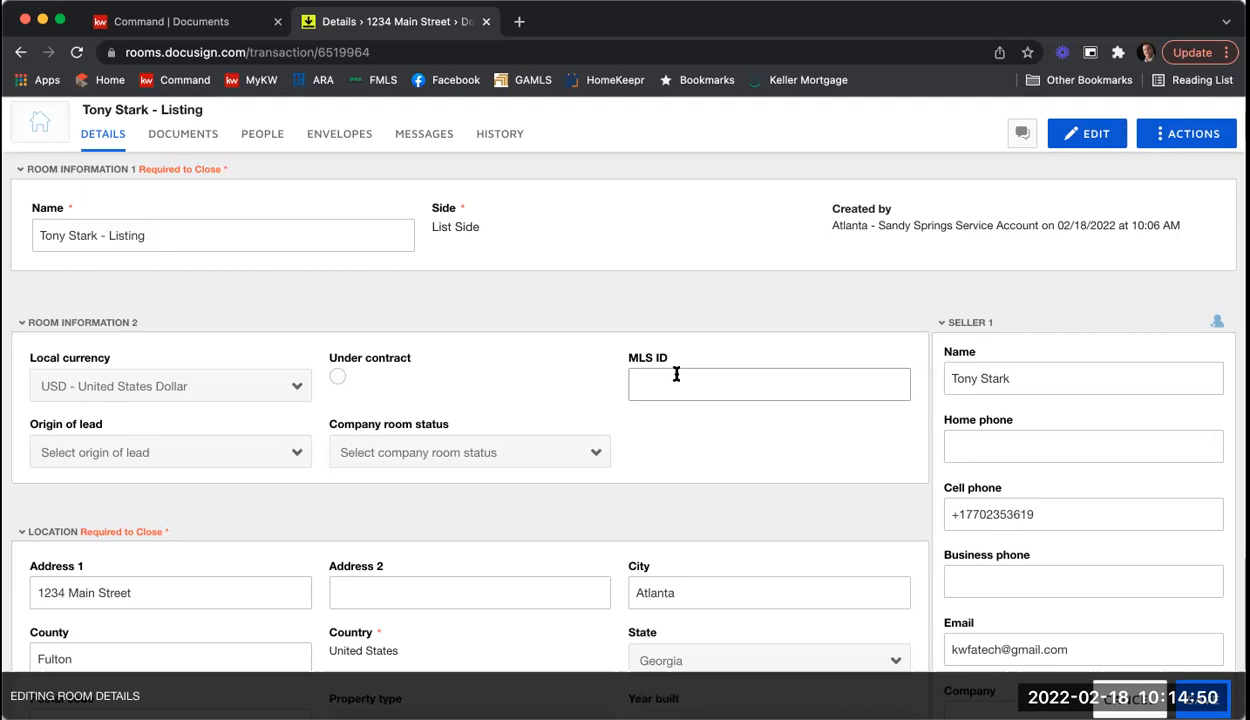
pyautogui.scroll(-3, 580, 271)
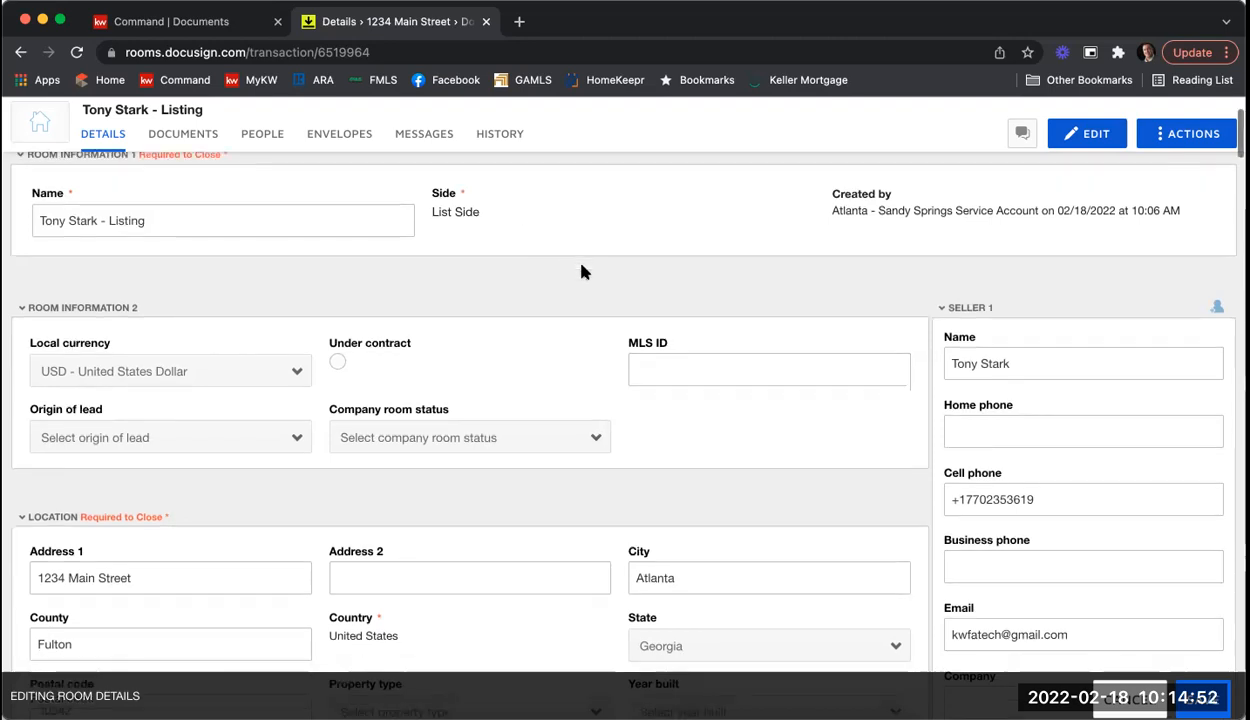
pyautogui.scroll(-3, 581, 271)
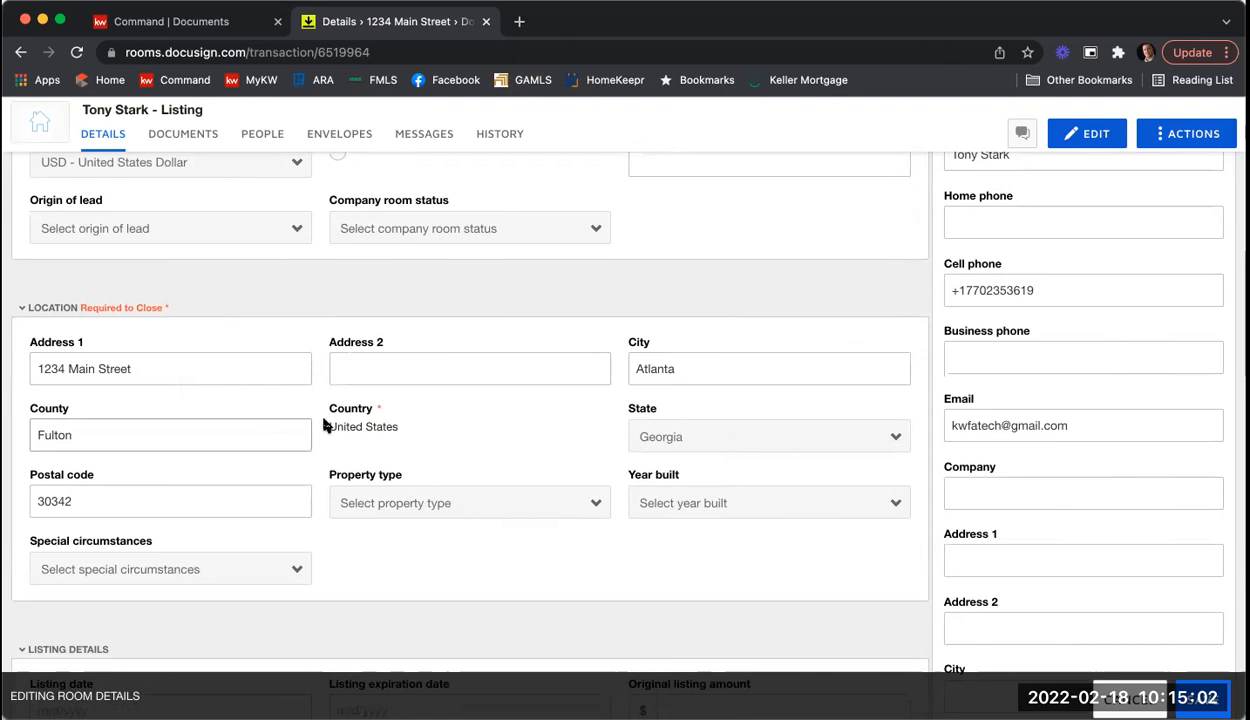
# Step: Set property type to Residential Detached and year built to 2005, leaving special circumstances unset
pyautogui.click(446, 502)
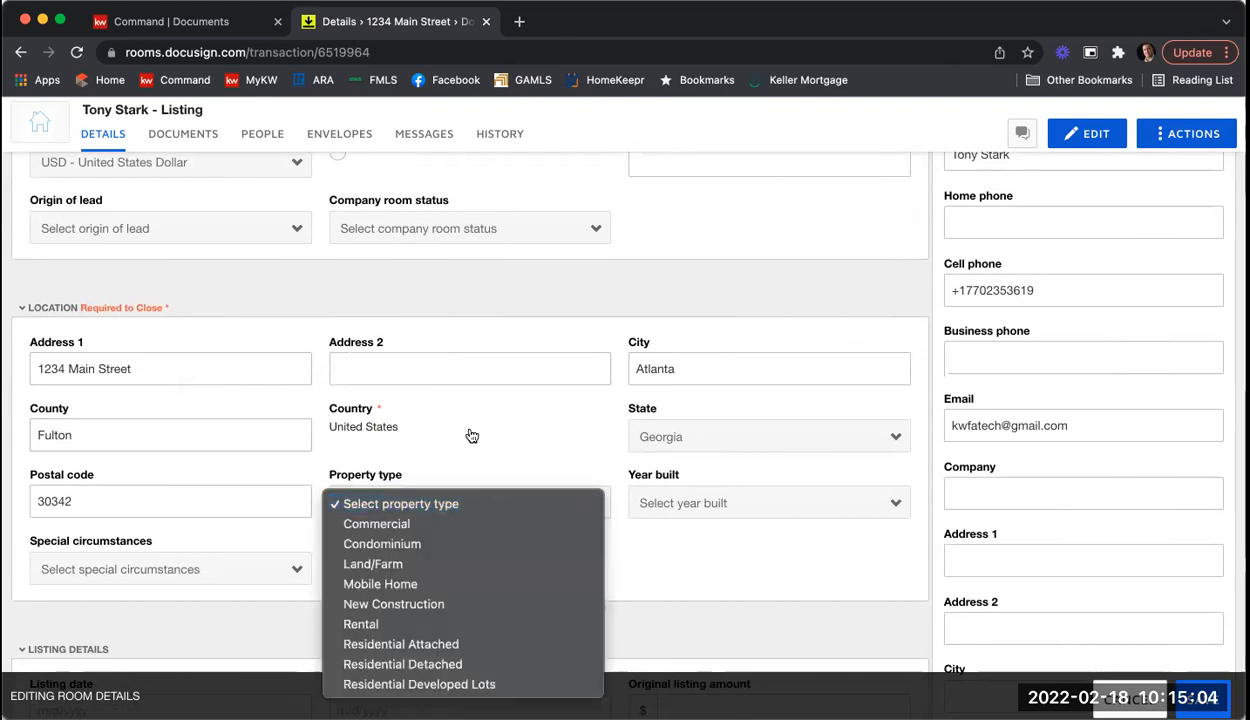
pyautogui.click(466, 664)
pyautogui.click(678, 502)
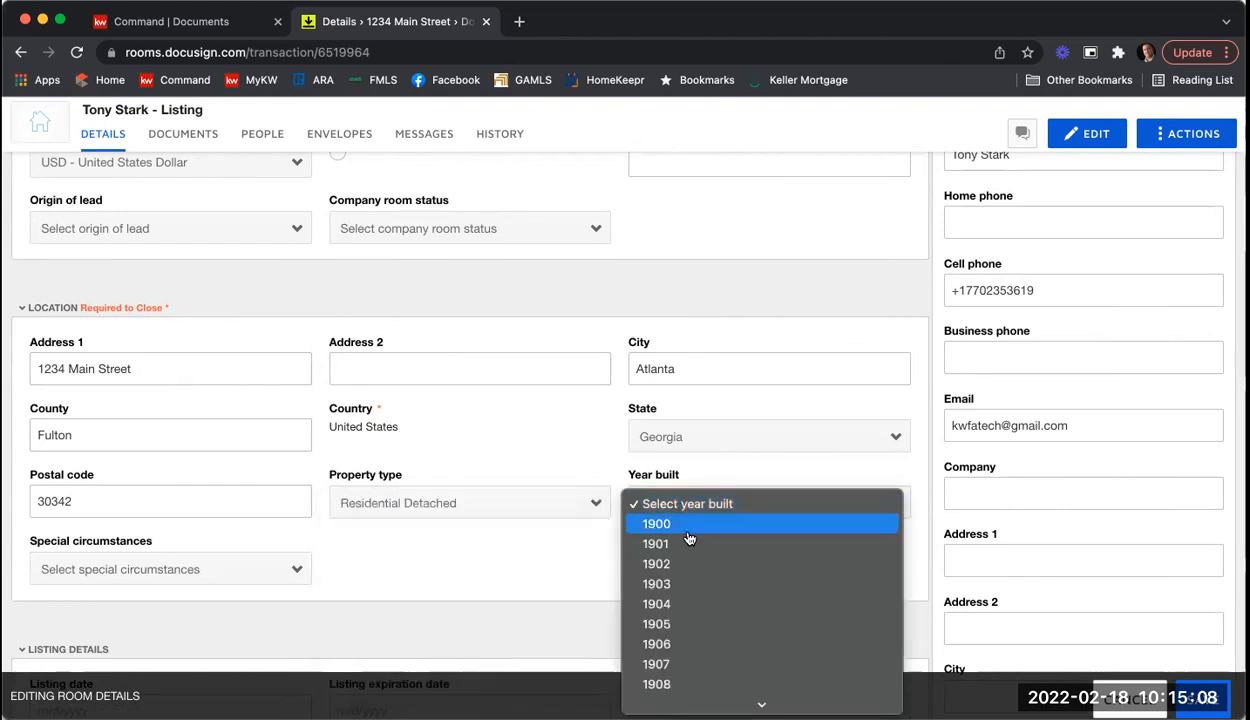
pyautogui.scroll(-10, 706, 552)
pyautogui.scroll(4, 705, 553)
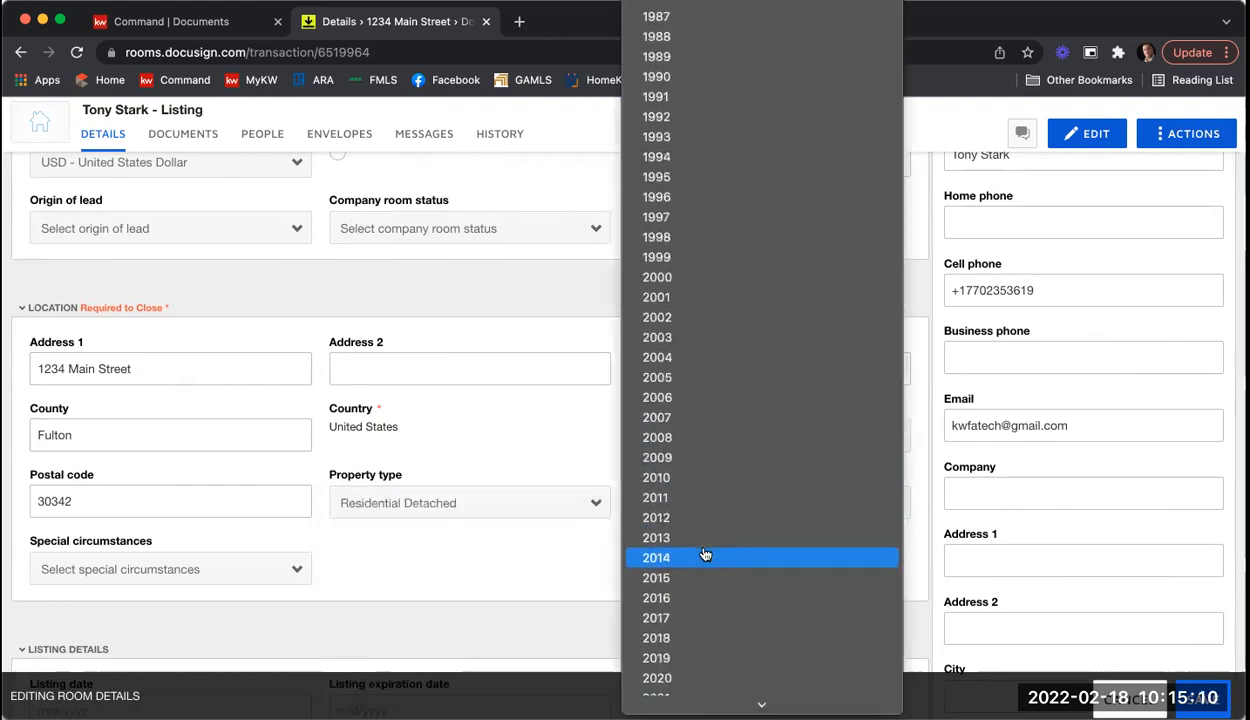
pyautogui.click(673, 400)
pyautogui.scroll(-3, 420, 567)
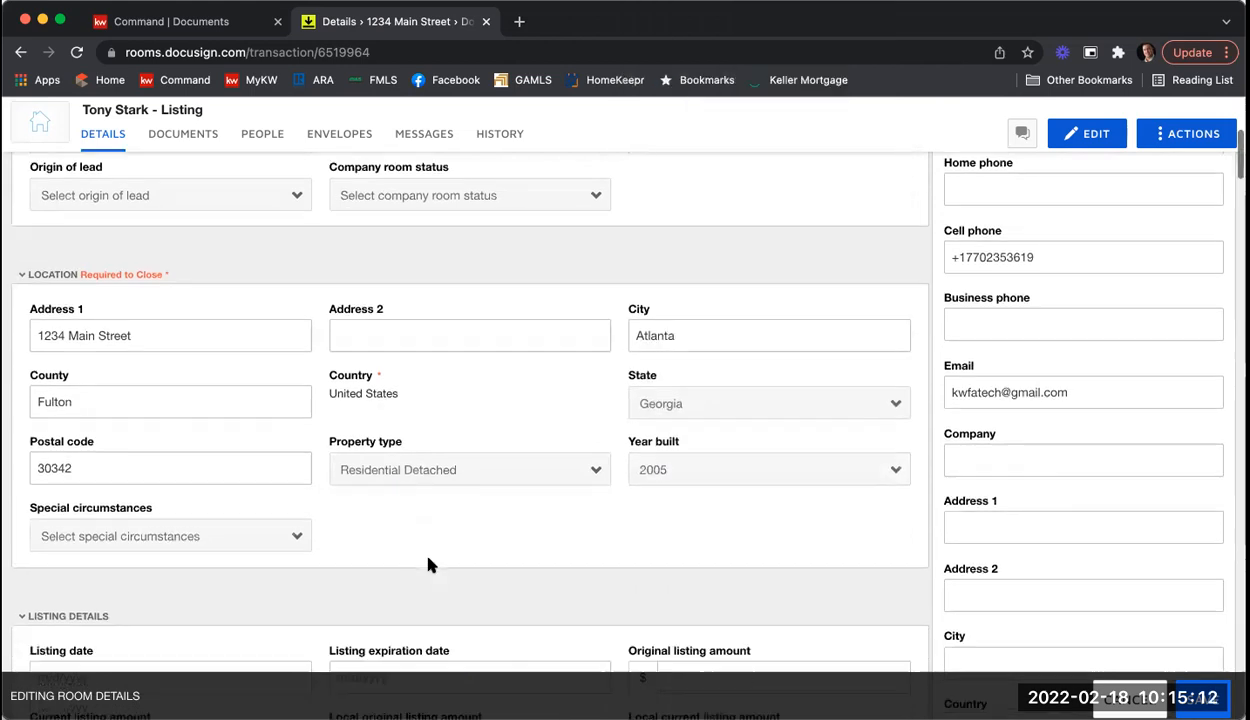
pyautogui.click(252, 474)
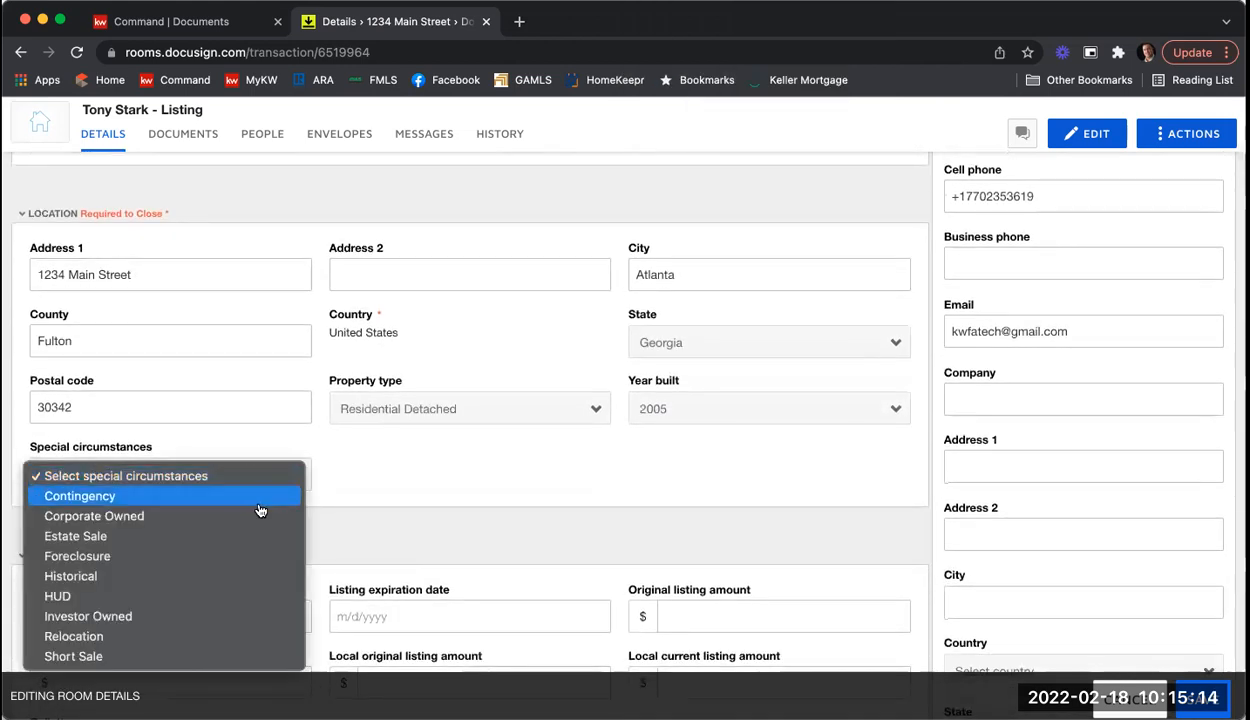
pyautogui.click(413, 489)
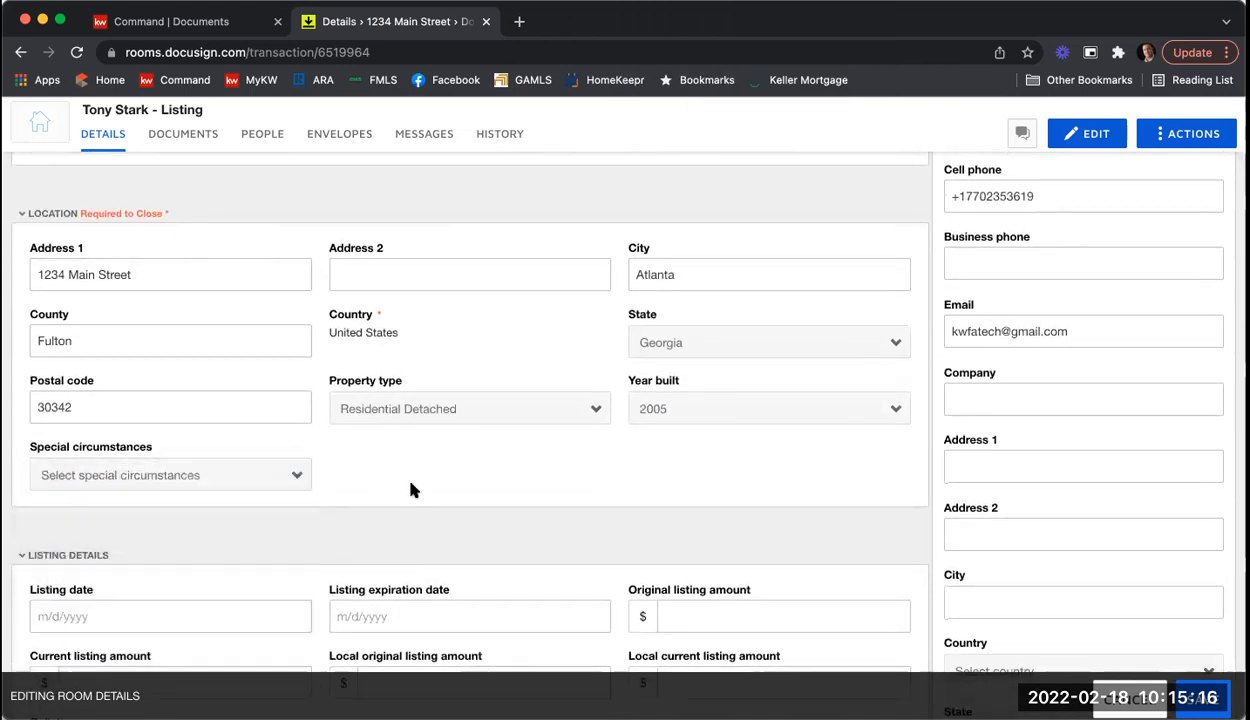
pyautogui.scroll(-2, 406, 487)
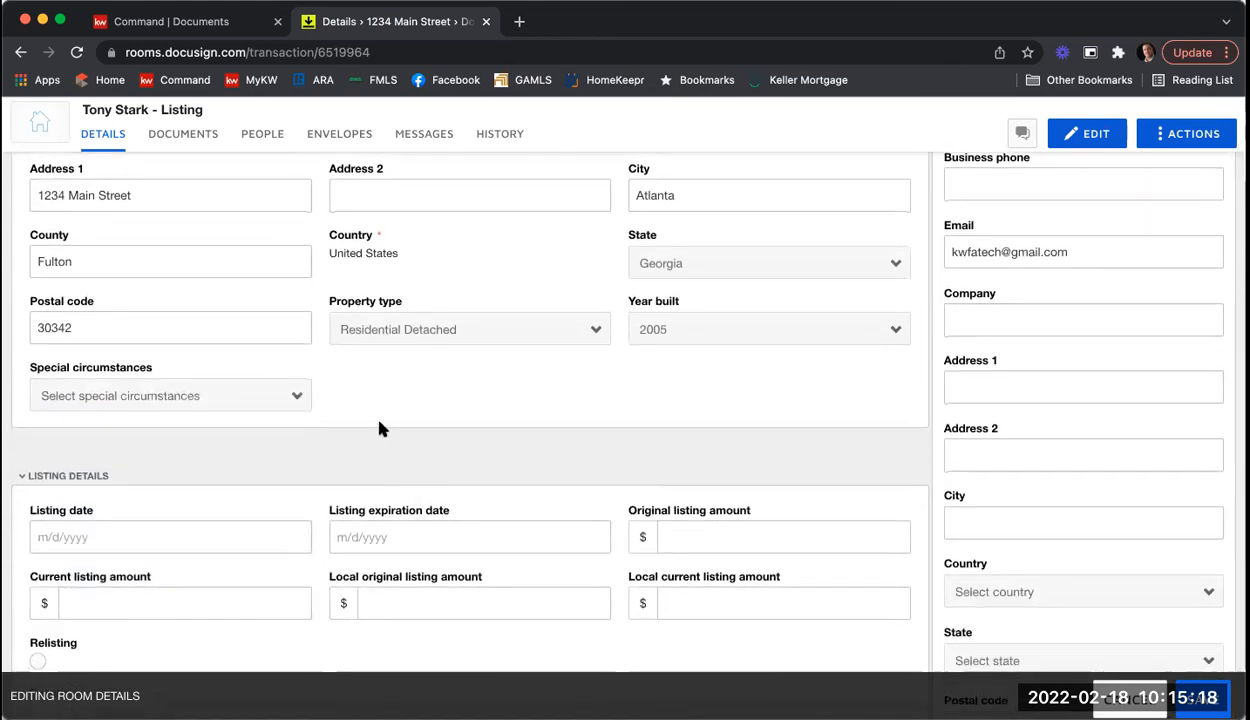
pyautogui.scroll(-3, 379, 428)
# Step: Enter 375000 as the original, current, local original and local current listing amounts
pyautogui.click(691, 412)
pyautogui.write('375000')
pyautogui.press('Tab')
pyautogui.write('375000')
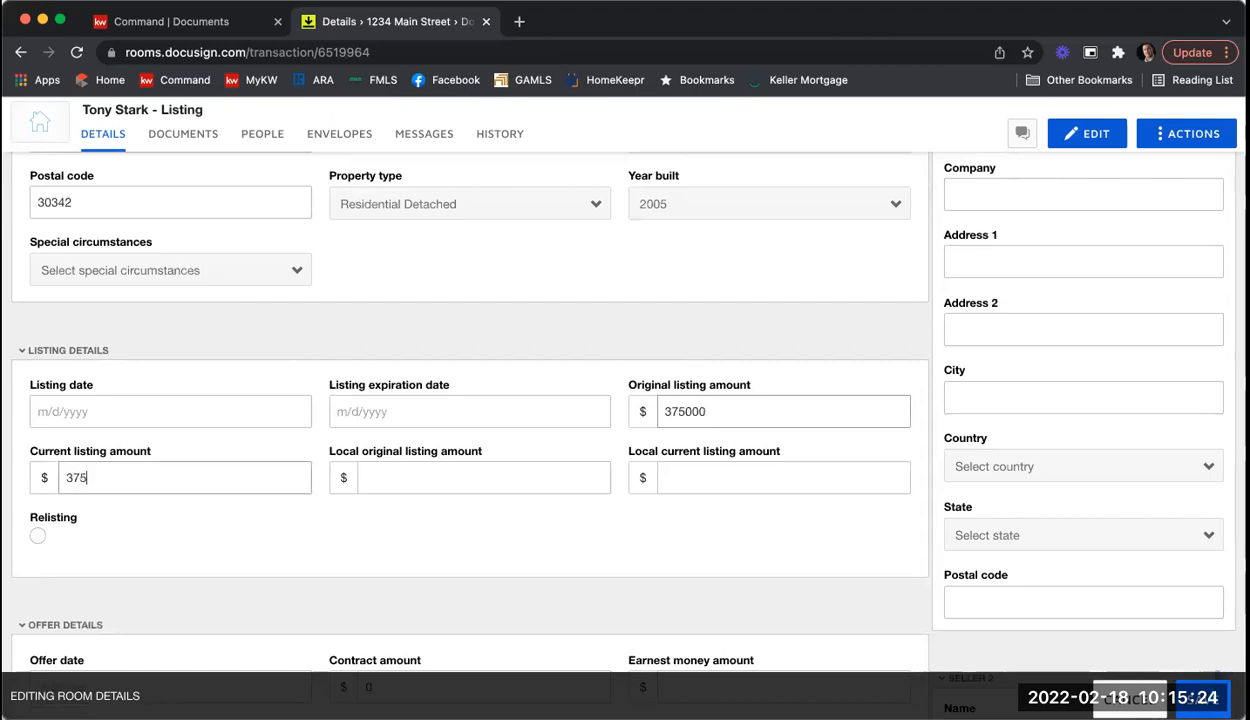
pyautogui.press('Tab')
pyautogui.write('375000')
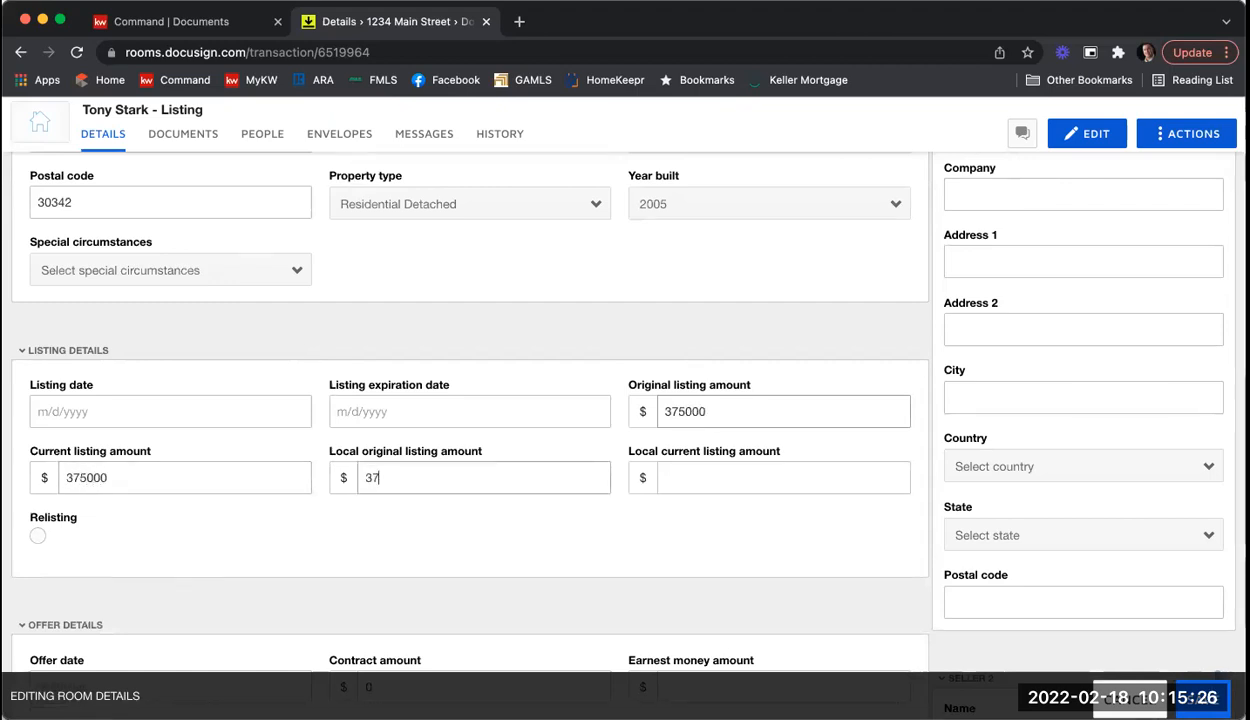
pyautogui.press('Tab')
pyautogui.hotkey('shift', 'Tab')
pyautogui.write('375000')
pyautogui.press('Tab')
pyautogui.write('375000')
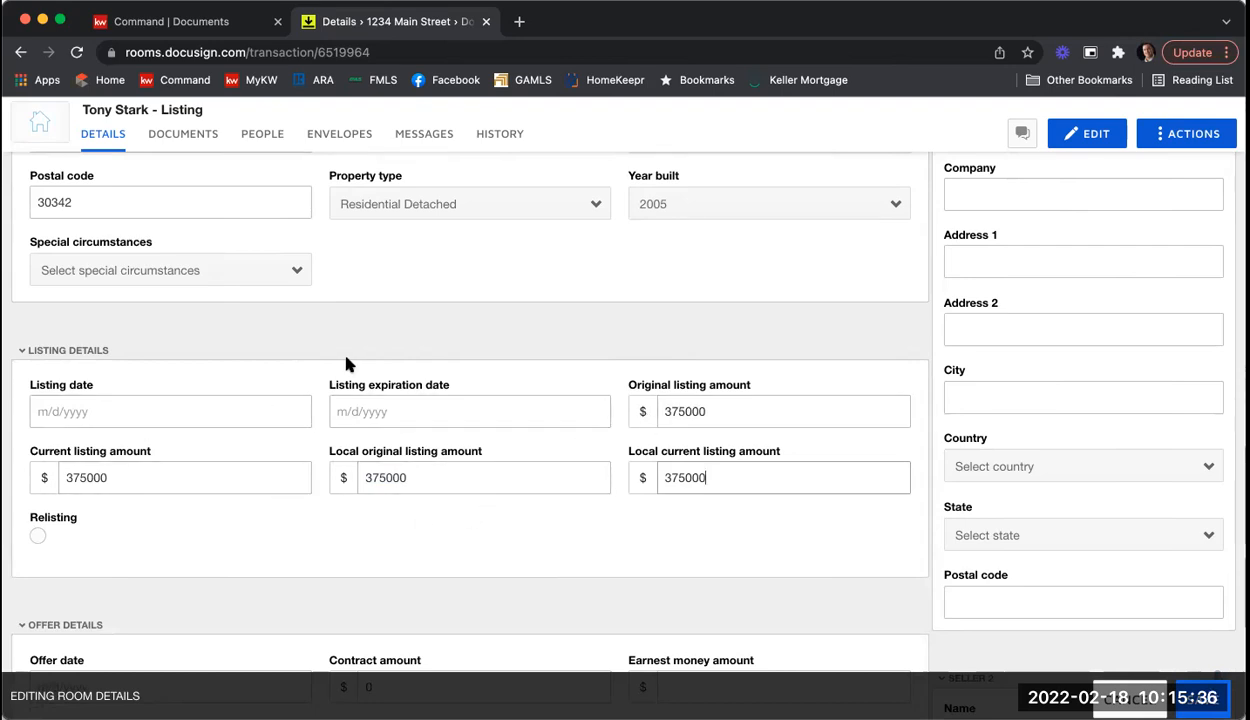
pyautogui.scroll(-3, 346, 362)
pyautogui.scroll(1, 344, 358)
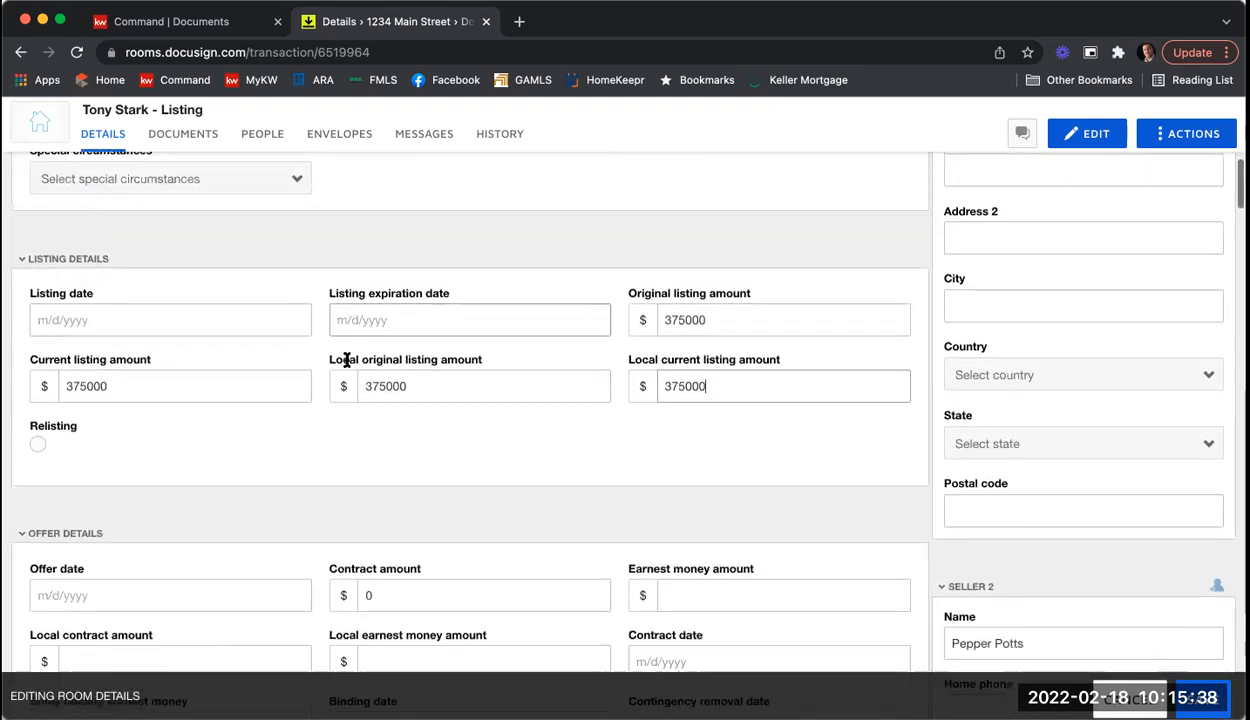
pyautogui.scroll(-4, 344, 362)
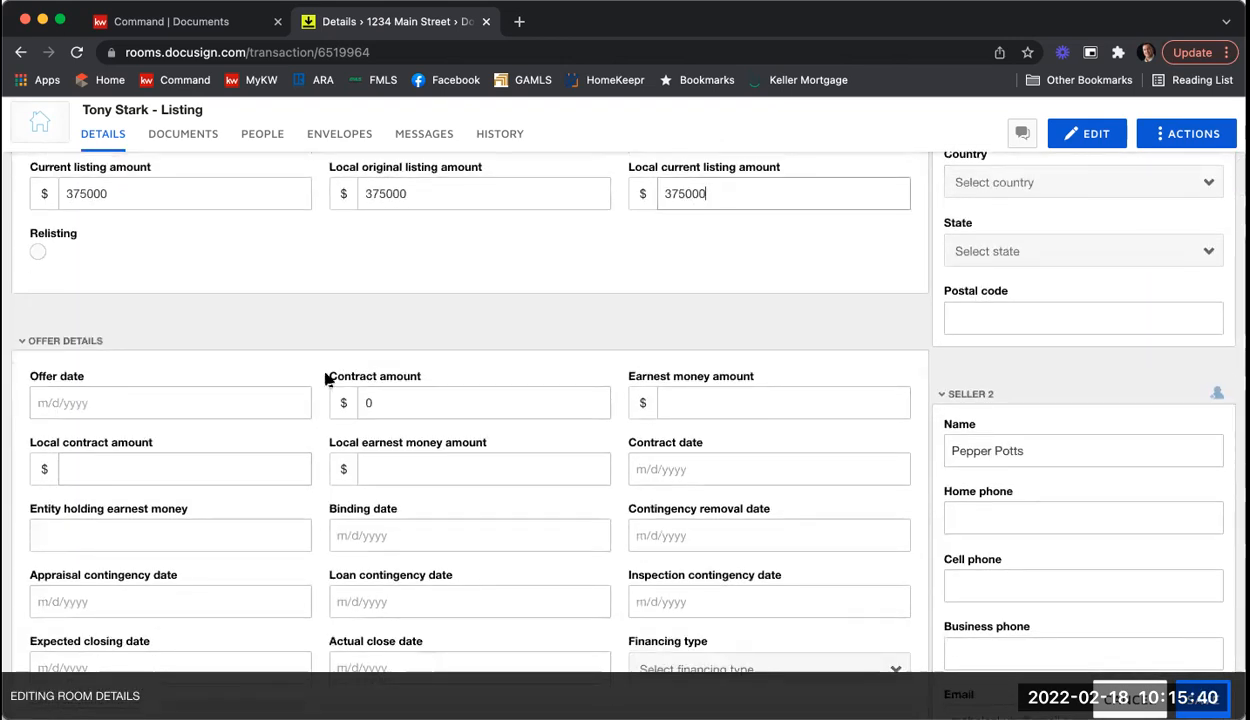
pyautogui.scroll(-9, 316, 357)
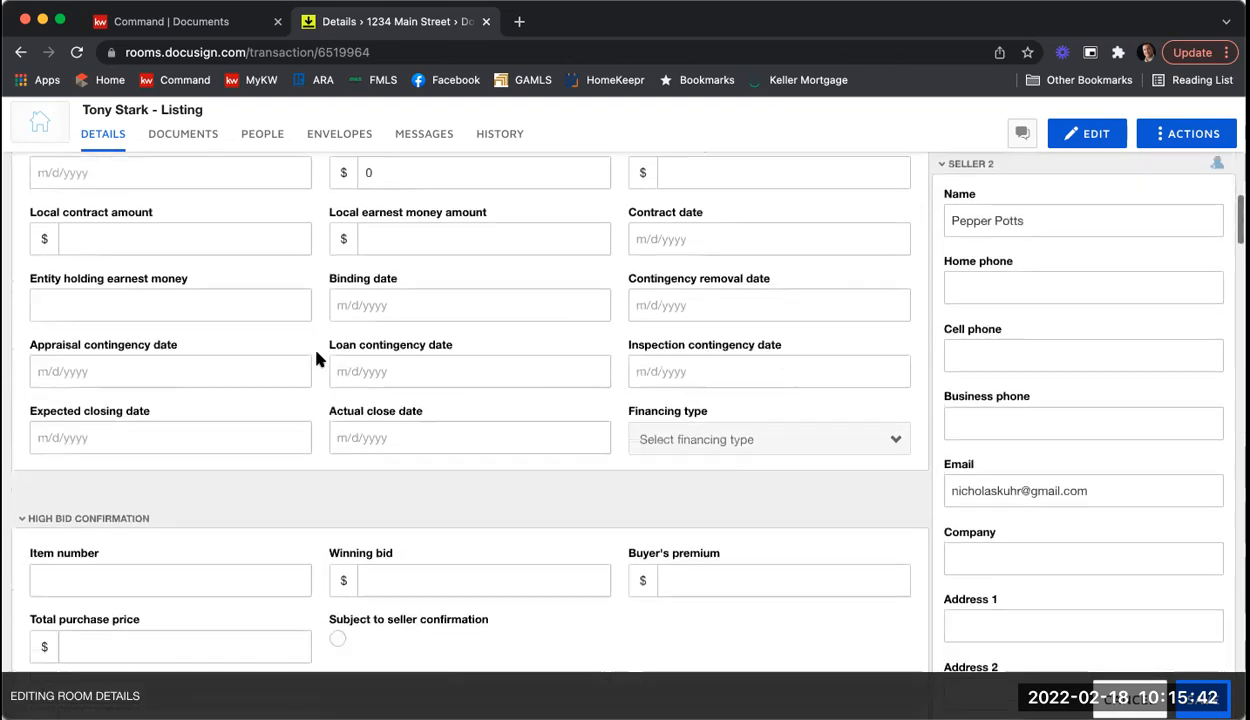
pyautogui.scroll(1, 290, 362)
pyautogui.scroll(-6, 330, 368)
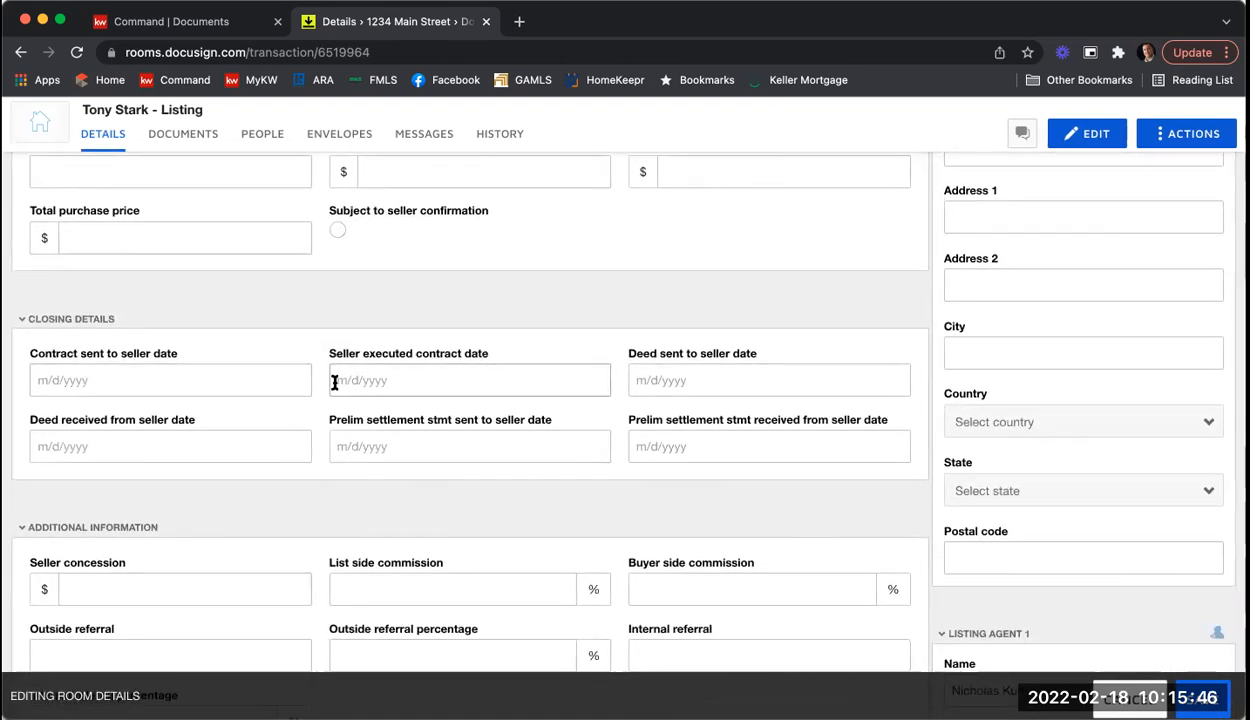
pyautogui.scroll(-5, 533, 389)
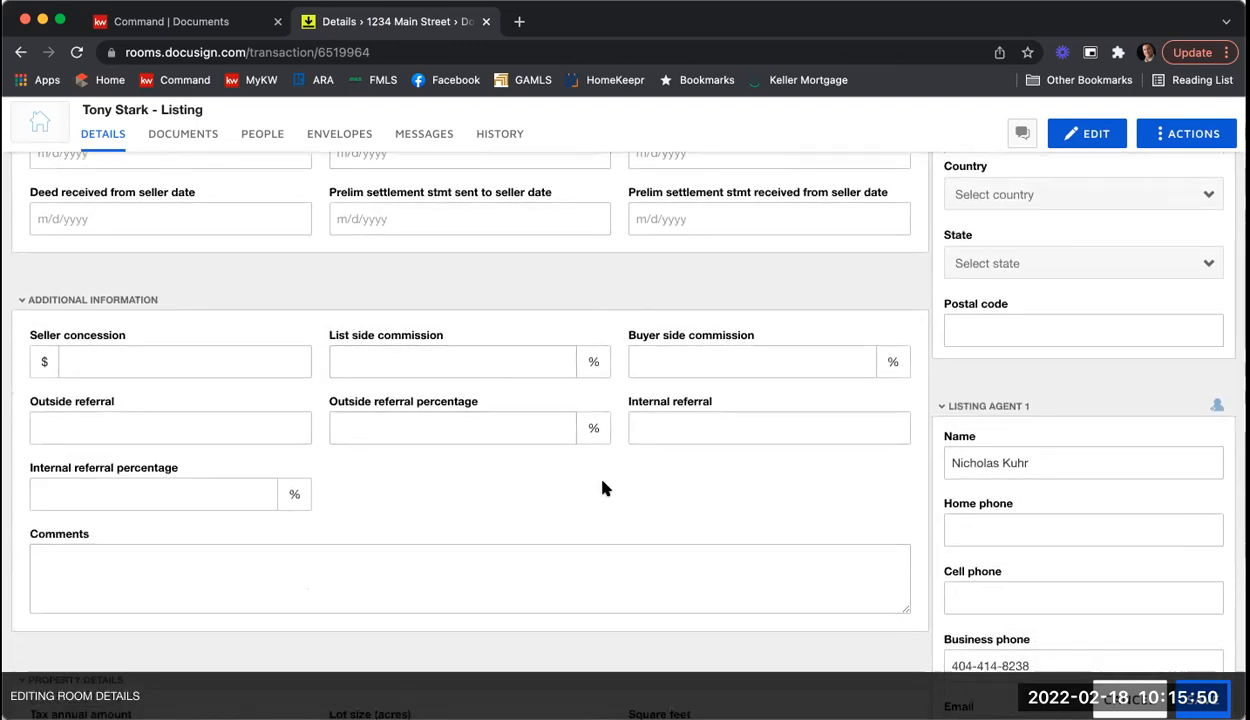
pyautogui.scroll(10, 639, 490)
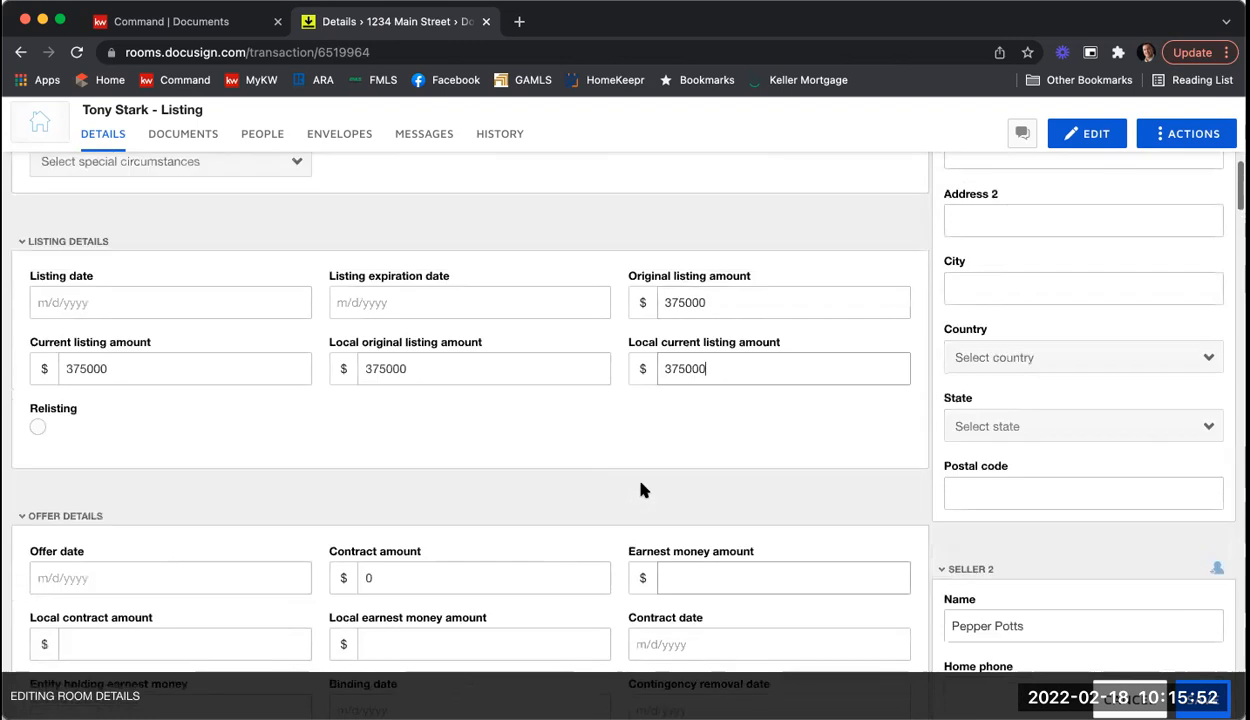
pyautogui.scroll(8, 643, 489)
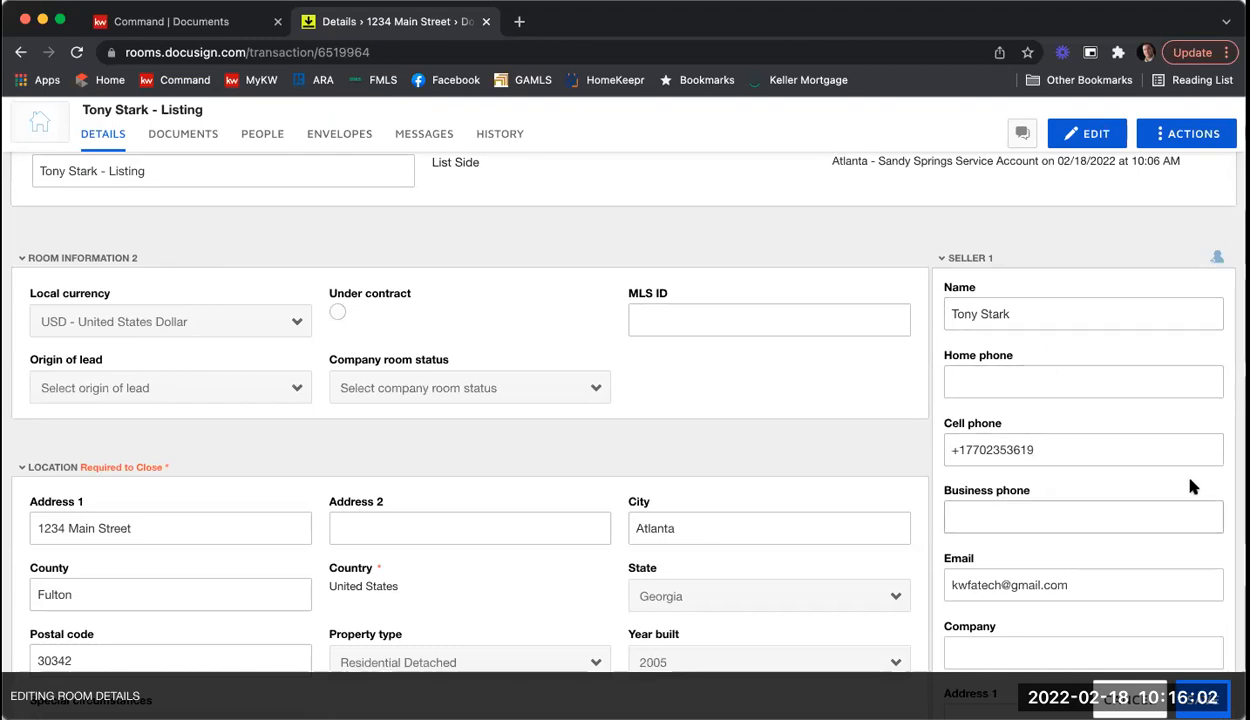
pyautogui.scroll(-1, 1171, 440)
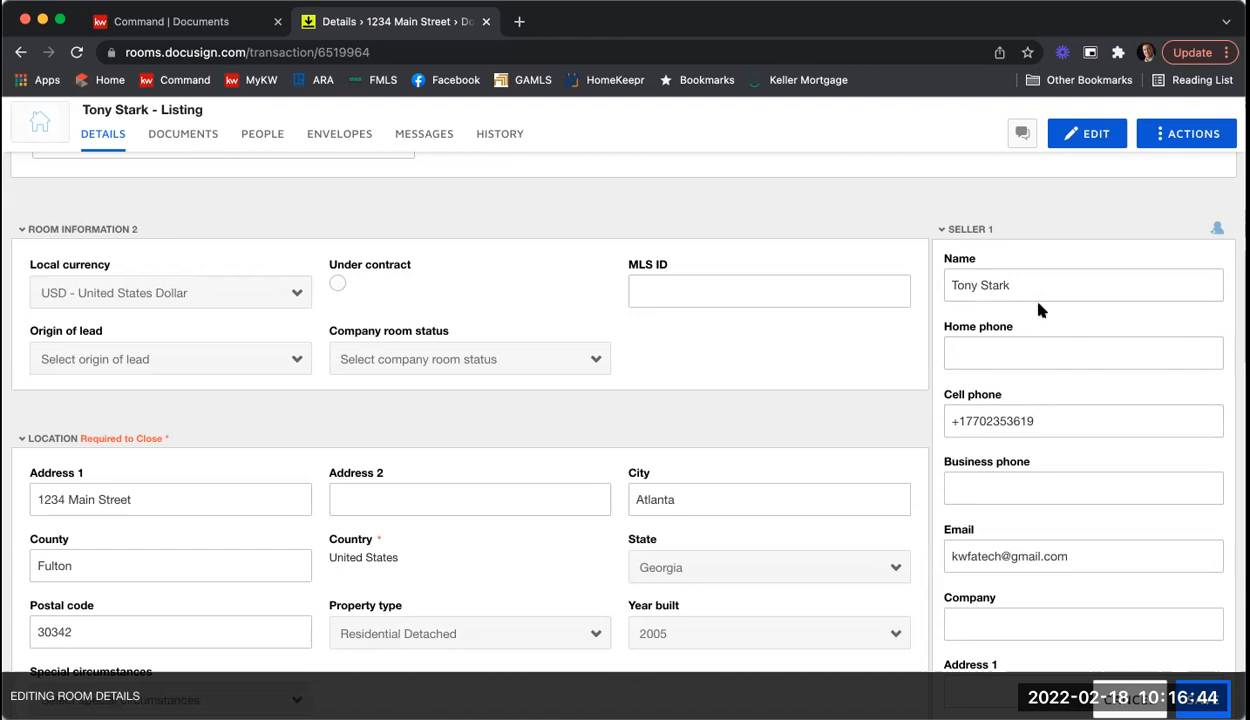
pyautogui.scroll(-5, 1063, 295)
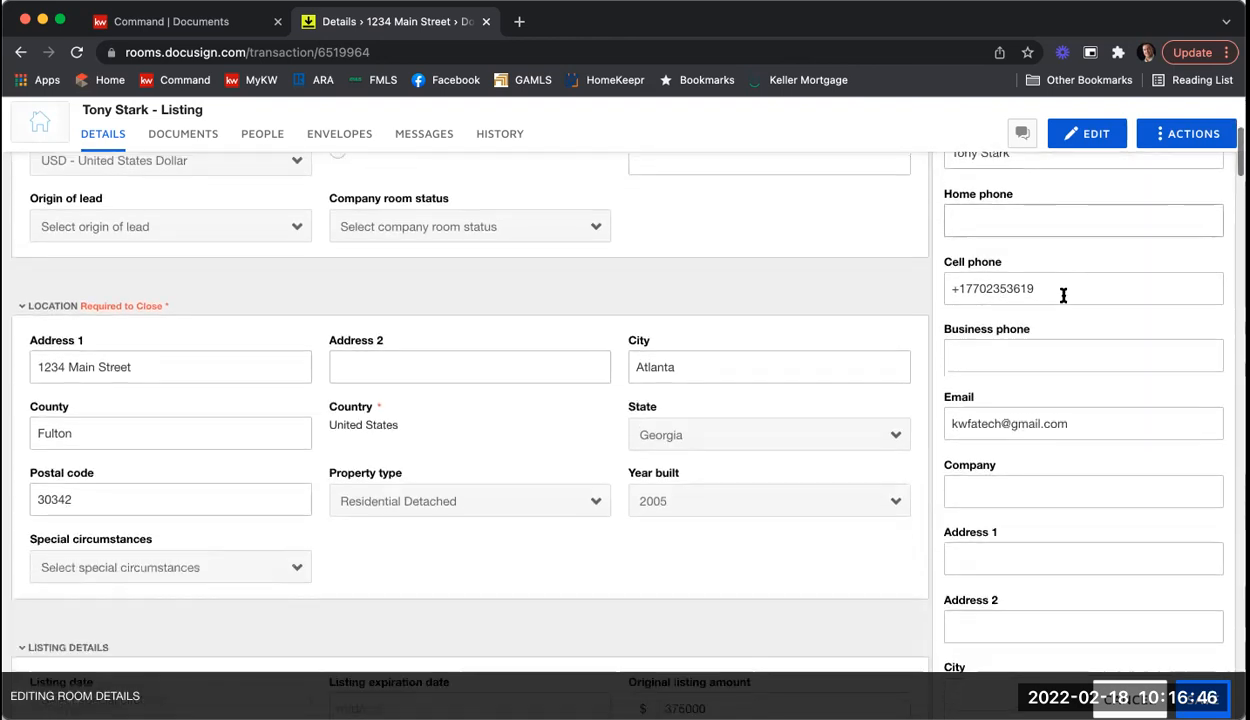
pyautogui.scroll(-2, 1000, 385)
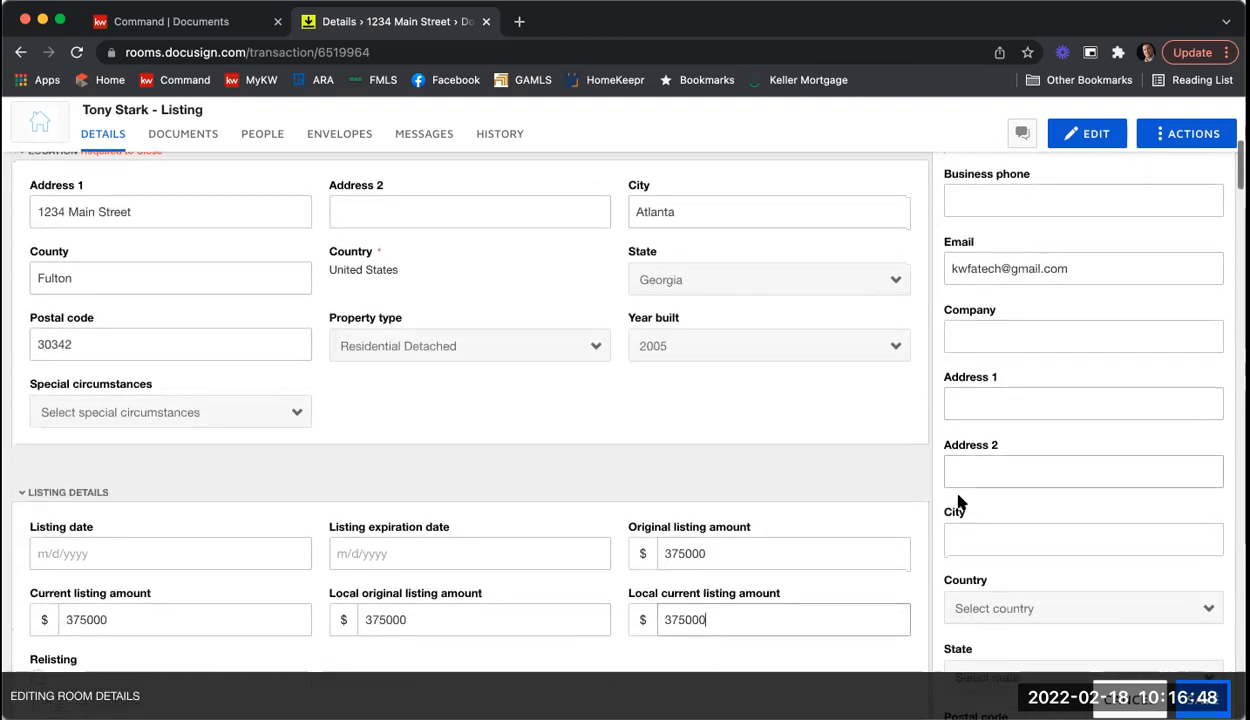
pyautogui.scroll(-1, 1030, 372)
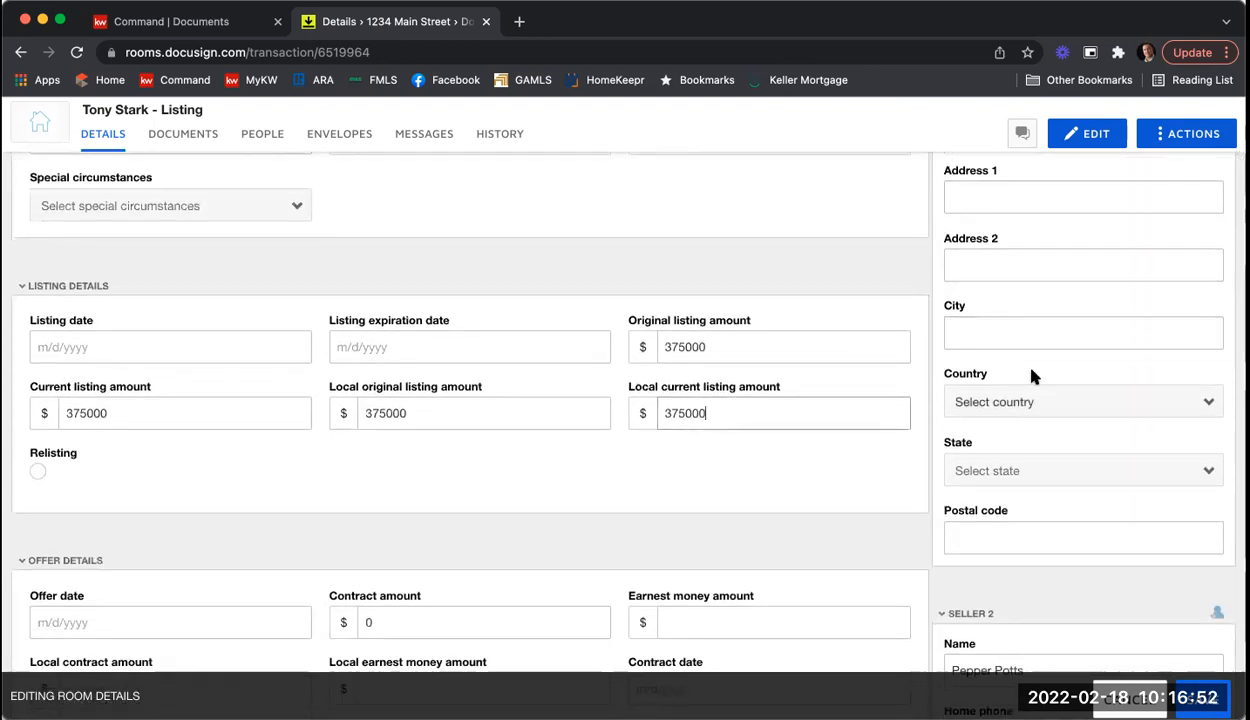
pyautogui.scroll(-4, 1032, 375)
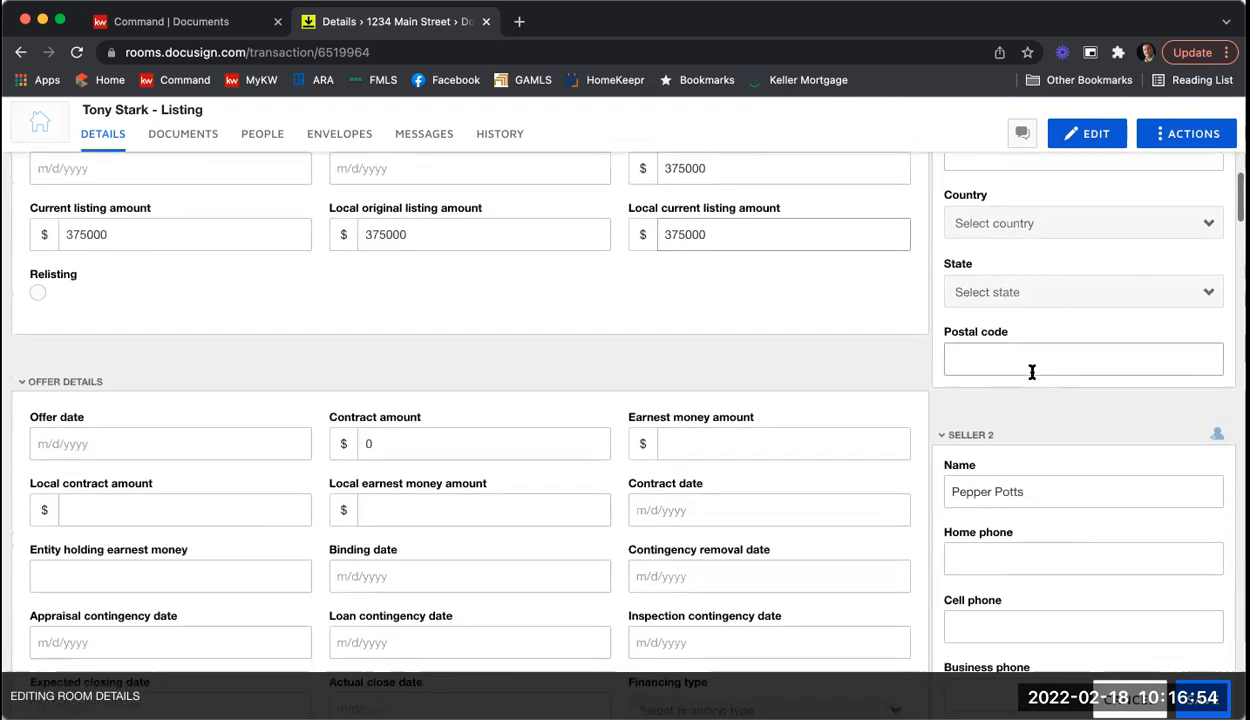
pyautogui.scroll(-4, 1032, 372)
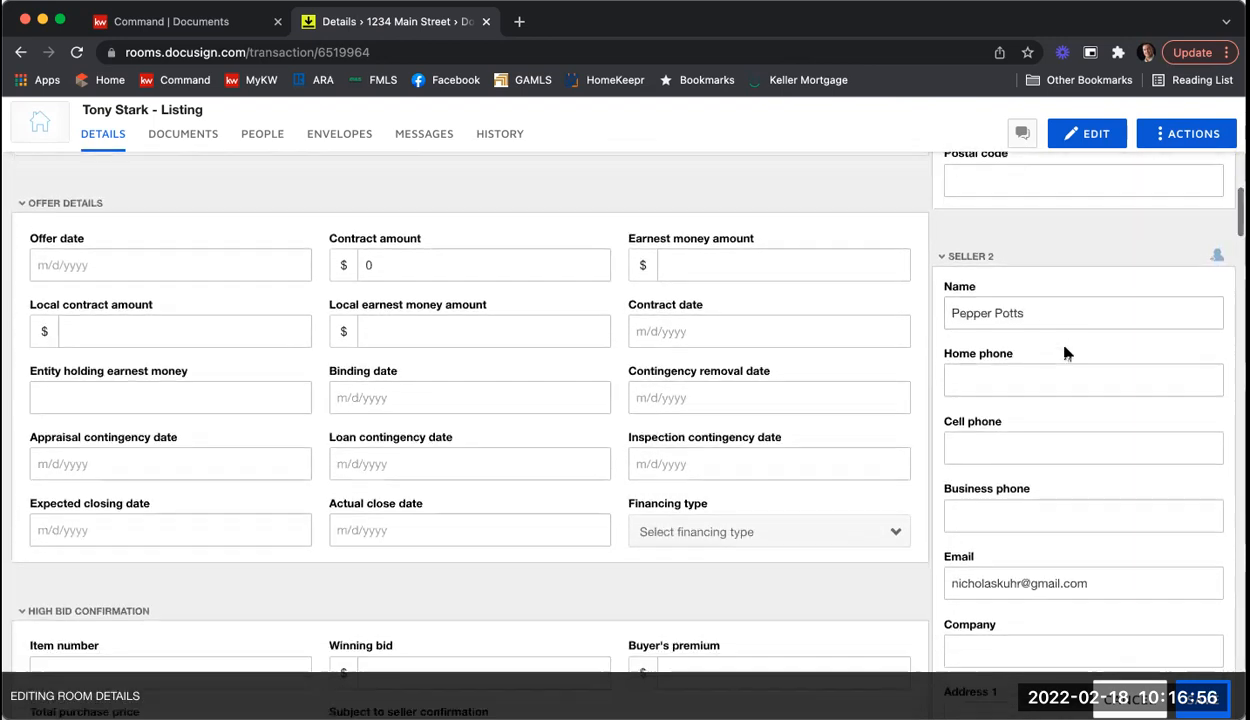
pyautogui.scroll(-2, 996, 450)
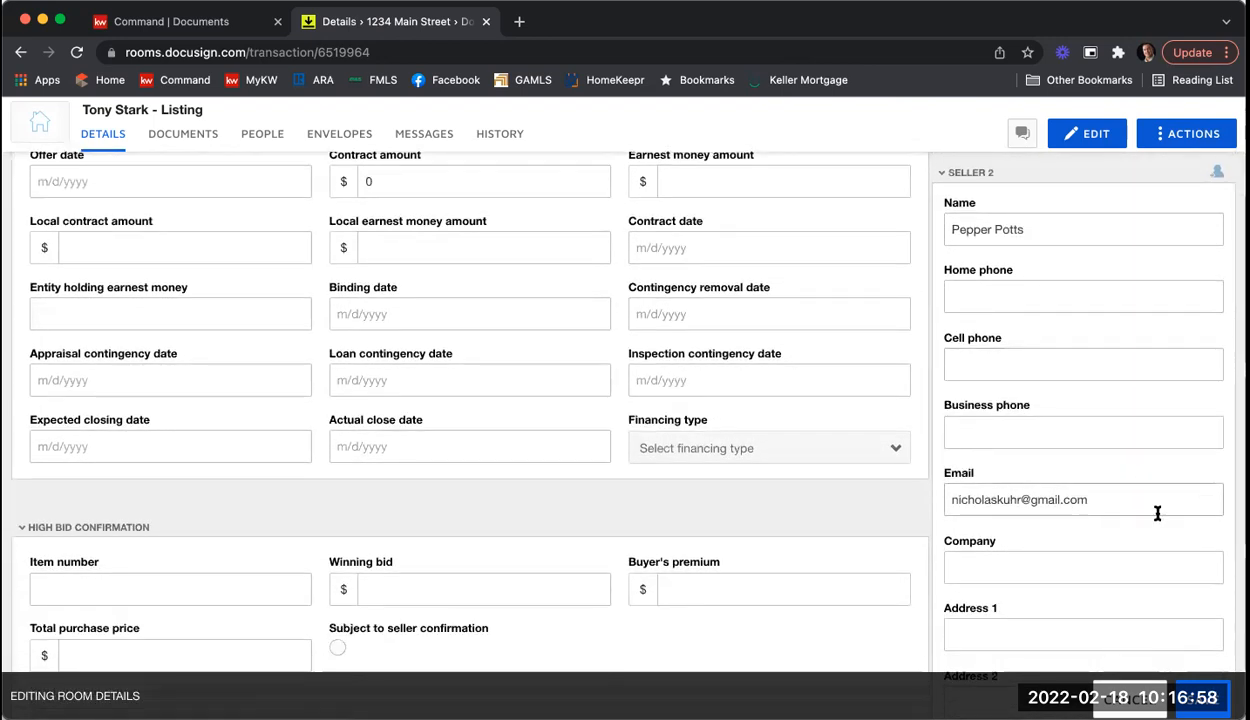
pyautogui.scroll(-5, 1099, 466)
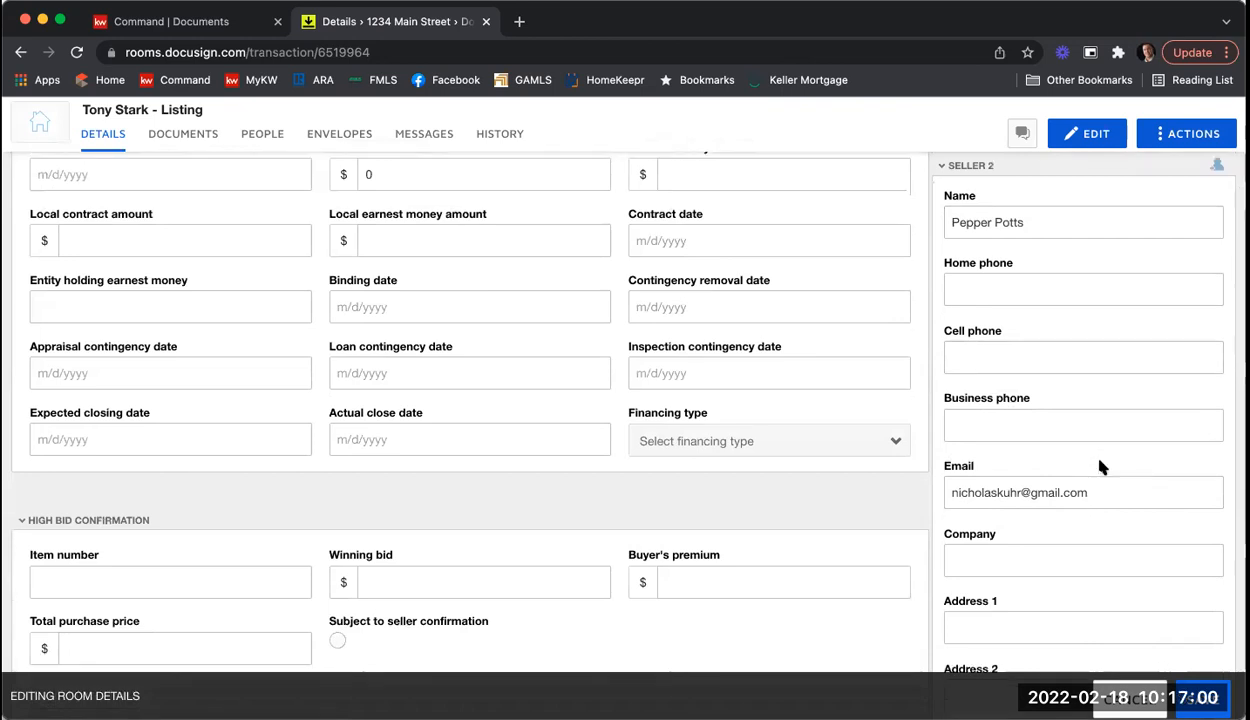
pyautogui.scroll(-10, 1099, 466)
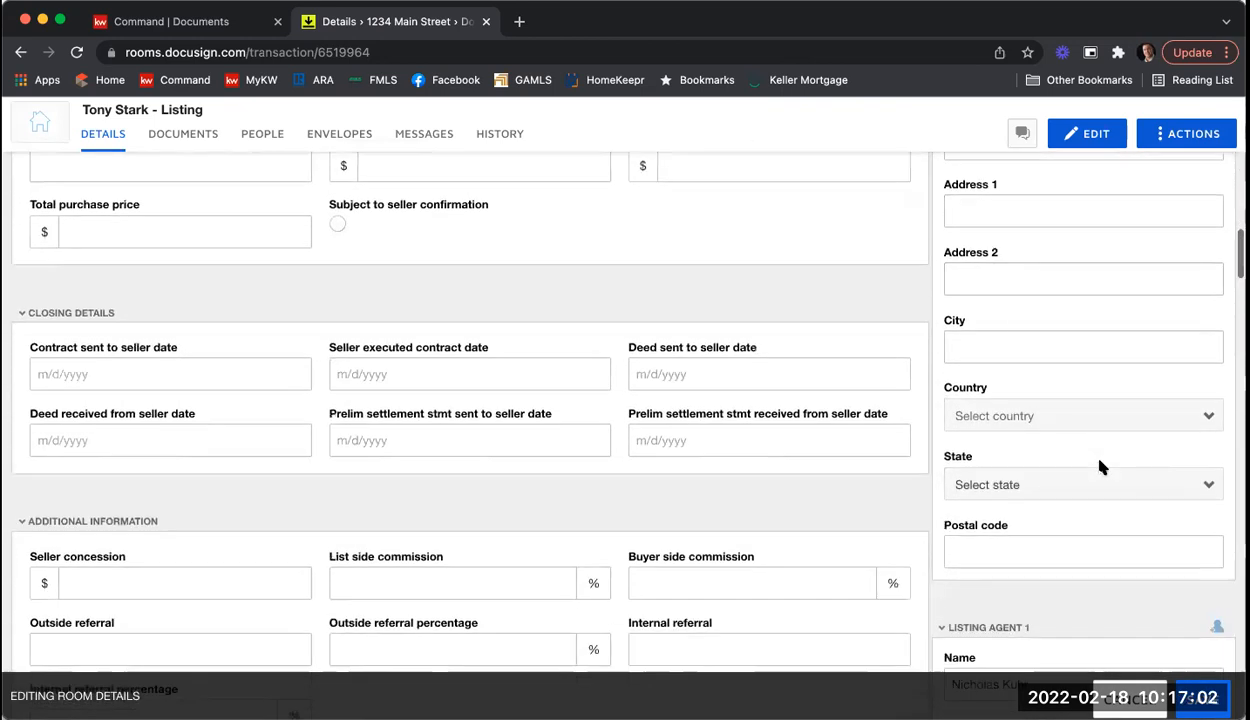
pyautogui.scroll(-3, 1099, 463)
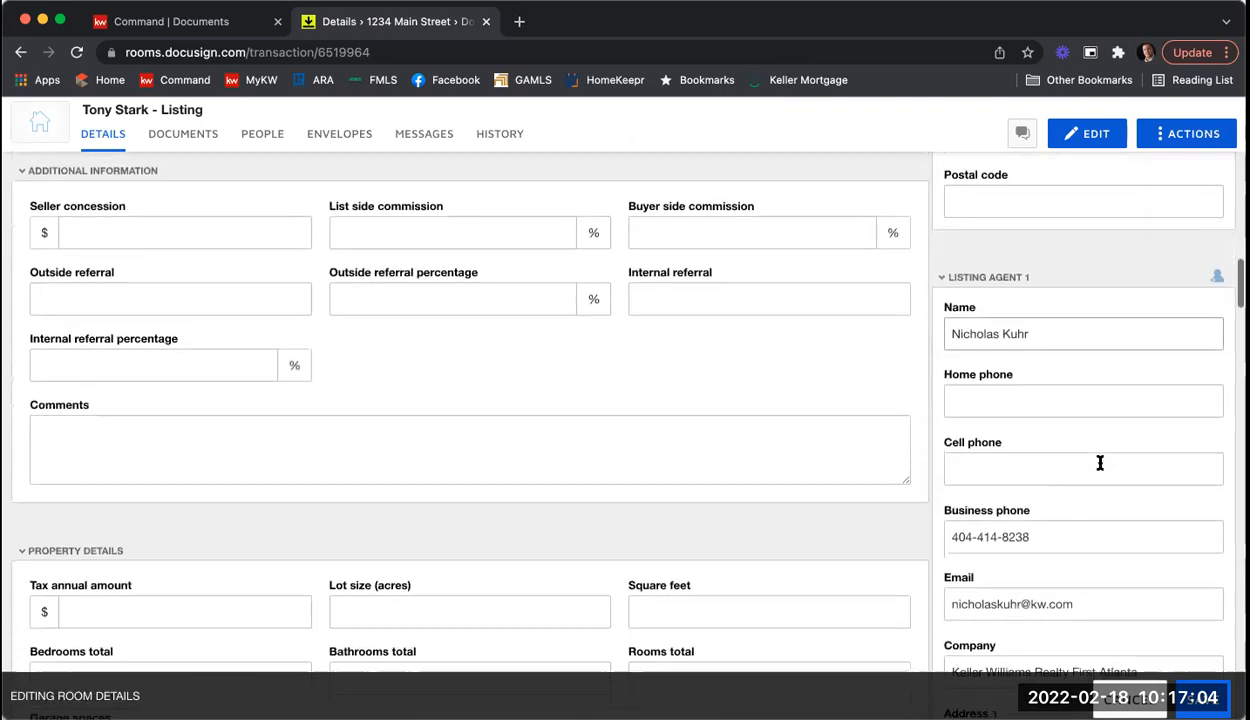
pyautogui.scroll(-7, 1097, 414)
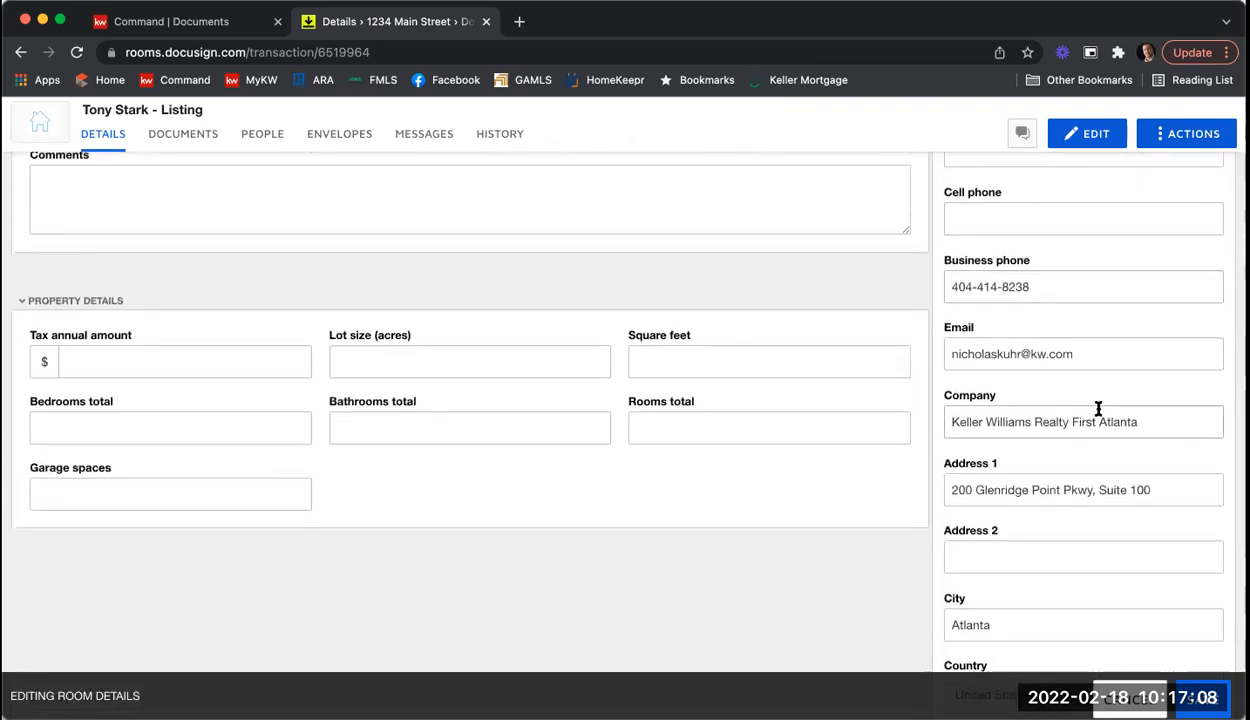
pyautogui.scroll(-6, 1098, 409)
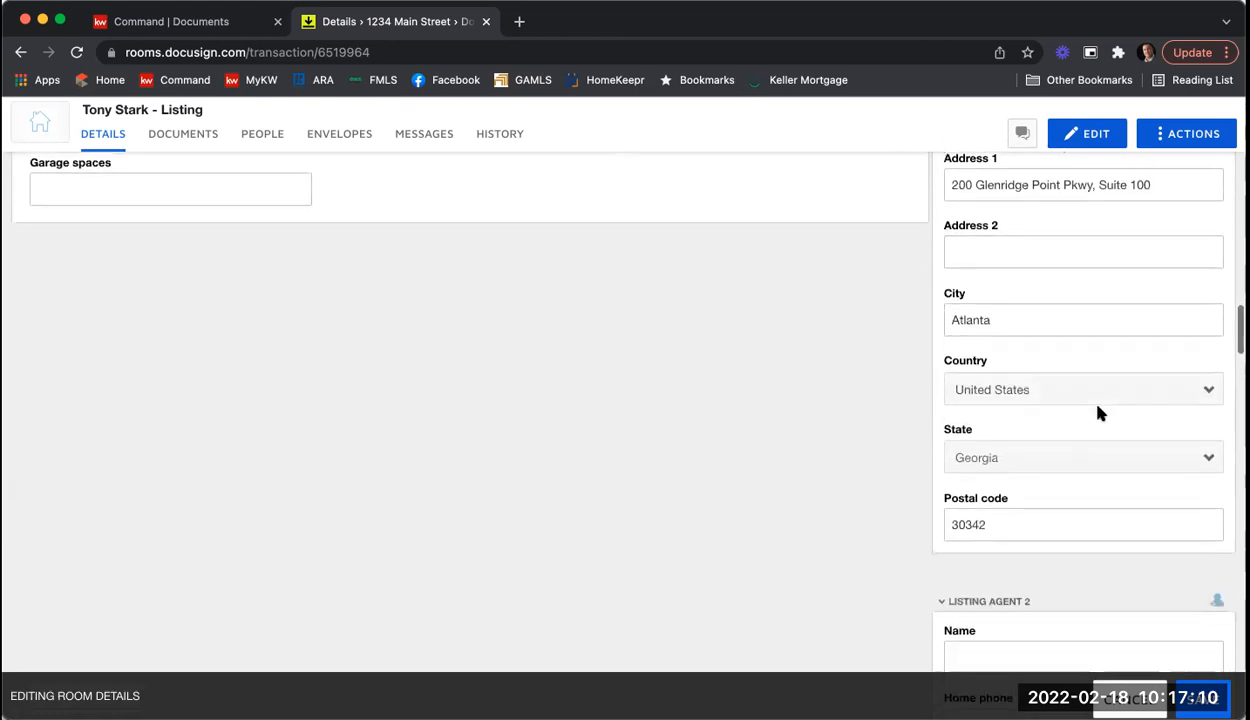
pyautogui.scroll(-5, 1097, 414)
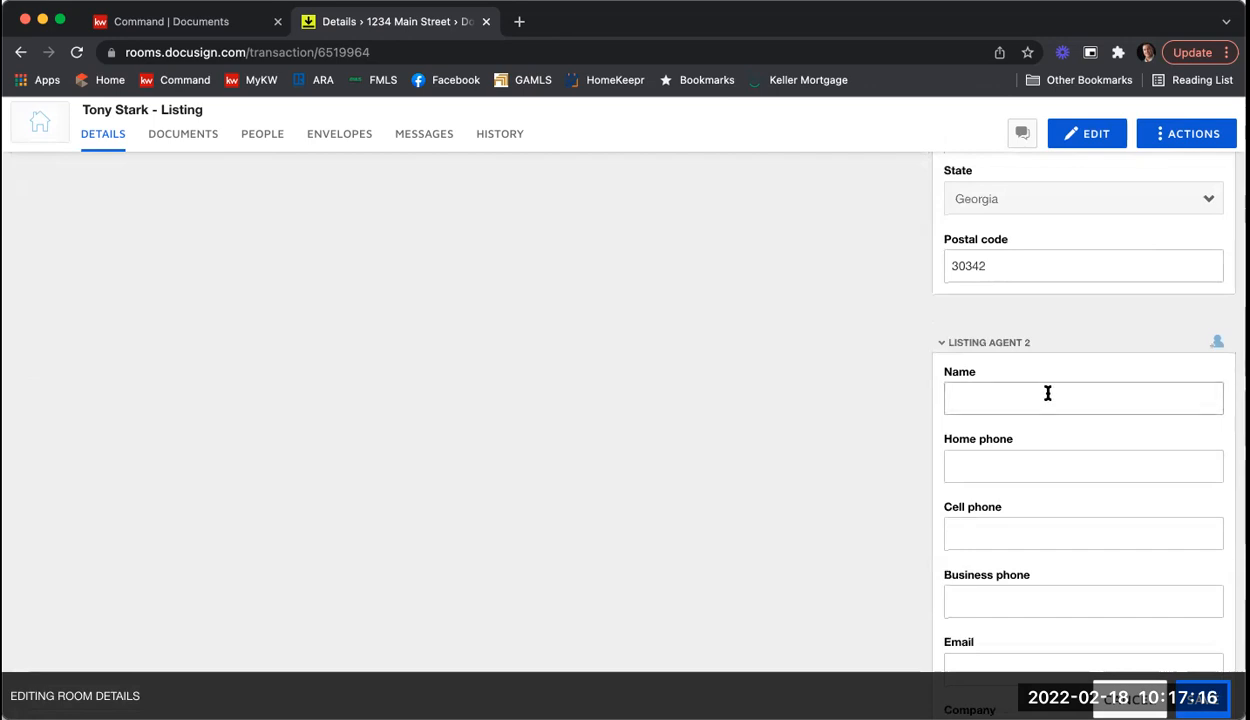
pyautogui.scroll(-3, 1034, 386)
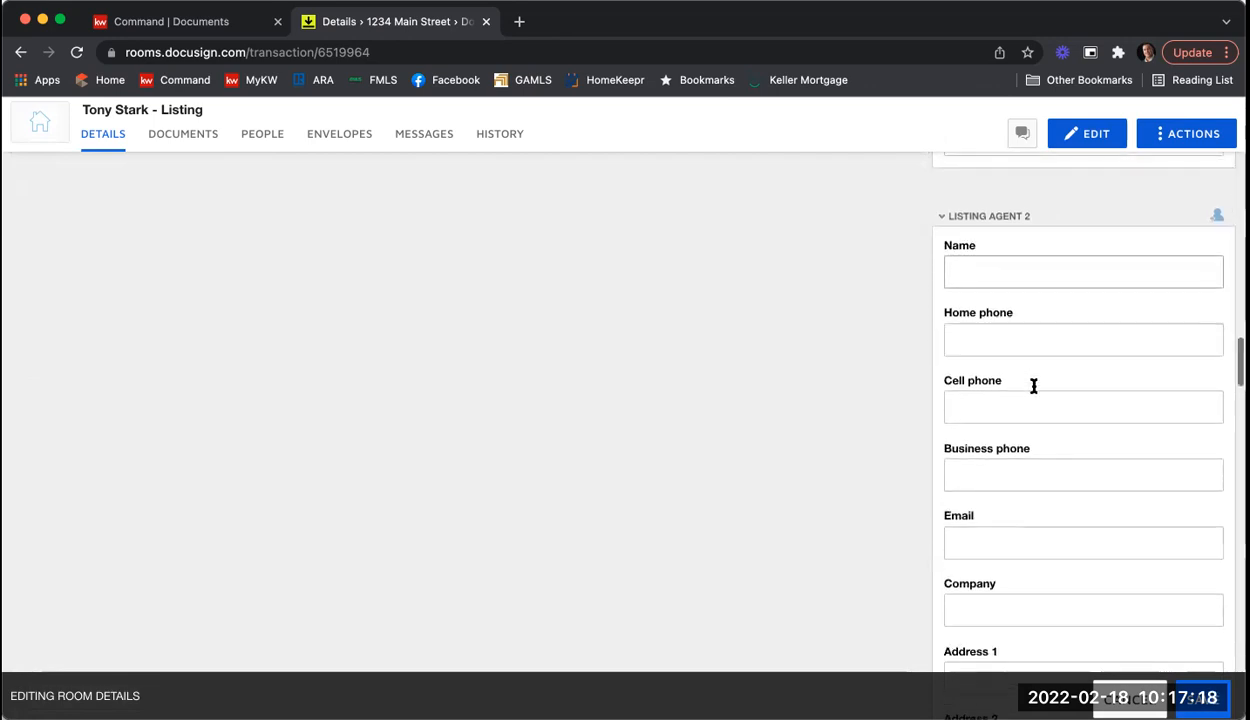
pyautogui.scroll(-14, 1034, 386)
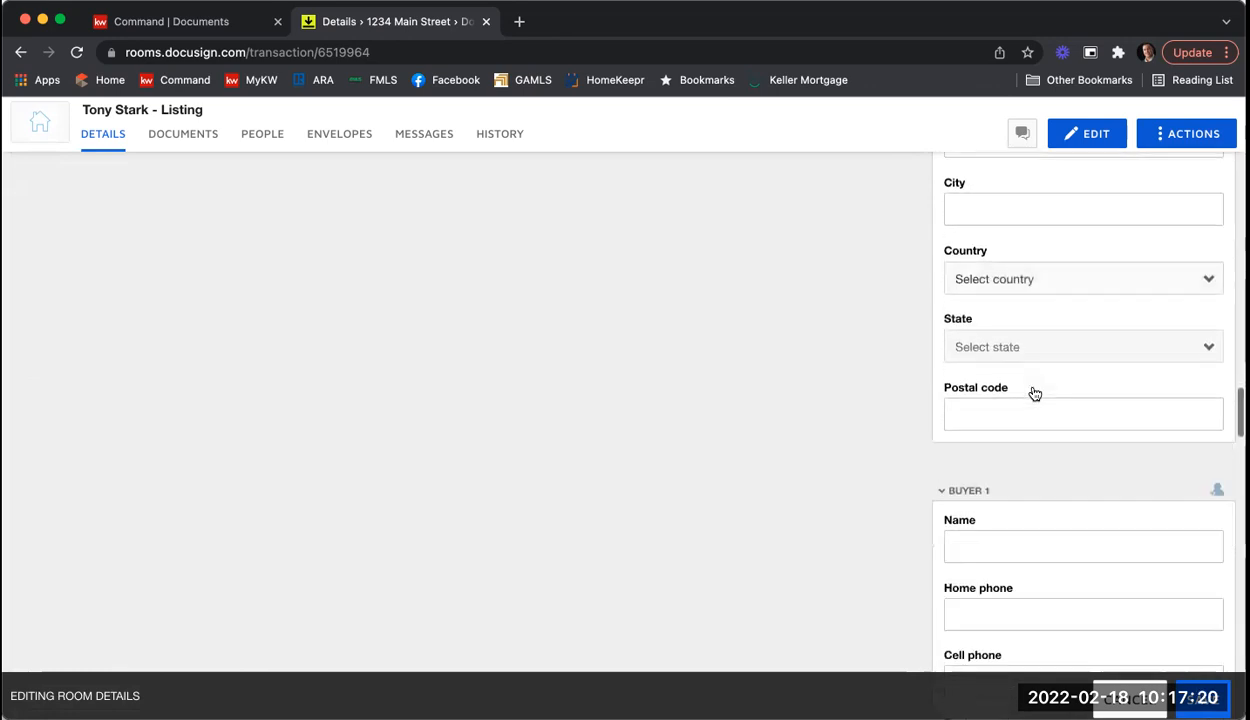
pyautogui.scroll(-7, 1034, 392)
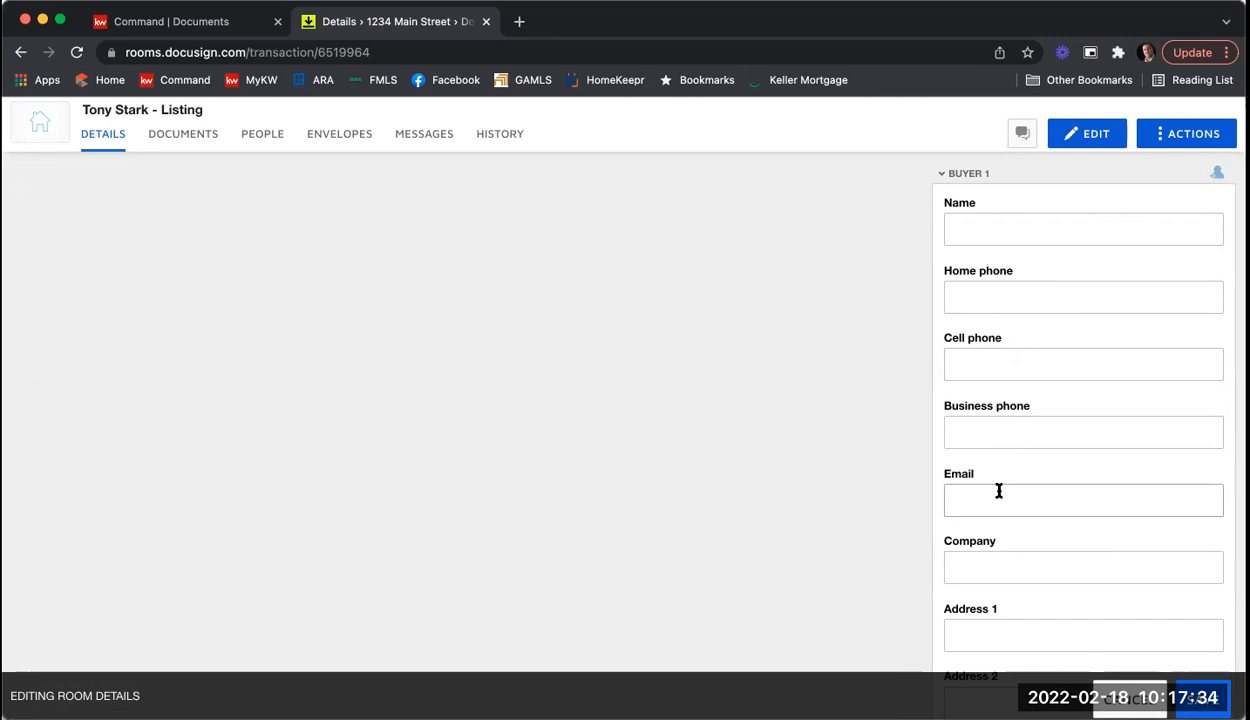
pyautogui.scroll(-3, 1030, 363)
pyautogui.scroll(-6, 1032, 365)
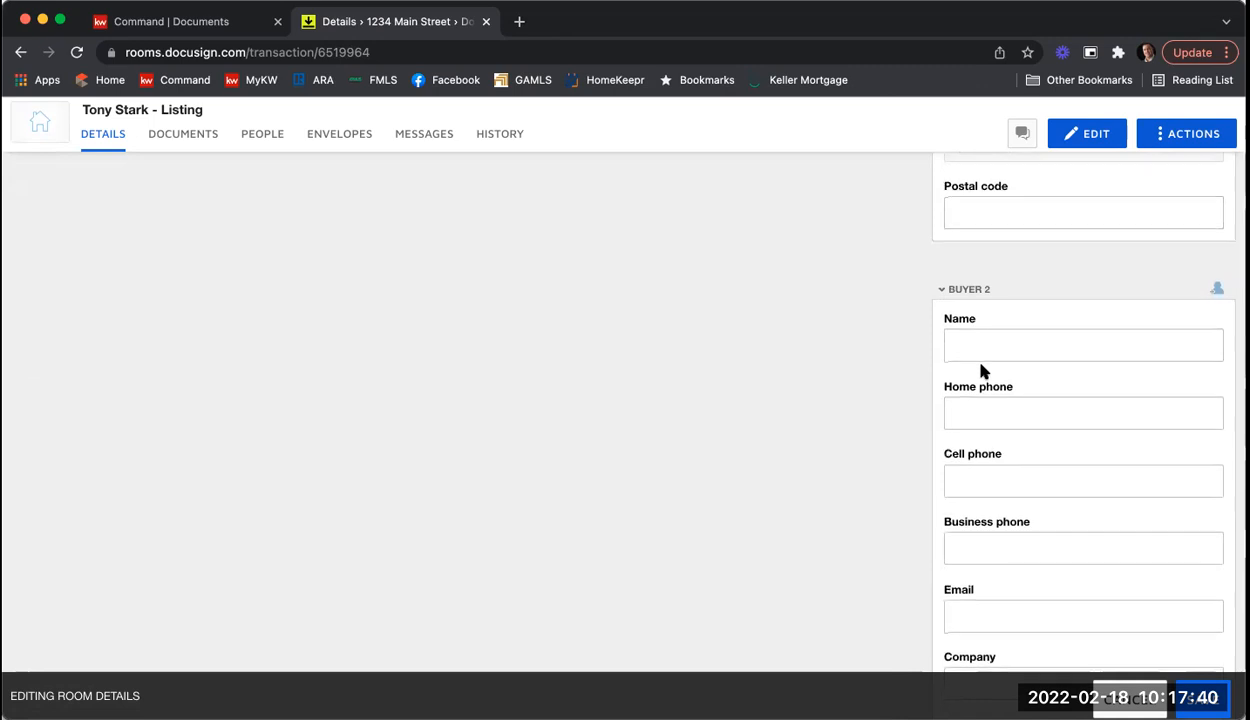
pyautogui.scroll(-8, 980, 371)
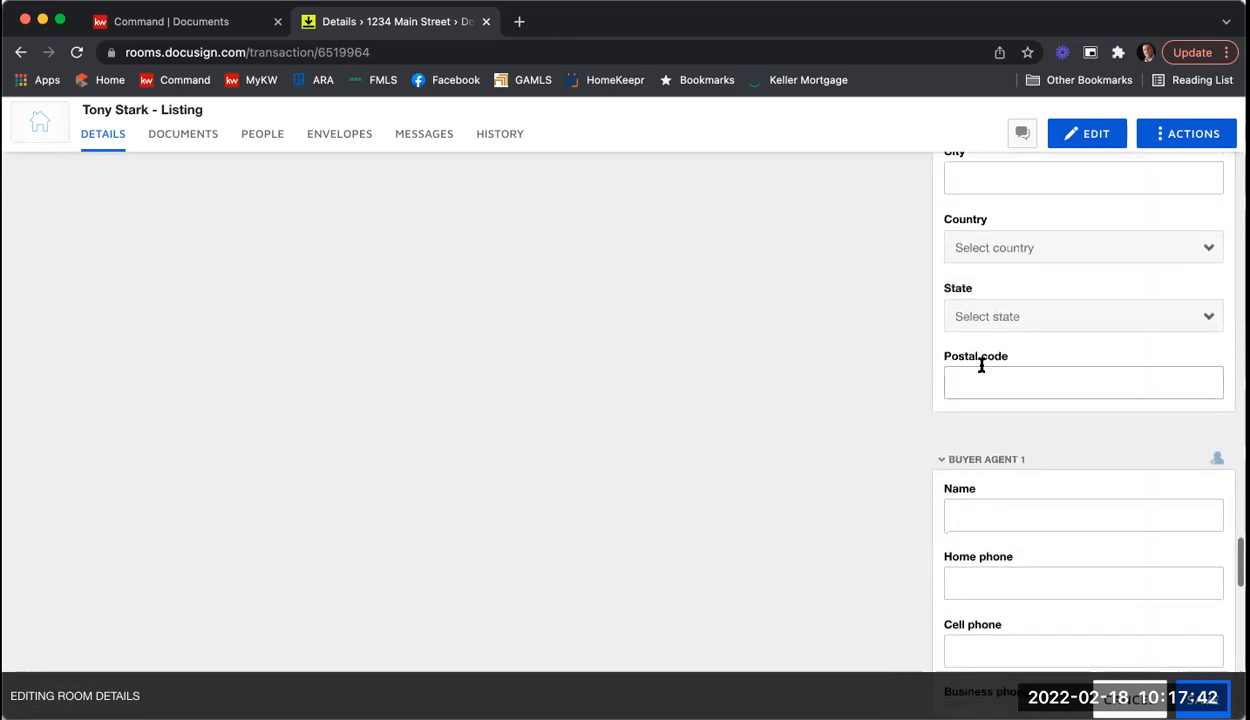
pyautogui.scroll(-3, 981, 366)
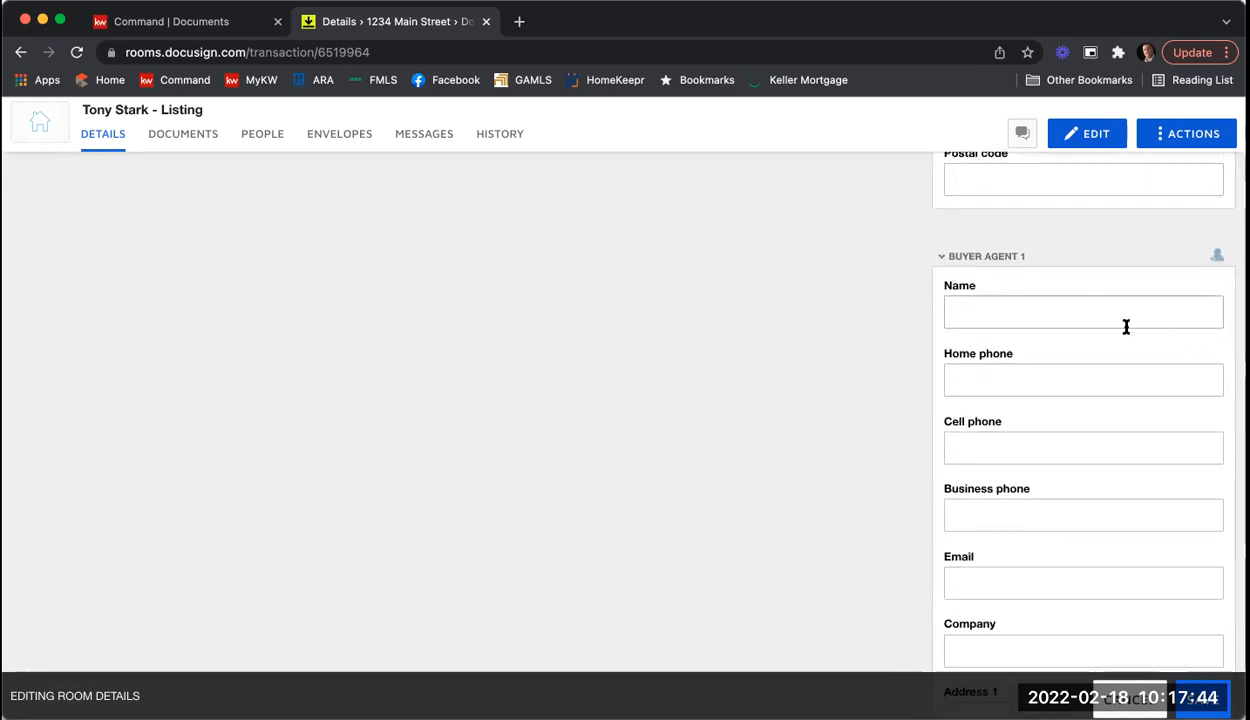
pyautogui.scroll(-4, 1041, 301)
pyautogui.scroll(-7, 1042, 304)
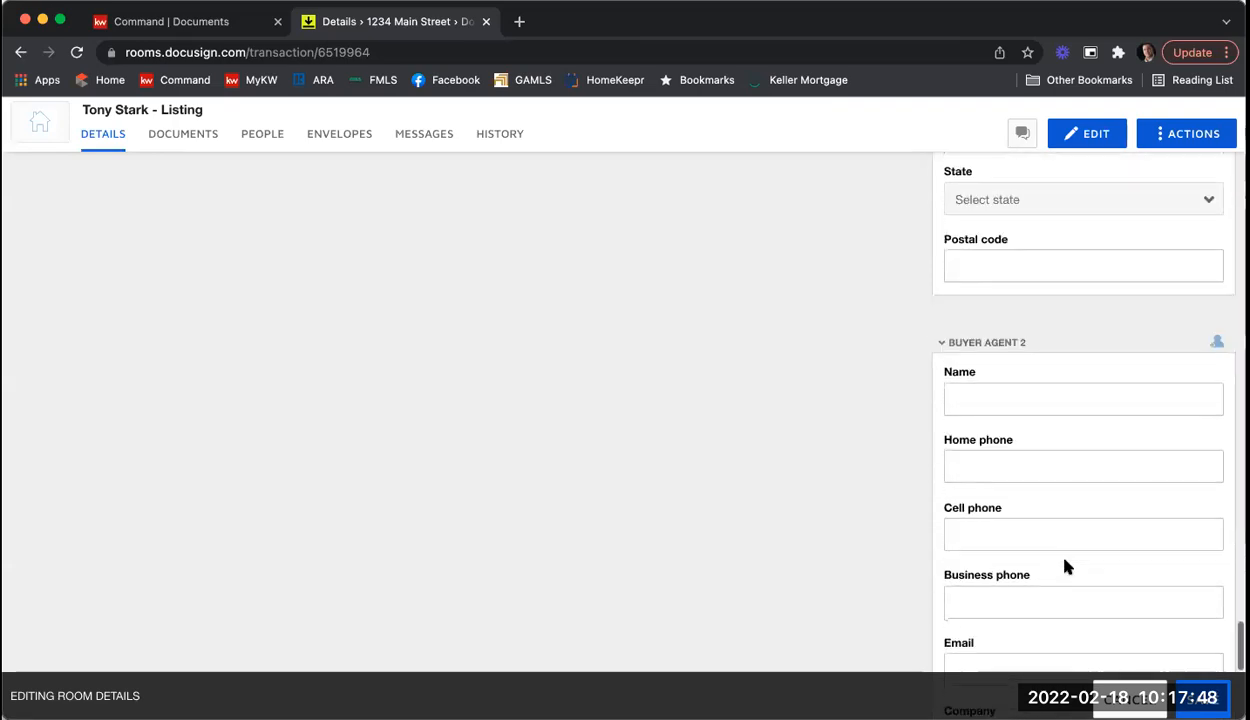
pyautogui.scroll(3, 1068, 566)
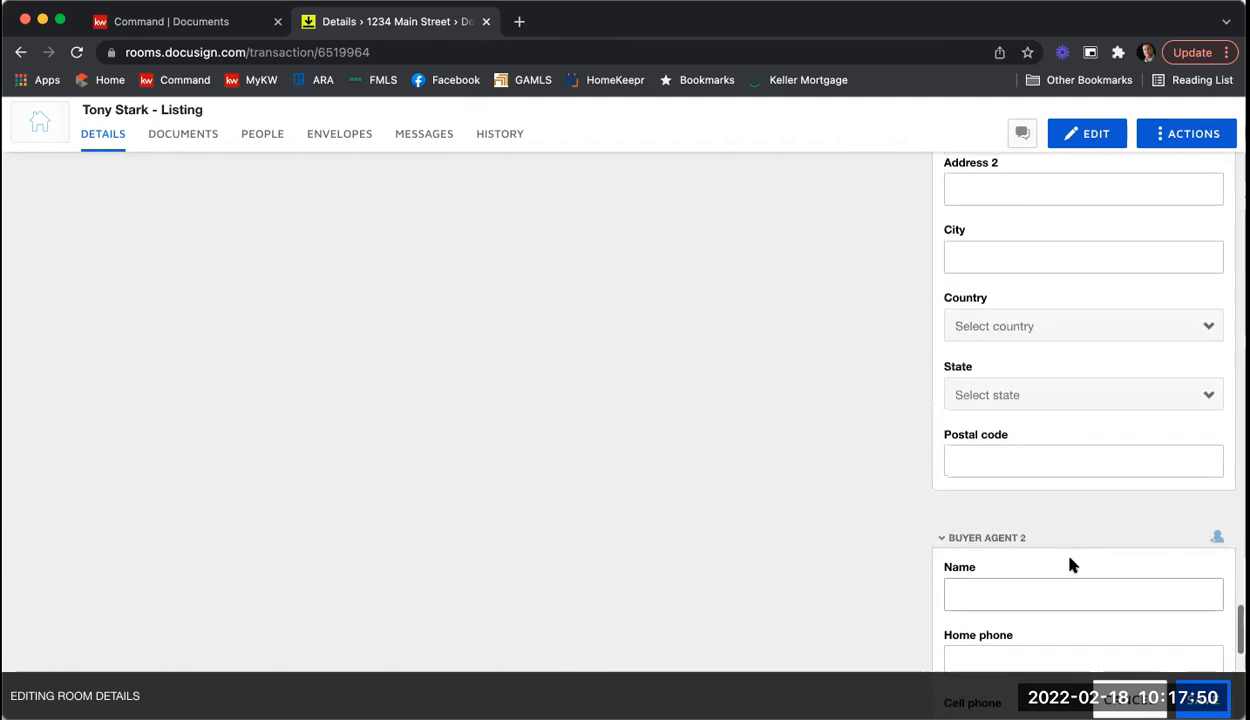
pyautogui.scroll(7, 1070, 566)
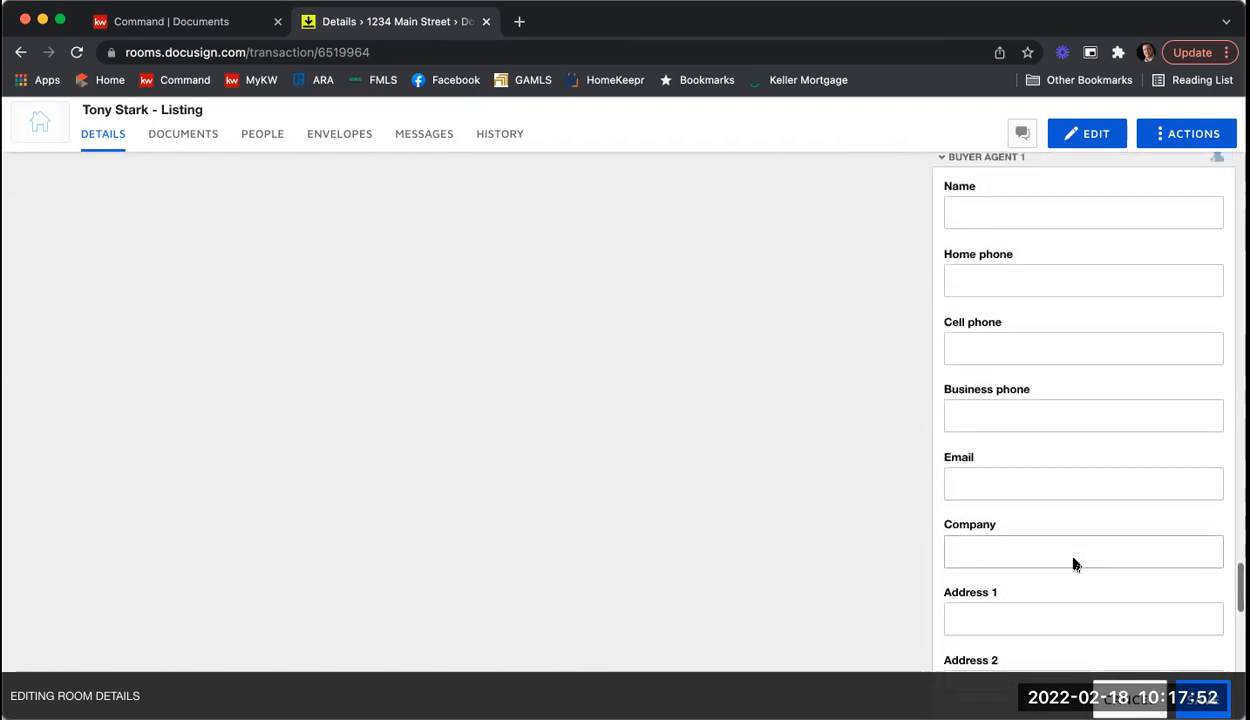
pyautogui.scroll(7, 1073, 565)
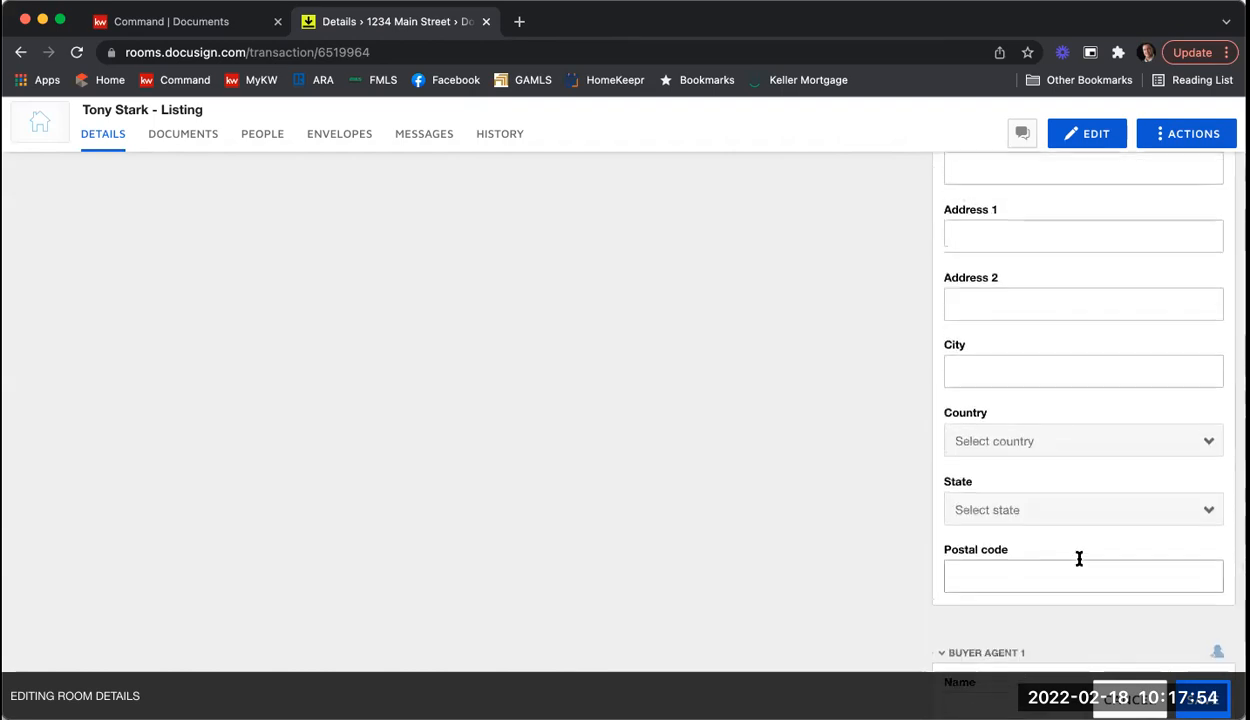
pyautogui.scroll(3, 1079, 561)
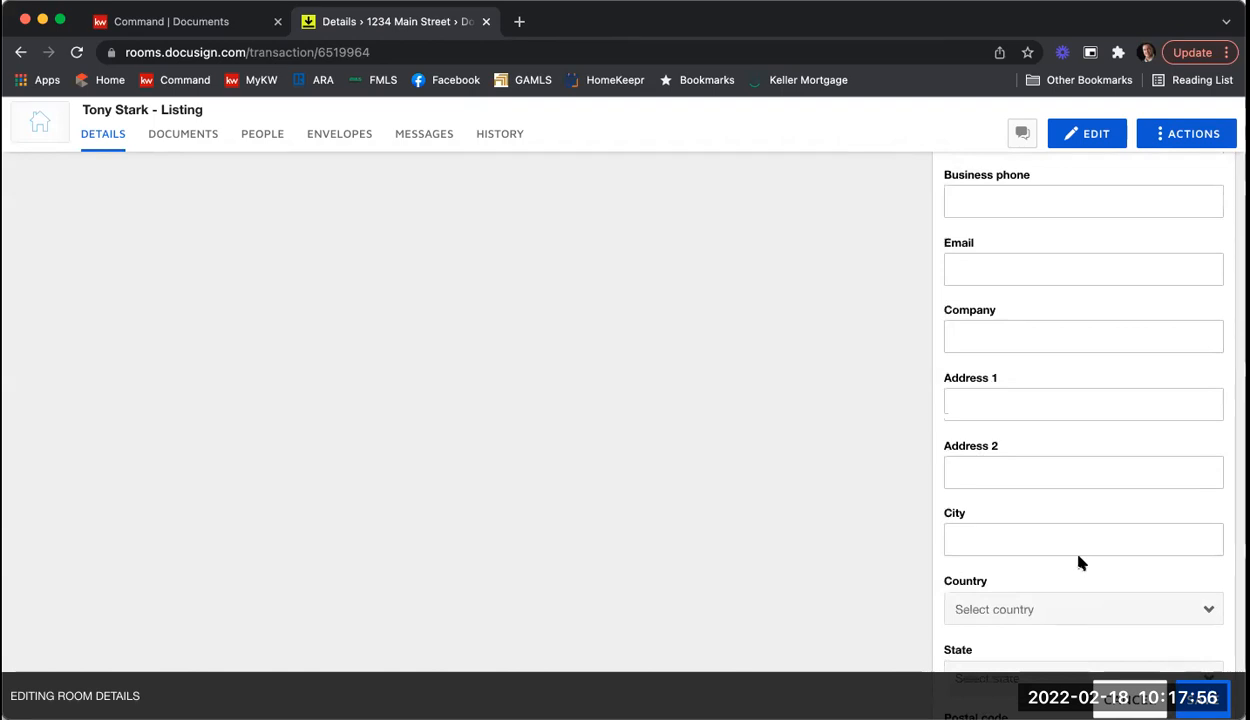
pyautogui.scroll(4, 1079, 561)
pyautogui.scroll(8, 1079, 561)
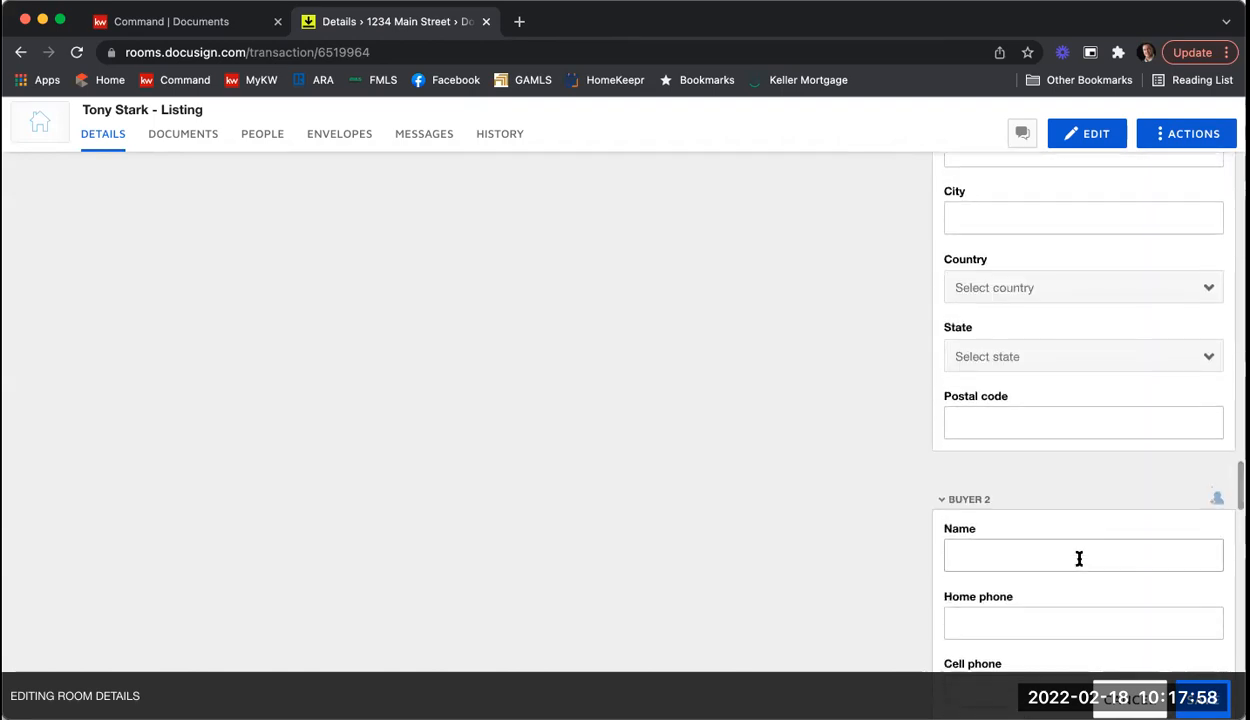
pyautogui.scroll(15, 1079, 563)
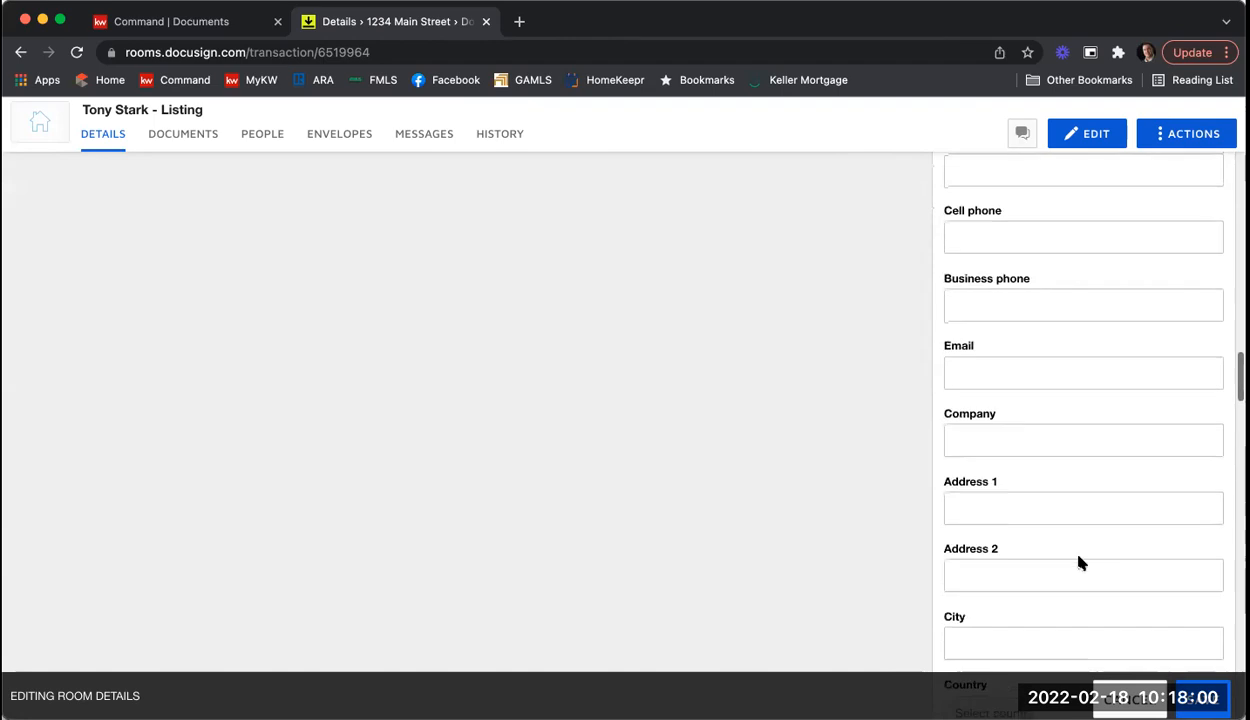
pyautogui.scroll(10, 1079, 561)
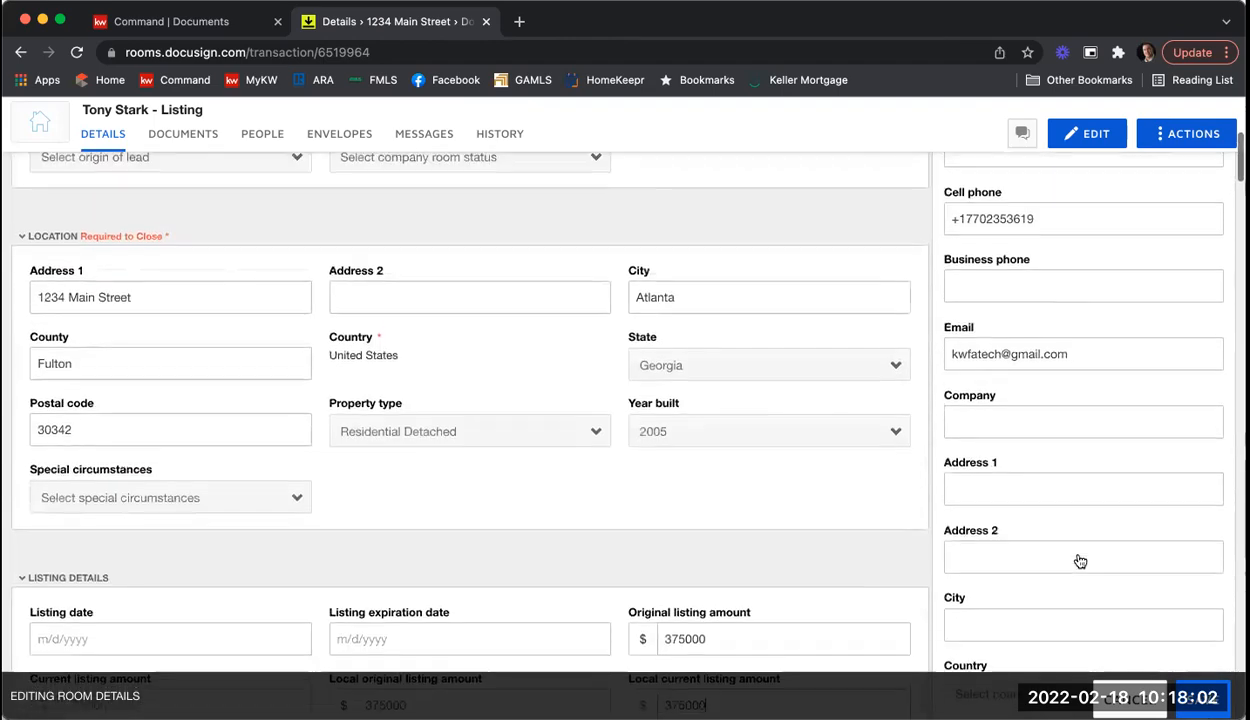
pyautogui.scroll(1, 1079, 553)
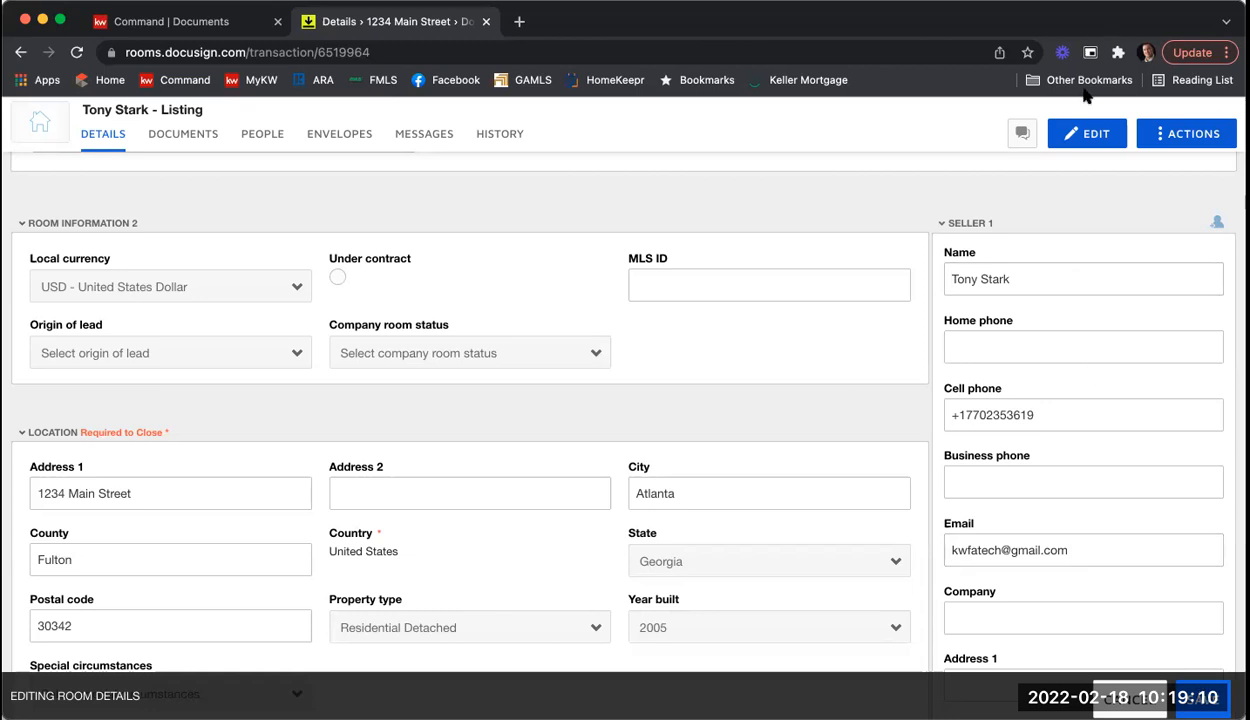
pyautogui.scroll(1, 1028, 286)
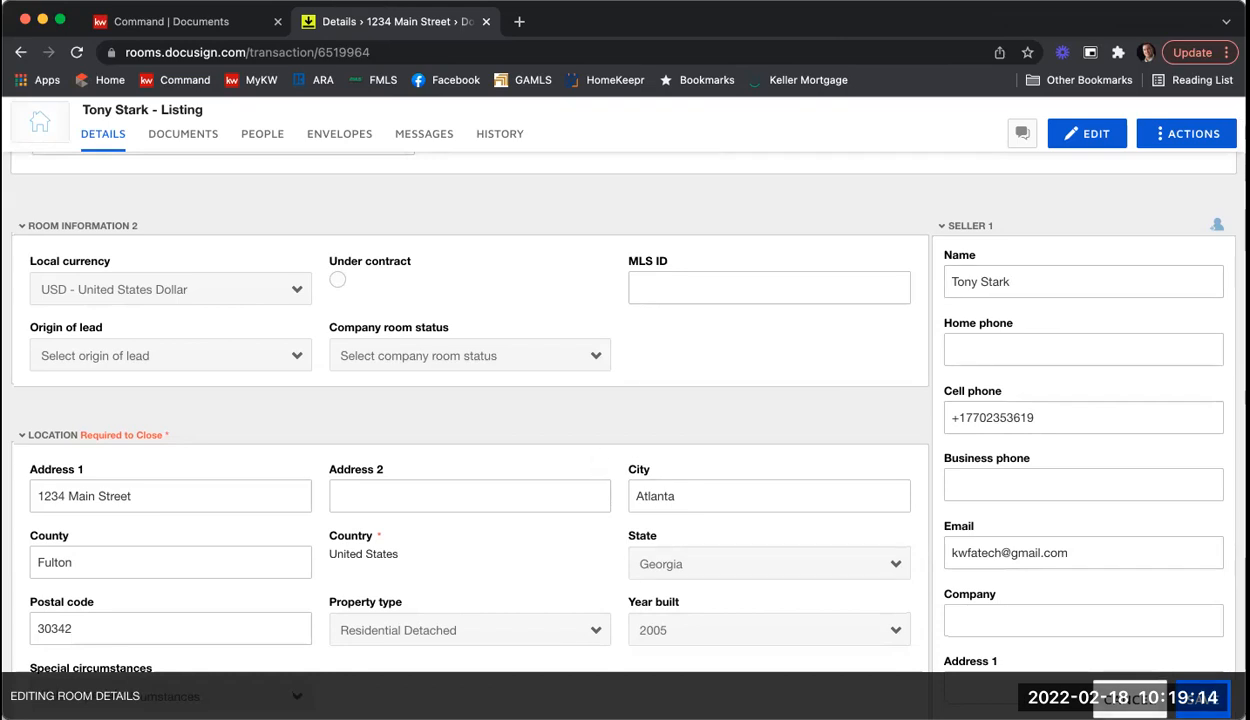
# Step: Save the updated room details and return to the room's empty Documents page
pyautogui.click(1202, 698)
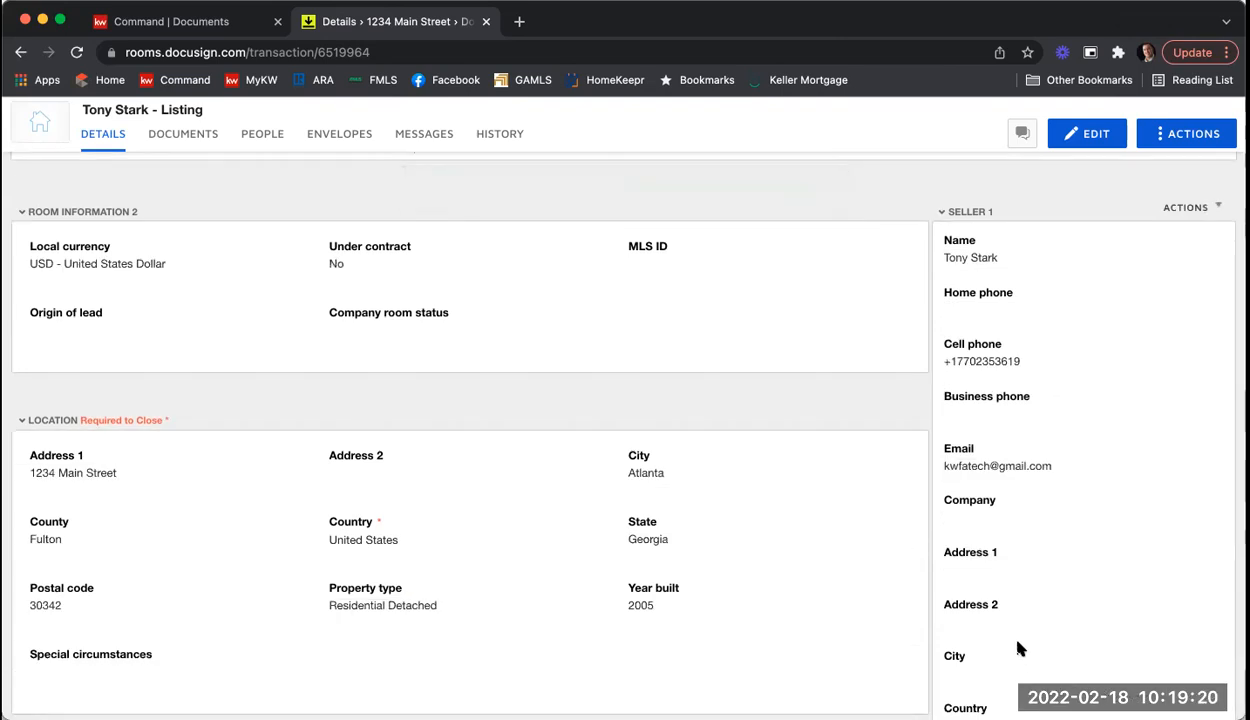
pyautogui.click(172, 134)
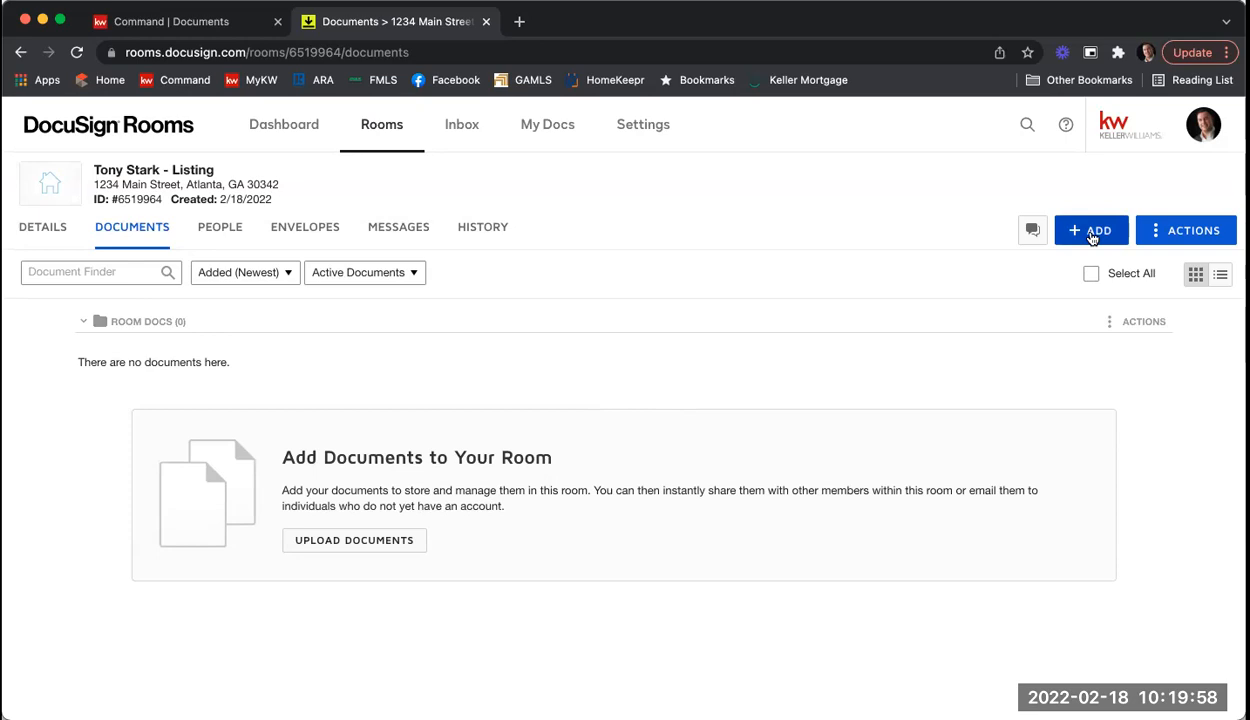
# Step: Open the DocuSign Forms picker, browse the Buyers Packet group, then list the GAR library's forms
pyautogui.click(1092, 234)
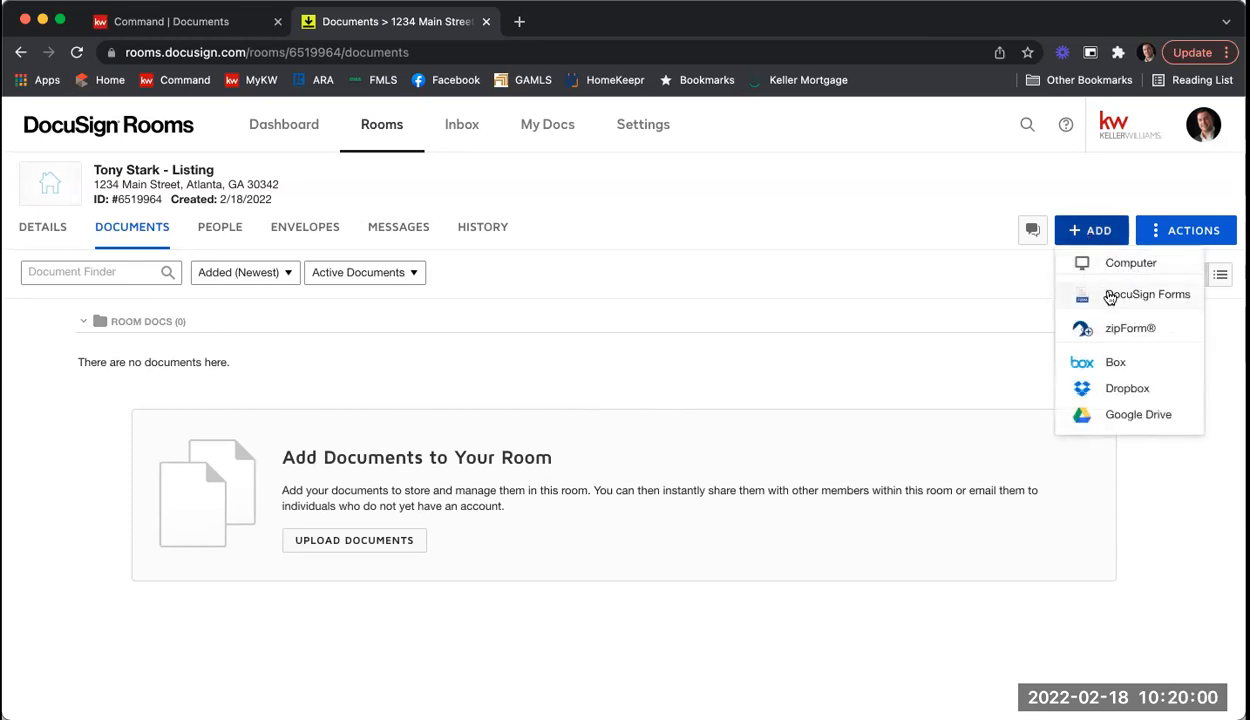
pyautogui.click(1108, 297)
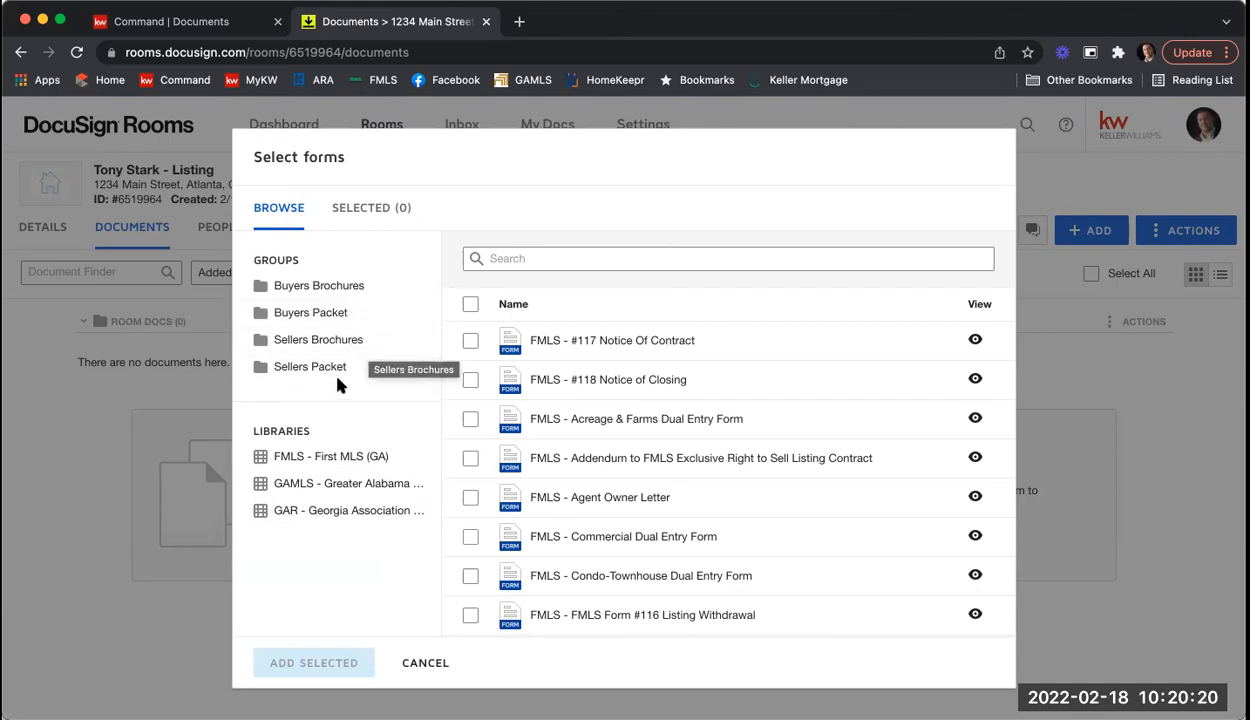
pyautogui.click(340, 322)
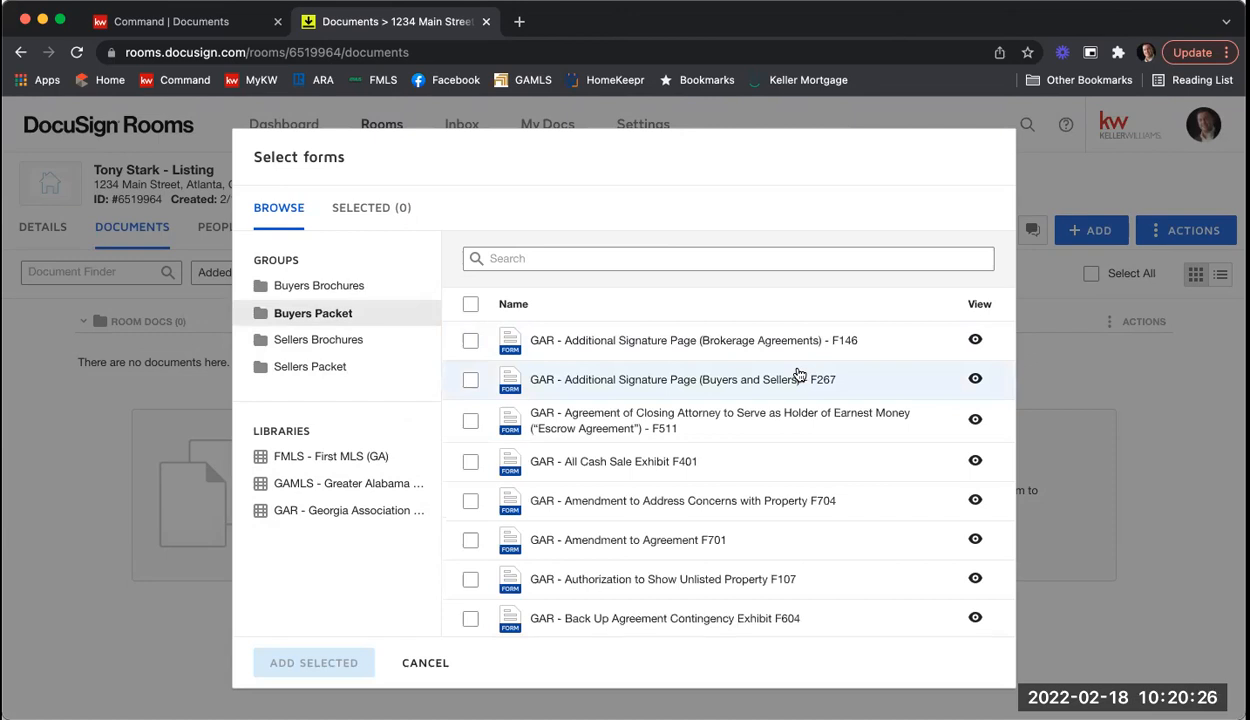
pyautogui.scroll(-5, 799, 374)
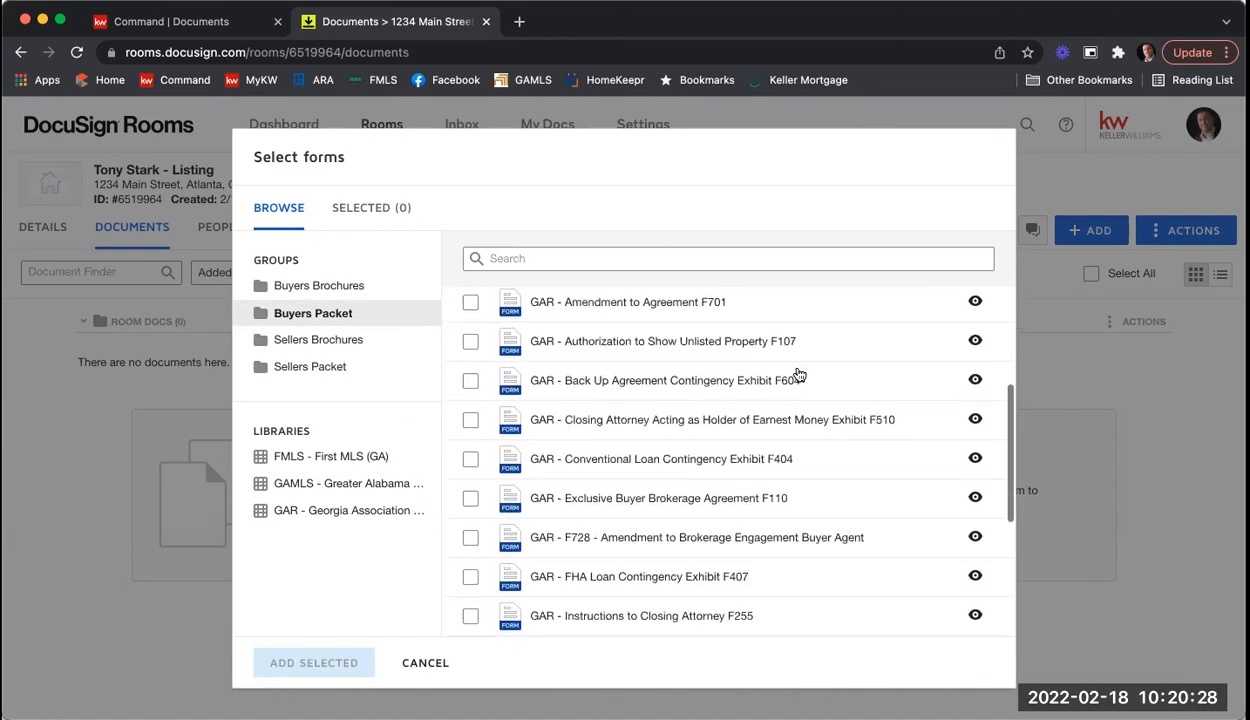
pyautogui.scroll(-5, 799, 374)
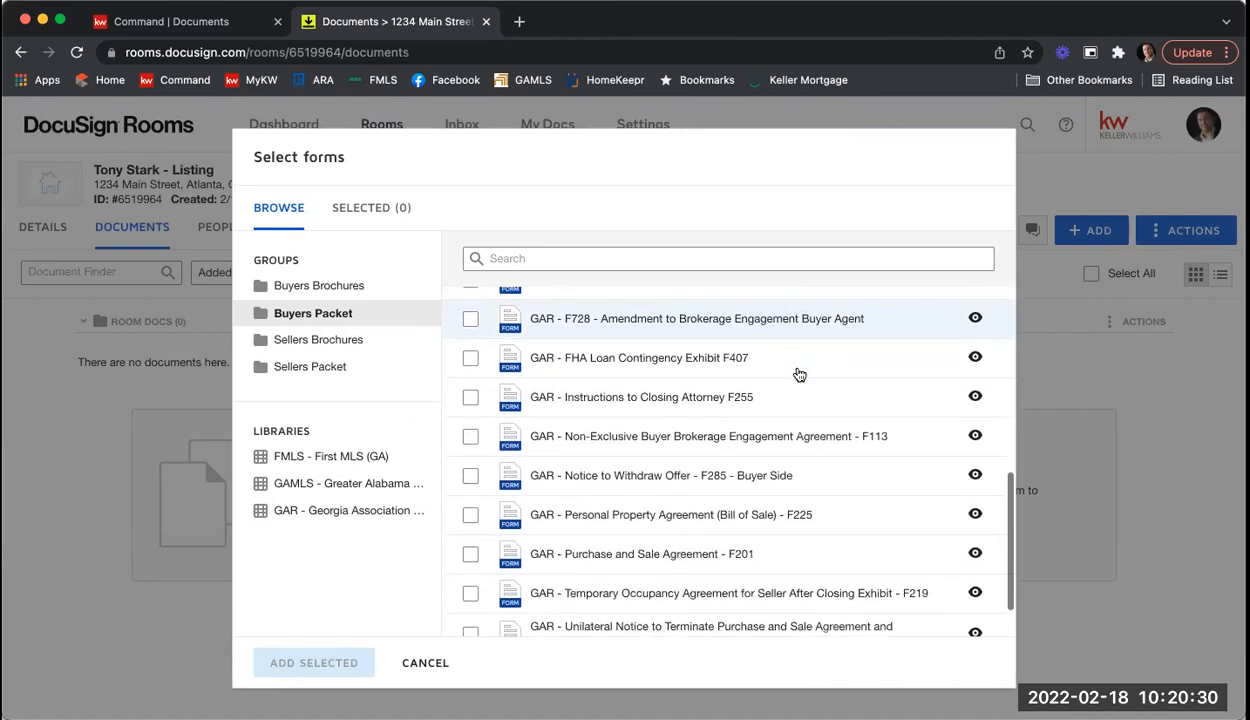
pyautogui.scroll(-2, 799, 374)
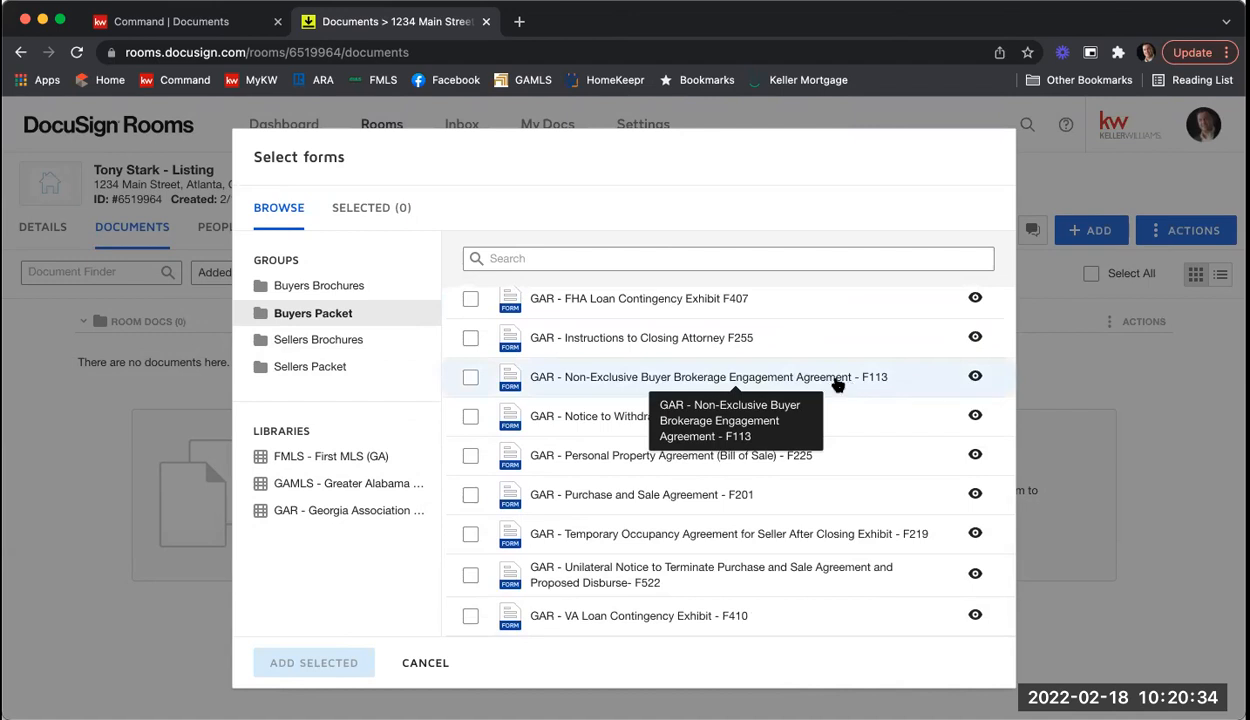
pyautogui.scroll(4, 846, 385)
pyautogui.scroll(1, 846, 385)
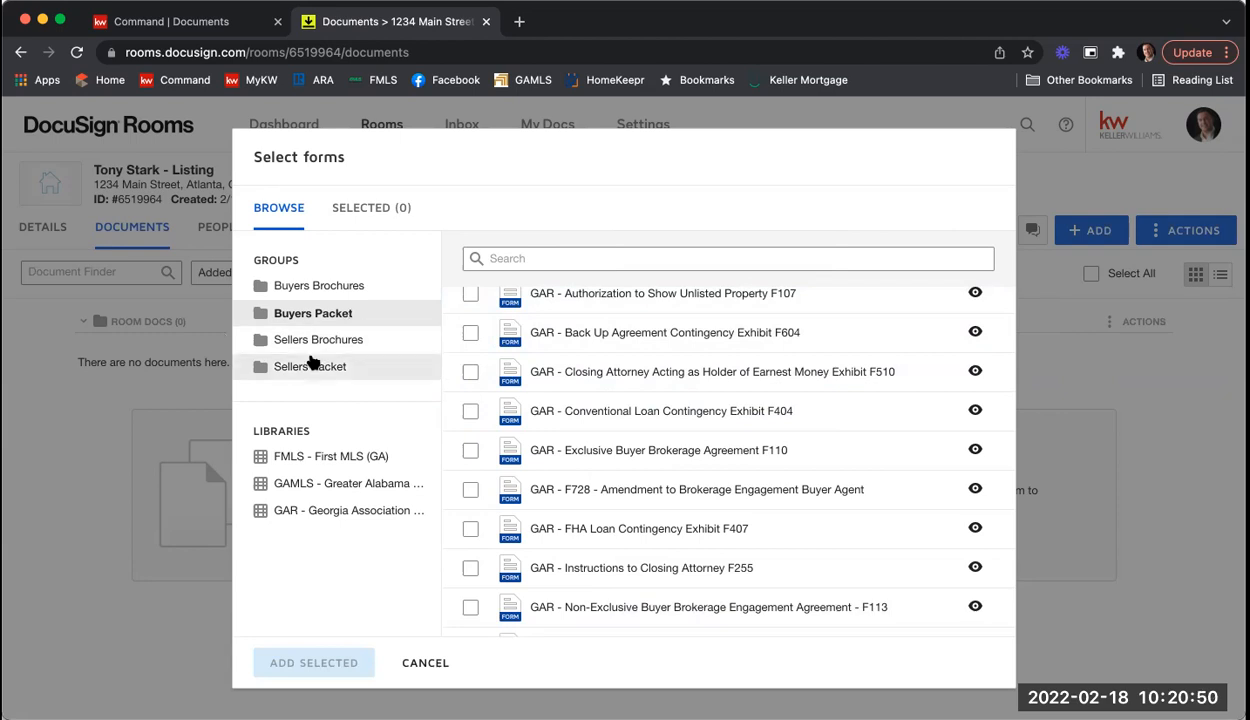
pyautogui.click(329, 512)
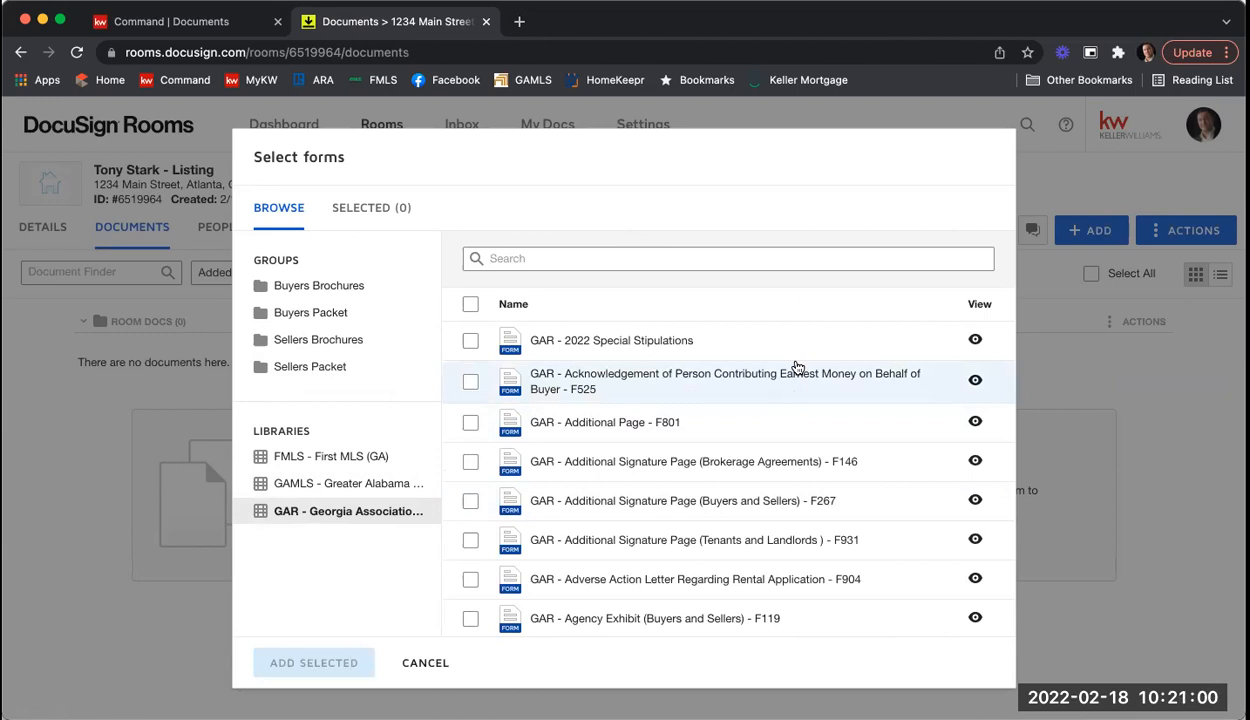
# Step: Search the GAR forms for 'purchase and sale', then narrow the search to 'f201'
pyautogui.click(662, 252)
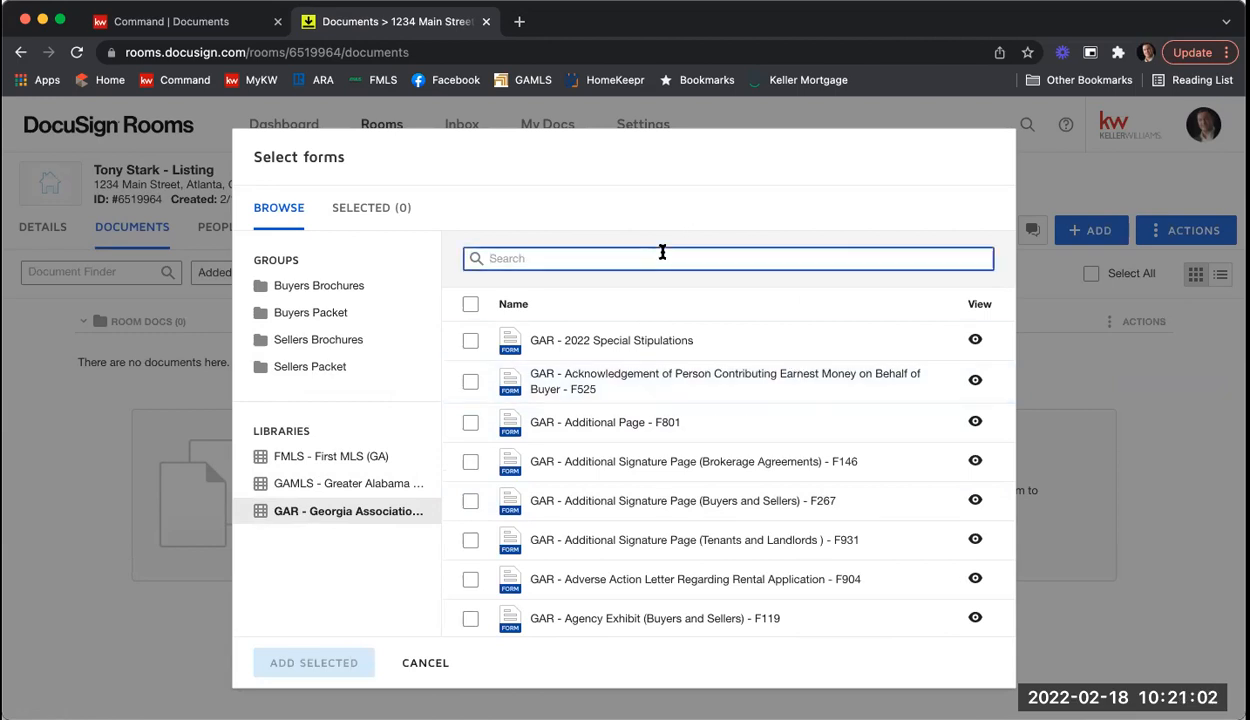
pyautogui.write('p')
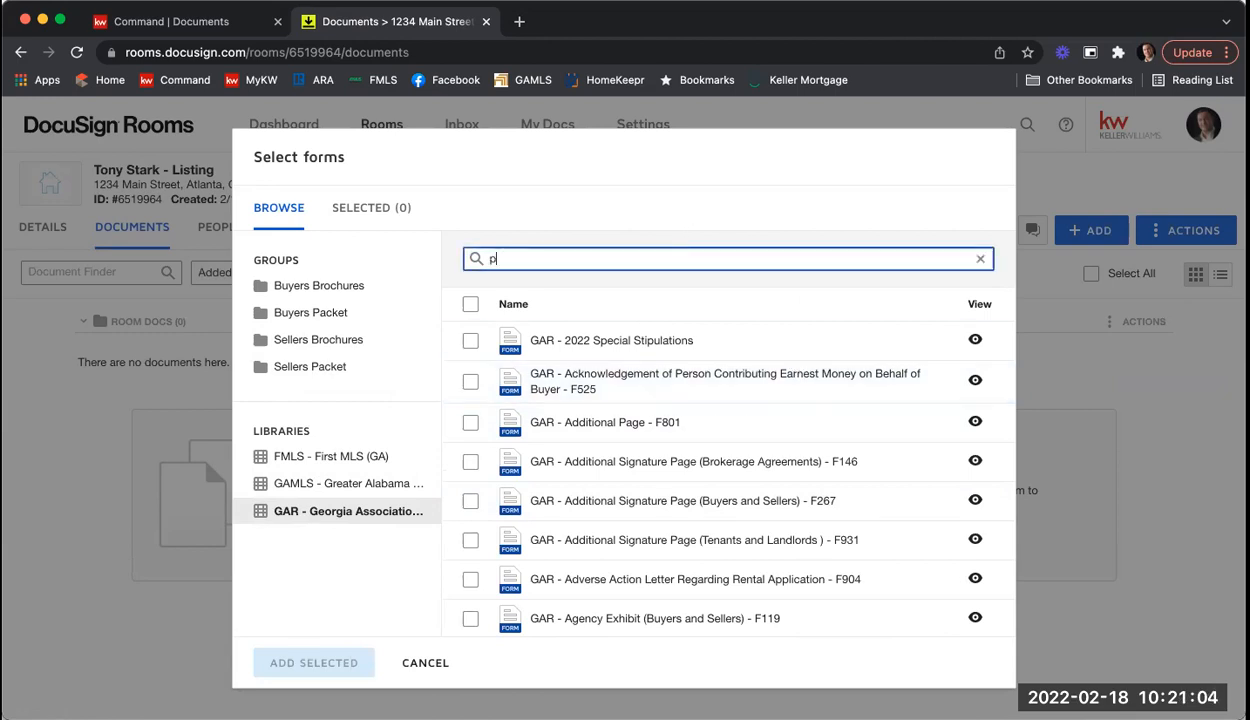
pyautogui.write('urchase an')
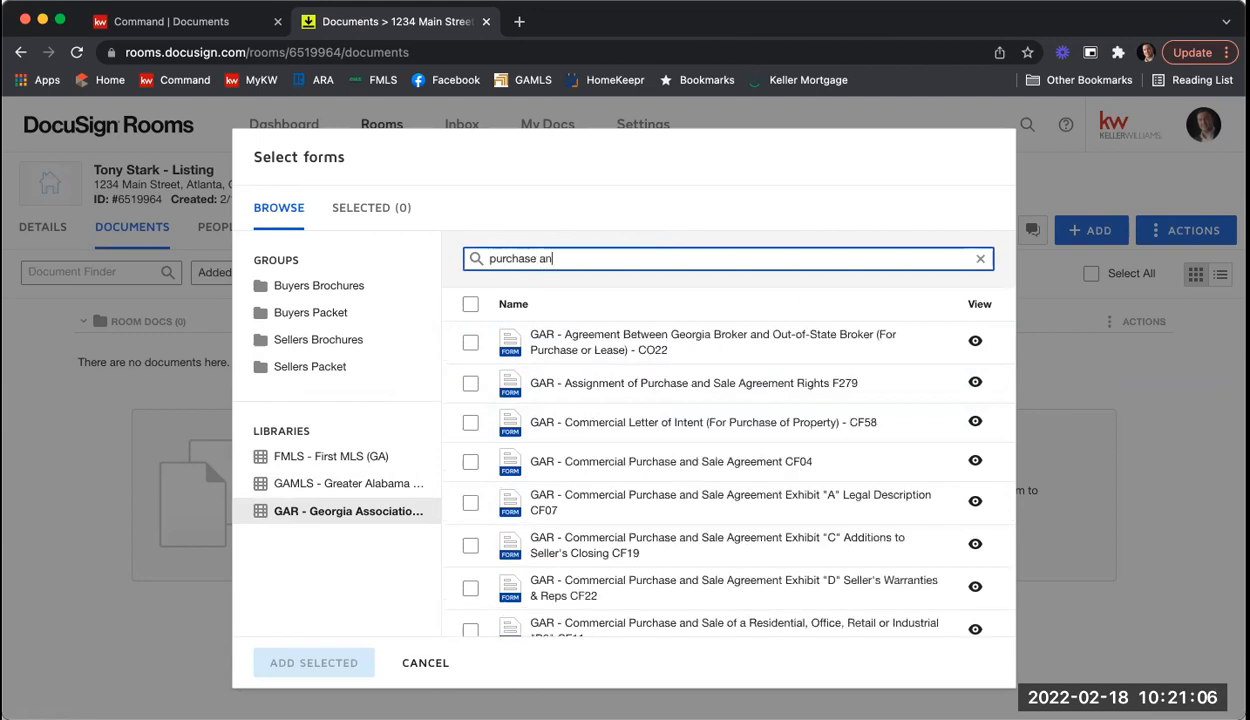
pyautogui.write('d  sale')
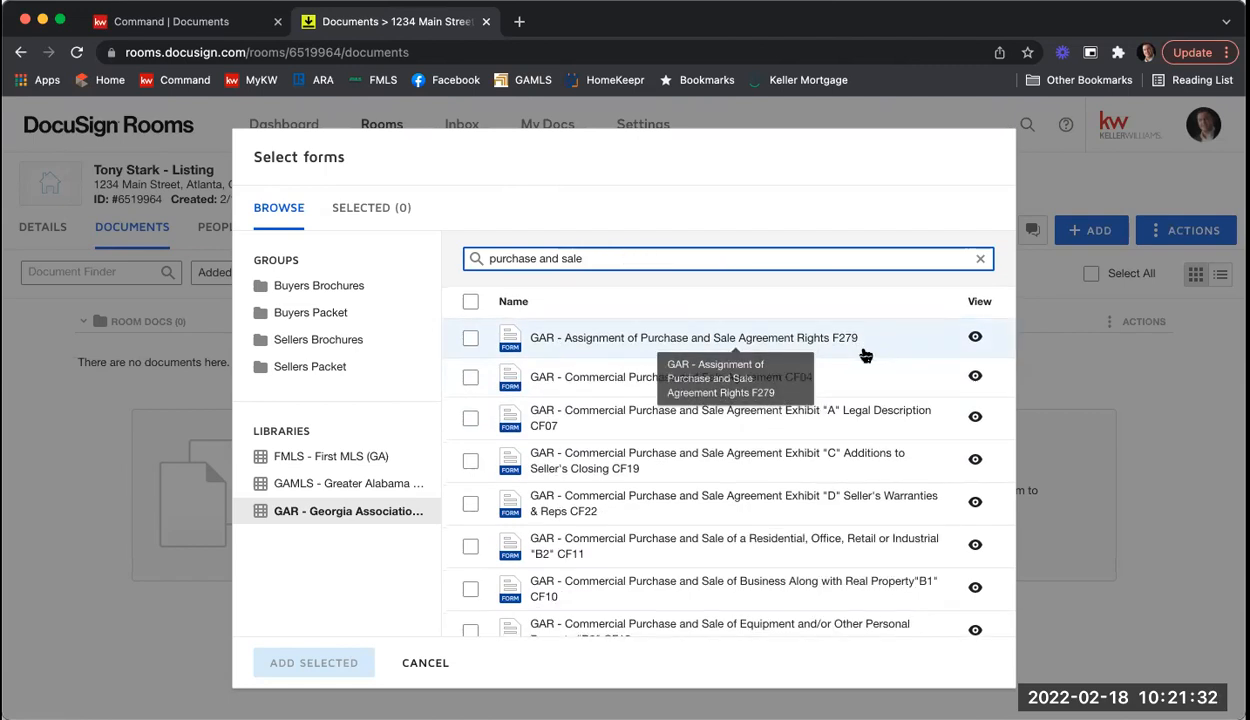
pyautogui.scroll(-3, 840, 410)
pyautogui.scroll(-4, 866, 357)
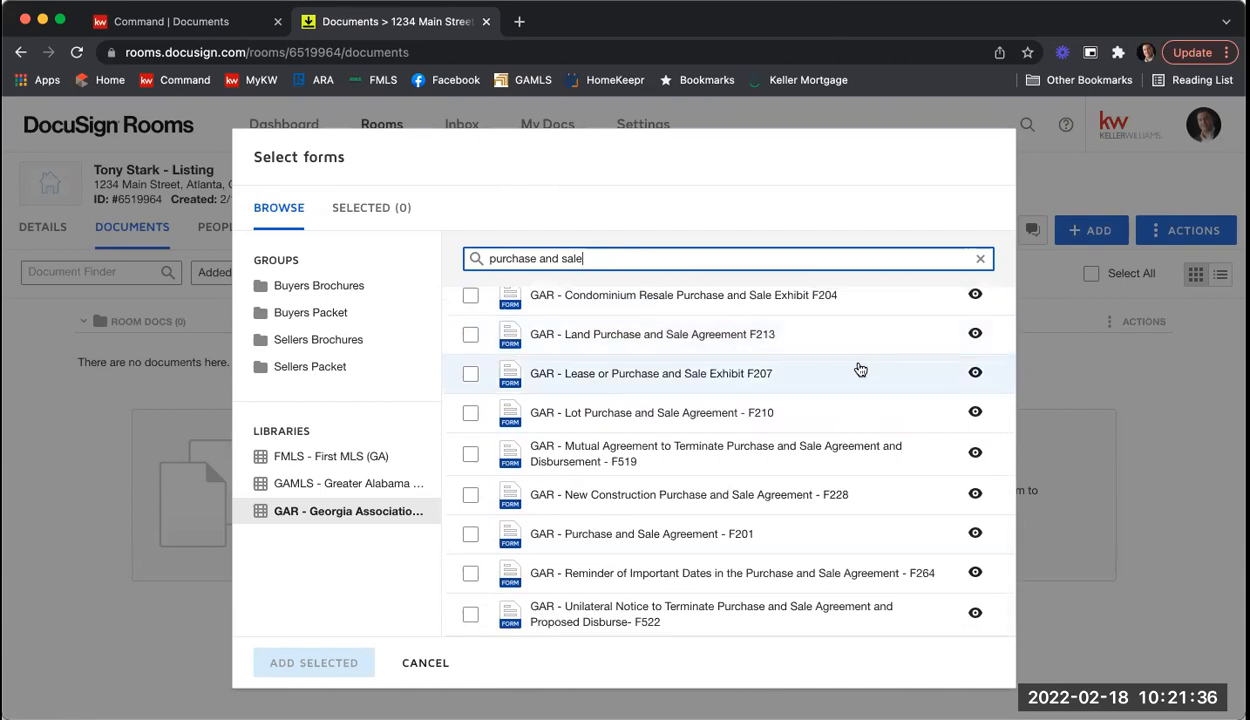
pyautogui.scroll(2, 857, 377)
pyautogui.scroll(5, 858, 380)
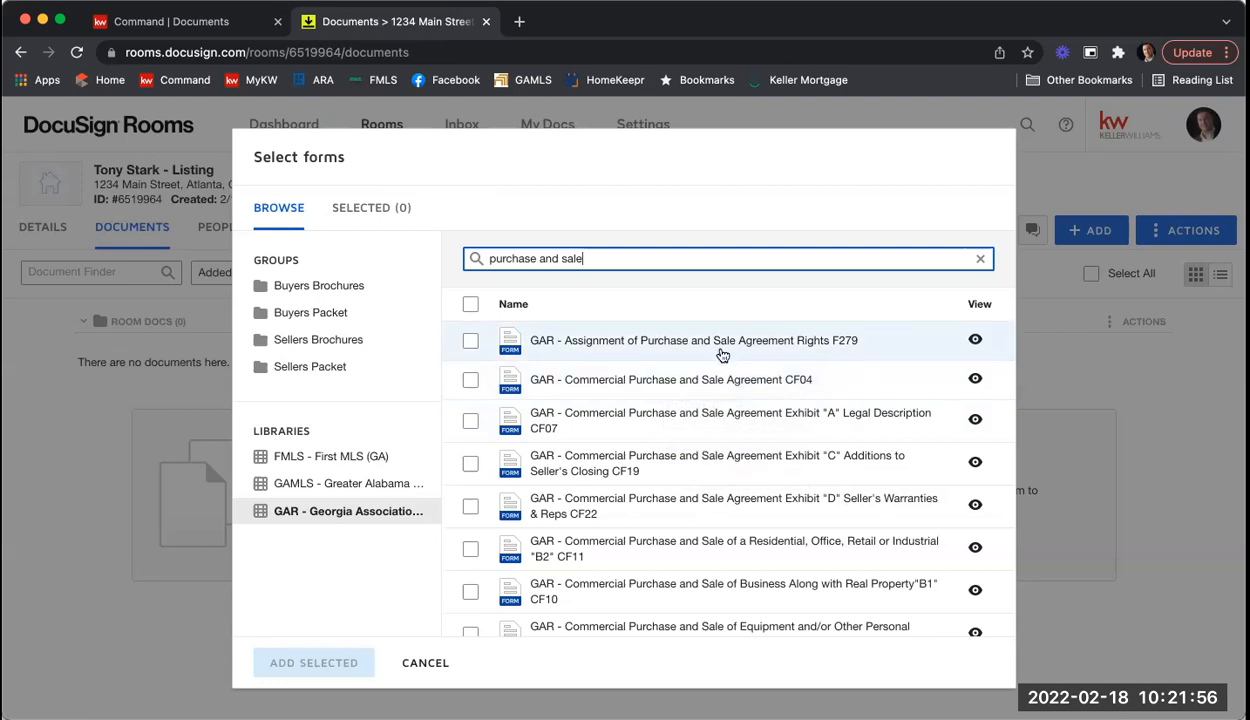
pyautogui.moveTo(611, 258); pyautogui.dragTo(436, 259)
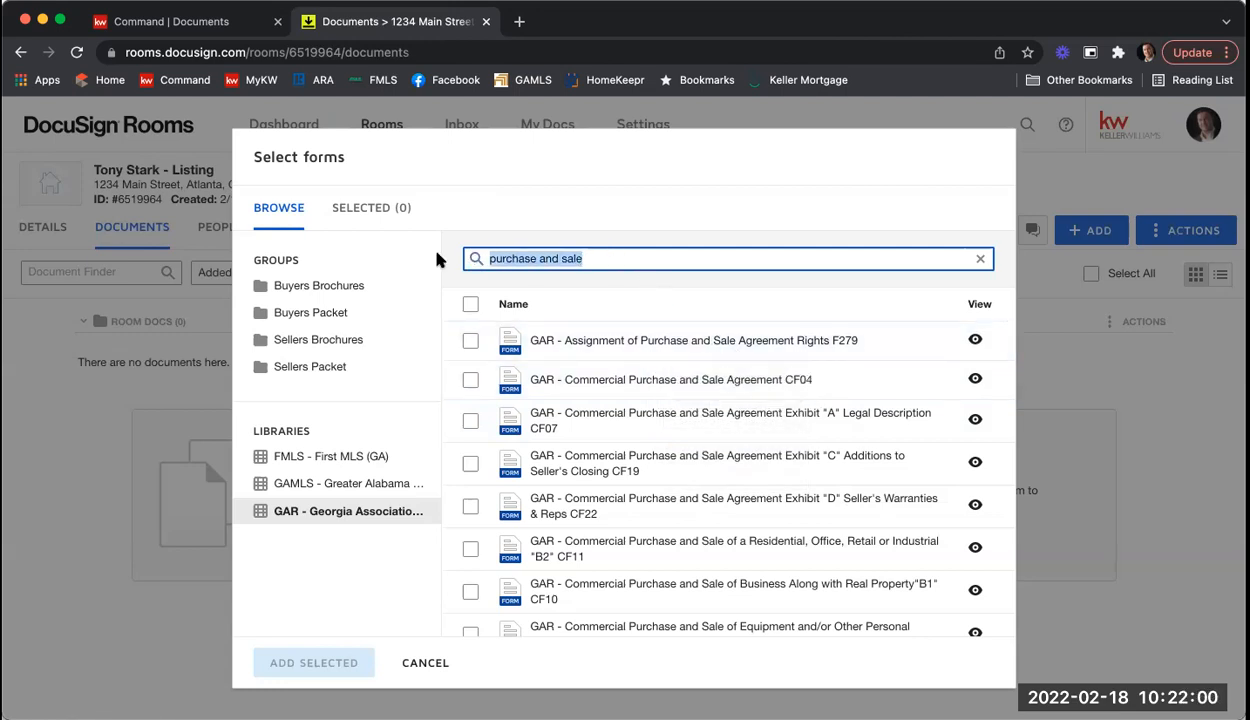
pyautogui.write('f201')
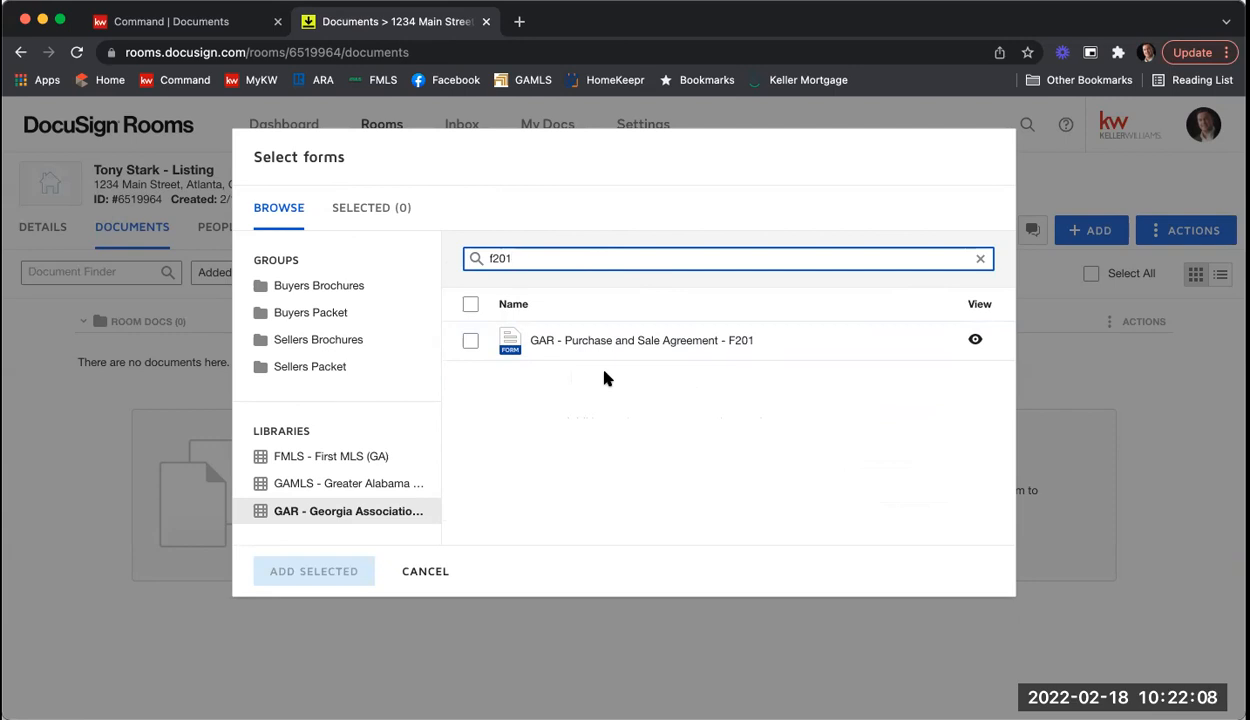
# Step: Select the Purchase and Sale Agreement F201, then search forms for 'seller's property'
pyautogui.click(471, 342)
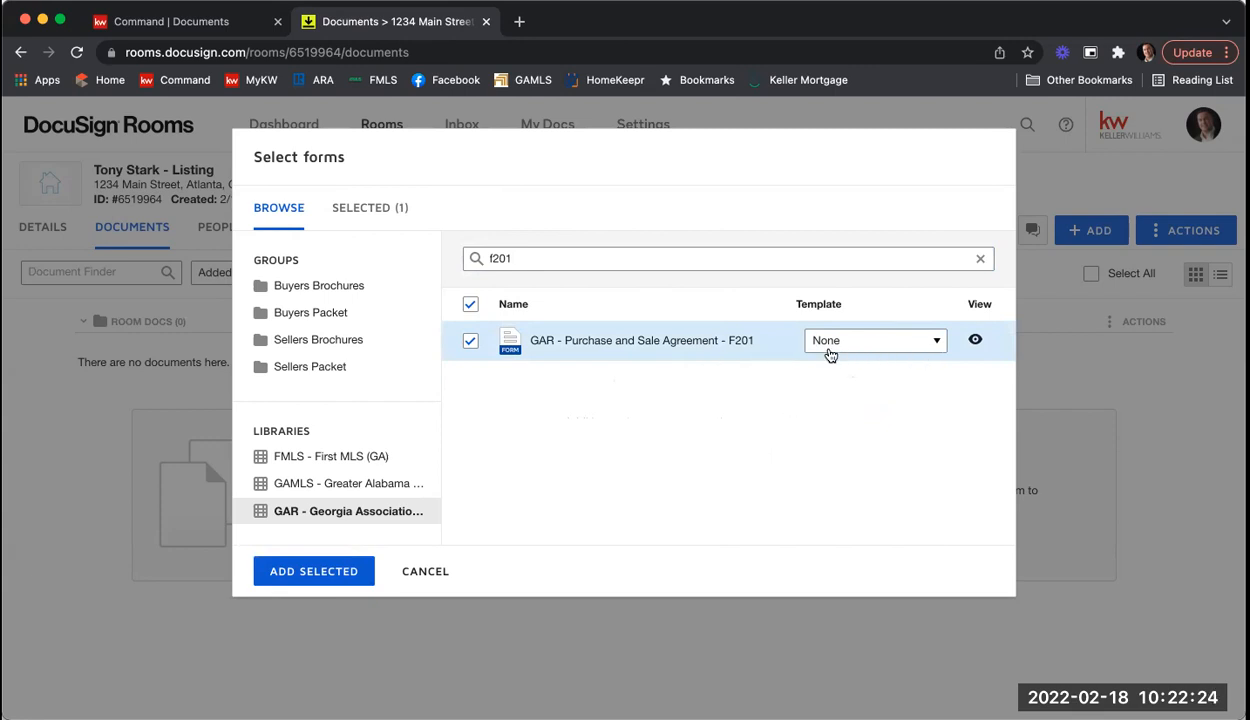
pyautogui.doubleClick(550, 254)
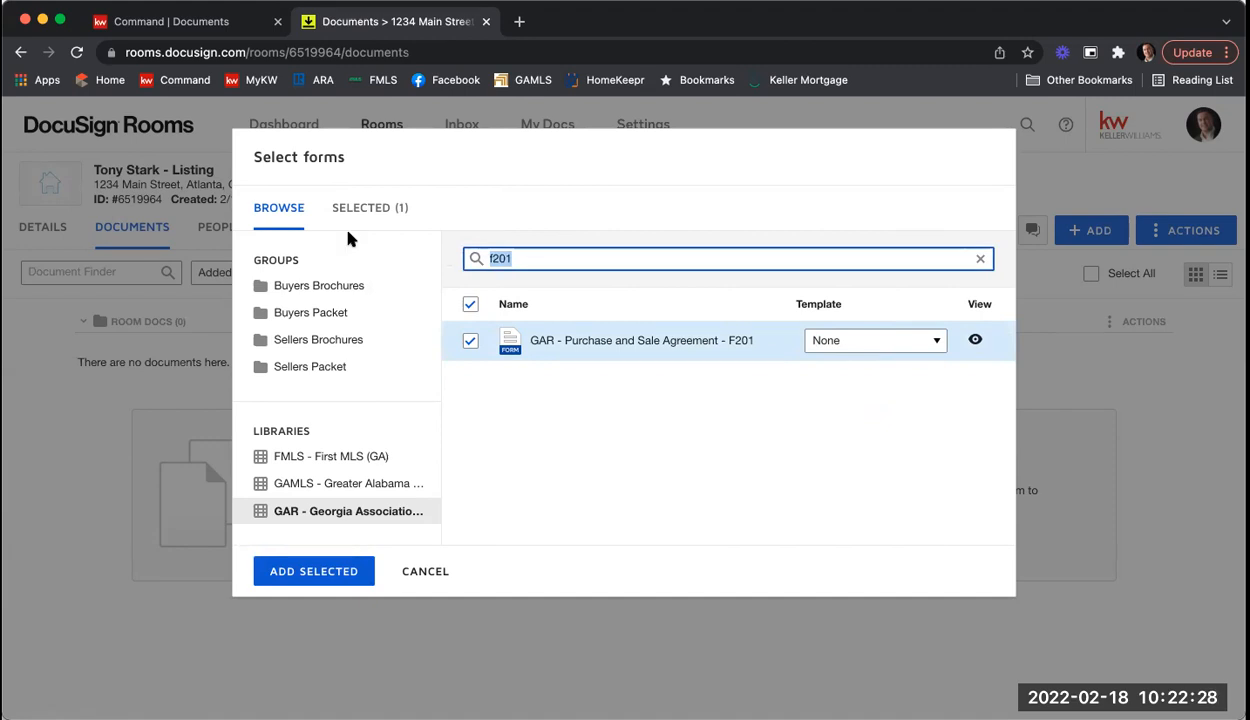
pyautogui.write("seller's property")
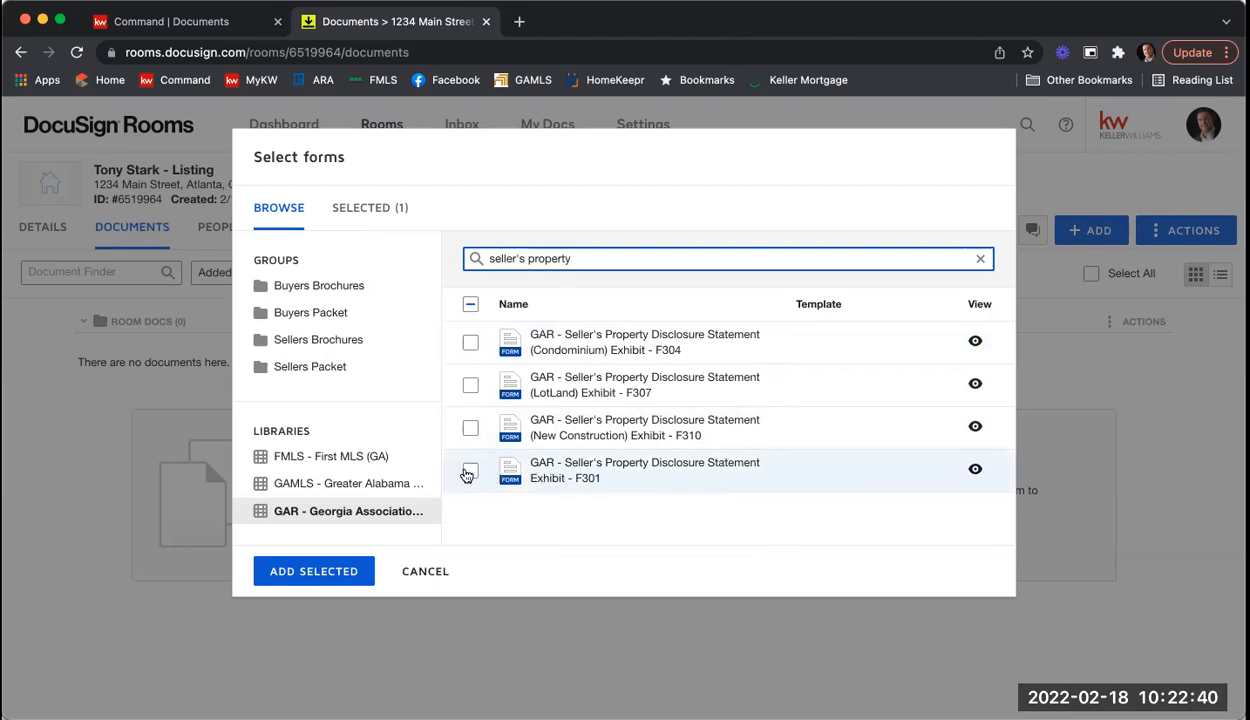
# Step: Select Seller's Property Disclosure Statement F301, then search 'community' and select Community Association Fees F322
pyautogui.click(469, 471)
pyautogui.moveTo(625, 254); pyautogui.dragTo(447, 250)
pyautogui.write('c')
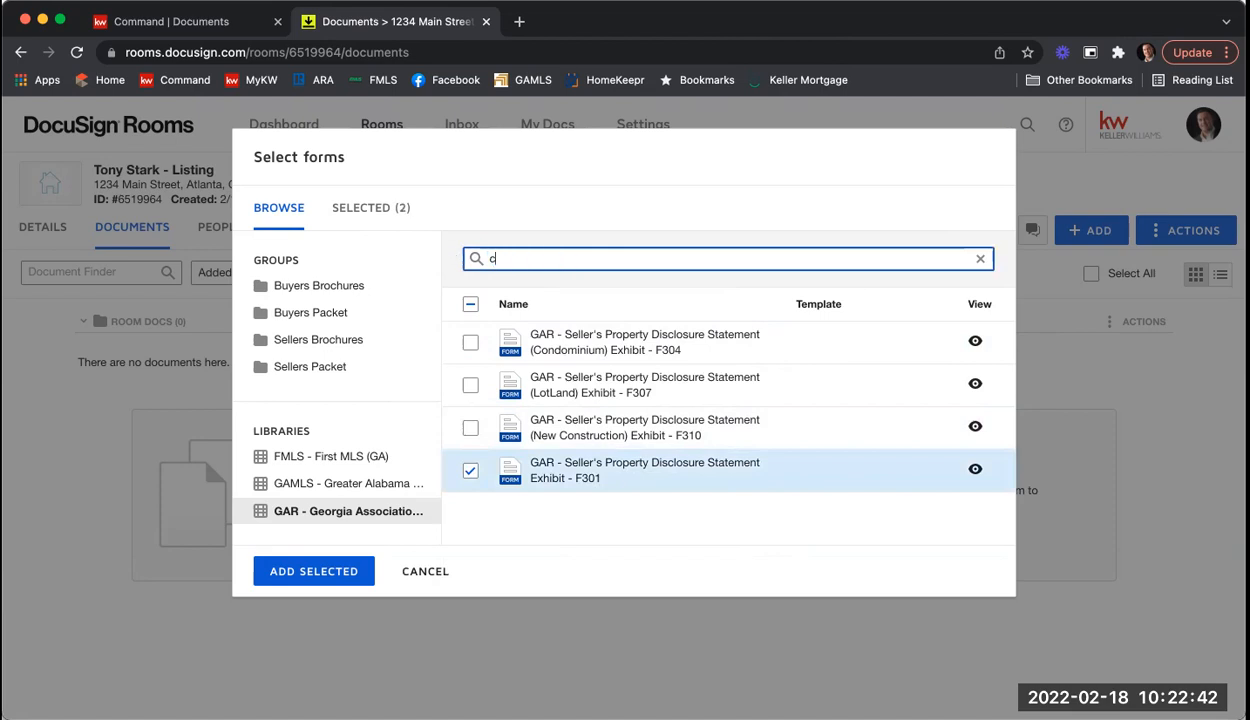
pyautogui.write('ommunity')
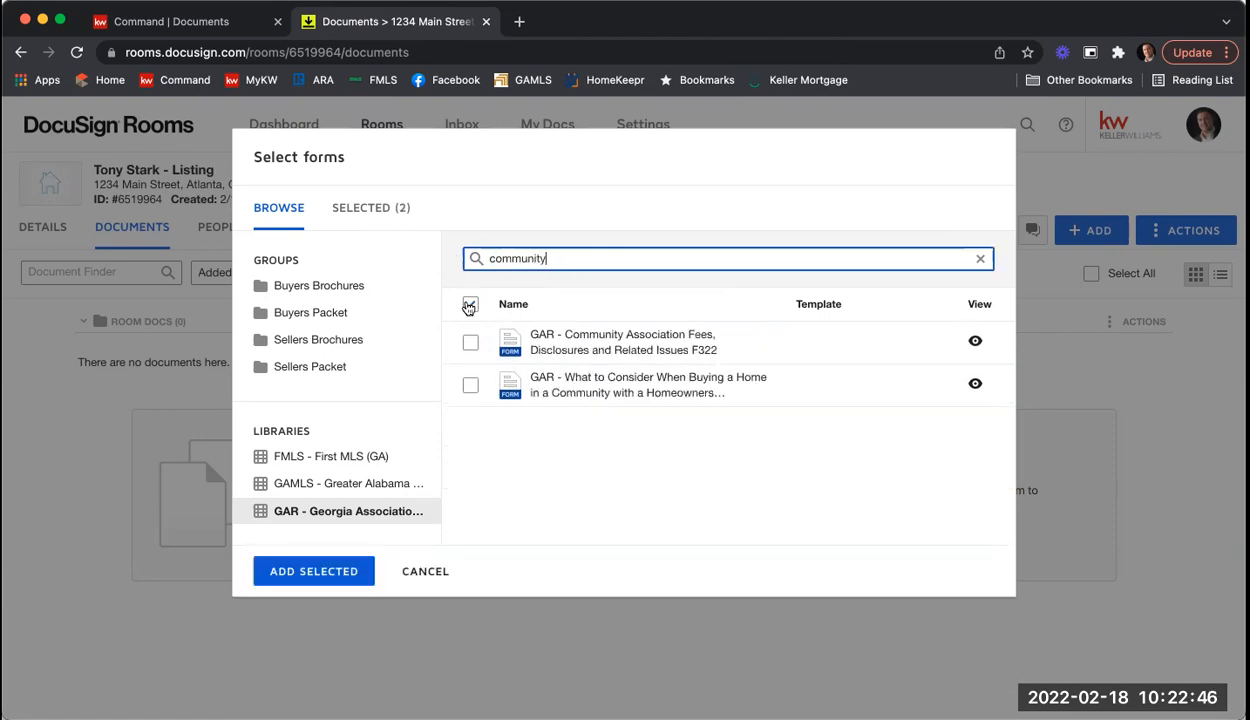
pyautogui.click(473, 343)
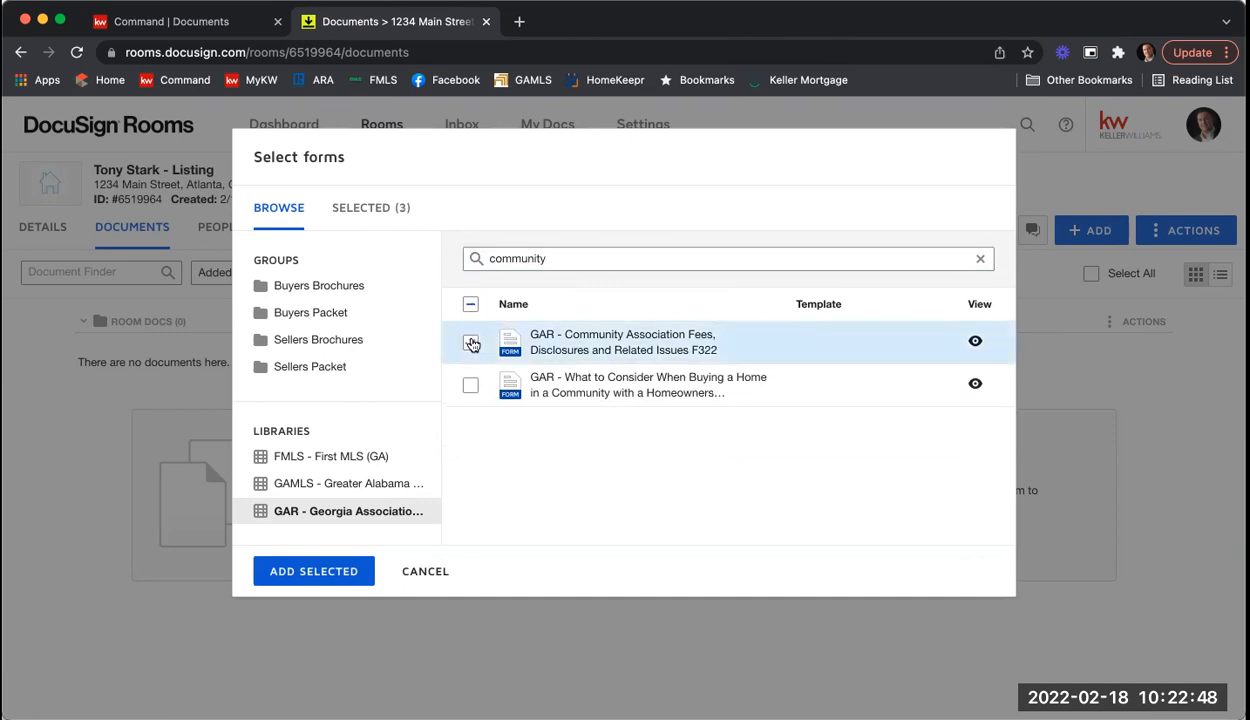
# Step: Search 'exclusive seller listing', select Exclusive Seller Listing Agreement F101, and add all four chosen forms
pyautogui.moveTo(572, 262); pyautogui.dragTo(391, 257)
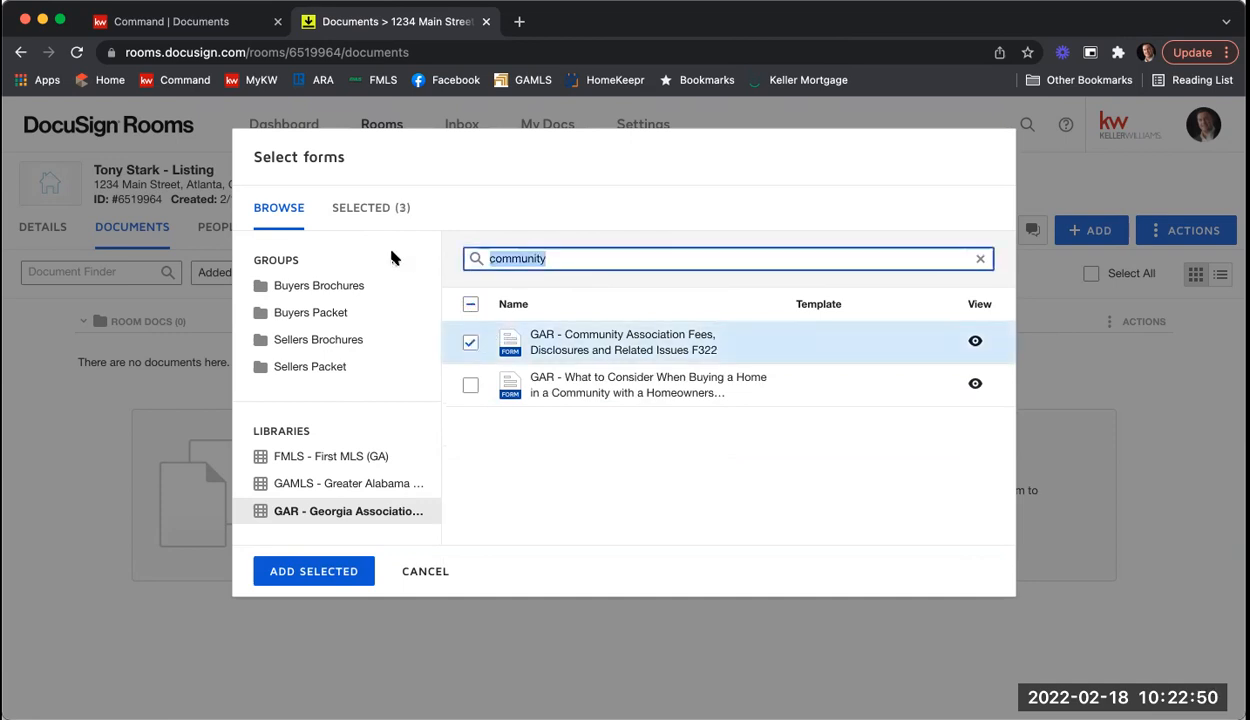
pyautogui.write('excl')
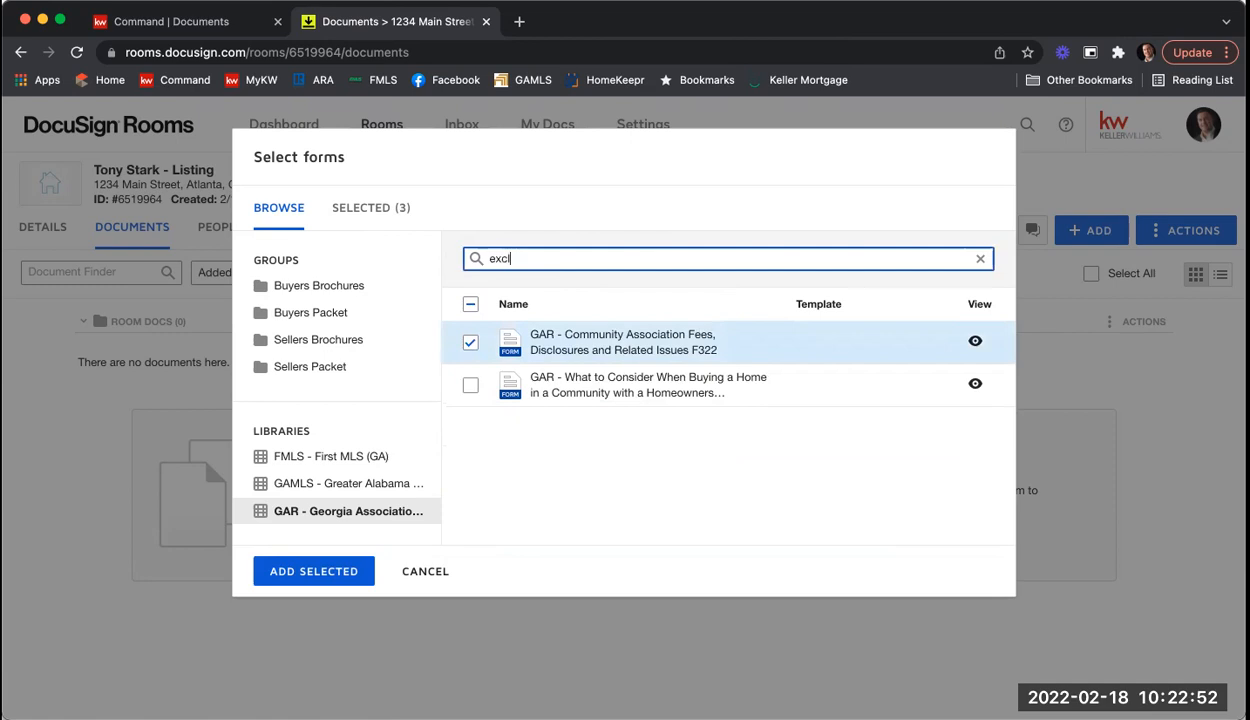
pyautogui.write('usive seller listing')
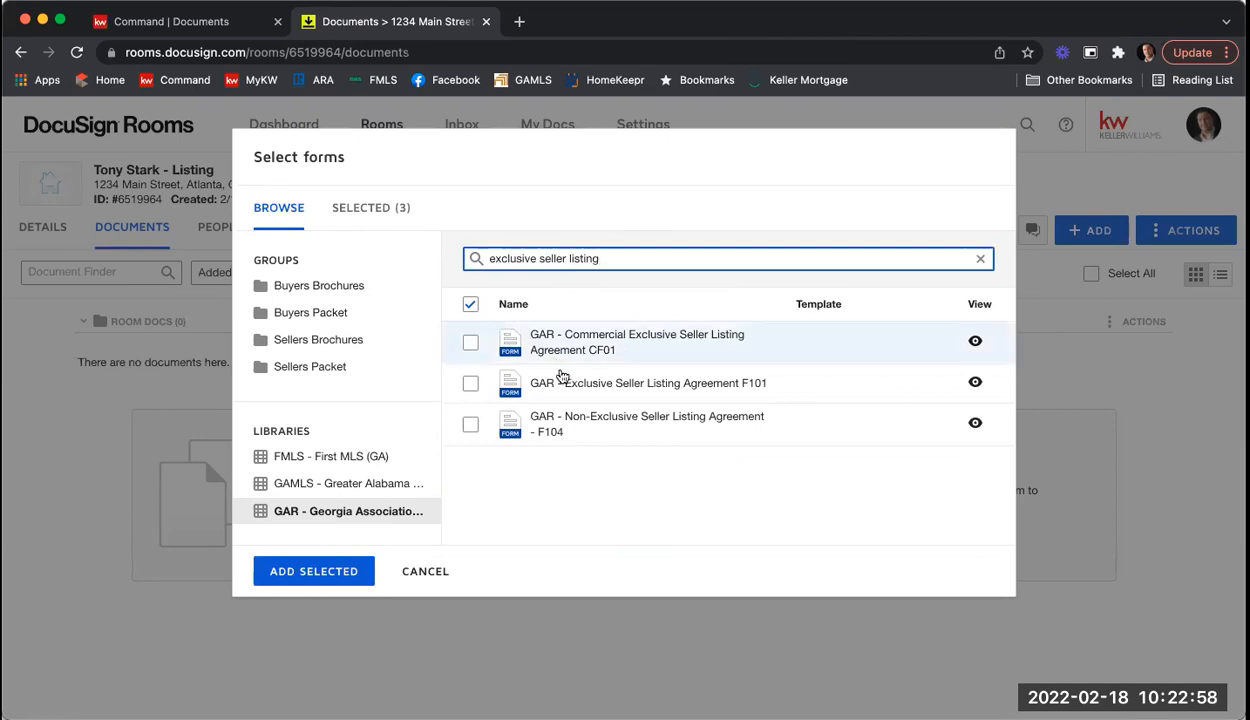
pyautogui.click(471, 385)
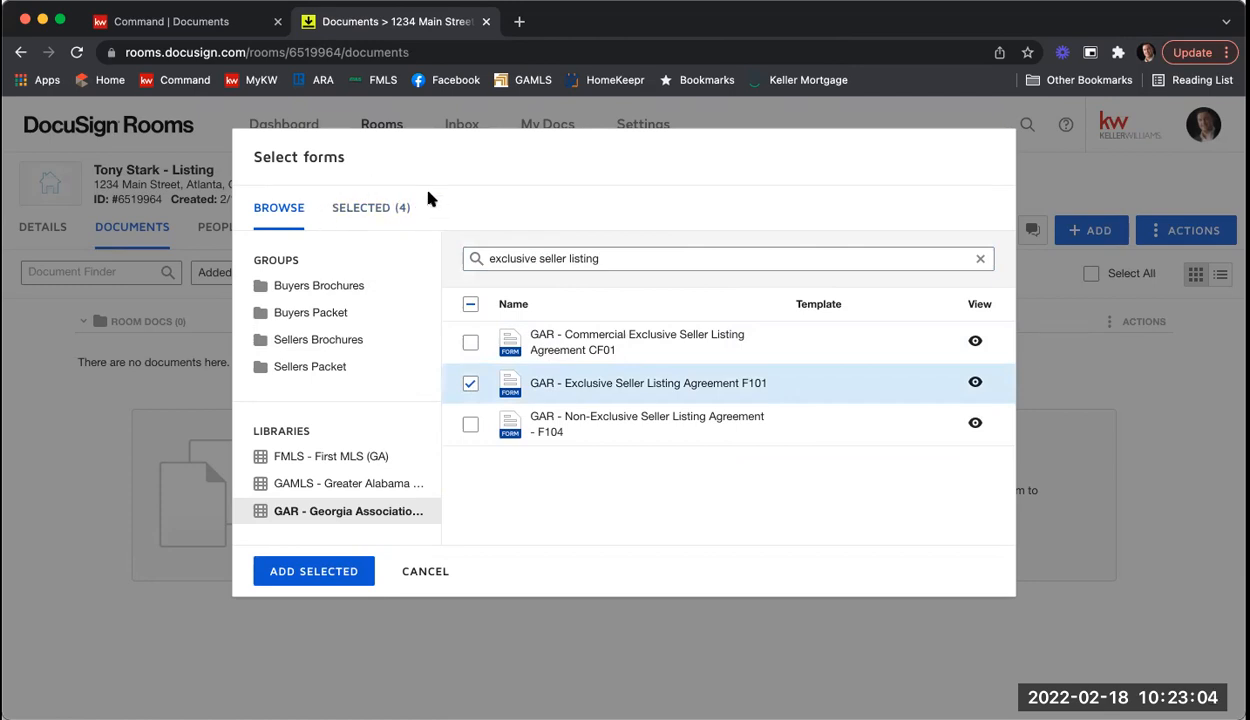
pyautogui.click(389, 209)
pyautogui.moveTo(494, 367)
pyautogui.mouseDown()
pyautogui.moveTo(501, 402)
pyautogui.moveTo(491, 350)
pyautogui.mouseUp()
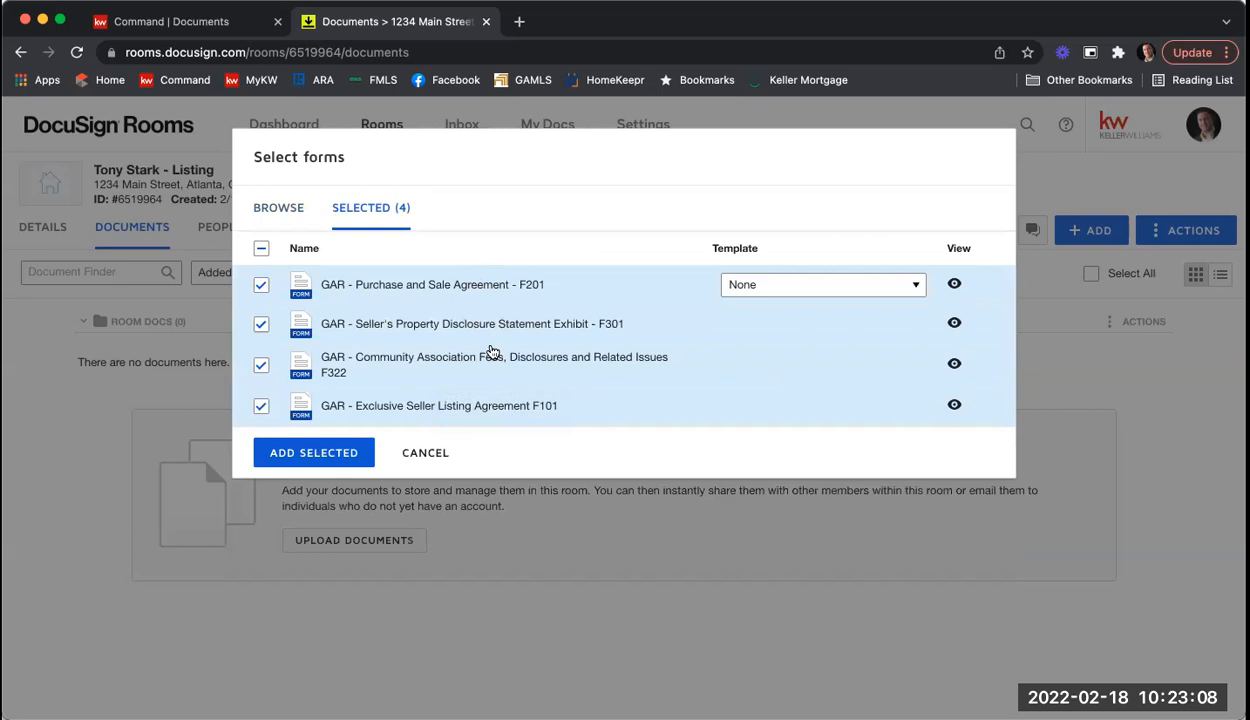
pyautogui.click(341, 455)
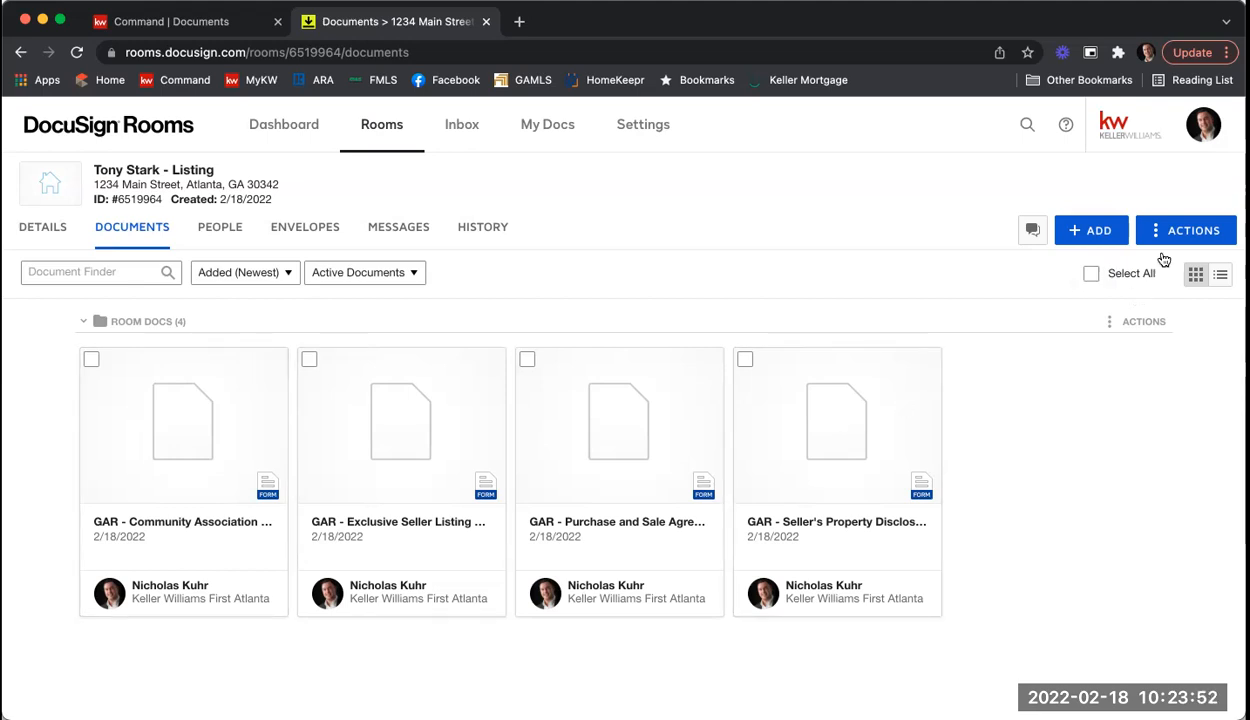
# Step: Create a new room folder named 'Listing Agreement' from the room's ACTIONS menu
pyautogui.click(1214, 231)
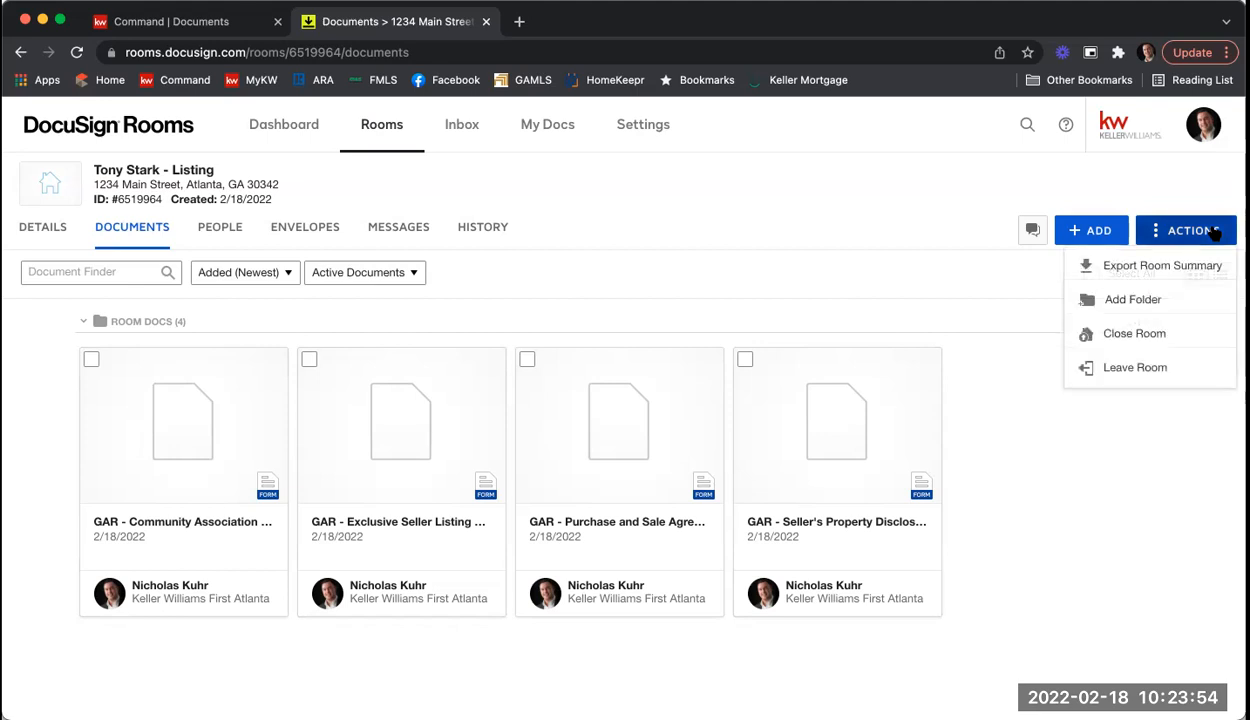
pyautogui.click(1163, 304)
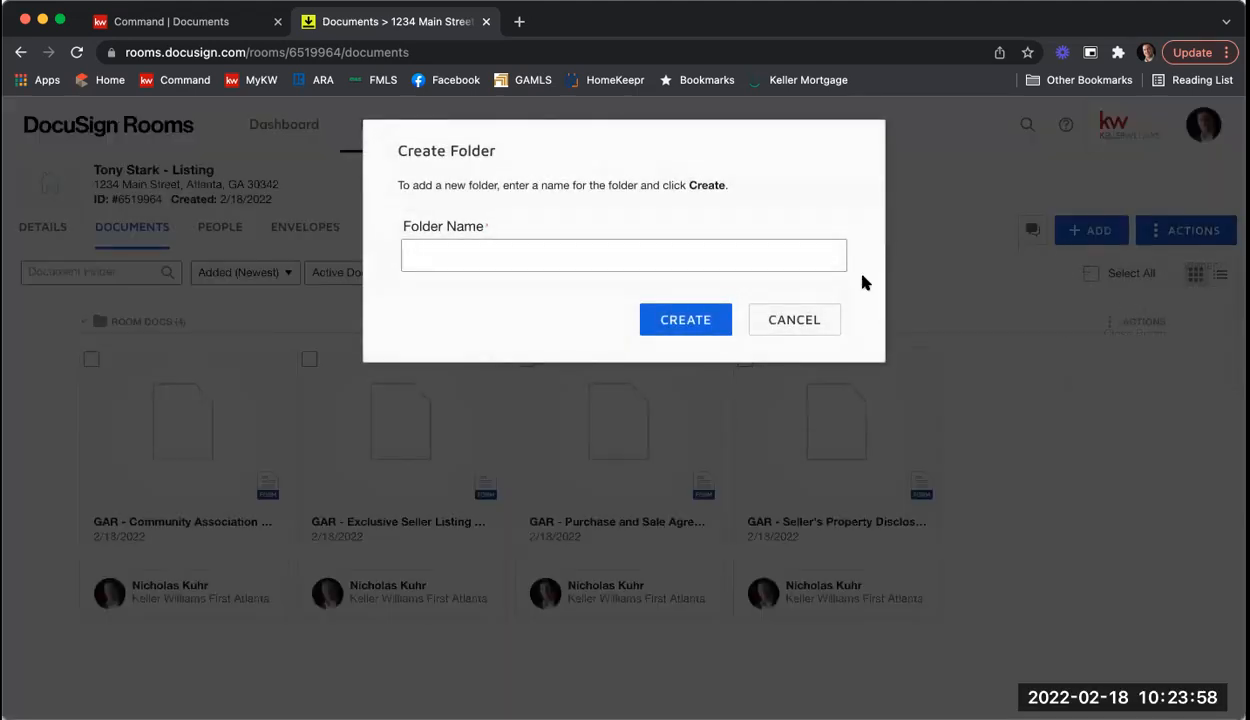
pyautogui.write('Listing Agreement')
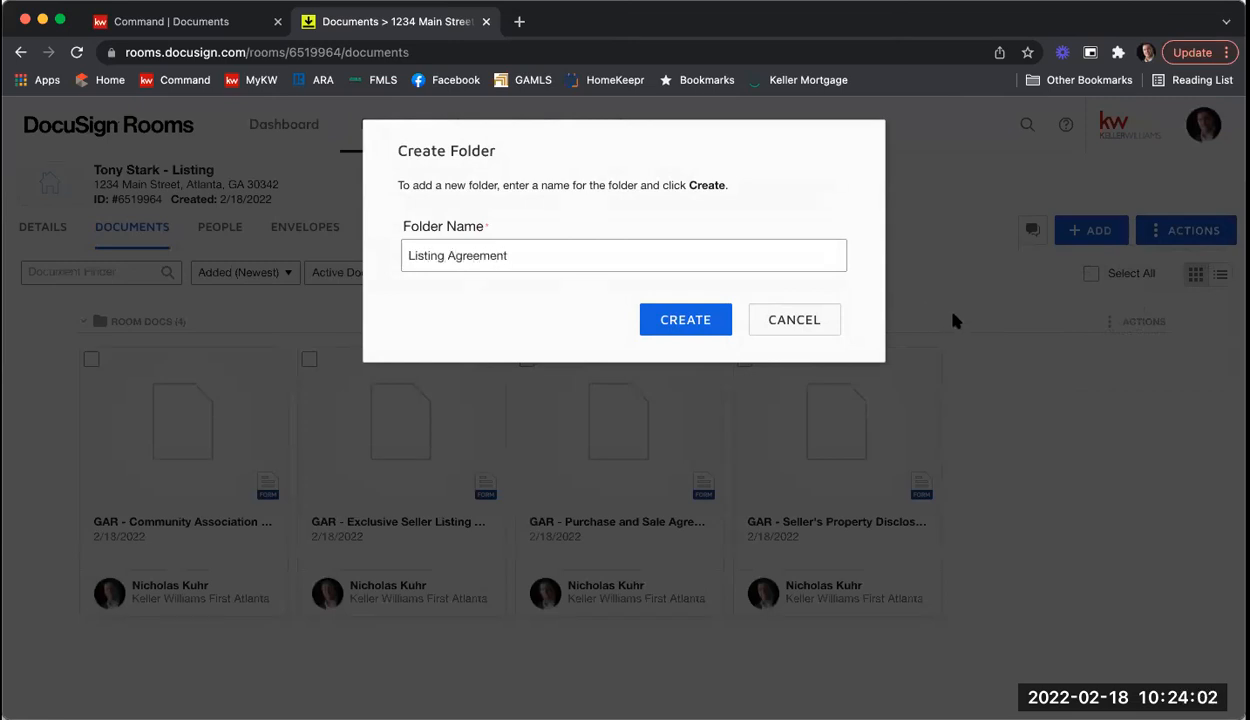
pyautogui.click(715, 319)
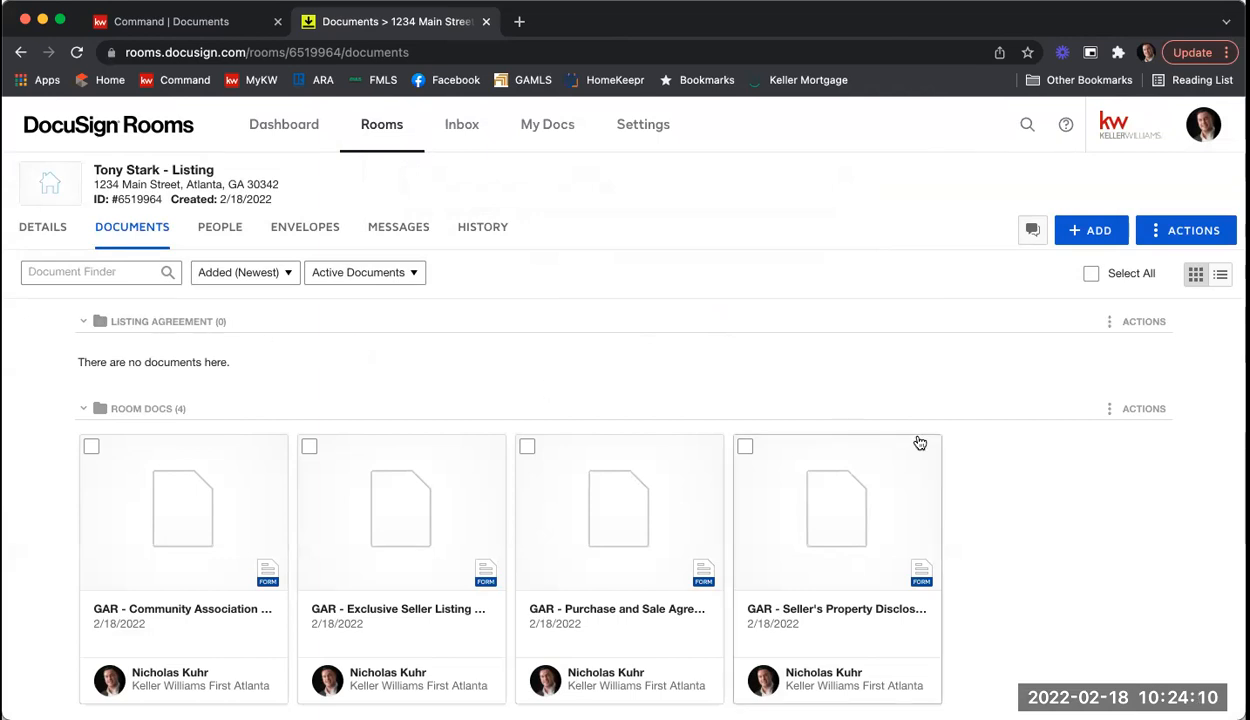
pyautogui.scroll(-1, 966, 444)
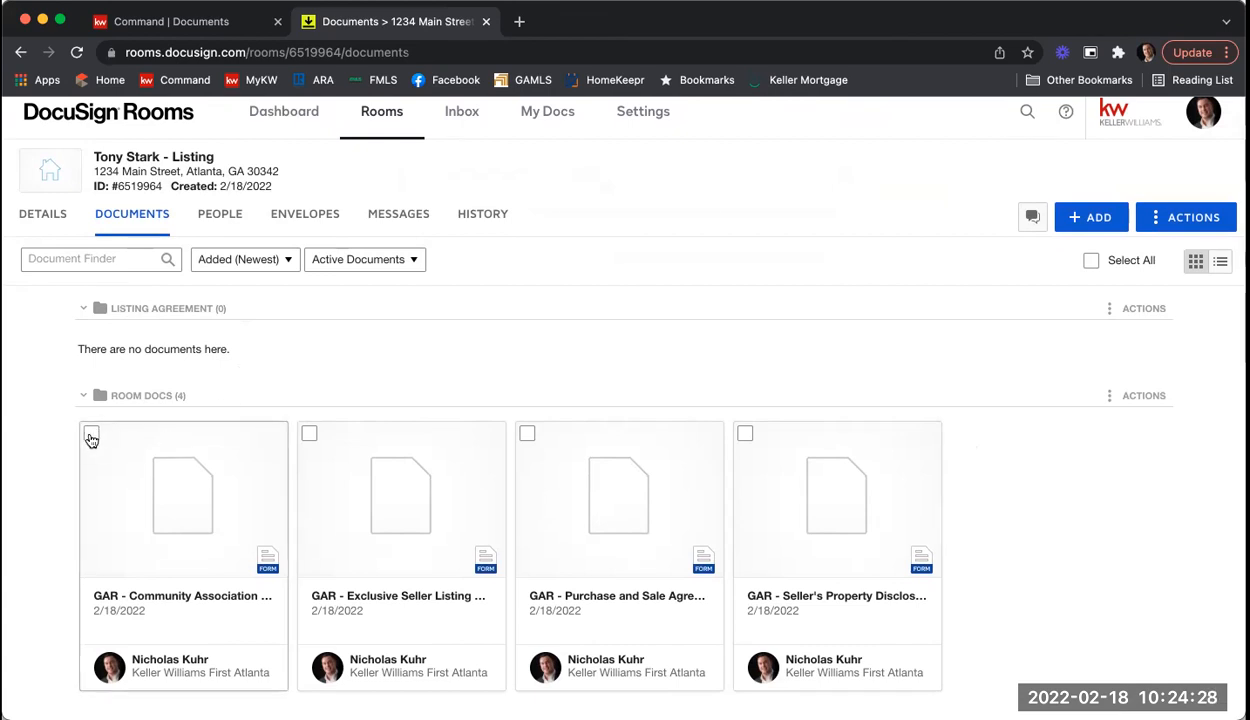
# Step: Move the Community Association and Exclusive Seller Listing forms into the Listing Agreement folder
pyautogui.click(91, 436)
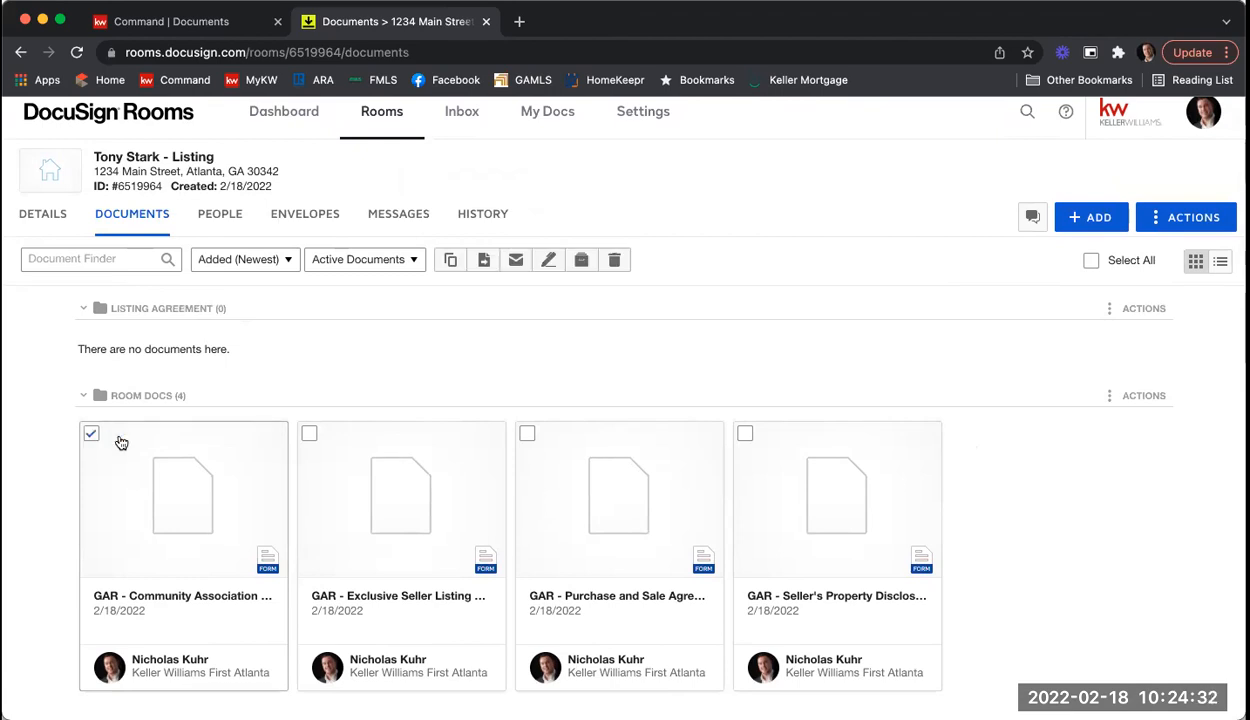
pyautogui.click(310, 436)
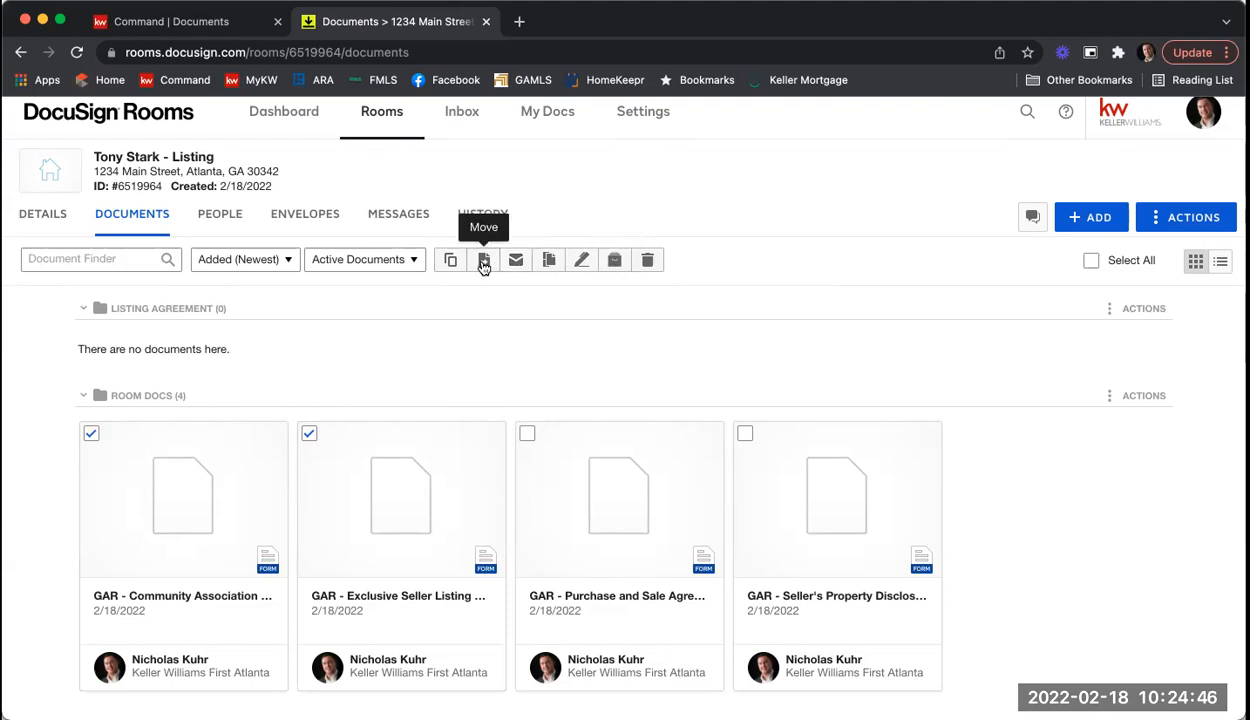
pyautogui.click(483, 261)
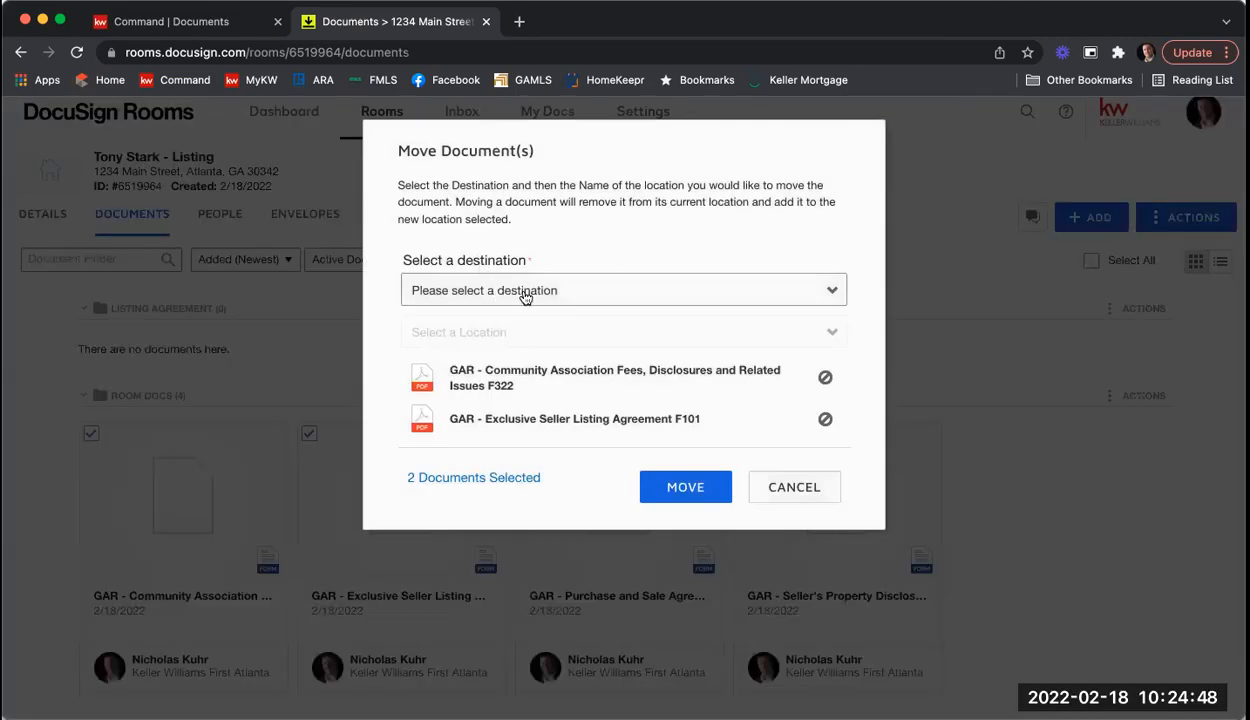
pyautogui.click(518, 292)
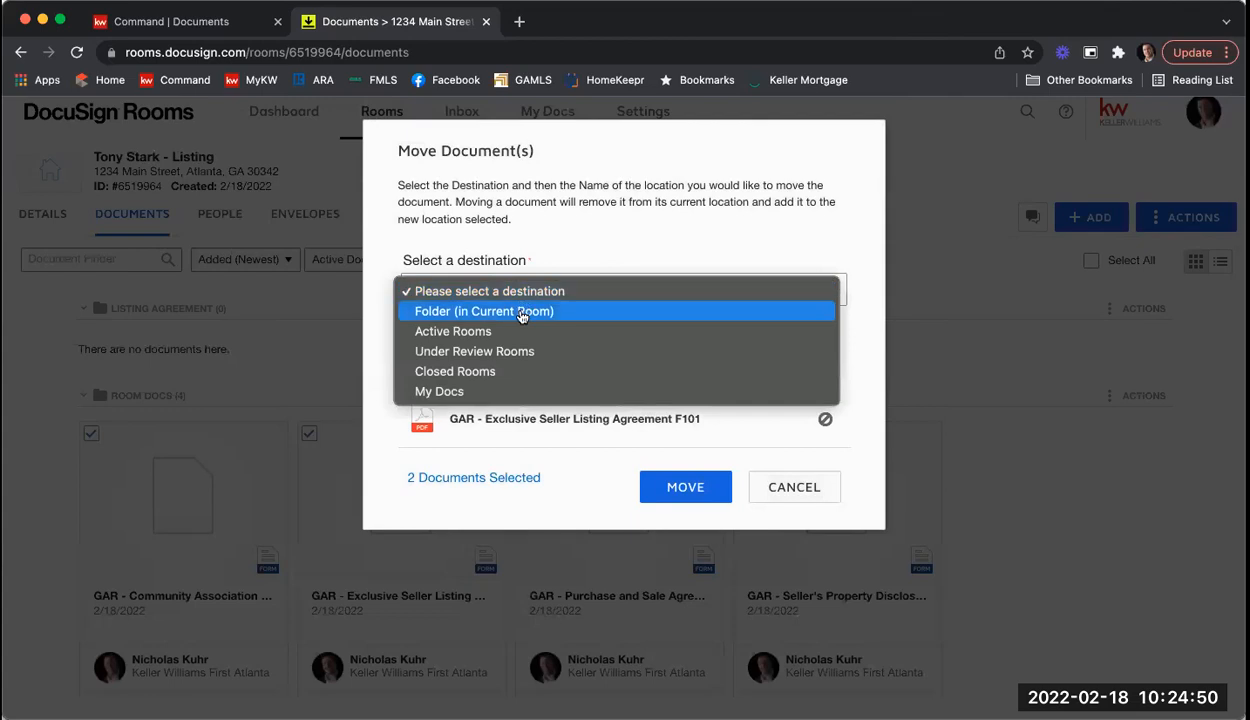
pyautogui.click(521, 311)
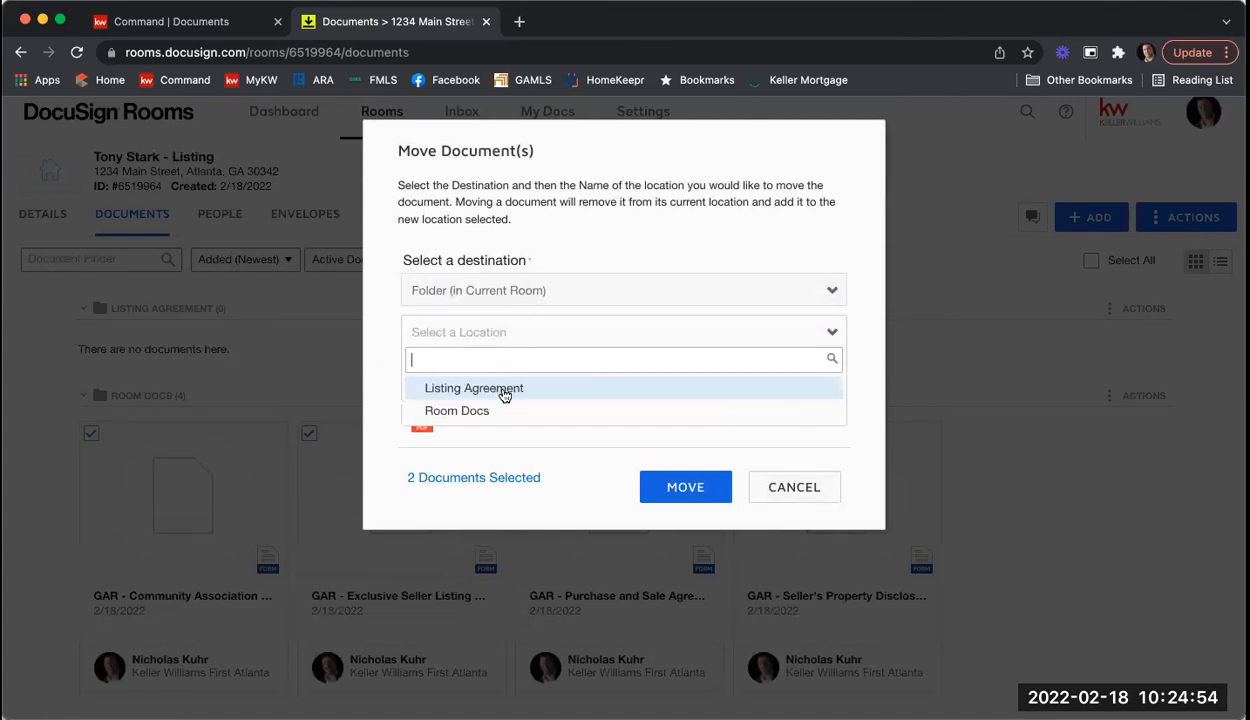
pyautogui.click(504, 390)
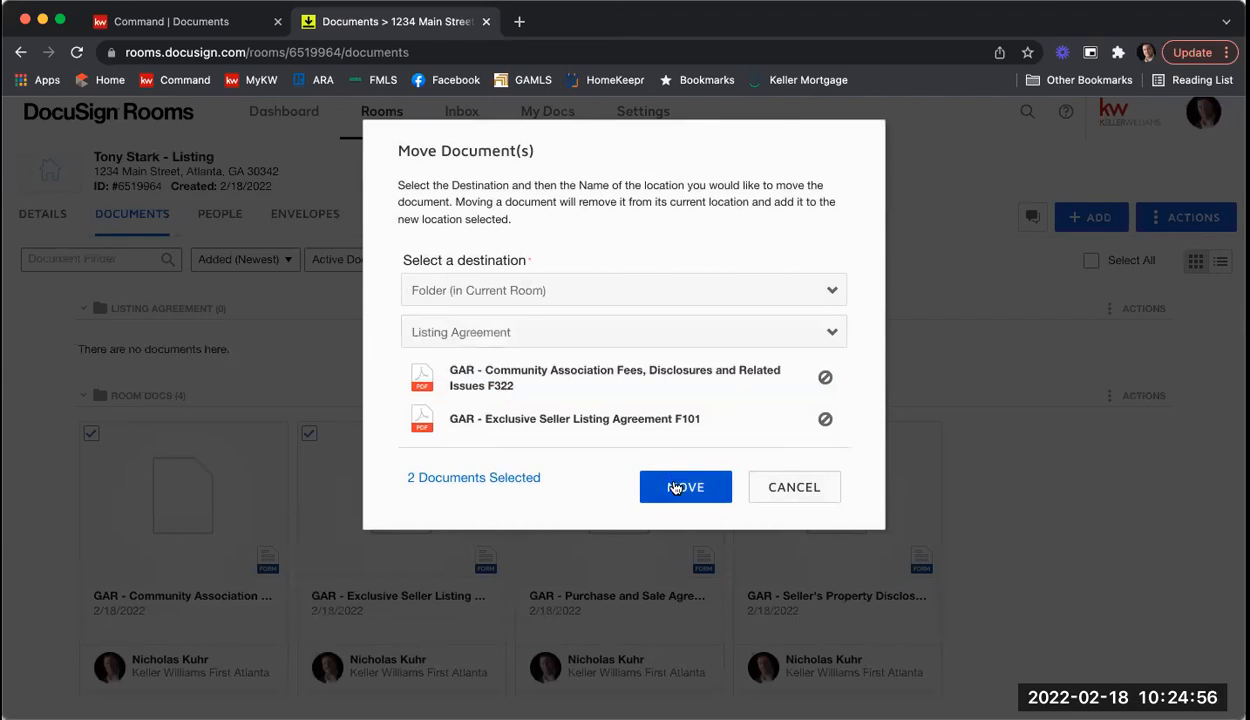
pyautogui.click(675, 487)
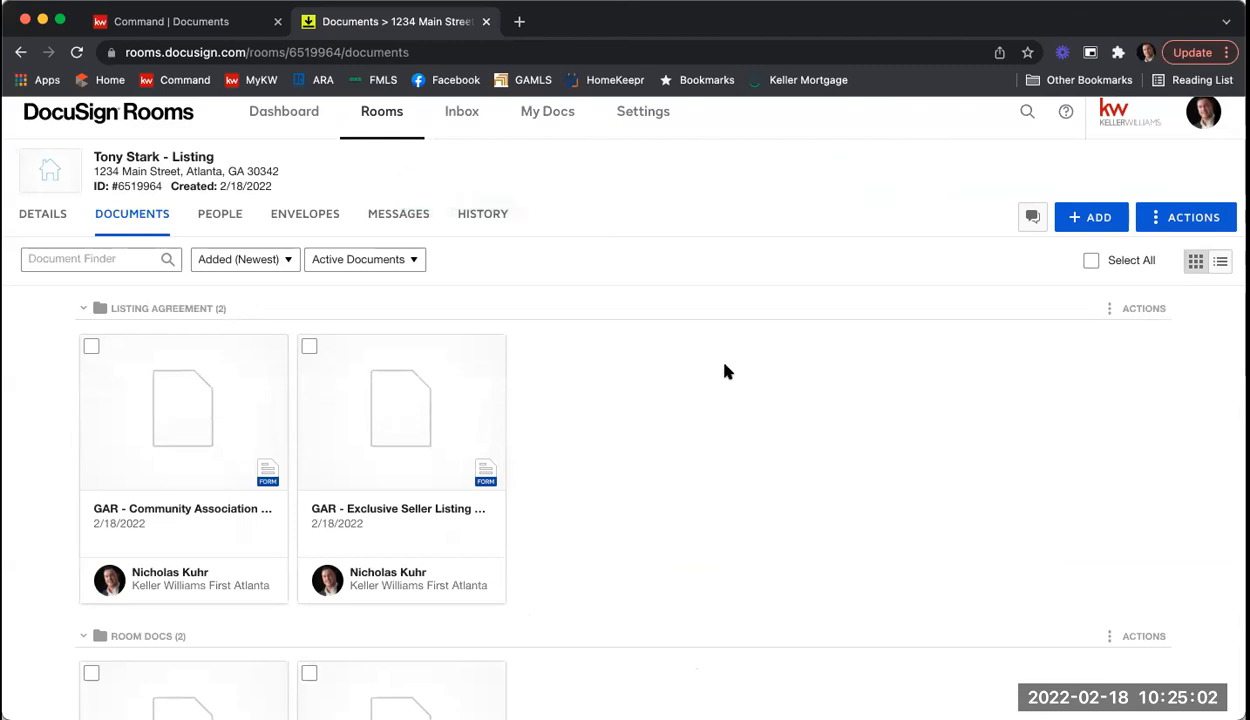
# Step: Drag the Seller's Property Disclosure form into the Listing Agreement folder
pyautogui.scroll(-3, 727, 371)
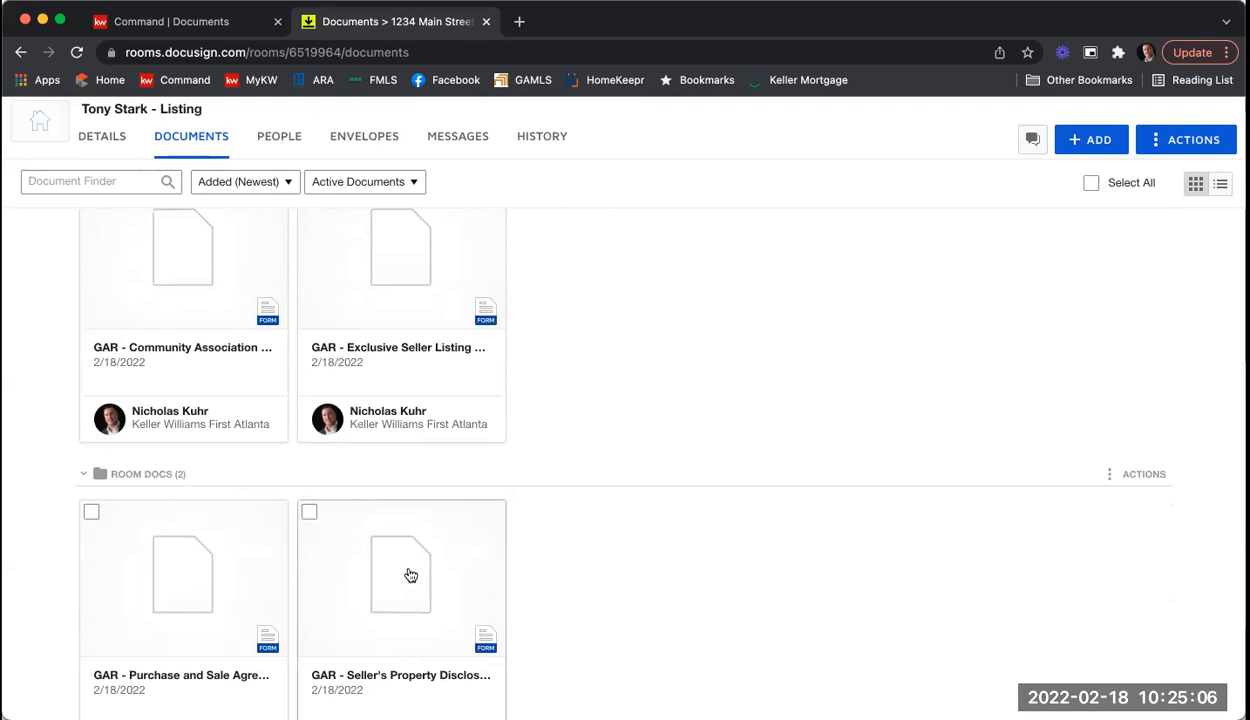
pyautogui.moveTo(410, 572); pyautogui.dragTo(643, 384)
pyautogui.moveTo(690, 273); pyautogui.dragTo(690, 273)
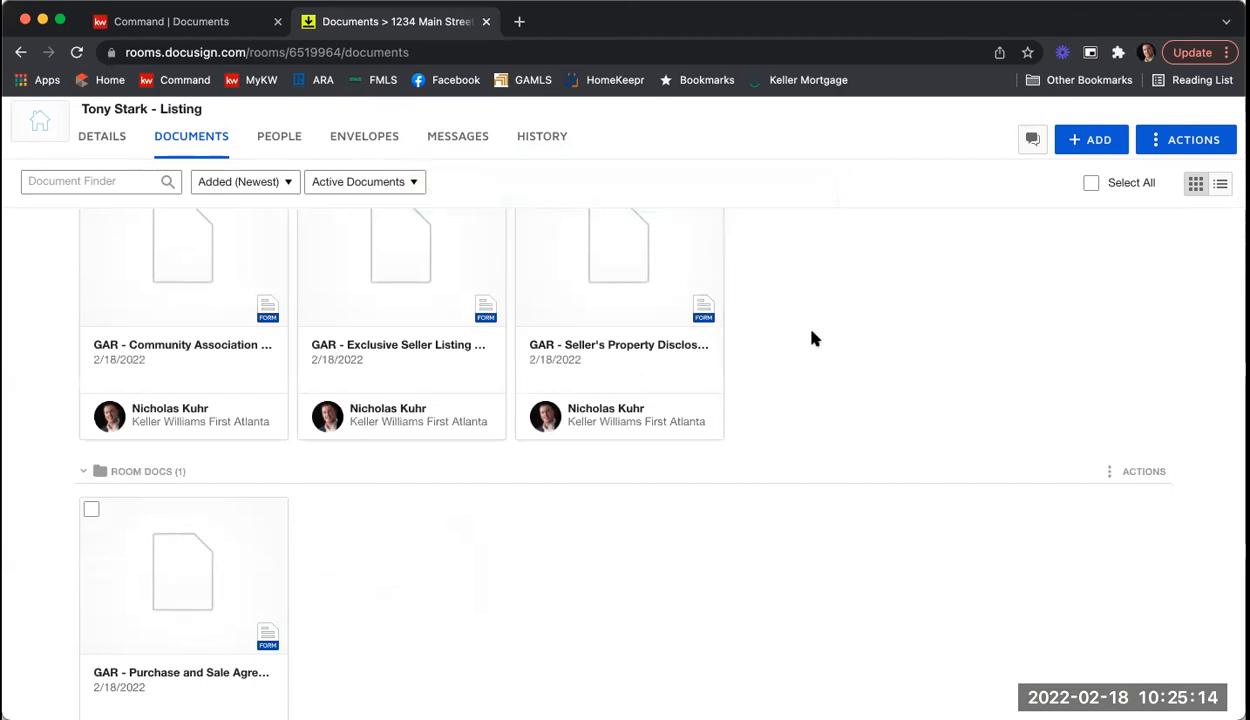
pyautogui.scroll(3, 813, 338)
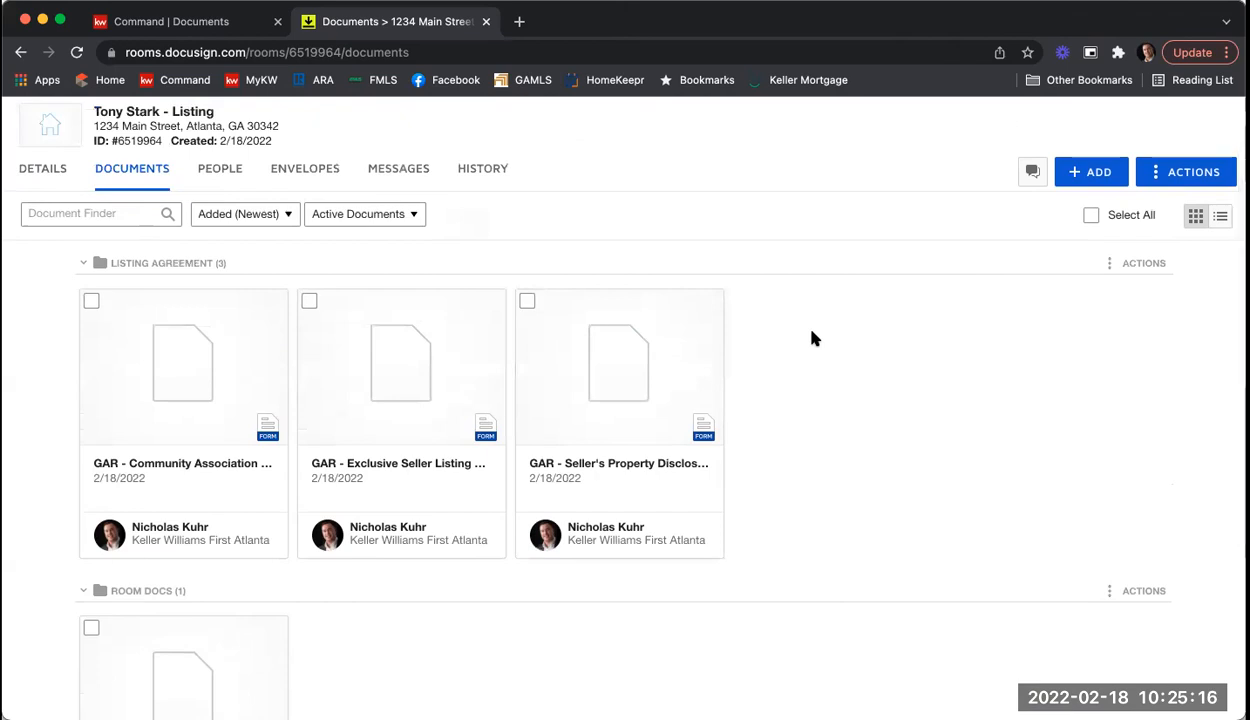
pyautogui.scroll(-1, 813, 338)
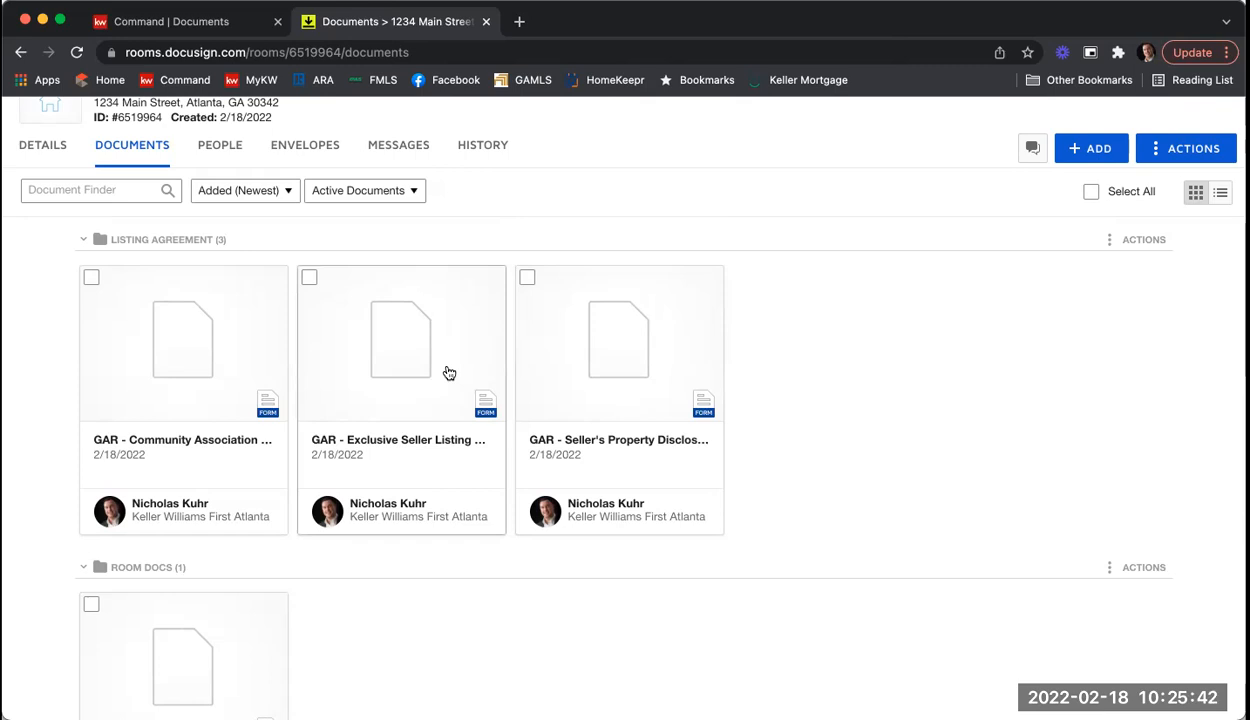
# Step: Open the Exclusive Seller Listing Agreement F101 for filling in
pyautogui.click(391, 346)
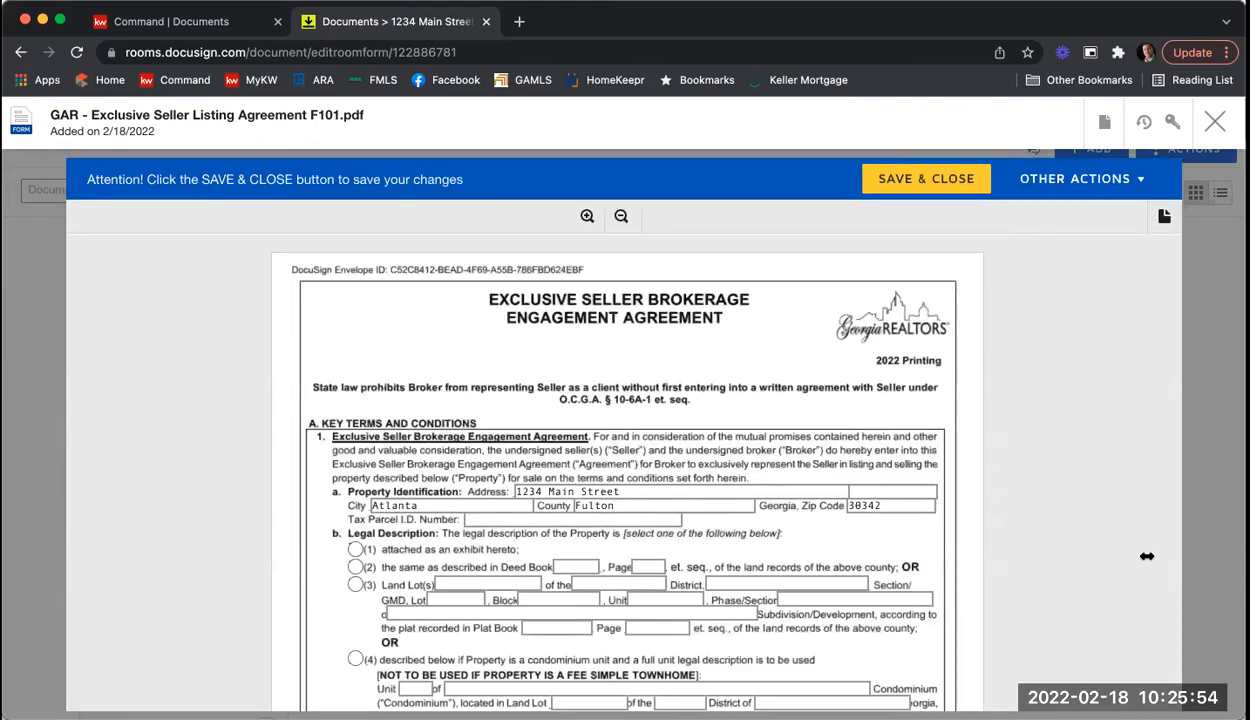
pyautogui.scroll(-3, 843, 383)
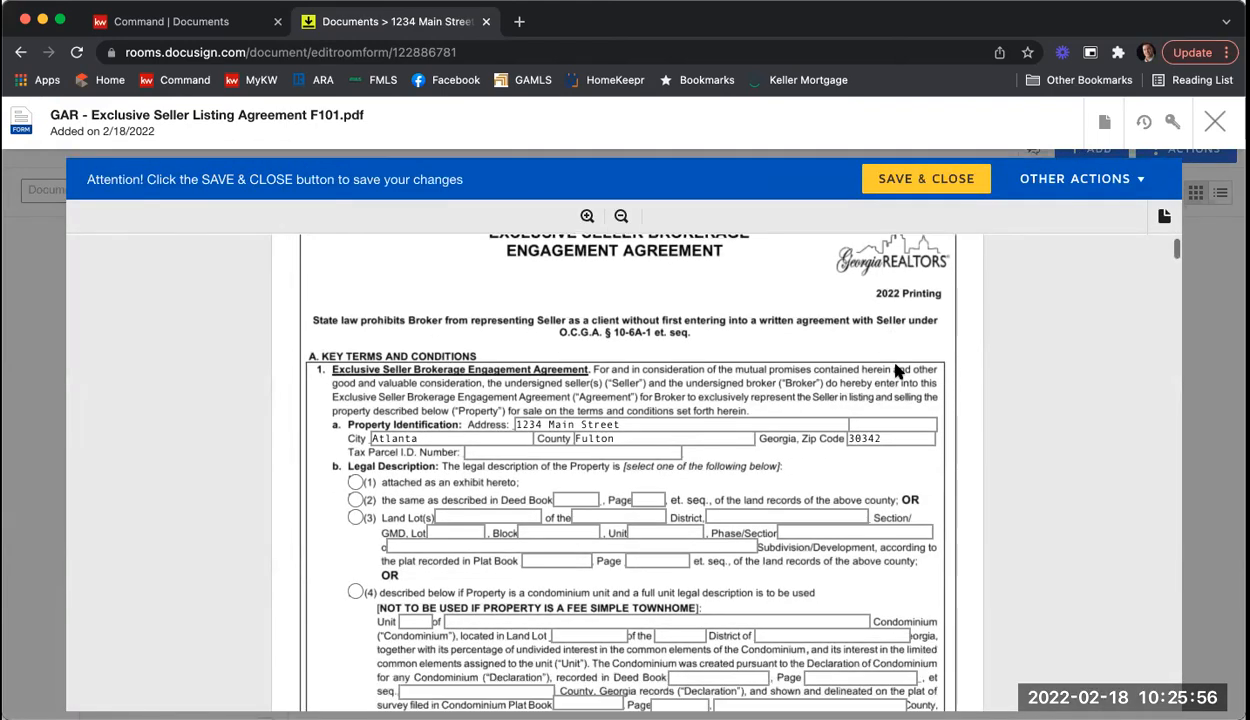
pyautogui.scroll(3, 870, 376)
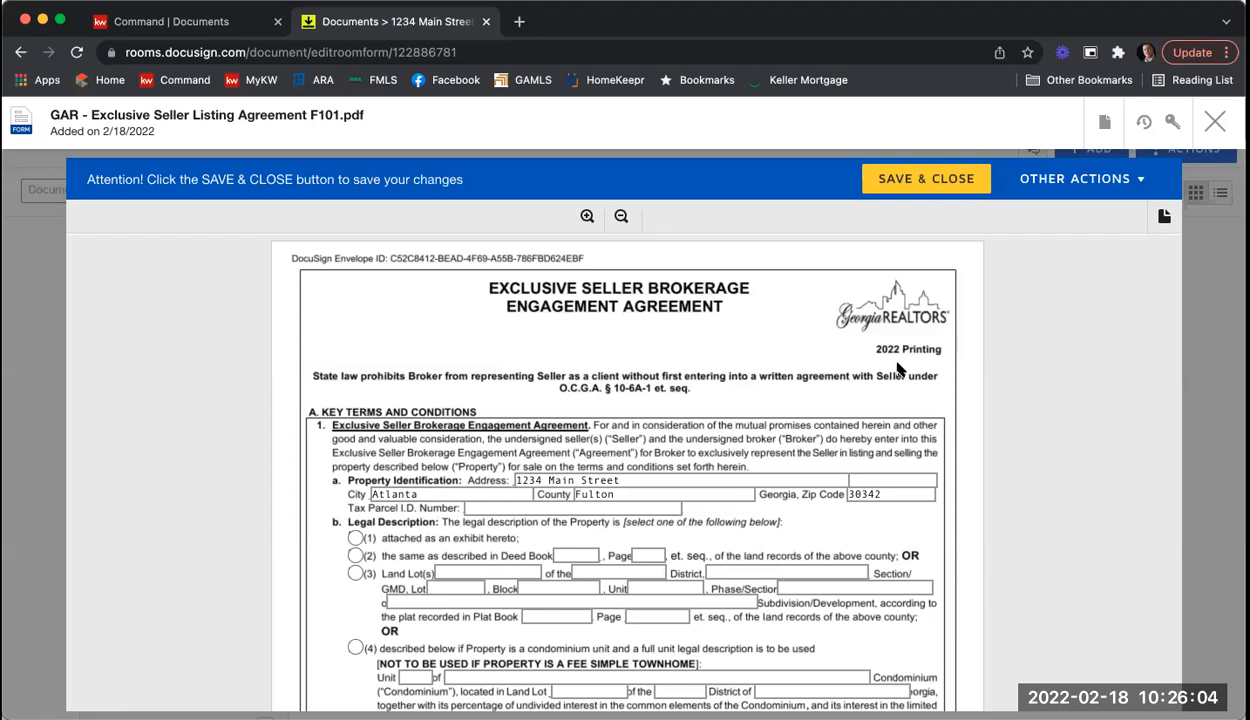
pyautogui.scroll(-1, 814, 416)
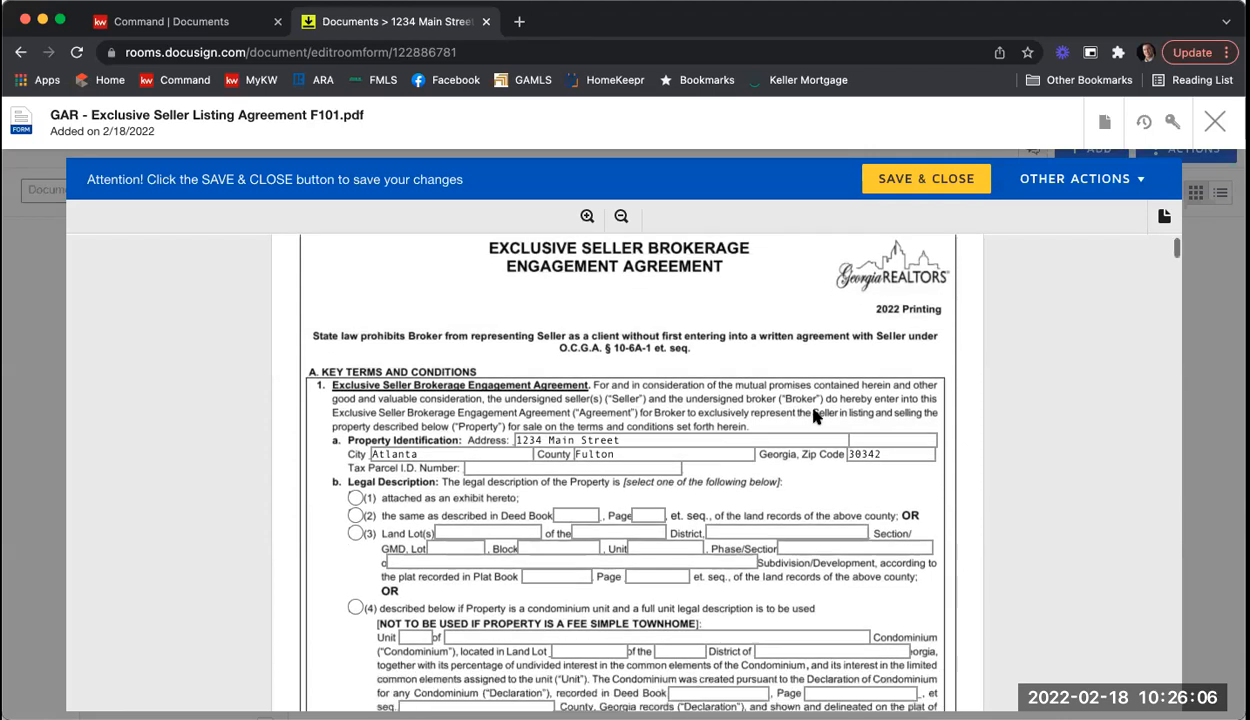
pyautogui.scroll(-1, 814, 416)
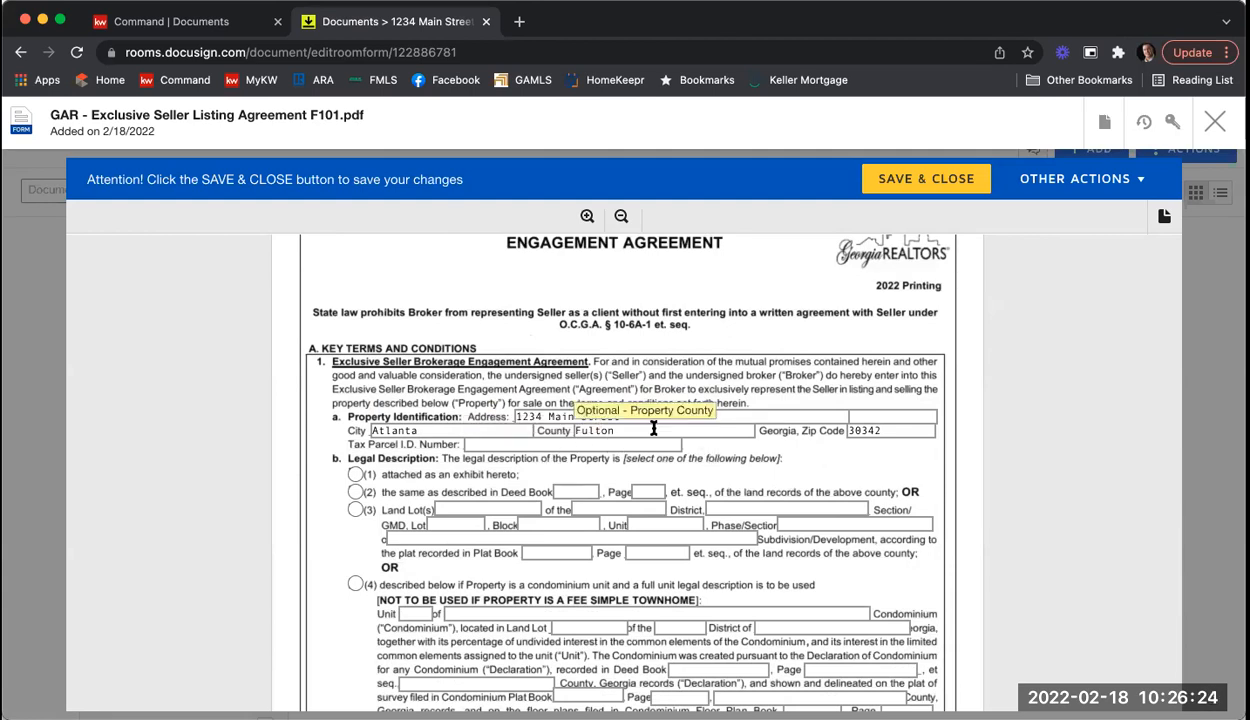
# Step: Enter the Tax Parcel I.D. number under Property Identification
pyautogui.click(481, 444)
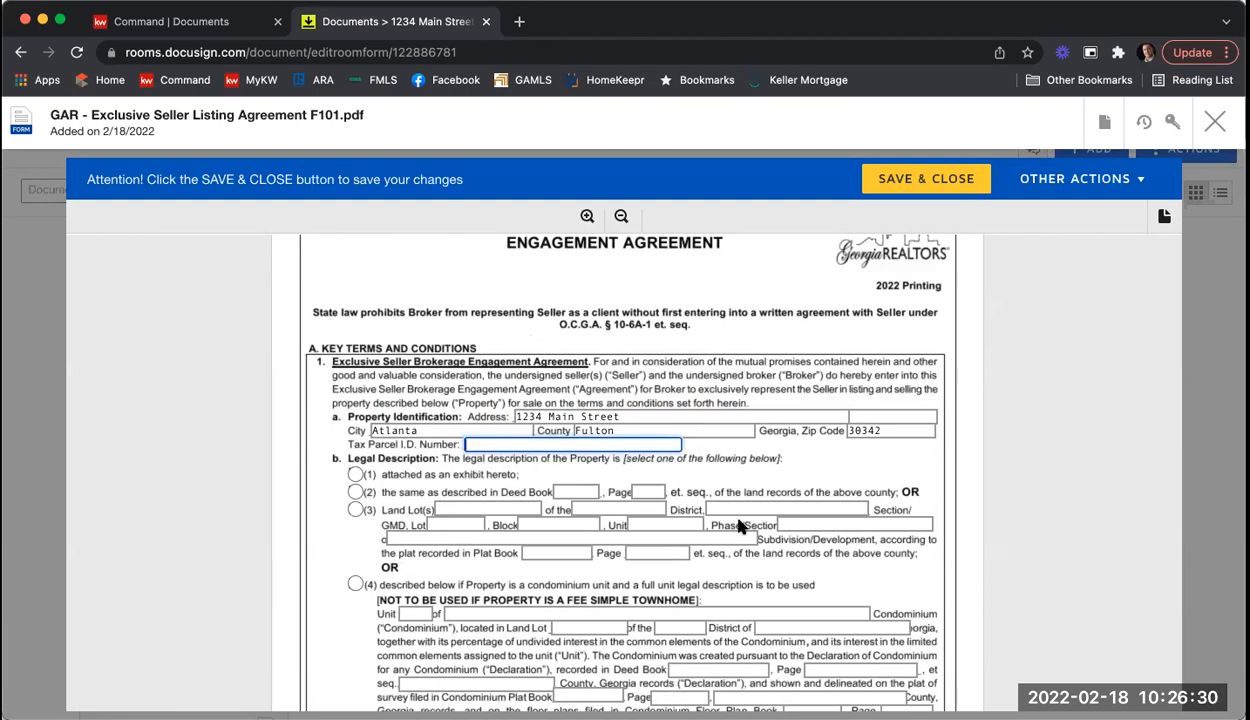
pyautogui.write('89023480923840997')
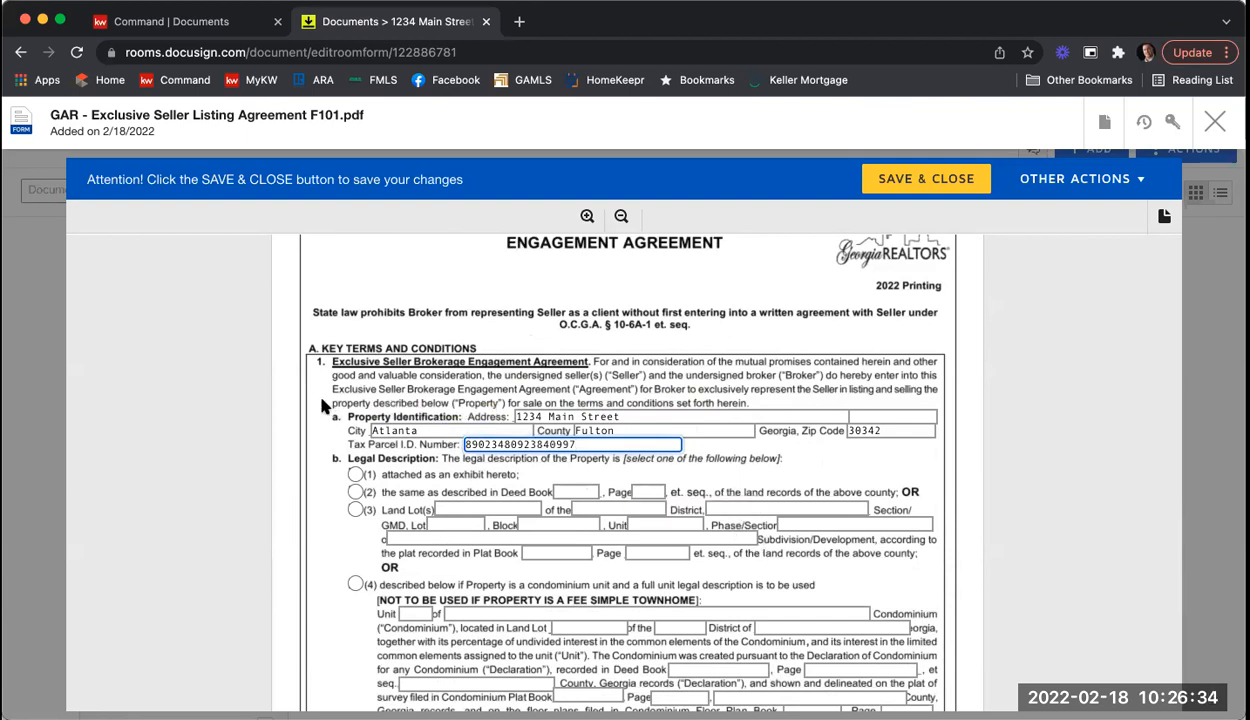
pyautogui.scroll(-3, 322, 405)
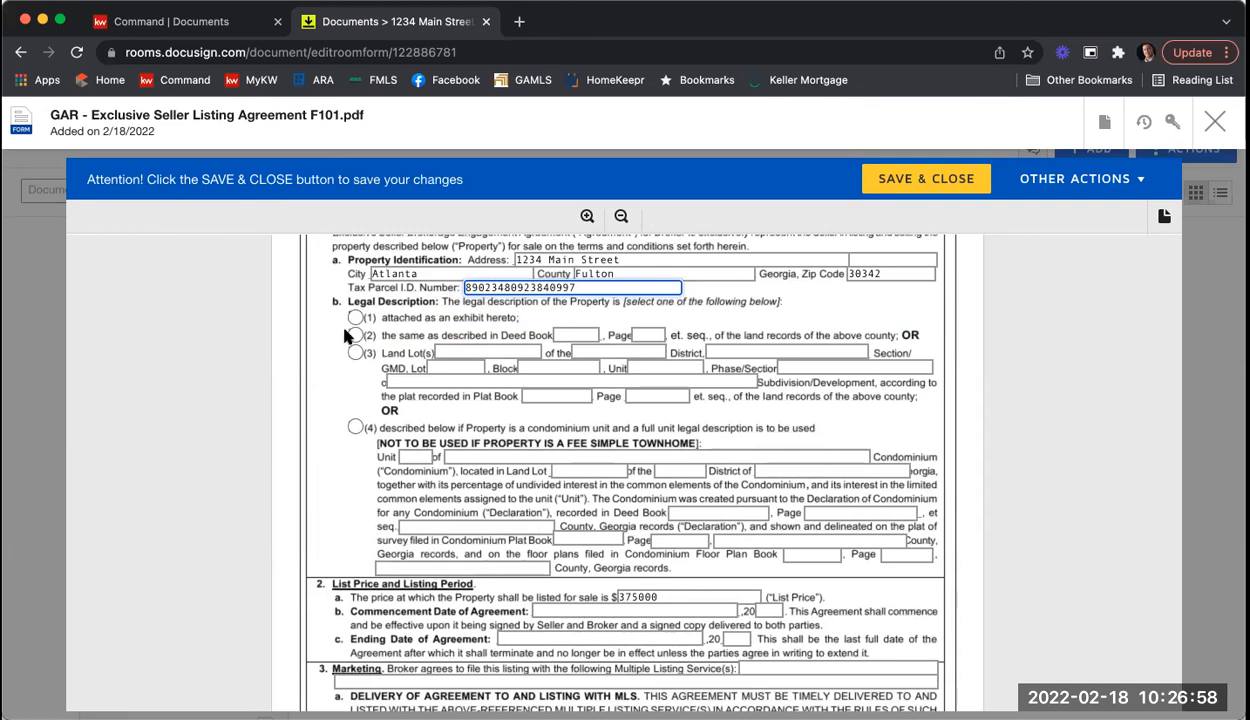
# Step: Choose legal description option (2) and enter Deed Book 45675, Page 394
pyautogui.click(356, 336)
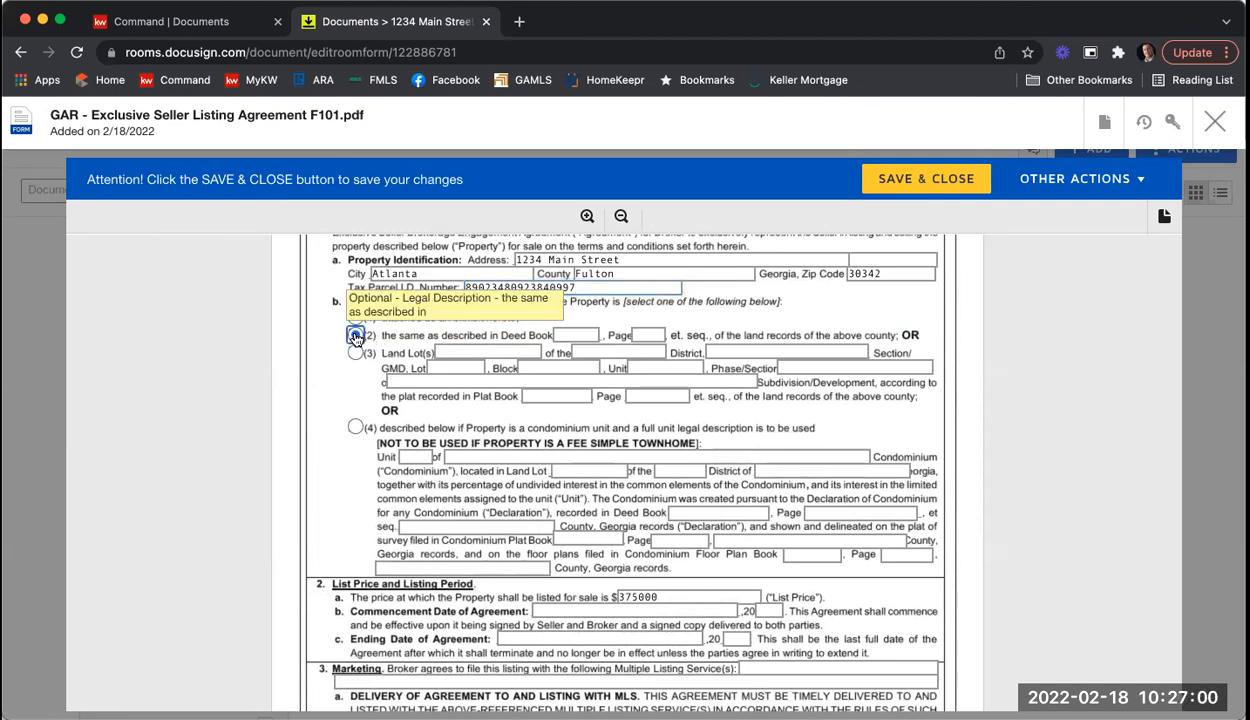
pyautogui.click(568, 334)
pyautogui.write('456751')
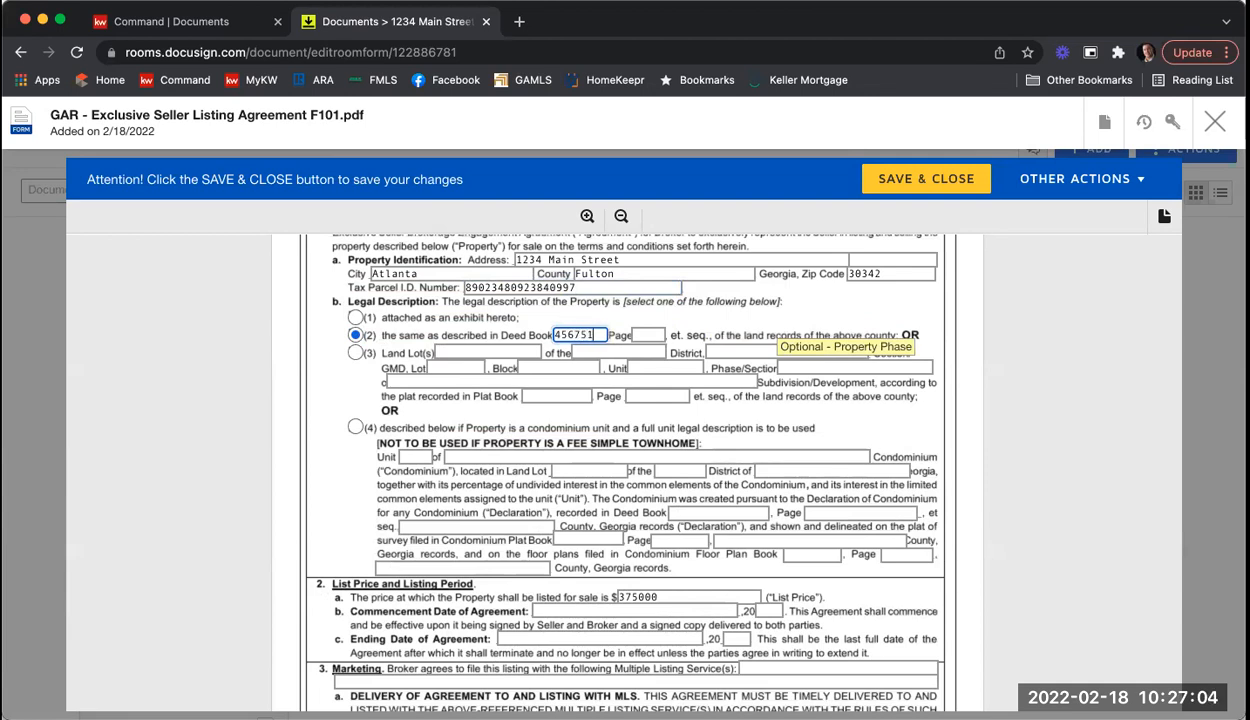
pyautogui.press('Tab')
pyautogui.write('394')
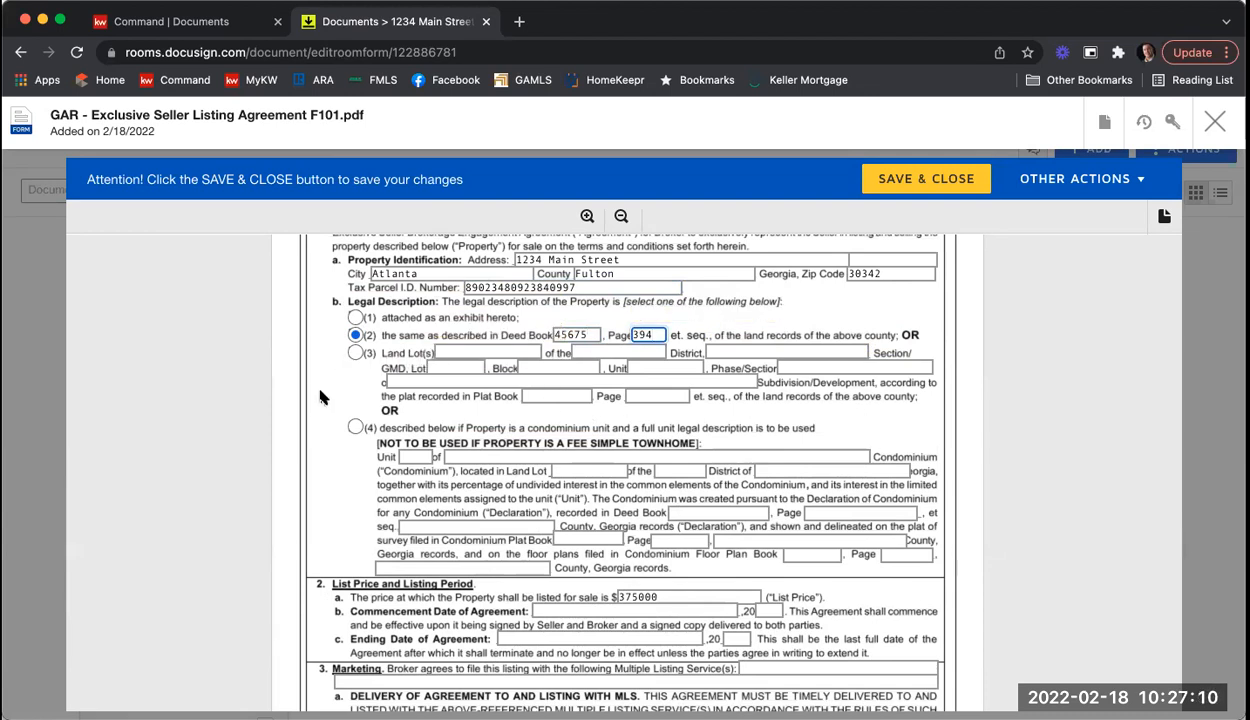
pyautogui.scroll(-3, 307, 381)
pyautogui.scroll(-7, 306, 380)
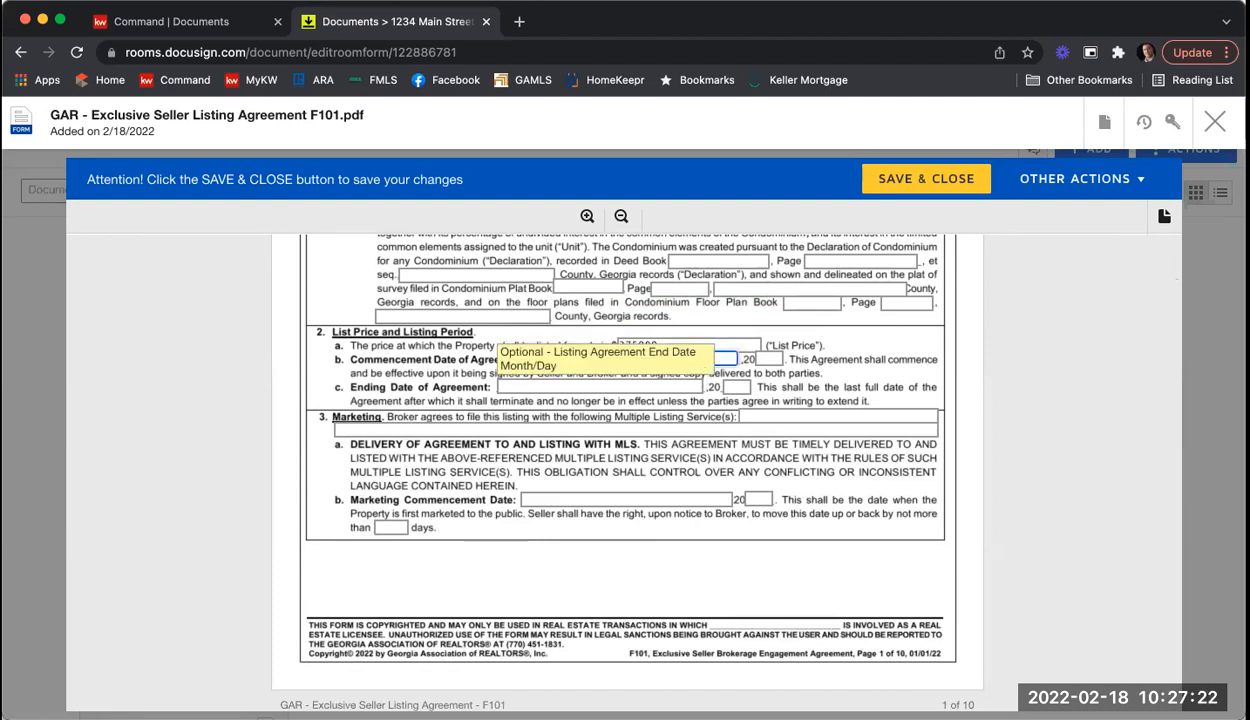
# Step: Set the commencement date to 2/28/22 and the ending date to 8/28/22
pyautogui.write('2/28')
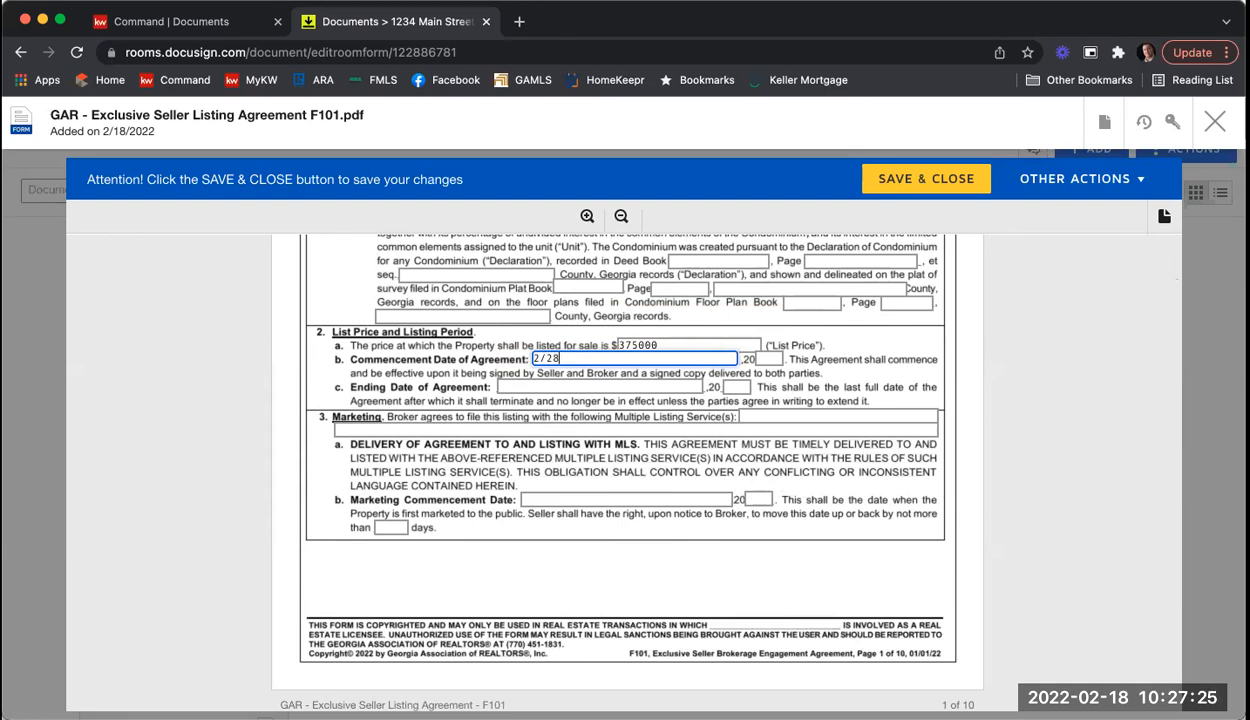
pyautogui.press('Tab')
pyautogui.write('22')
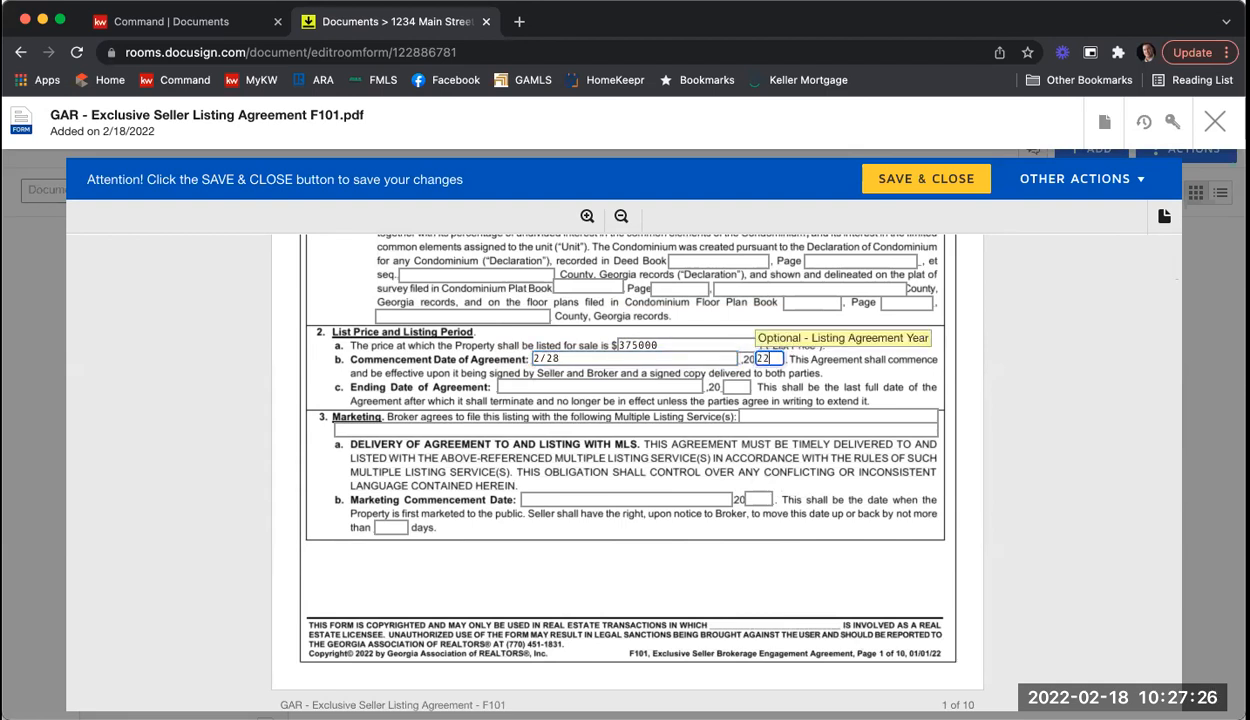
pyautogui.click(521, 389)
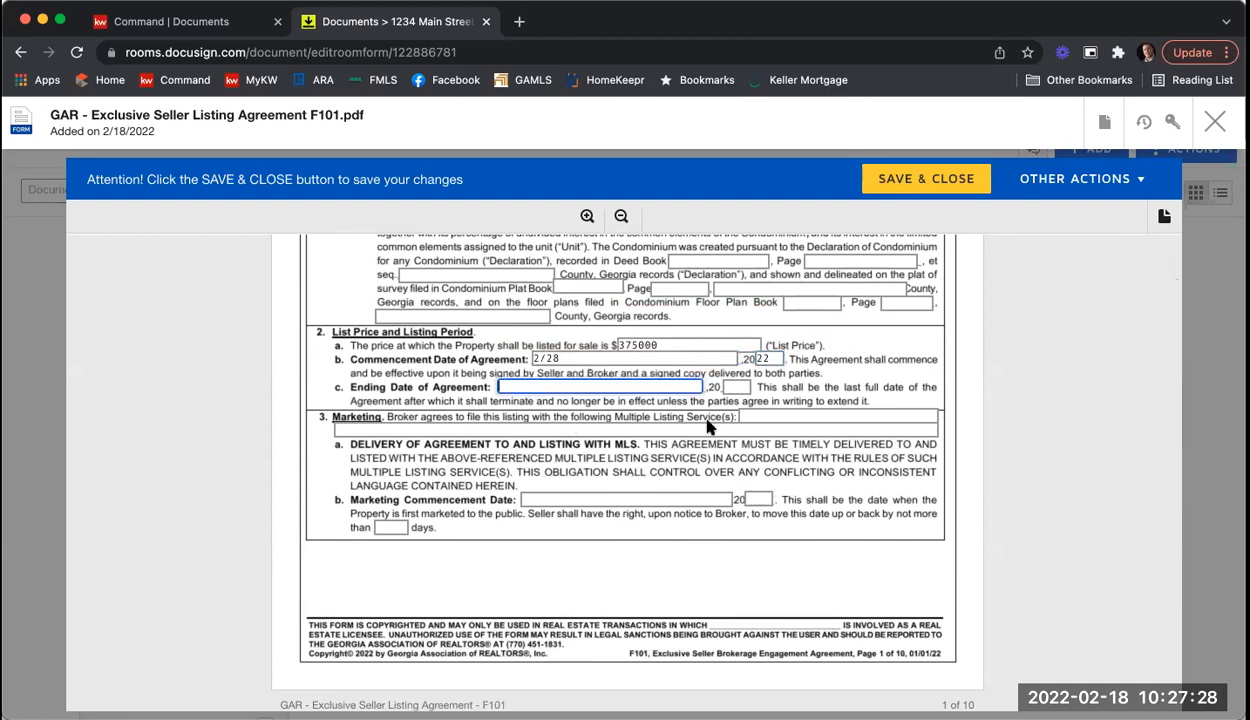
pyautogui.write('6/')
pyautogui.write('28')
pyautogui.press('Tab')
pyautogui.write('22')
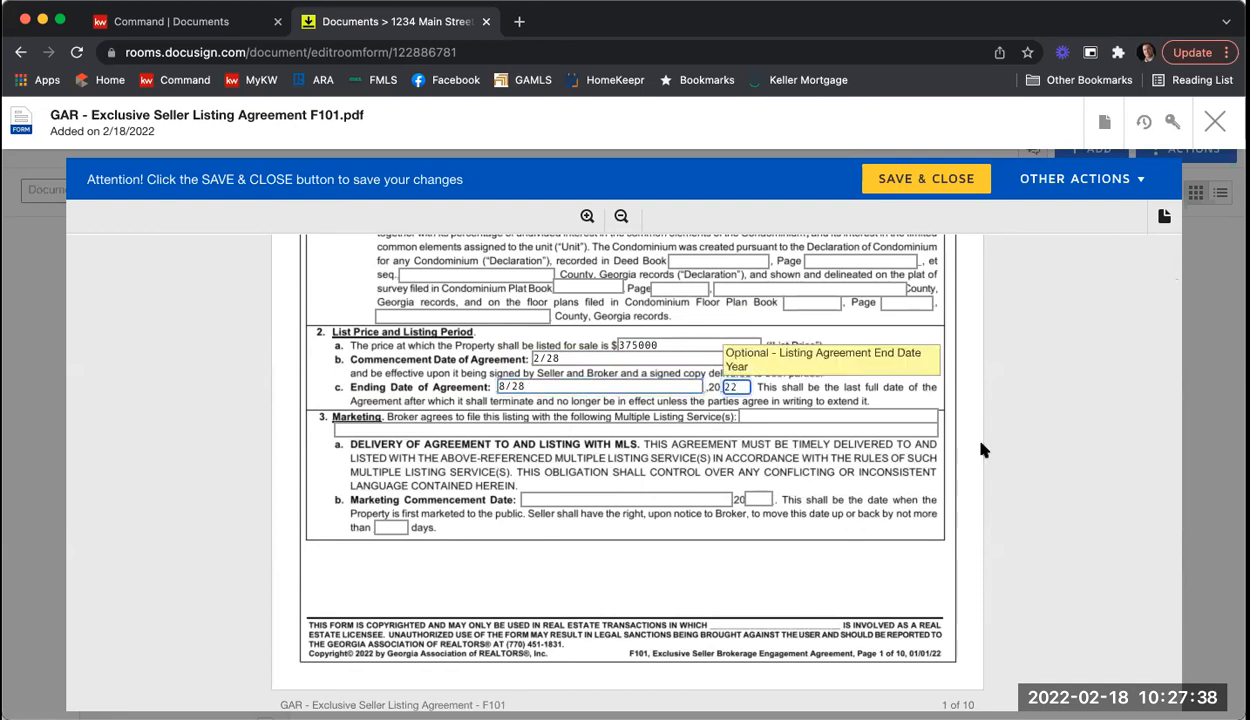
pyautogui.click(950, 428)
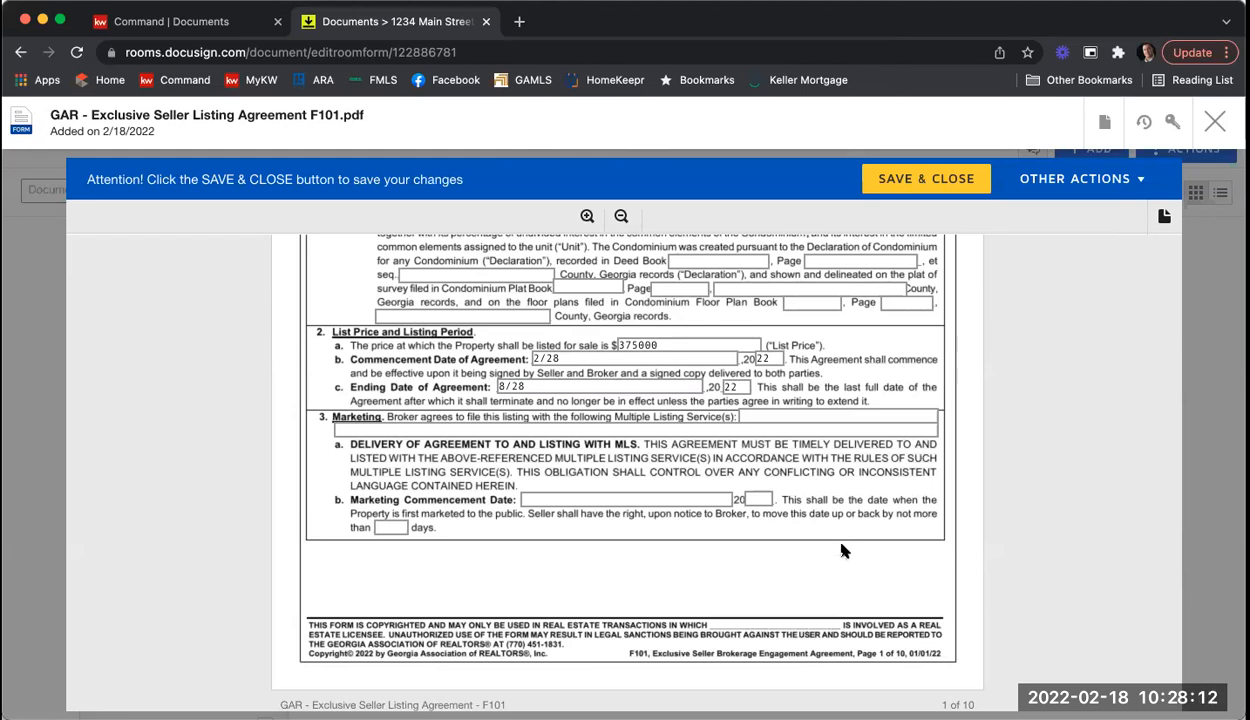
# Step: Enter 'FMLS. GAMLS. & KWLS' as listing services and a 2/22/22 marketing start with 5 days
pyautogui.click(790, 415)
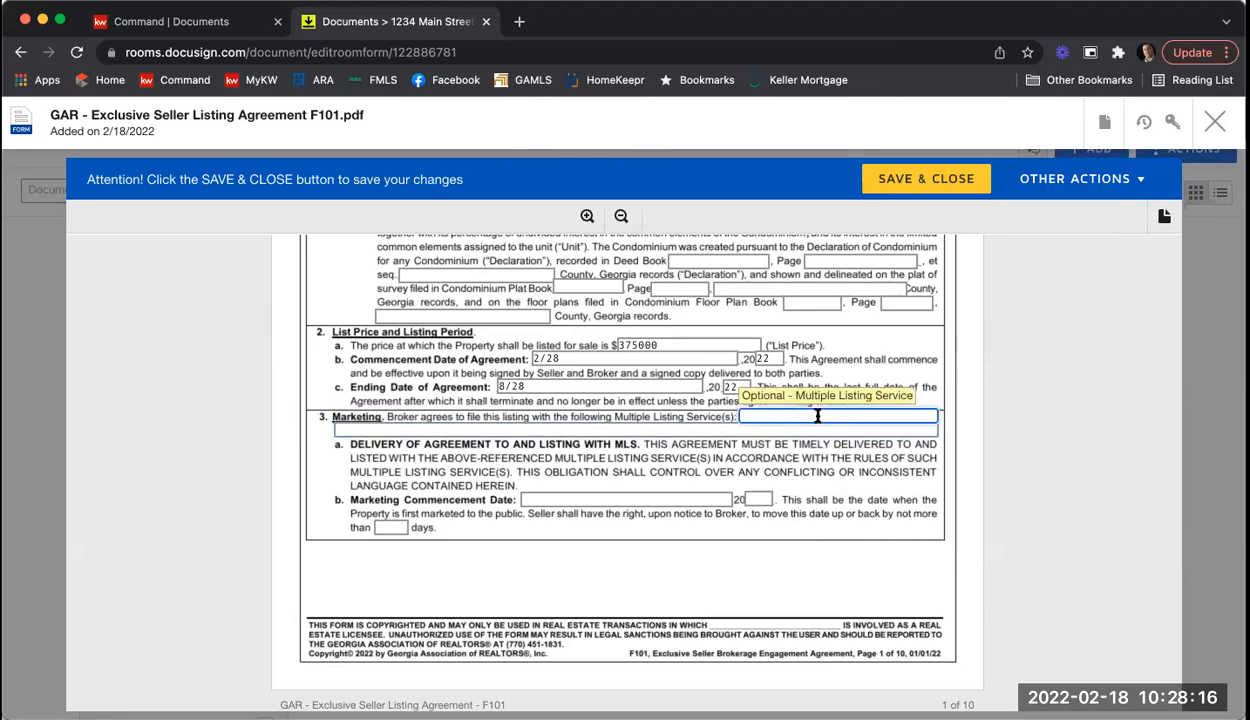
pyautogui.write('FMLS.')
pyautogui.write(' GAMLS. & KWLS')
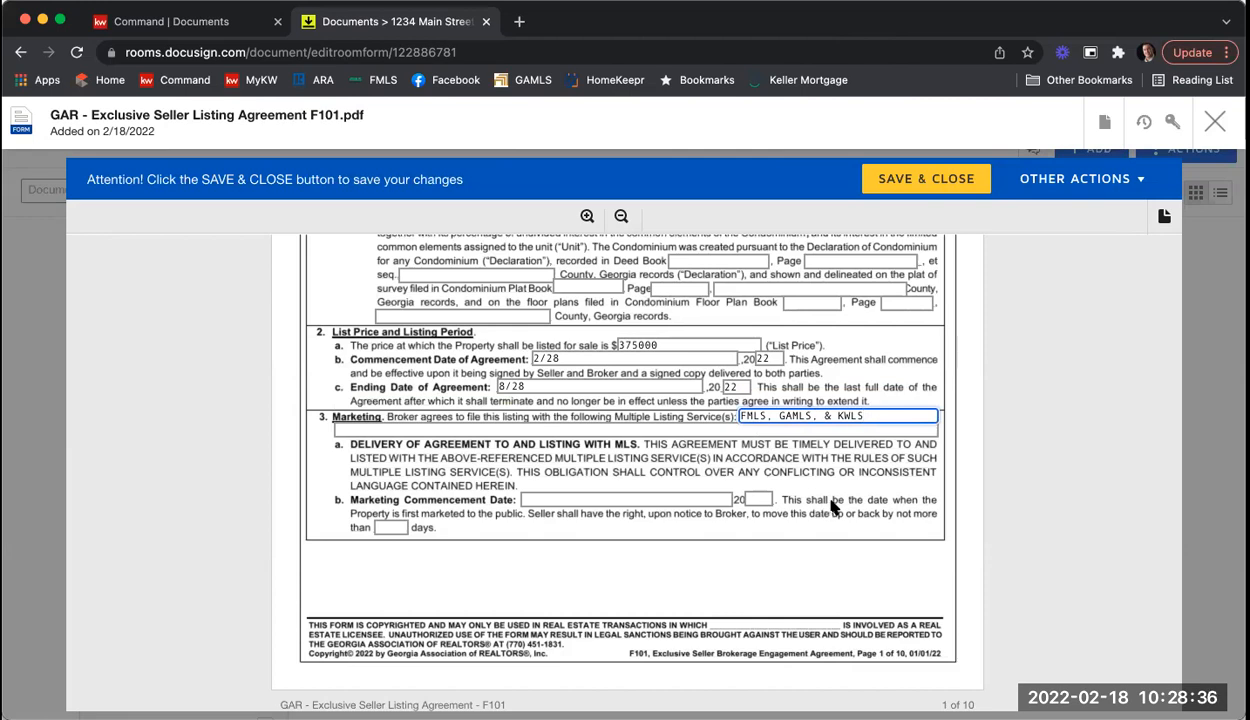
pyautogui.click(596, 499)
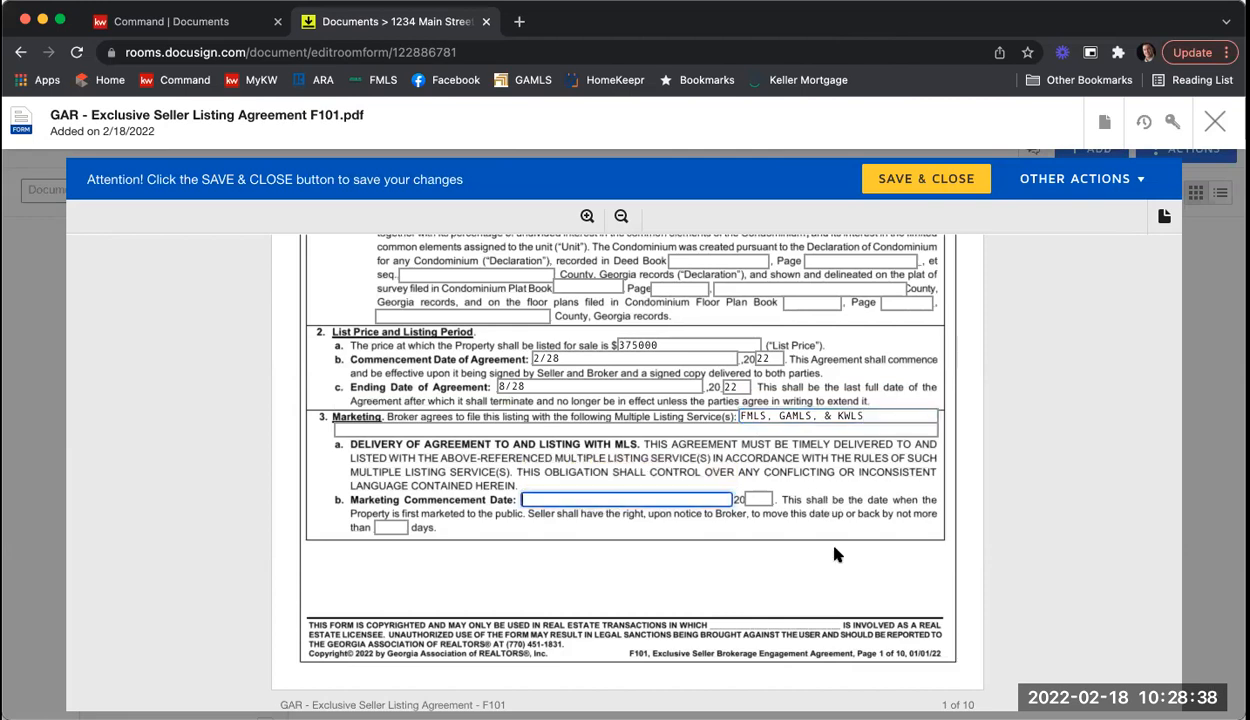
pyautogui.write('2/22')
pyautogui.press('Tab')
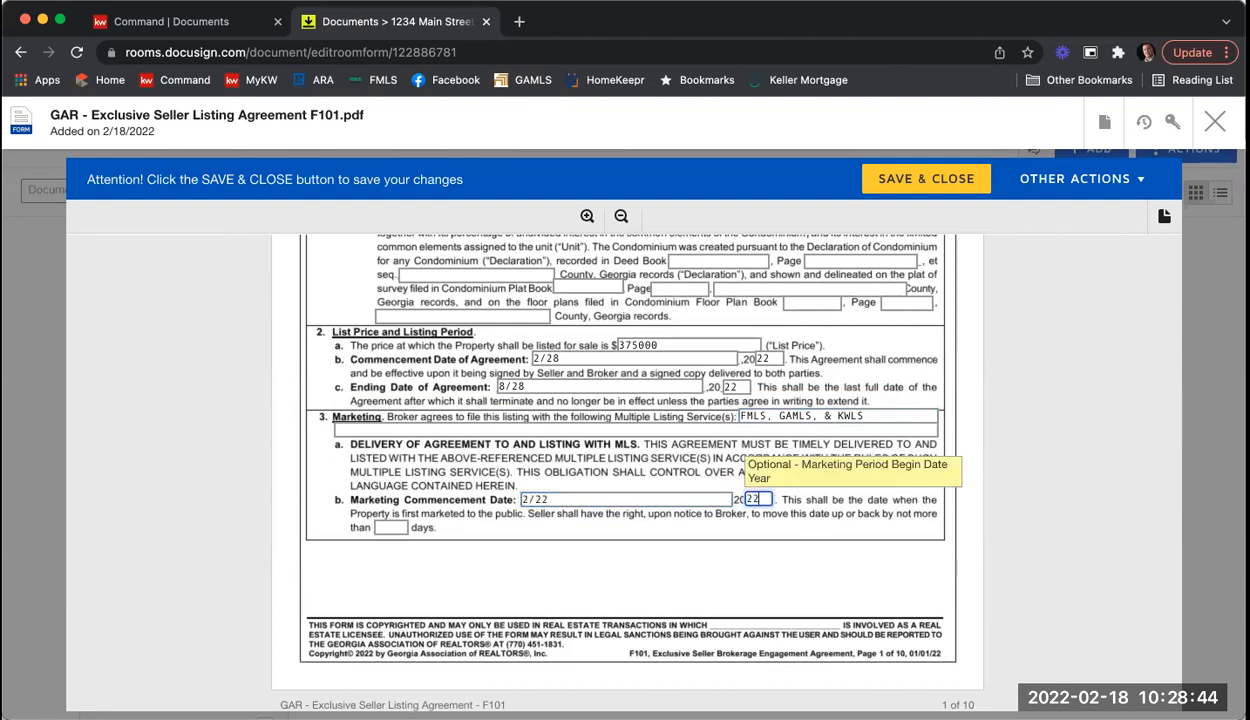
pyautogui.press('Tab')
pyautogui.write('5')
pyautogui.click(1020, 539)
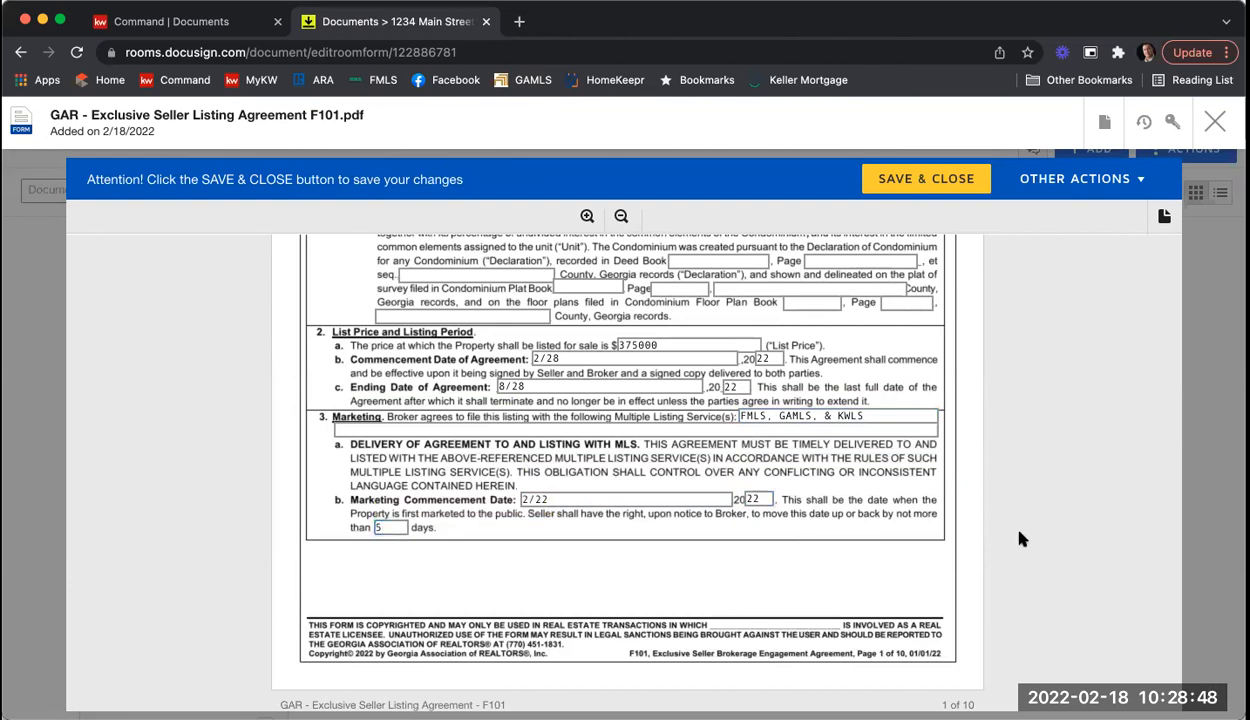
# Step: Tick the percentage commission box for the seller's broker
pyautogui.scroll(-5, 994, 365)
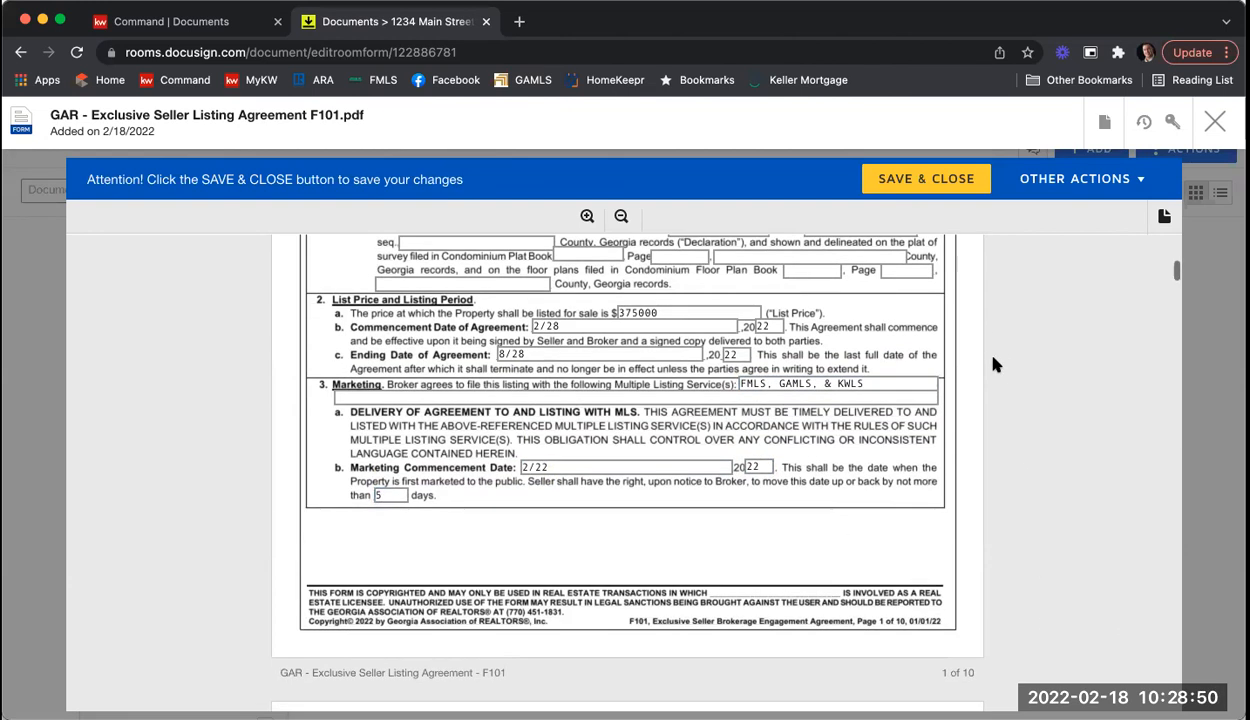
pyautogui.scroll(-5, 994, 365)
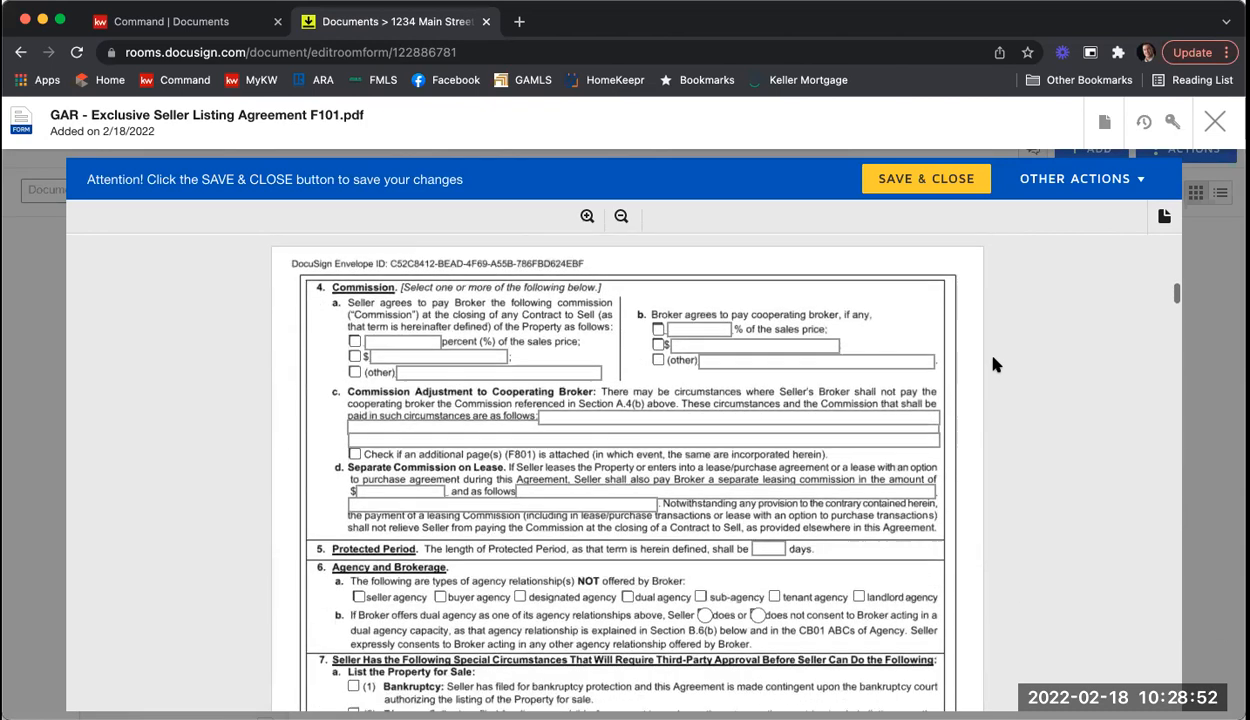
pyautogui.click(354, 294)
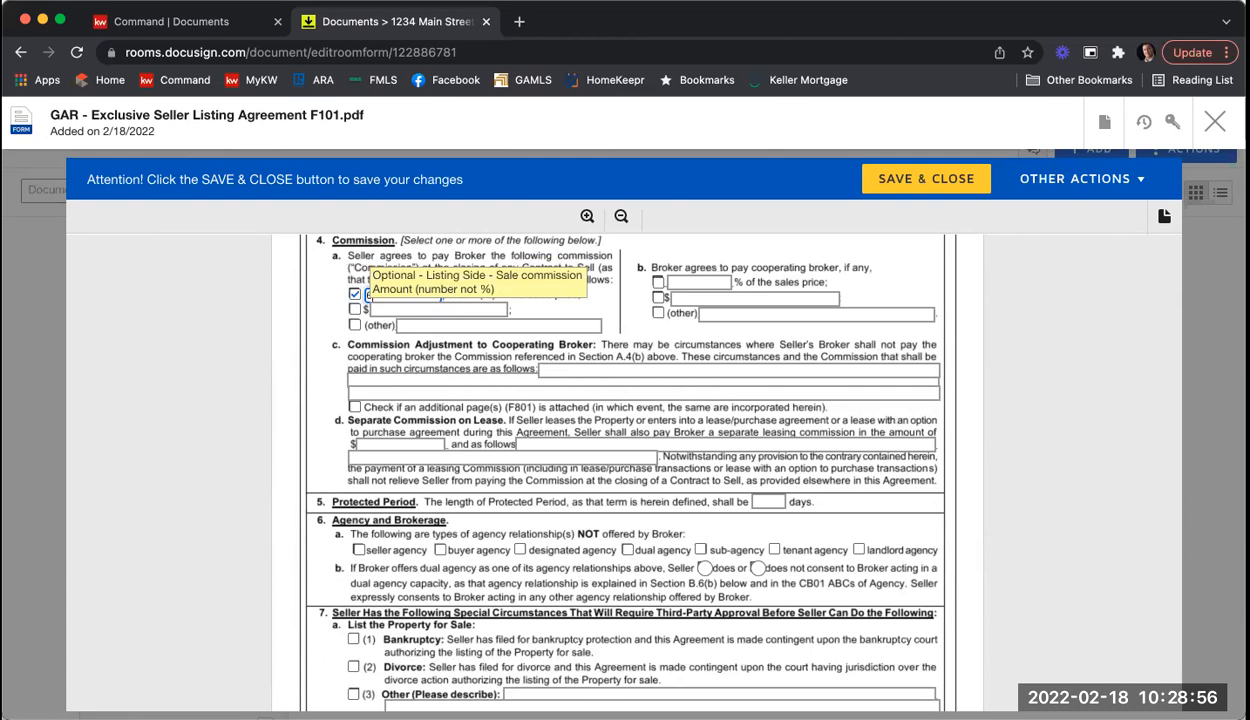
# Step: Set 6% seller-broker and 3% cooperating-broker commission, lease commission 8 with N/A terms
pyautogui.write('6')
pyautogui.click(659, 284)
pyautogui.write('3')
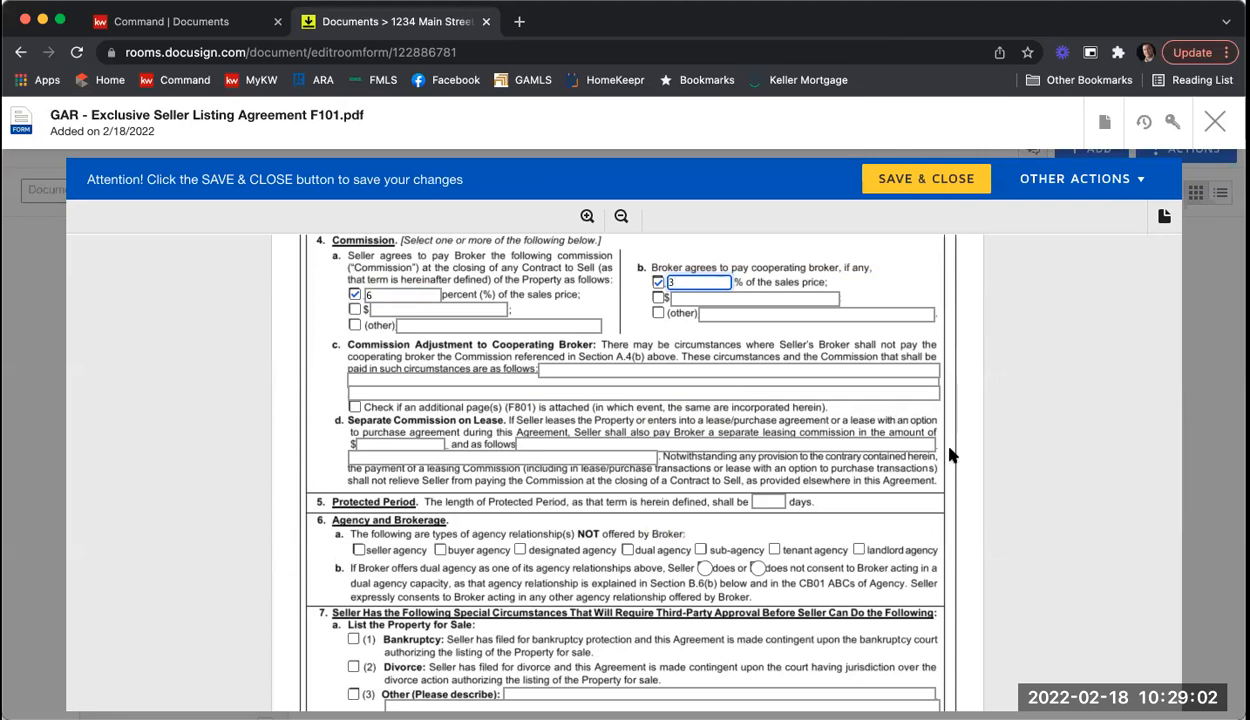
pyautogui.scroll(-1, 951, 455)
pyautogui.press('Tab')
pyautogui.write('8')
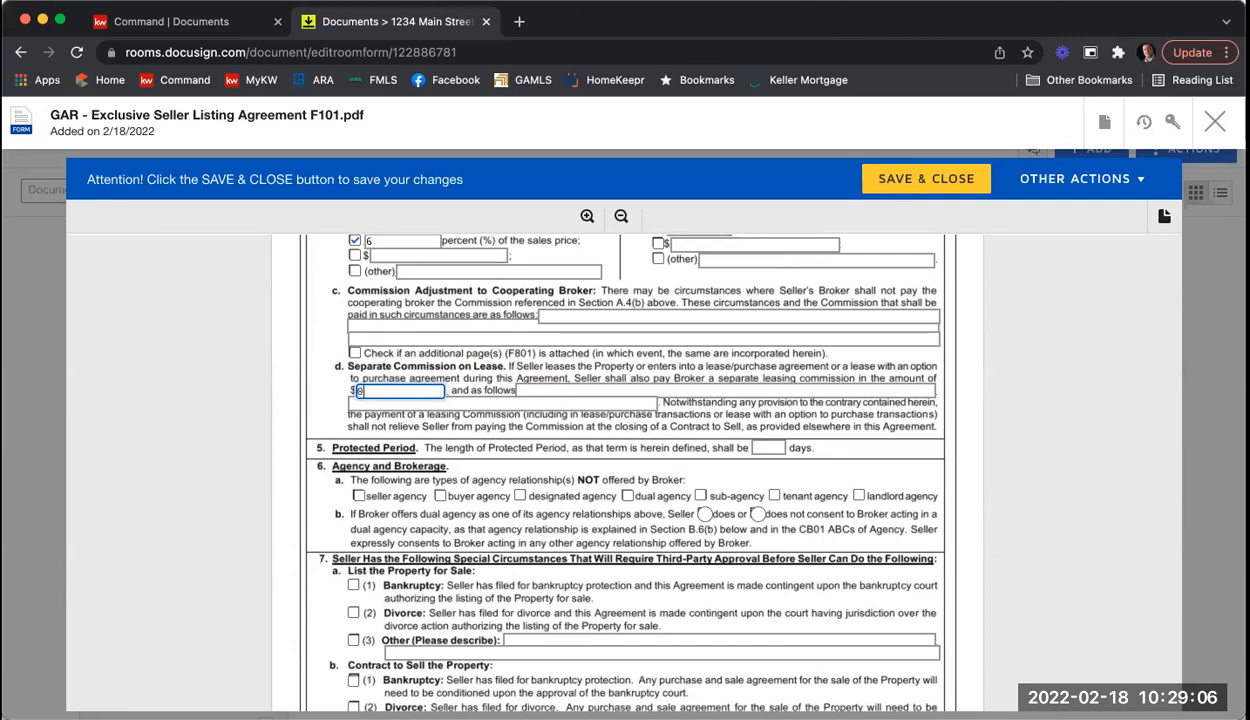
pyautogui.press('Tab')
pyautogui.write('N/')
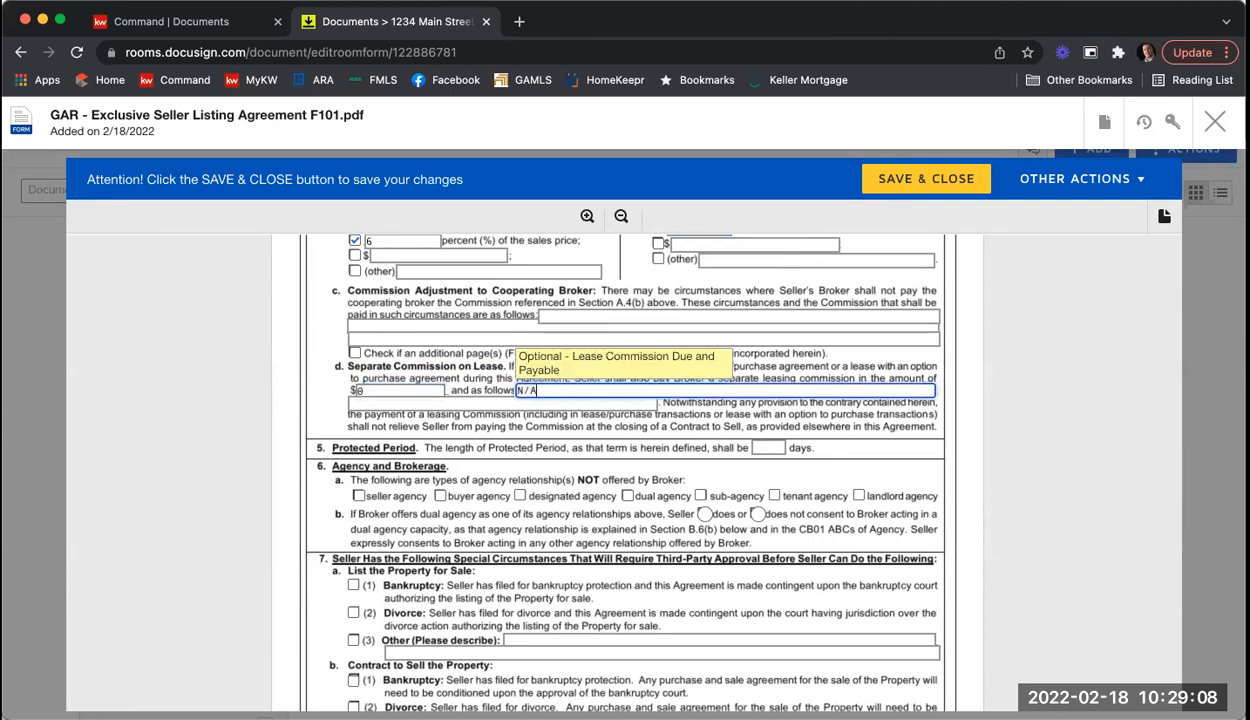
pyautogui.write('A')
# Step: Set a 90-day protected period and mark dual agency and sub-agency not offered, without seller consent
pyautogui.click(779, 447)
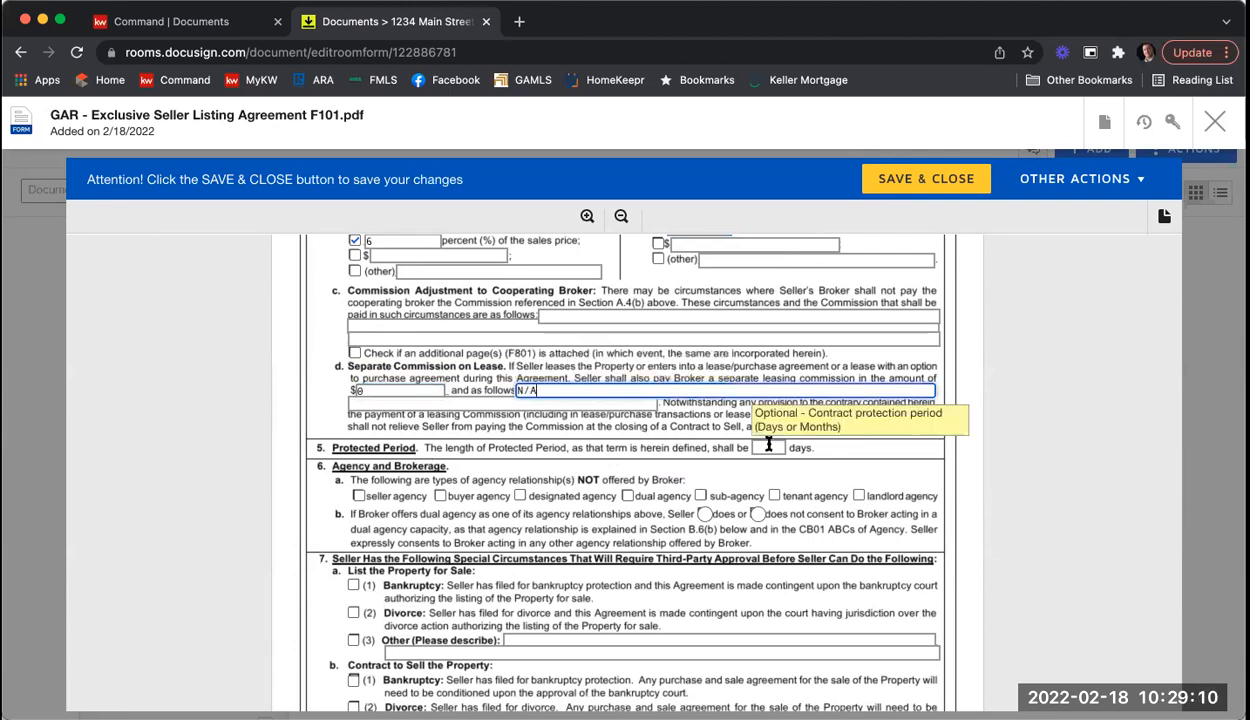
pyautogui.write('90')
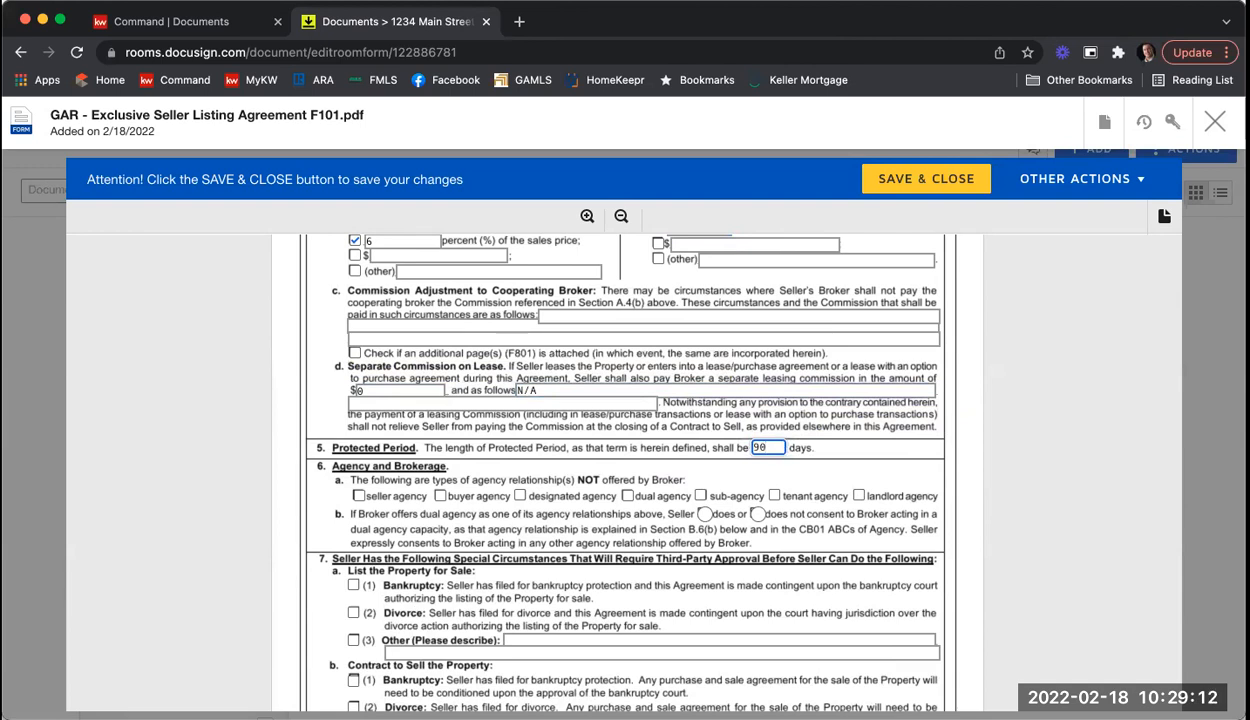
pyautogui.scroll(-2, 740, 450)
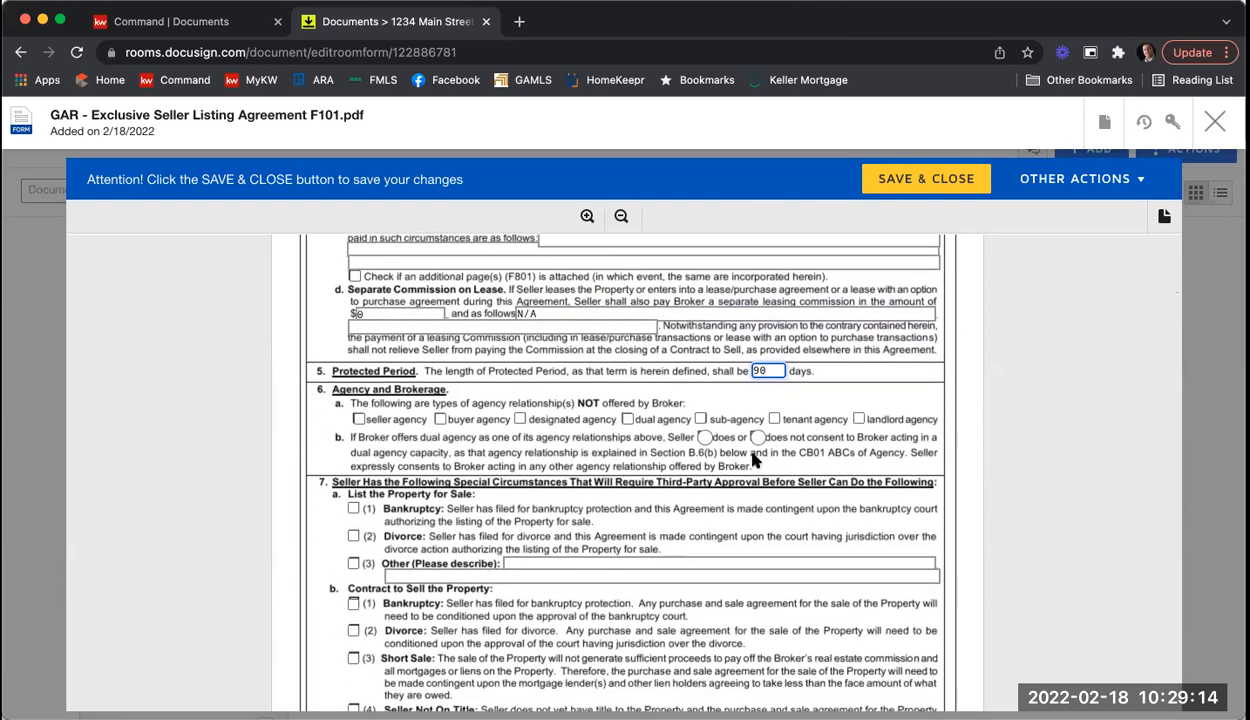
pyautogui.click(623, 418)
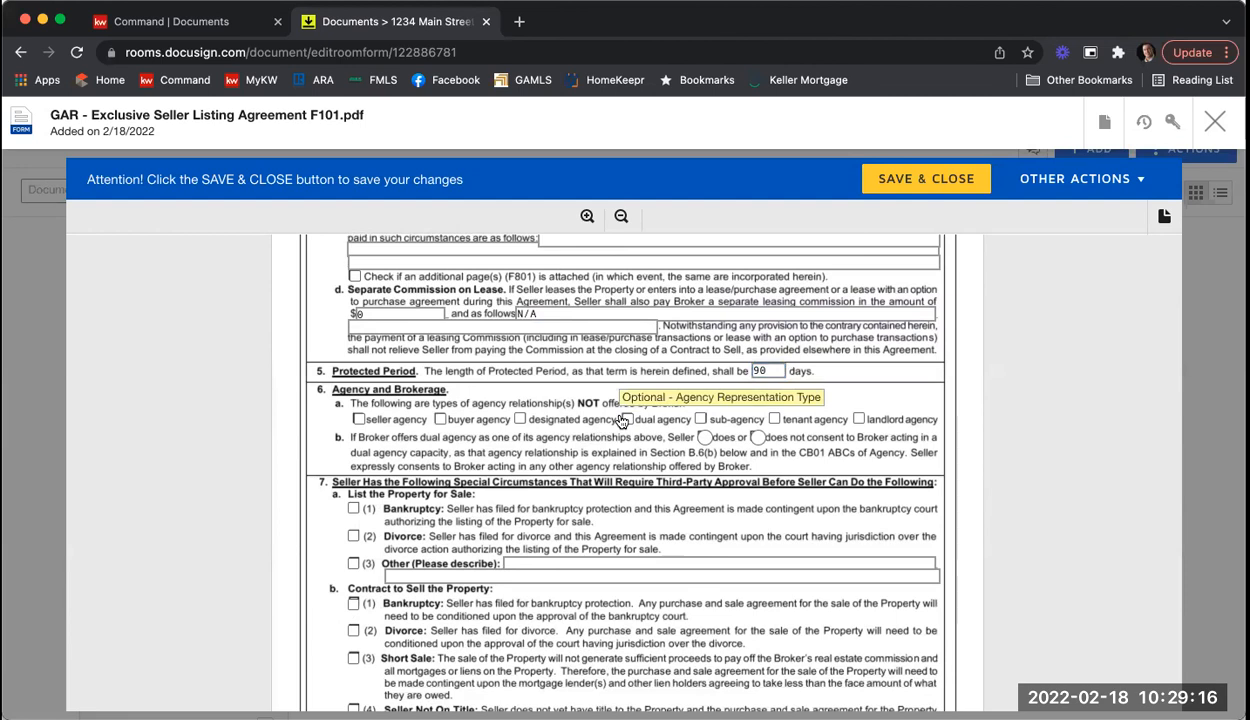
pyautogui.click(624, 419)
pyautogui.click(700, 419)
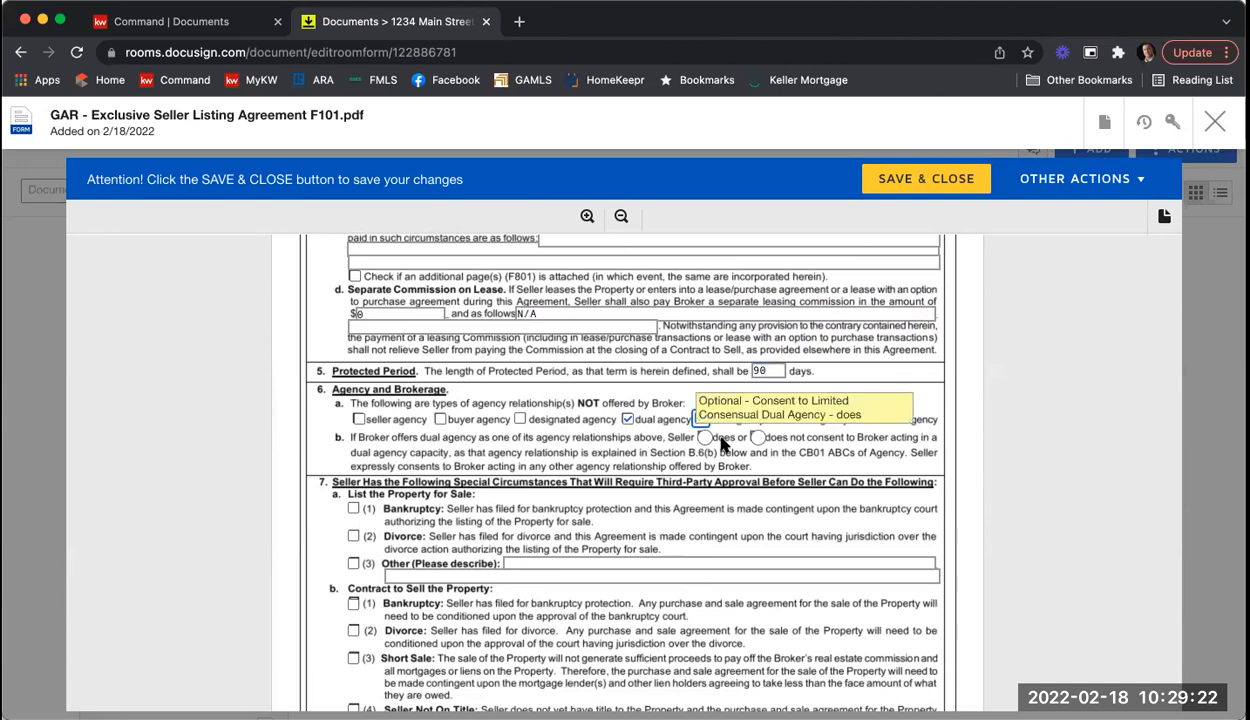
pyautogui.click(757, 438)
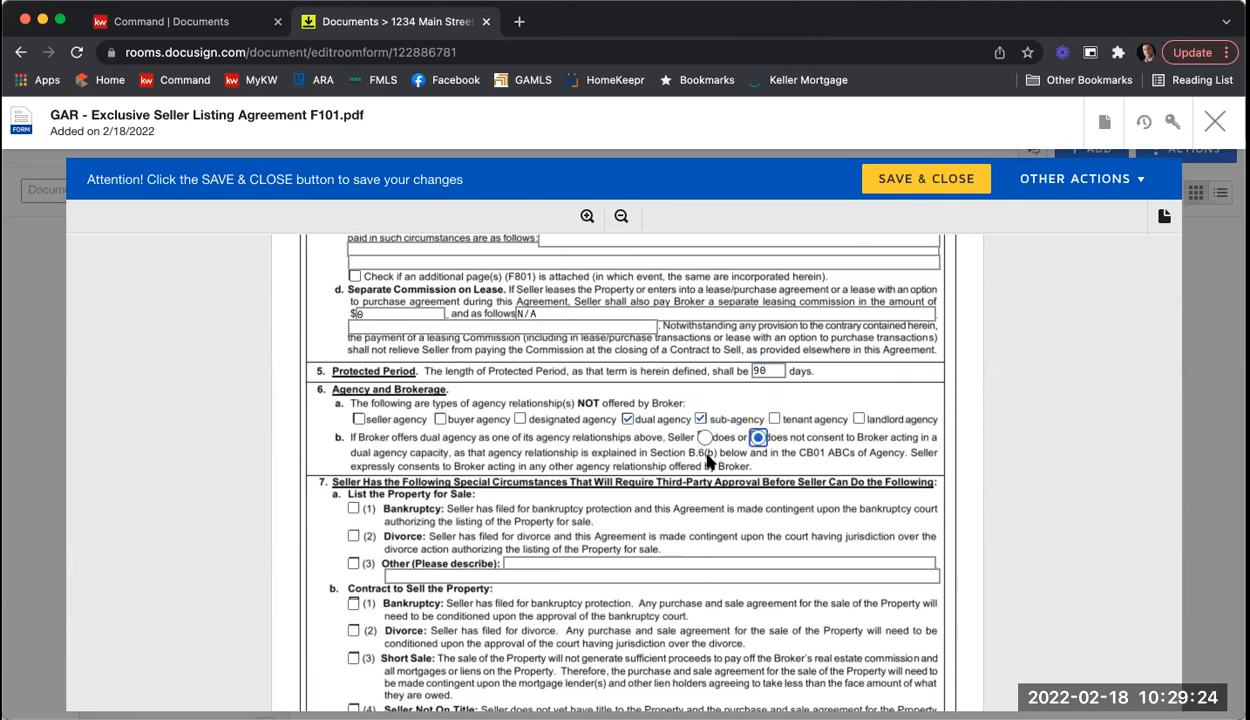
# Step: Mark in section 8 that the seller does authorize the broker to assist in negotiation
pyautogui.scroll(-1, 530, 495)
pyautogui.scroll(-3, 556, 487)
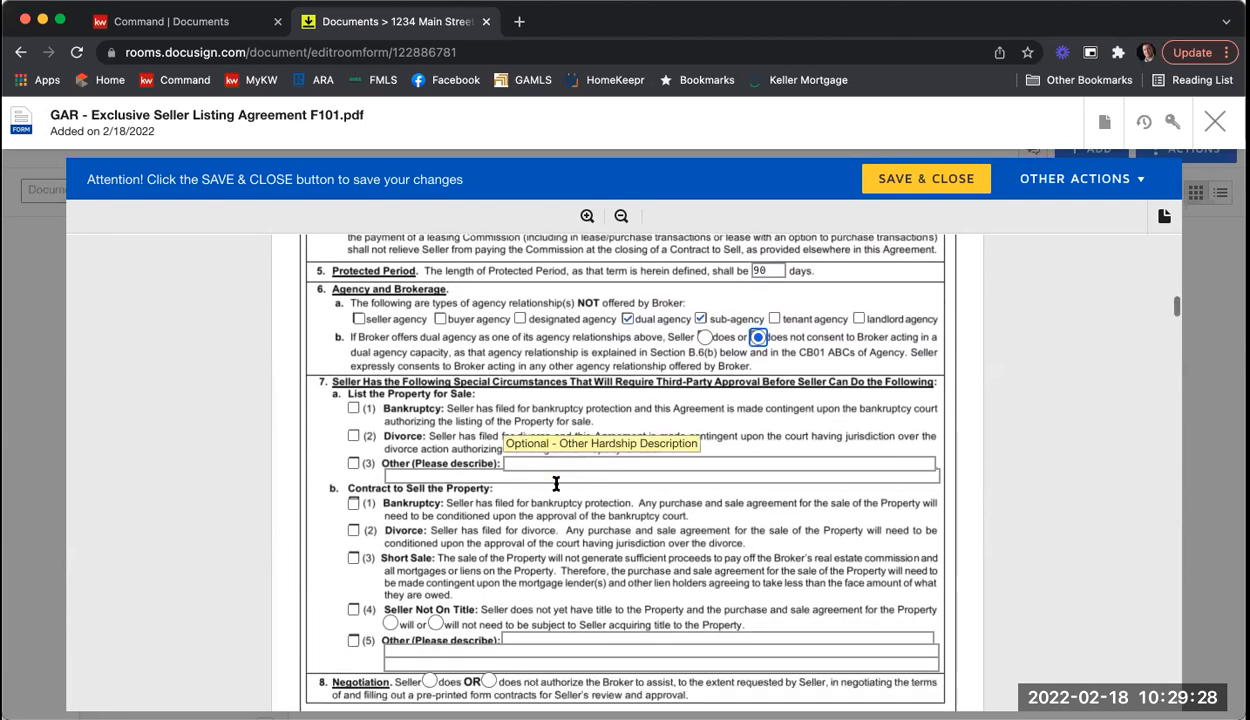
pyautogui.scroll(-4, 556, 485)
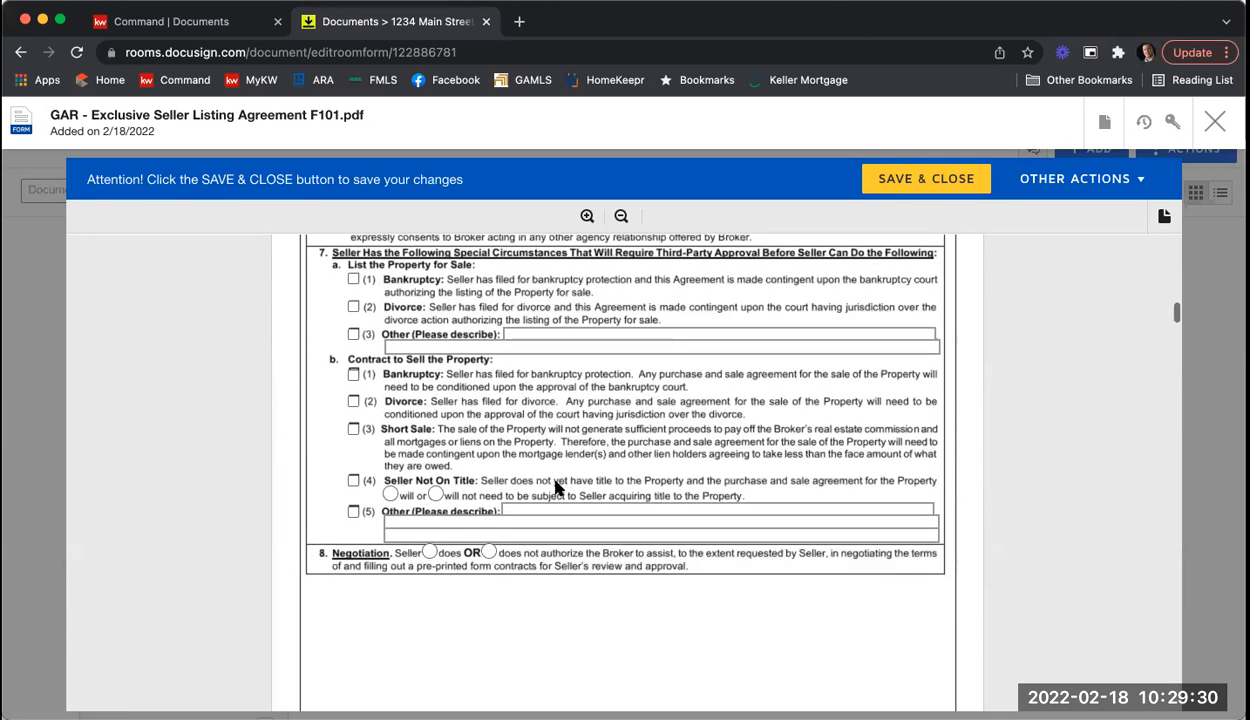
pyautogui.scroll(-3, 556, 487)
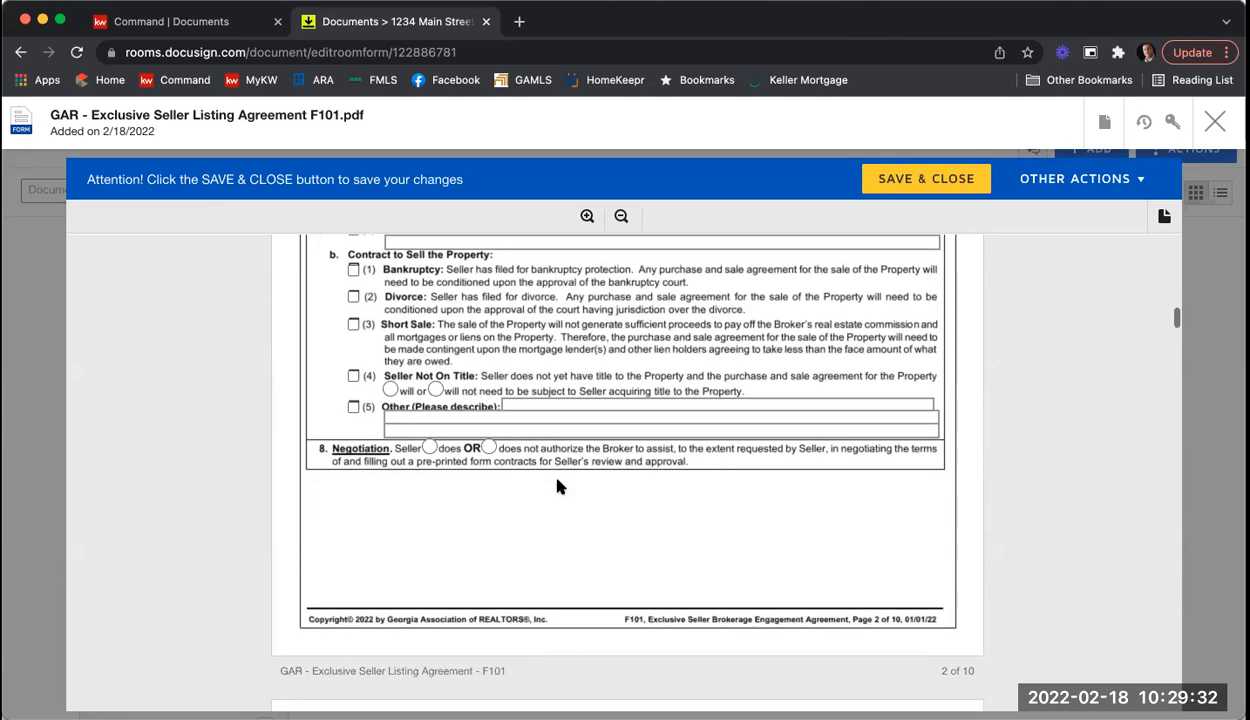
pyautogui.click(430, 448)
# Step: On page 8, tick brochures GAR CB01, CB04, CB07 (Mold Pamphlet) and CB10 as received
pyautogui.scroll(1, 480, 500)
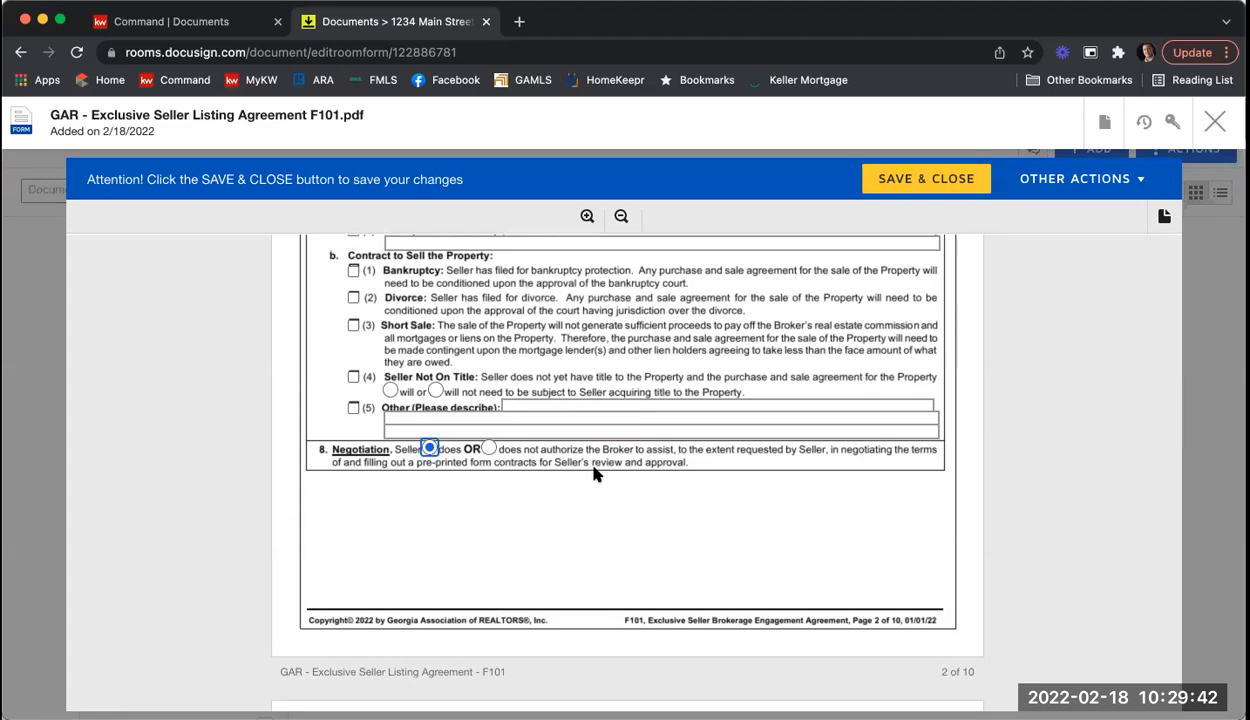
pyautogui.scroll(-5, 595, 474)
pyautogui.scroll(-5, 595, 474)
pyautogui.scroll(-8, 595, 474)
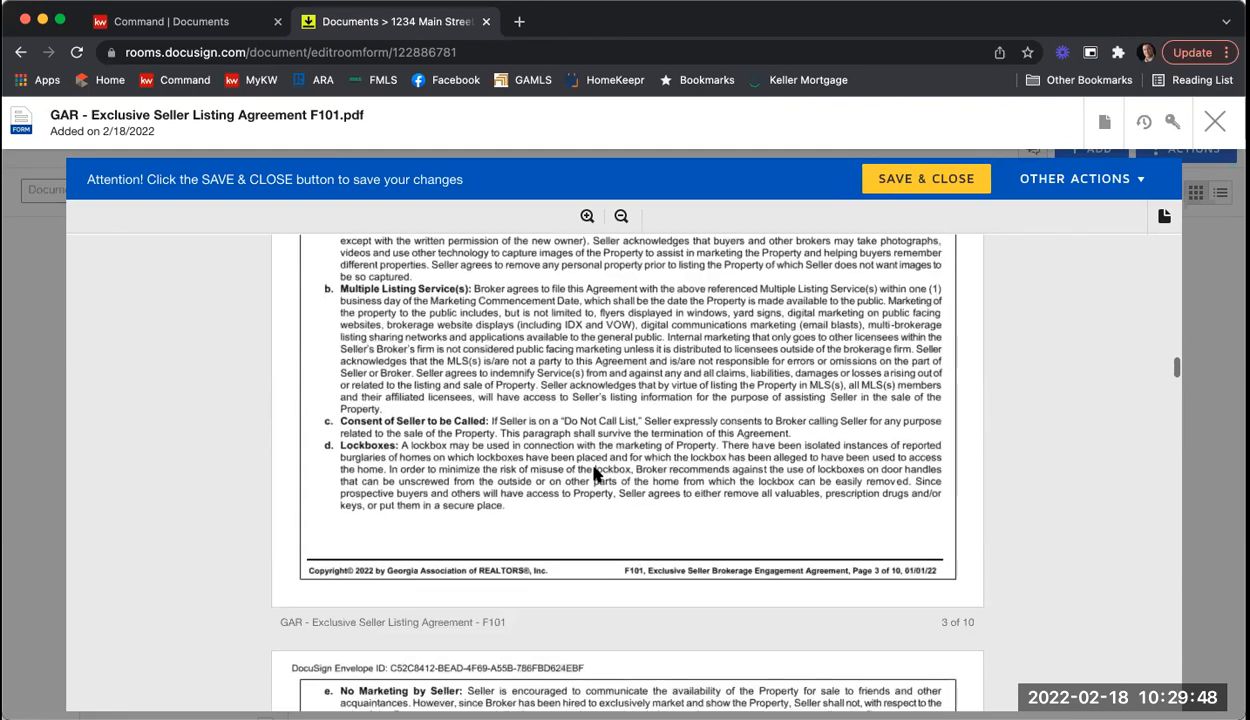
pyautogui.scroll(-12, 595, 474)
pyautogui.scroll(-13, 595, 474)
pyautogui.scroll(-18, 595, 474)
pyautogui.scroll(-20, 595, 474)
pyautogui.scroll(-20, 595, 474)
pyautogui.scroll(-20, 595, 474)
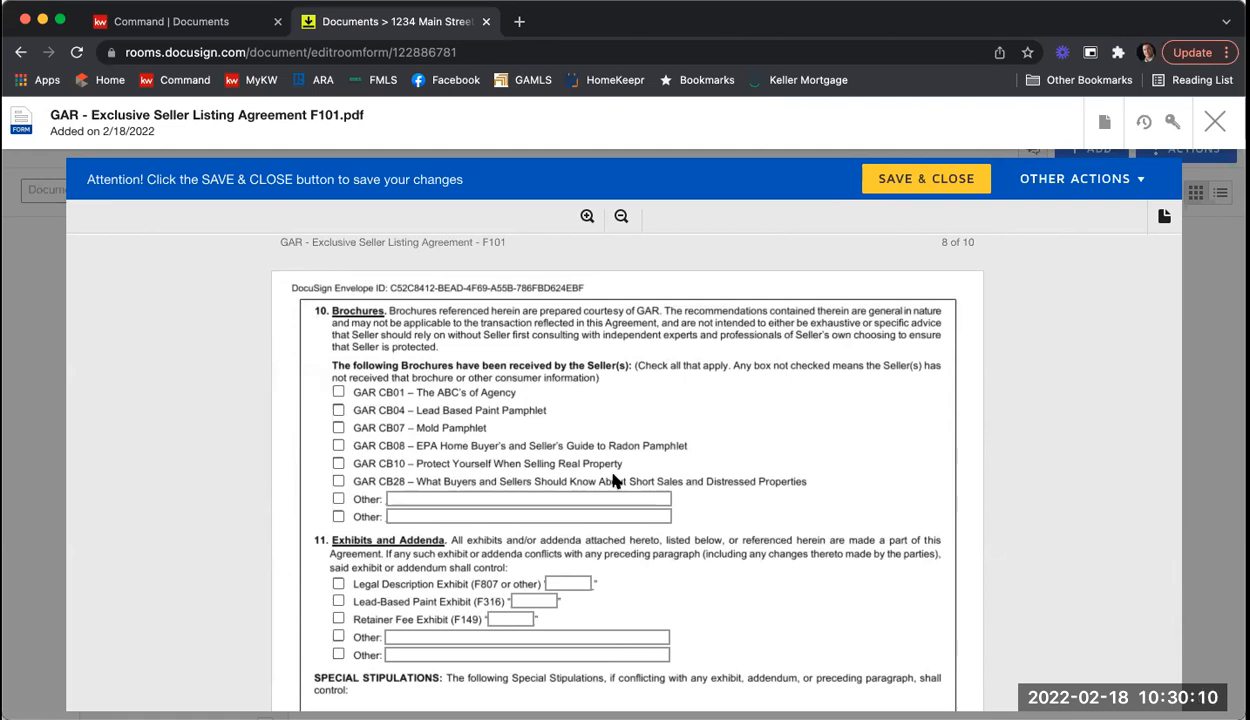
pyautogui.click(338, 392)
pyautogui.click(338, 410)
pyautogui.click(339, 430)
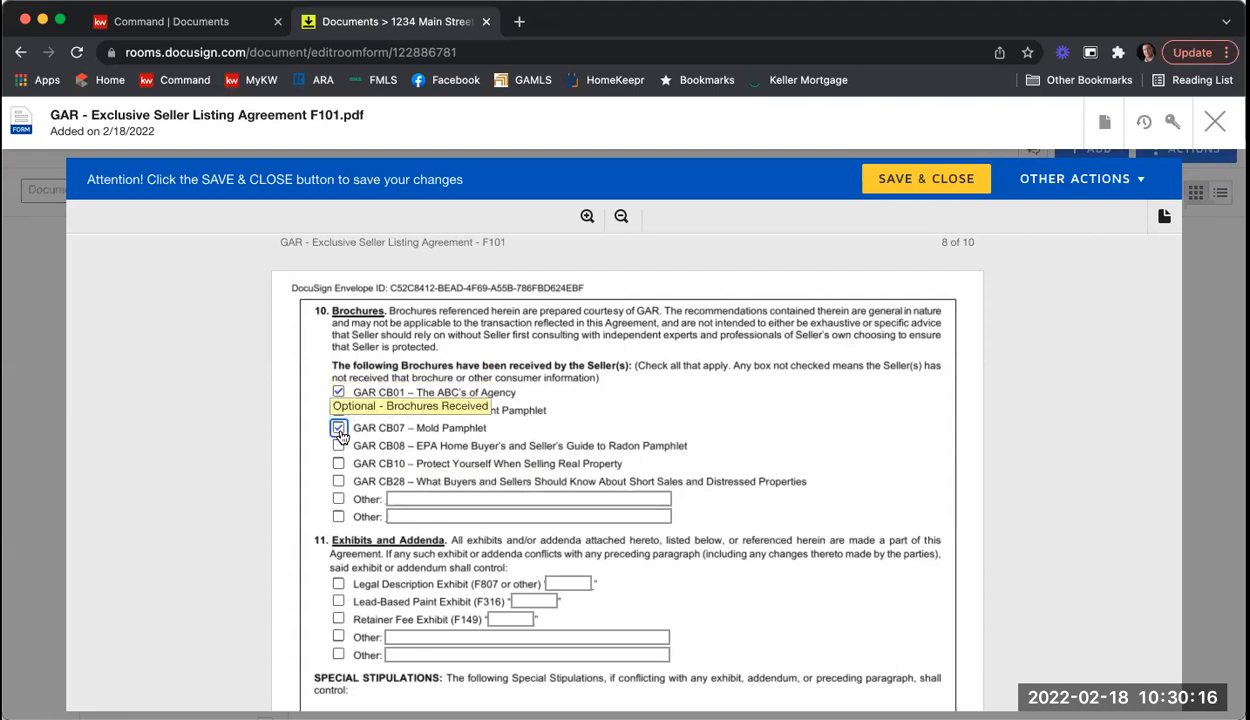
pyautogui.click(339, 464)
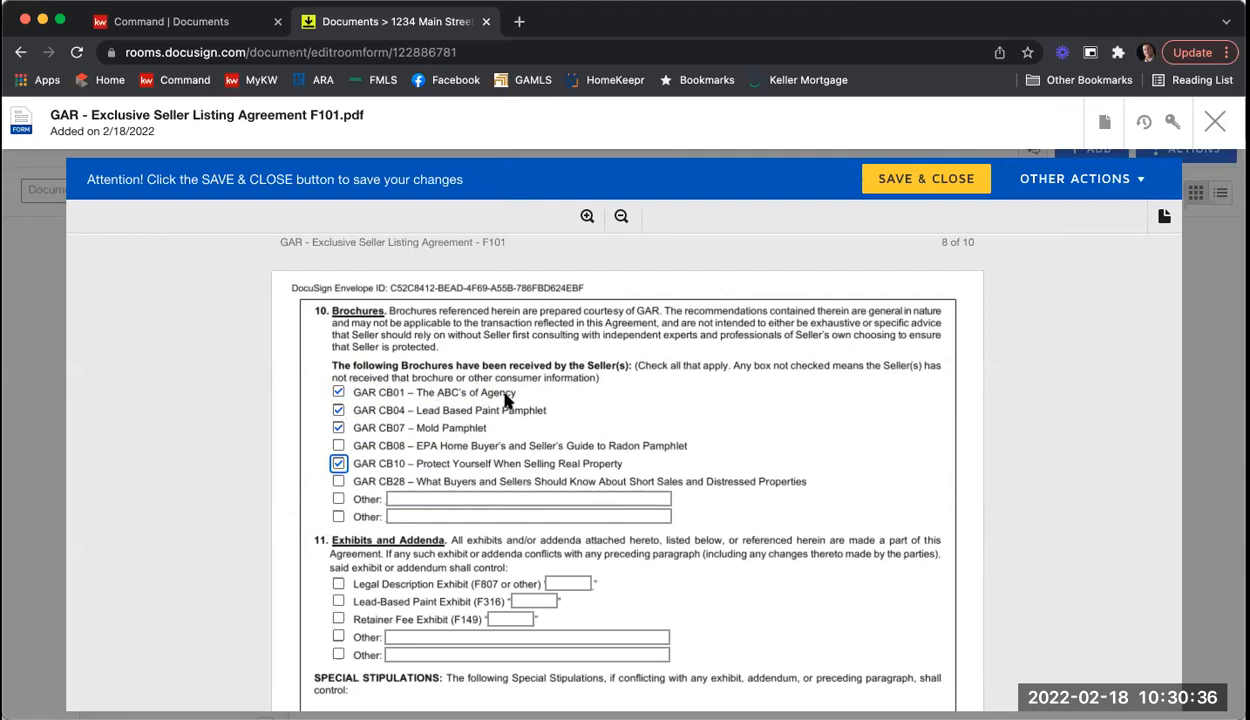
pyautogui.scroll(-2, 548, 385)
pyautogui.scroll(-1, 562, 400)
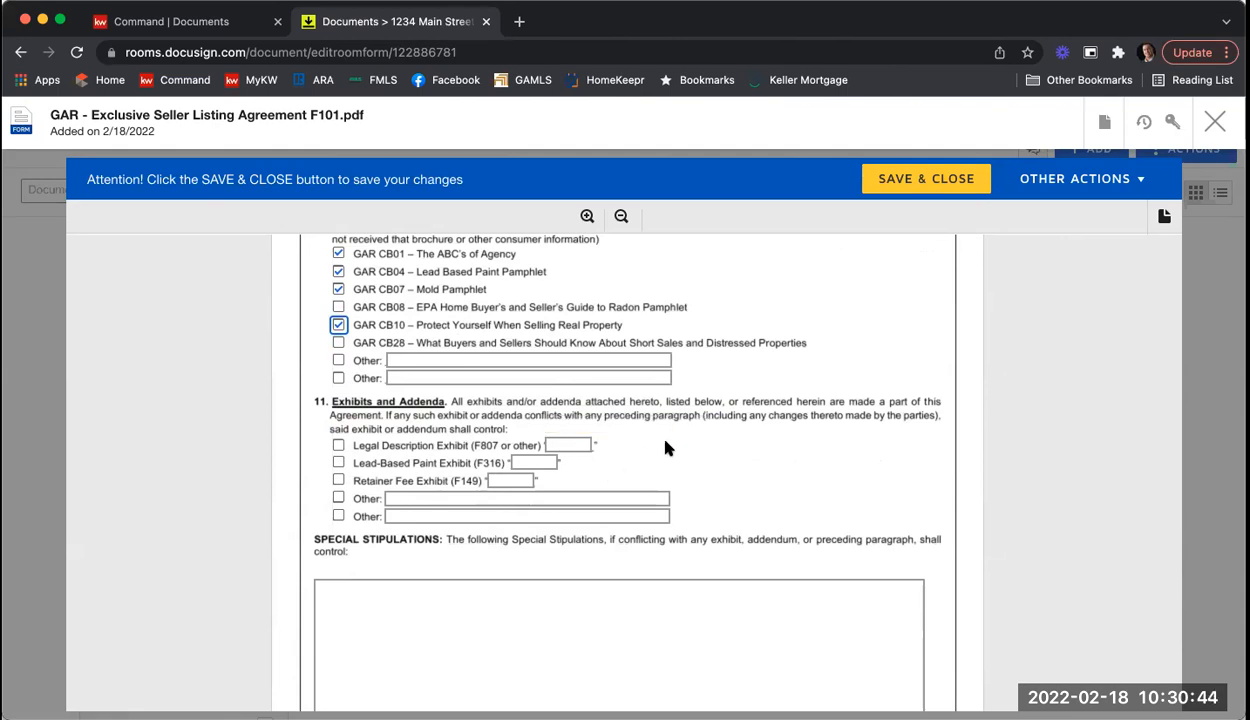
pyautogui.scroll(-4, 665, 448)
# Step: Type 'You can start typing any stipulation you would like.' and 'Add as many as you can here.' as stipulations
pyautogui.click(584, 414)
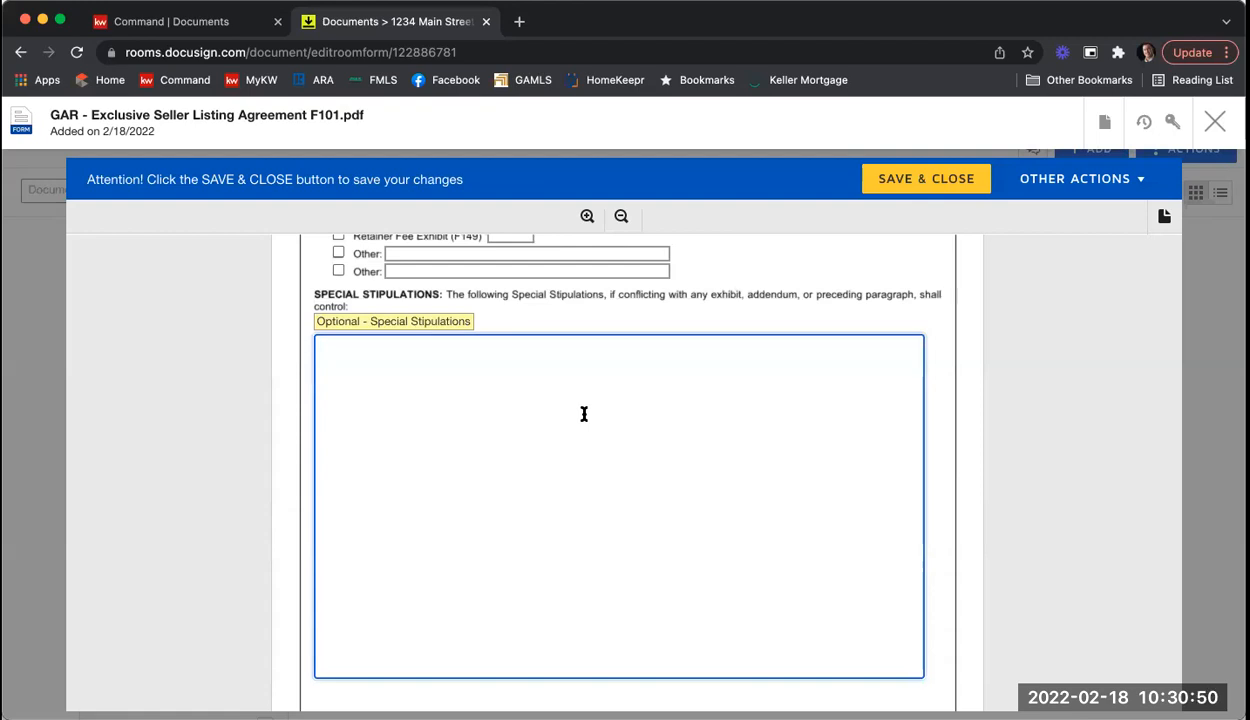
pyautogui.write('You can start typing any stipulation you would like.')
pyautogui.press('Return')
pyautogui.press('Return')
pyautogui.write('Add as many as you wou')
pyautogui.press('BackSpace')
pyautogui.press('BackSpace')
pyautogui.press('BackSpace')
pyautogui.write('can here.')
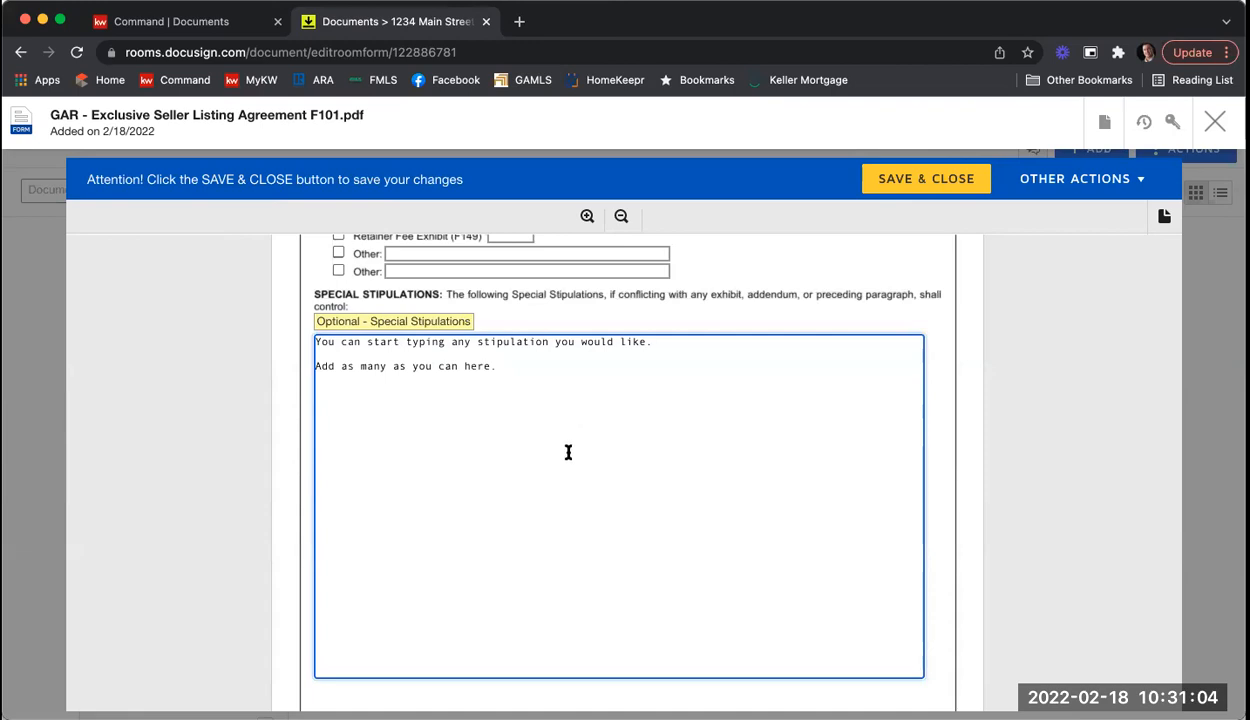
pyautogui.scroll(-1, 568, 442)
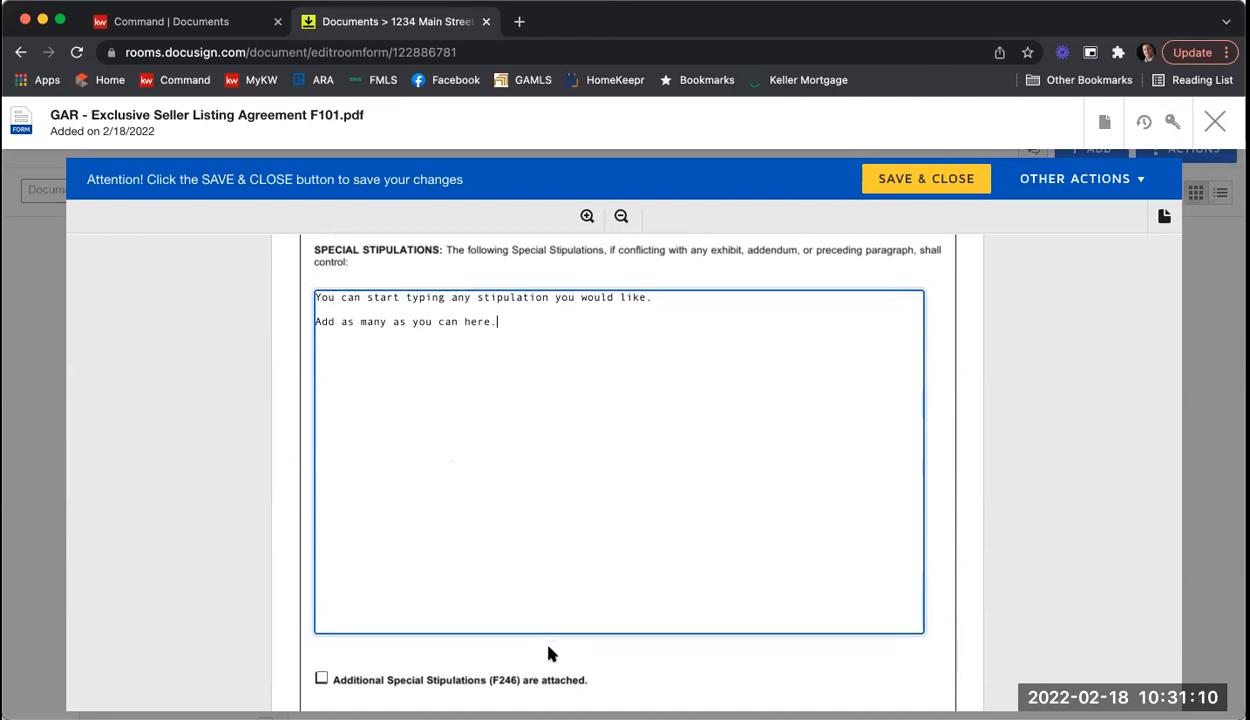
pyautogui.scroll(-1, 533, 630)
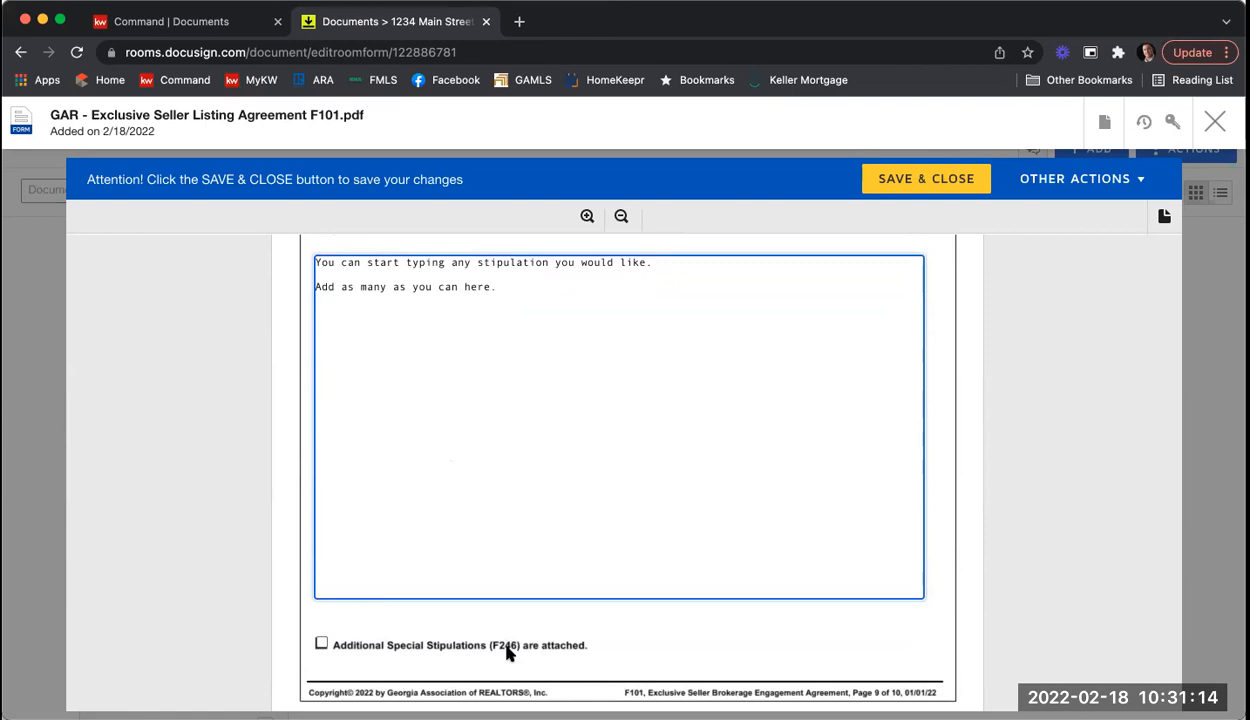
# Step: Mark Additional Special Stipulations (F246) as attached
pyautogui.click(321, 644)
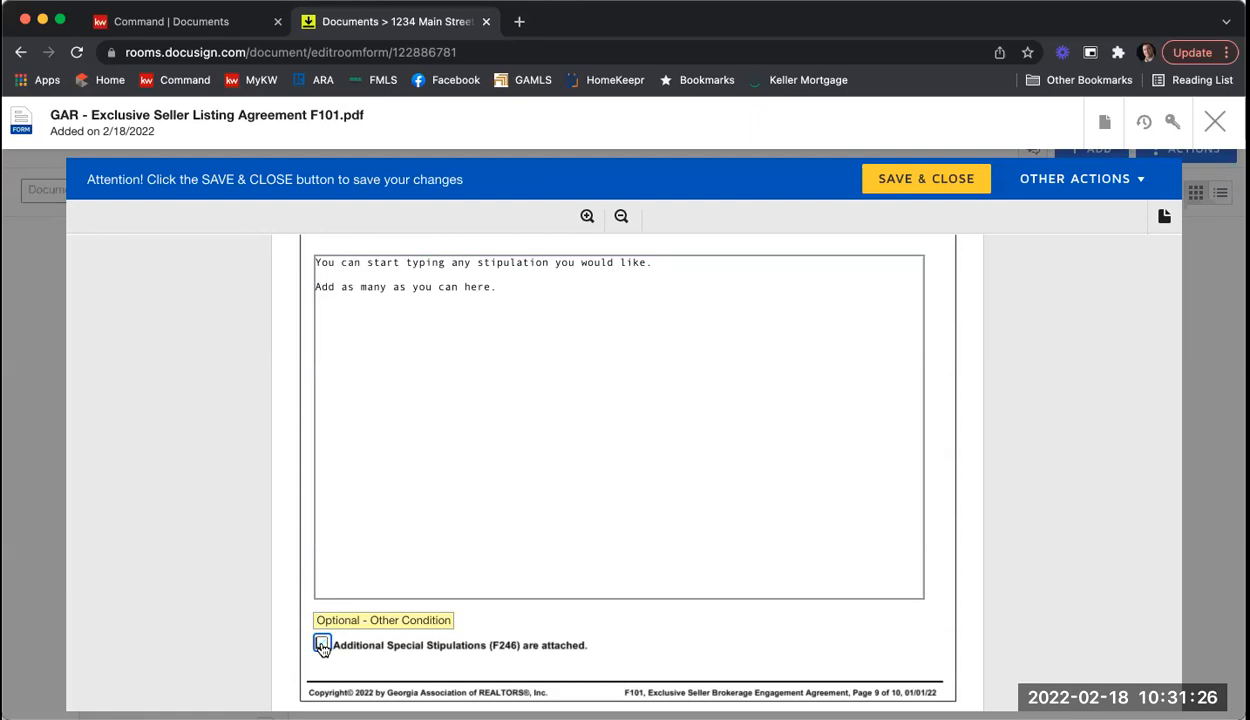
pyautogui.scroll(-3, 772, 423)
pyautogui.scroll(-5, 772, 423)
pyautogui.scroll(-2, 775, 427)
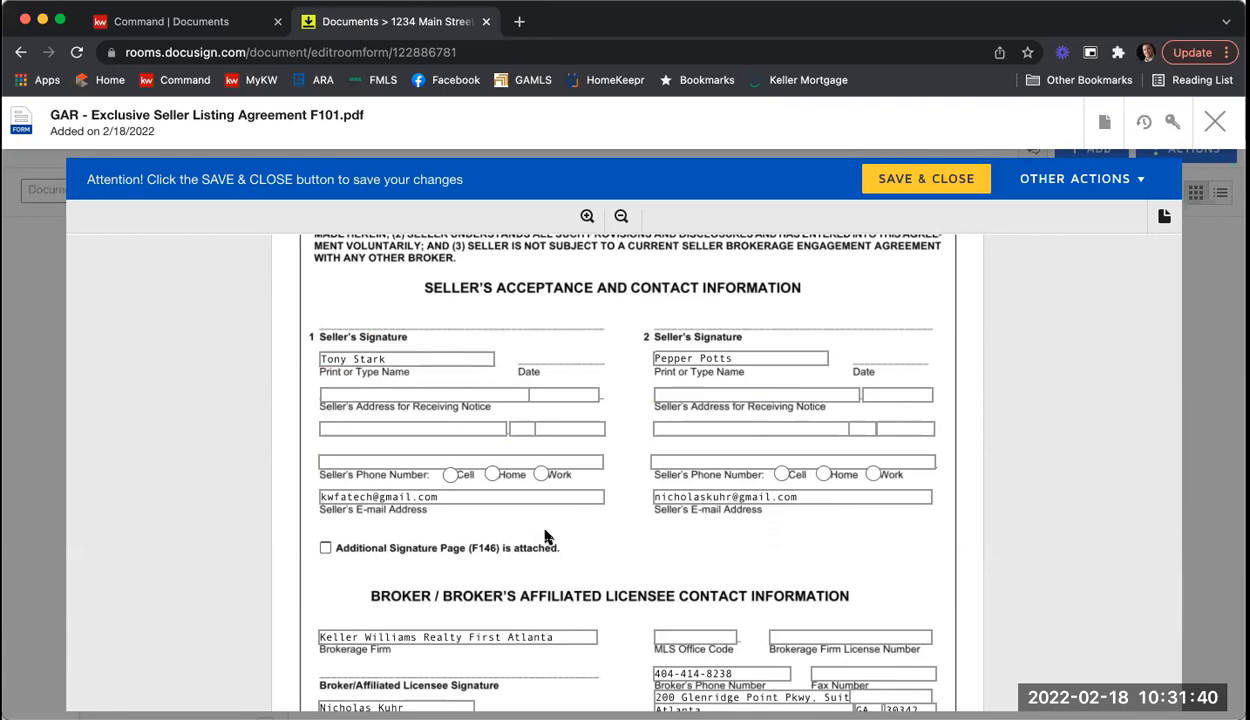
# Step: Enter MLS office code KWFA01, the firm license number, licensee phone, fax and GA license number
pyautogui.scroll(-4, 545, 537)
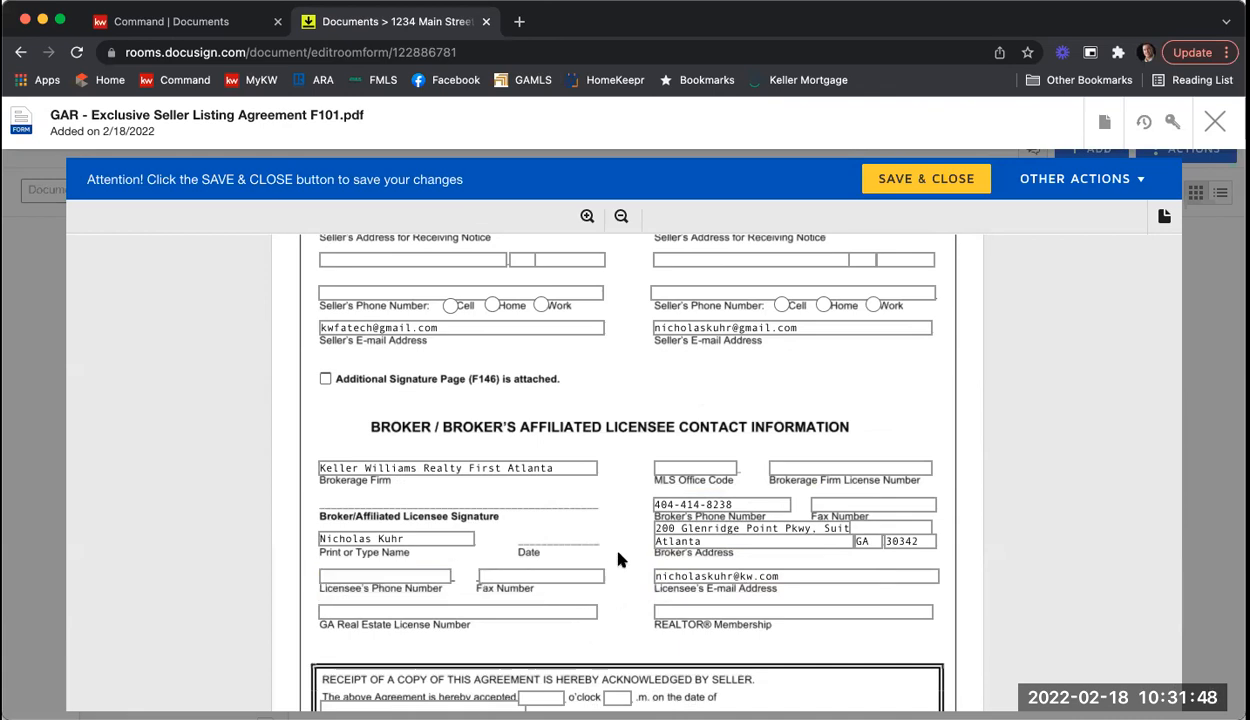
pyautogui.click(669, 473)
pyautogui.write('KWFA01')
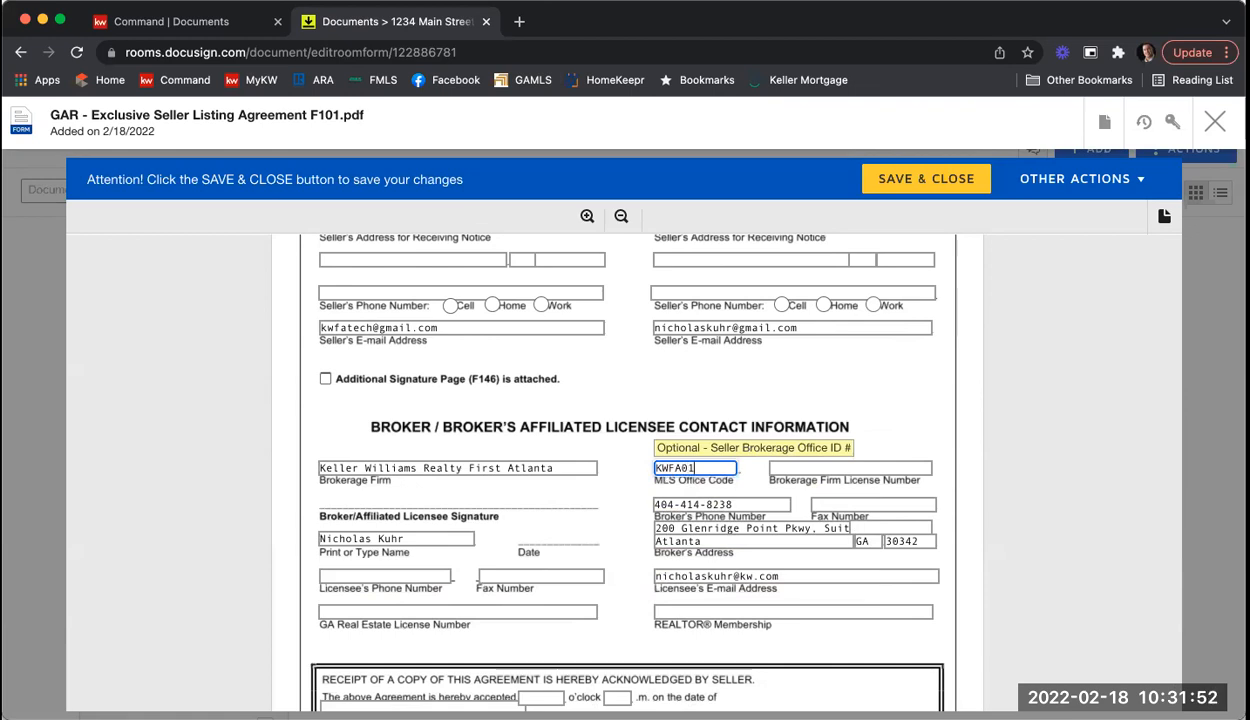
pyautogui.press('Tab')
pyautogui.write('H-3331')
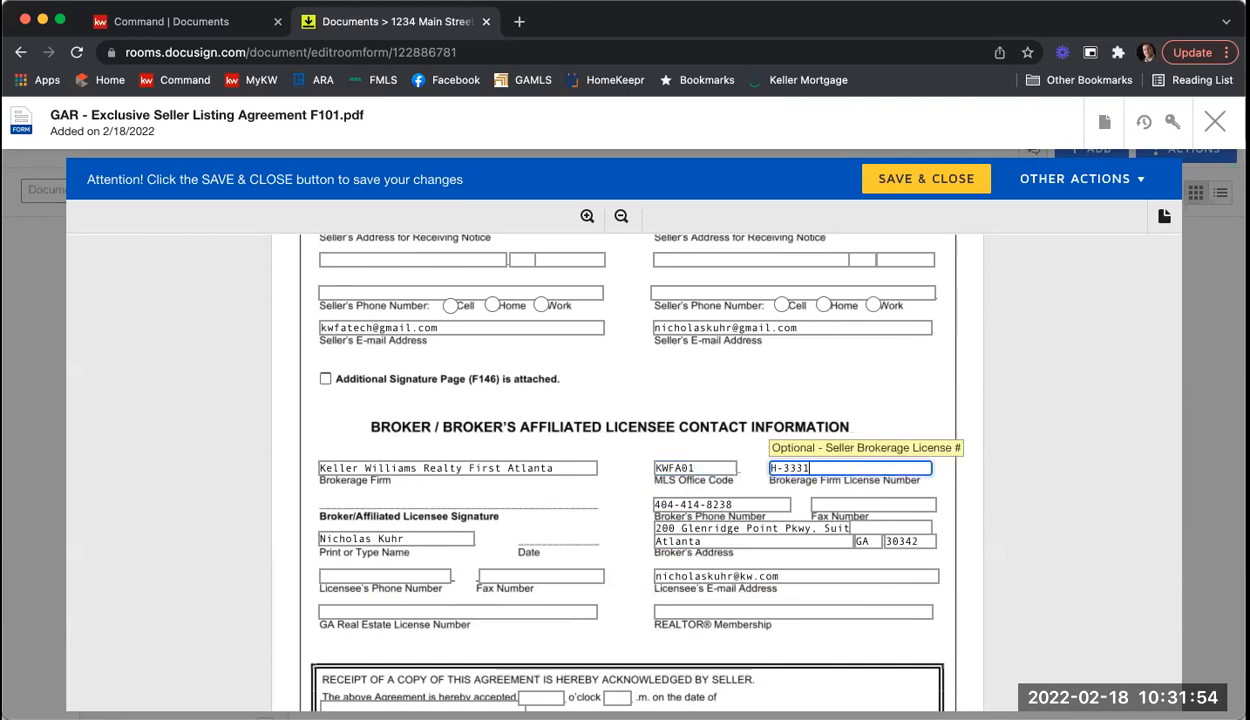
pyautogui.write('3')
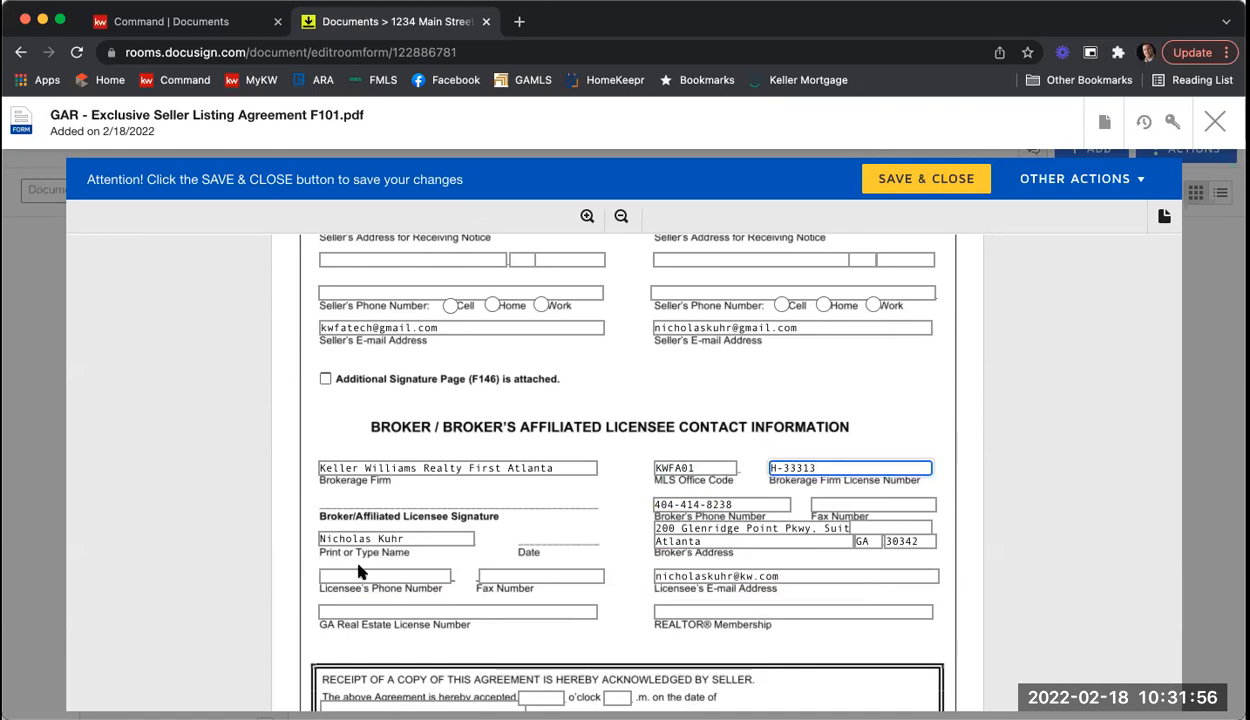
pyautogui.click(366, 576)
pyautogui.press('Tab')
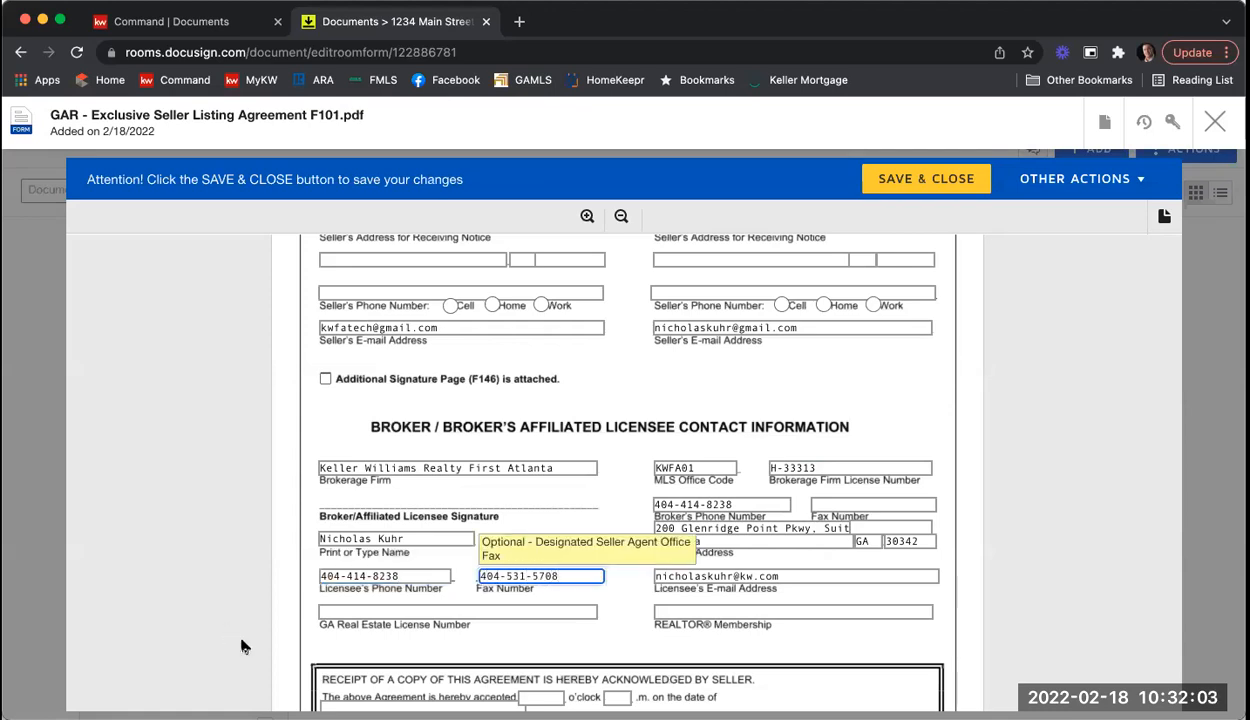
pyautogui.press('Tab')
pyautogui.write('379')
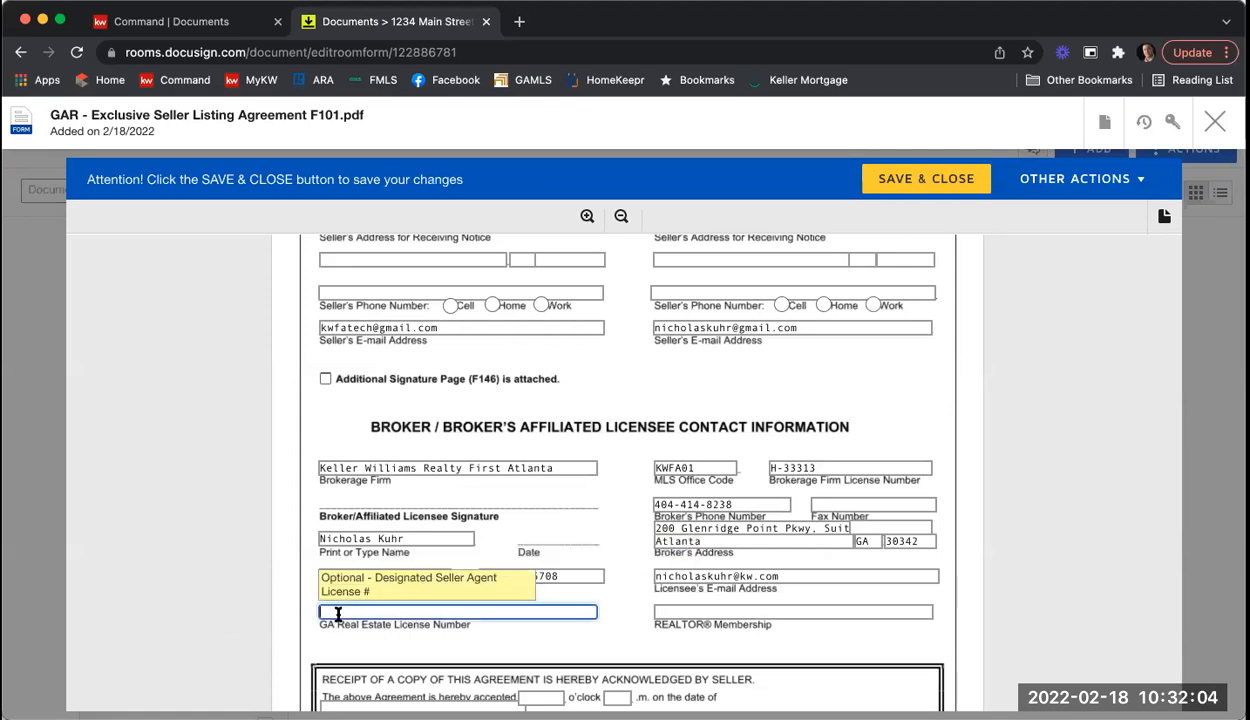
pyautogui.write('844')
# Step: Set REALTOR membership to Atlanta and enter the broker's fax number
pyautogui.click(706, 610)
pyautogui.write('Atl;amn')
pyautogui.write('ta')
pyautogui.press('BackSpace')
pyautogui.press('BackSpace')
pyautogui.write('anta')
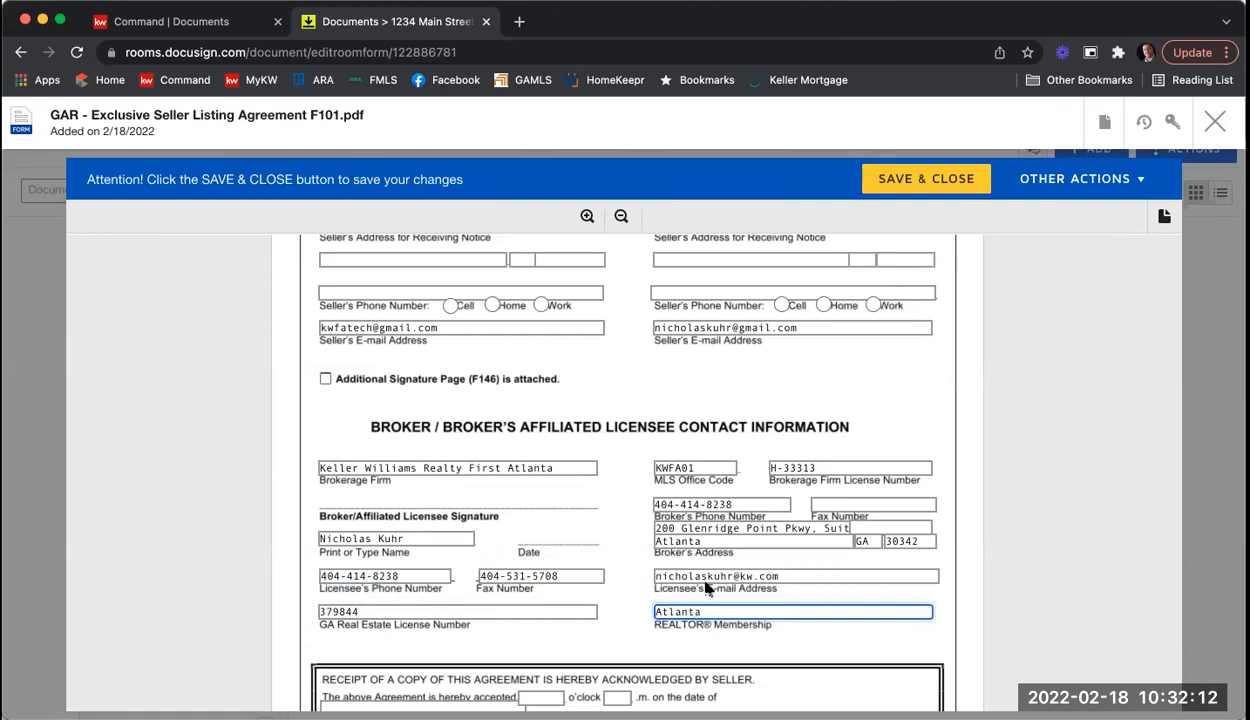
pyautogui.click(852, 503)
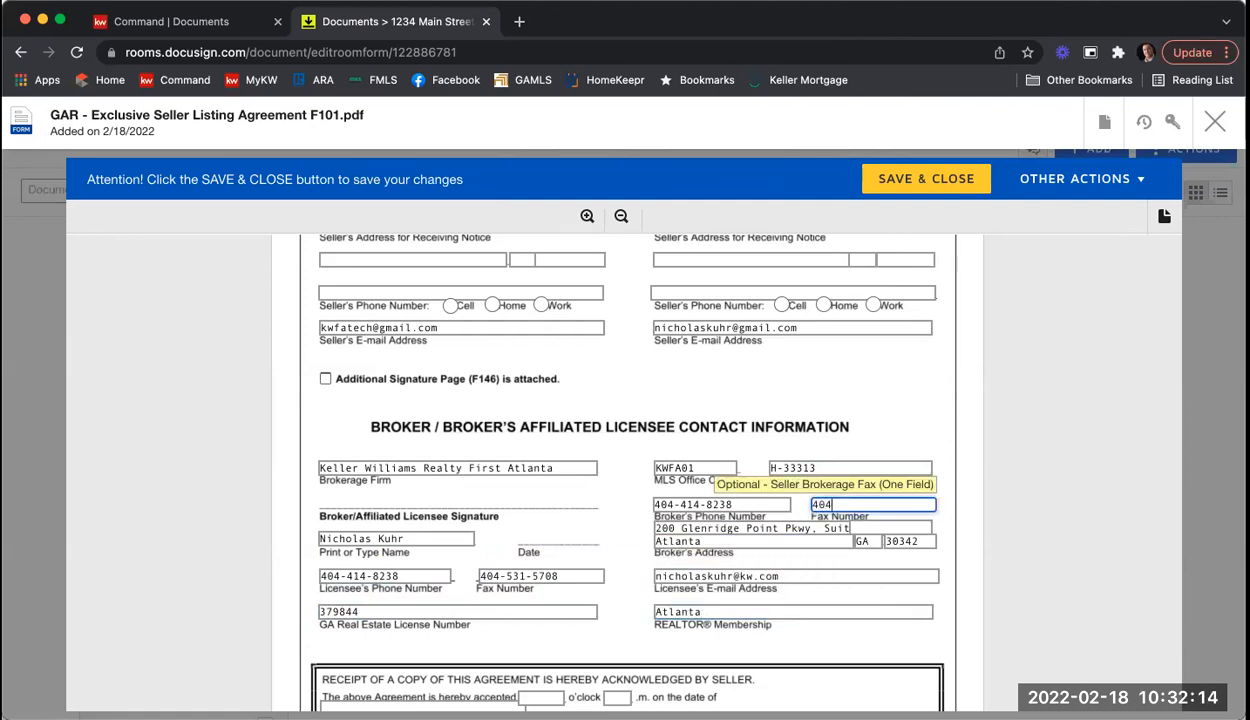
pyautogui.click(995, 430)
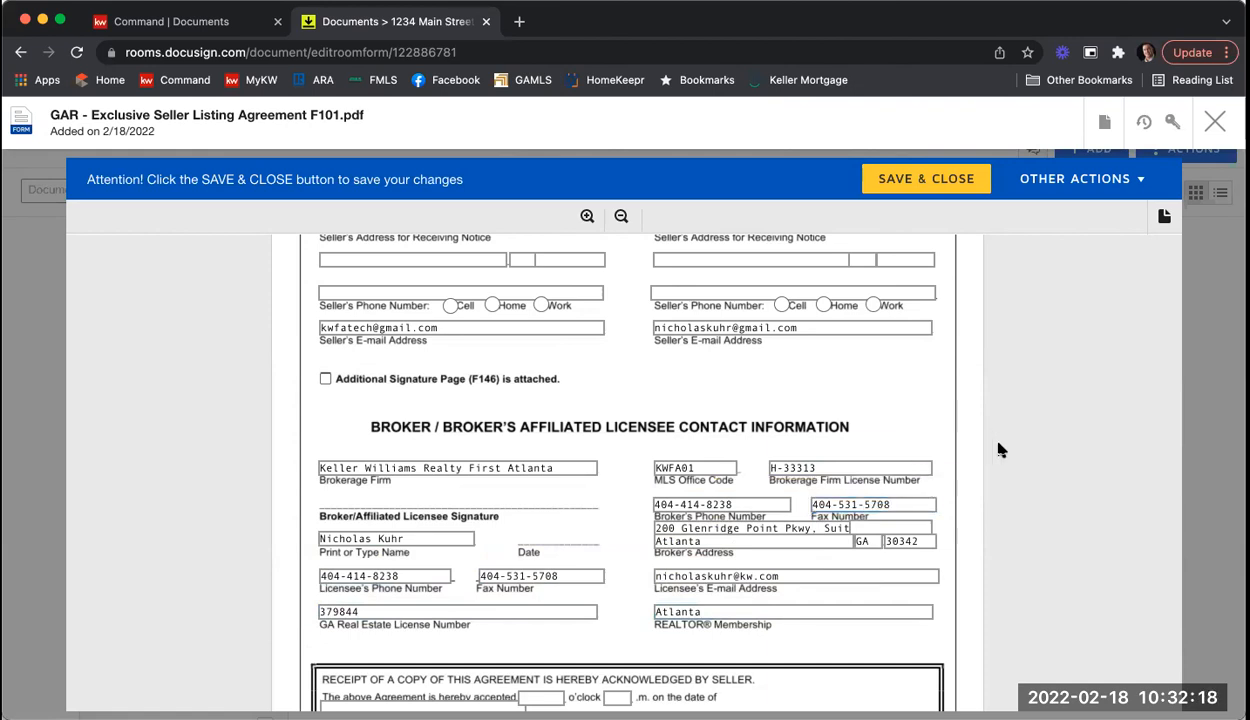
pyautogui.scroll(1, 1000, 446)
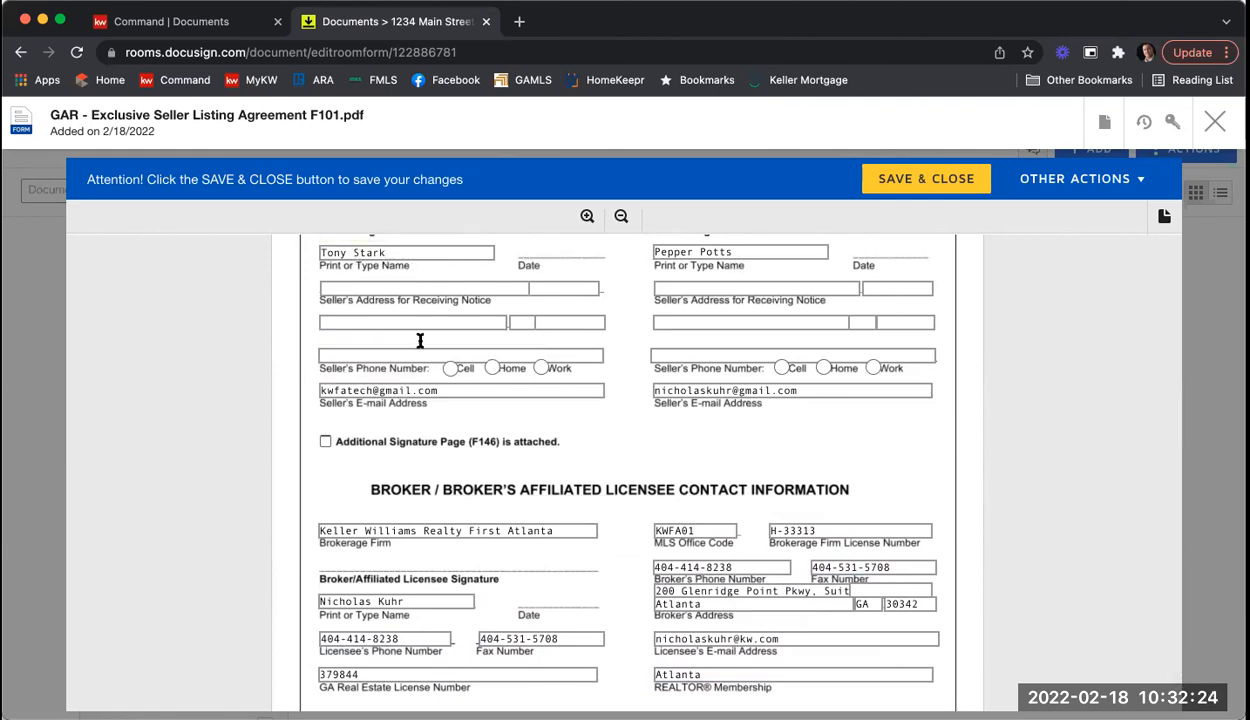
pyautogui.click(447, 390)
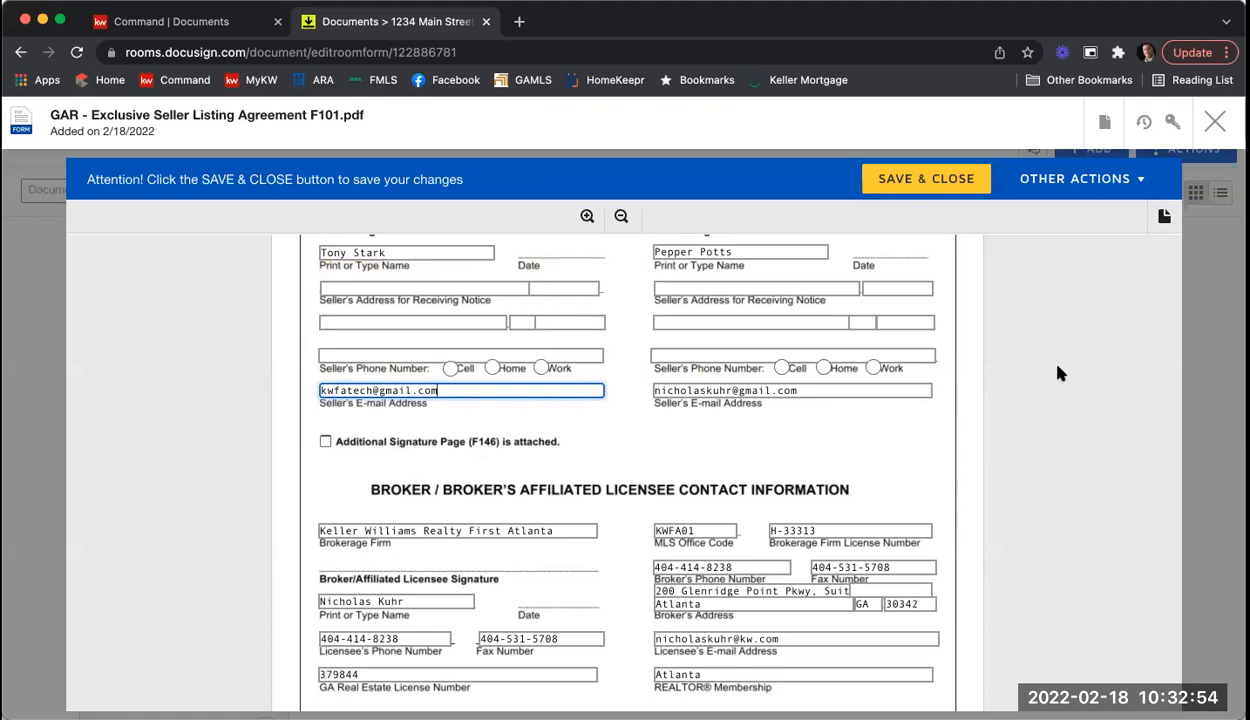
pyautogui.scroll(-5, 1060, 373)
pyautogui.scroll(-3, 1060, 373)
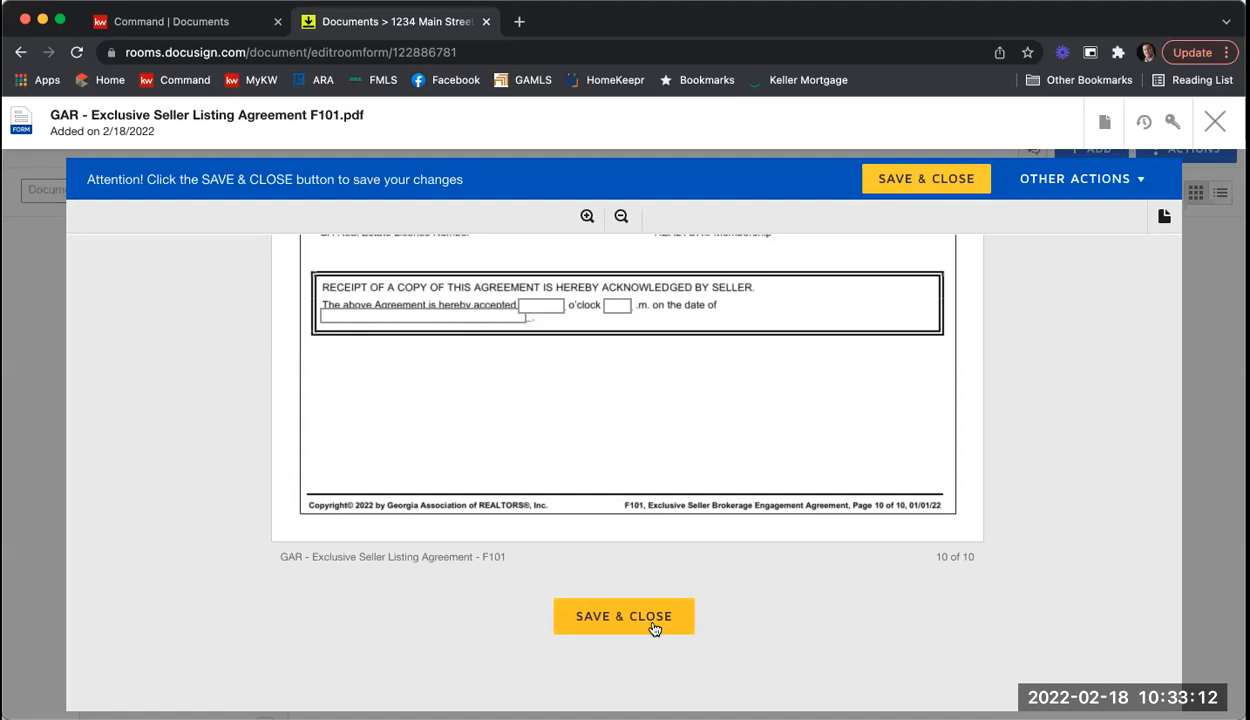
pyautogui.scroll(5, 745, 598)
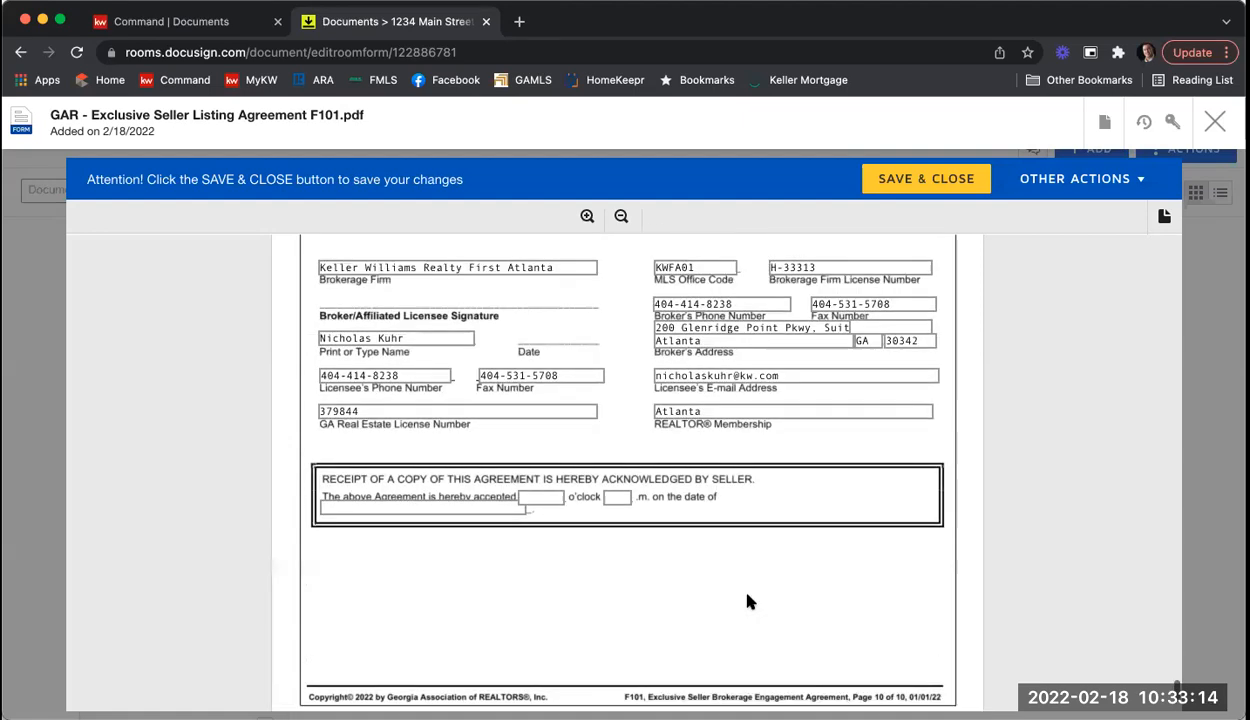
pyautogui.scroll(4, 730, 590)
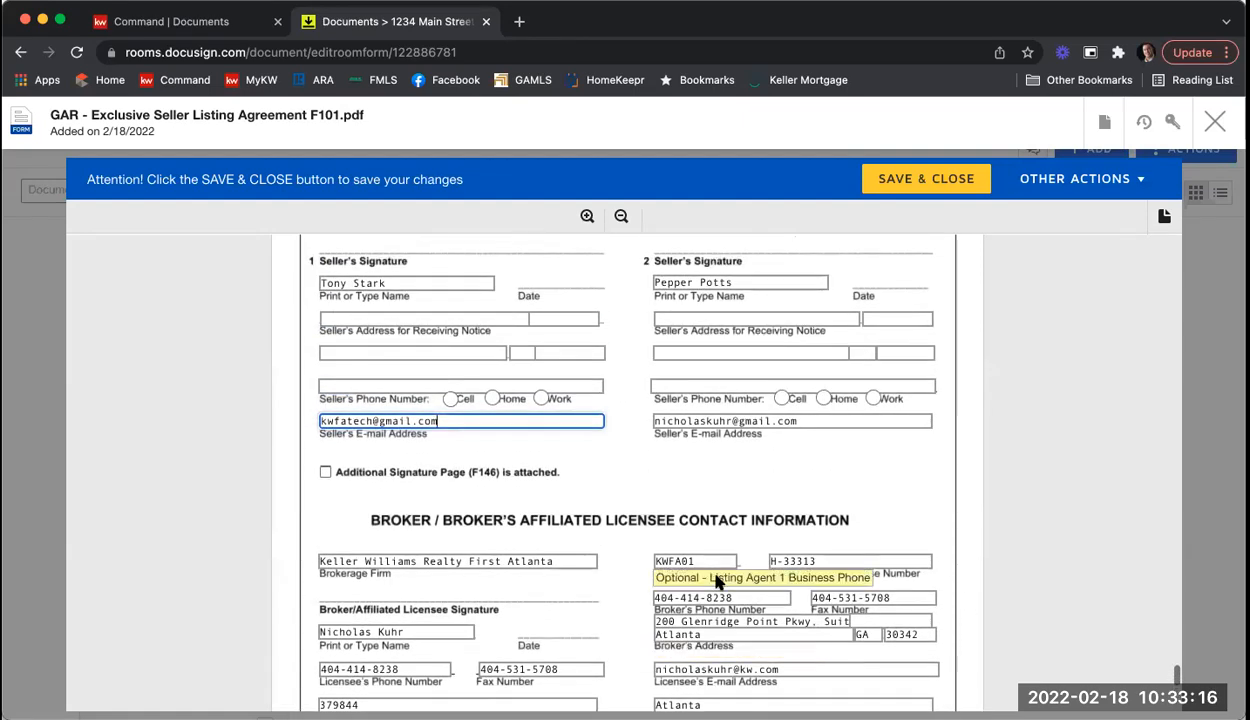
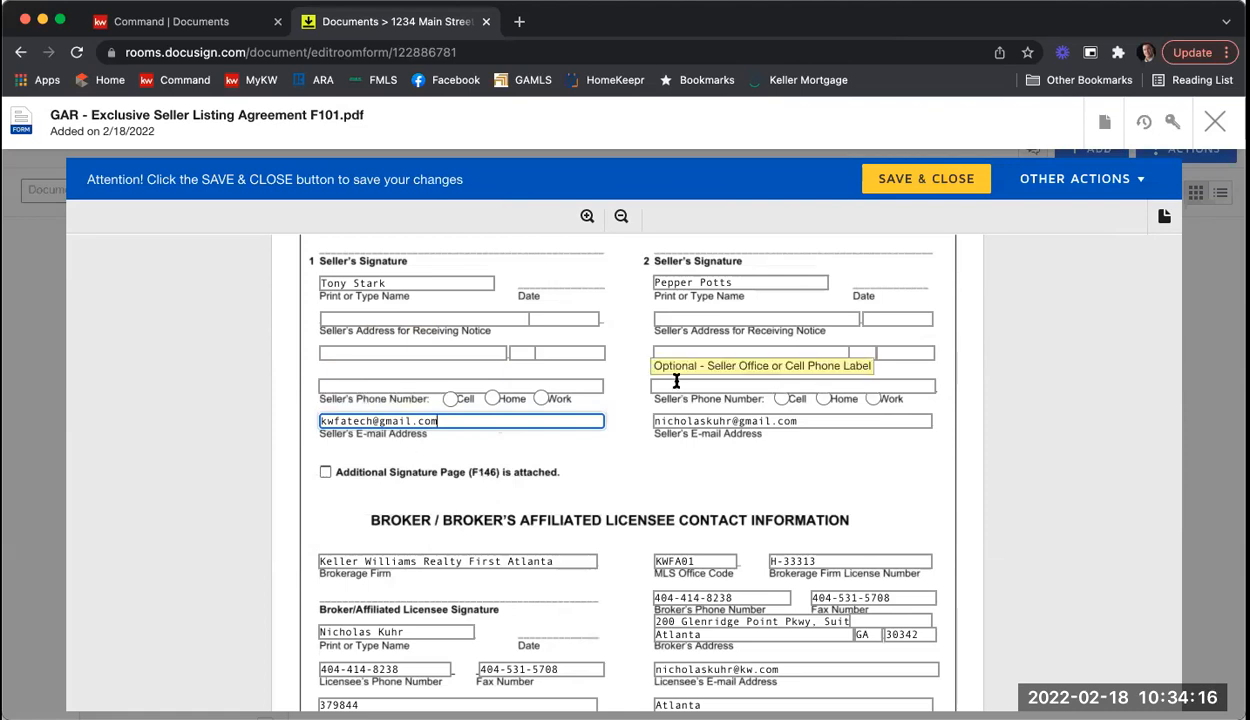
# Step: Scroll to the end of the F101 Exclusive Seller Listing Agreement, then save and close it
pyautogui.scroll(-5, 632, 325)
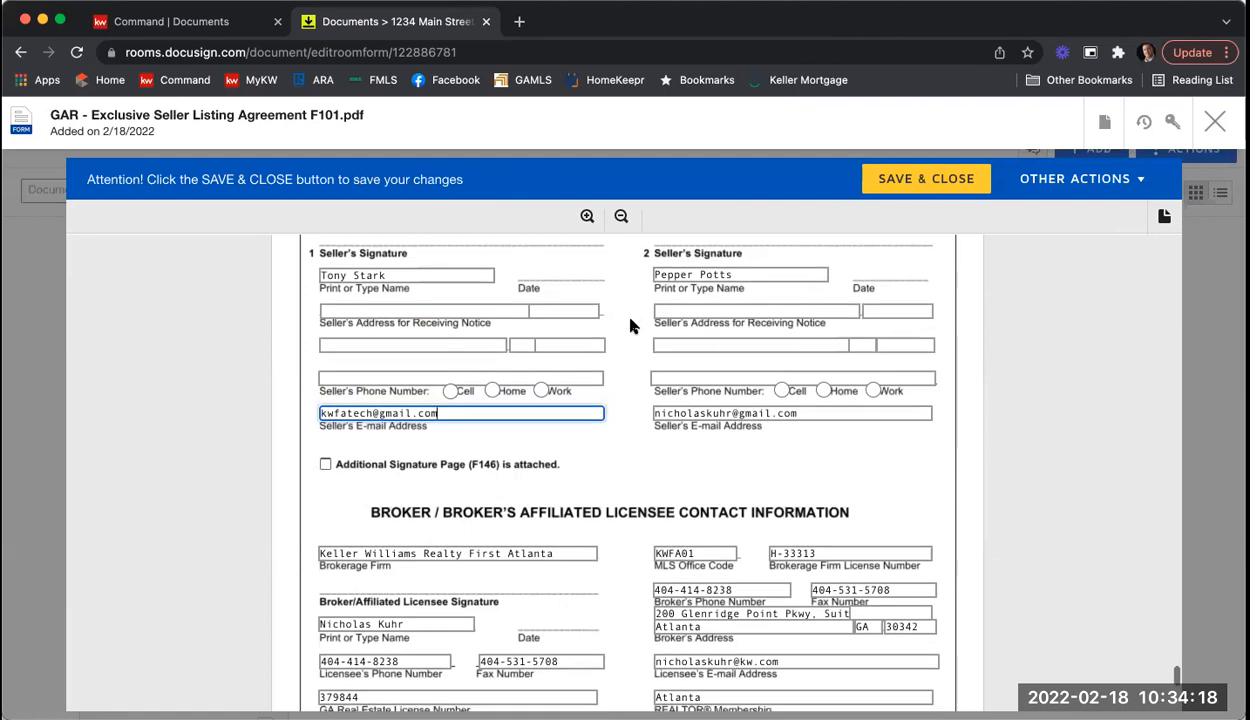
pyautogui.scroll(-3, 630, 322)
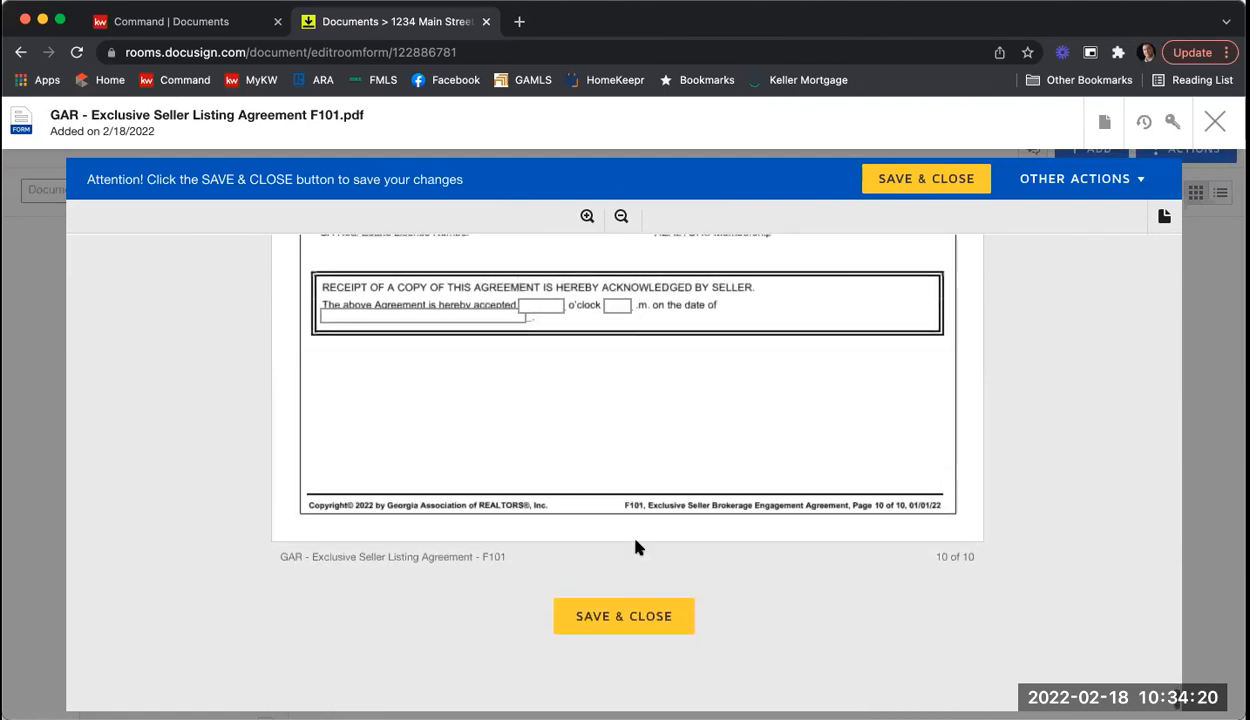
pyautogui.click(615, 621)
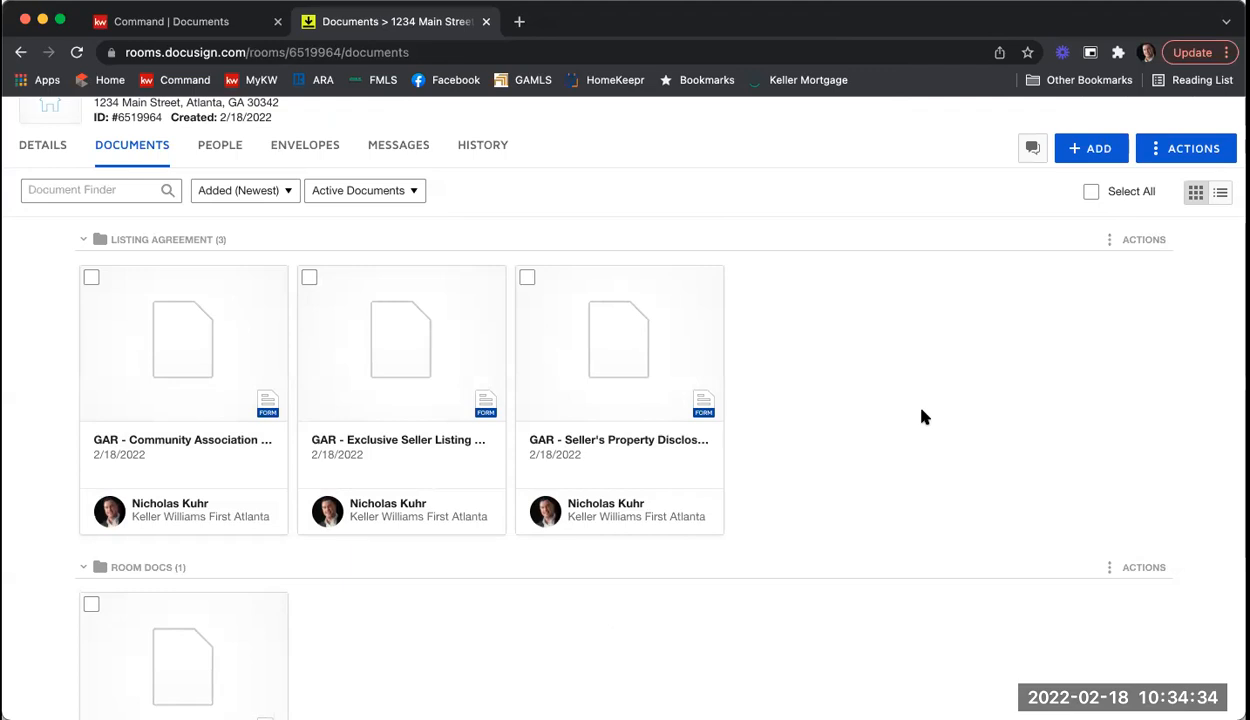
# Step: Open the GAR Seller's Property Disclosure Statement (F301) and review its prefilled 1234 Main Street address section
pyautogui.click(622, 341)
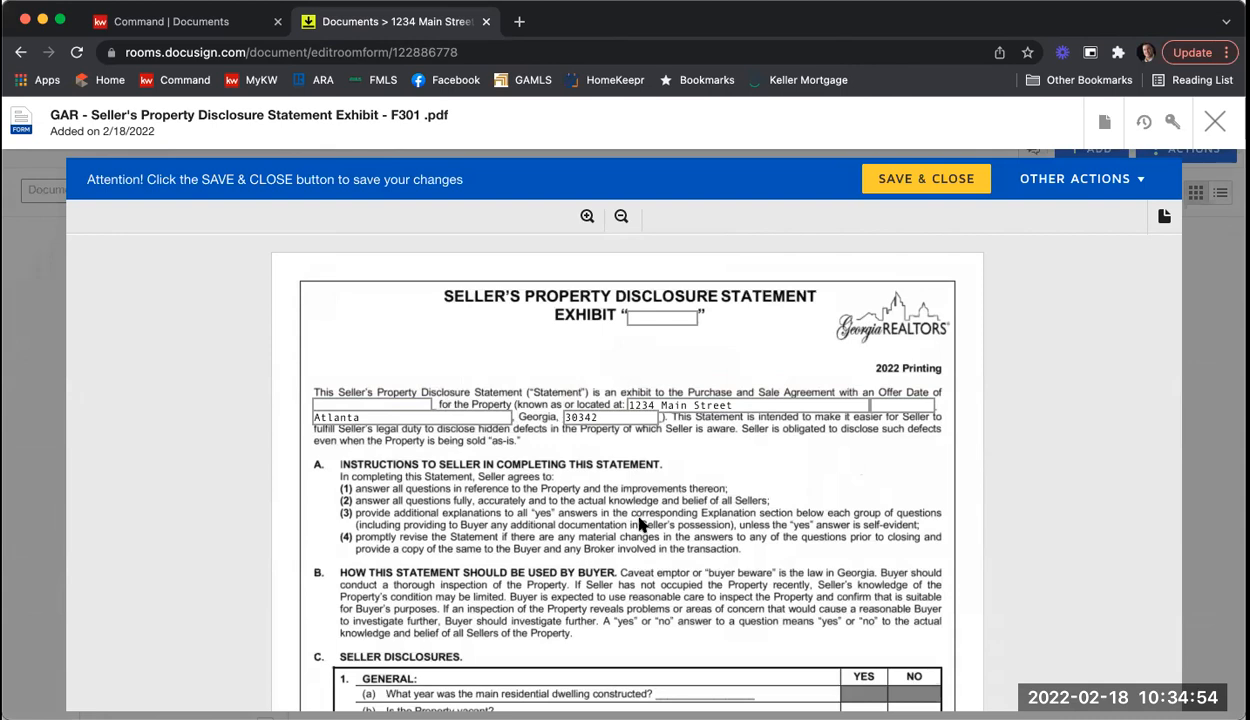
pyautogui.scroll(-3, 821, 514)
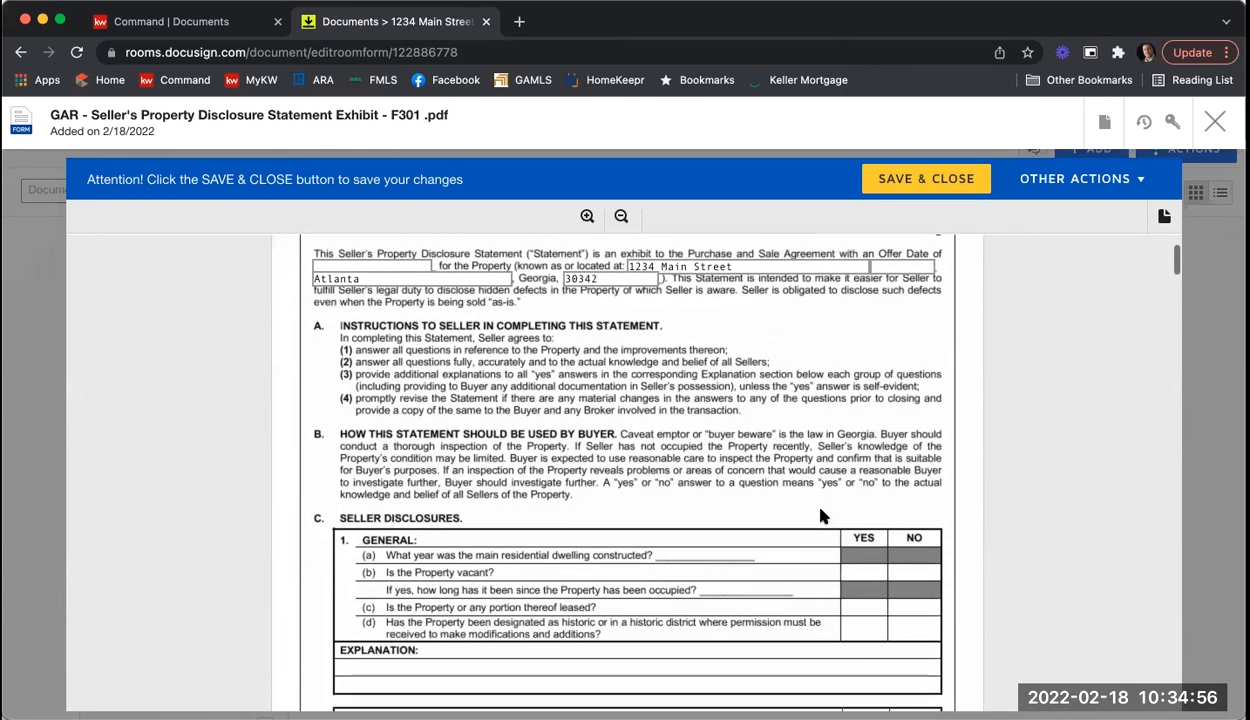
pyautogui.scroll(-2, 821, 514)
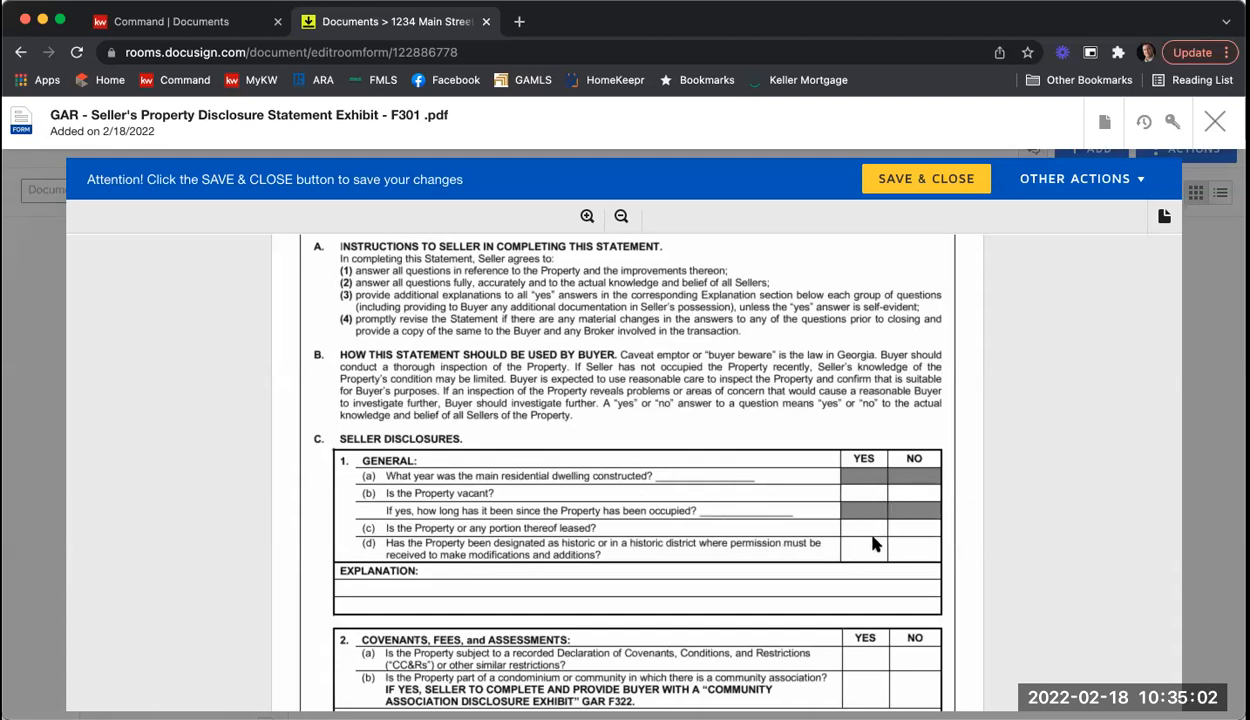
pyautogui.scroll(-1, 790, 525)
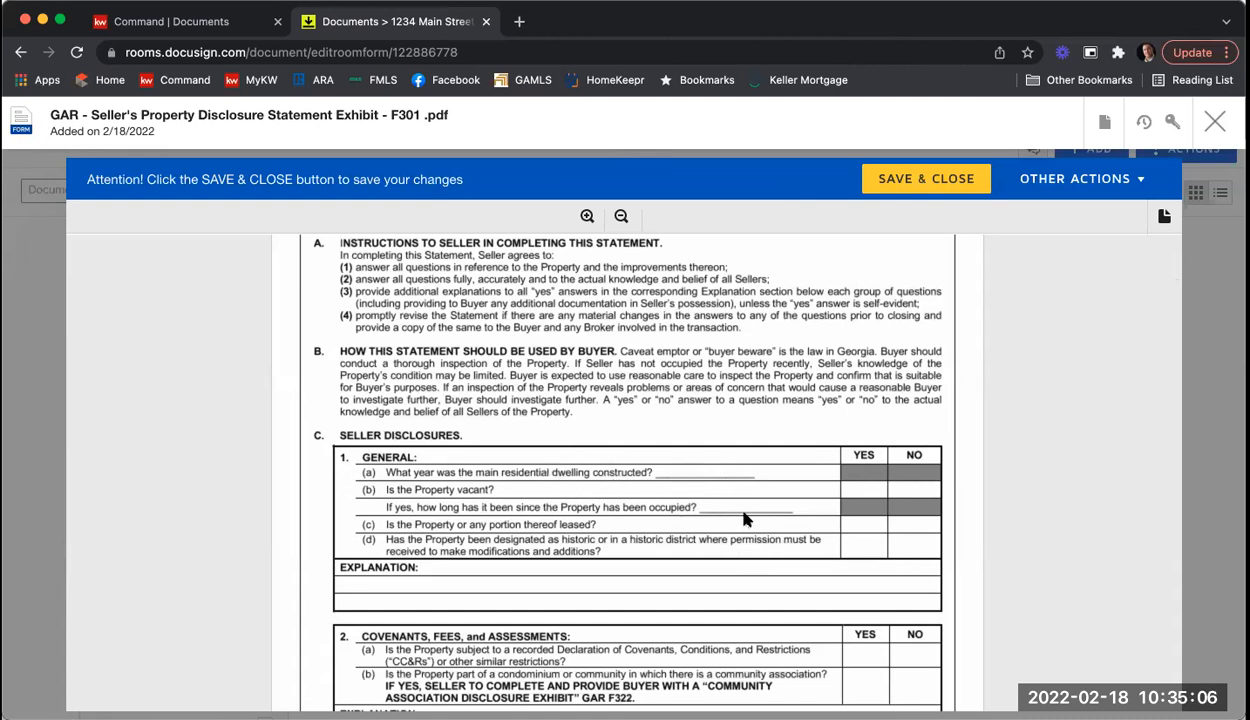
pyautogui.scroll(-3, 735, 512)
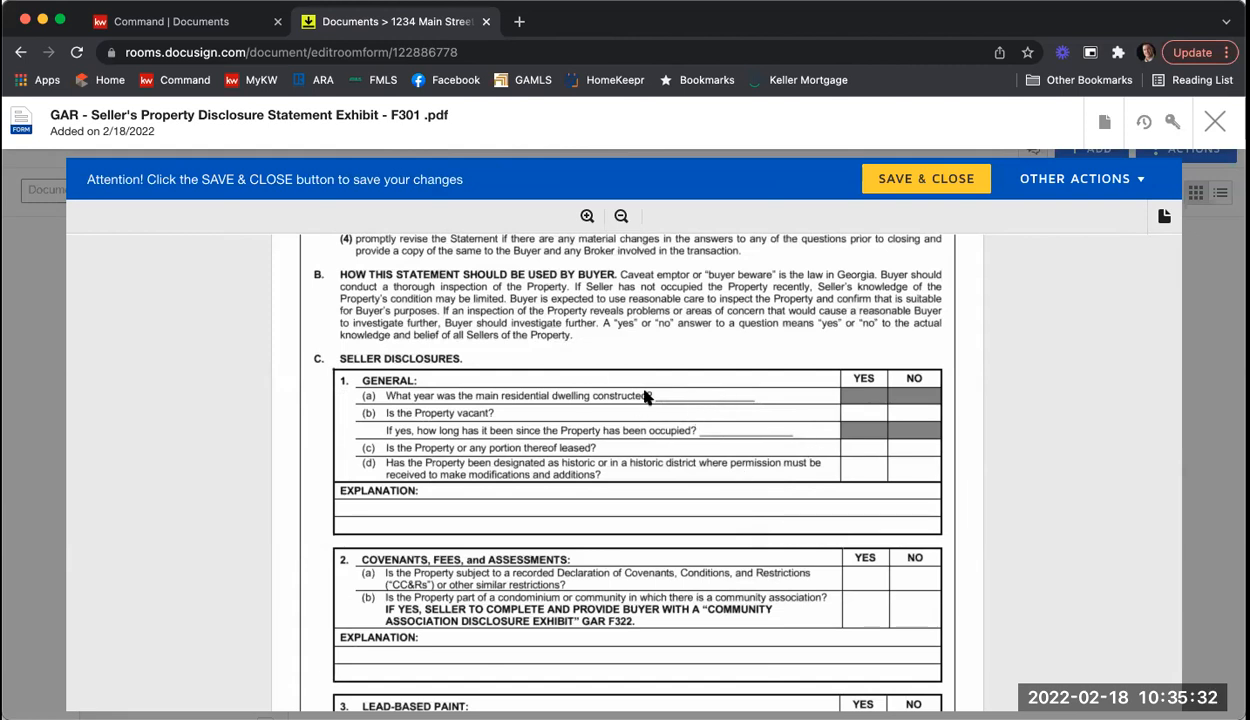
# Step: Review all 7 pages of the F301 disclosure, then save and close it
pyautogui.scroll(-1, 706, 450)
pyautogui.scroll(-5, 706, 450)
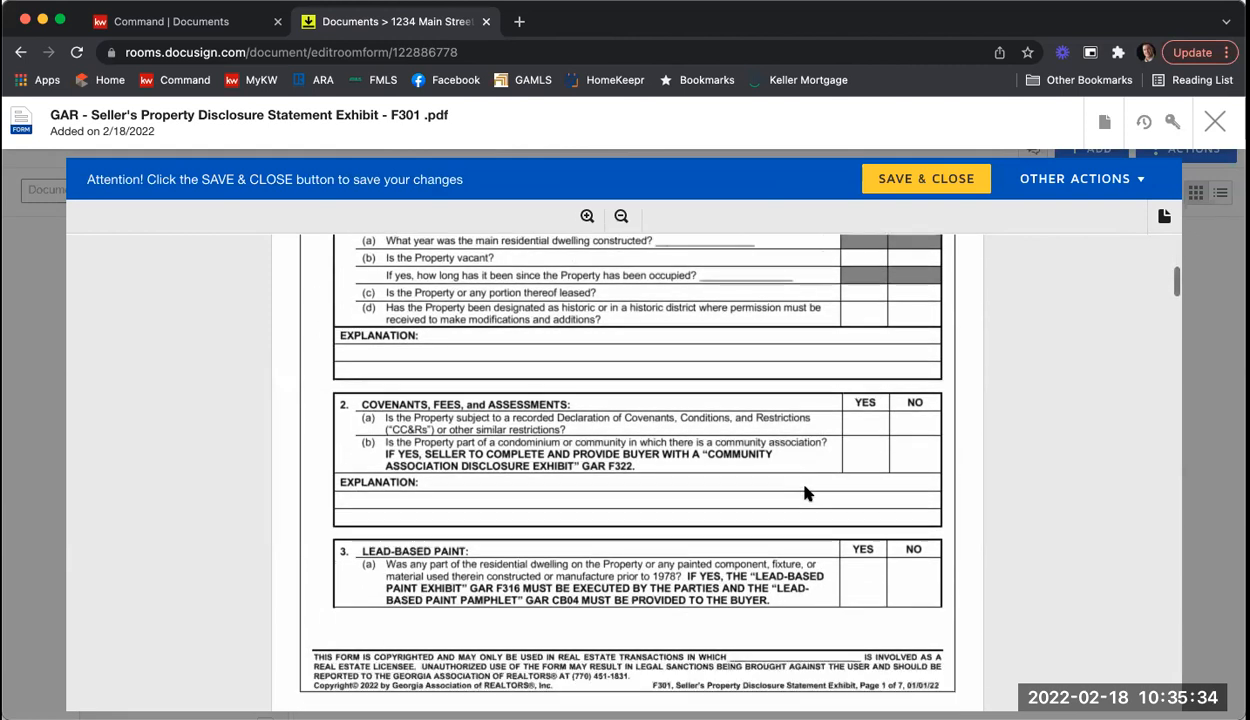
pyautogui.scroll(-5, 770, 486)
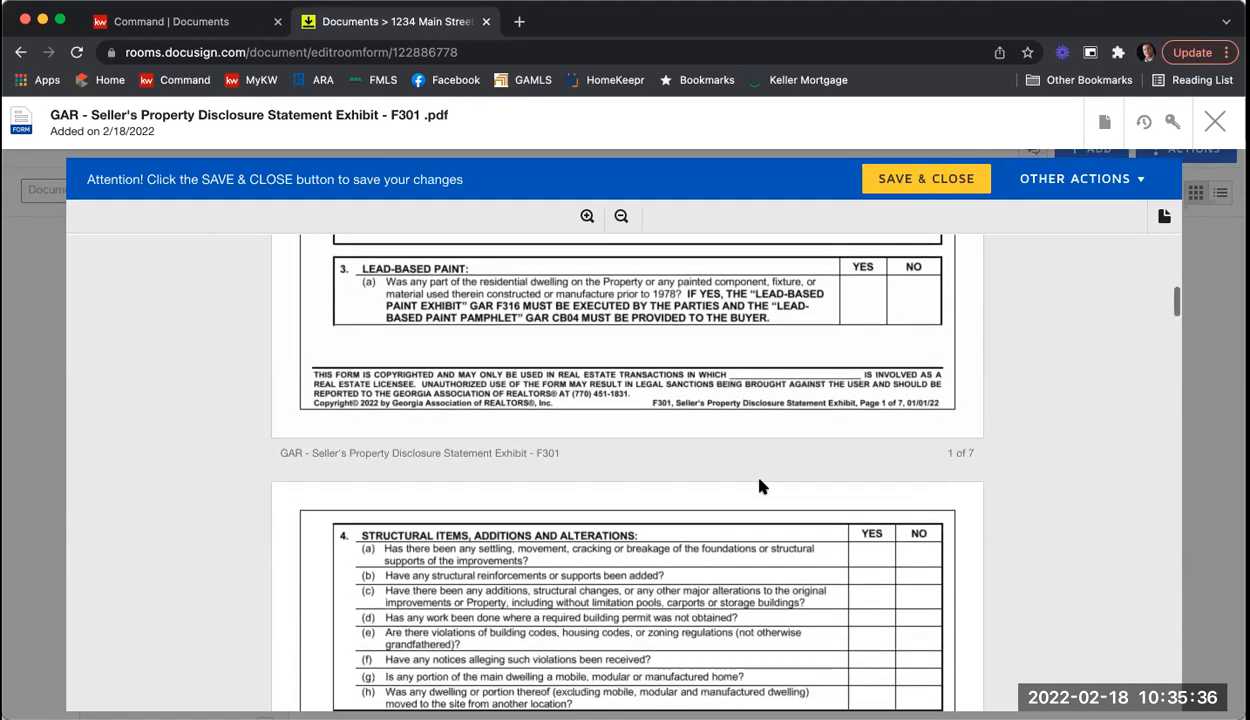
pyautogui.scroll(-5, 822, 410)
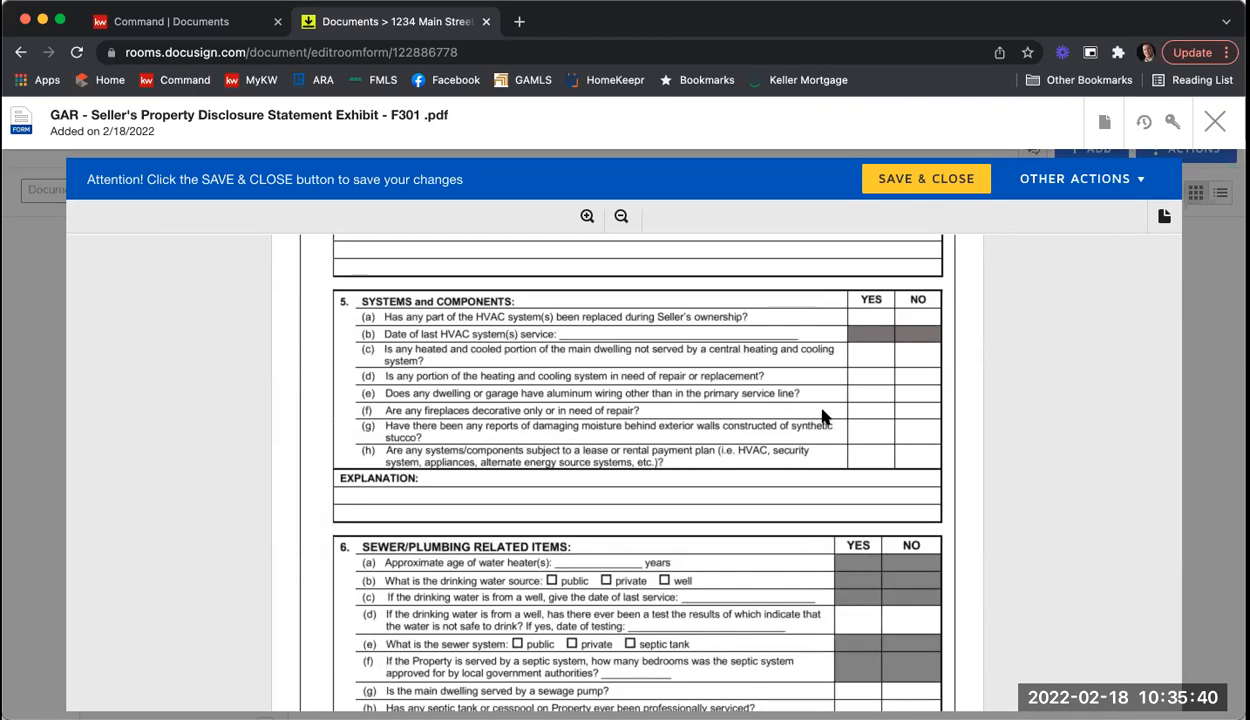
pyautogui.scroll(-5, 822, 416)
pyautogui.scroll(-10, 822, 416)
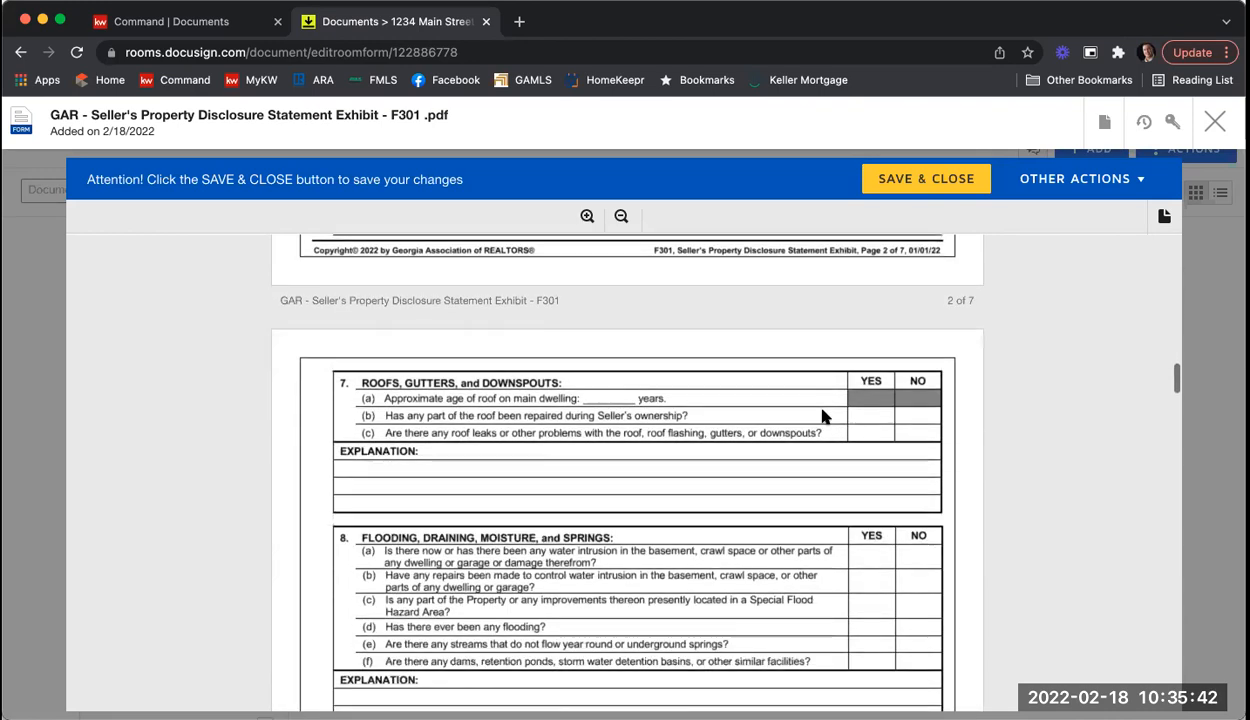
pyautogui.scroll(-1, 822, 418)
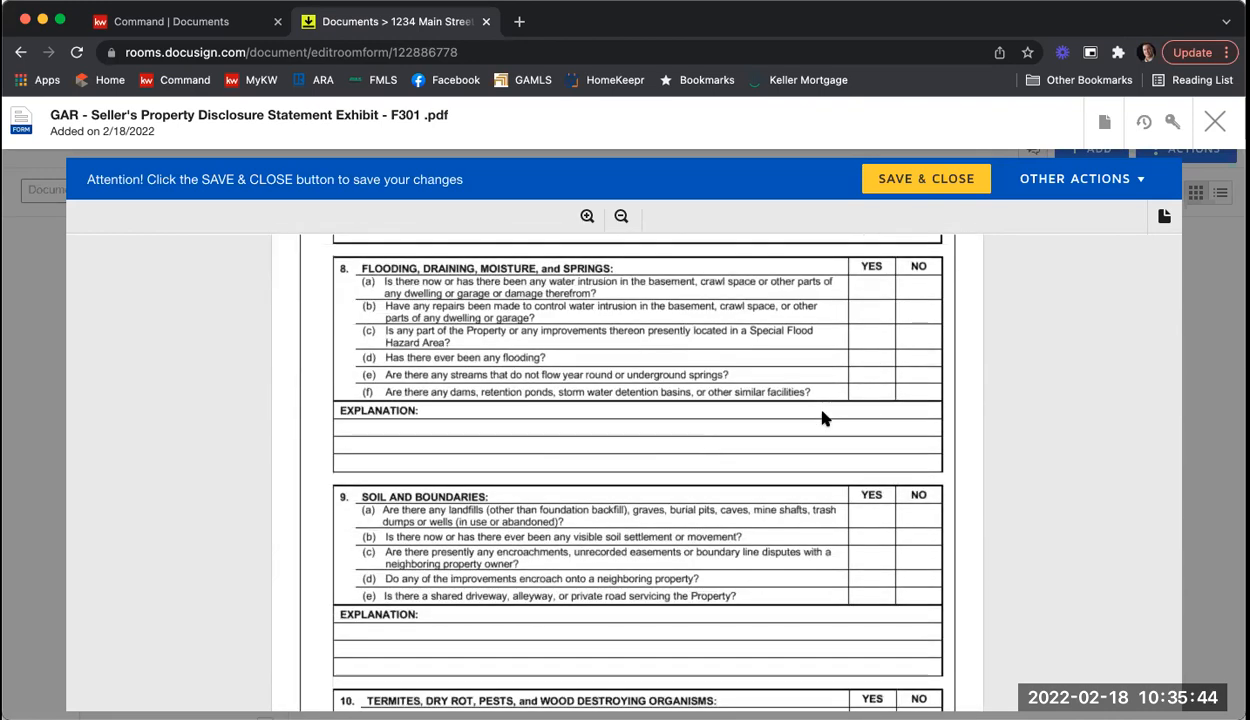
pyautogui.scroll(-4, 822, 416)
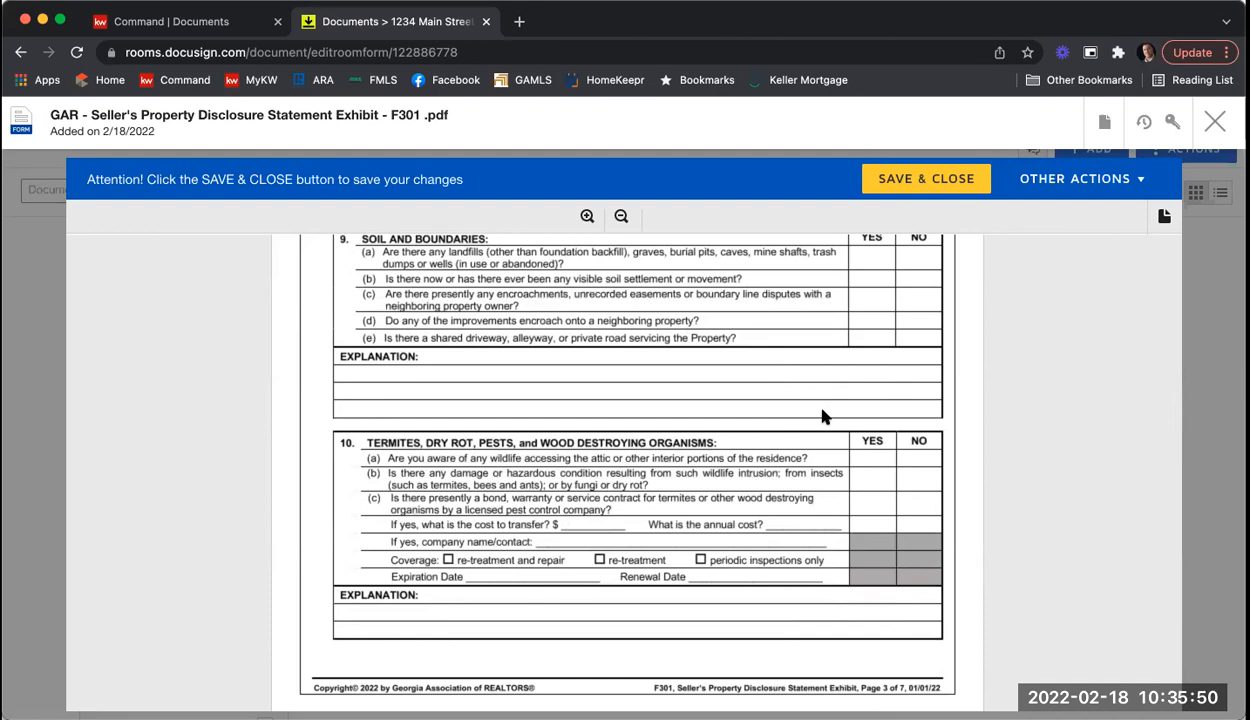
pyautogui.scroll(-4, 822, 416)
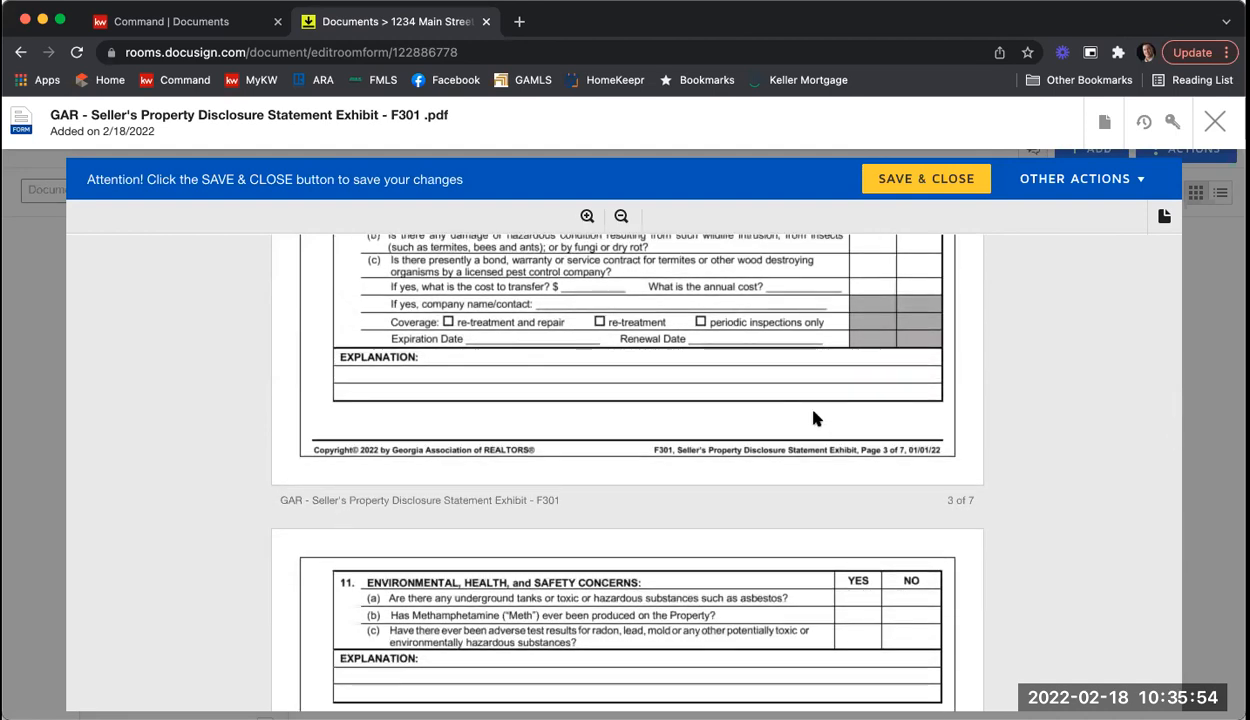
pyautogui.scroll(-5, 813, 418)
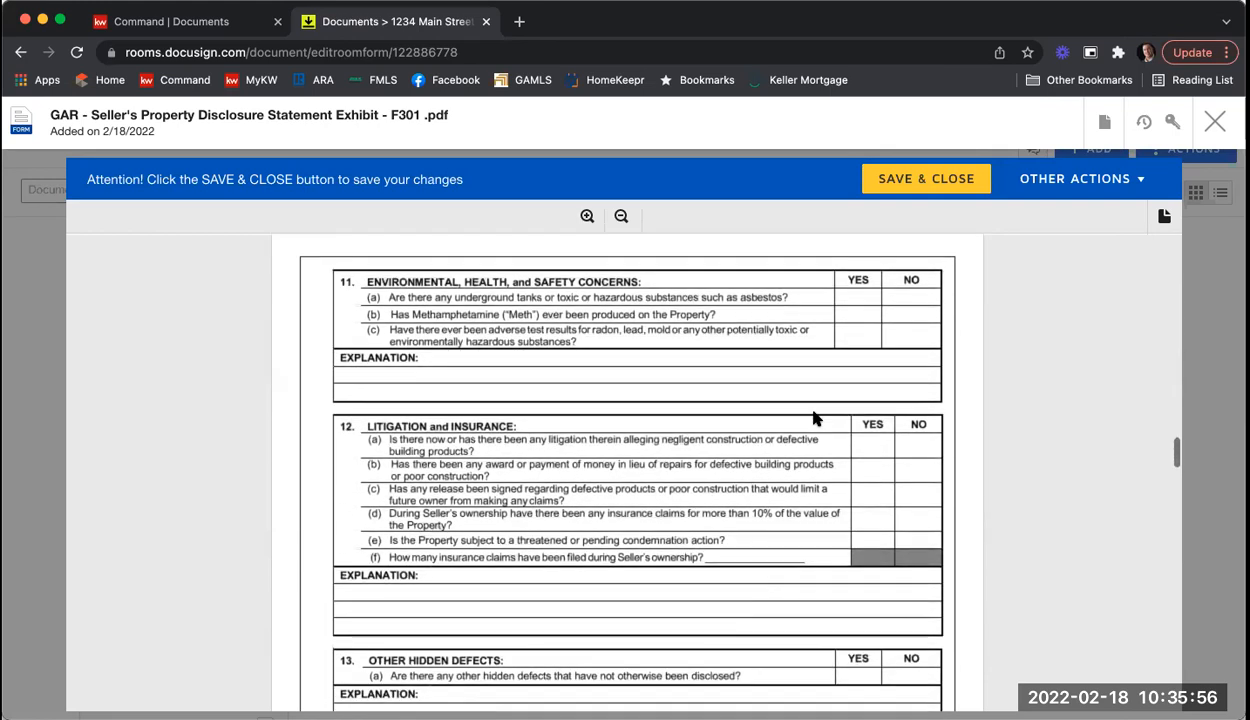
pyautogui.scroll(-7, 810, 390)
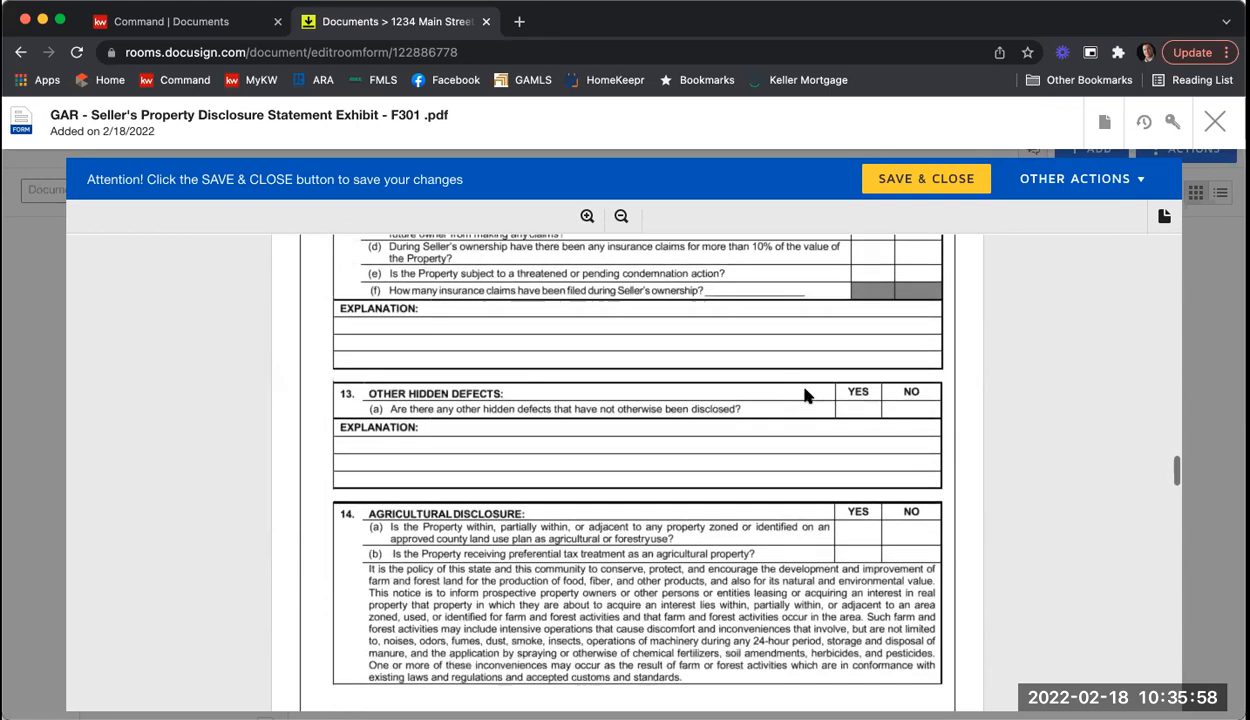
pyautogui.scroll(-15, 806, 395)
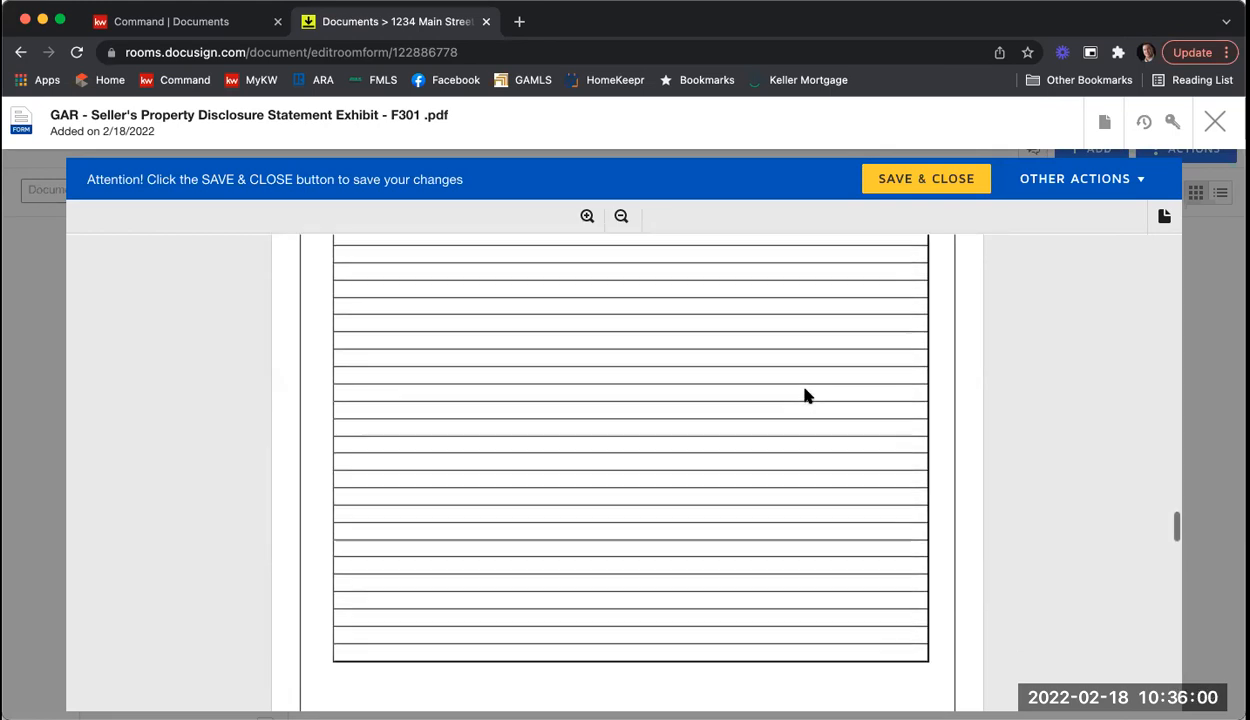
pyautogui.scroll(-10, 806, 395)
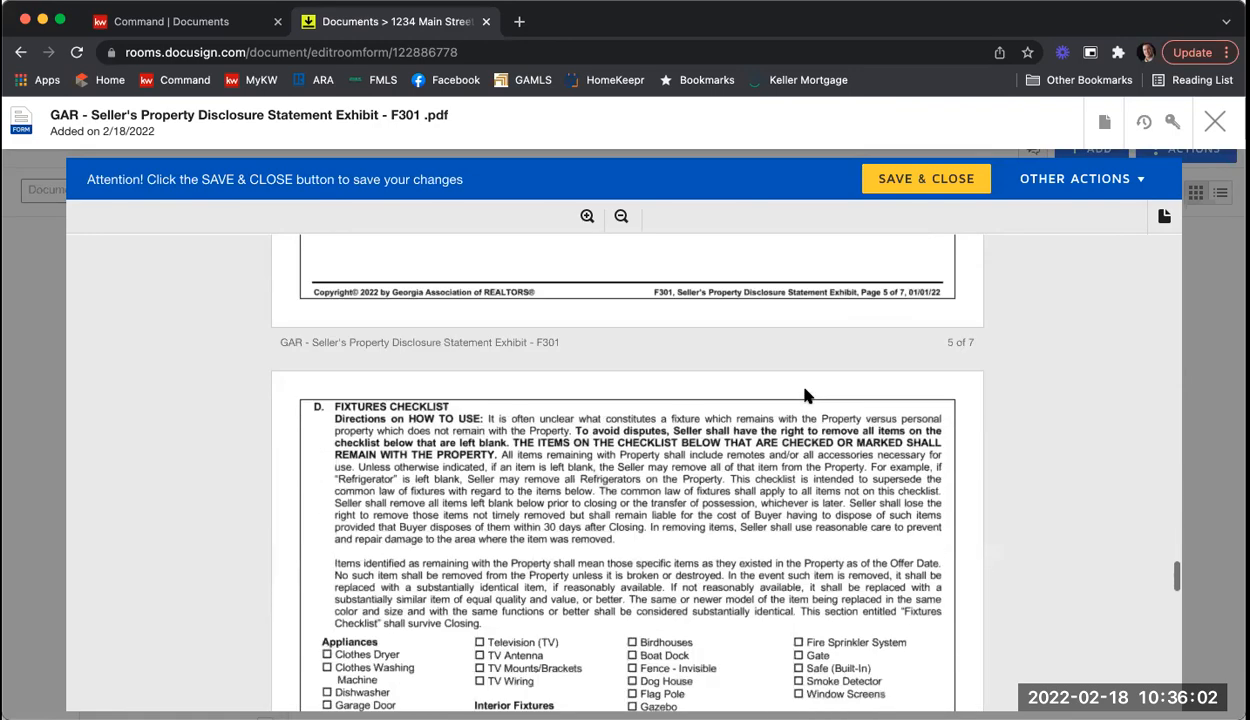
pyautogui.scroll(-8, 806, 395)
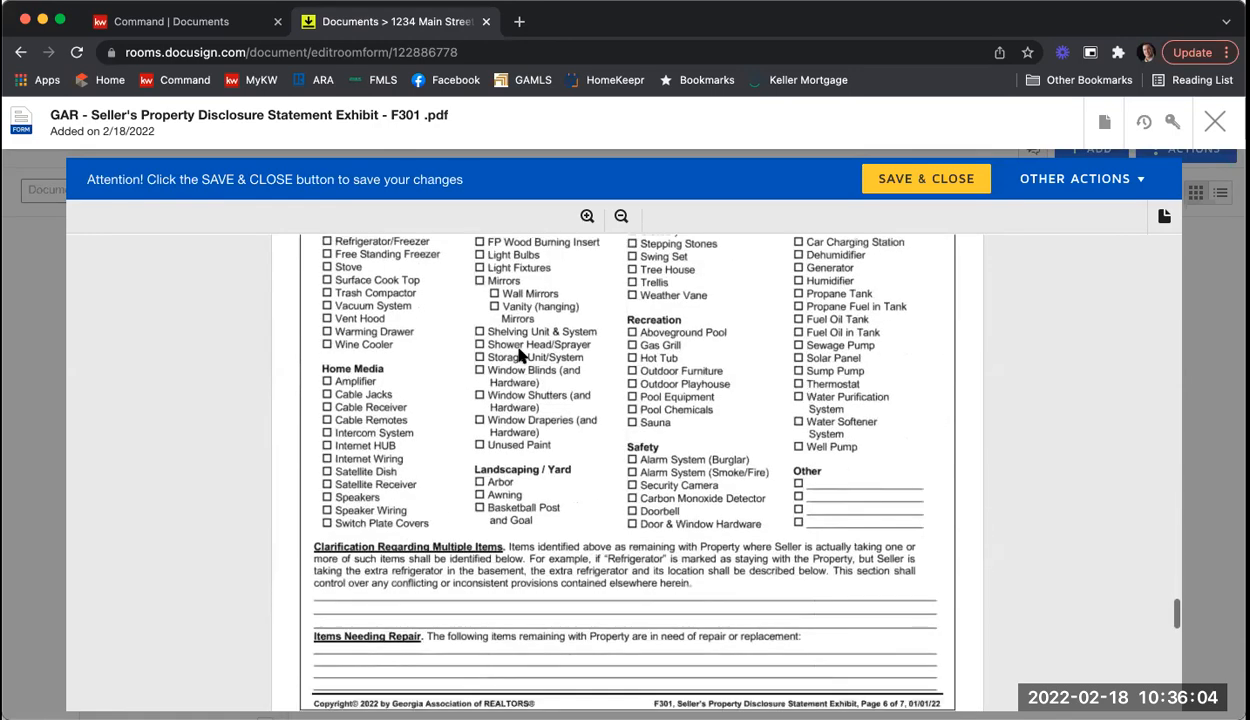
pyautogui.scroll(-8, 684, 497)
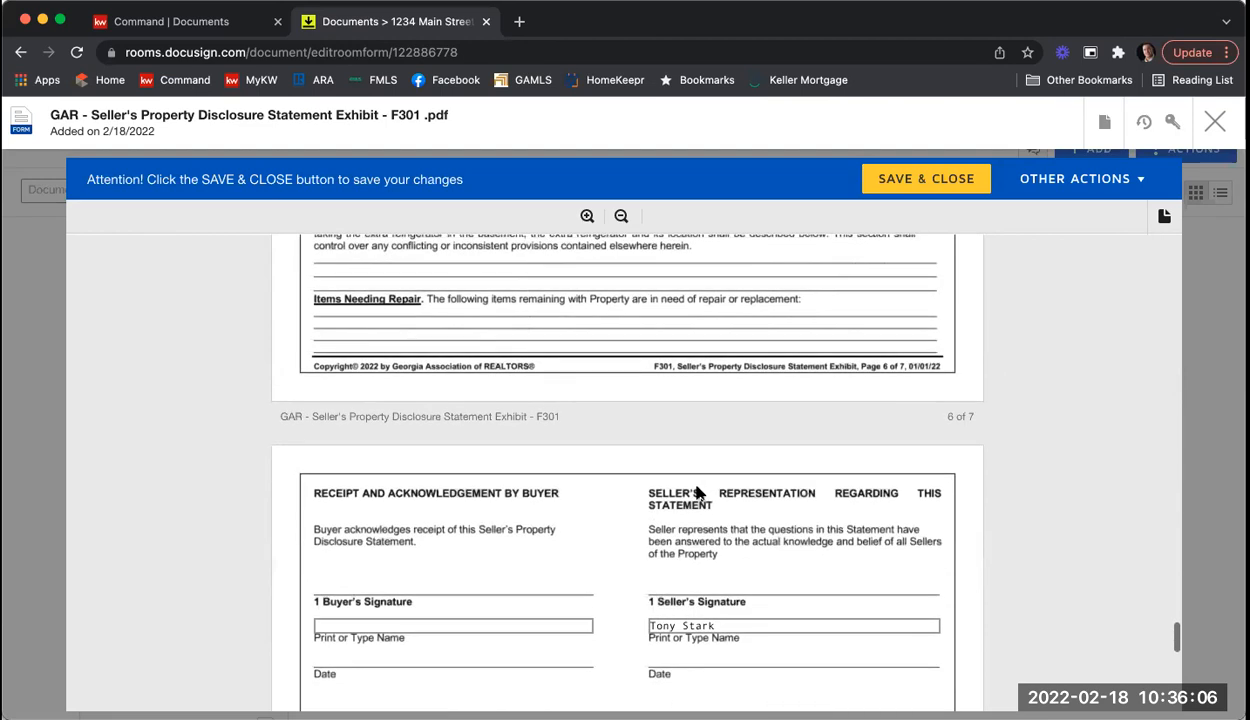
pyautogui.scroll(-1, 697, 493)
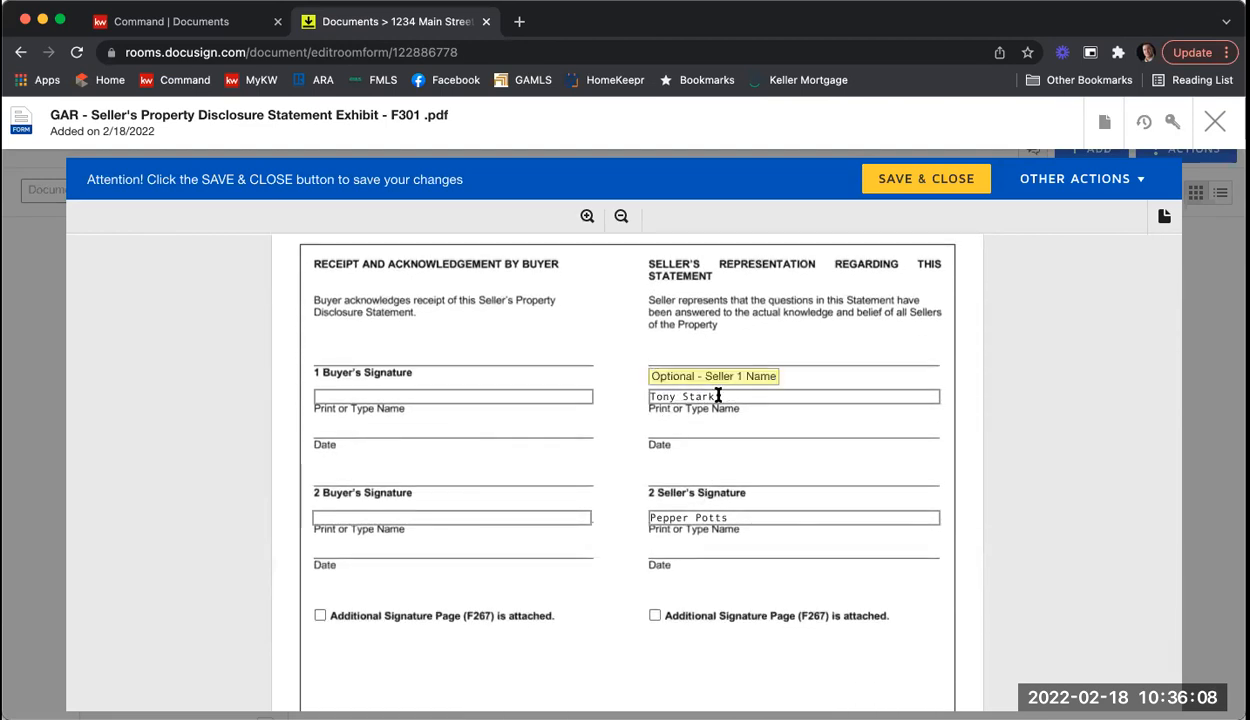
pyautogui.scroll(-4, 750, 513)
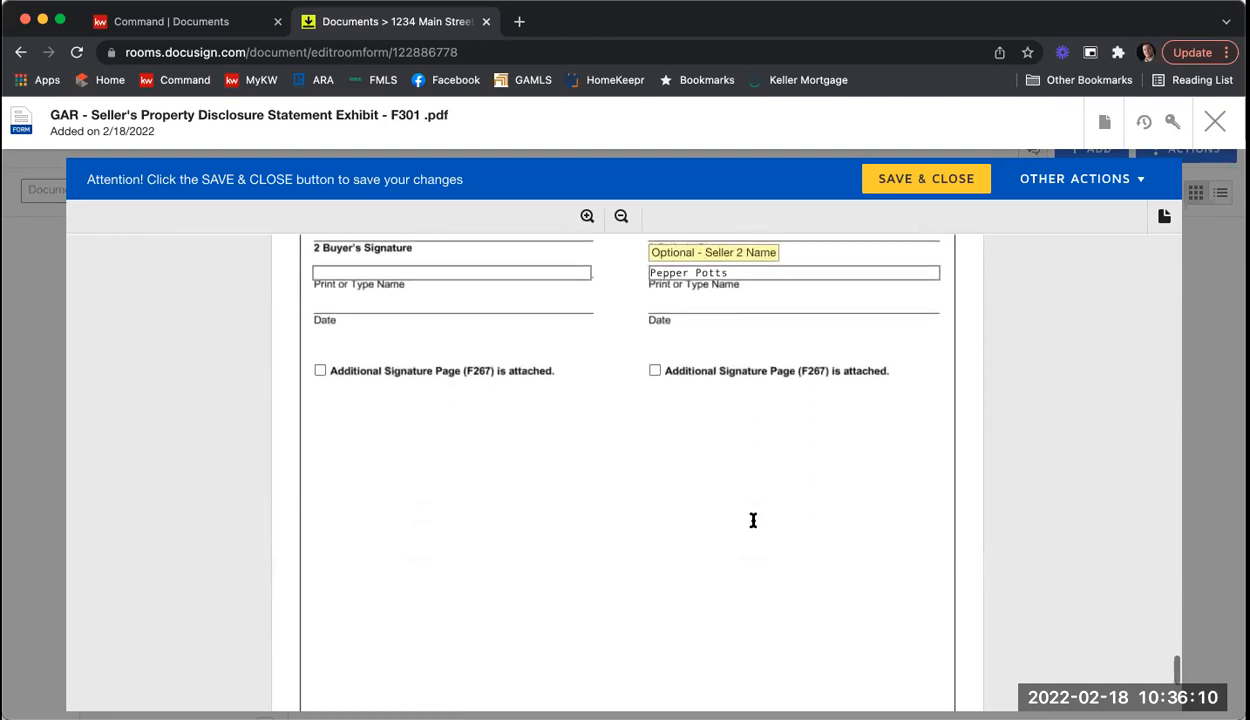
pyautogui.scroll(-10, 753, 525)
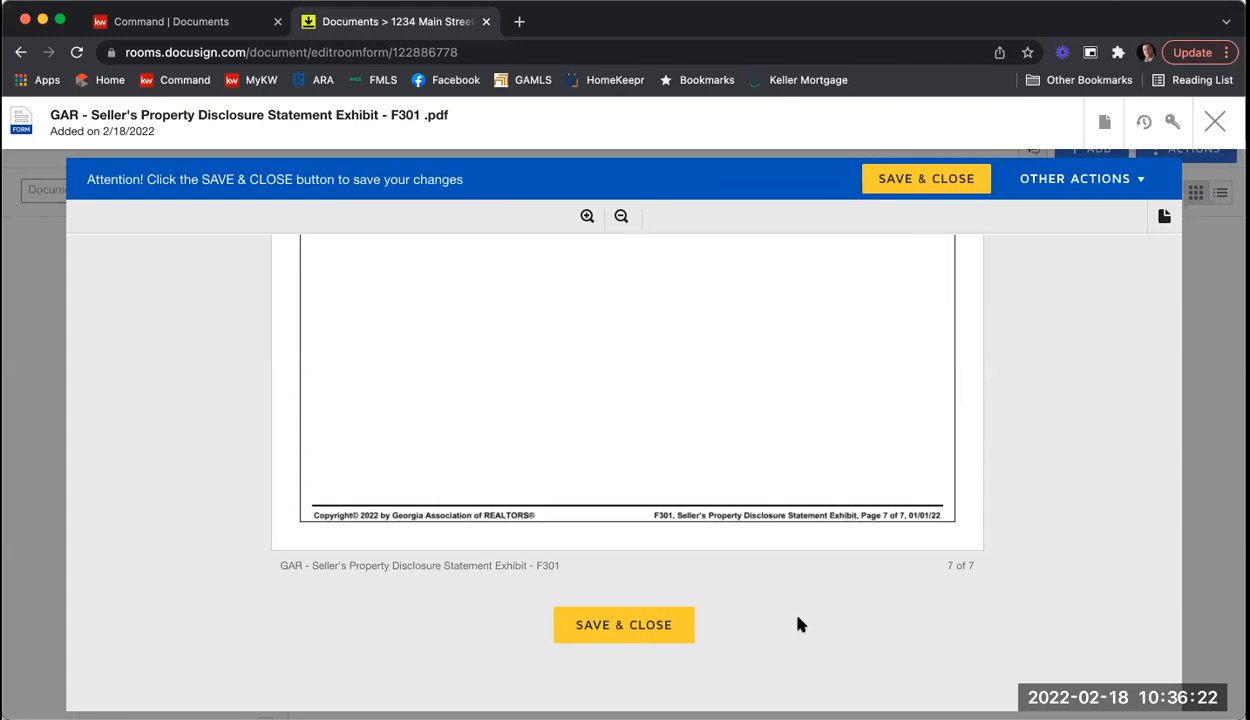
pyautogui.click(630, 630)
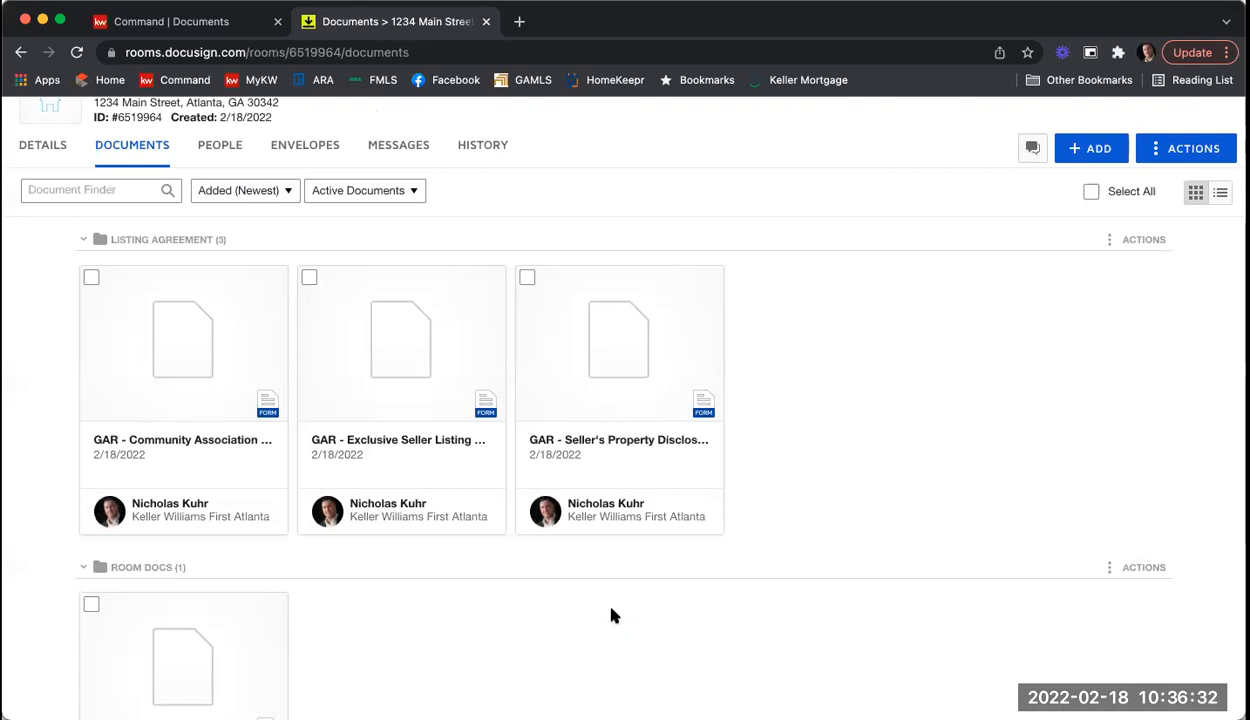
# Step: Open the GAR Community Association Fees disclosure (F322) from the documents list
pyautogui.click(191, 336)
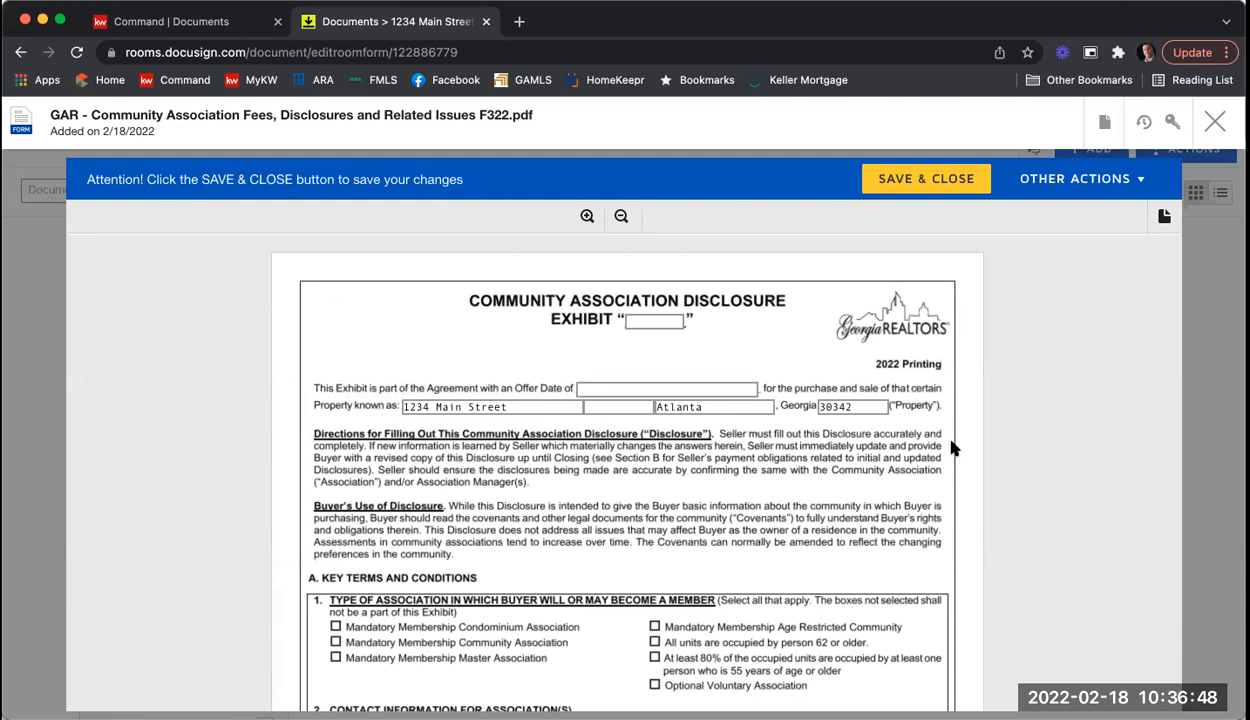
# Step: Review the F322 form down to its signature block, then save and close it
pyautogui.scroll(-1, 985, 432)
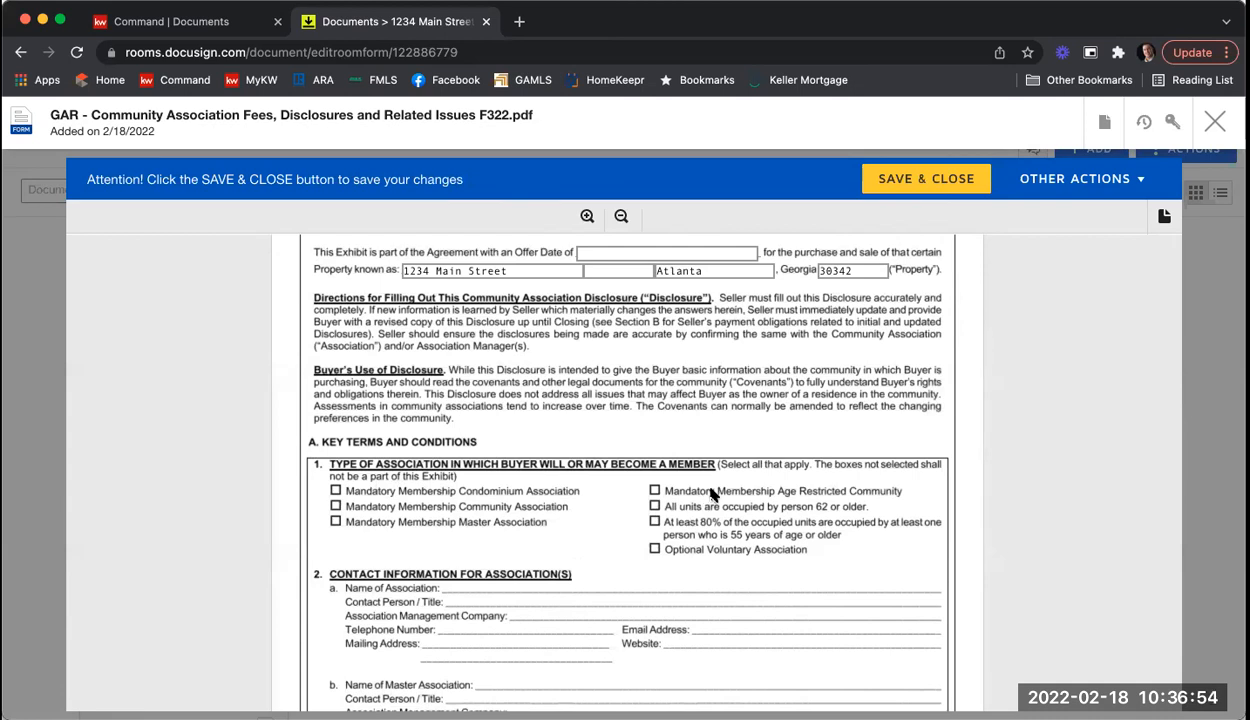
pyautogui.scroll(-2, 714, 494)
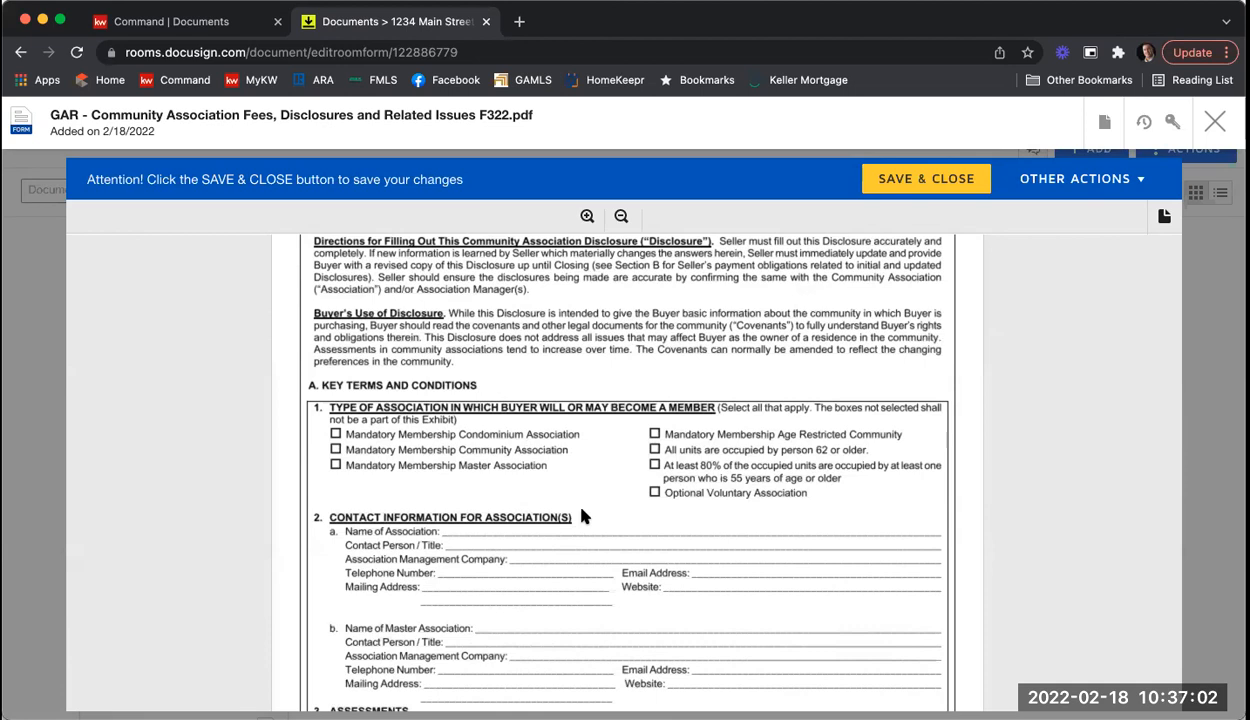
pyautogui.scroll(-3, 585, 510)
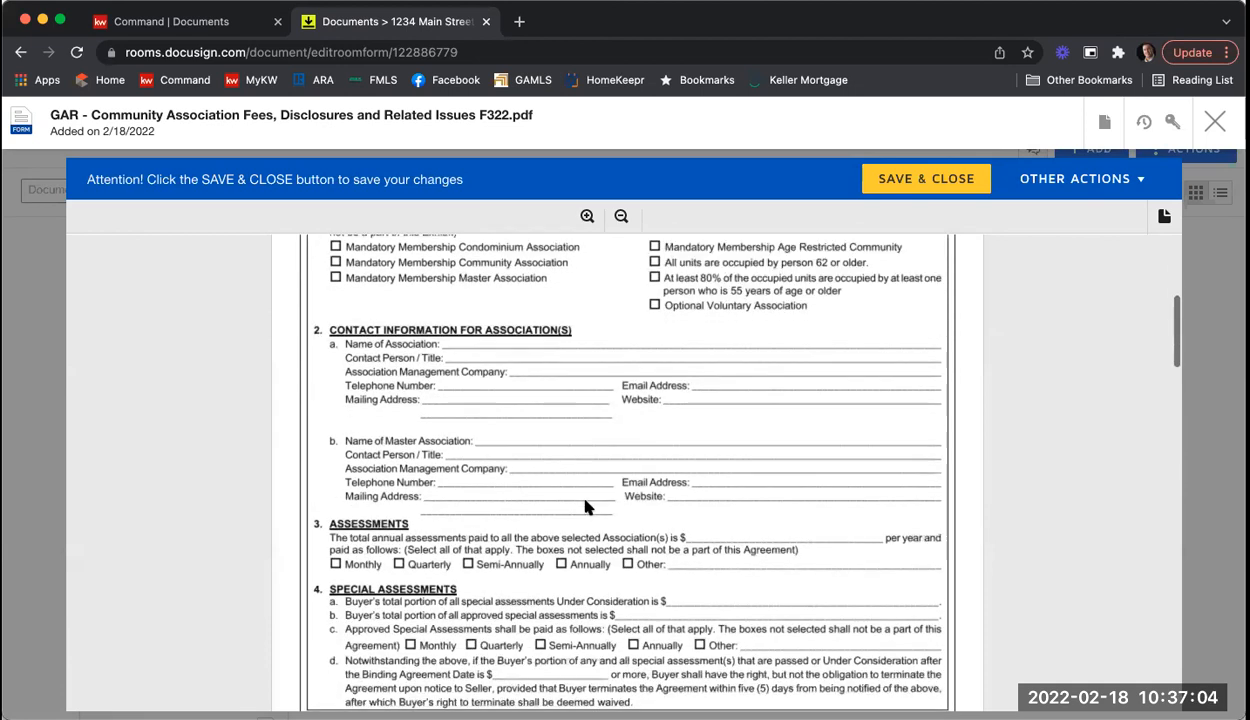
pyautogui.scroll(-2, 585, 508)
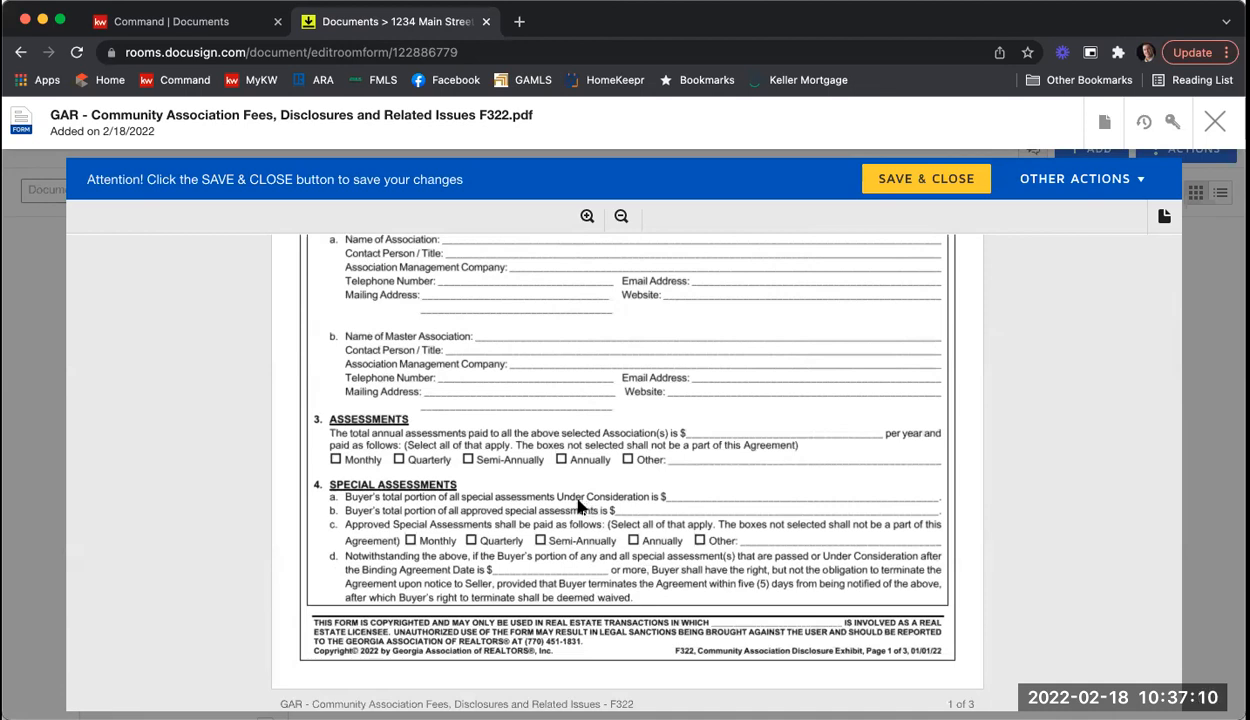
pyautogui.scroll(-5, 578, 507)
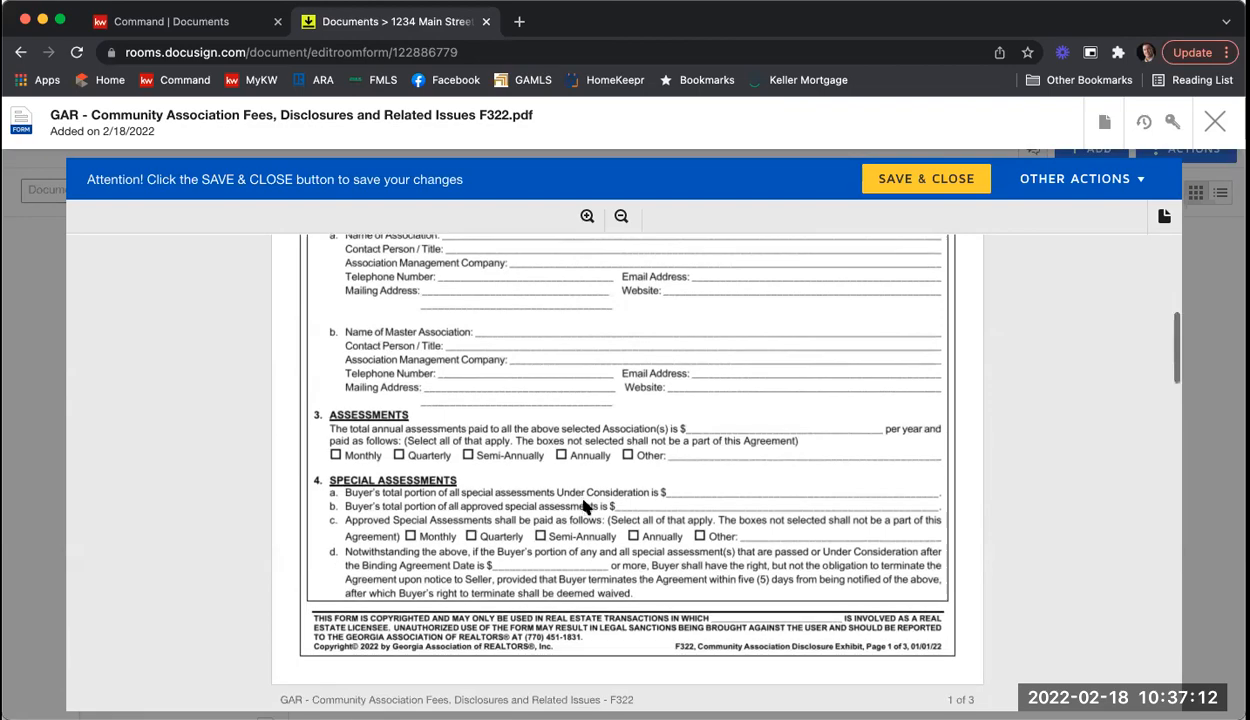
pyautogui.scroll(-10, 584, 507)
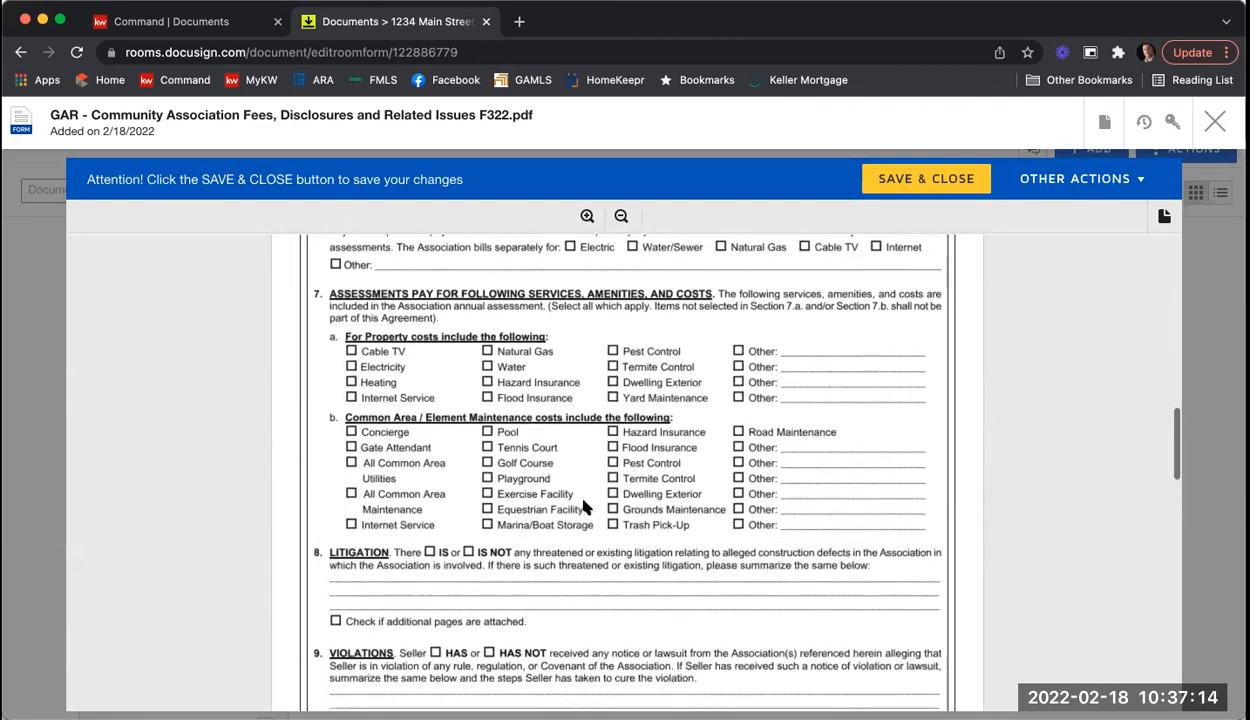
pyautogui.scroll(-10, 584, 503)
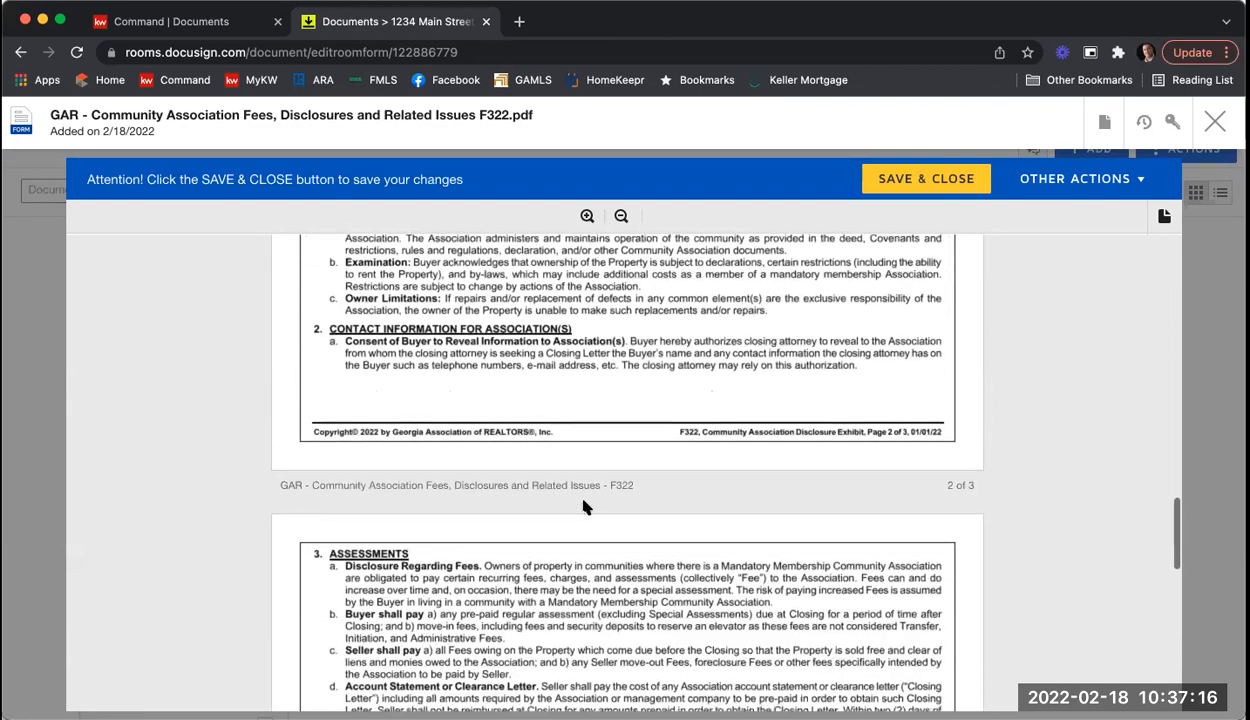
pyautogui.scroll(-10, 586, 507)
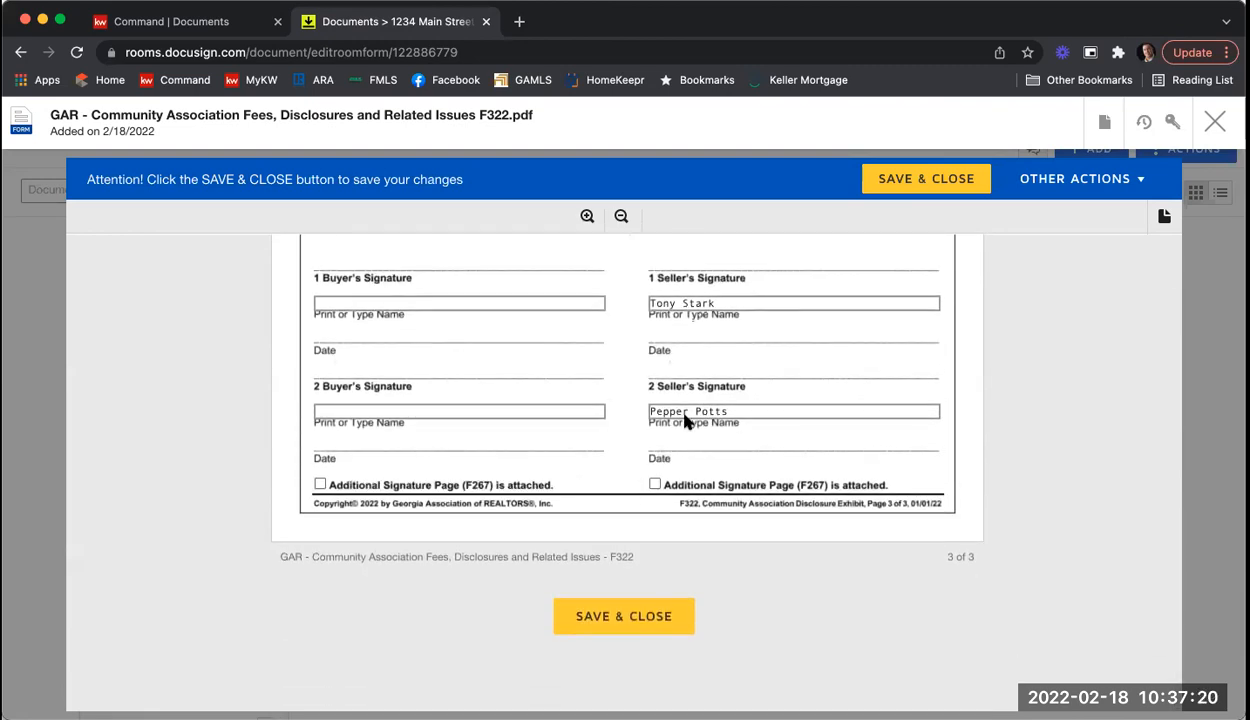
pyautogui.click(622, 616)
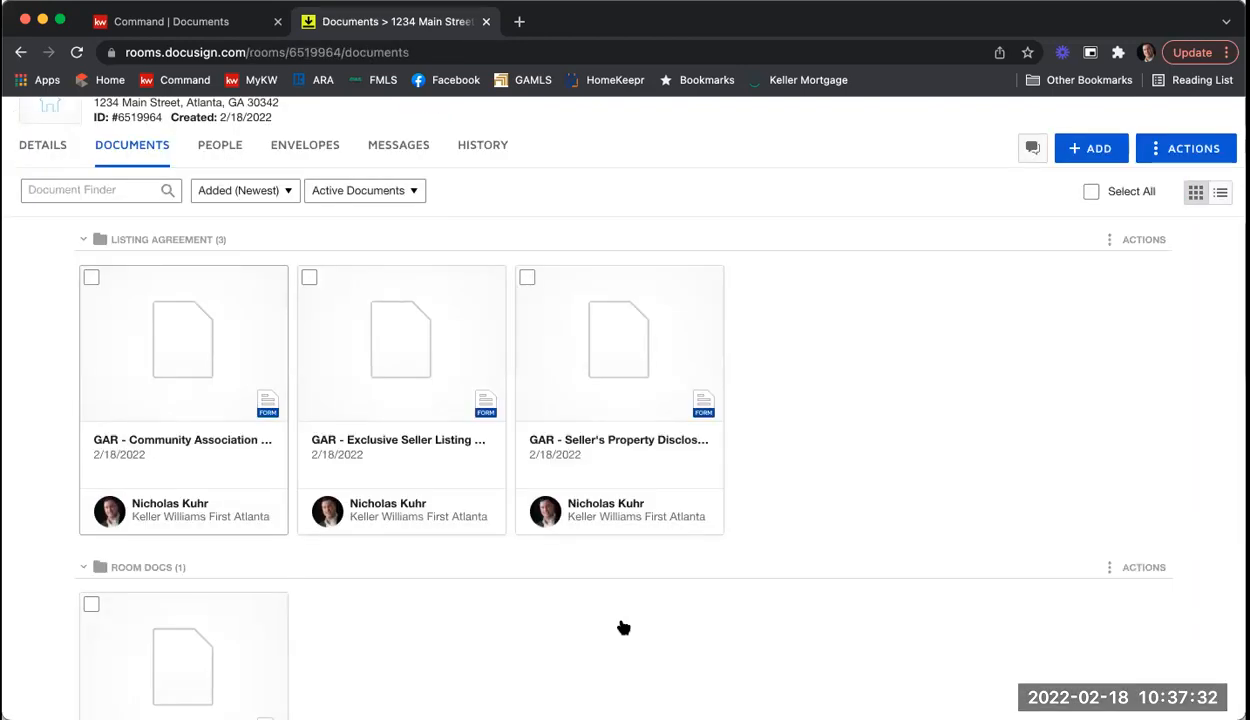
# Step: Open the GAR Purchase and Sale Agreement (F201) from Room Docs for editing
pyautogui.scroll(-3, 829, 540)
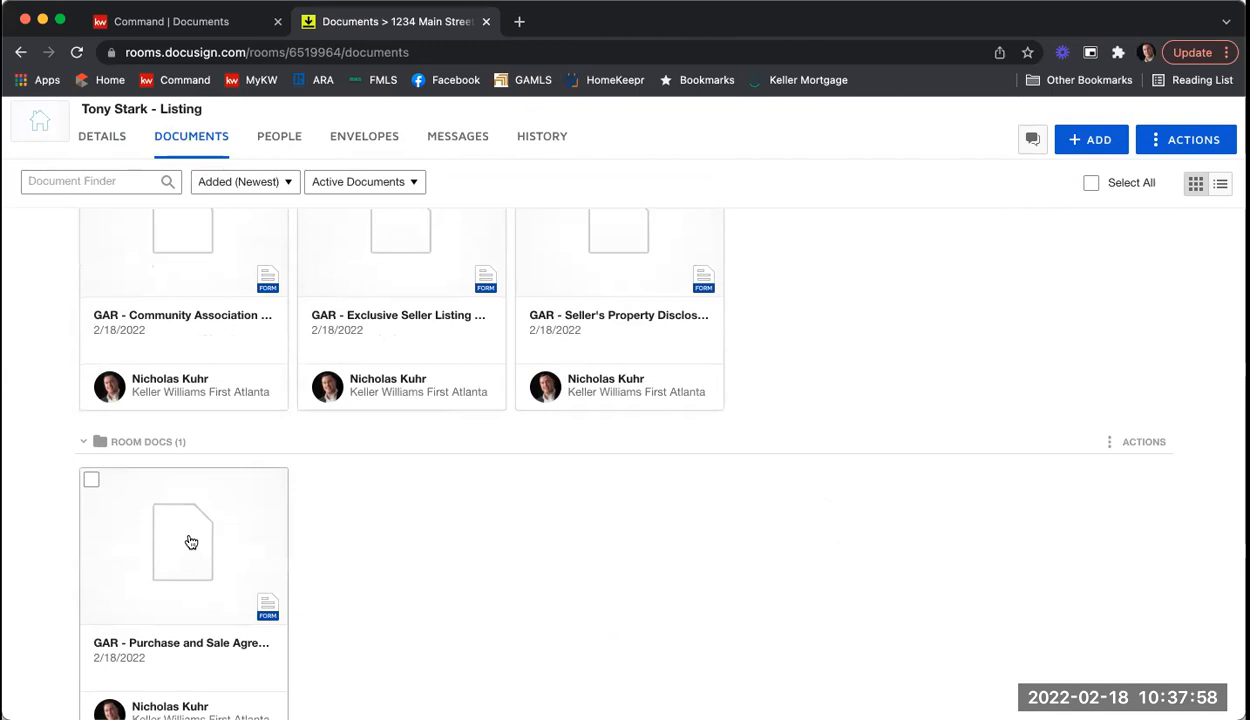
pyautogui.click(191, 541)
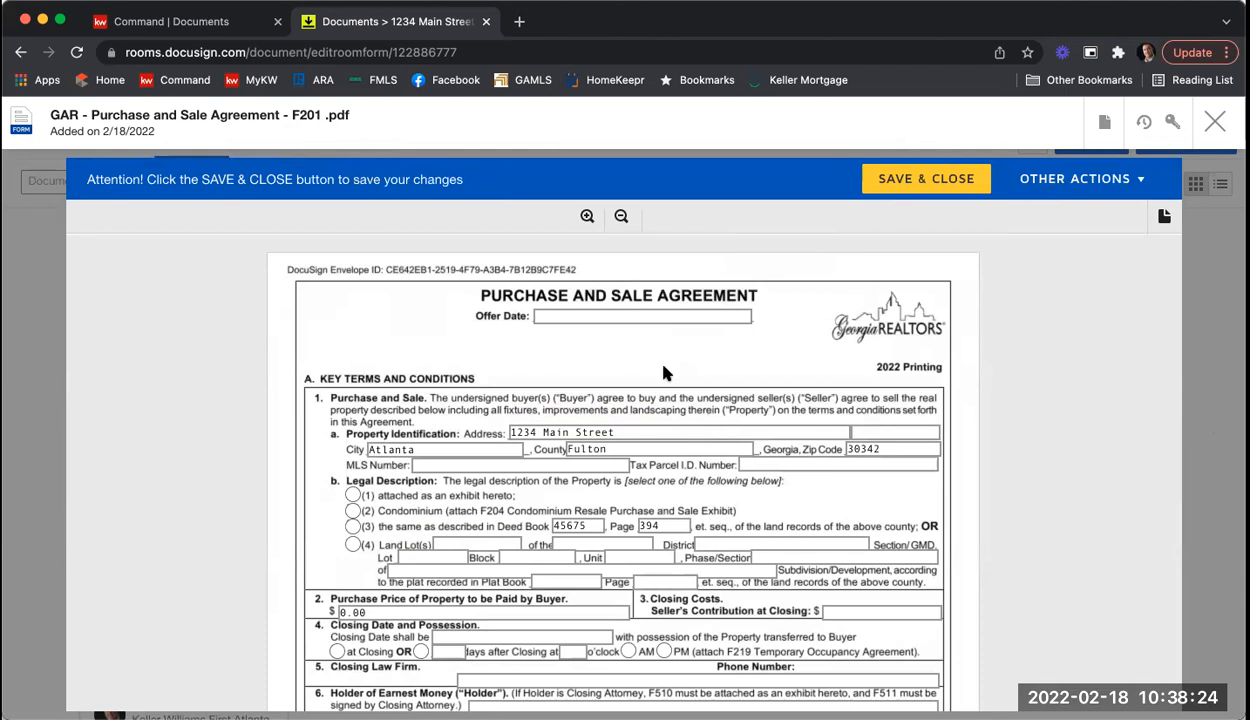
pyautogui.click(573, 318)
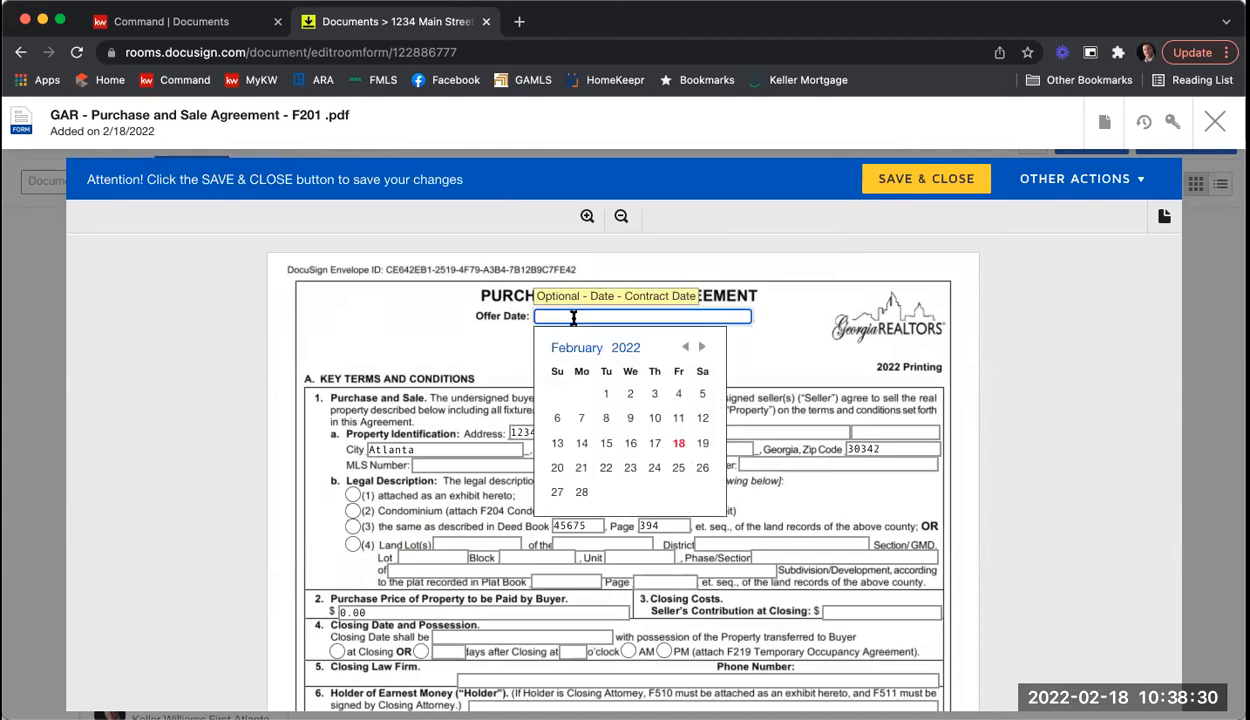
pyautogui.click(679, 445)
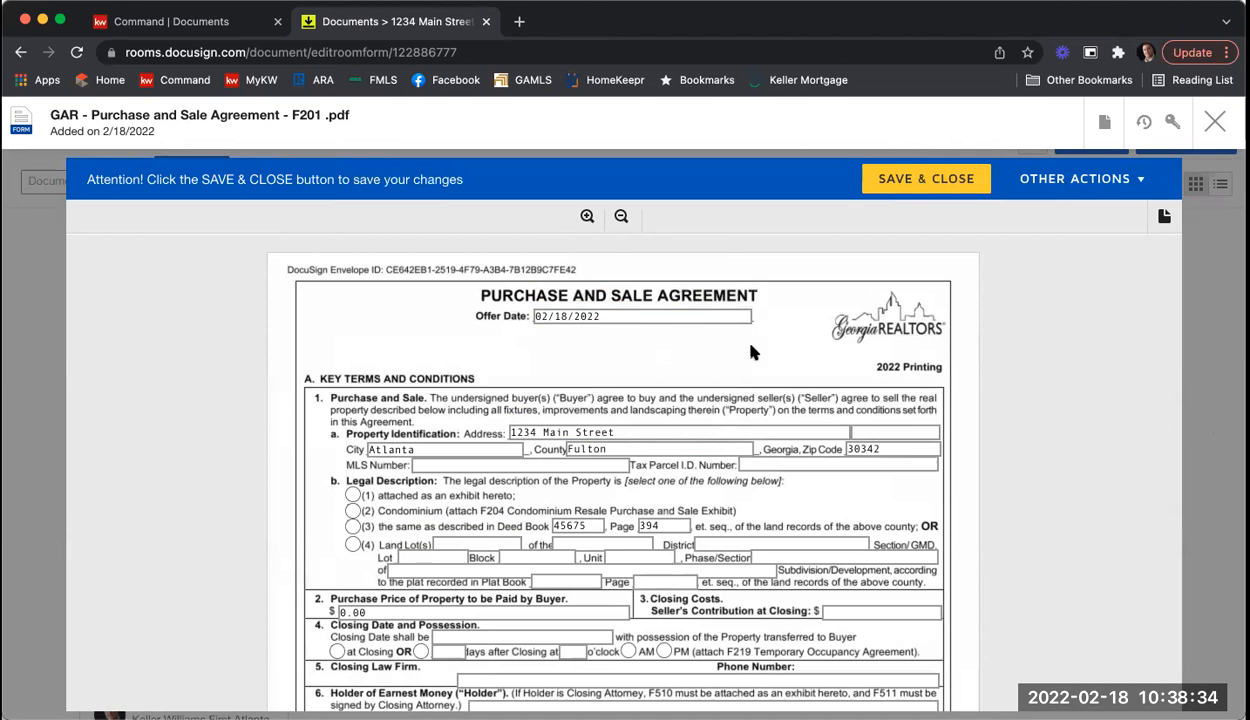
pyautogui.scroll(-1, 751, 350)
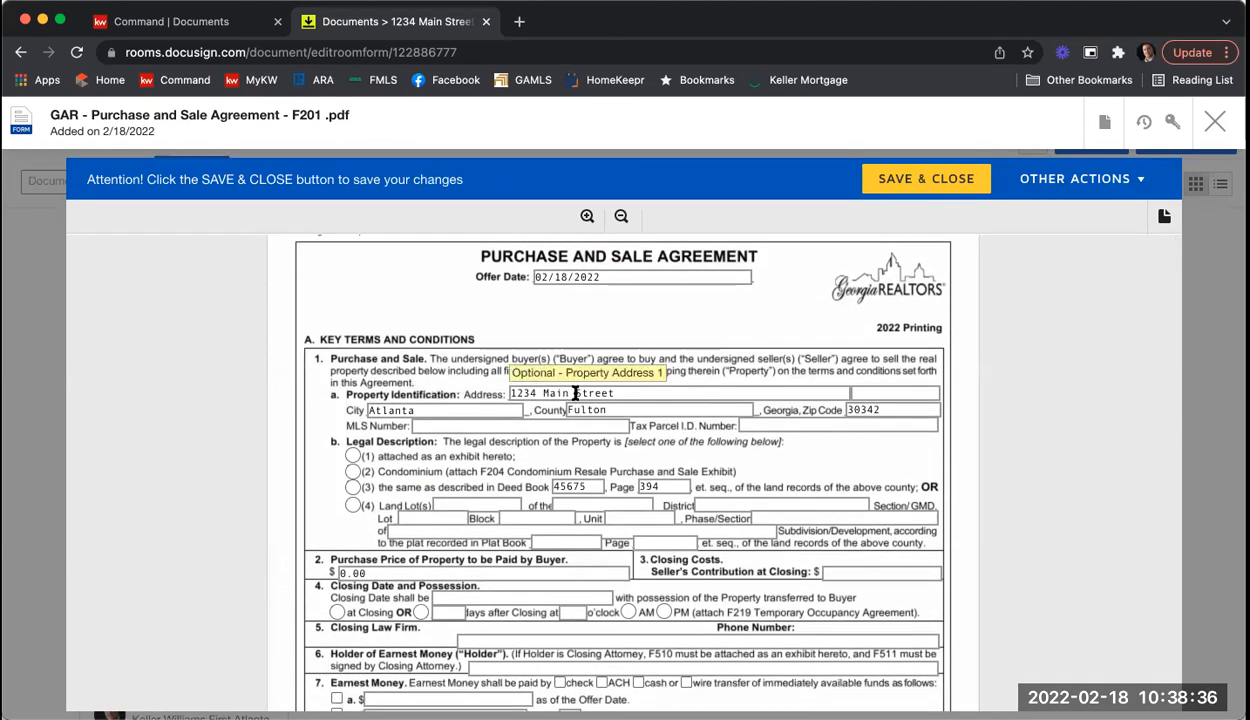
pyautogui.click(440, 424)
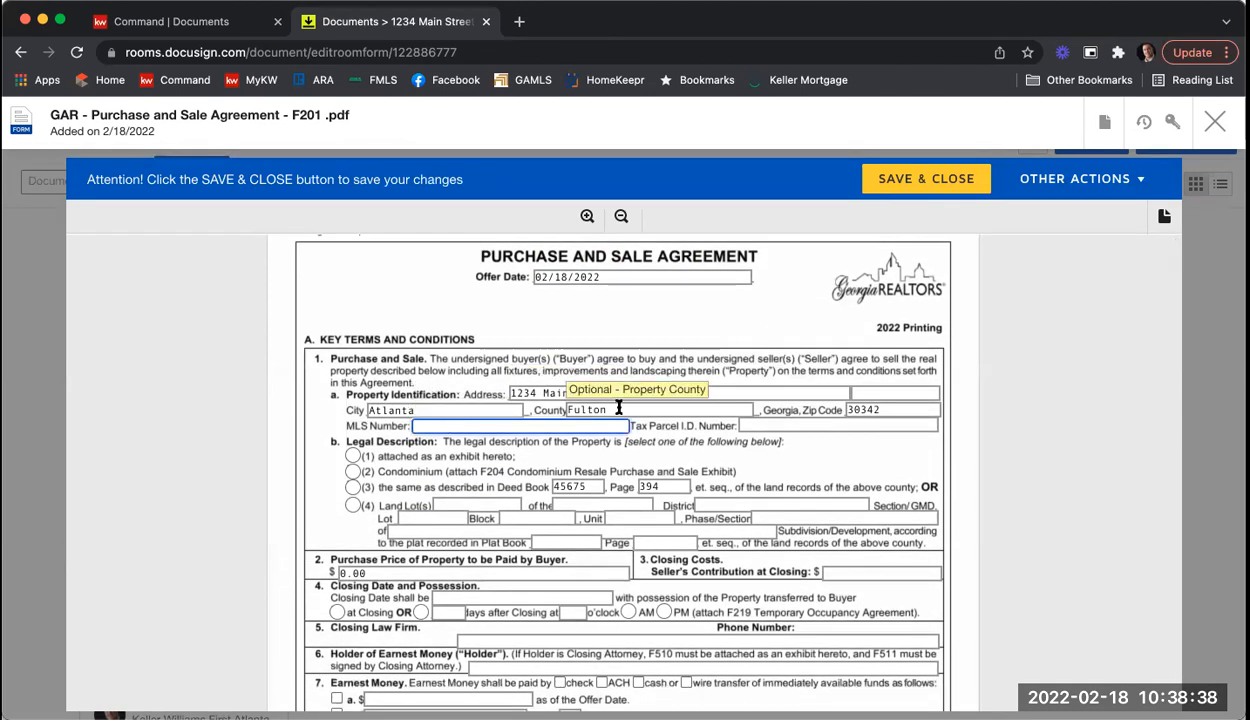
pyautogui.write('645878')
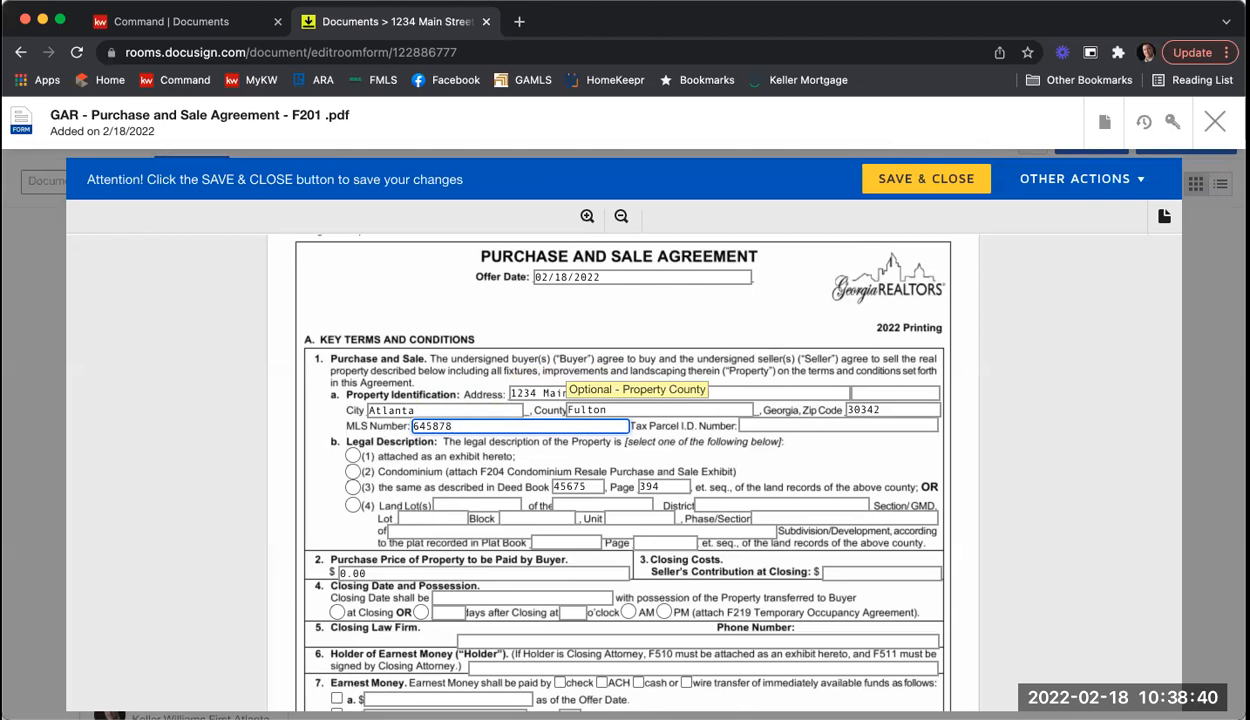
pyautogui.click(774, 420)
pyautogui.write('8765432154')
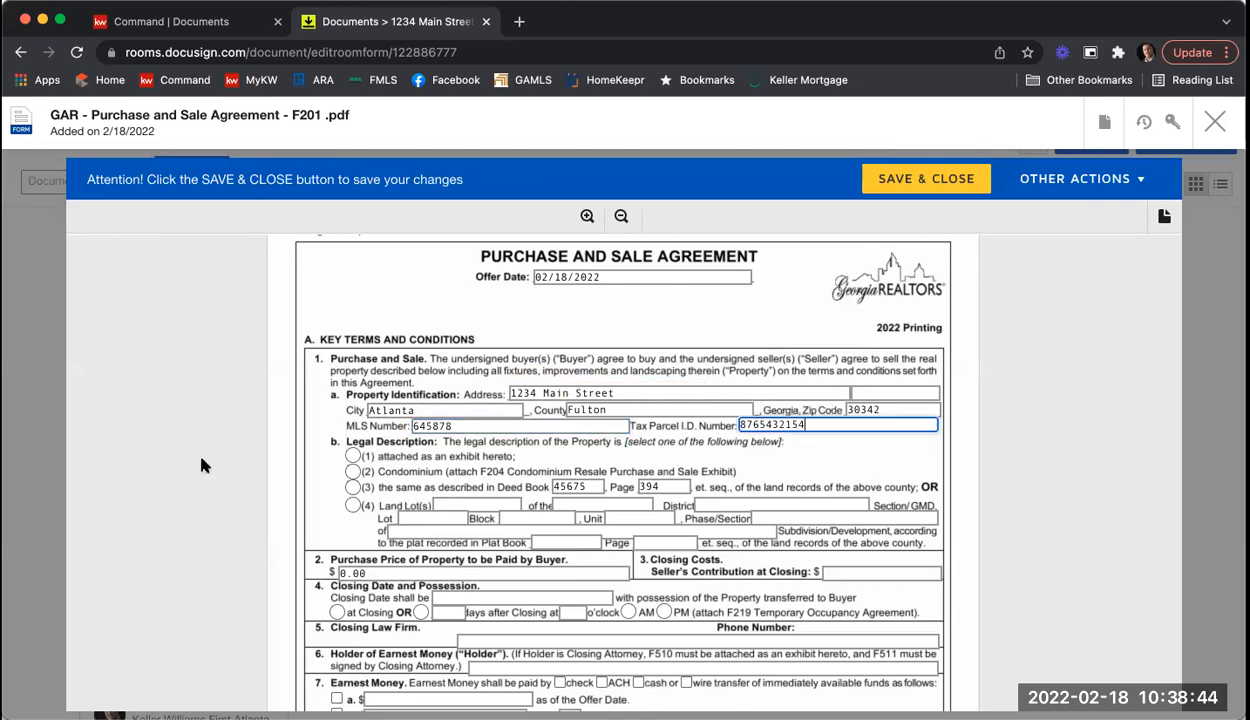
# Step: Choose legal description option (3), Deed Book 45675, Page 394
pyautogui.scroll(-2, 323, 402)
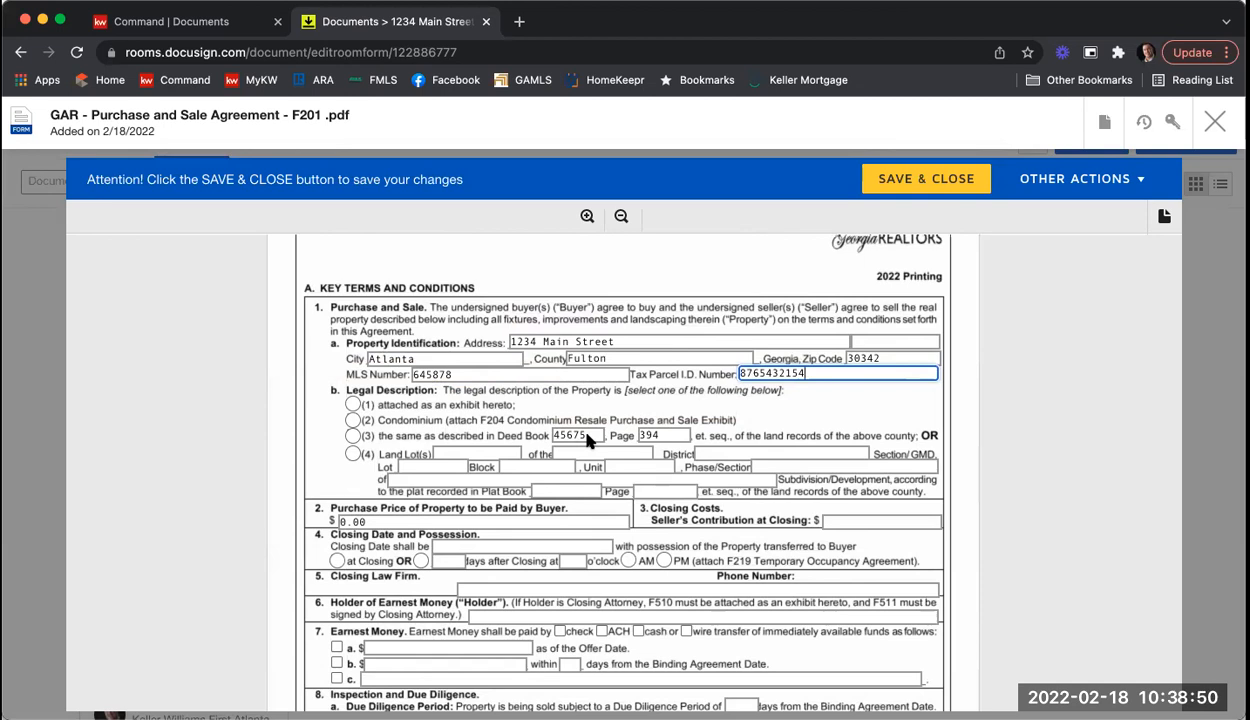
pyautogui.click(352, 436)
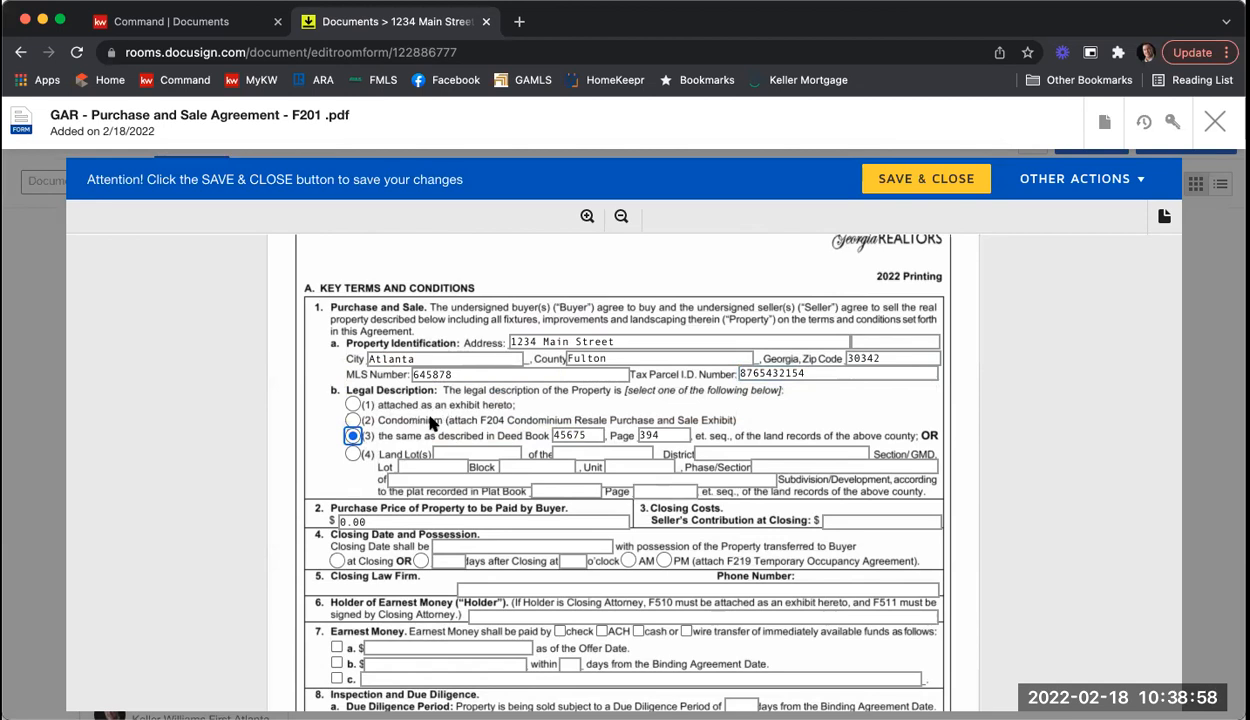
pyautogui.scroll(-2, 305, 345)
# Step: Enter purchase price 385000 and seller's contribution at closing of 2500
pyautogui.scroll(-1, 305, 345)
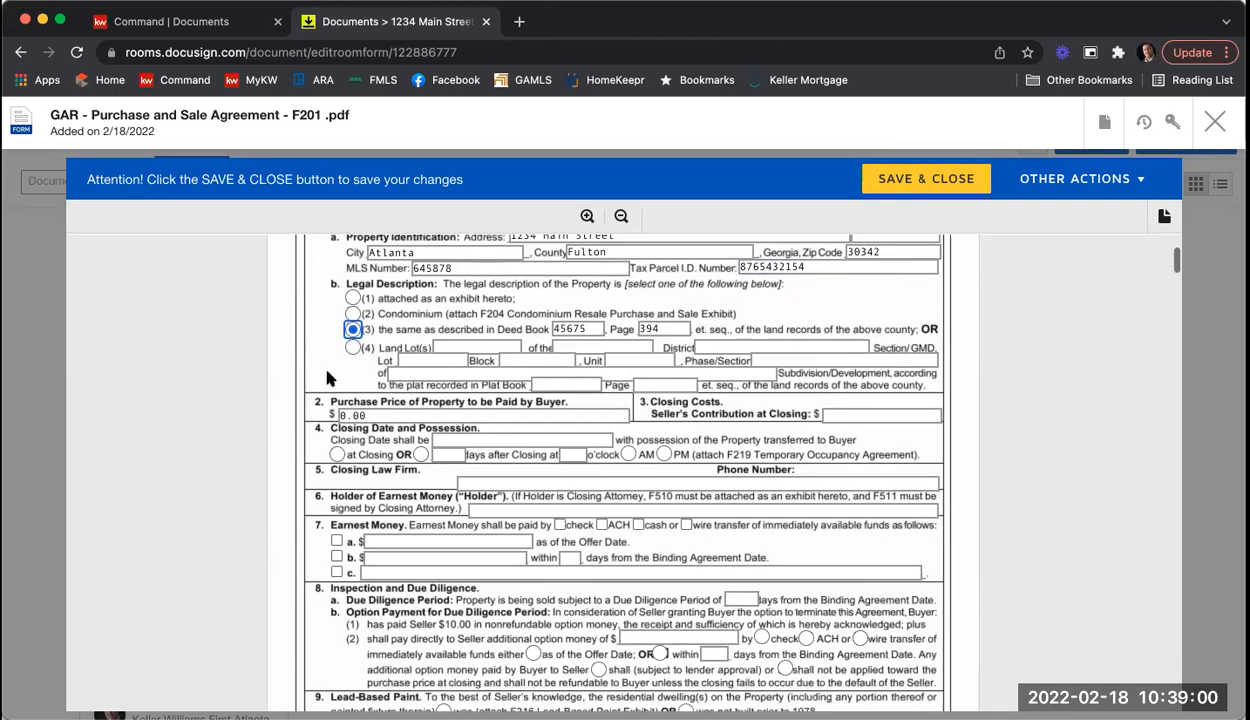
pyautogui.click(334, 415)
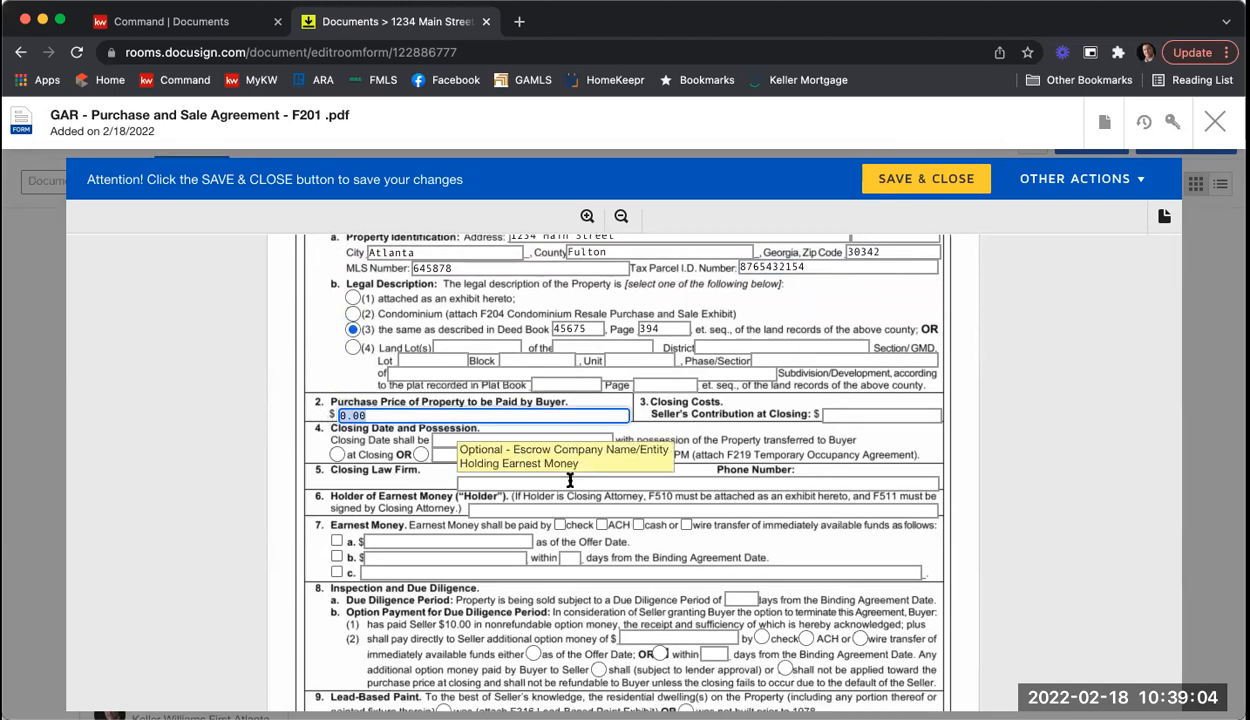
pyautogui.write('385000')
pyautogui.click(932, 413)
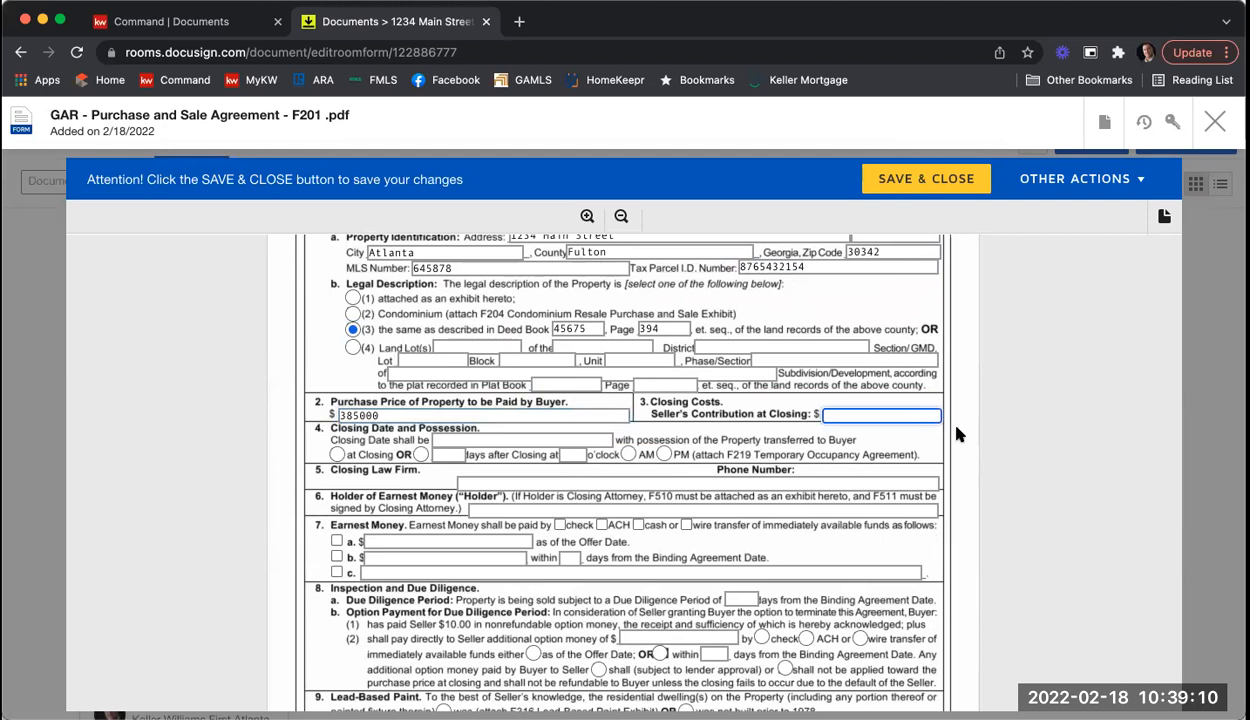
pyautogui.write('254')
pyautogui.write('00')
# Step: Set the closing date to 2/18/2022 with possession transferring at closing
pyautogui.click(502, 440)
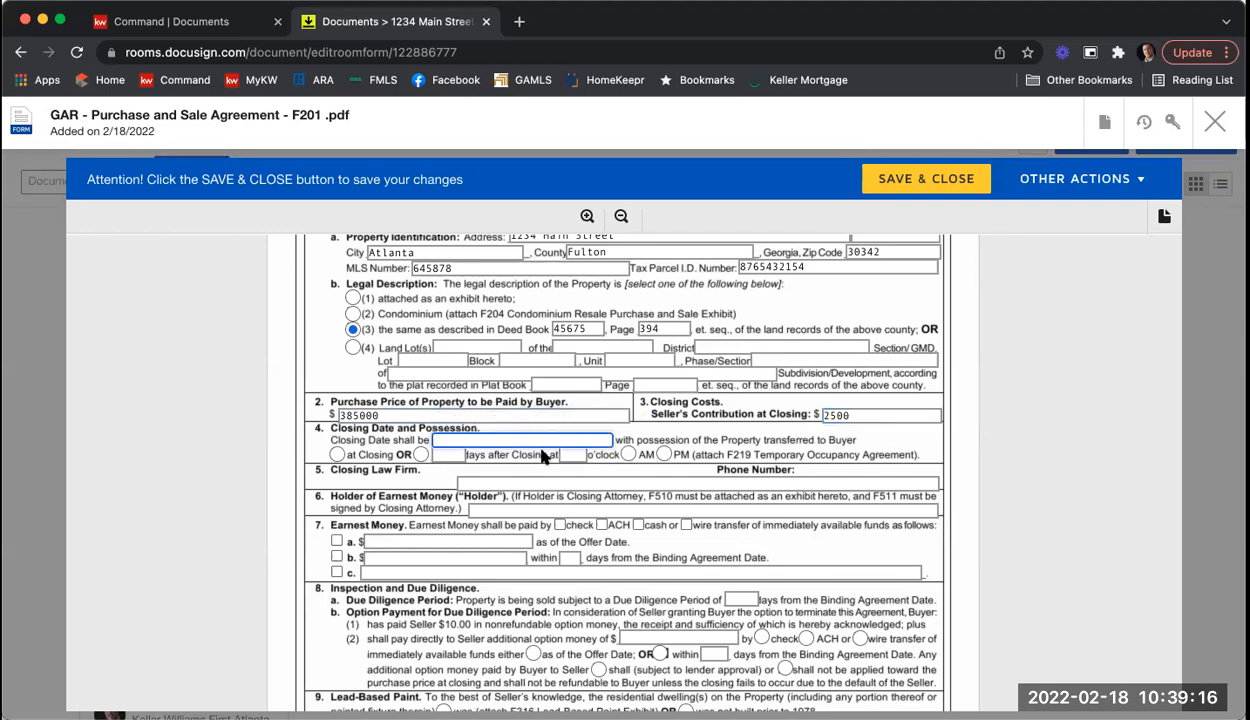
pyautogui.write('2')
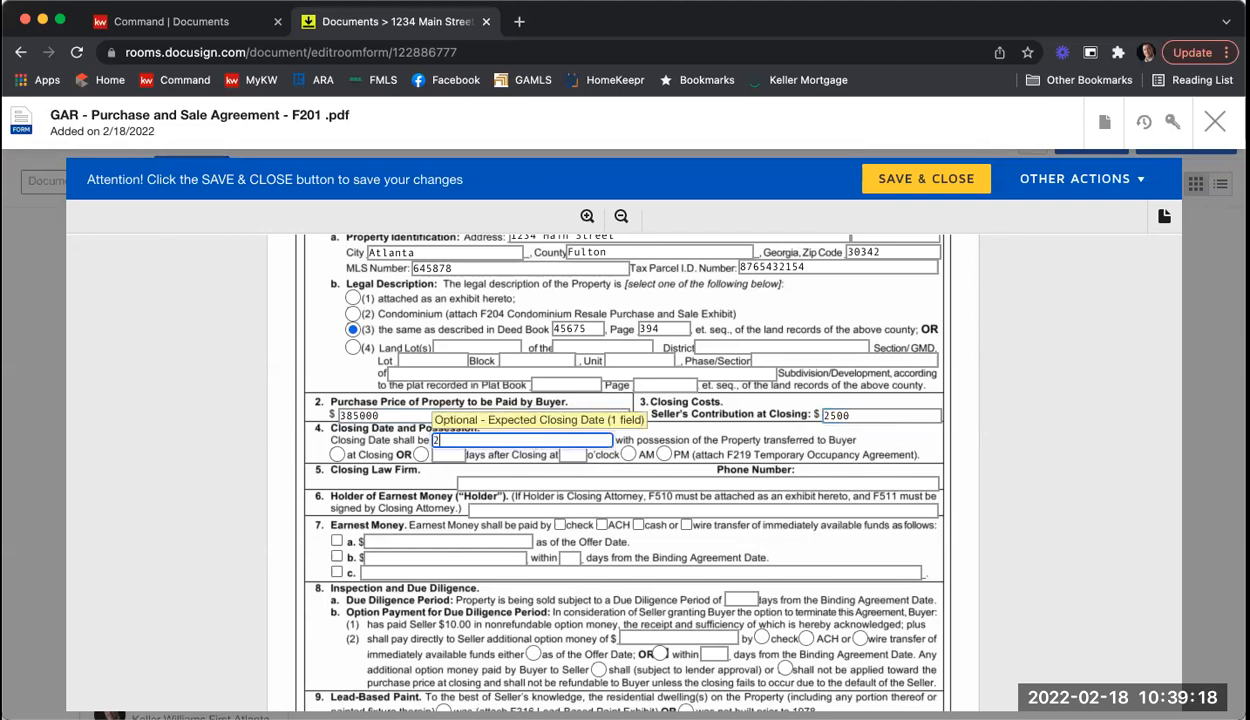
pyautogui.write('/28')
pyautogui.press('BackSpace')
pyautogui.press('BackSpace')
pyautogui.write('18/2')
pyautogui.click(338, 454)
# Step: Enter C&B as the closing law firm along with the firm's phone number
pyautogui.click(520, 482)
pyautogui.write('C&B')
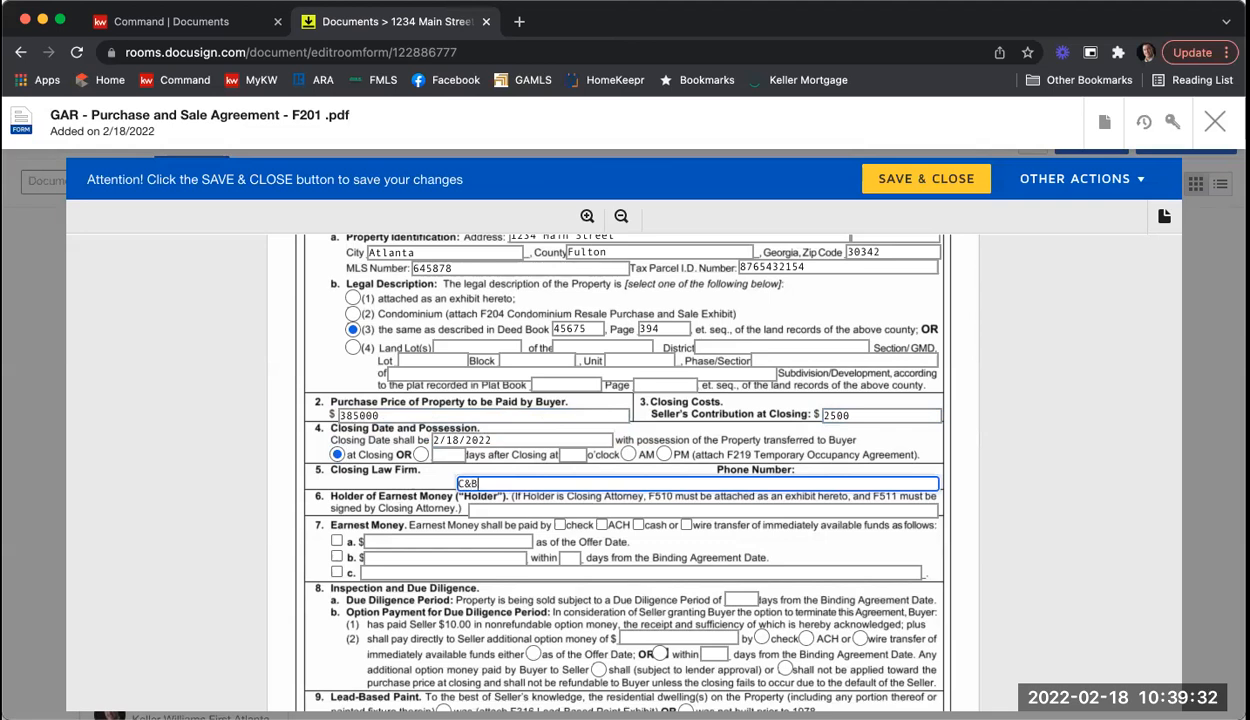
pyautogui.press('Tab')
pyautogui.write('770-')
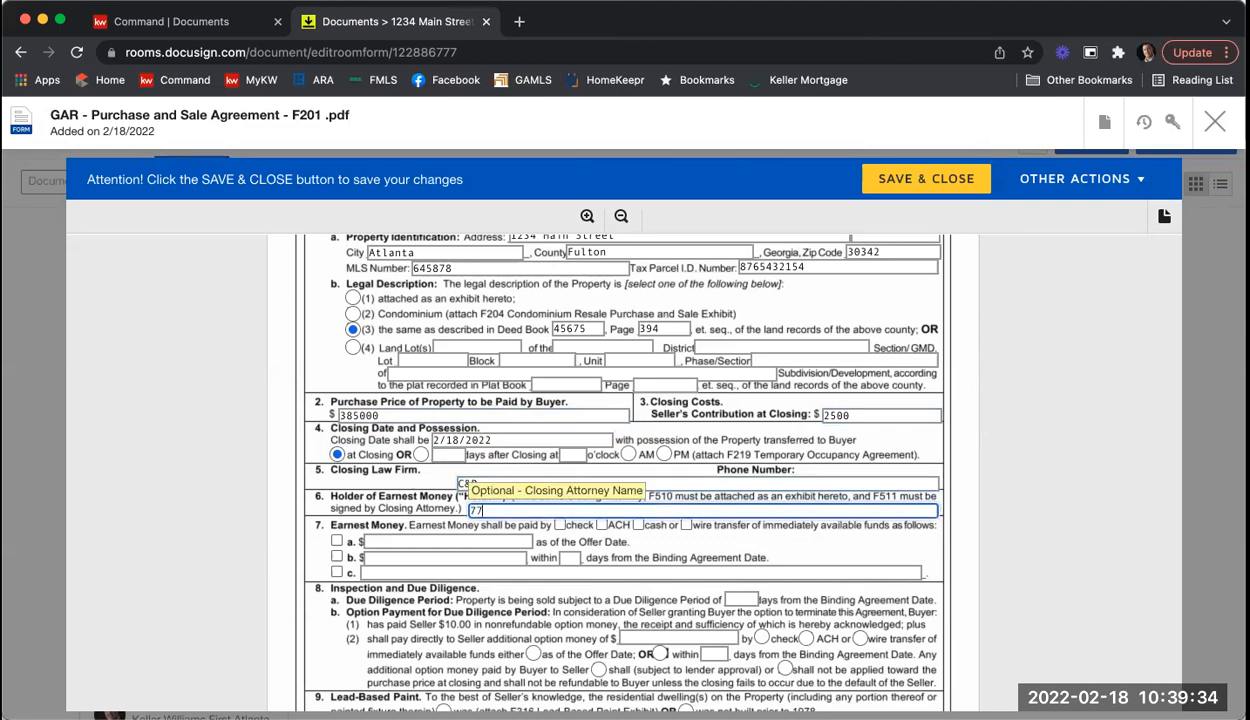
pyautogui.press('BackSpace')
pyautogui.press('BackSpace')
pyautogui.press('BackSpace')
pyautogui.click(546, 478)
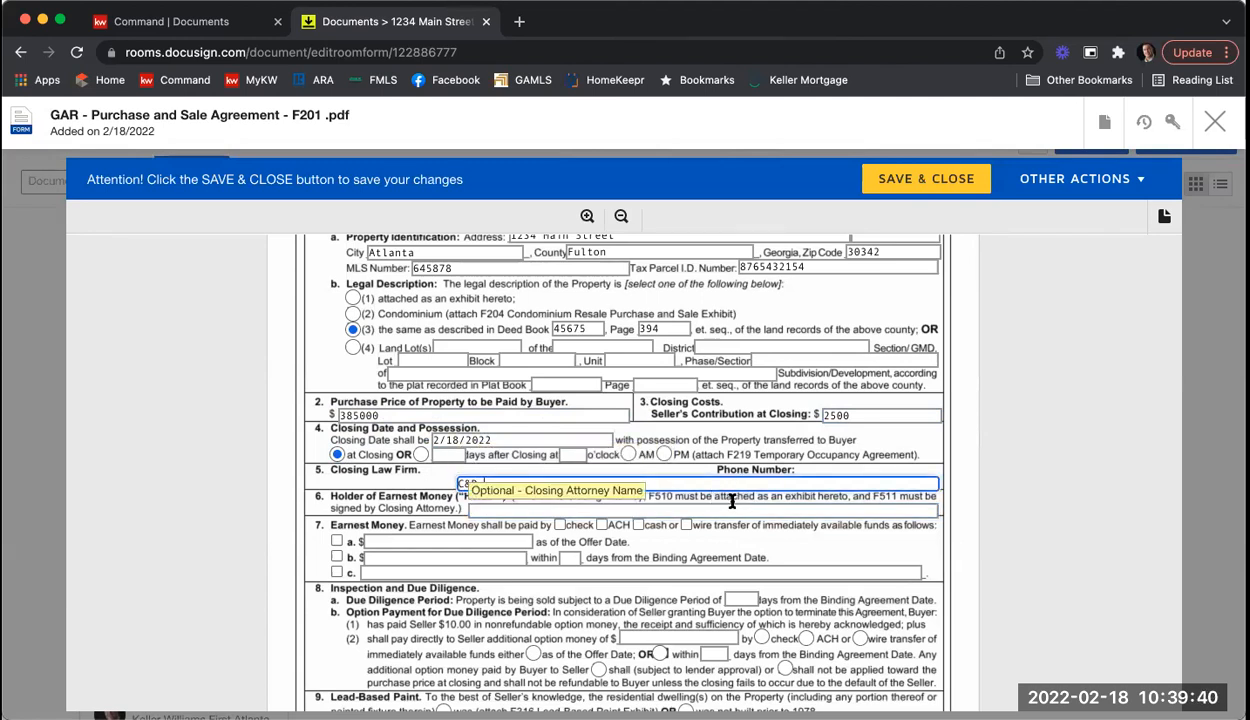
pyautogui.write('7770')
pyautogui.write('0-123-4567')
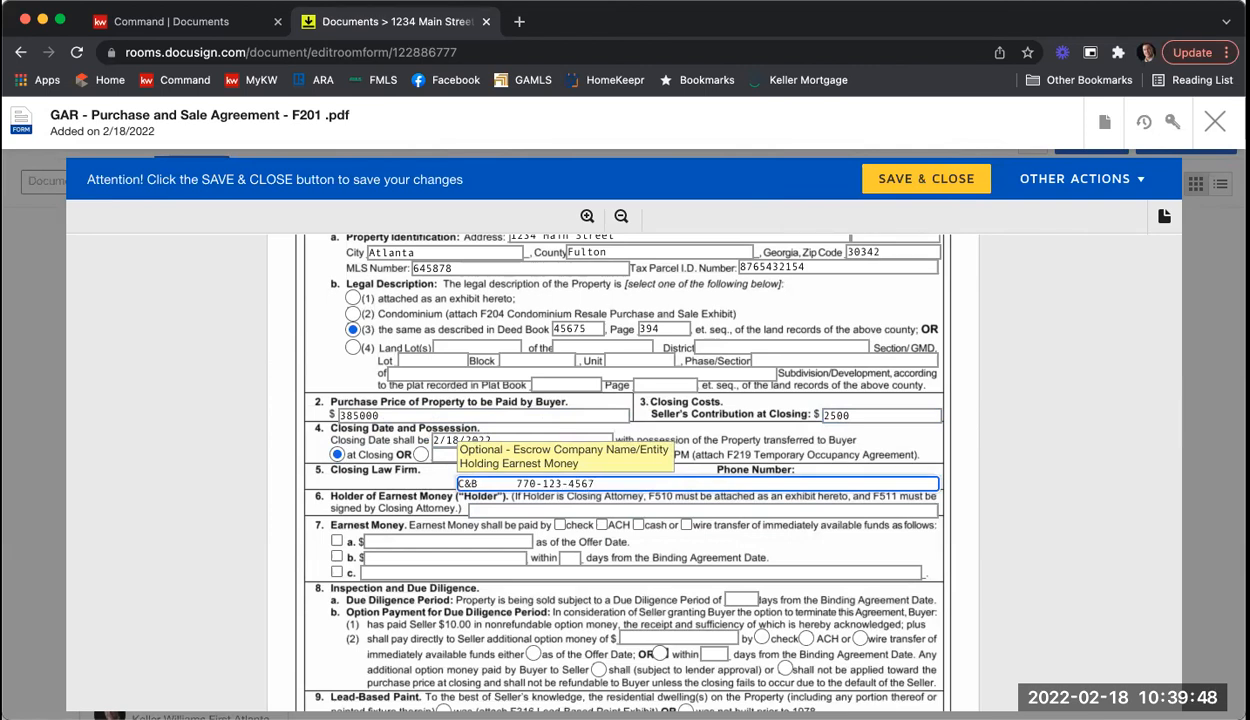
# Step: Set KWFA as earnest money holder, paid by check, $4000 under option b within 3 days
pyautogui.scroll(-2, 580, 470)
pyautogui.click(491, 410)
pyautogui.write('KWFA')
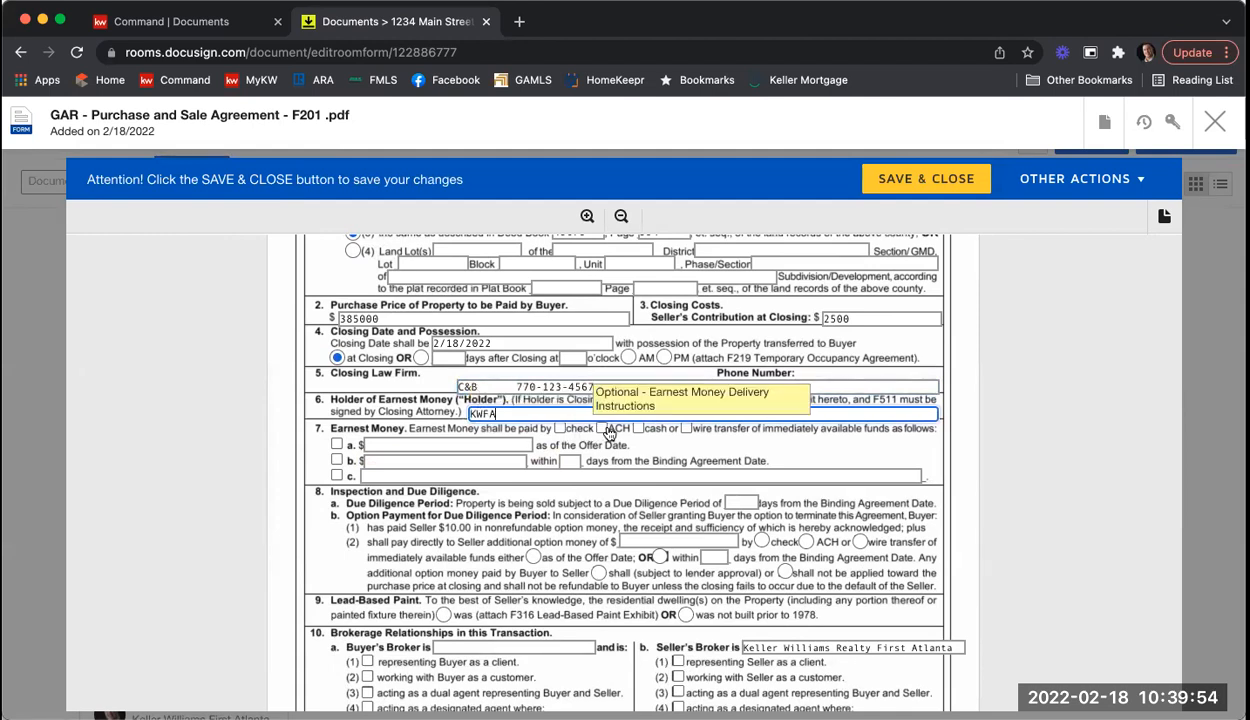
pyautogui.click(559, 428)
pyautogui.click(338, 460)
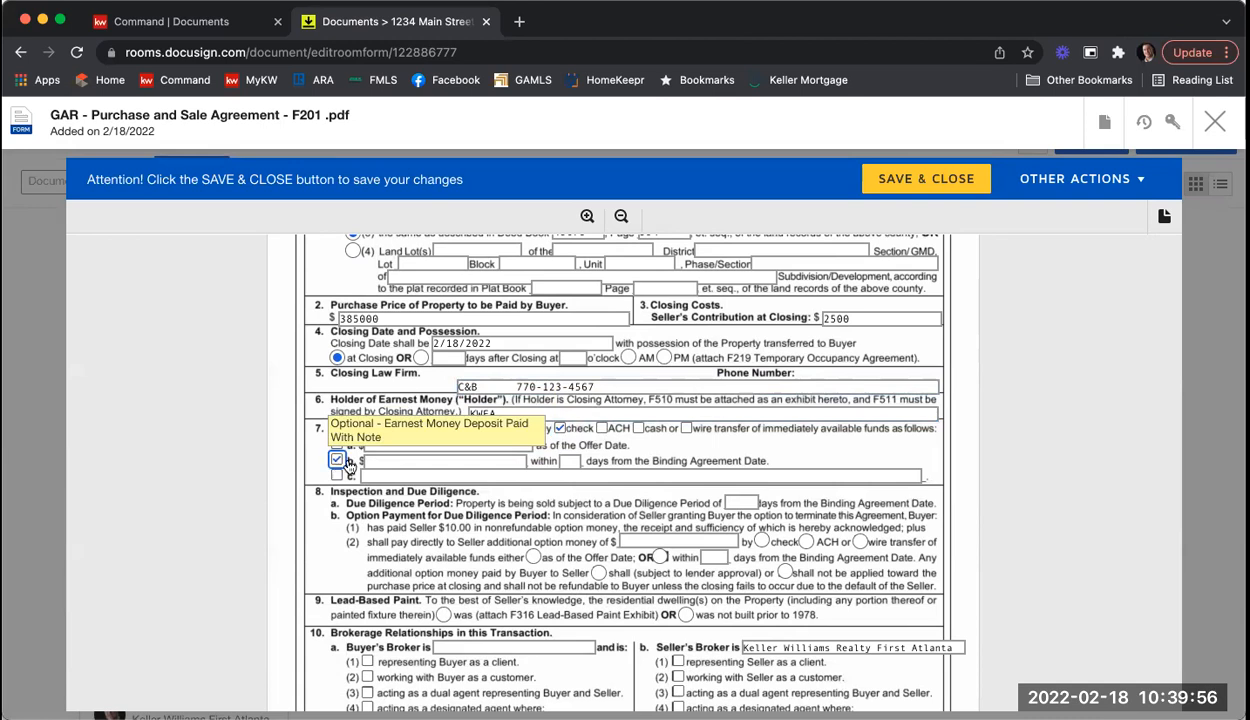
pyautogui.click(389, 460)
pyautogui.write('4000')
pyautogui.press('Tab')
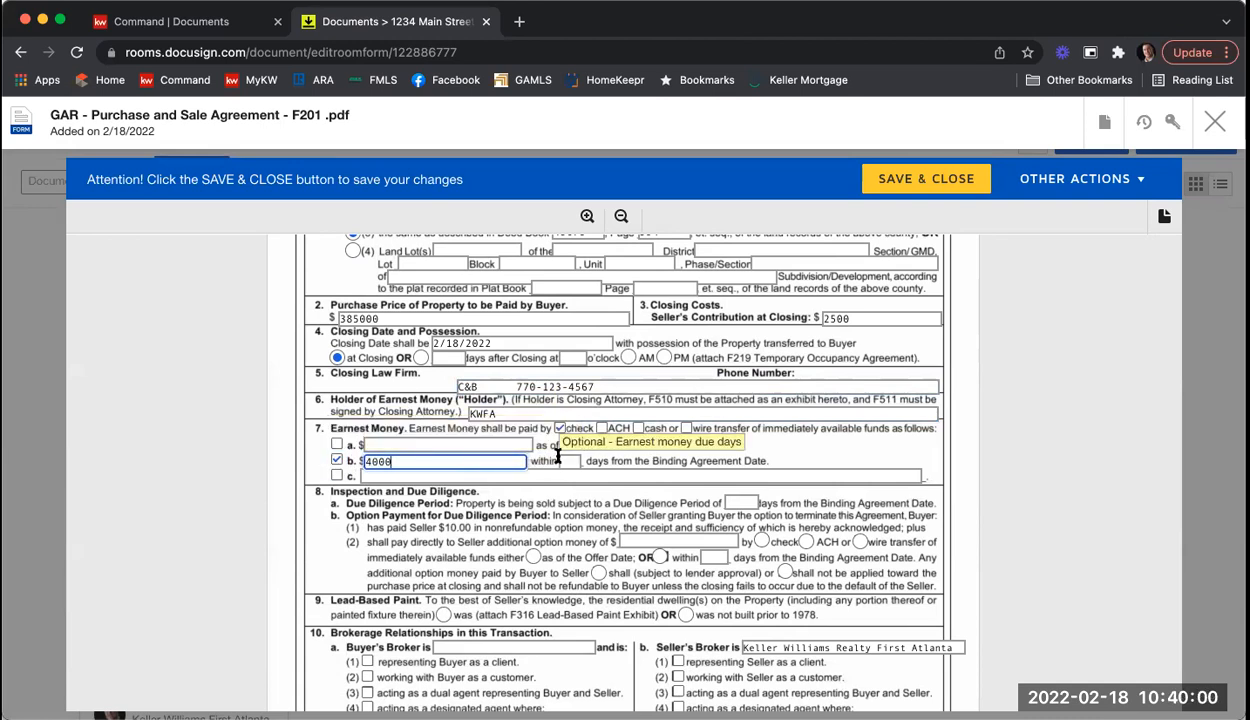
pyautogui.write('3')
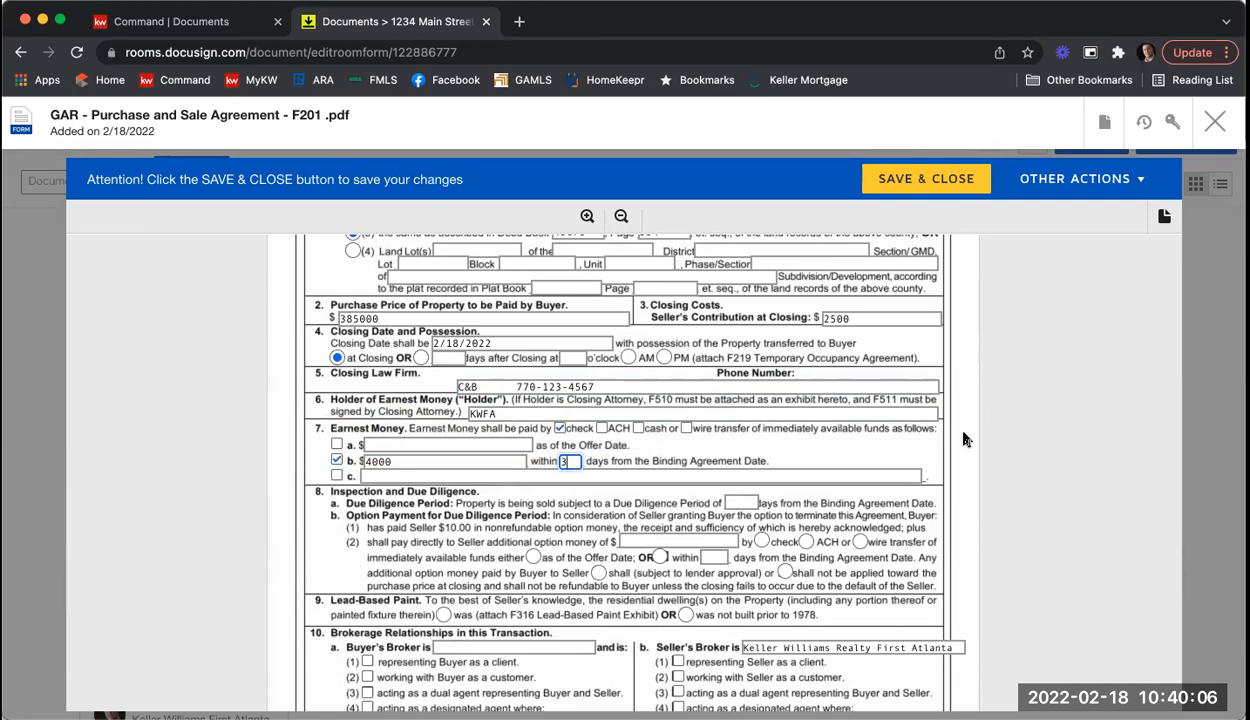
# Step: Set a 5-day Due Diligence Period and mark the dwelling as not built prior to 1978
pyautogui.scroll(-1, 965, 440)
pyautogui.scroll(-1, 965, 440)
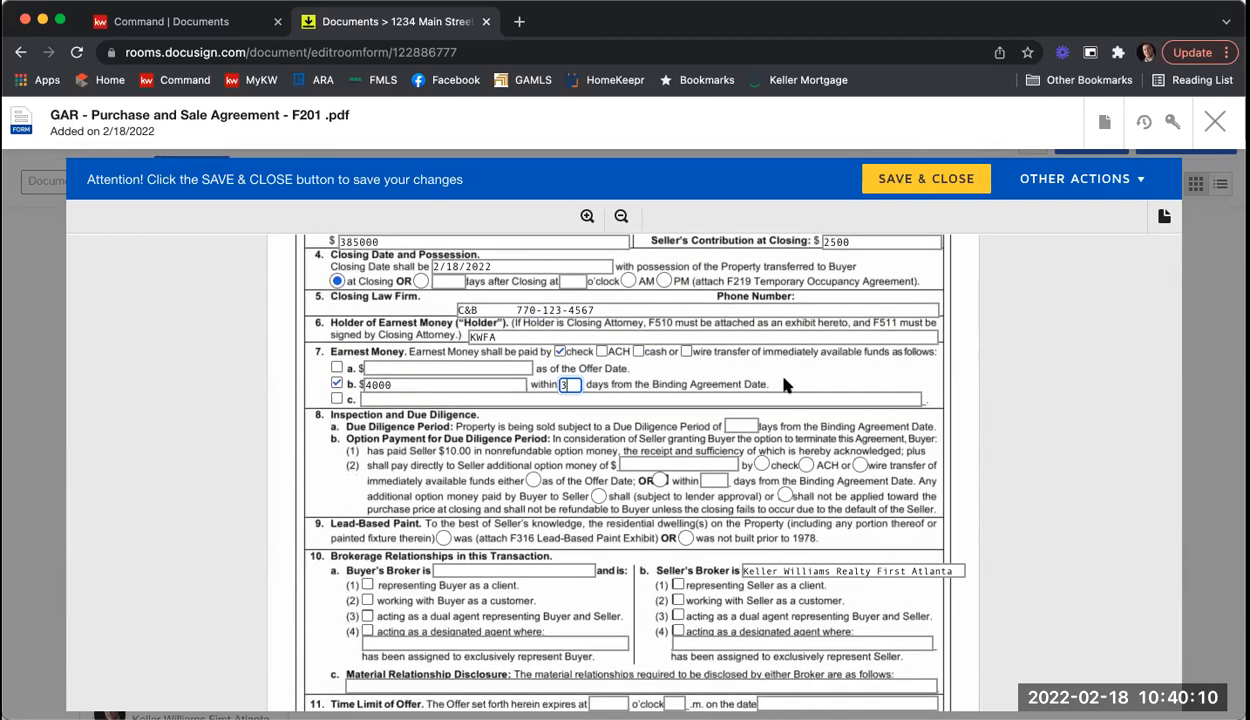
pyautogui.click(742, 426)
pyautogui.write('5')
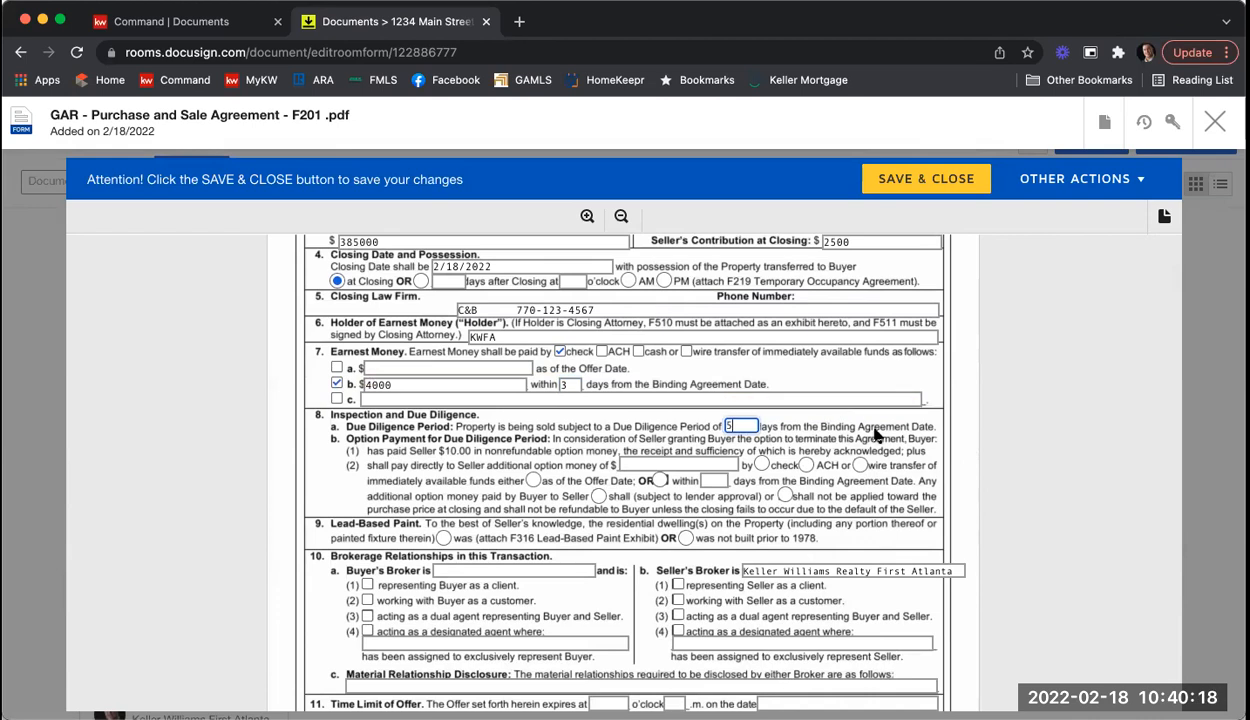
pyautogui.scroll(-1, 1053, 379)
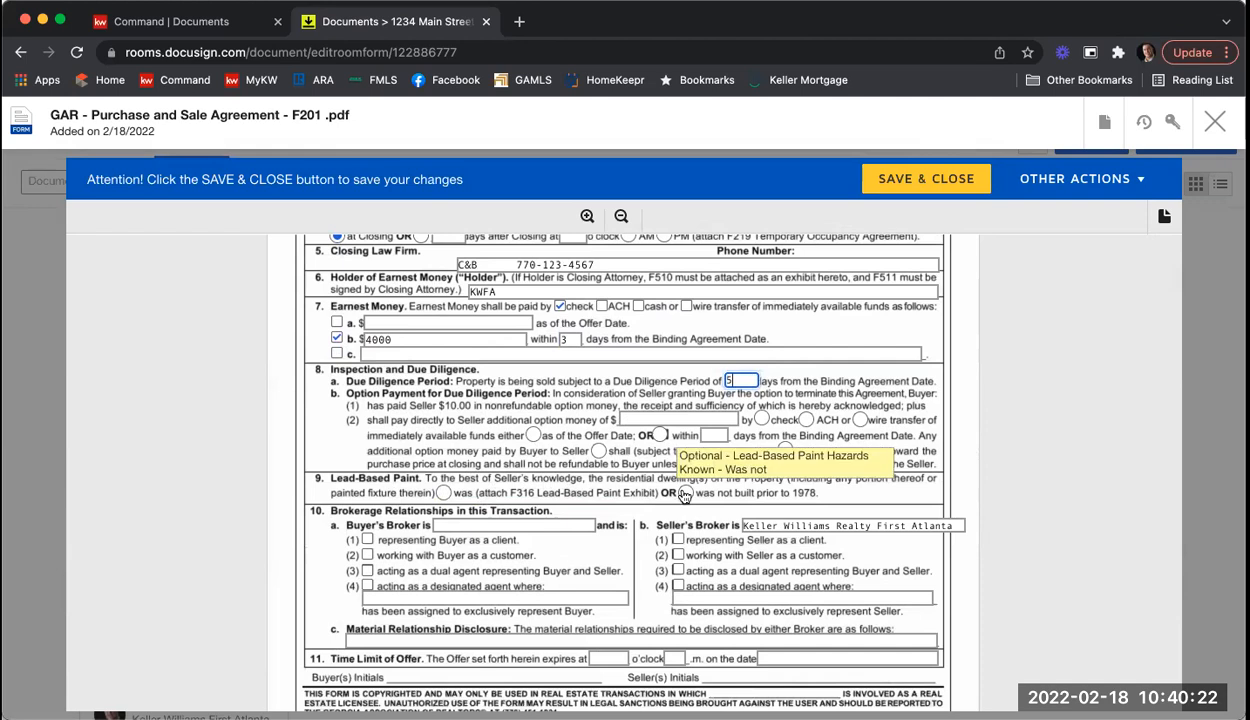
pyautogui.click(689, 494)
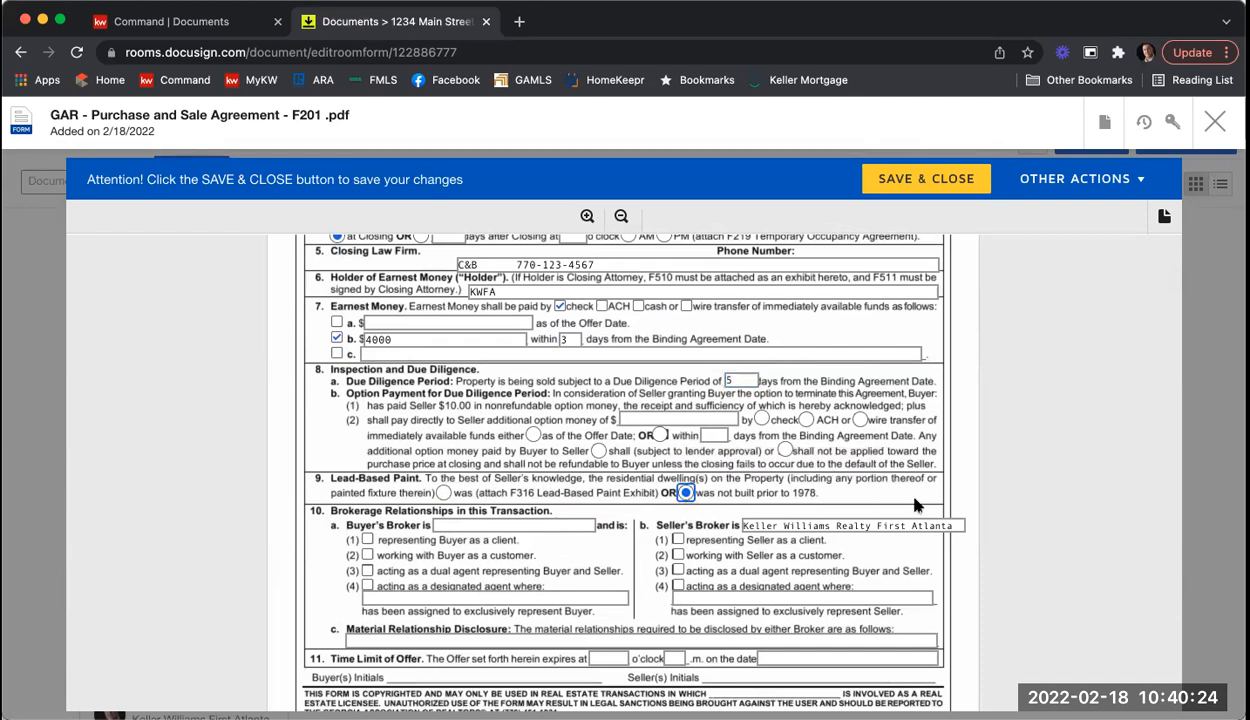
pyautogui.scroll(-2, 1087, 492)
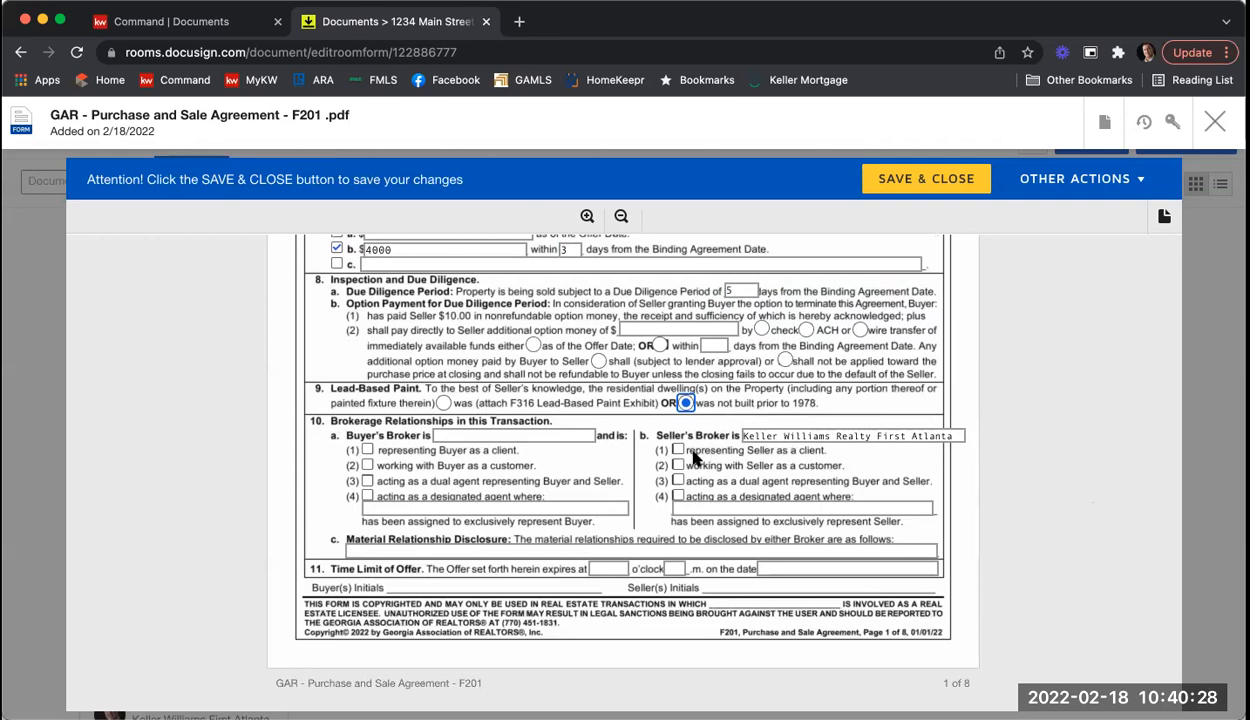
# Step: Mark the seller's broker representing the seller, and Harry Norman as buyer's broker representing the buyer
pyautogui.click(677, 452)
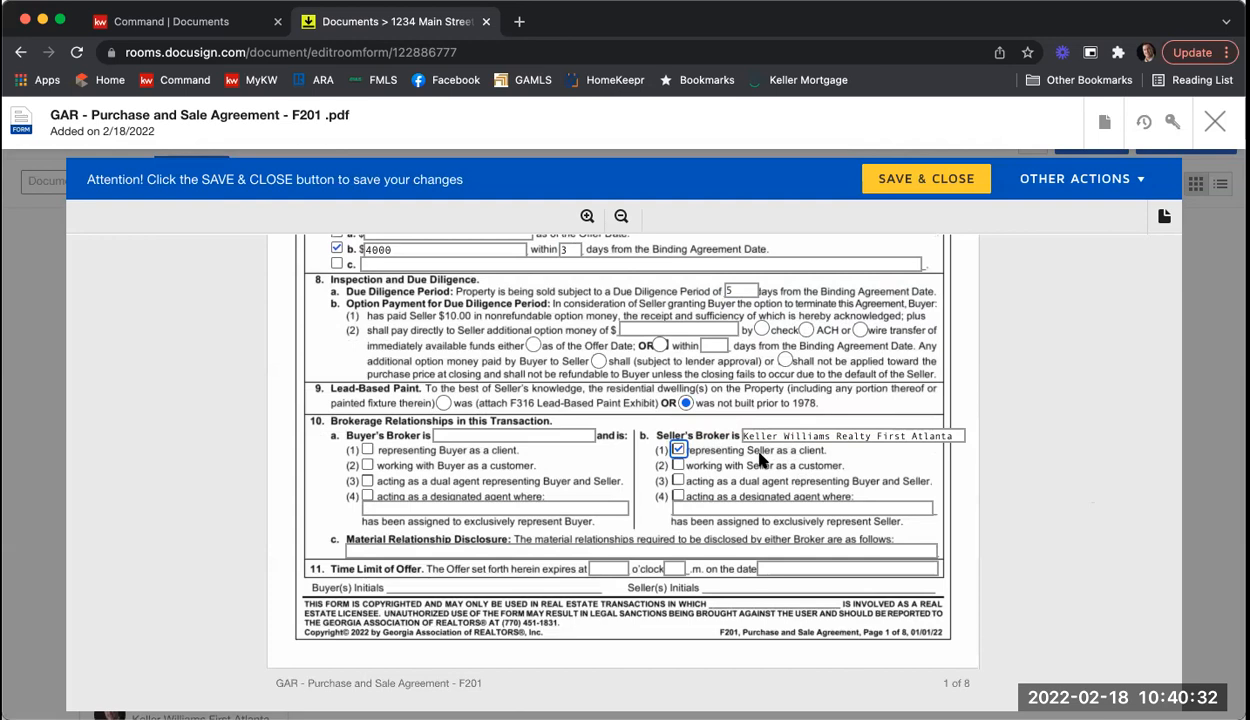
pyautogui.click(509, 437)
pyautogui.write('Harry')
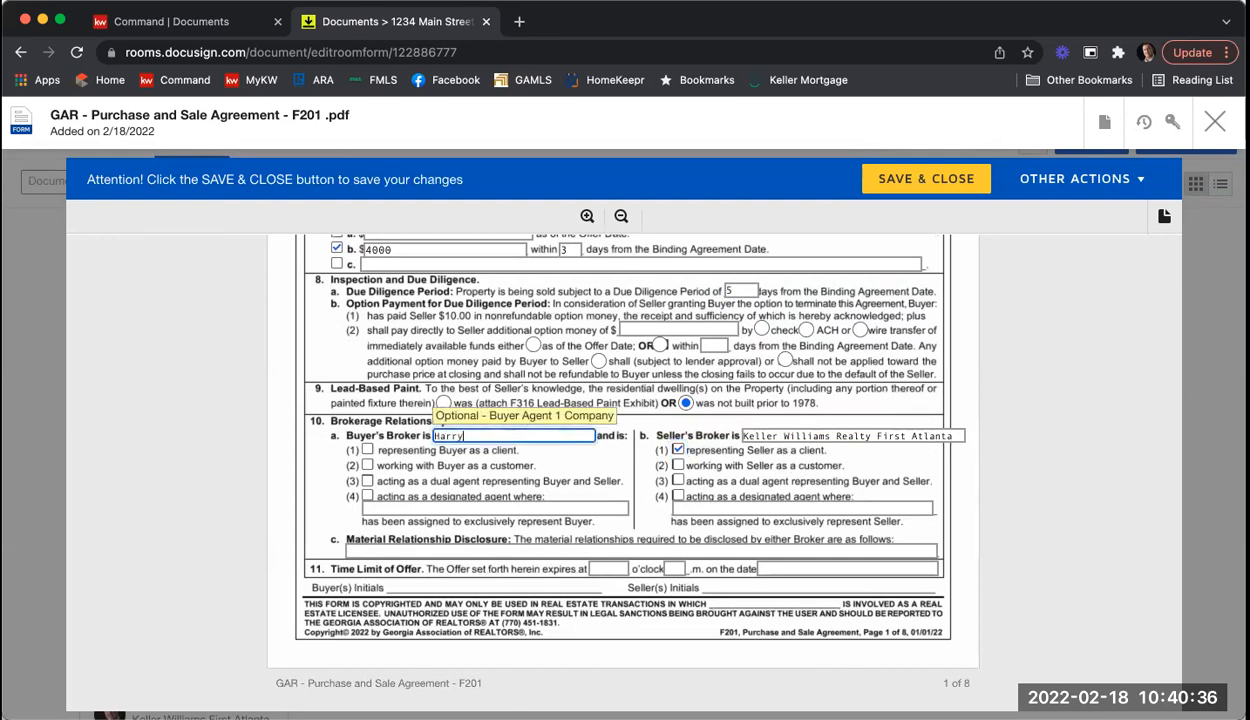
pyautogui.write(' Norman')
pyautogui.click(369, 451)
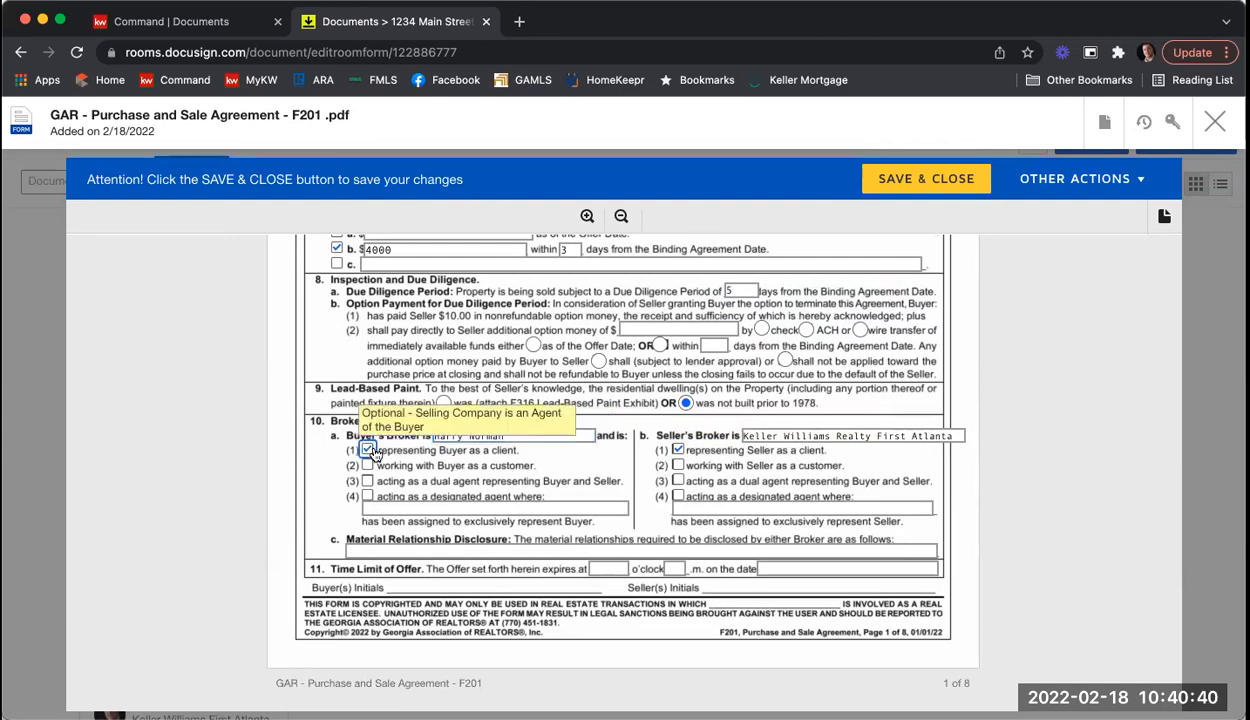
# Step: Enter N/A for material relationship and set the offer to expire 12 p.m. on 2/19/2022
pyautogui.scroll(-1, 372, 453)
pyautogui.click(505, 524)
pyautogui.write('N/A')
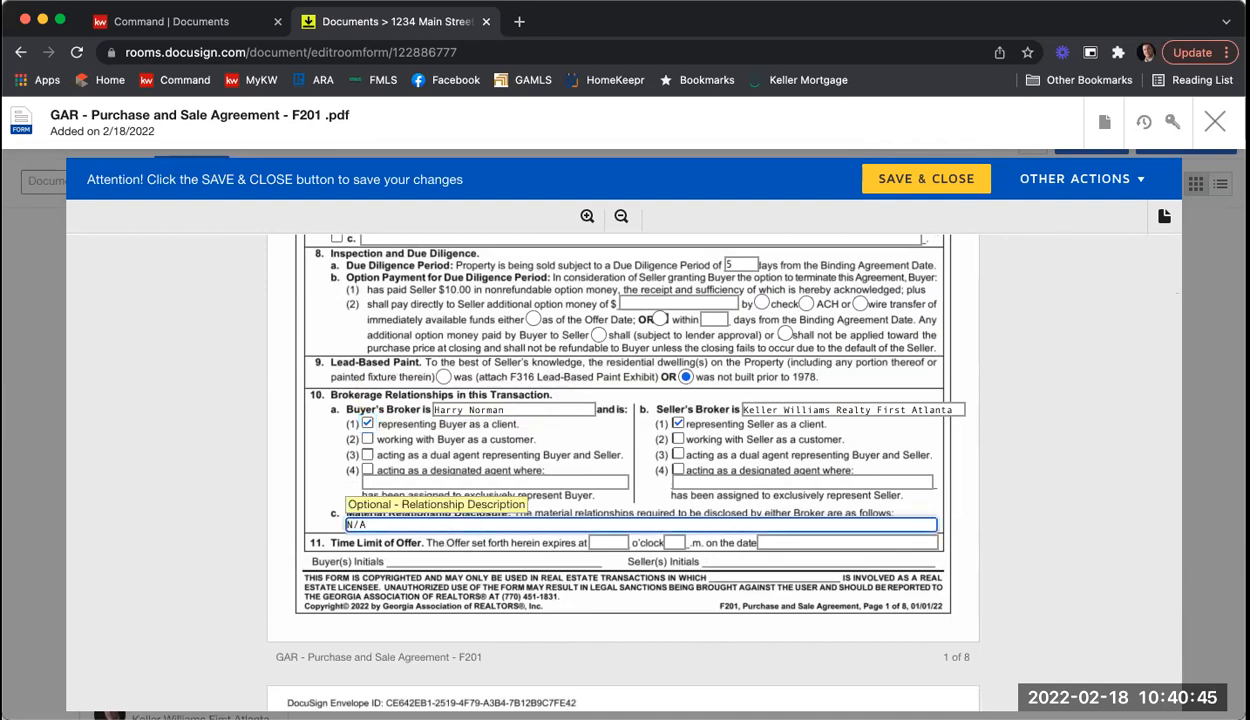
pyautogui.click(605, 541)
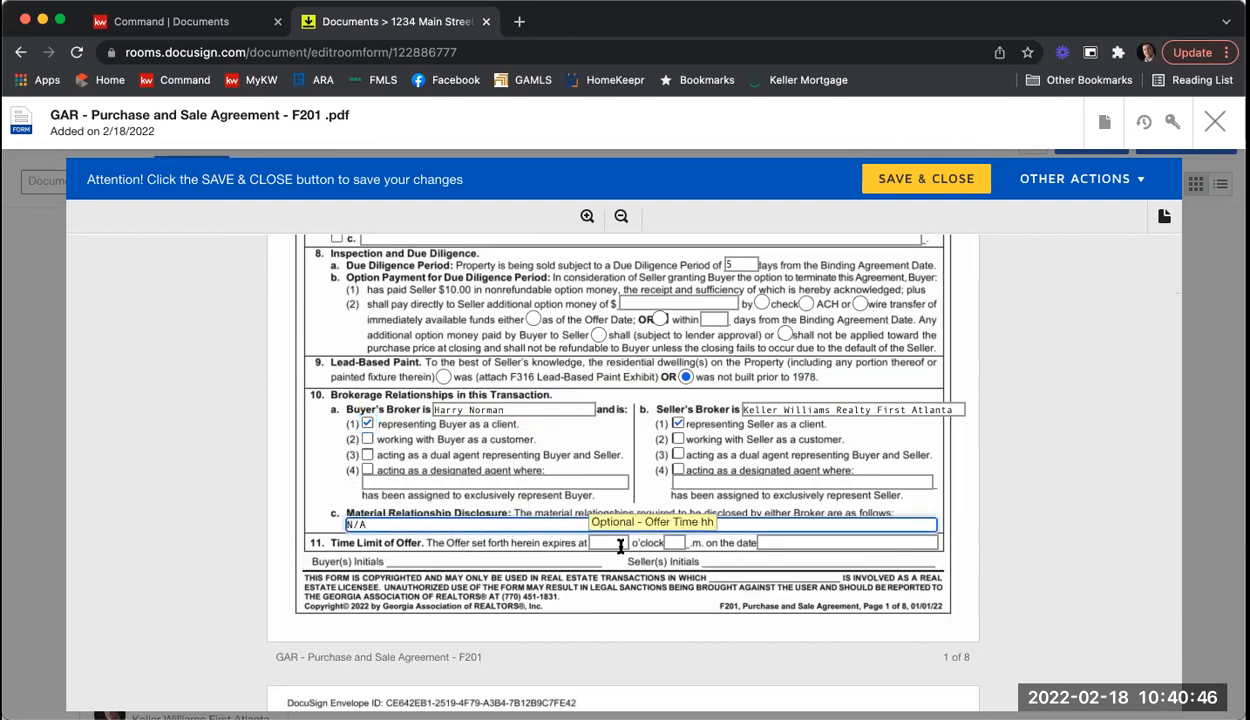
pyautogui.write('12')
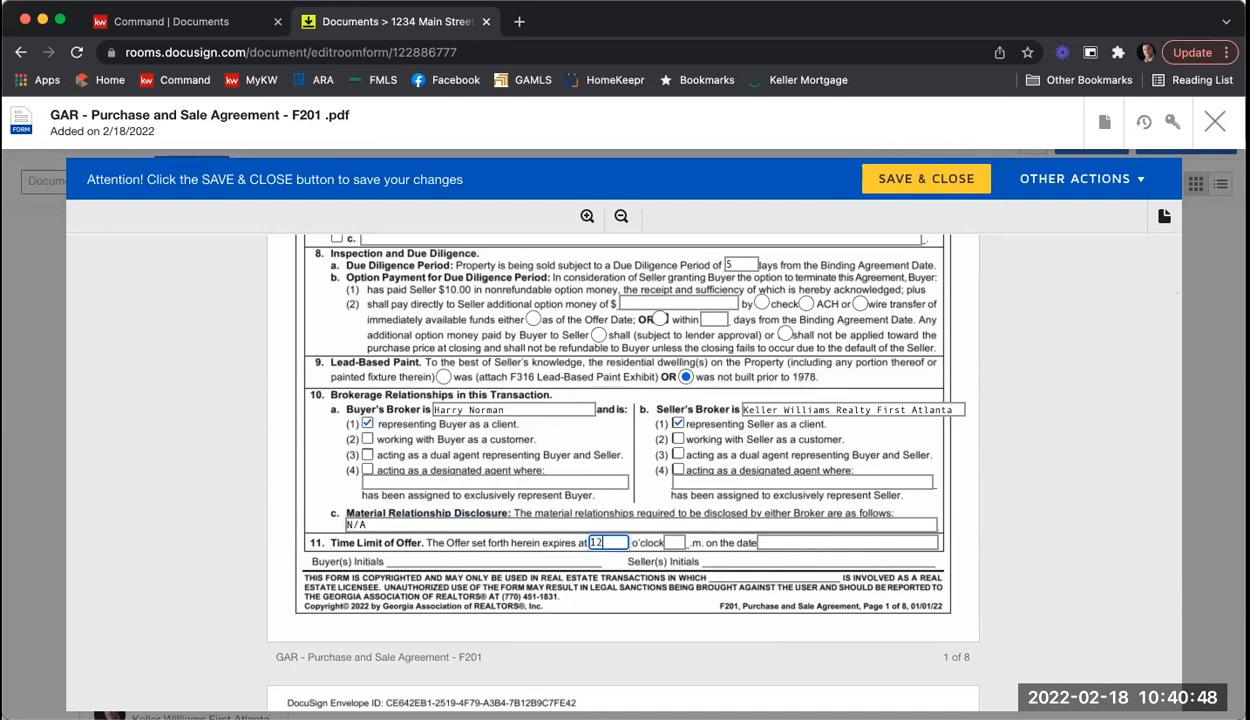
pyautogui.press('Tab')
pyautogui.write('p')
pyautogui.press('Tab')
pyautogui.write('2/19/2022')
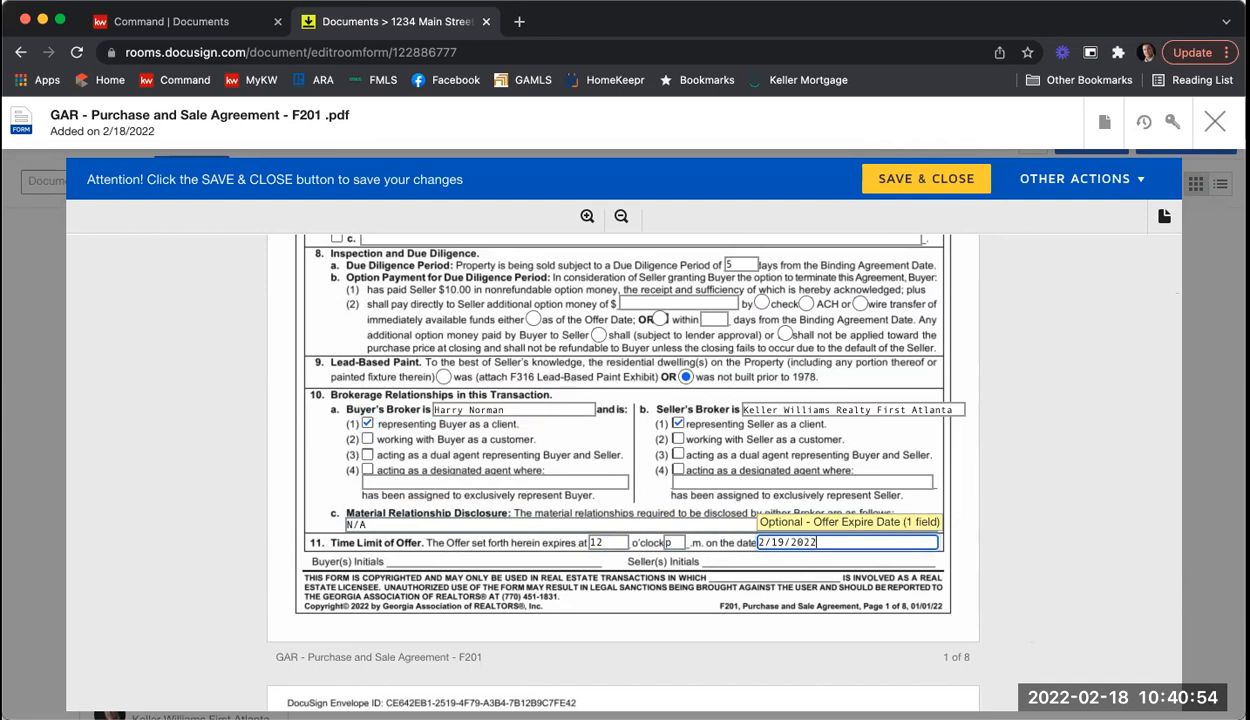
# Step: Scroll the F201 form past pages 2–6 to the Exhibits and Addenda checklist on page 7
pyautogui.scroll(-5, 1096, 488)
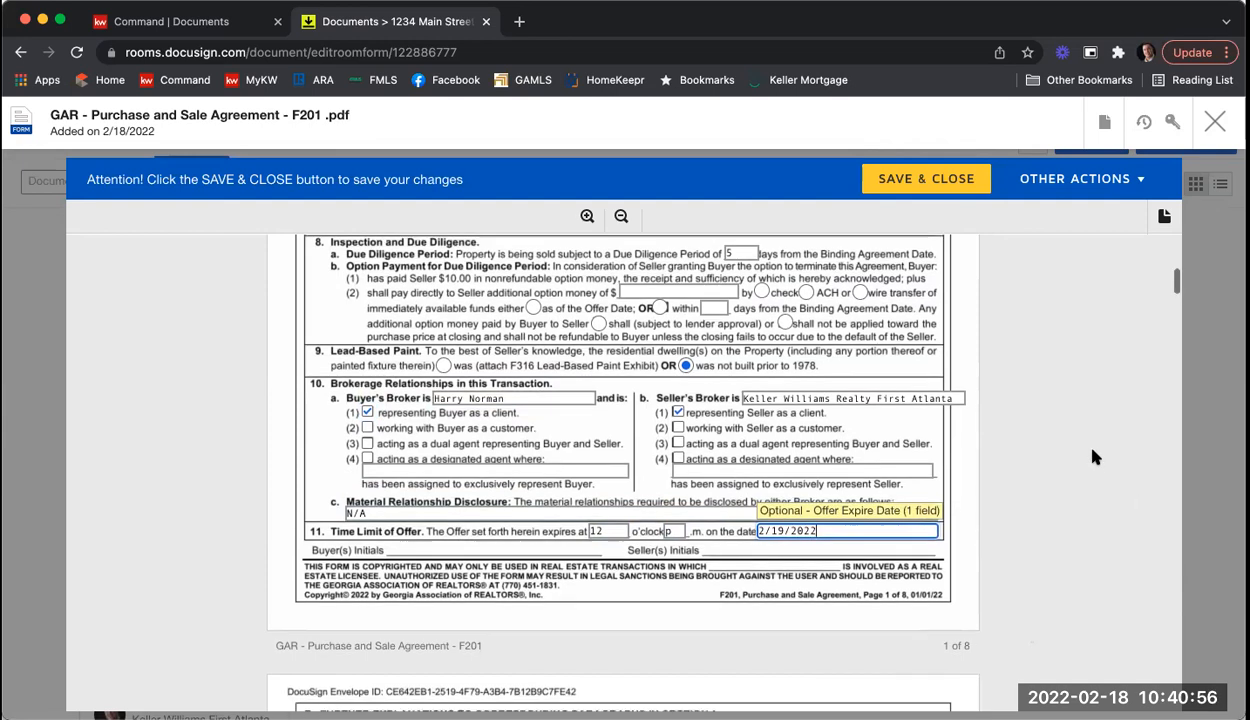
pyautogui.scroll(-8, 1096, 457)
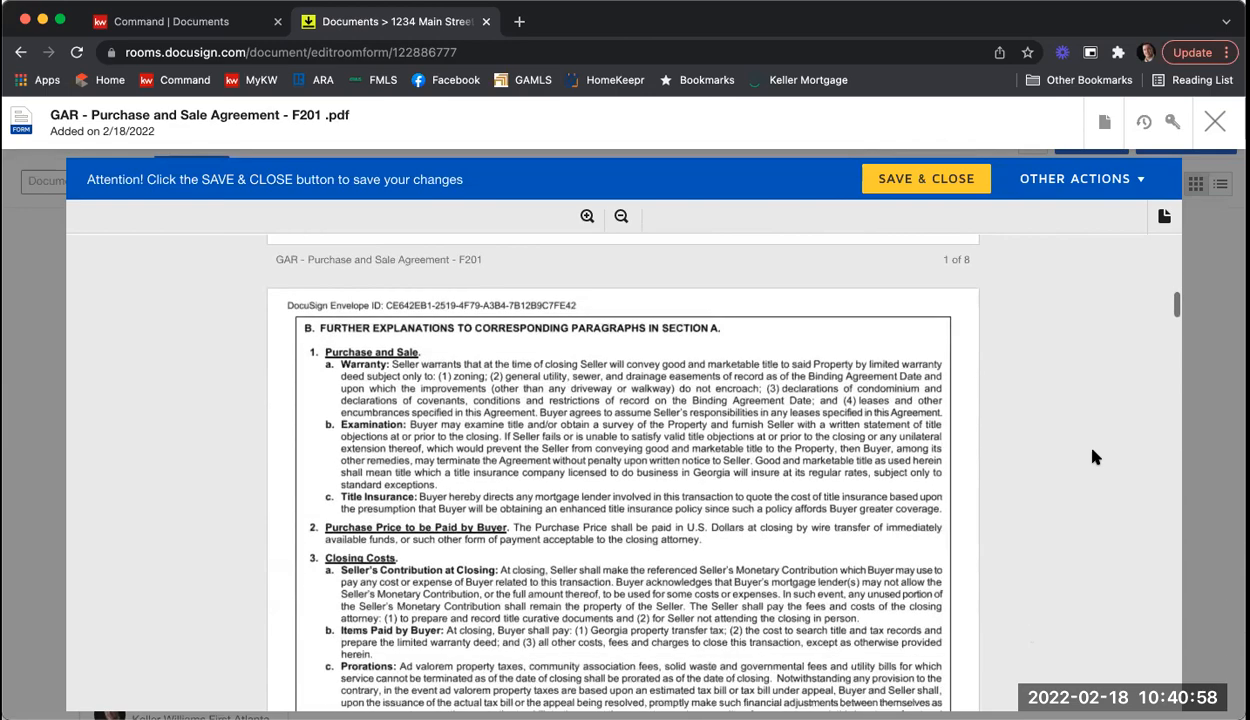
pyautogui.scroll(-8, 1096, 457)
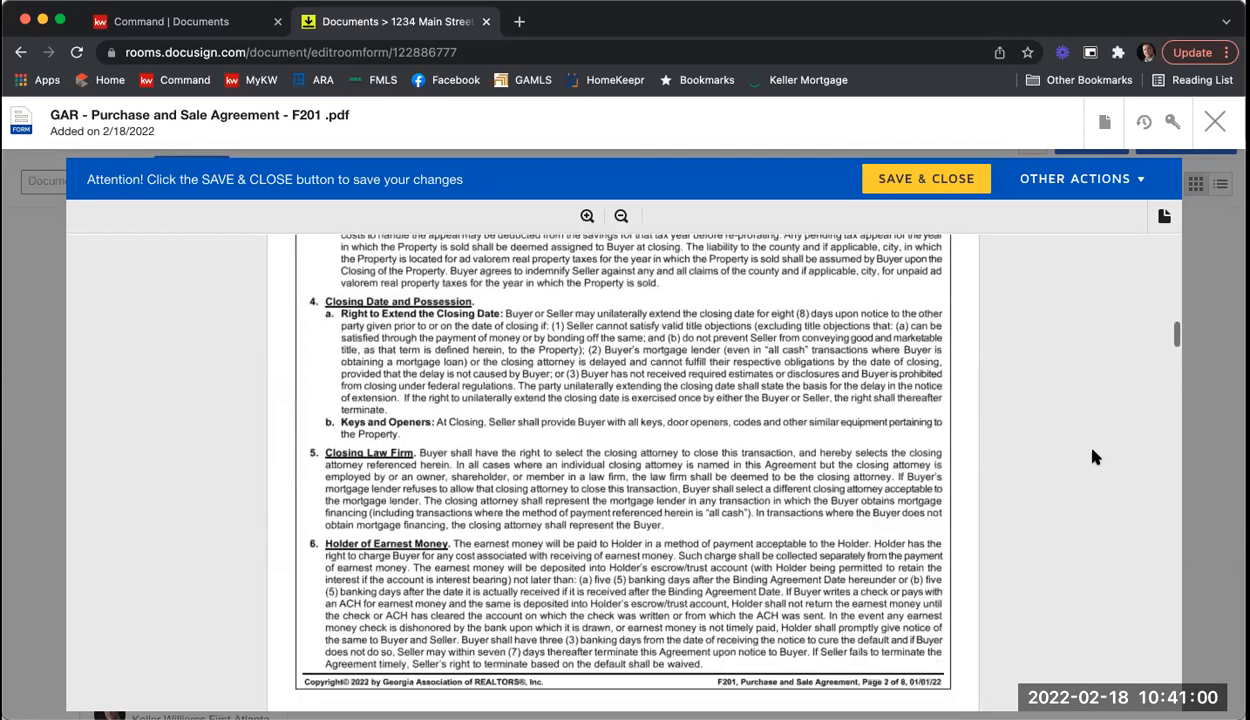
pyautogui.scroll(-8, 1096, 457)
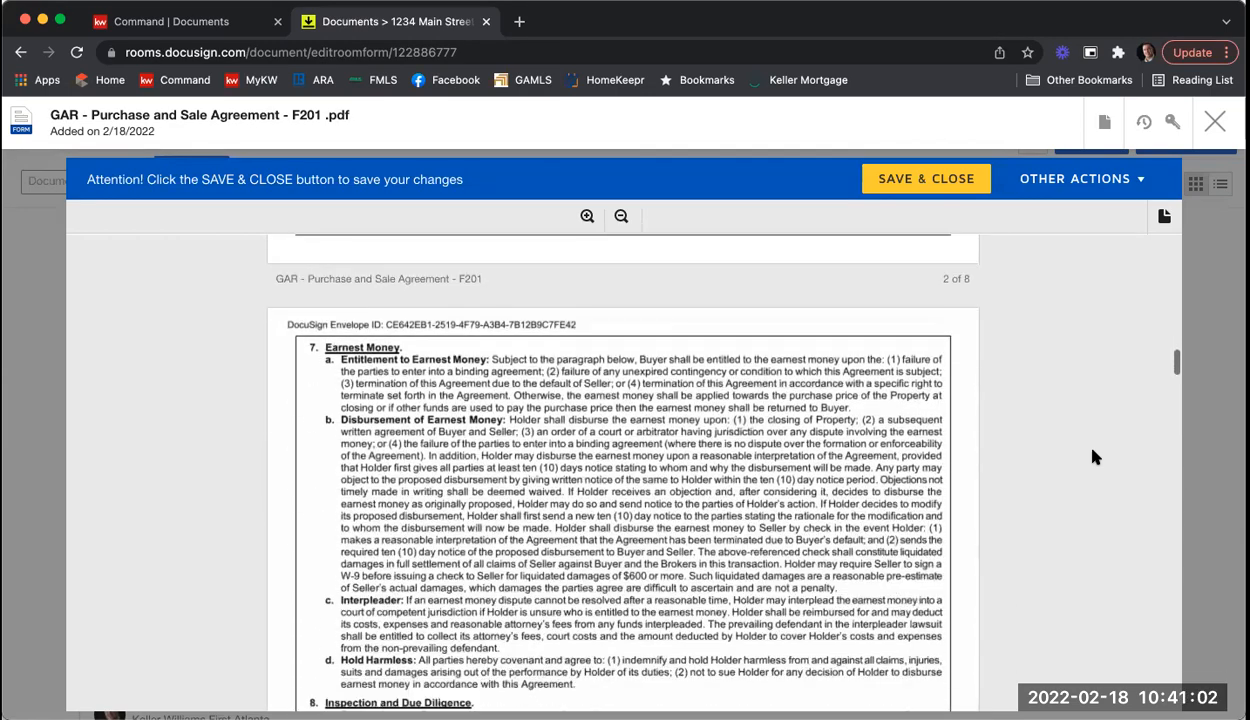
pyautogui.scroll(-10, 1096, 457)
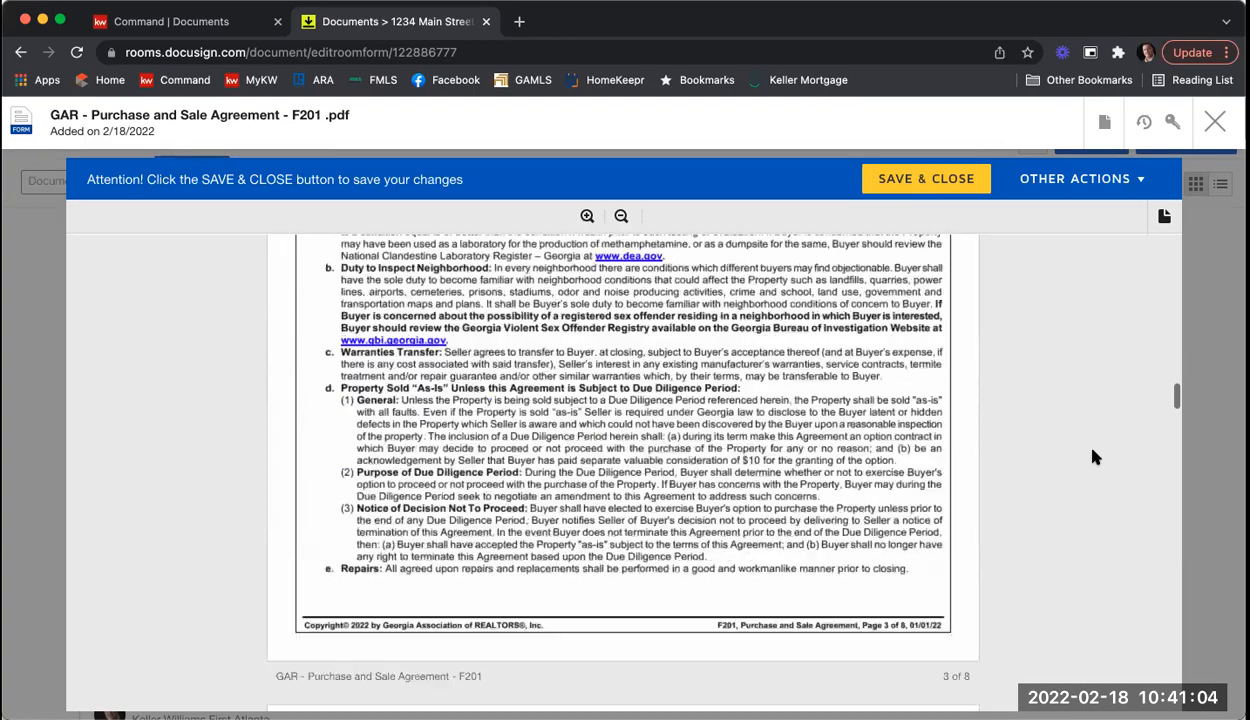
pyautogui.scroll(-10, 1096, 457)
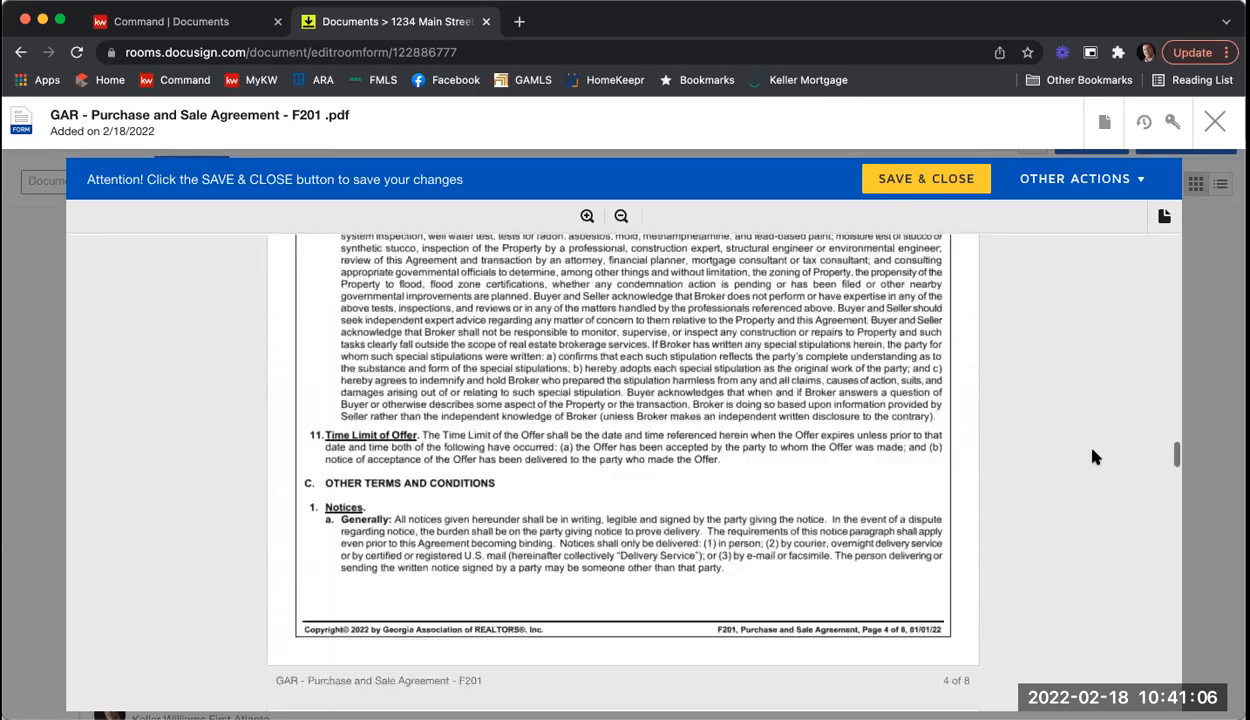
pyautogui.scroll(-10, 1094, 457)
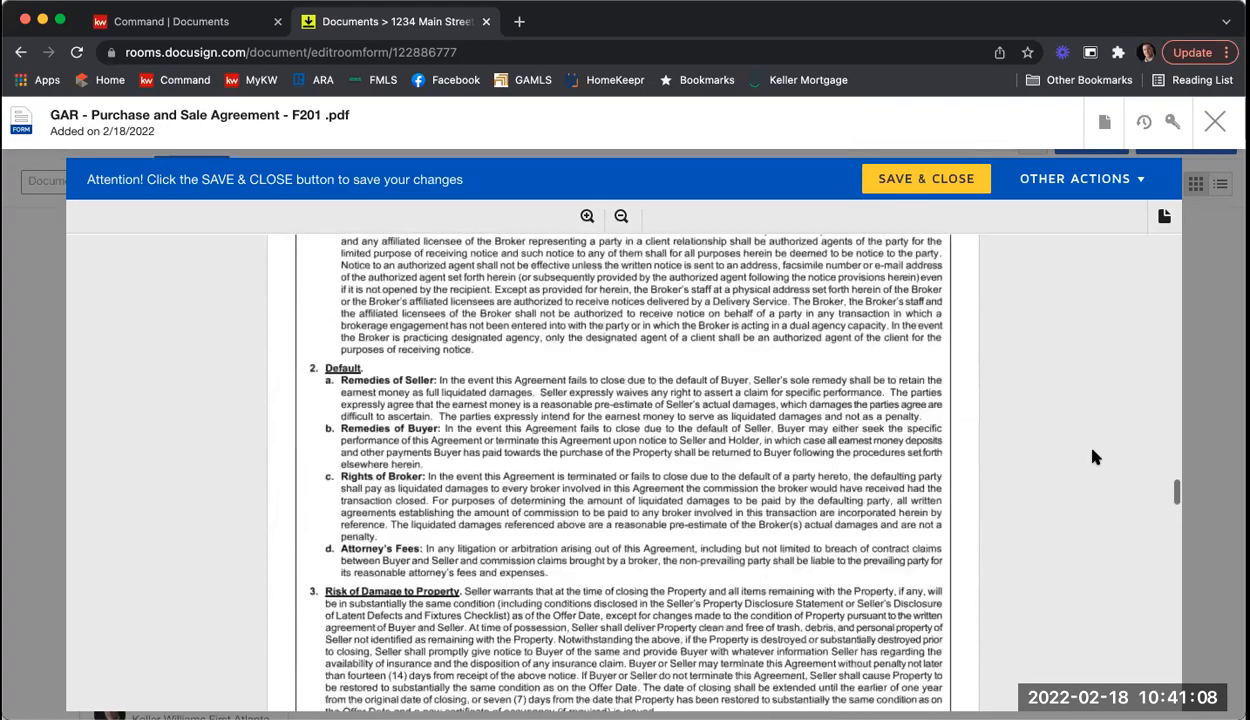
pyautogui.scroll(-10, 1094, 457)
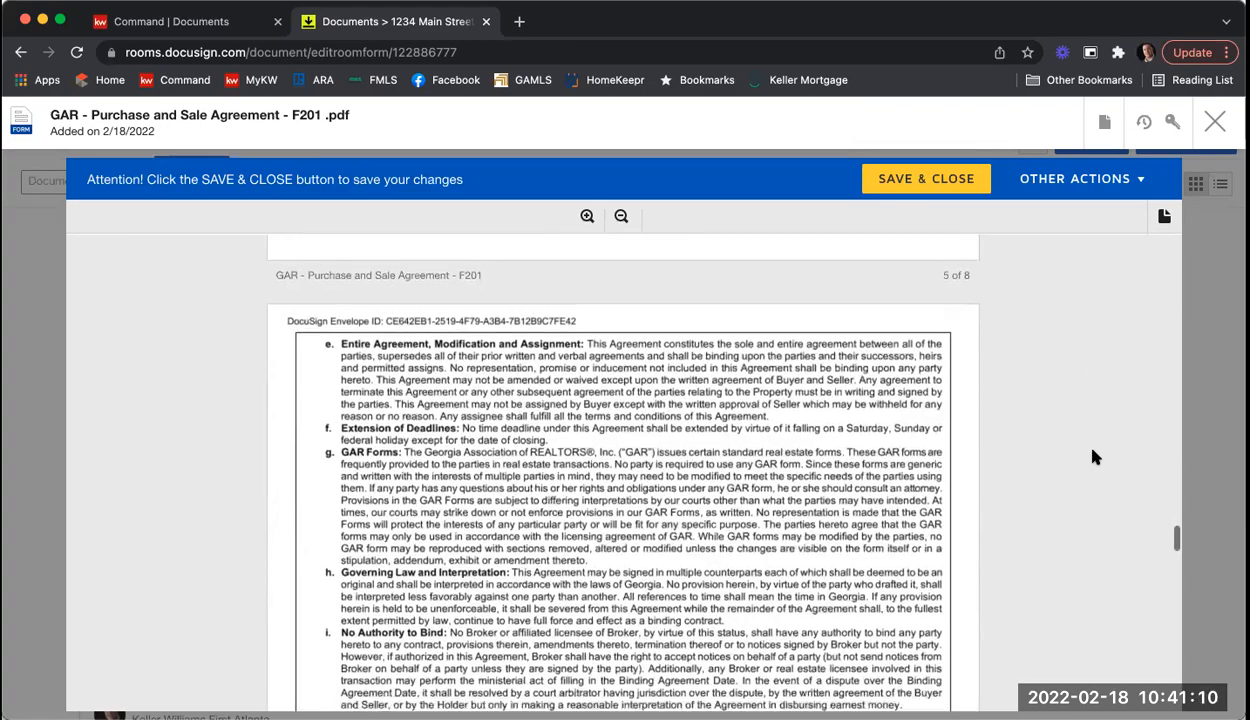
pyautogui.scroll(-10, 1094, 457)
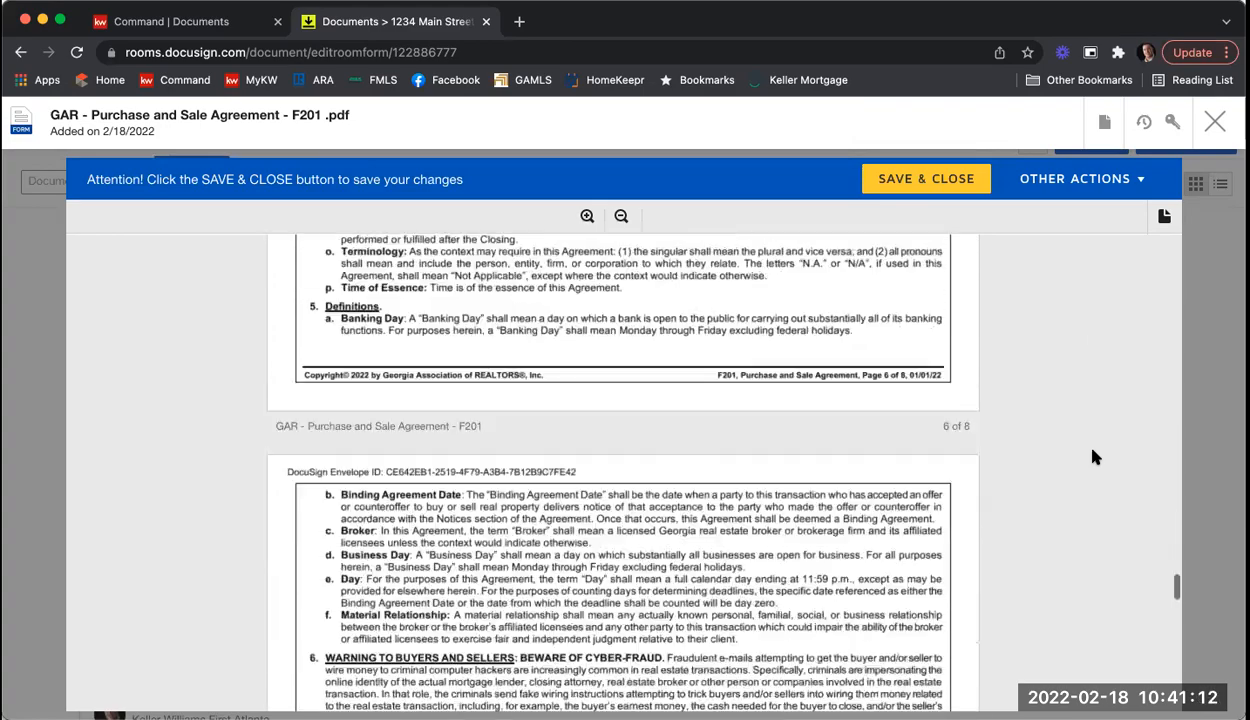
pyautogui.scroll(-3, 1094, 457)
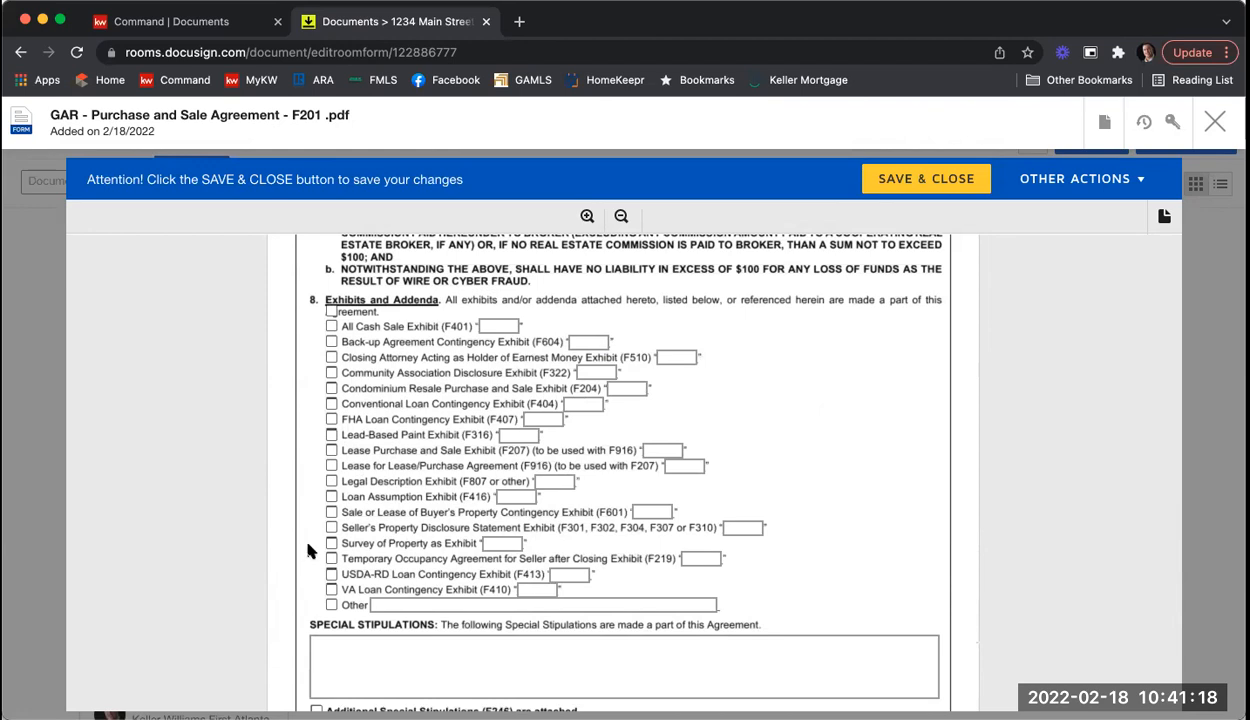
# Step: Check Seller's Property Disclosure Statement as exhibit A and Community Association Disclosure (F322) as exhibit B
pyautogui.click(332, 527)
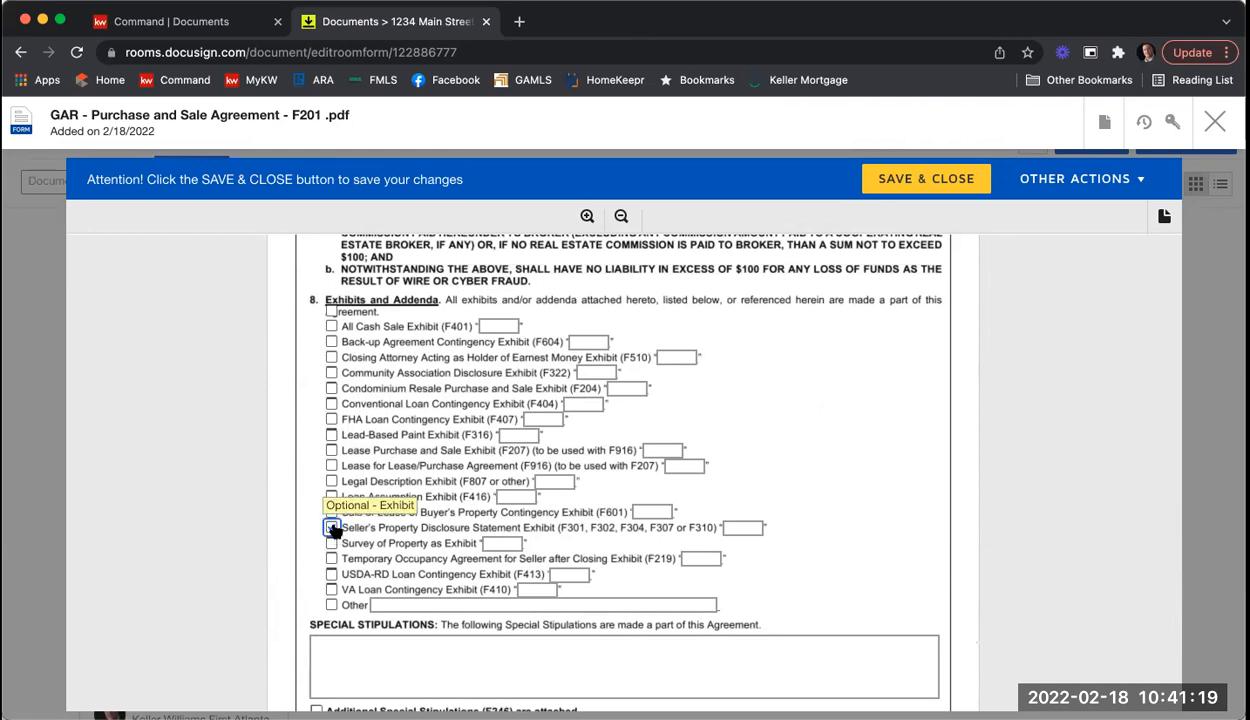
pyautogui.click(732, 527)
pyautogui.write('A')
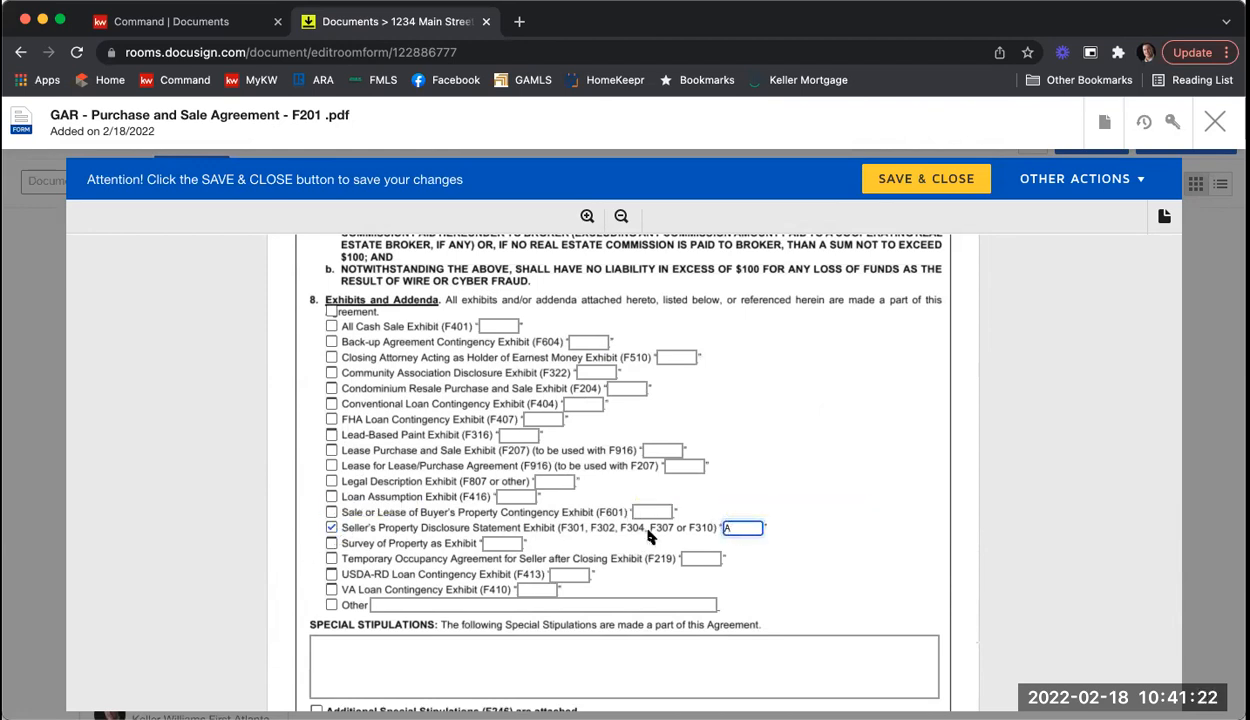
pyautogui.click(334, 376)
pyautogui.click(598, 372)
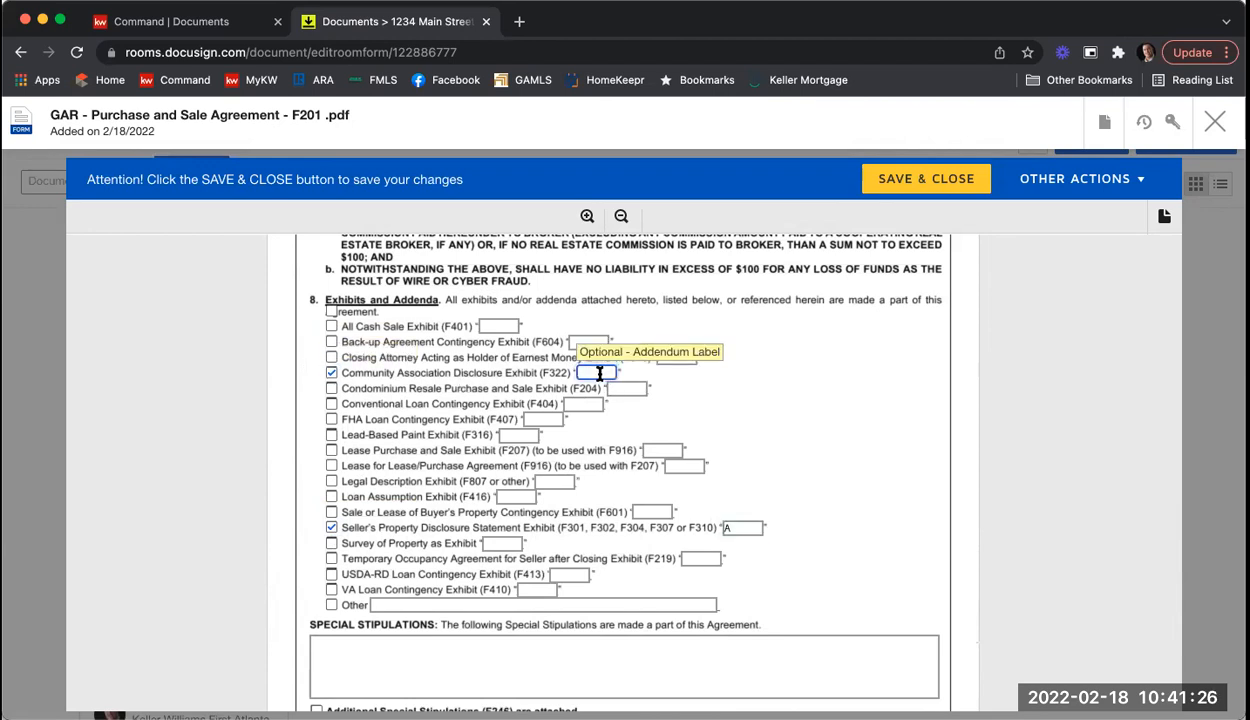
pyautogui.write('B')
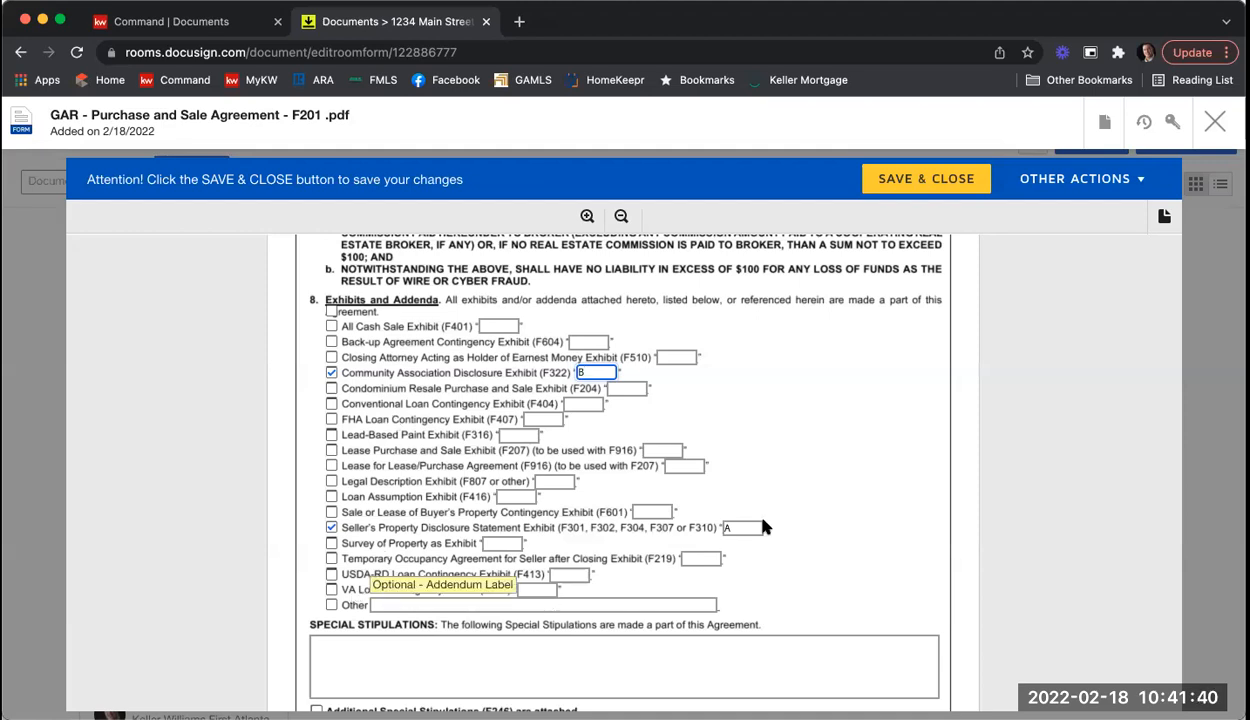
# Step: Enter 'You can start typing your stip.' in Special Stipulations, leaving F246 unchecked
pyautogui.scroll(-3, 829, 485)
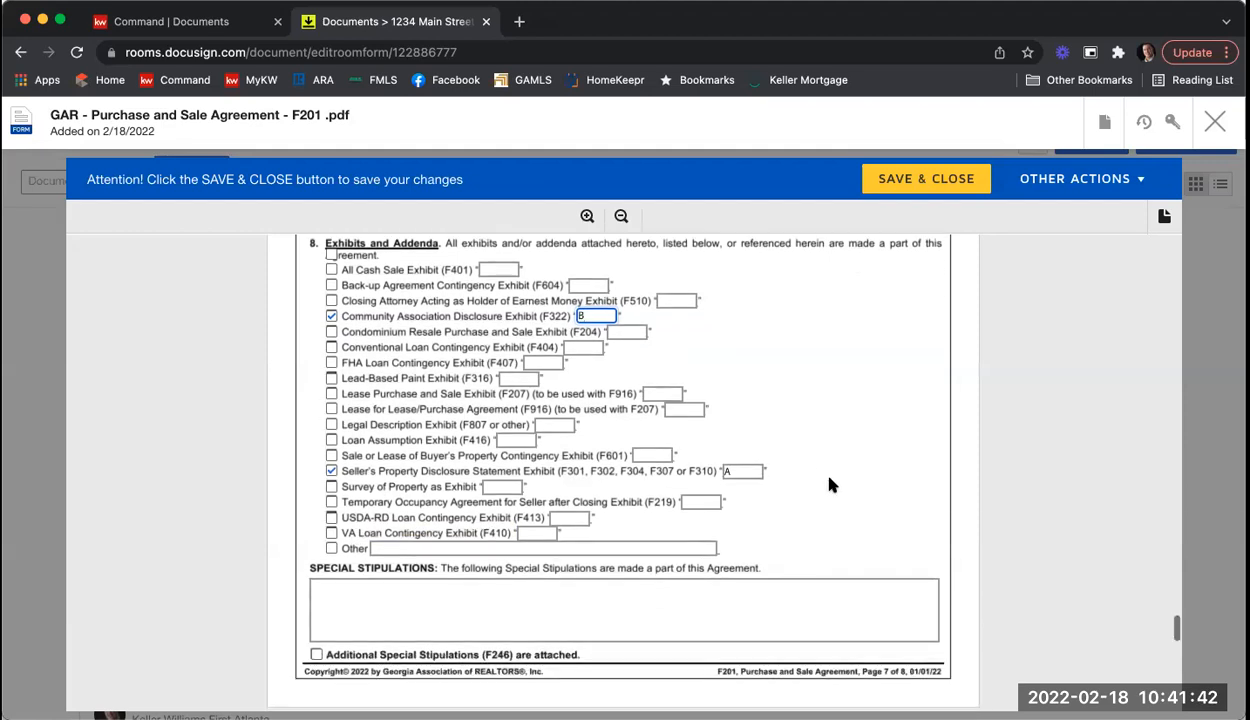
pyautogui.scroll(-2, 655, 500)
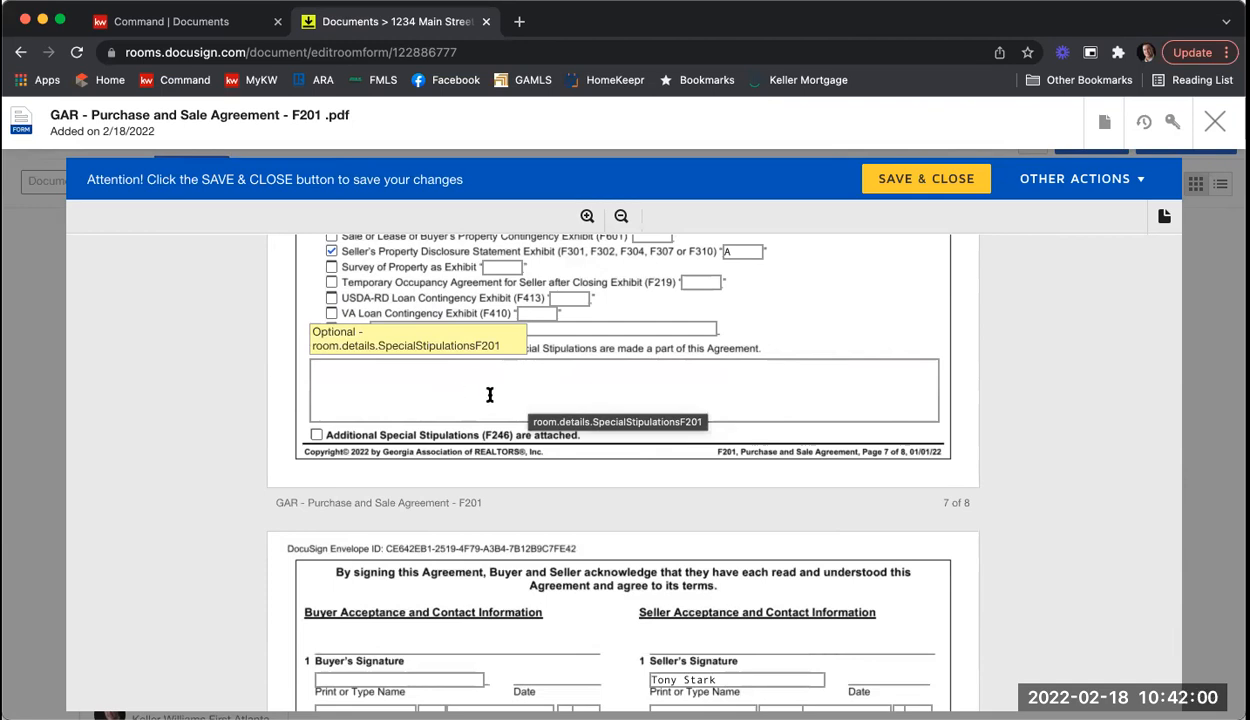
pyautogui.click(440, 383)
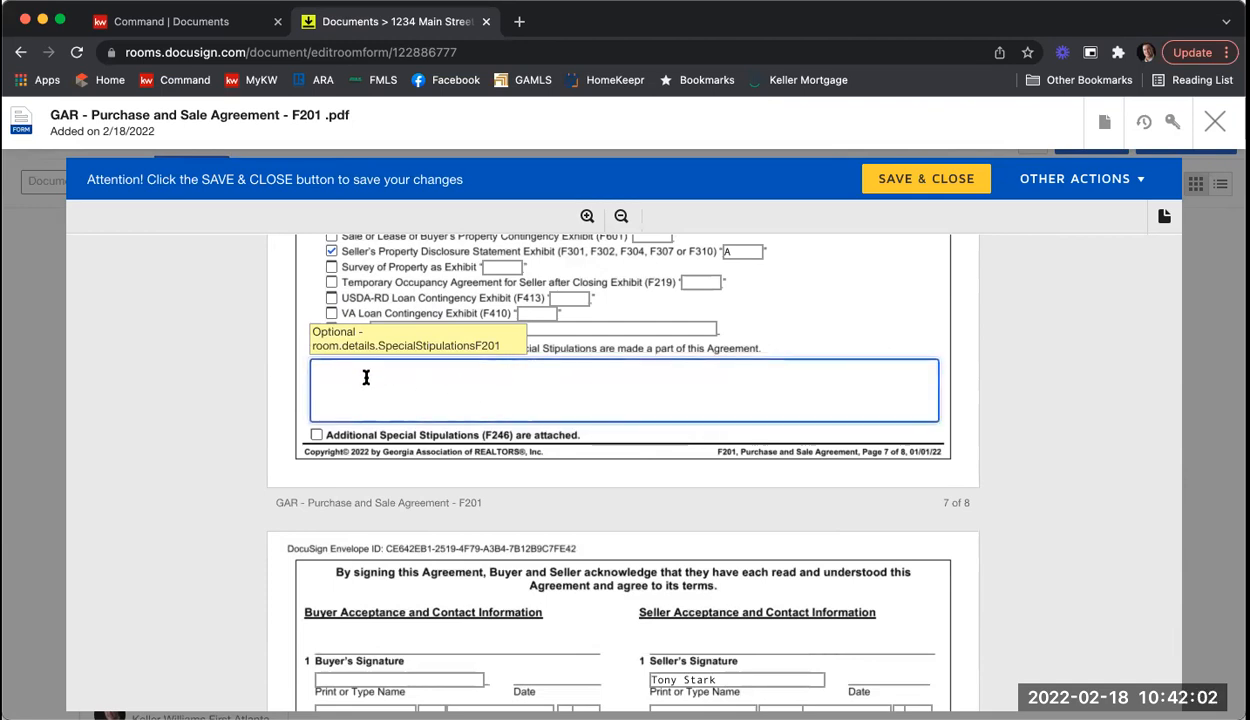
pyautogui.click(316, 436)
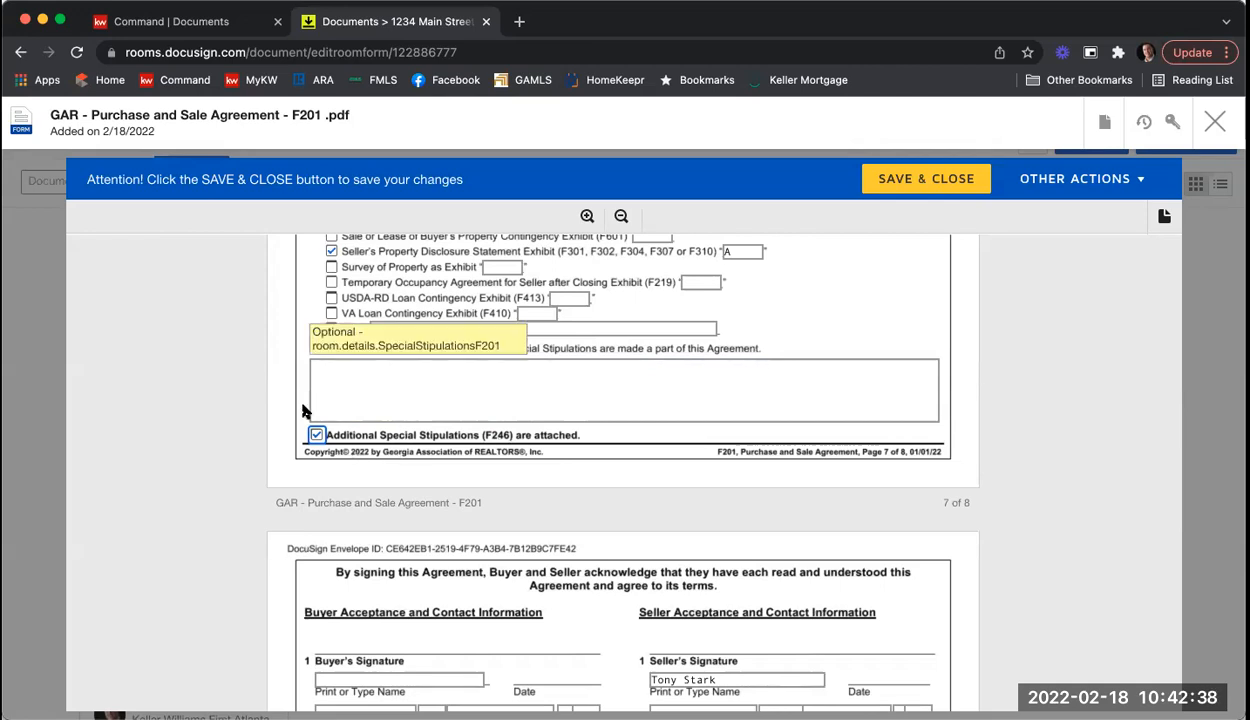
pyautogui.click(316, 435)
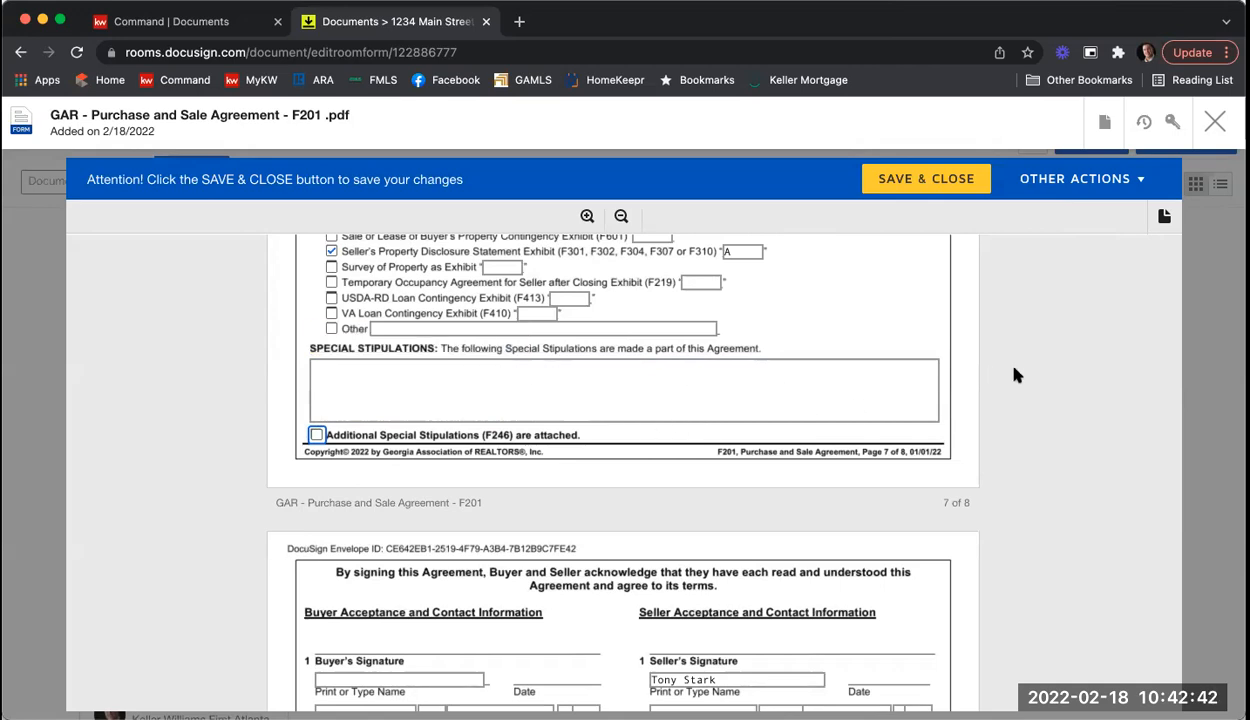
pyautogui.click(698, 379)
pyautogui.write('You can start typing your stip.')
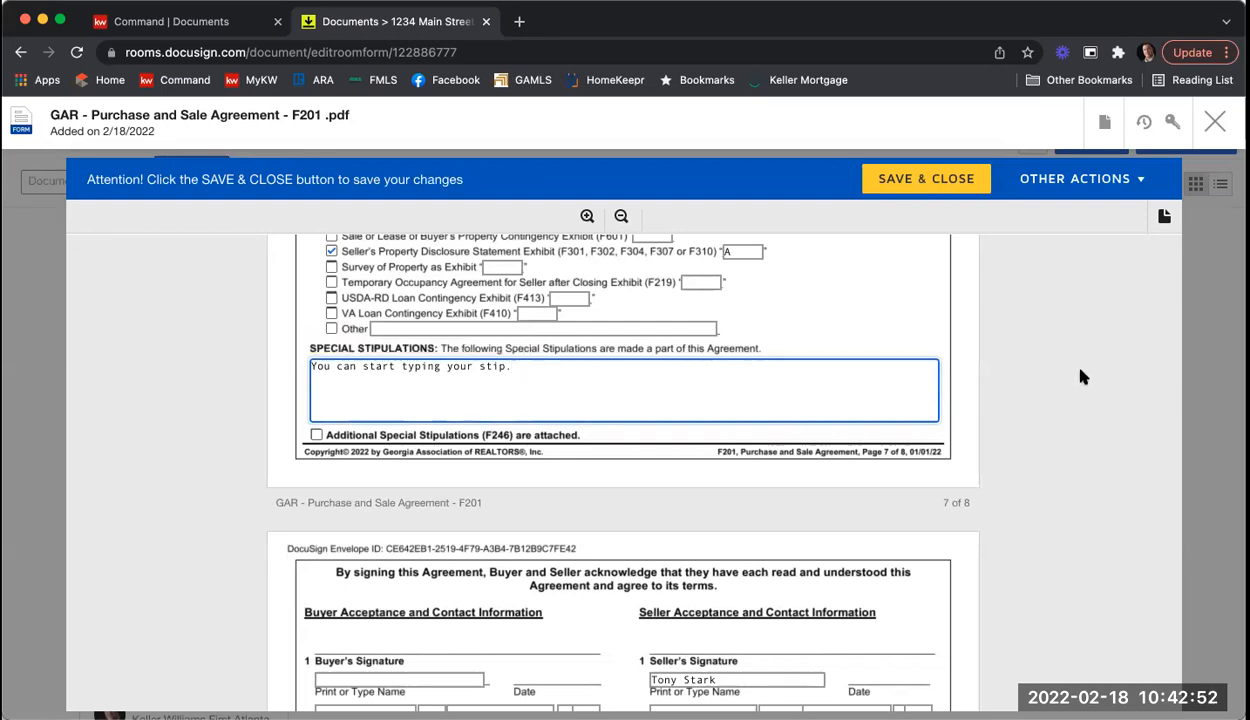
pyautogui.scroll(-3, 1083, 375)
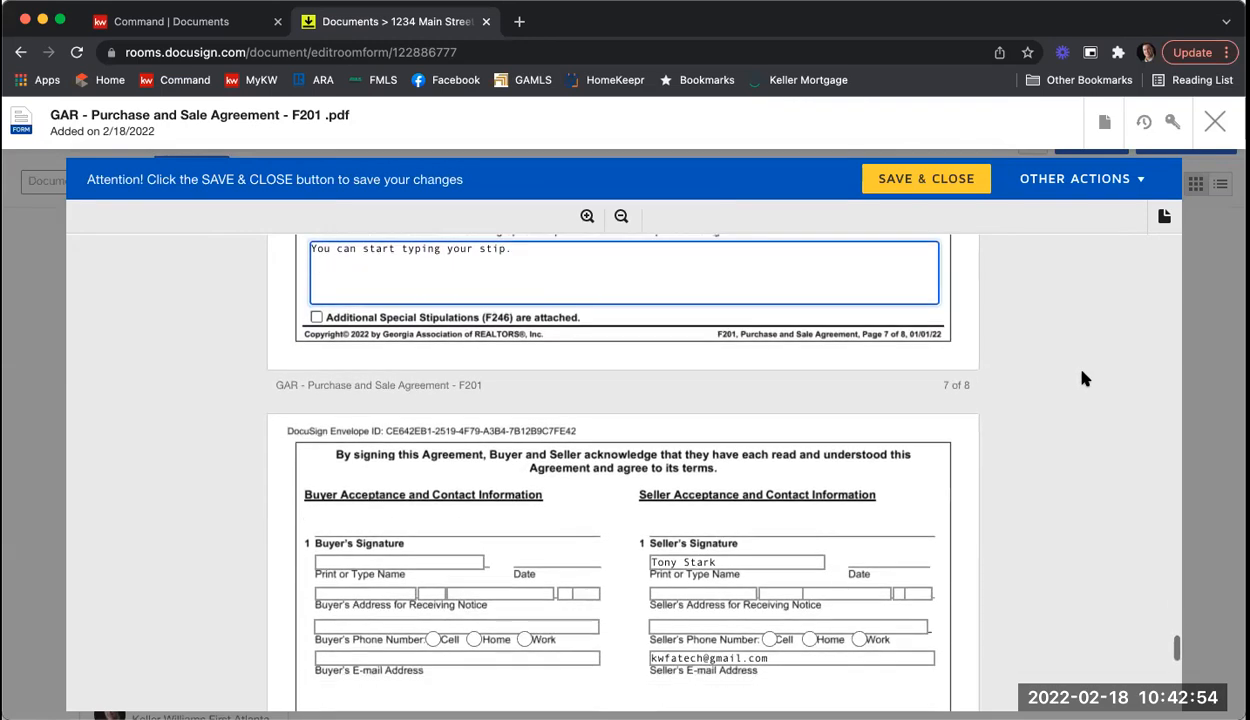
pyautogui.scroll(-3, 1092, 387)
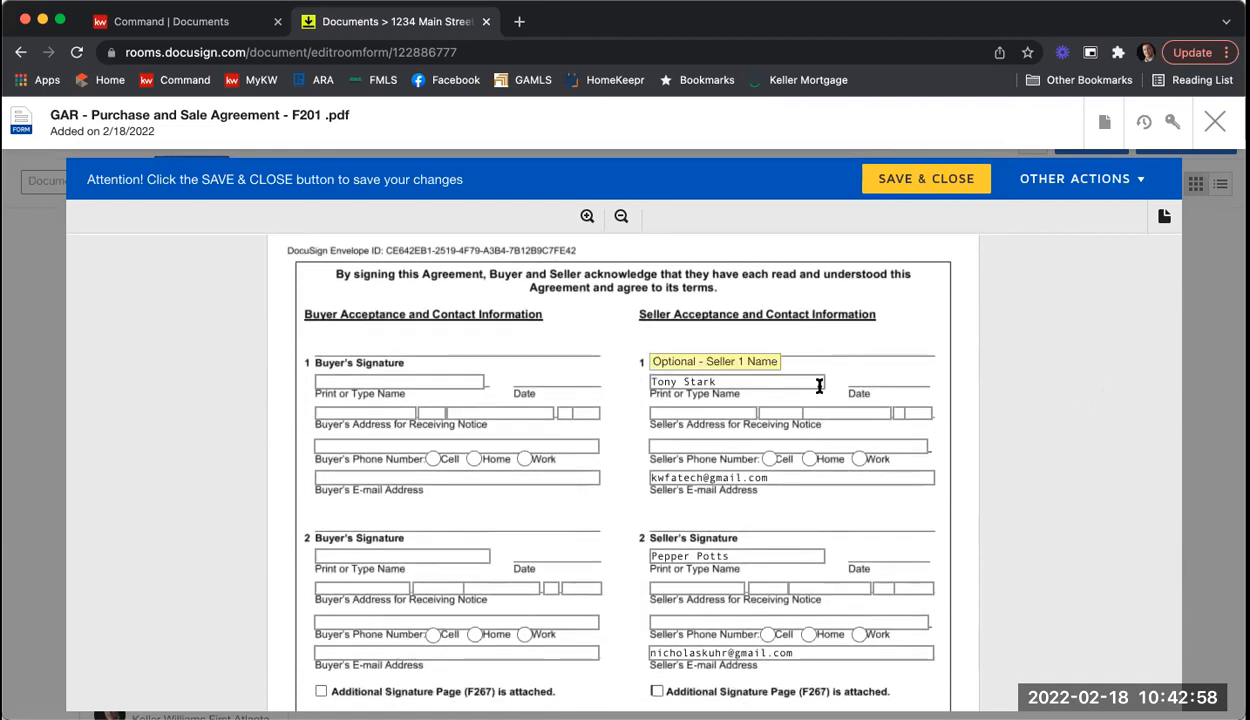
pyautogui.scroll(-1, 885, 396)
pyautogui.scroll(-1, 1036, 428)
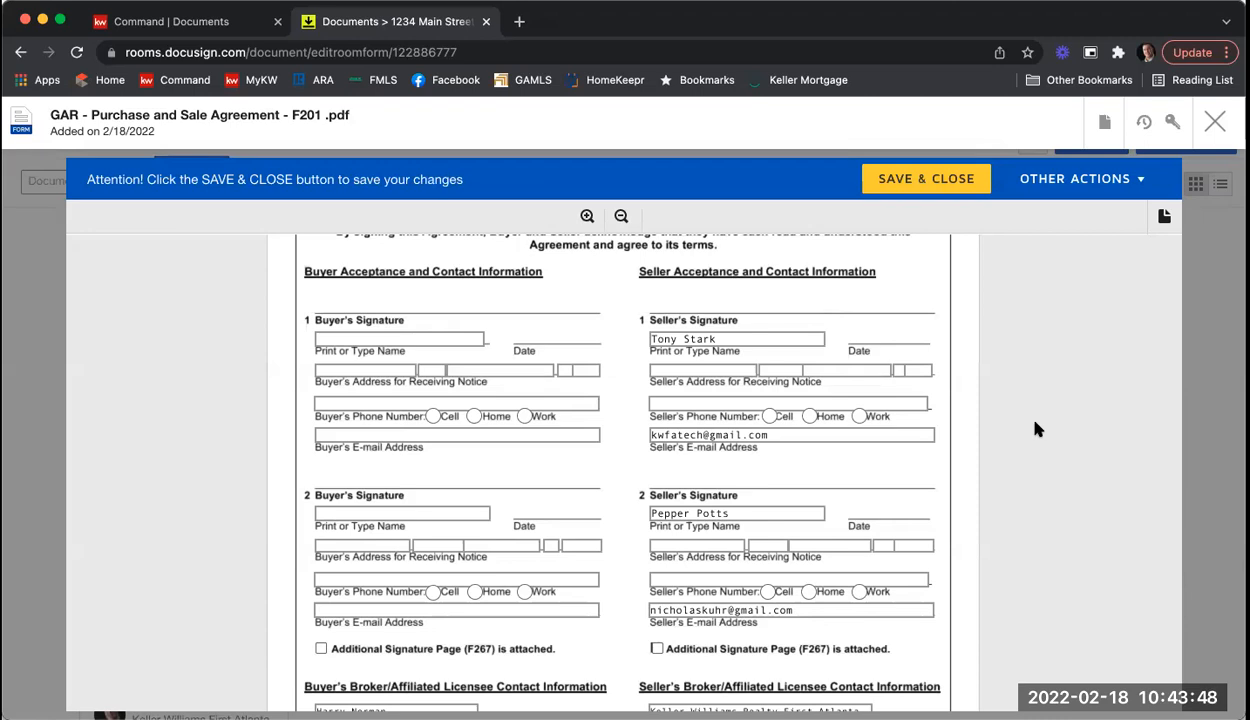
pyautogui.scroll(-3, 1047, 425)
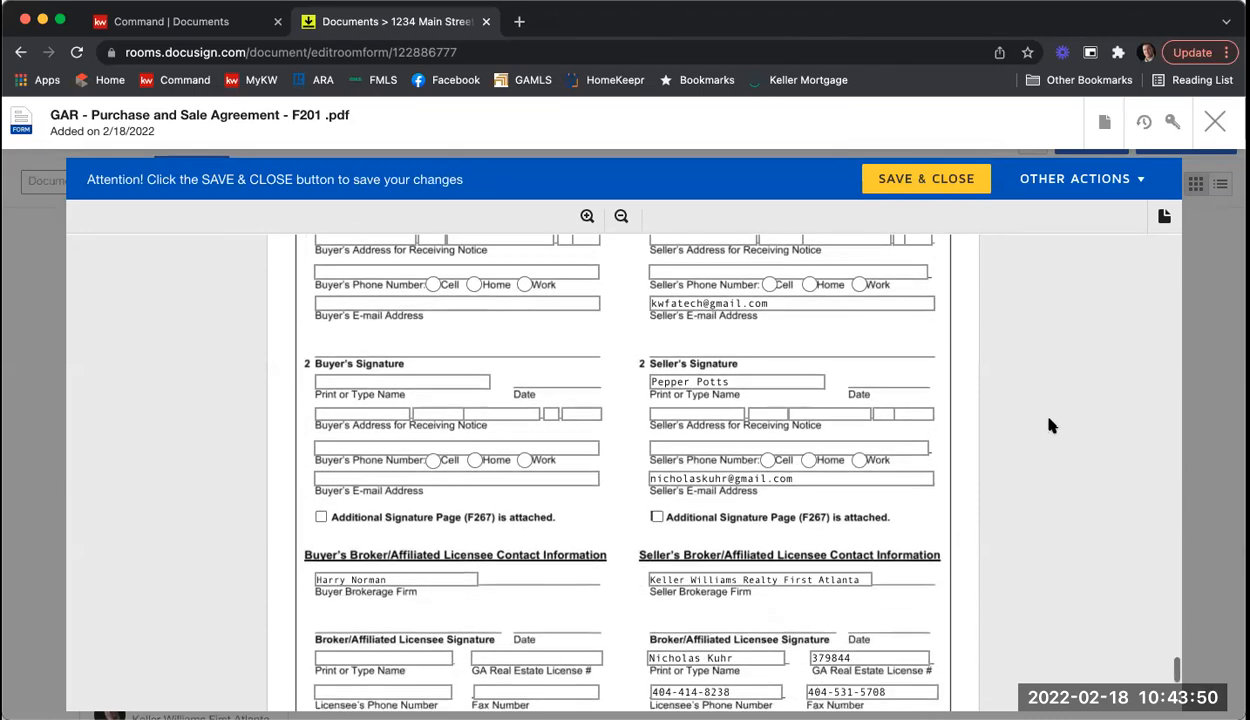
pyautogui.scroll(-3, 1020, 507)
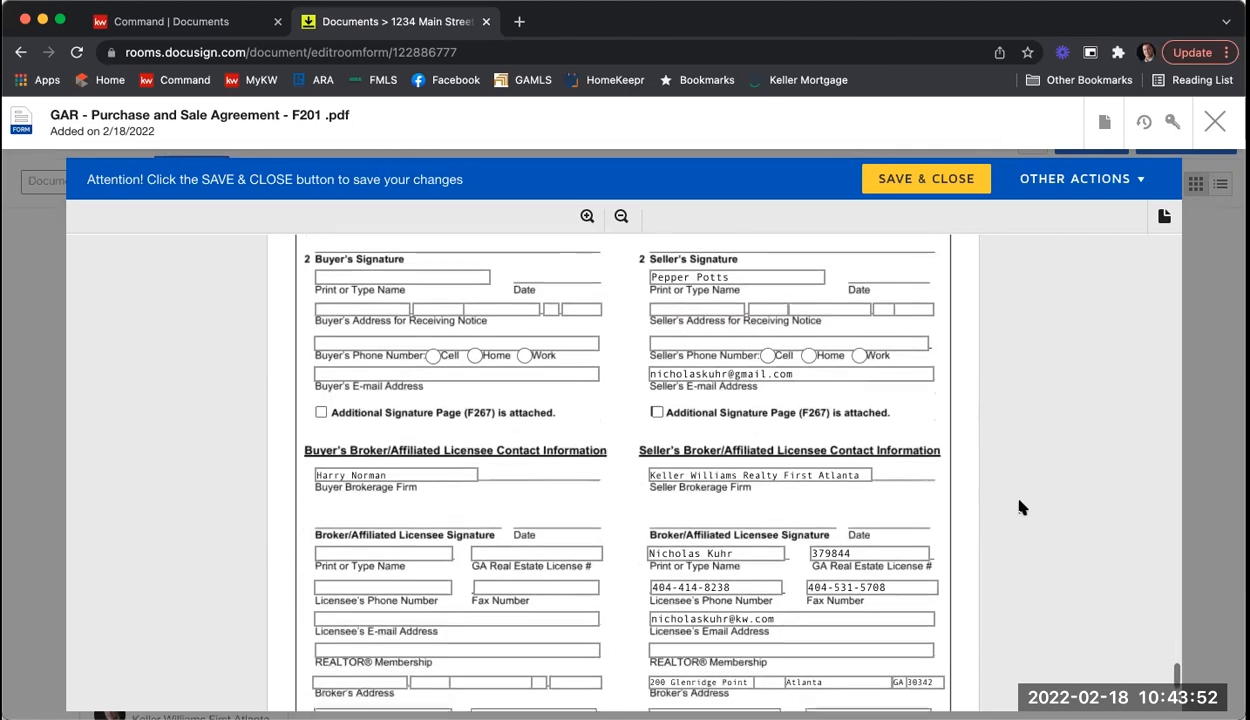
pyautogui.scroll(-2, 1020, 507)
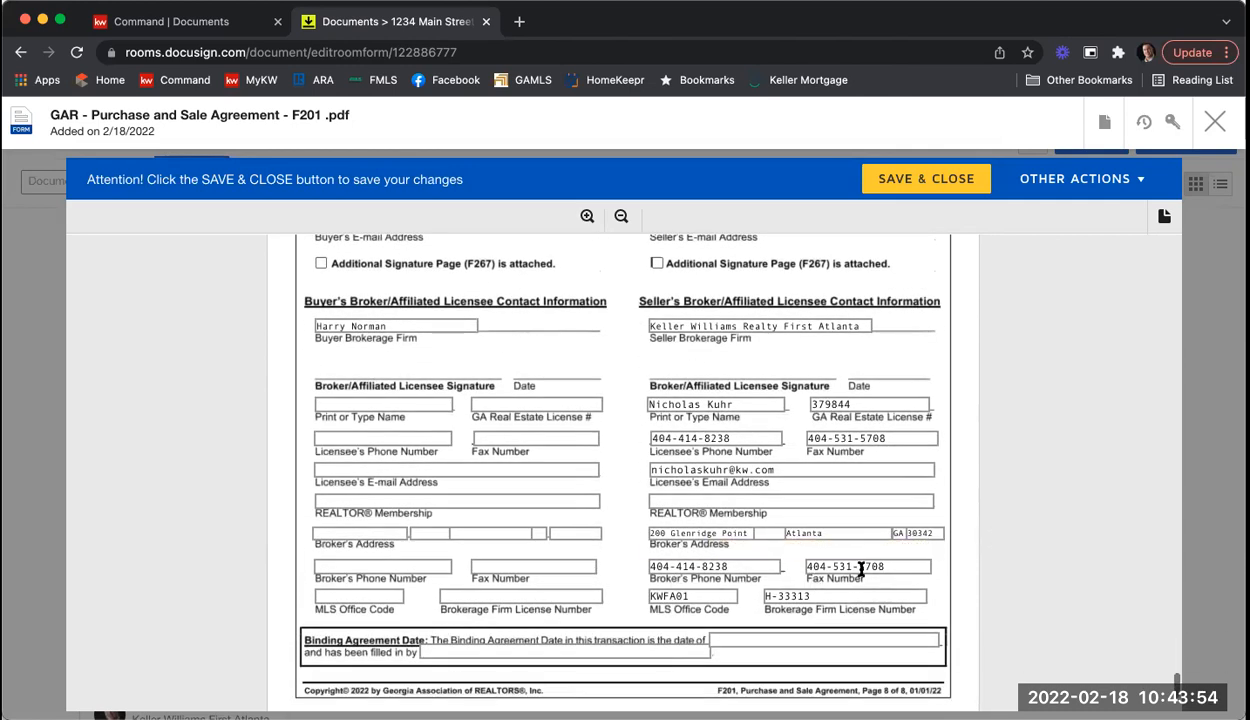
# Step: Enter Atlanta in the seller's REALTOR Membership field at the end of the form
pyautogui.click(845, 501)
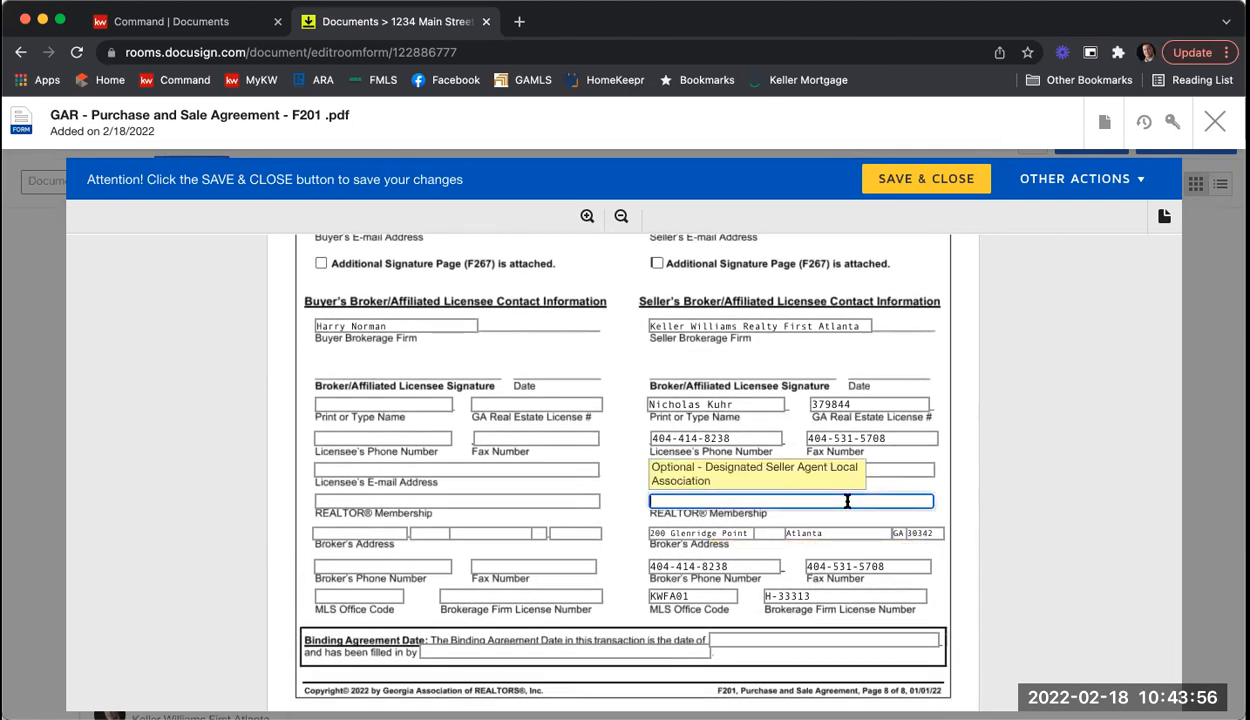
pyautogui.write('Atlanta')
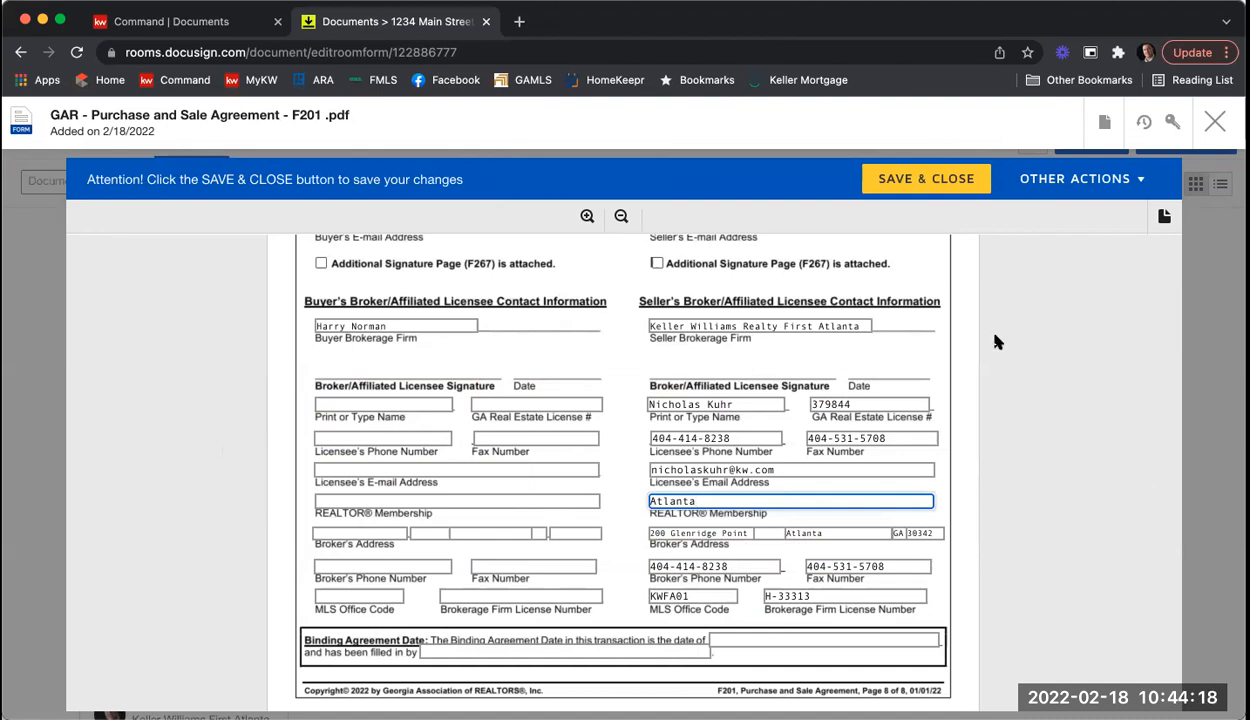
pyautogui.scroll(-4, 995, 342)
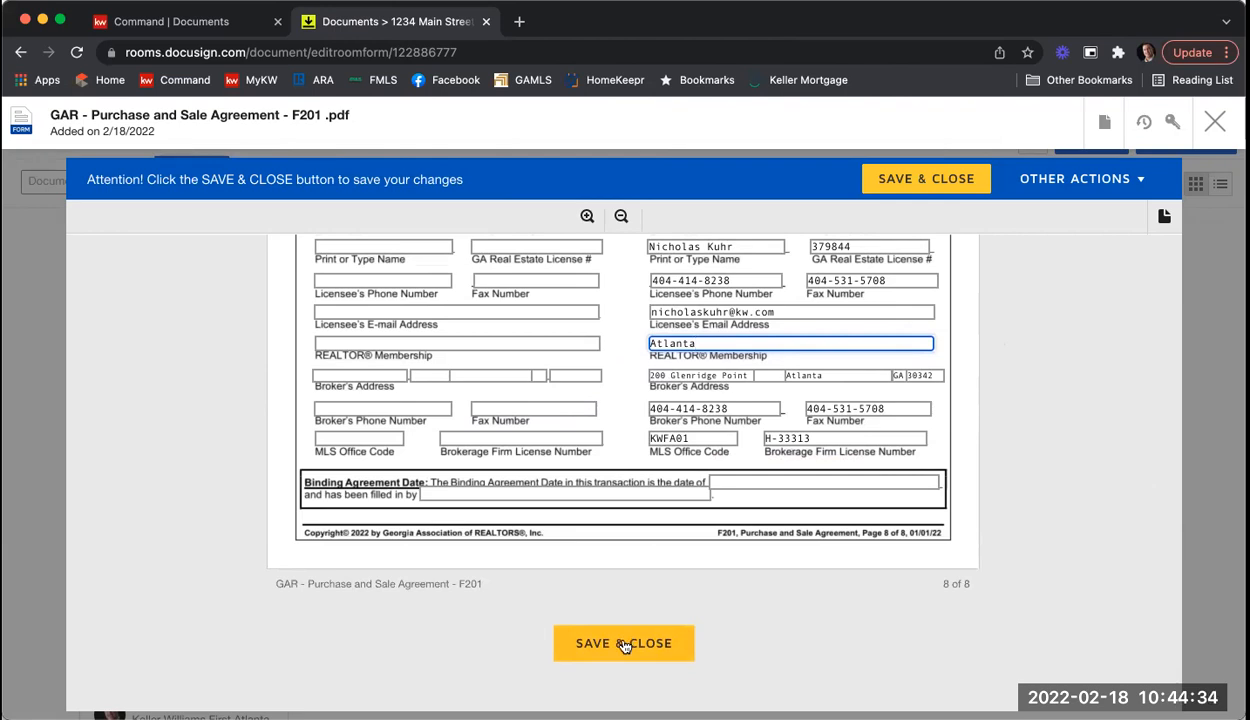
# Step: Save and close the F201 form, returning to the room's Listing Agreement and Room Docs list
pyautogui.click(623, 643)
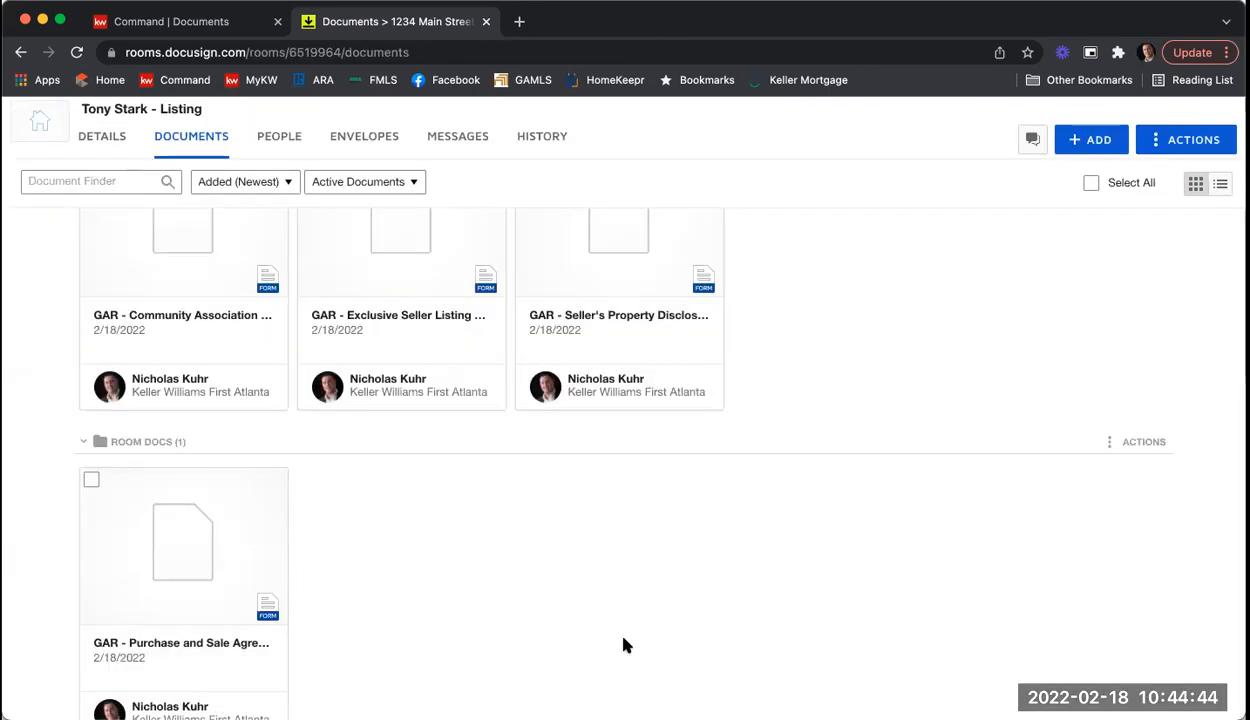
pyautogui.scroll(3, 622, 645)
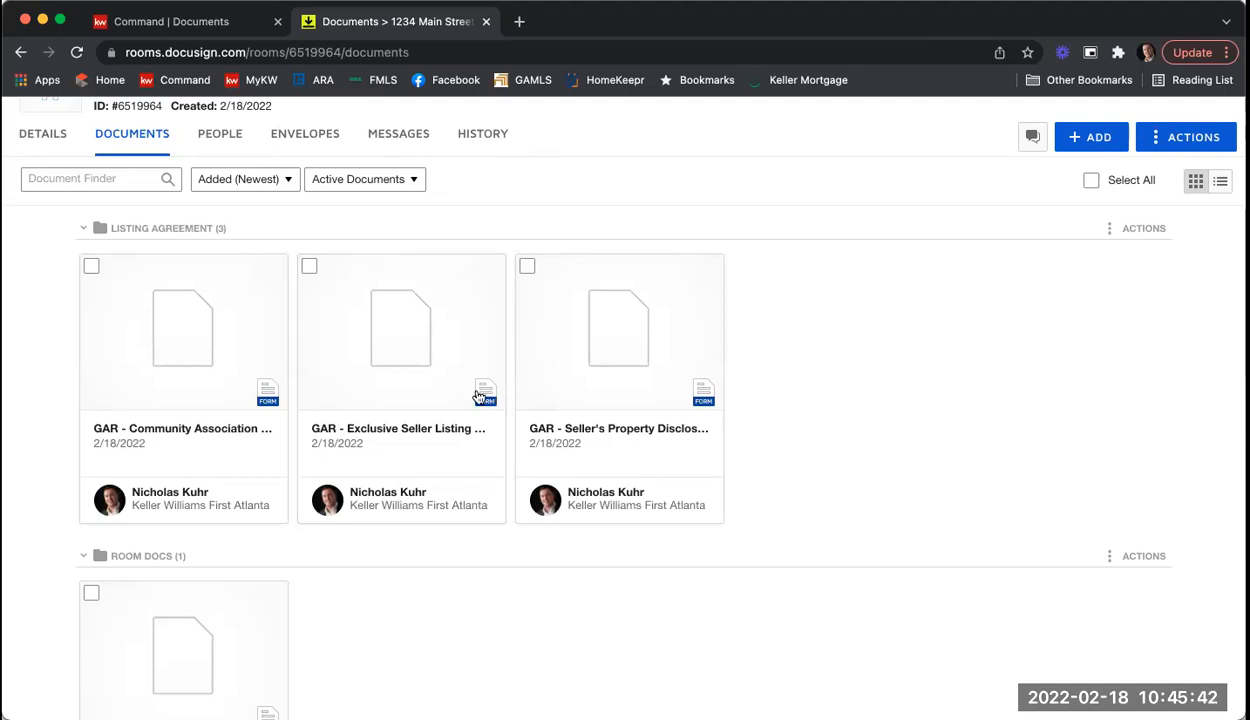
# Step: Tick the three GAR document cards in the Listing Agreement folder
pyautogui.click(91, 268)
pyautogui.click(309, 267)
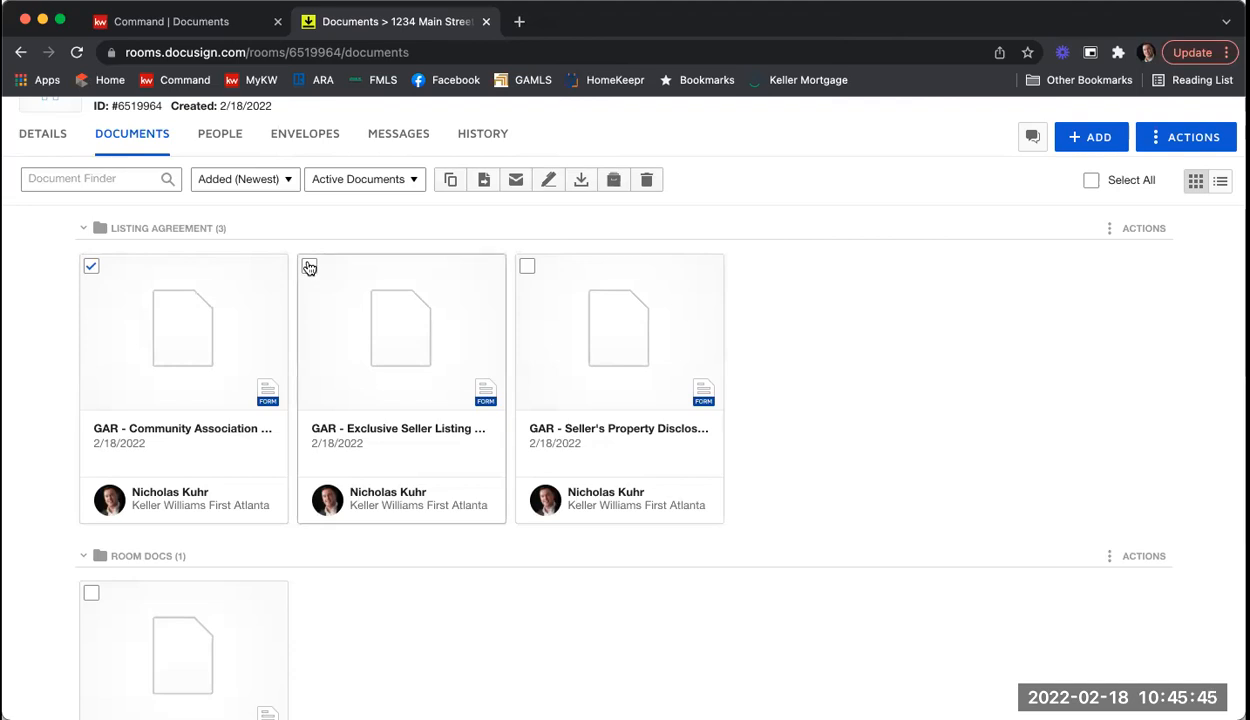
pyautogui.click(527, 267)
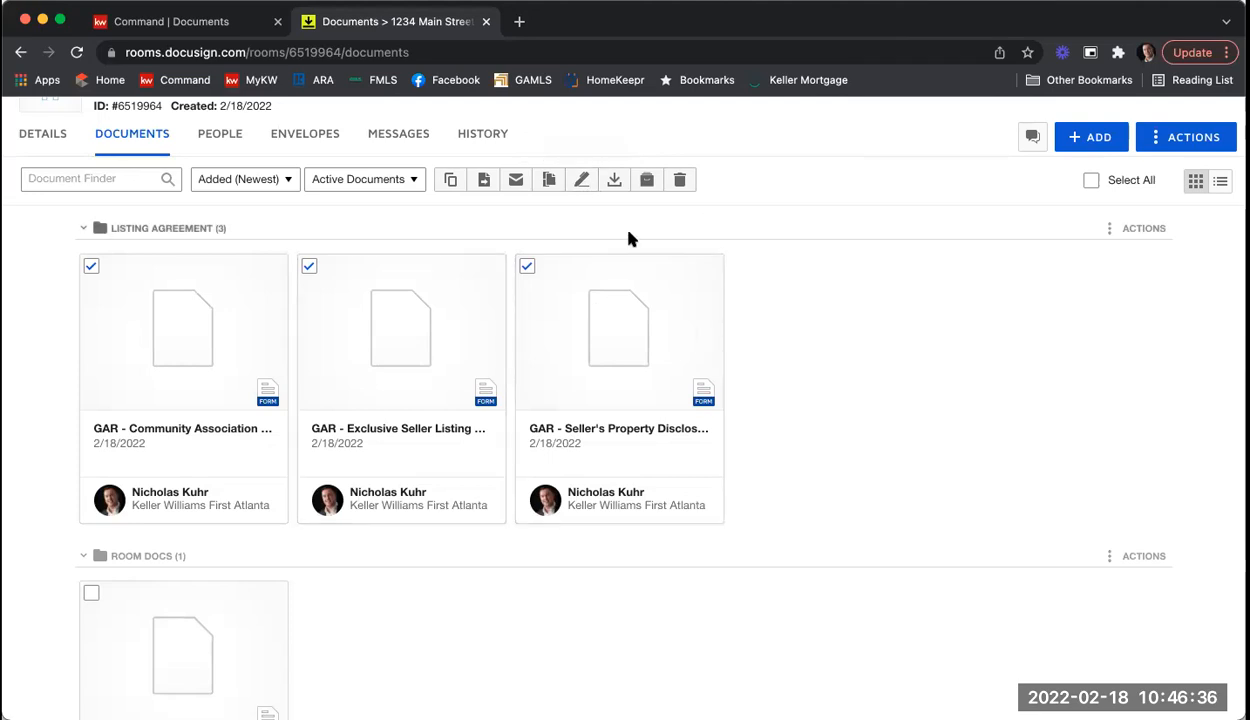
# Step: Start a new envelope from the room's Envelopes tab, defaulting to 'Please DocuSign'
pyautogui.click(302, 146)
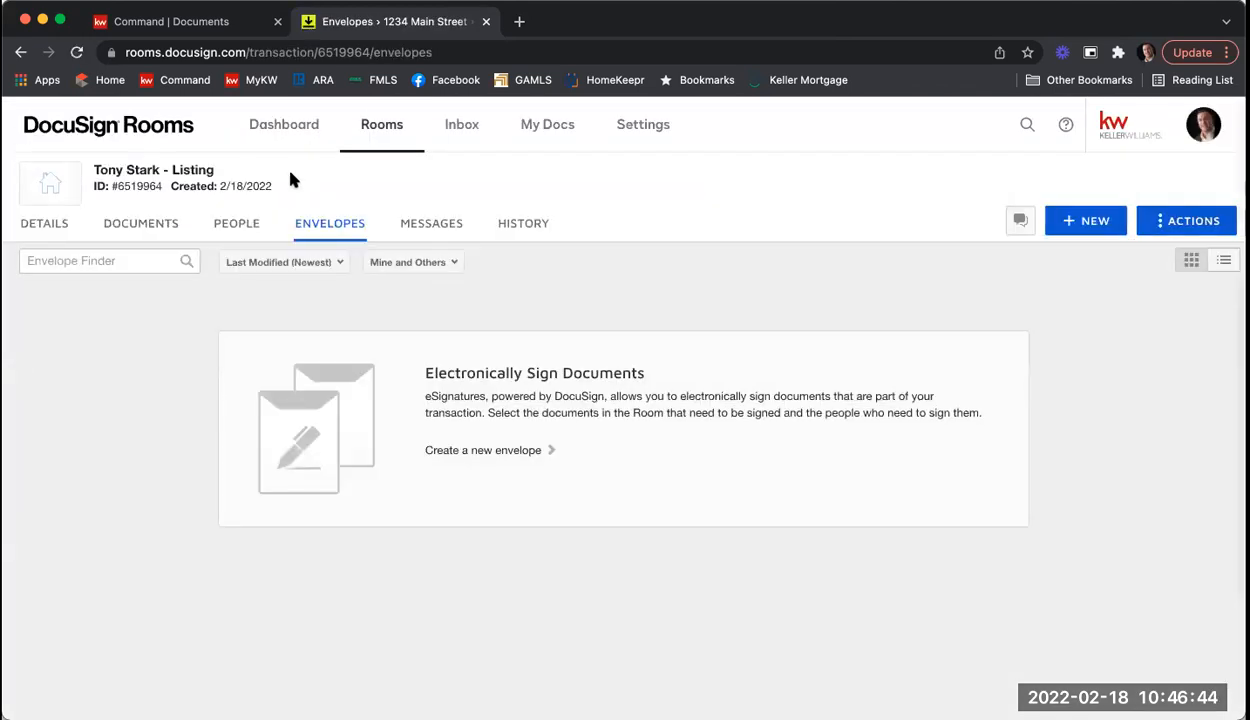
pyautogui.click(1069, 238)
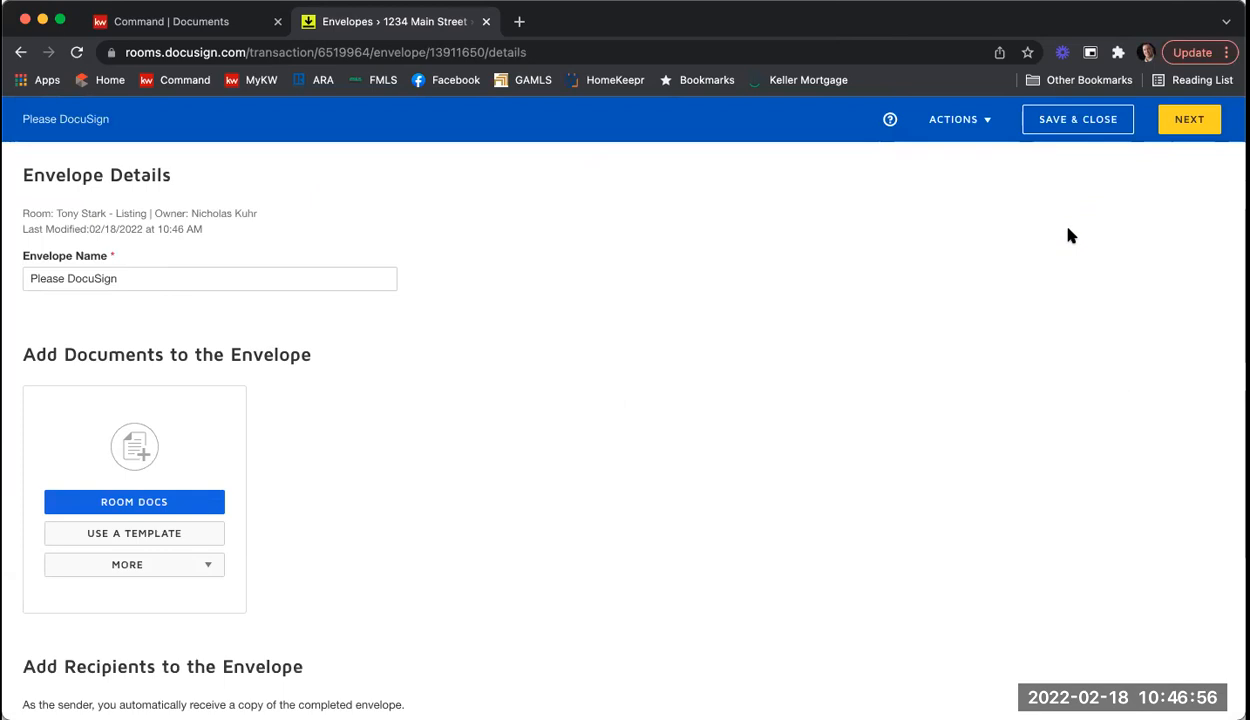
# Step: Replace the default envelope name 'Please DocuSign' with '1234 Main St ESLA & PSA'
pyautogui.doubleClick(164, 277)
pyautogui.click(164, 277)
pyautogui.doubleClick(164, 277)
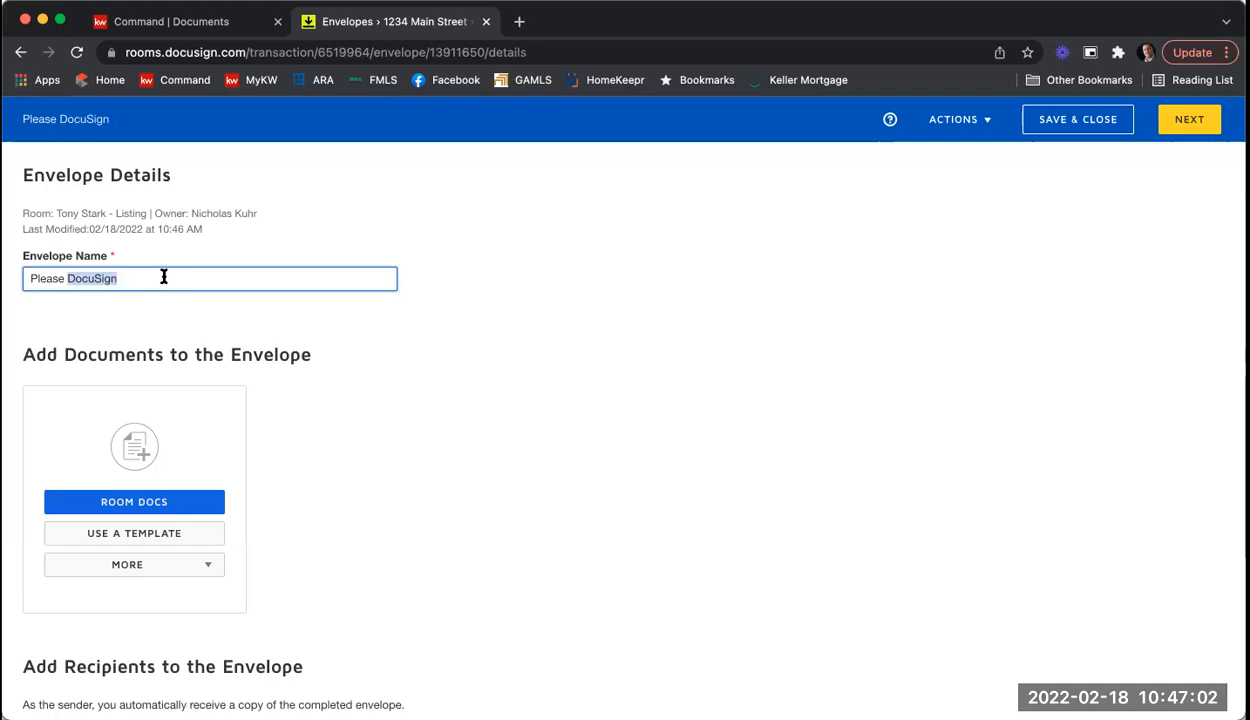
pyautogui.press('BackSpace')
pyautogui.press('BackSpace')
pyautogui.press('BackSpace')
pyautogui.press('BackSpace')
pyautogui.press('BackSpace')
pyautogui.press('BackSpace')
pyautogui.press('BackSpace')
pyautogui.press('BackSpace')
pyautogui.write('1234 mai')
pyautogui.press('BackSpace')
pyautogui.press('BackSpace')
pyautogui.press('BackSpace')
pyautogui.write('Main St')
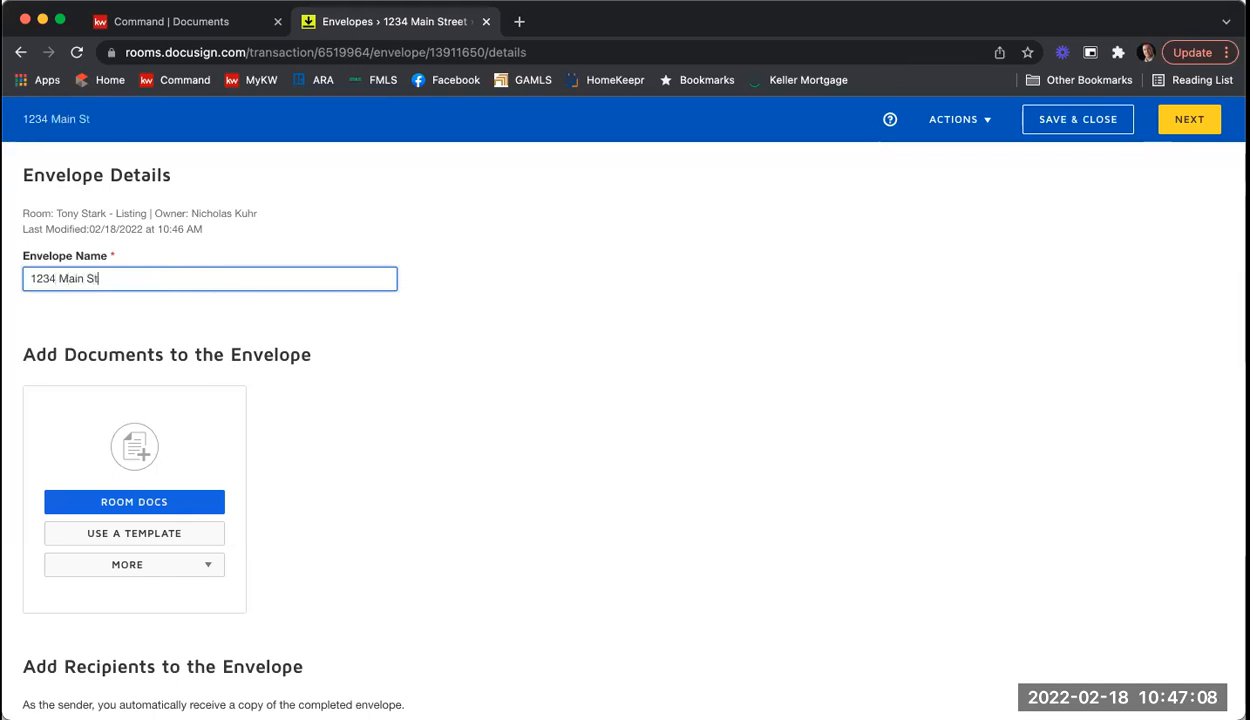
pyautogui.write(' ESLA ')
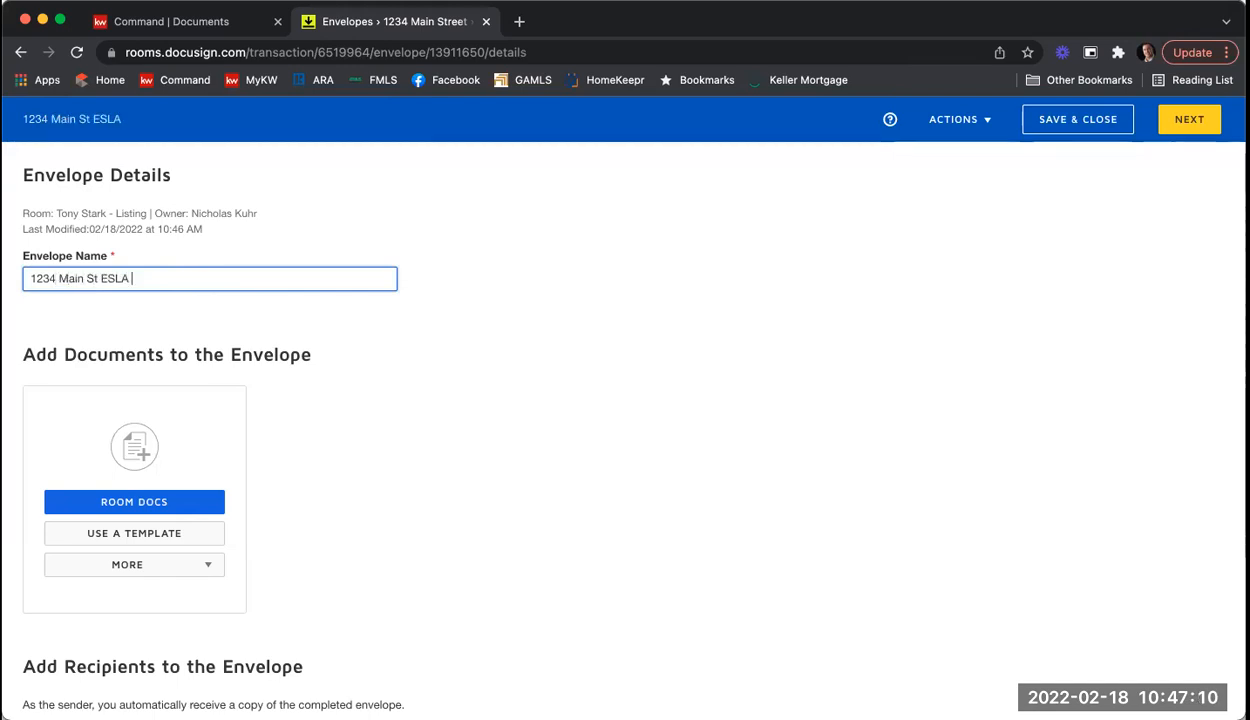
pyautogui.write('& PSA')
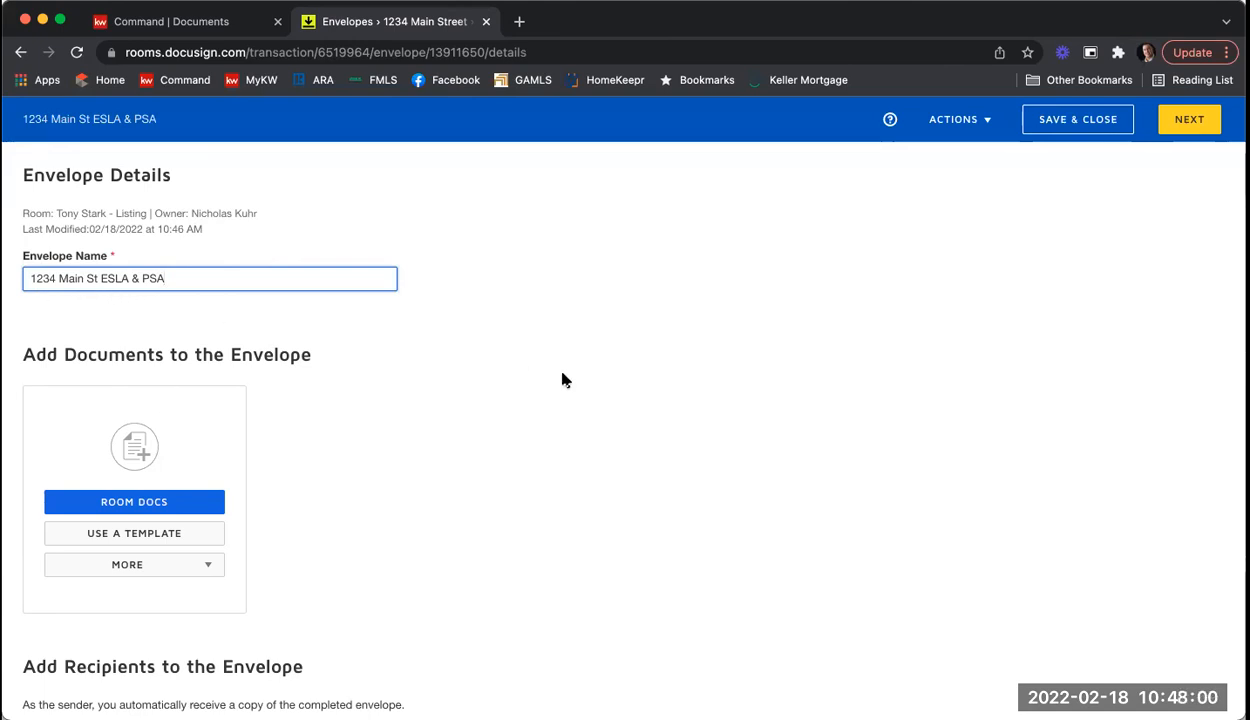
pyautogui.scroll(-1, 562, 375)
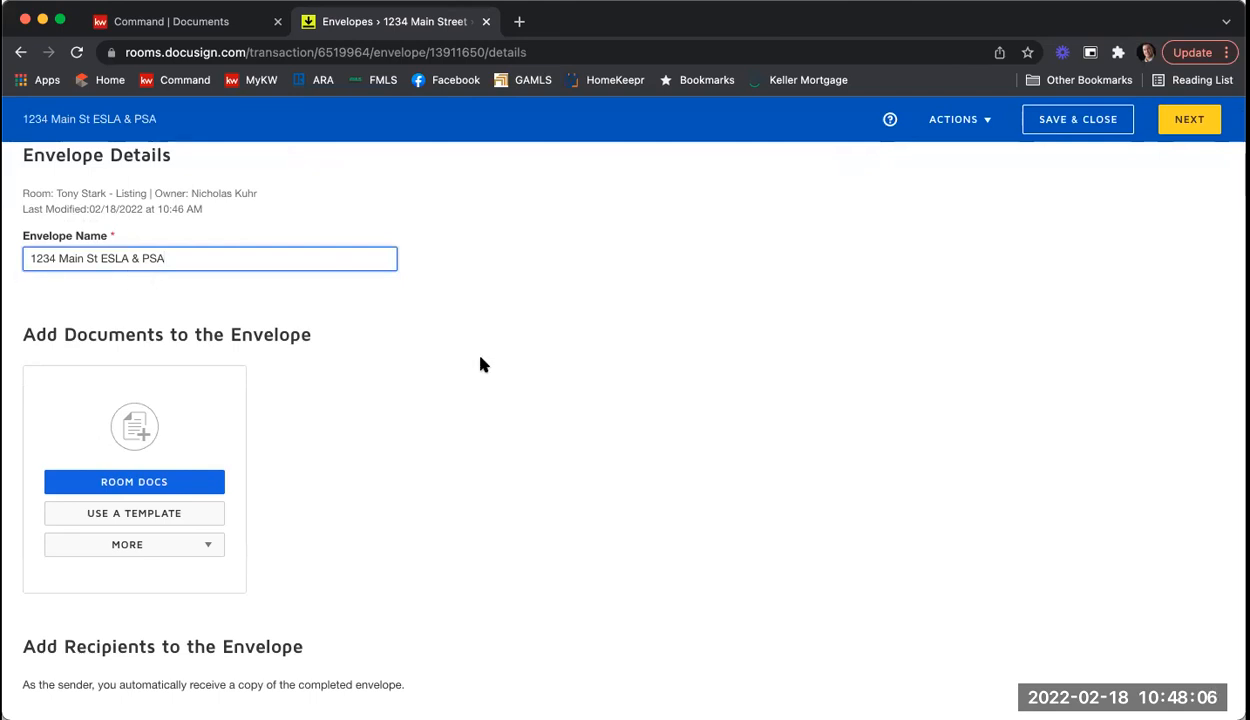
pyautogui.scroll(-3, 487, 335)
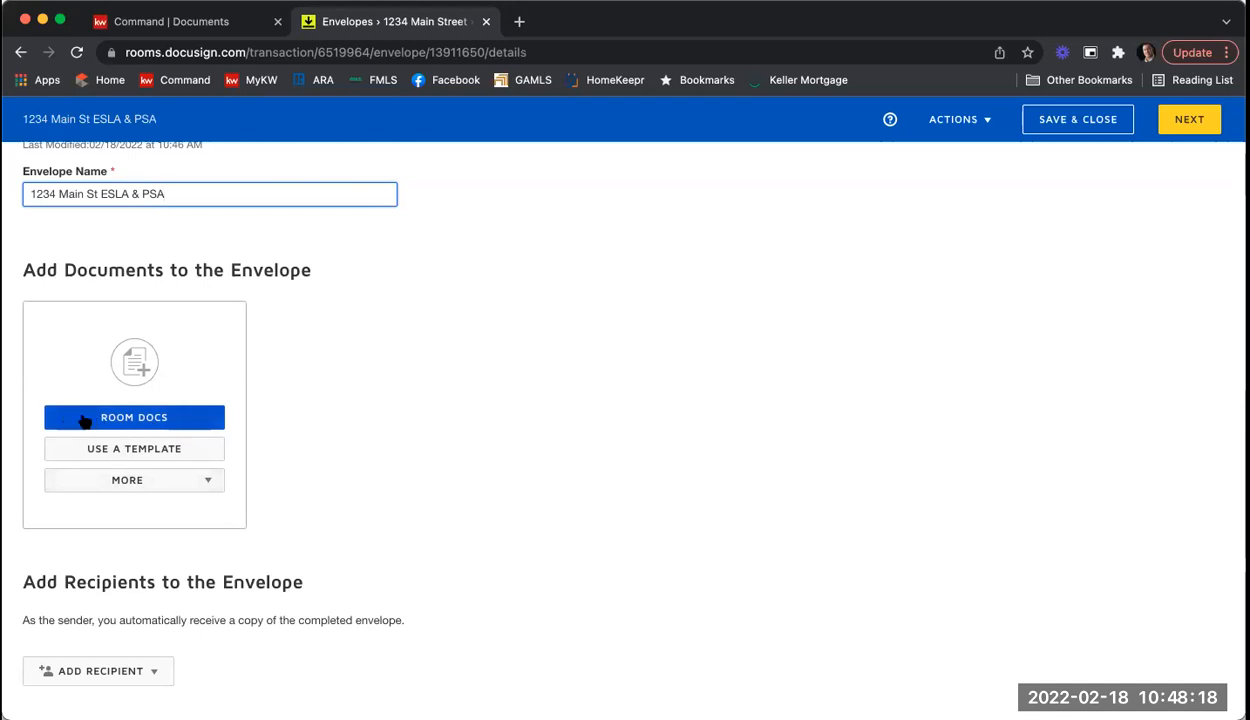
# Step: Pick Community Association Fees, Exclusive Seller Listing and Seller's Property Disclosure from the Listing Agreement folder
pyautogui.click(178, 427)
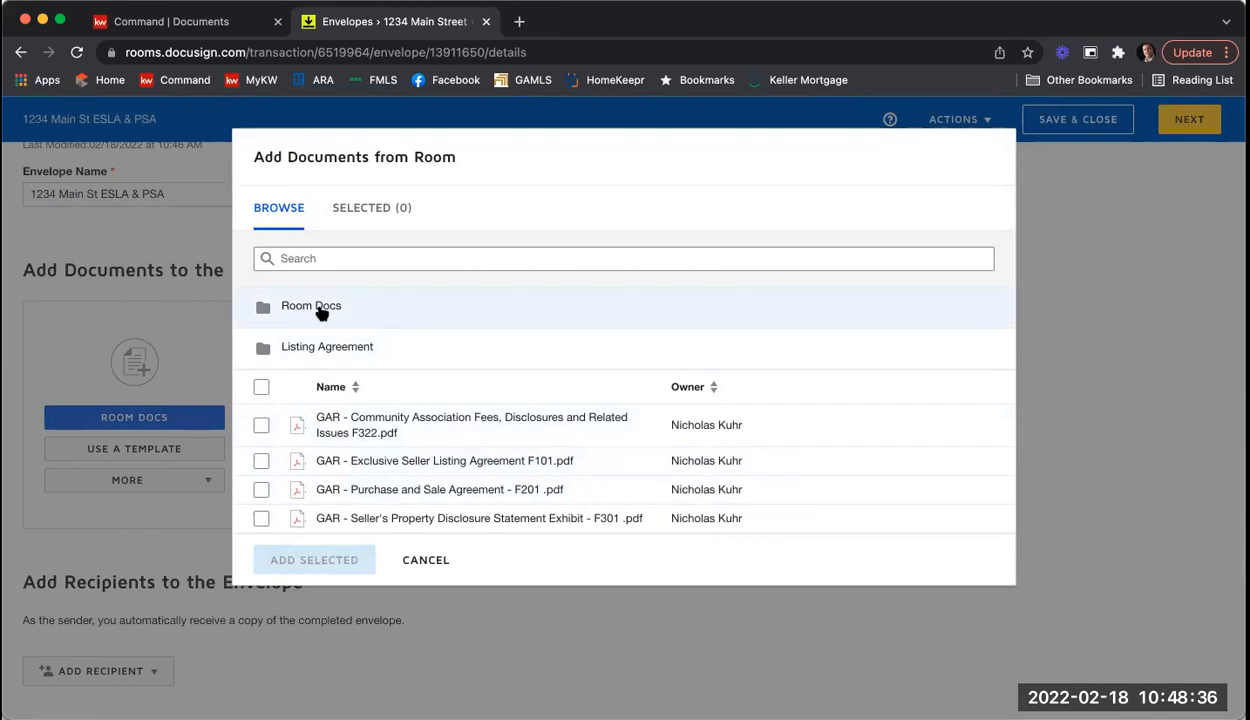
pyautogui.click(349, 355)
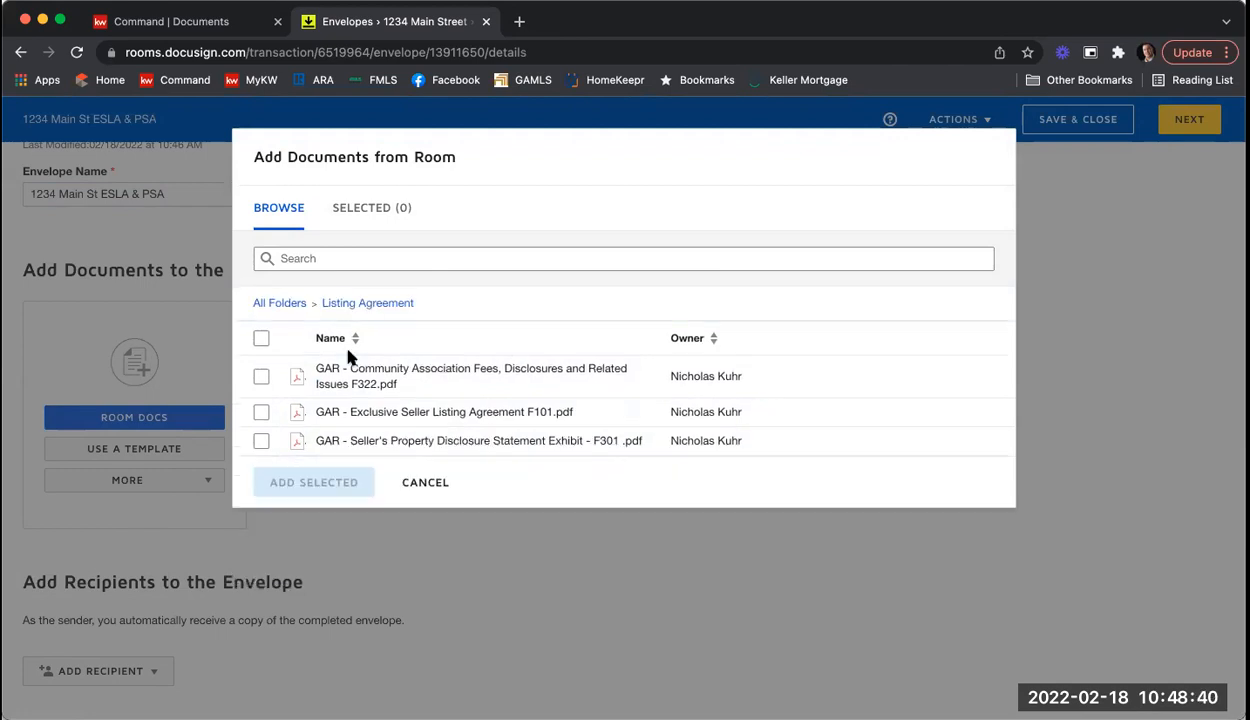
pyautogui.click(261, 378)
pyautogui.click(261, 411)
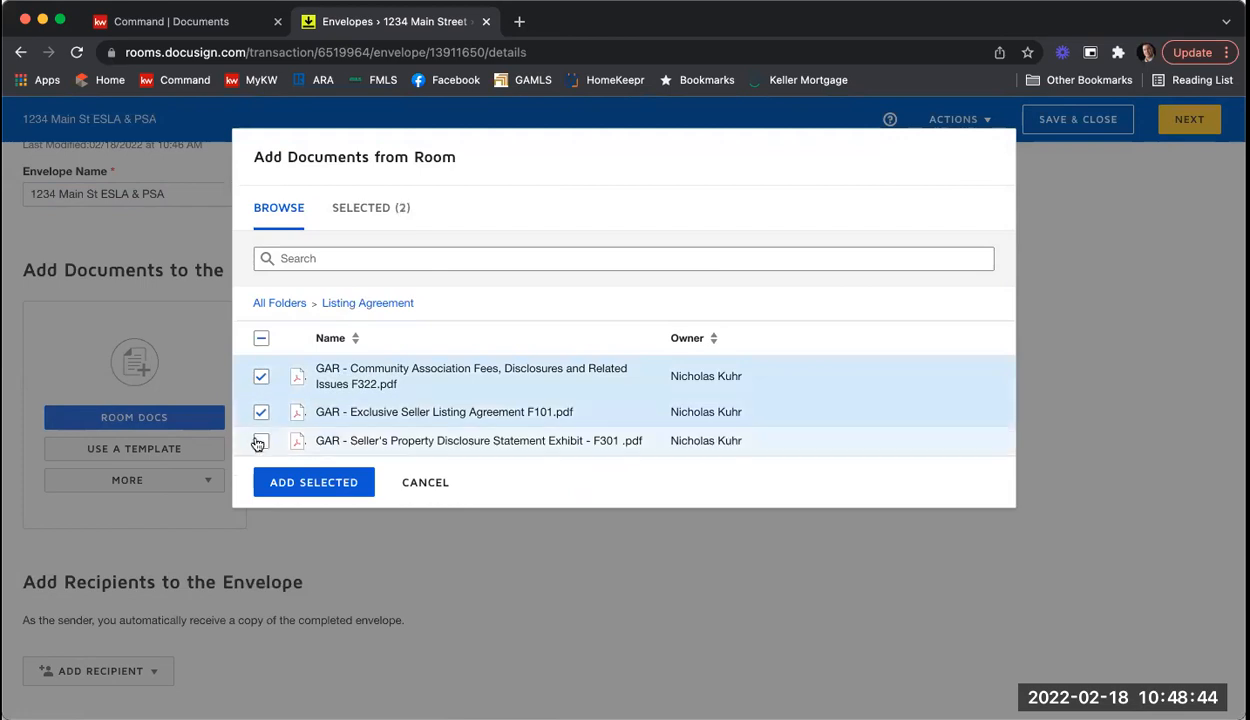
pyautogui.click(261, 441)
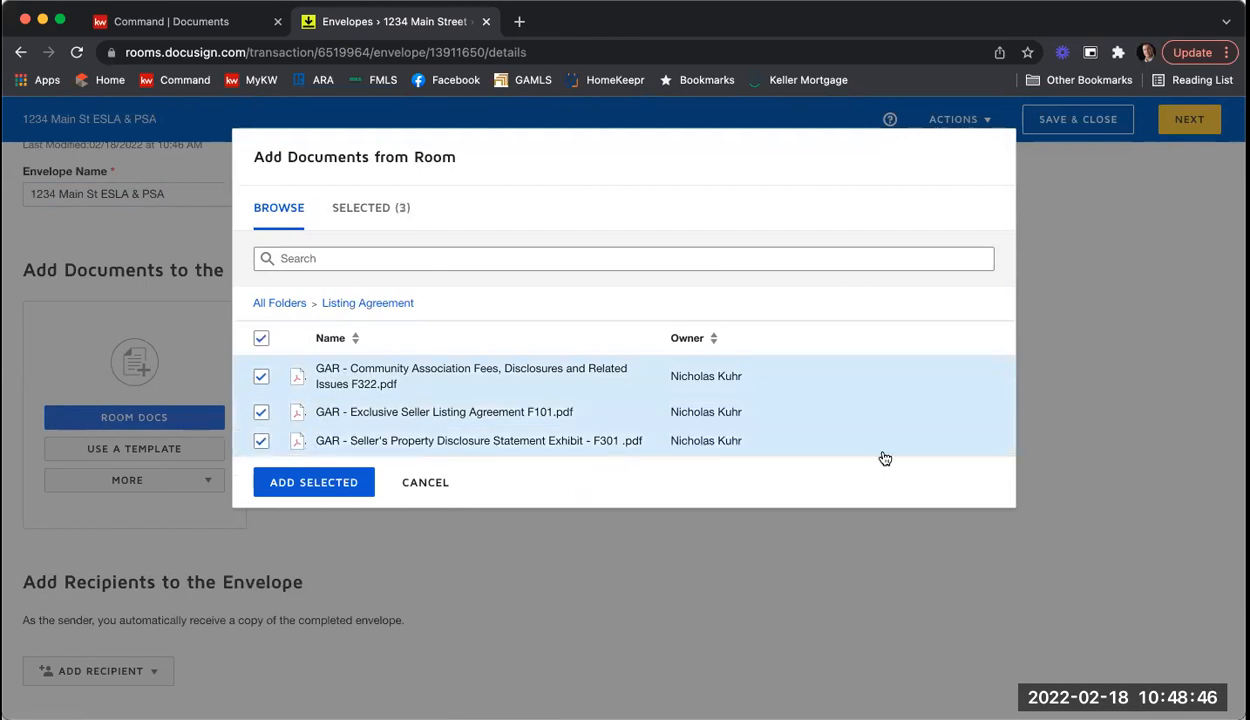
# Step: Pick Purchase and Sale Agreement F201 from Room Docs and add all four forms to the envelope
pyautogui.click(279, 303)
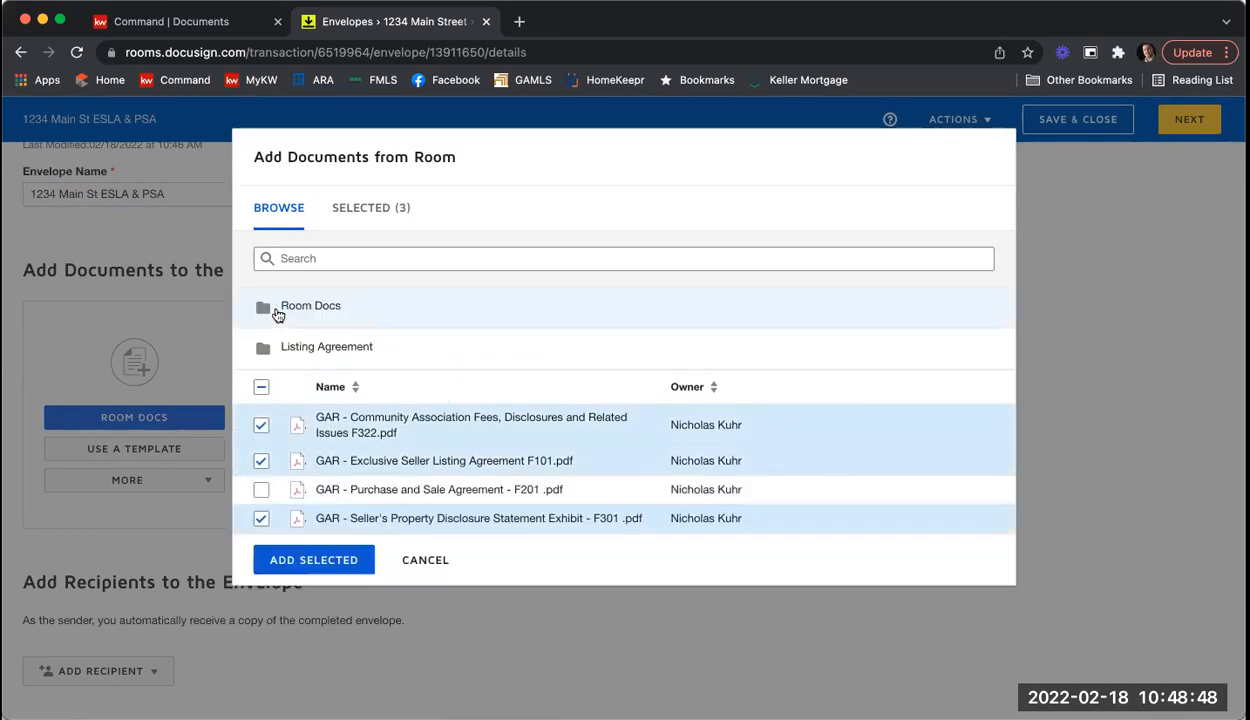
pyautogui.click(318, 310)
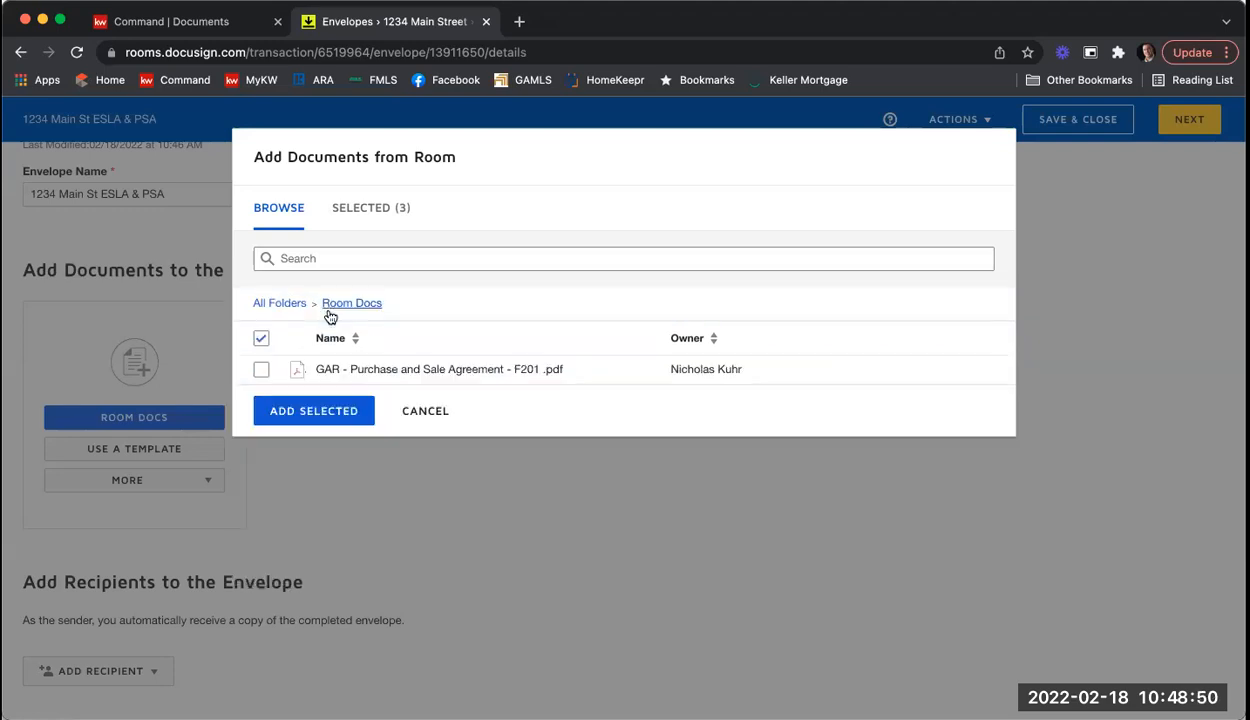
pyautogui.click(262, 369)
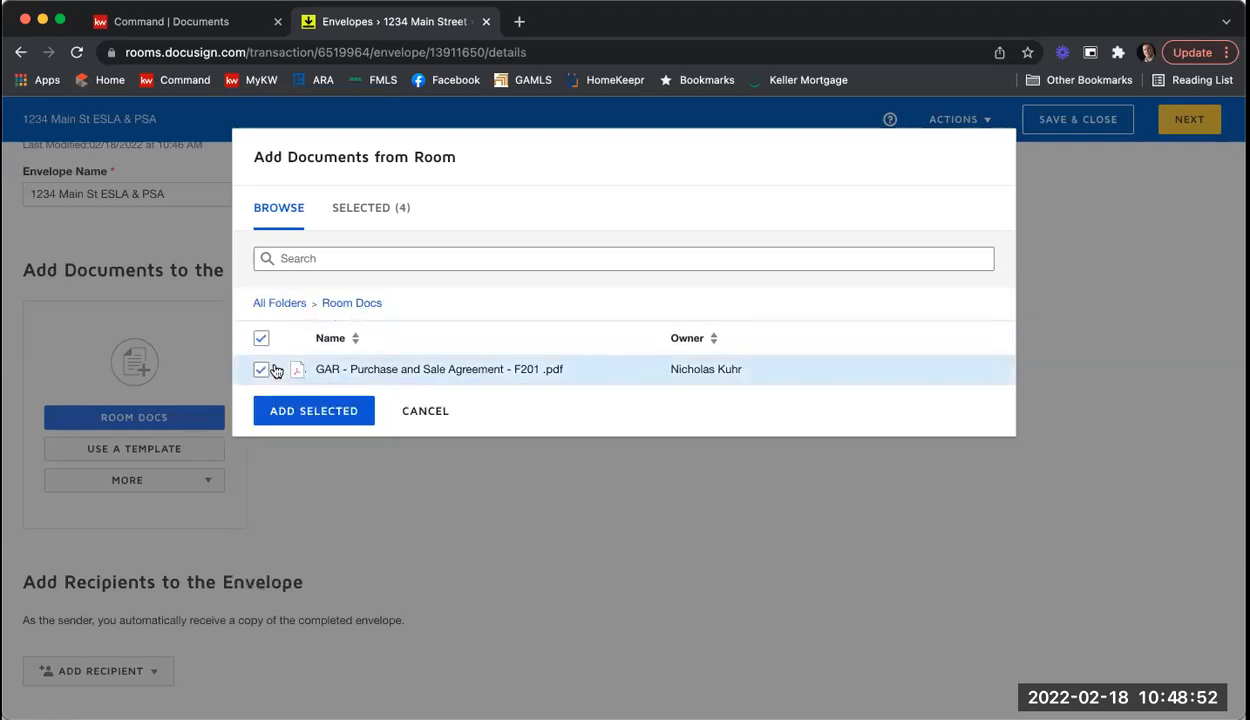
pyautogui.click(293, 310)
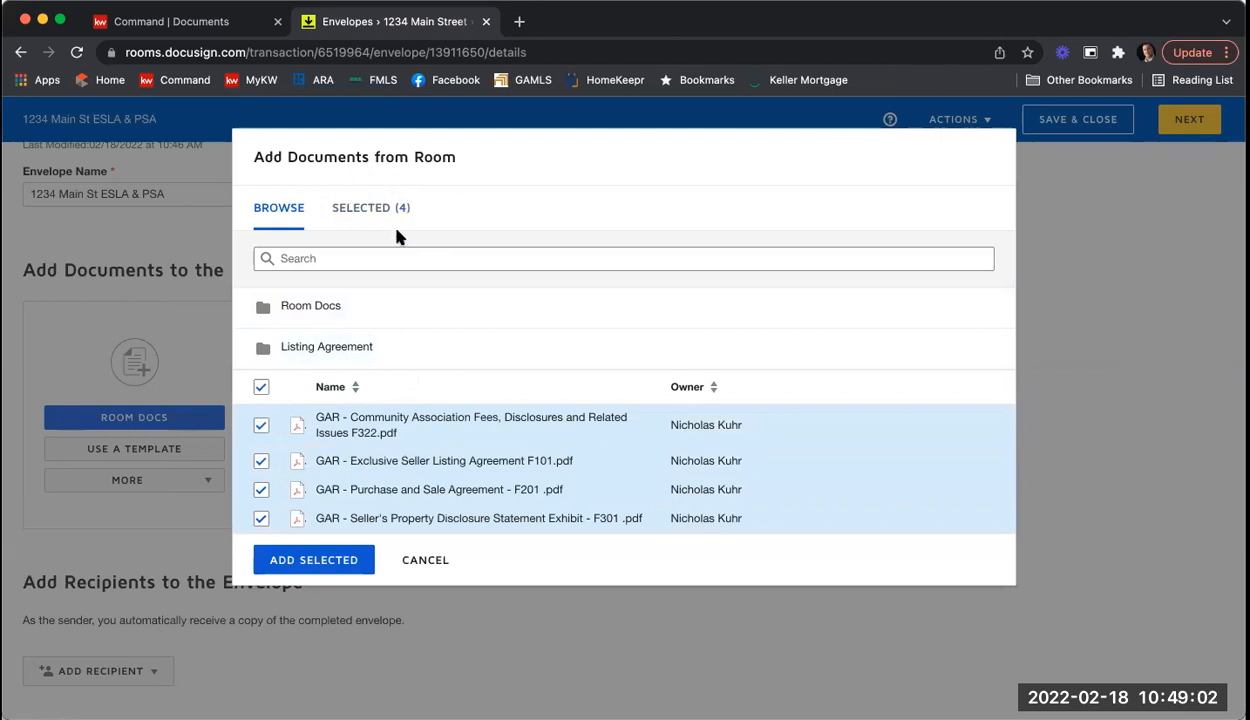
pyautogui.click(302, 561)
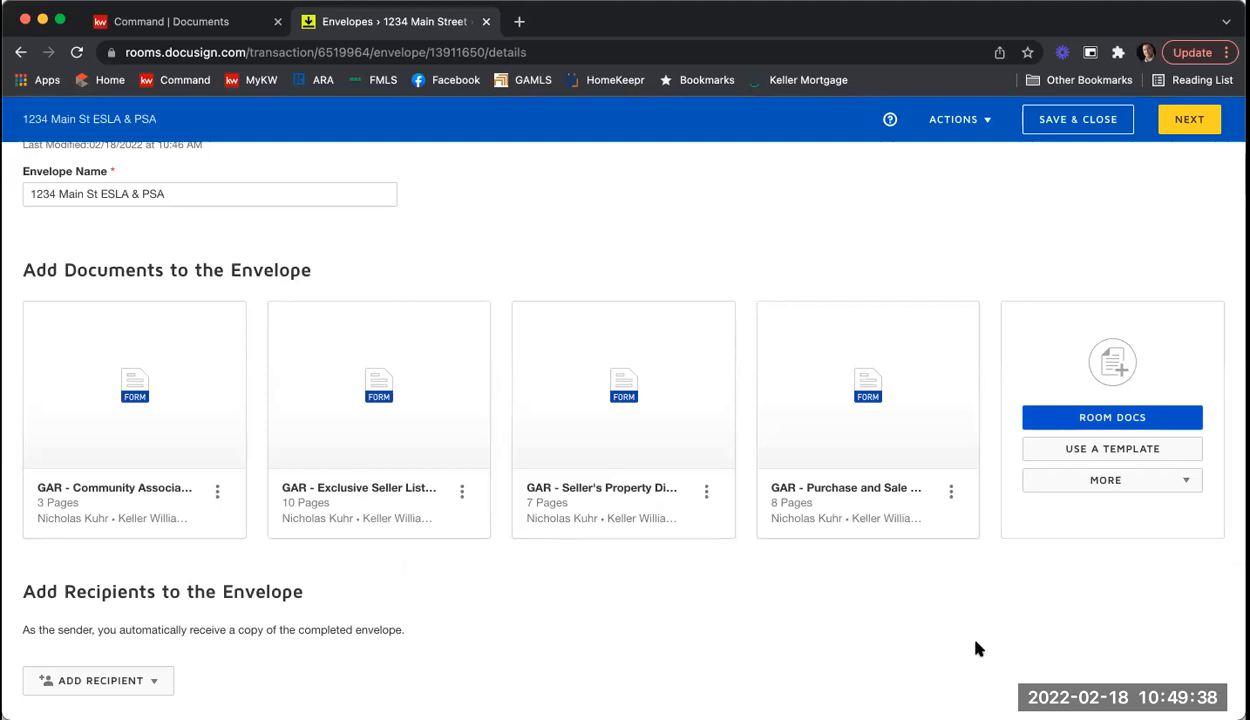
# Step: Add the shared Seller - Wire Fraud Disclosure and Seller - Affiliated Marketing Disclosure templates to the envelope
pyautogui.click(1132, 447)
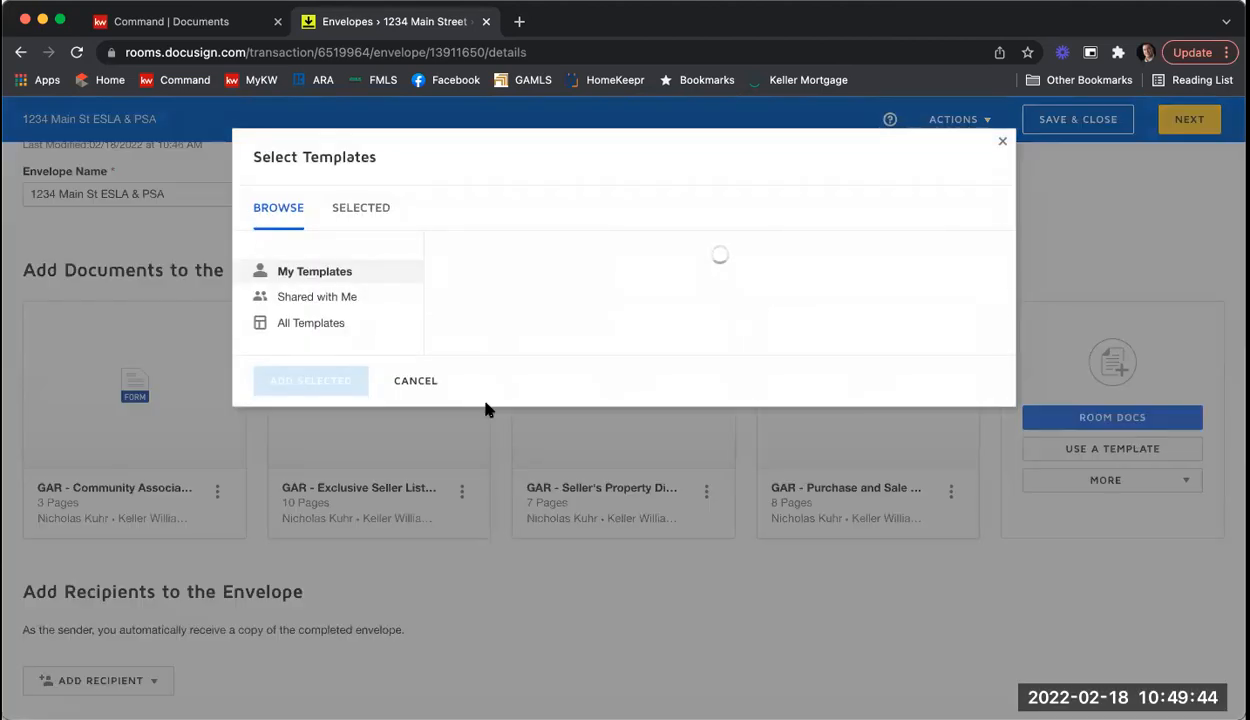
pyautogui.click(330, 306)
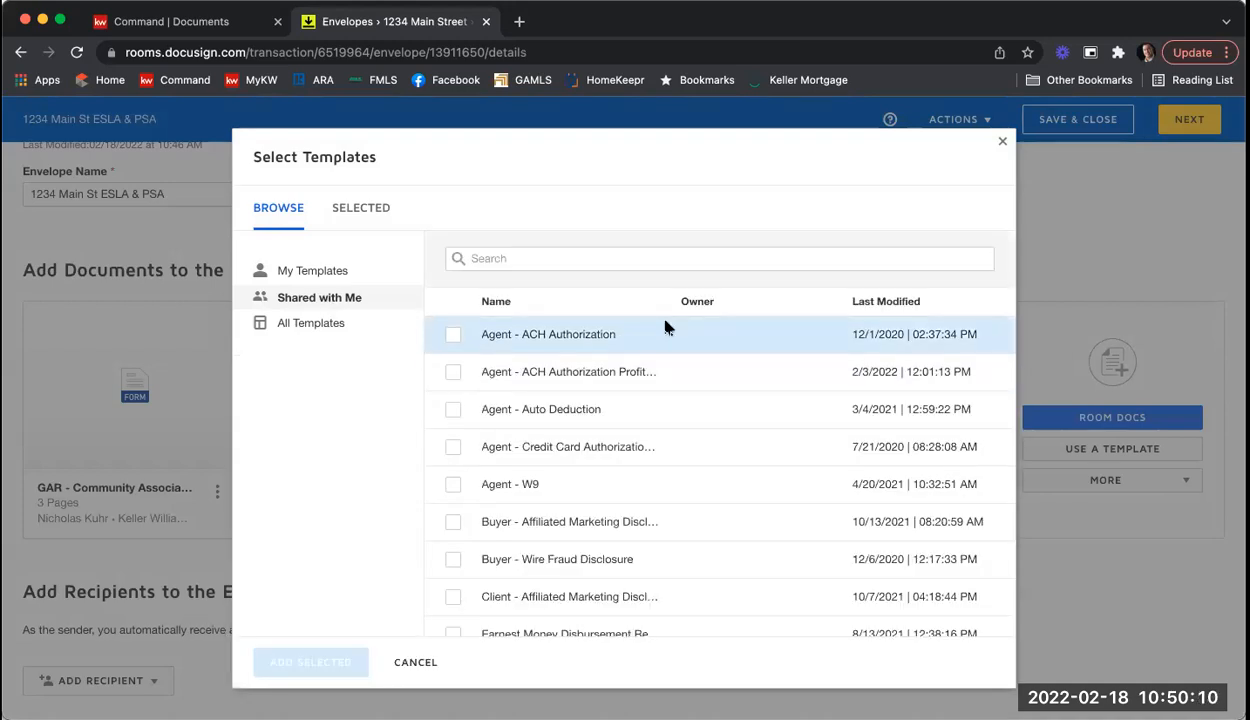
pyautogui.scroll(-2, 728, 328)
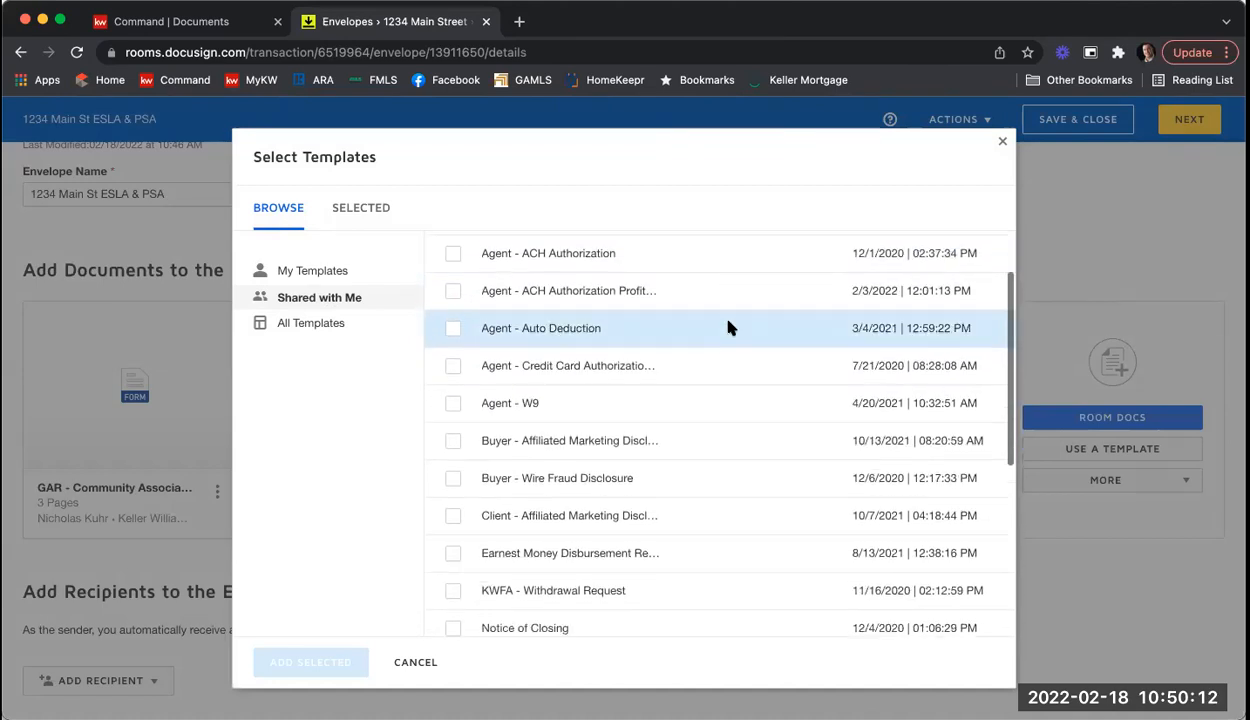
pyautogui.scroll(-2, 728, 328)
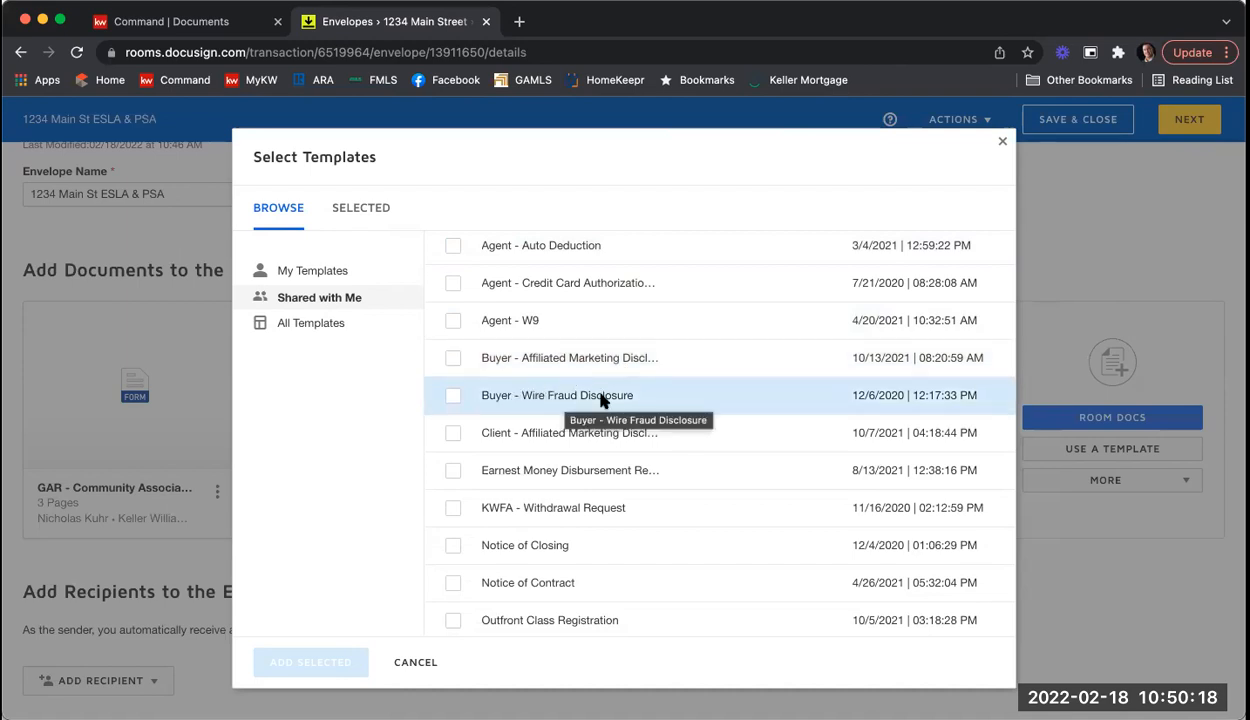
pyautogui.scroll(-5, 668, 358)
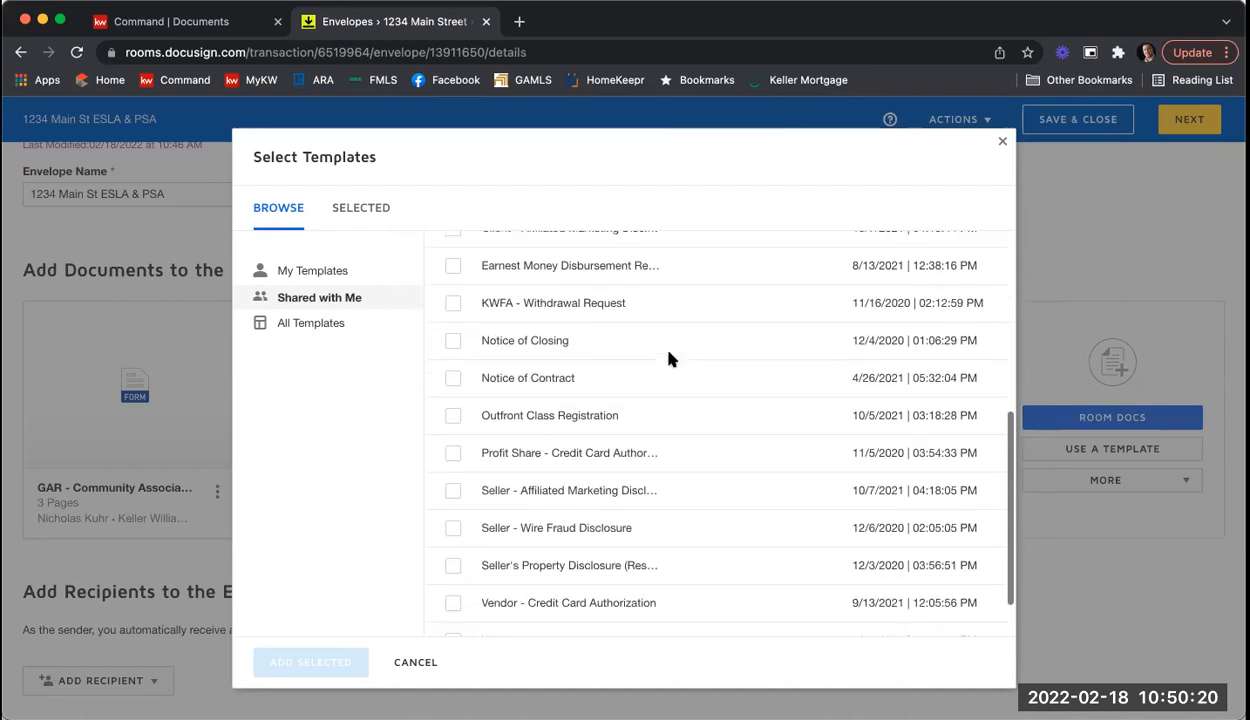
pyautogui.scroll(-2, 668, 358)
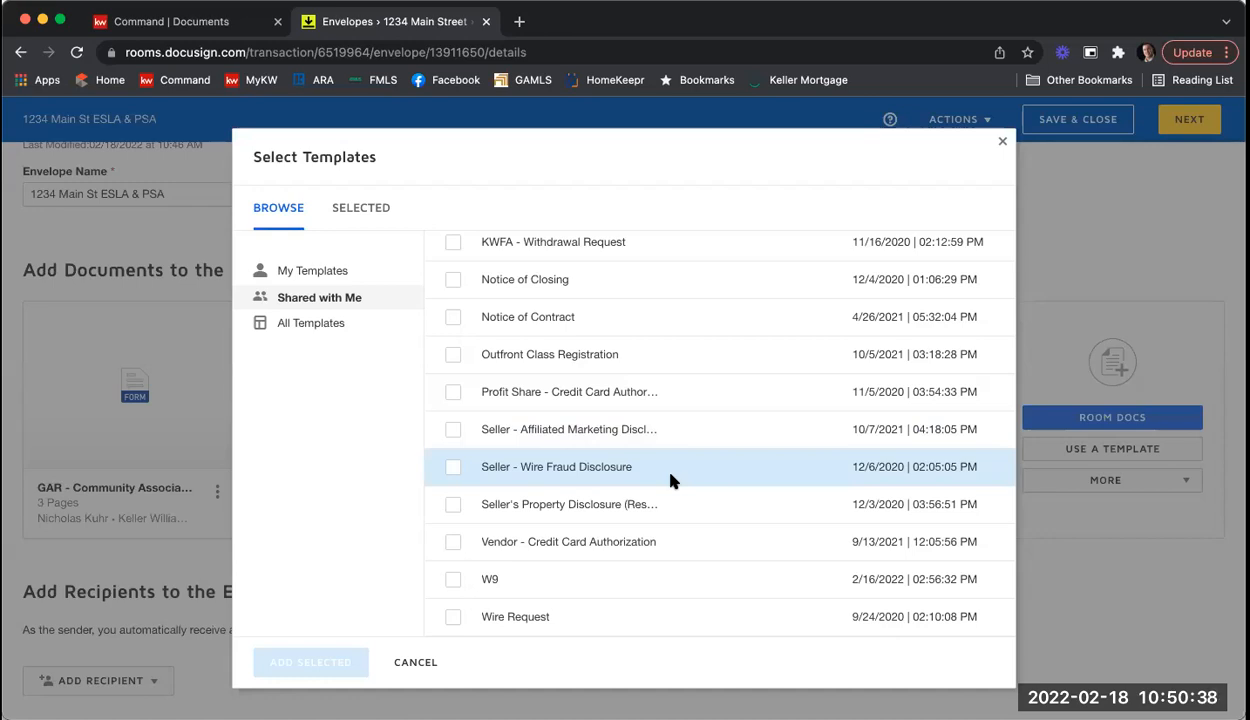
pyautogui.click(452, 467)
pyautogui.click(452, 430)
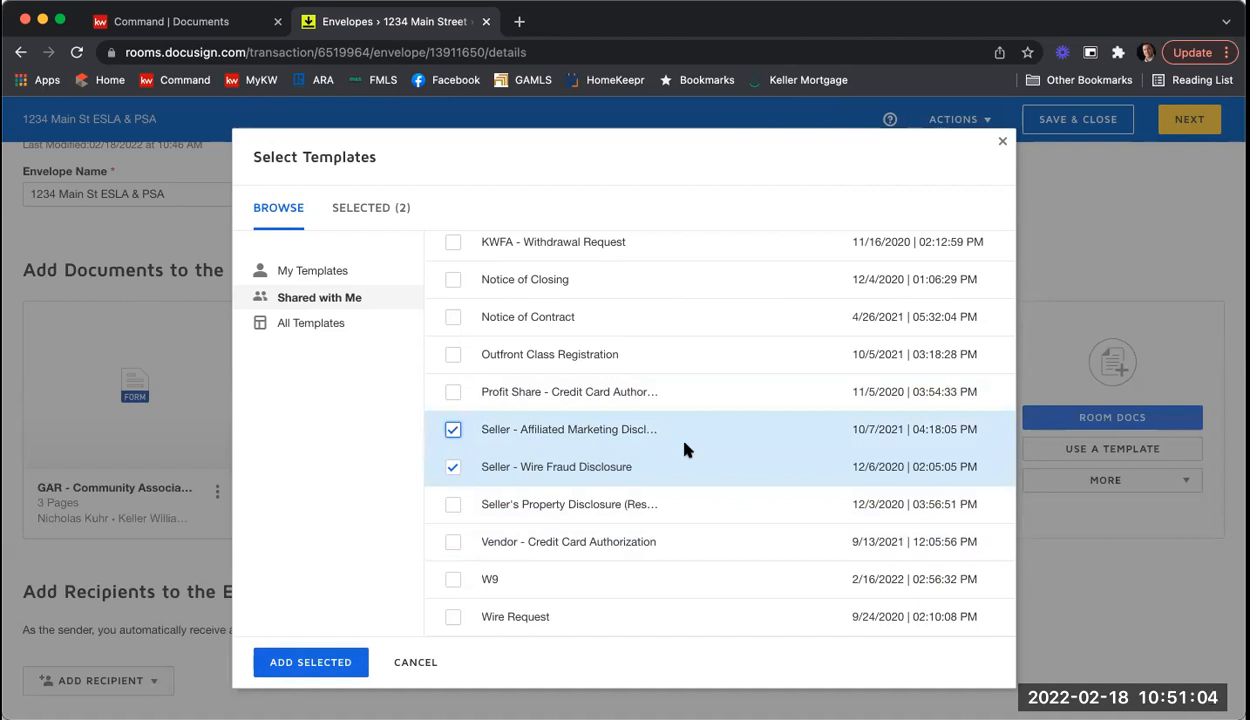
pyautogui.click(332, 670)
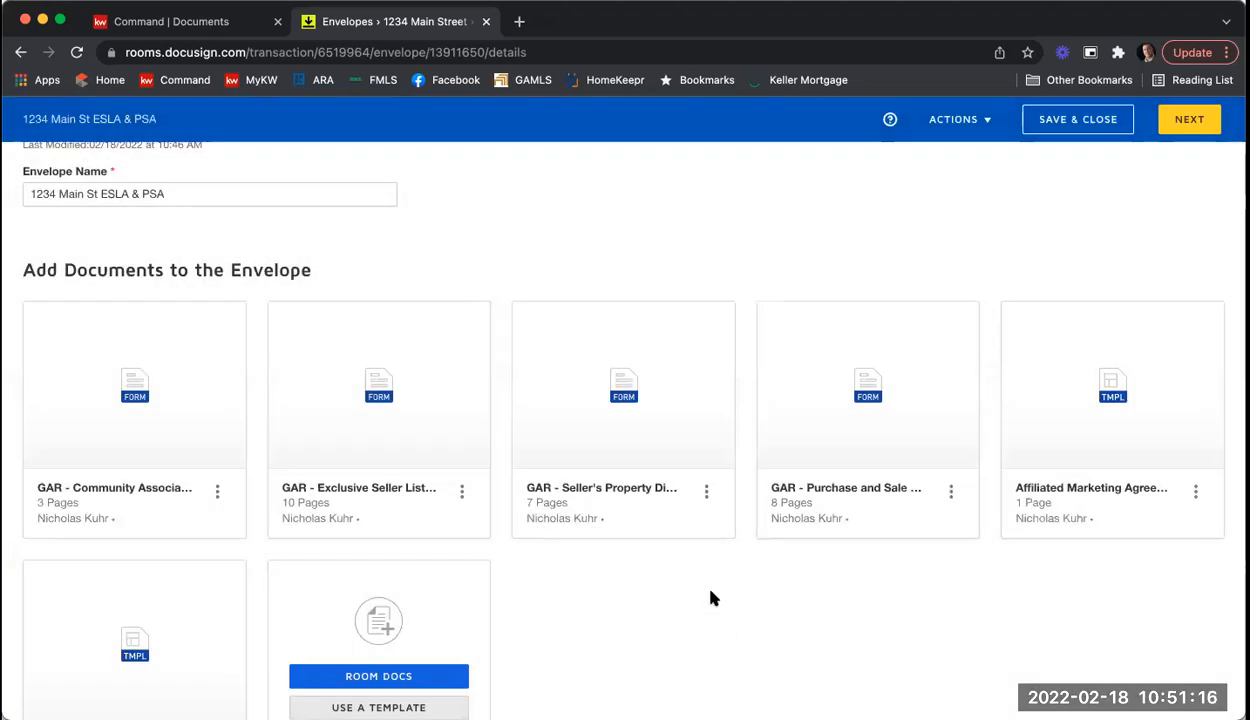
pyautogui.scroll(-3, 710, 598)
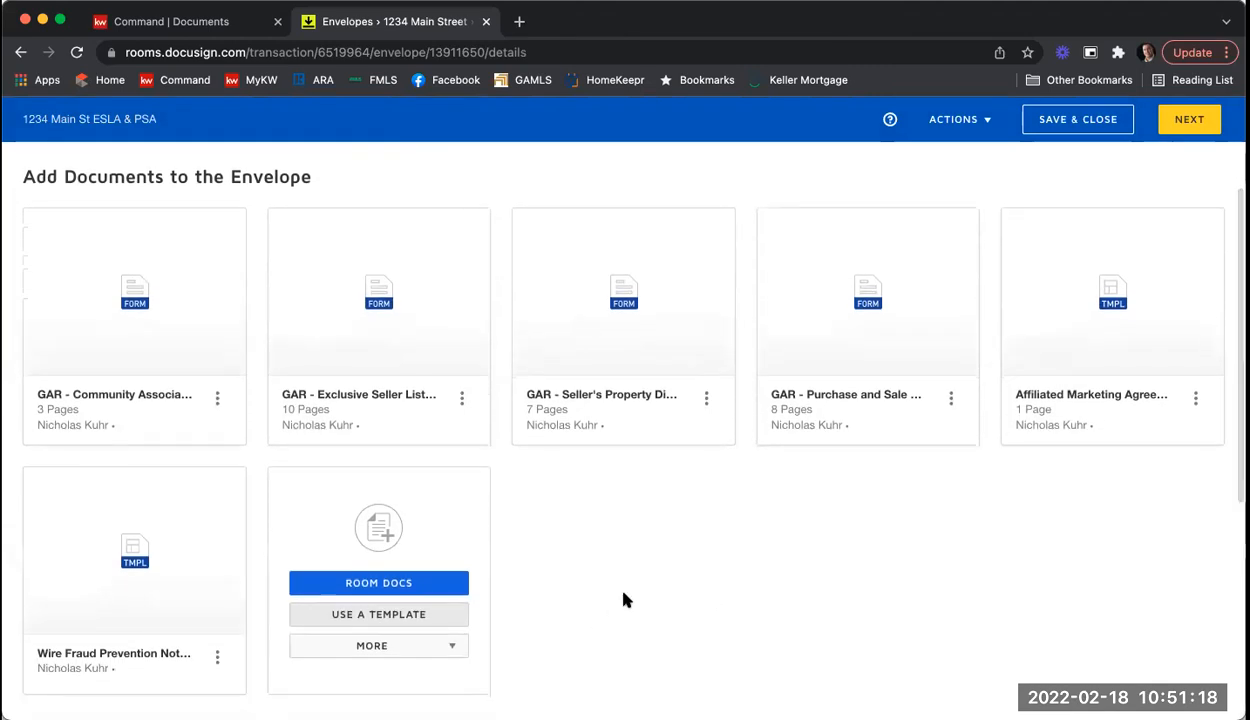
pyautogui.click(455, 622)
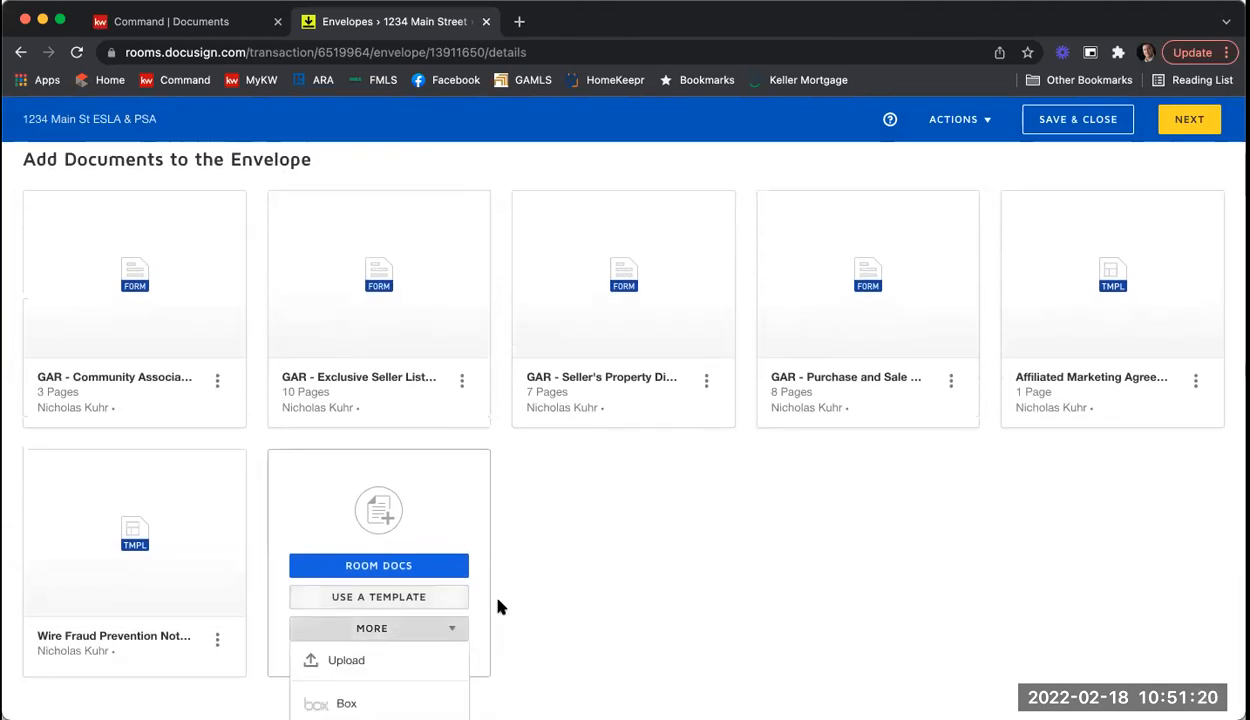
pyautogui.scroll(-1, 521, 595)
pyautogui.scroll(-1, 519, 595)
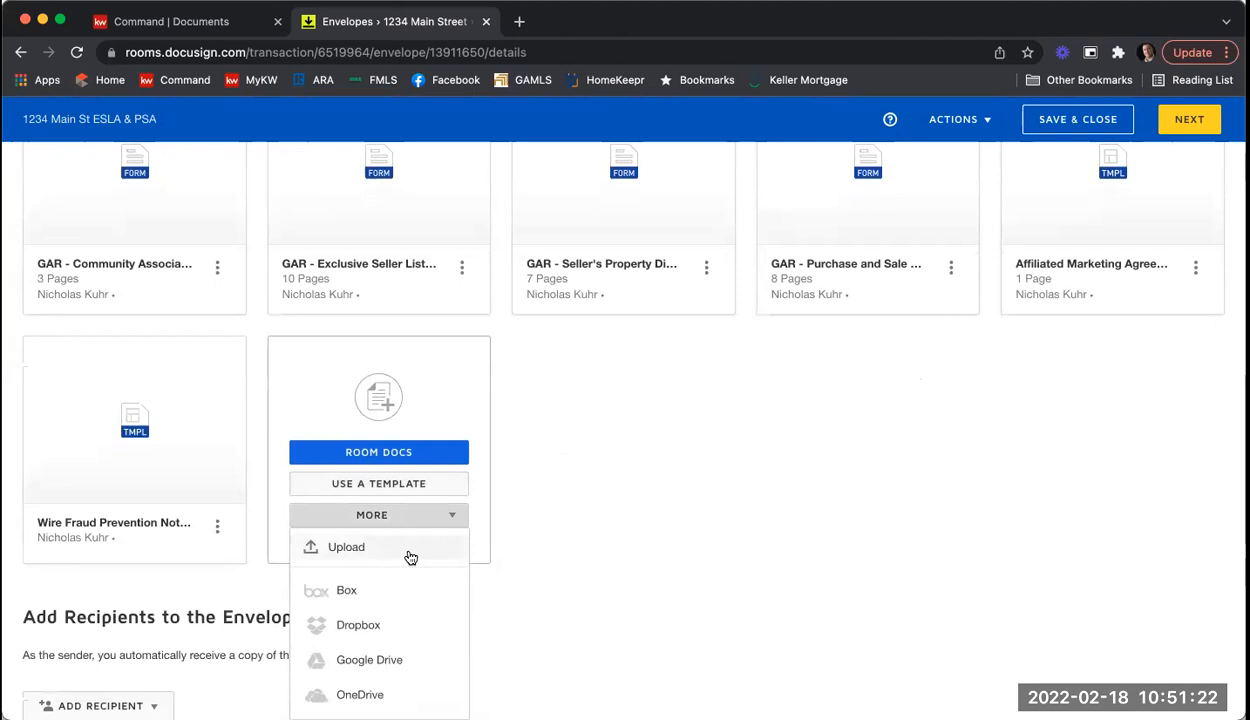
pyautogui.scroll(-1, 407, 553)
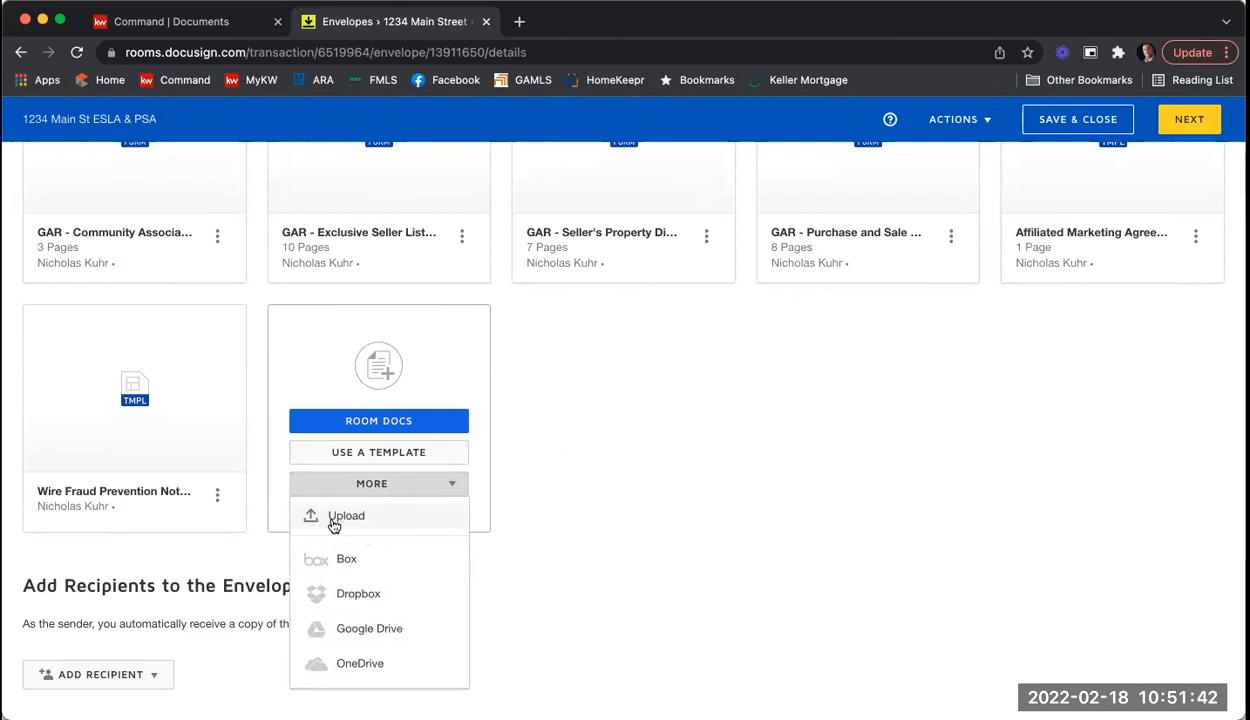
pyautogui.click(771, 525)
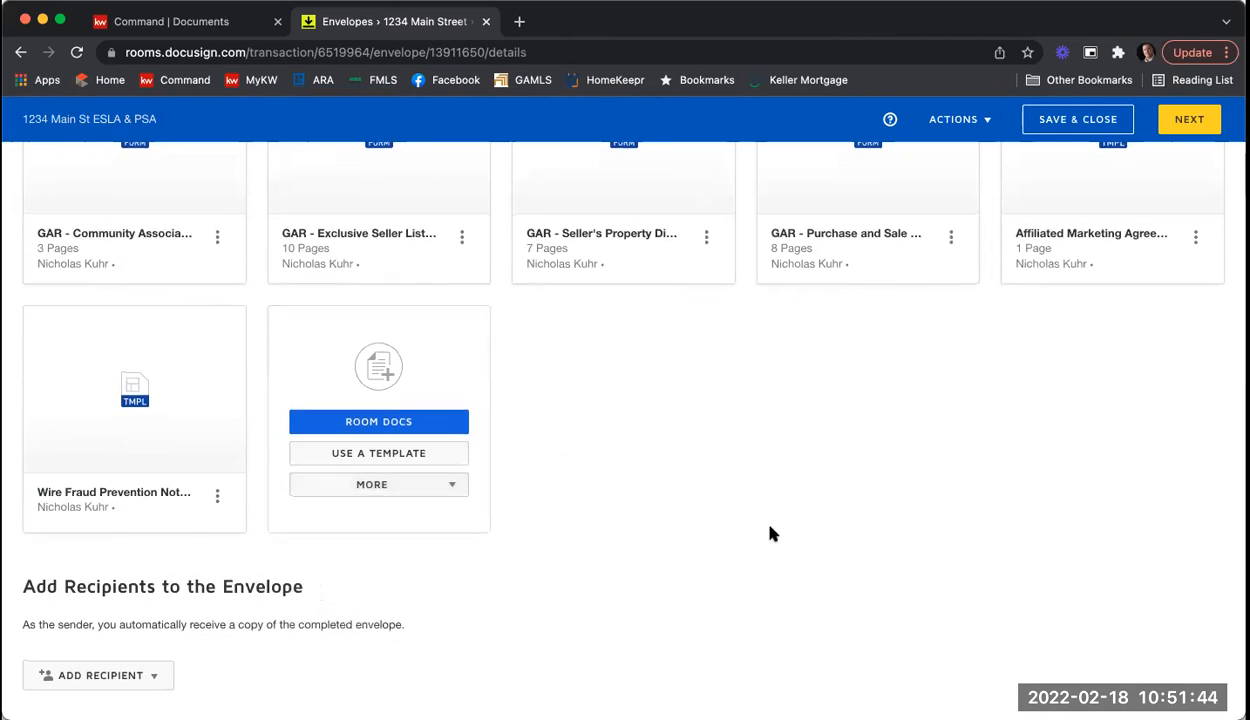
pyautogui.scroll(2, 772, 534)
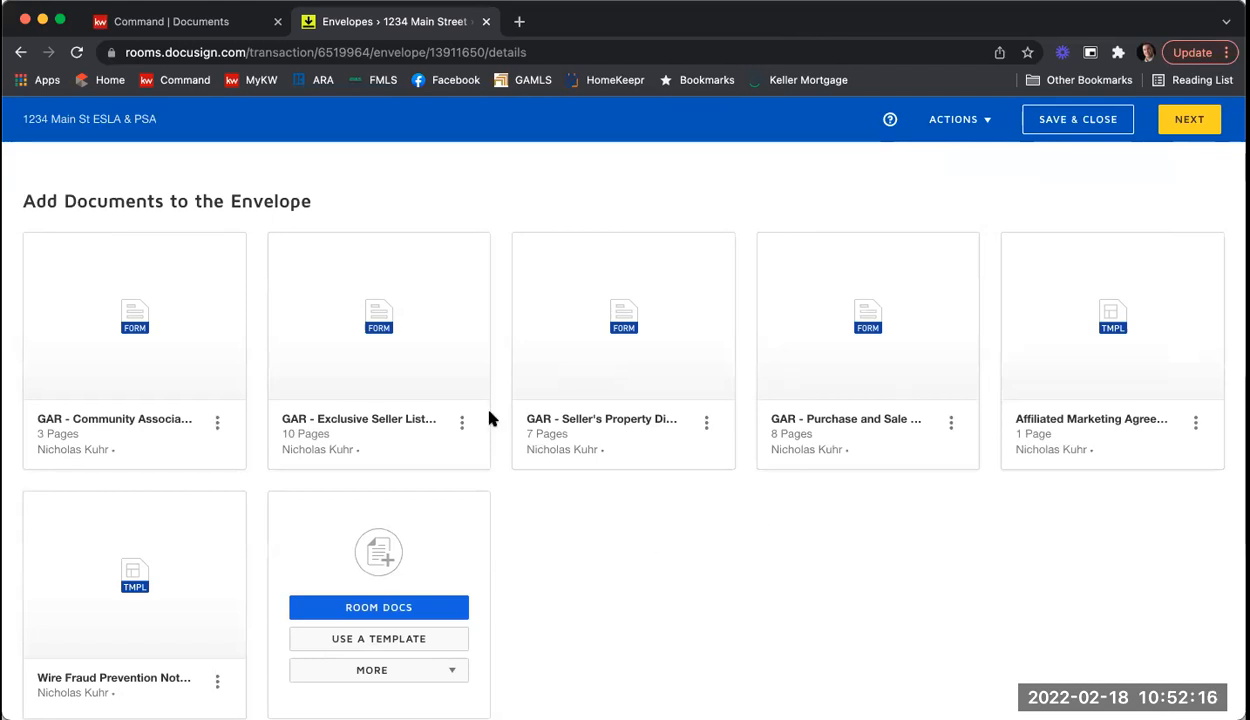
# Step: Reorder the documents: Exclusive Seller Listing first, Seller's Property Disclosure second, Purchase and Sale last
pyautogui.moveTo(430, 312)
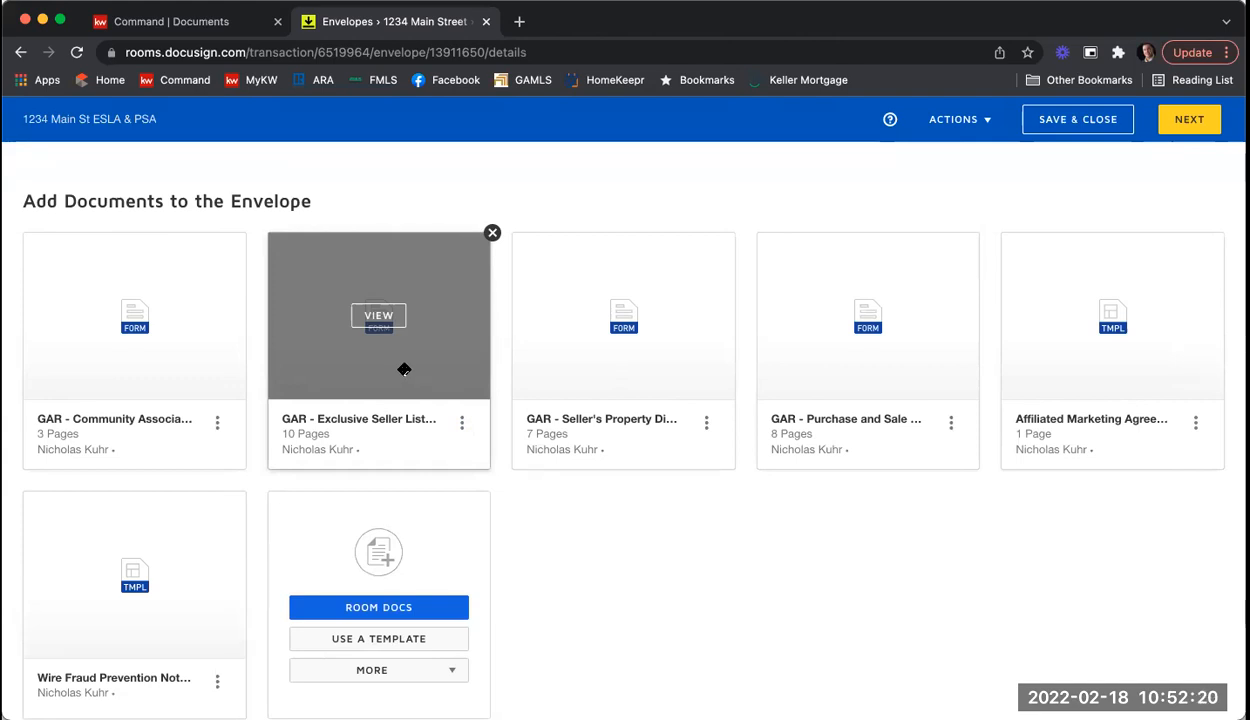
pyautogui.moveTo(400, 369); pyautogui.dragTo(158, 369)
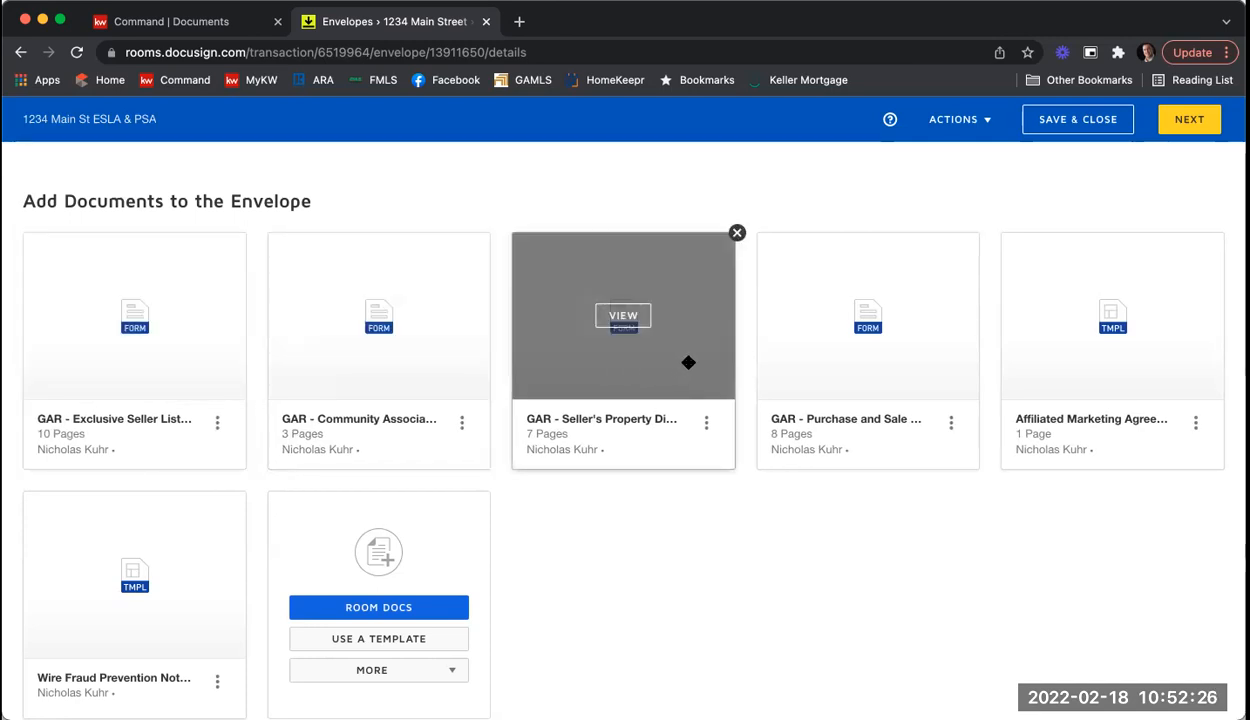
pyautogui.moveTo(686, 360); pyautogui.dragTo(388, 361)
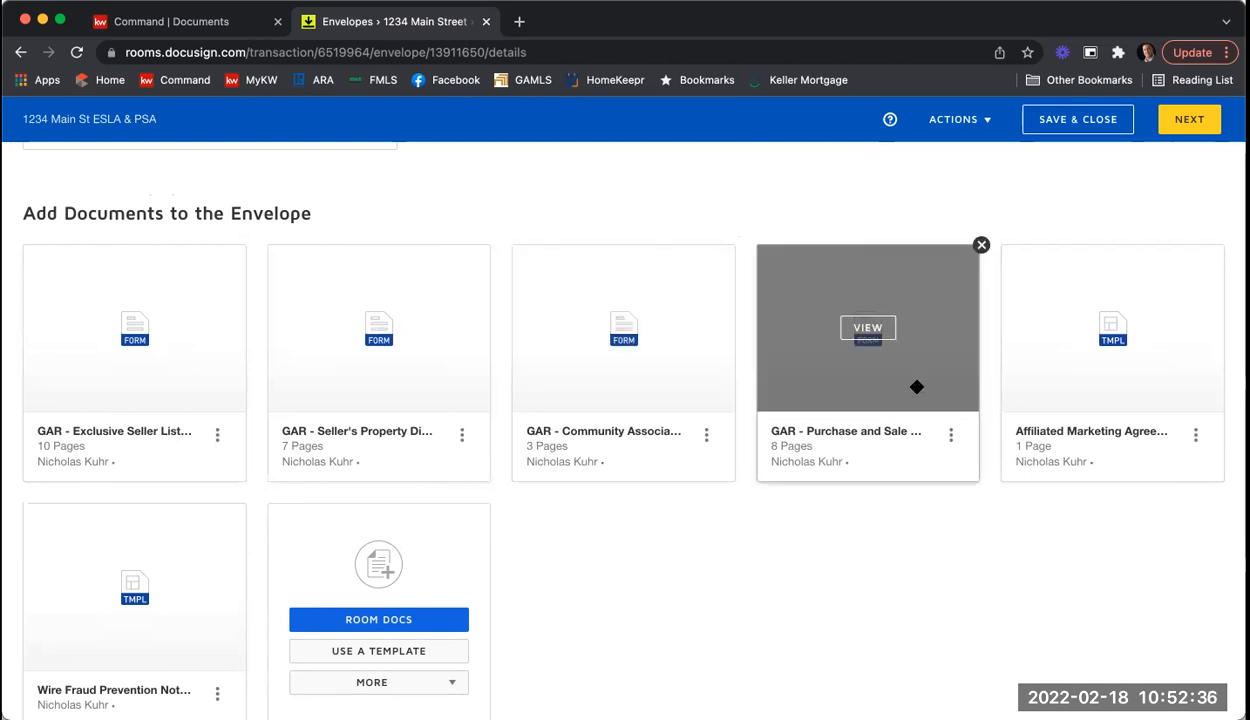
pyautogui.moveTo(816, 392); pyautogui.dragTo(198, 610)
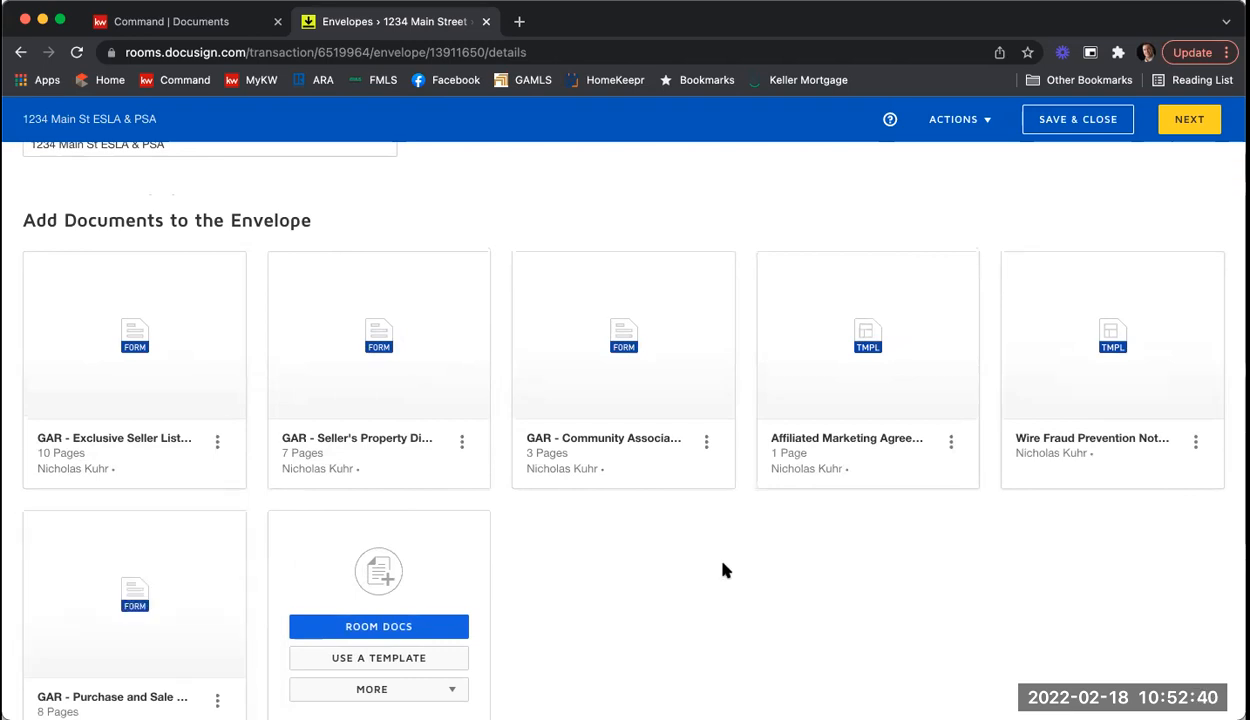
pyautogui.scroll(-2, 798, 467)
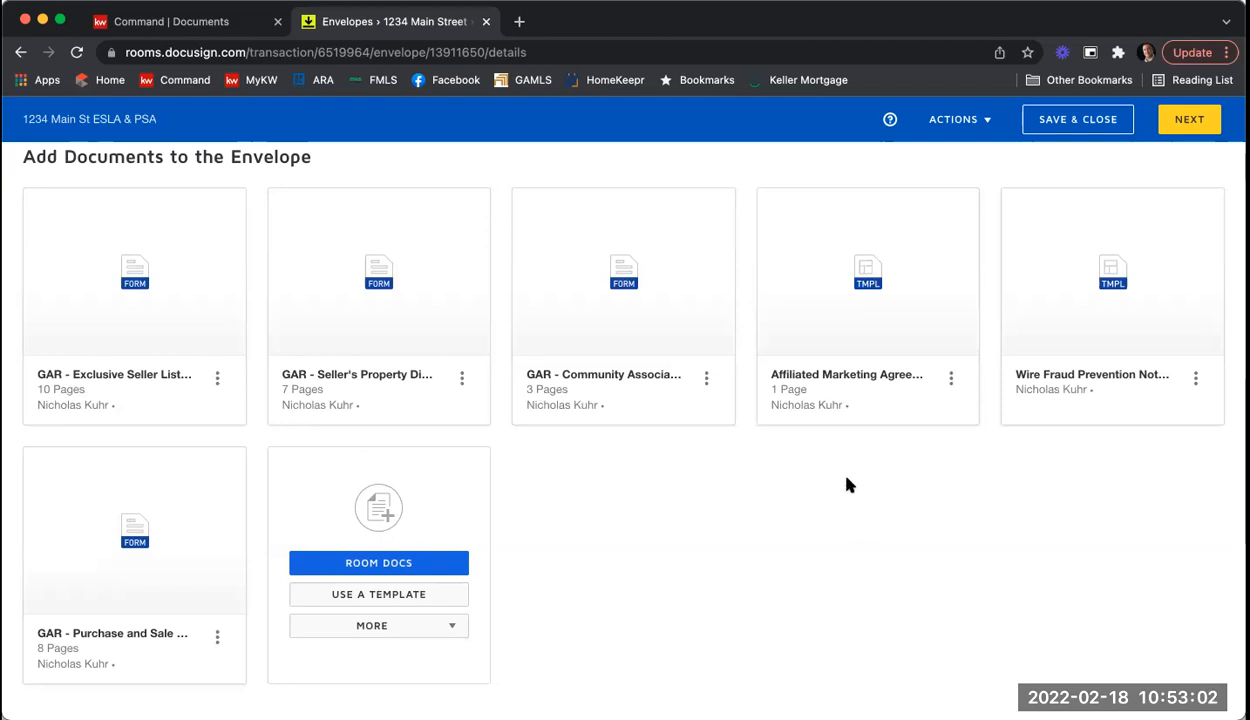
# Step: Show the Add Recipient choices under Add Recipients to the Envelope
pyautogui.scroll(-3, 846, 483)
pyautogui.scroll(-2, 843, 469)
pyautogui.scroll(-3, 818, 440)
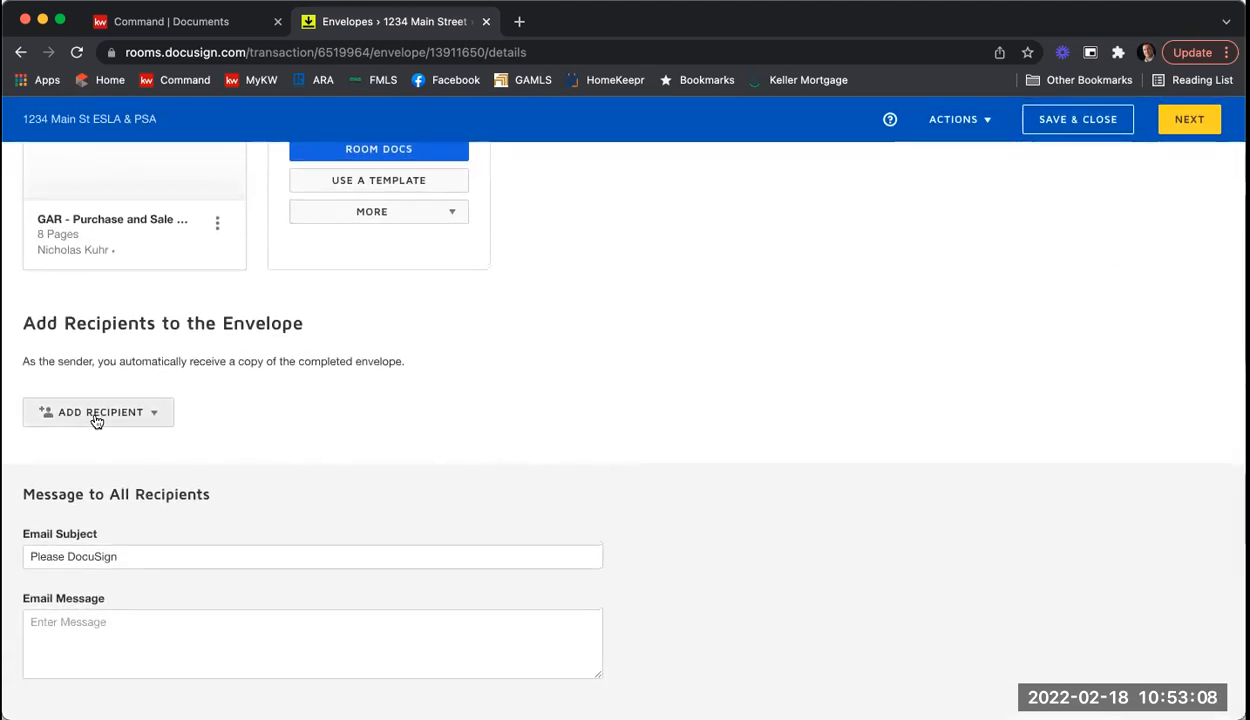
pyautogui.click(155, 414)
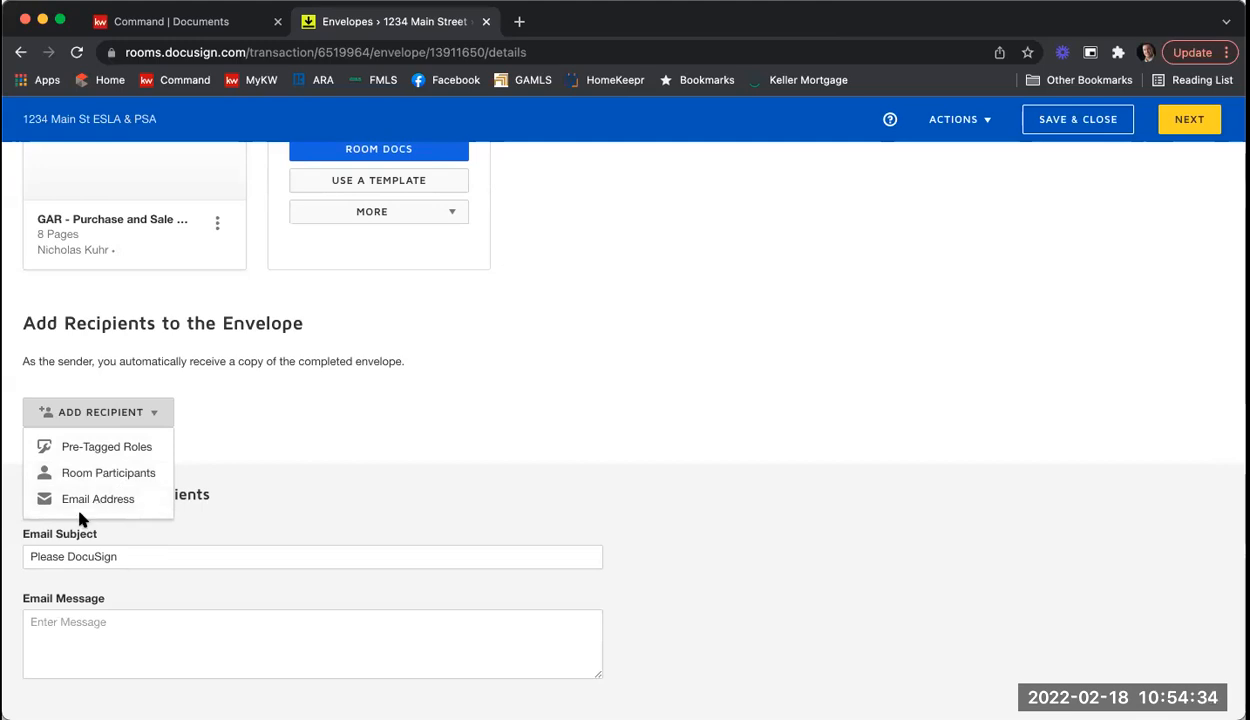
# Step: Add recipients from pre-tagged roles, ticking Seller One, Seller Two and Listing Agent
pyautogui.click(120, 448)
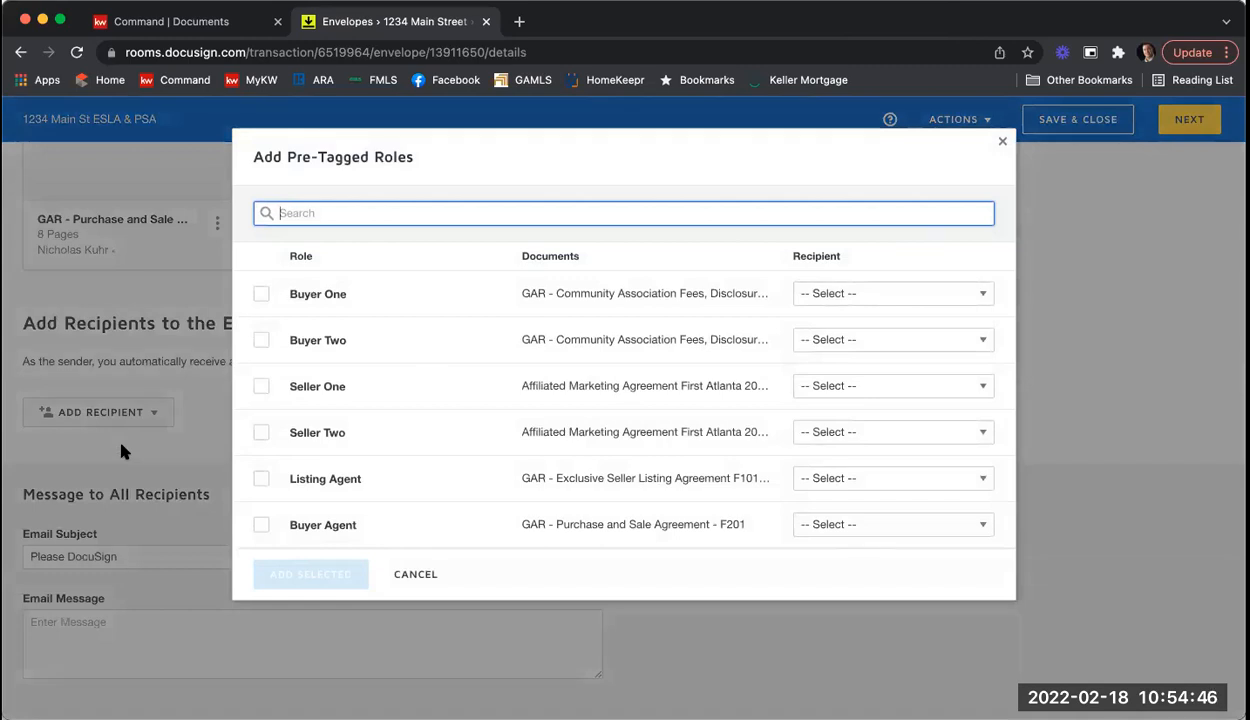
pyautogui.click(261, 388)
pyautogui.click(258, 432)
pyautogui.click(257, 481)
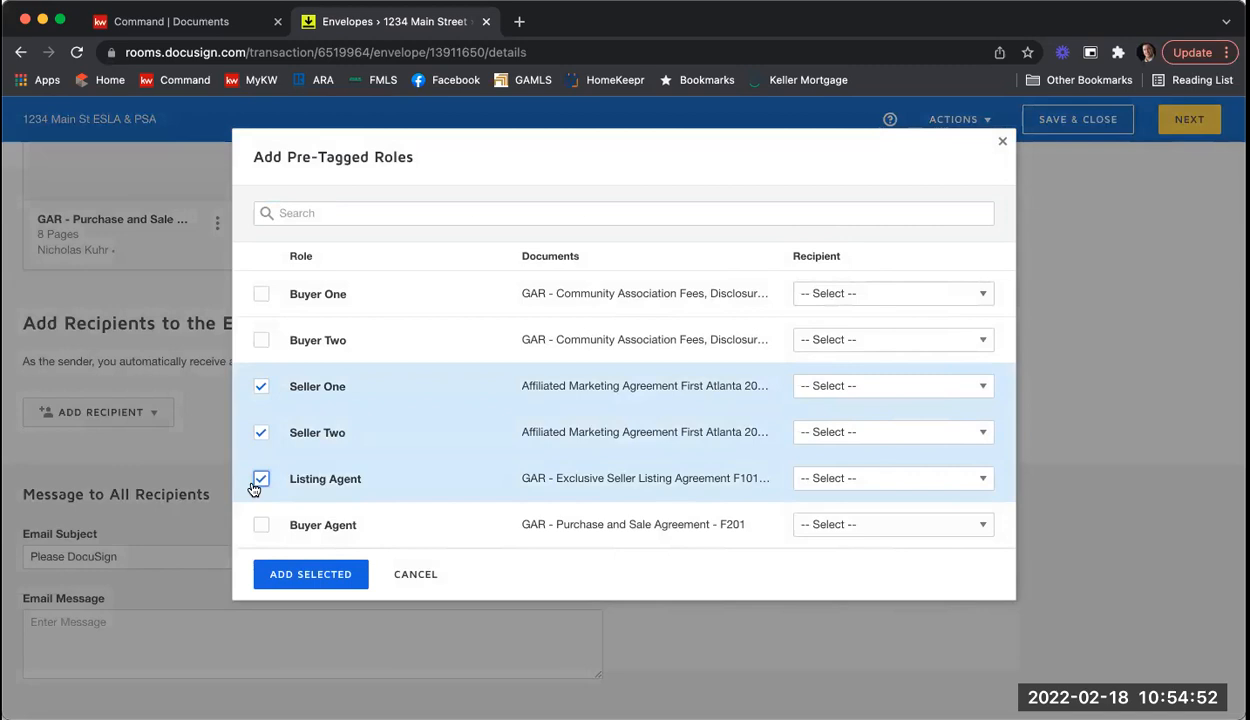
# Step: Assign the first seller to Seller One and the second seller to Seller Two
pyautogui.click(940, 389)
pyautogui.scroll(-2, 954, 462)
pyautogui.scroll(-2, 954, 462)
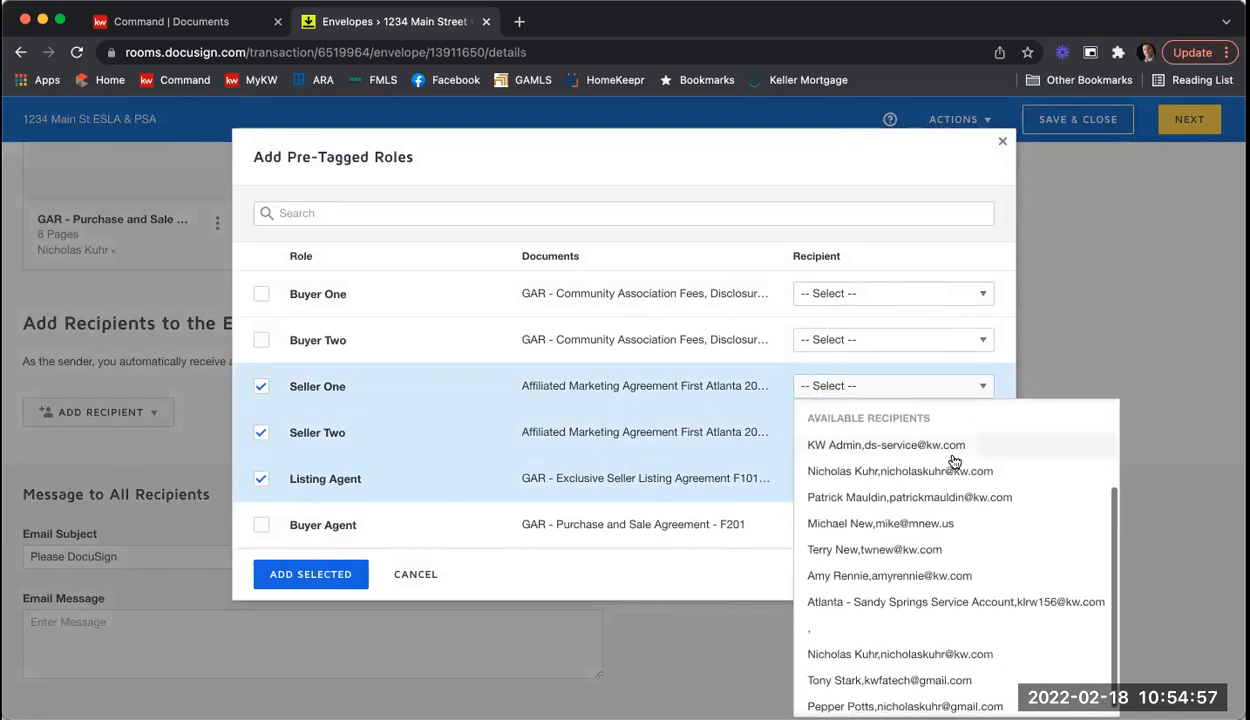
pyautogui.click(960, 670)
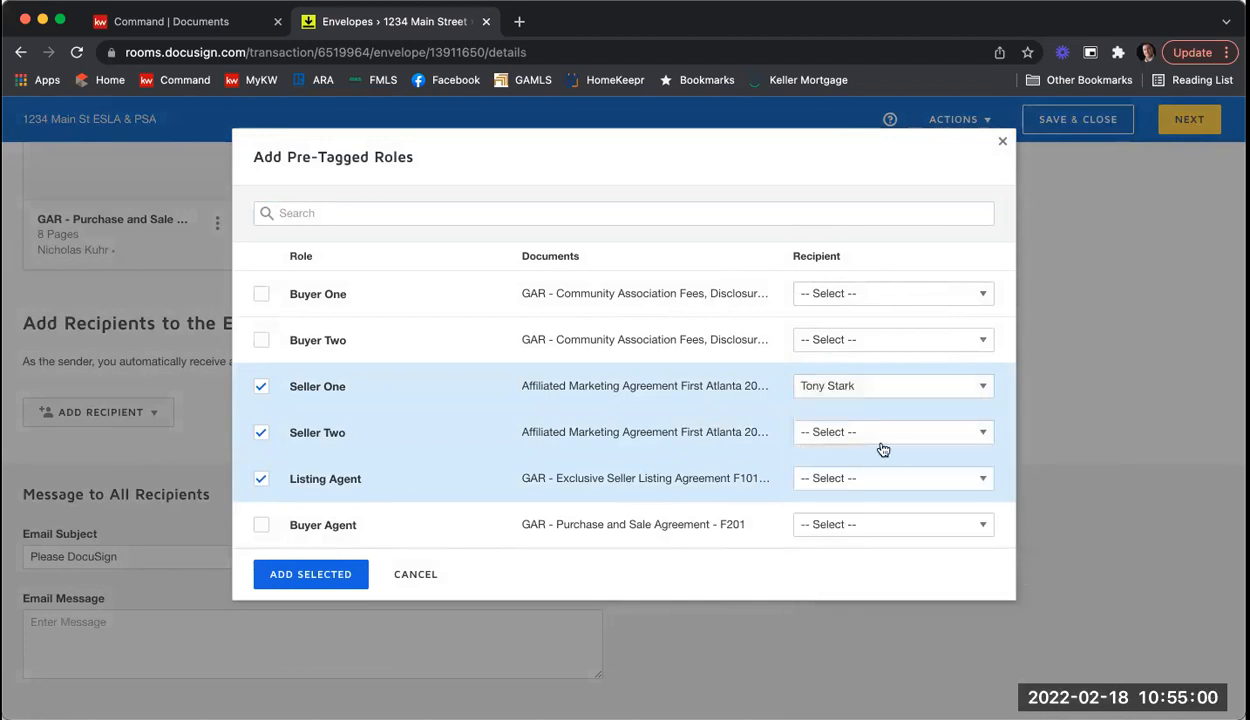
pyautogui.click(820, 443)
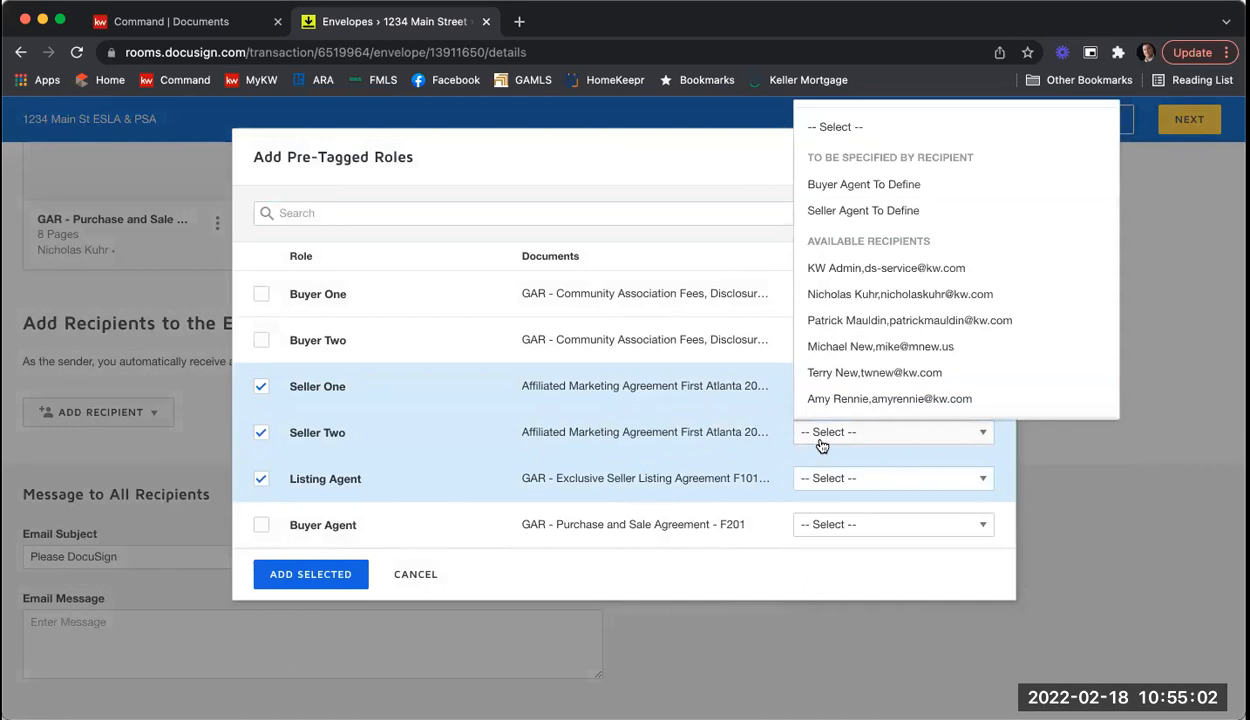
pyautogui.scroll(-3, 882, 324)
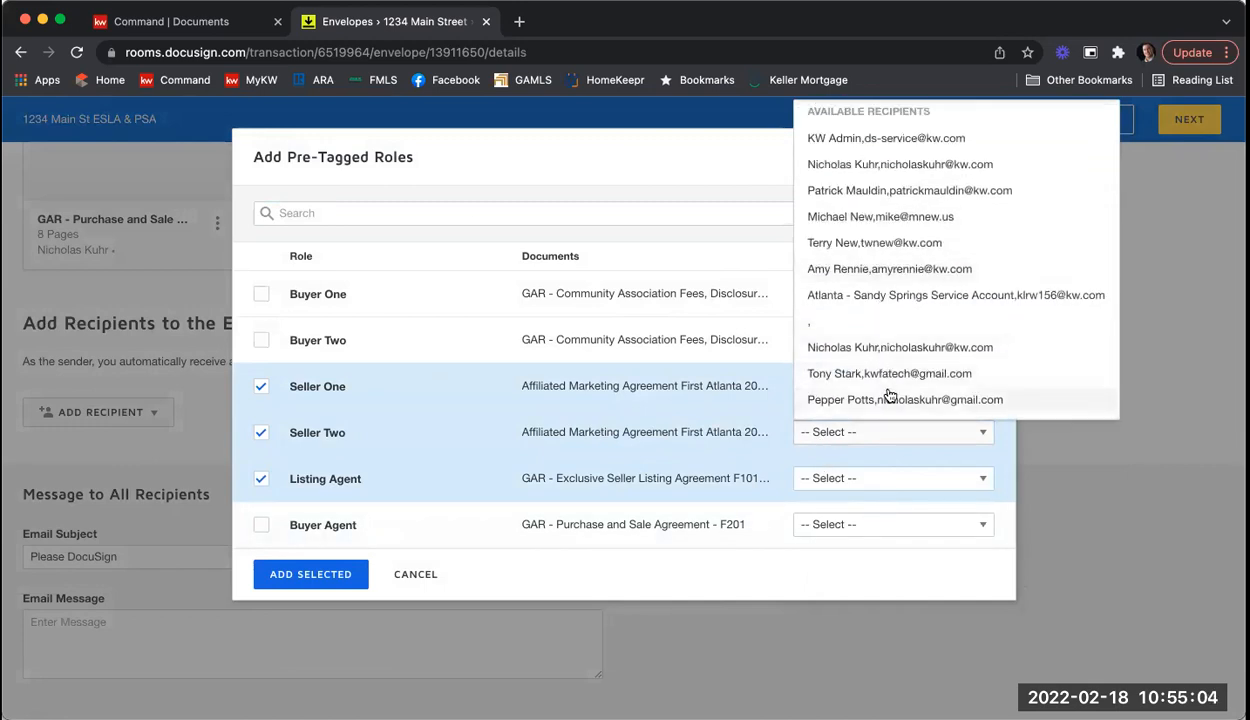
pyautogui.click(888, 399)
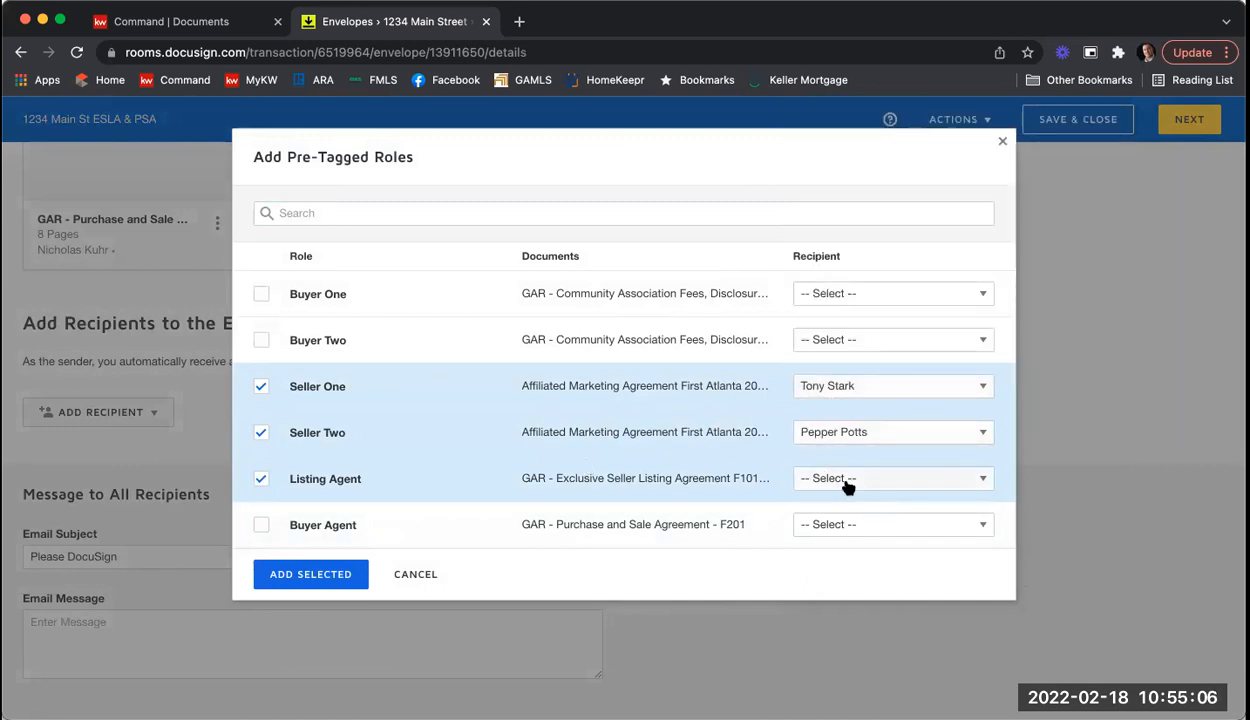
# Step: Assign the listing agent as the Listing Agent role's recipient
pyautogui.click(847, 486)
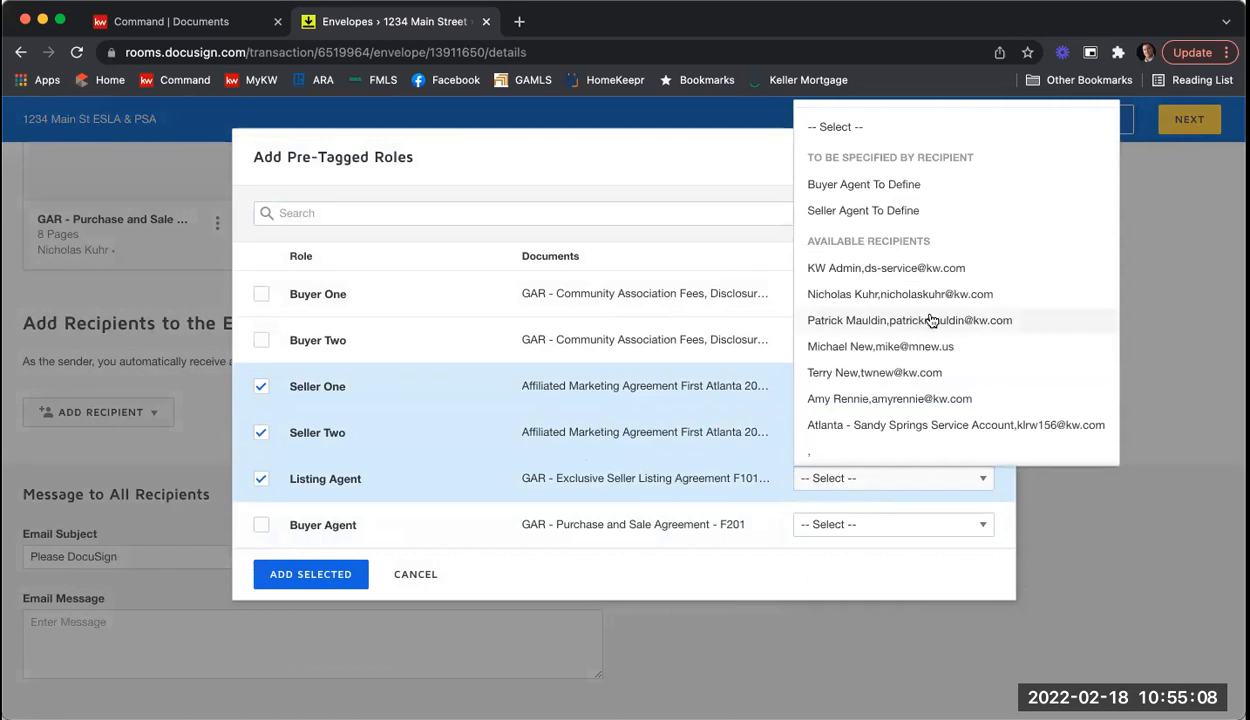
pyautogui.scroll(-2, 929, 320)
pyautogui.scroll(-1, 916, 403)
pyautogui.click(898, 400)
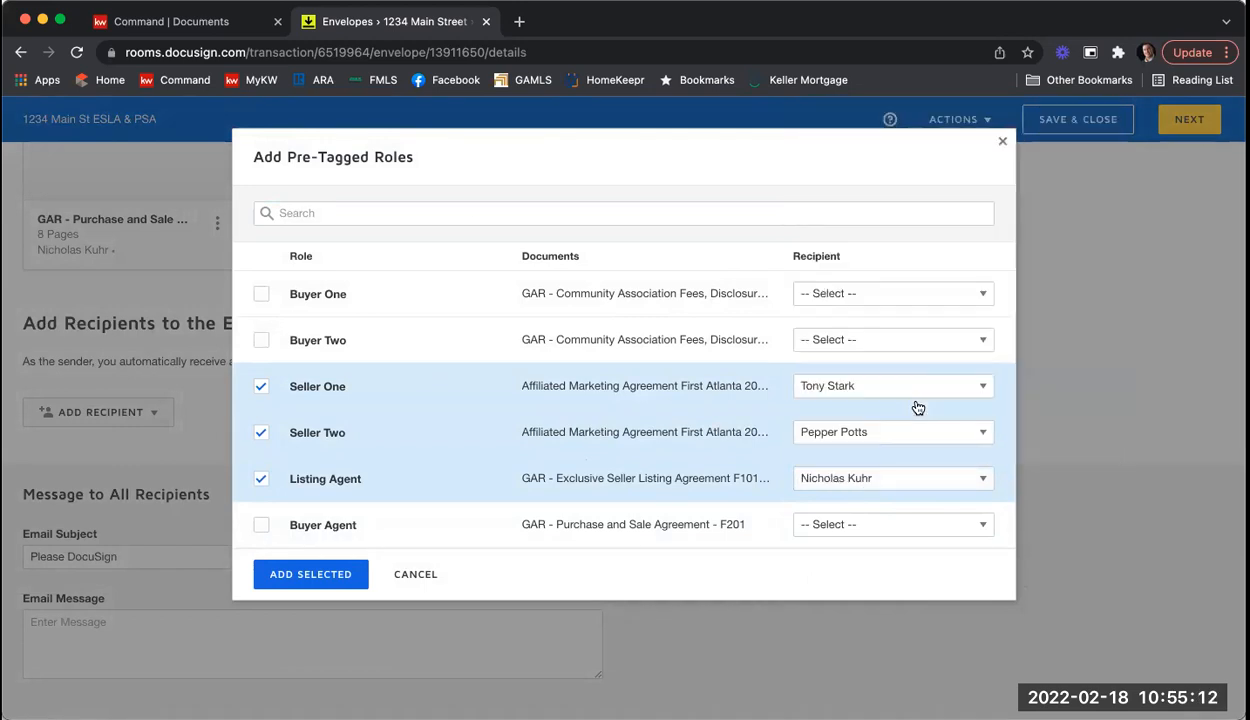
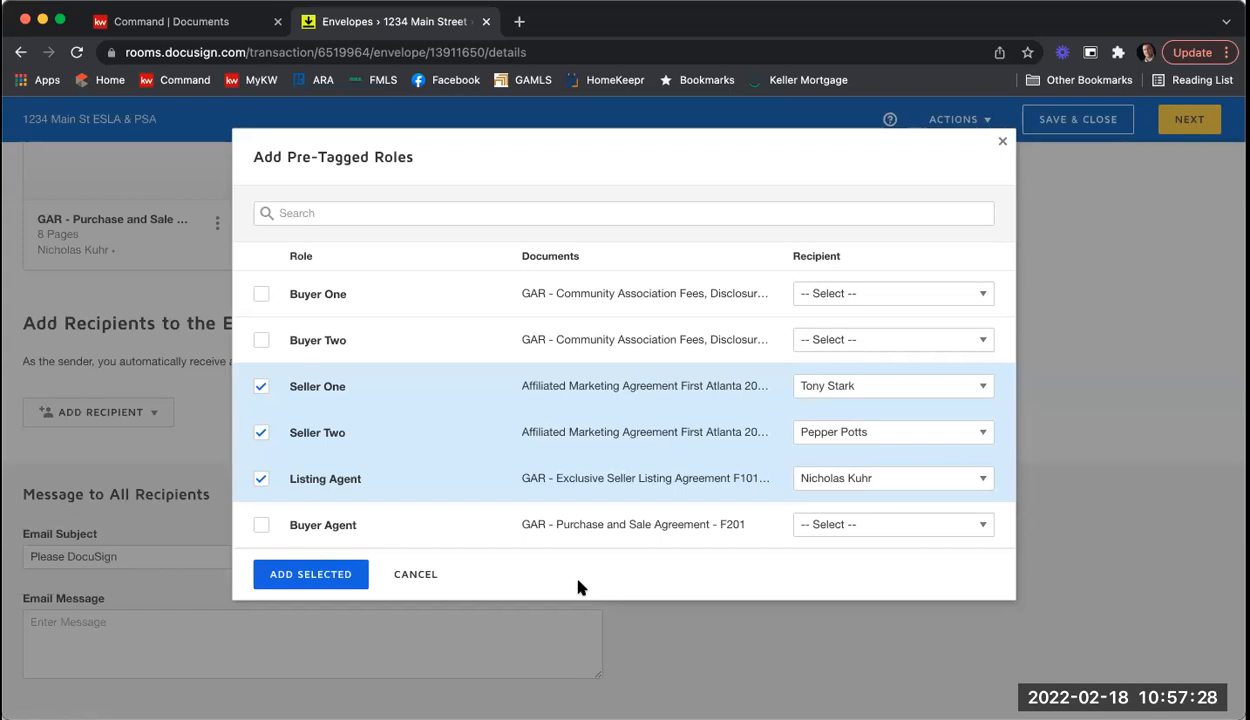
# Step: Confirm adding the checked Seller One, Seller Two and Listing Agent roles as signing recipients
pyautogui.click(277, 576)
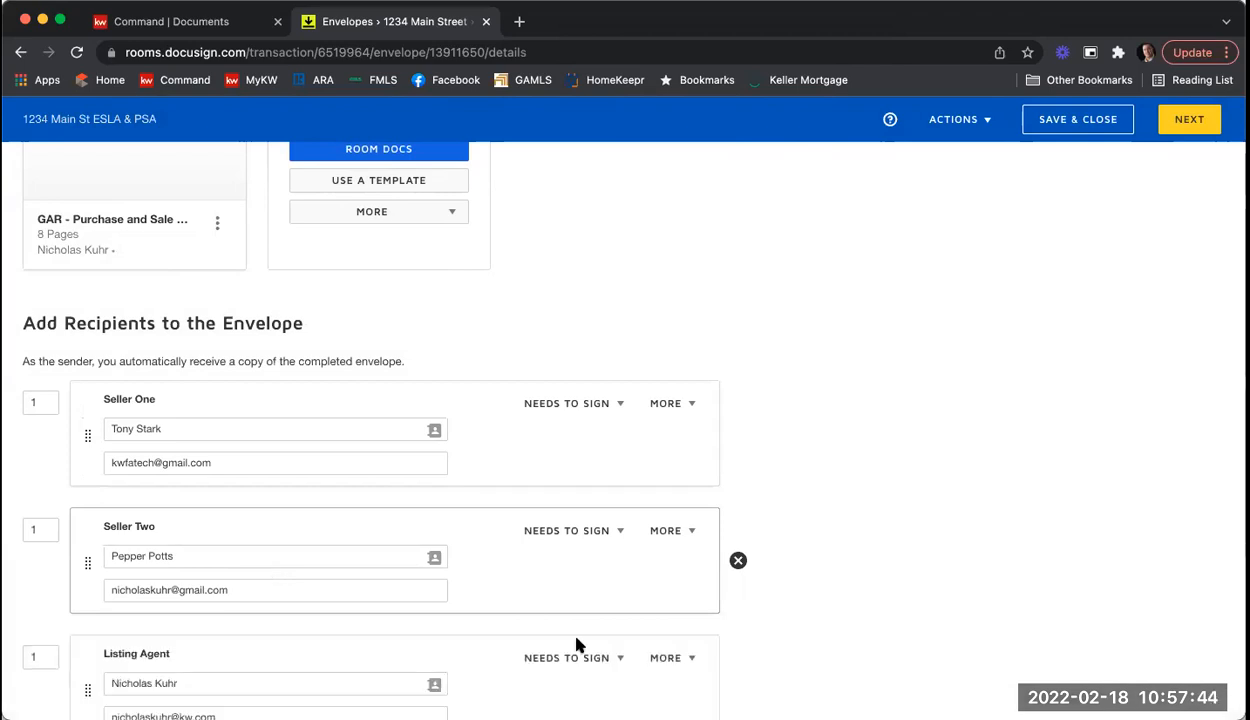
pyautogui.scroll(-3, 933, 414)
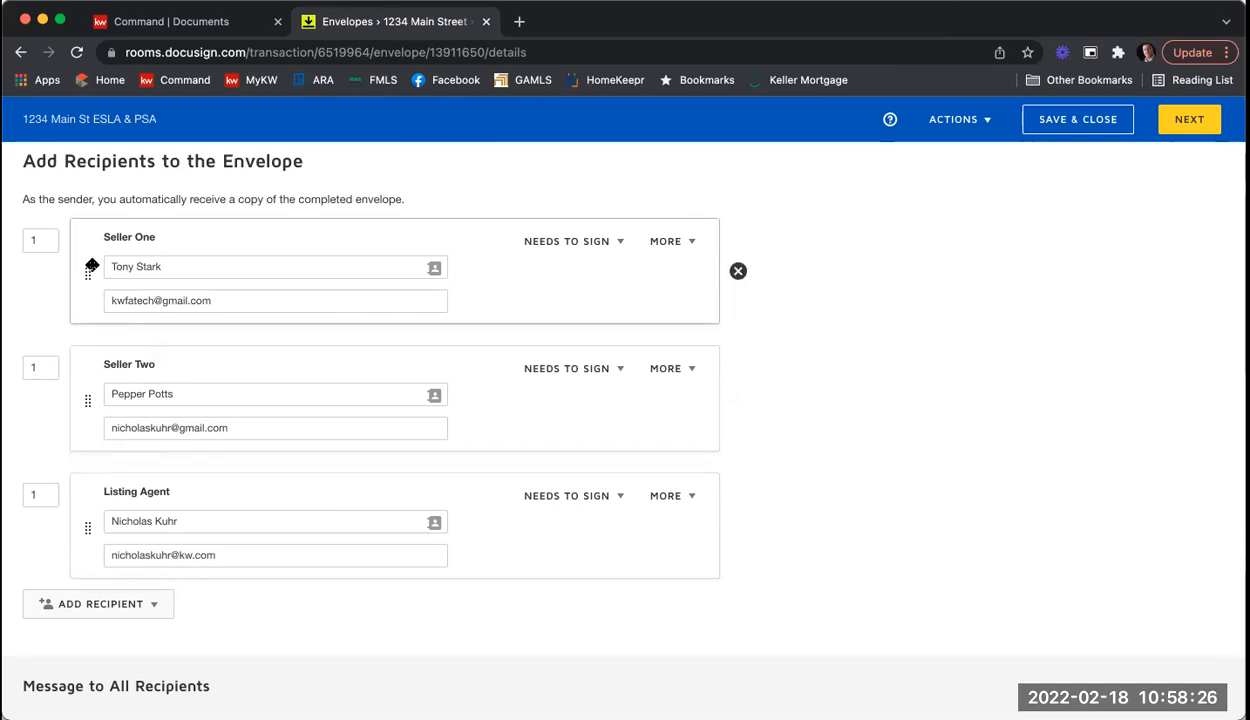
# Step: Set routing order 2 for Seller Two and 3 for Listing Agent
pyautogui.doubleClick(35, 367)
pyautogui.write('2')
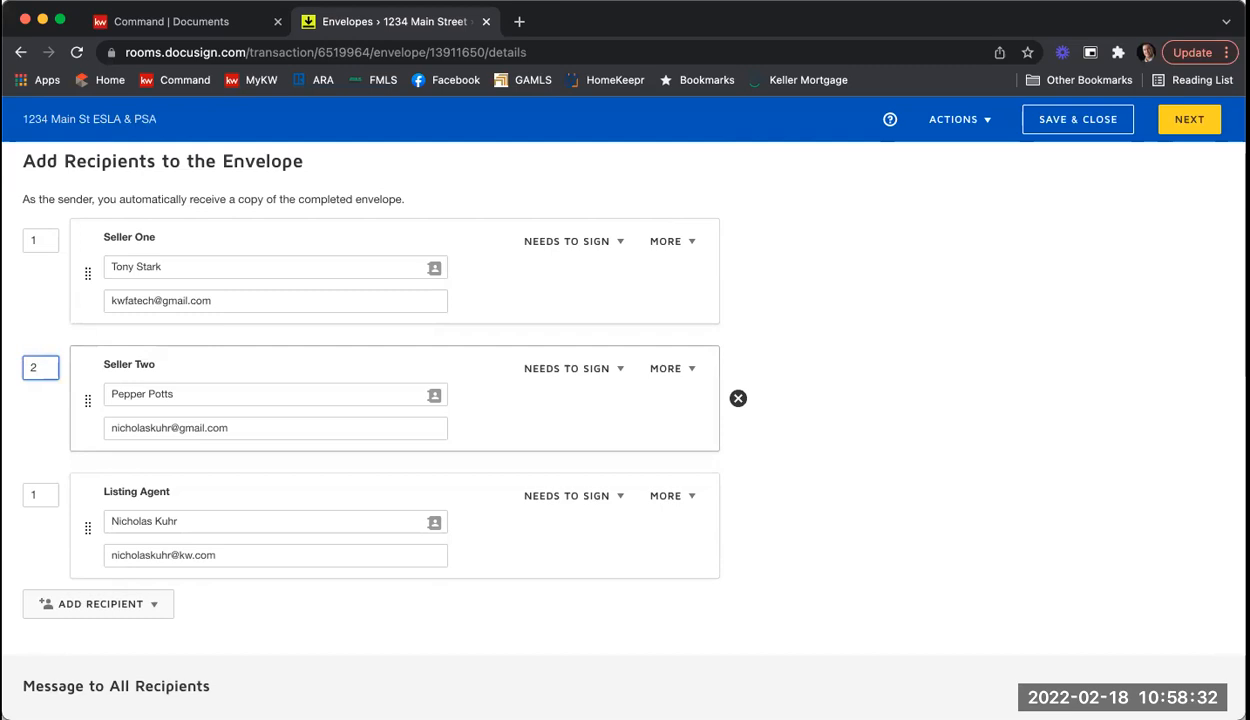
pyautogui.click(1090, 450)
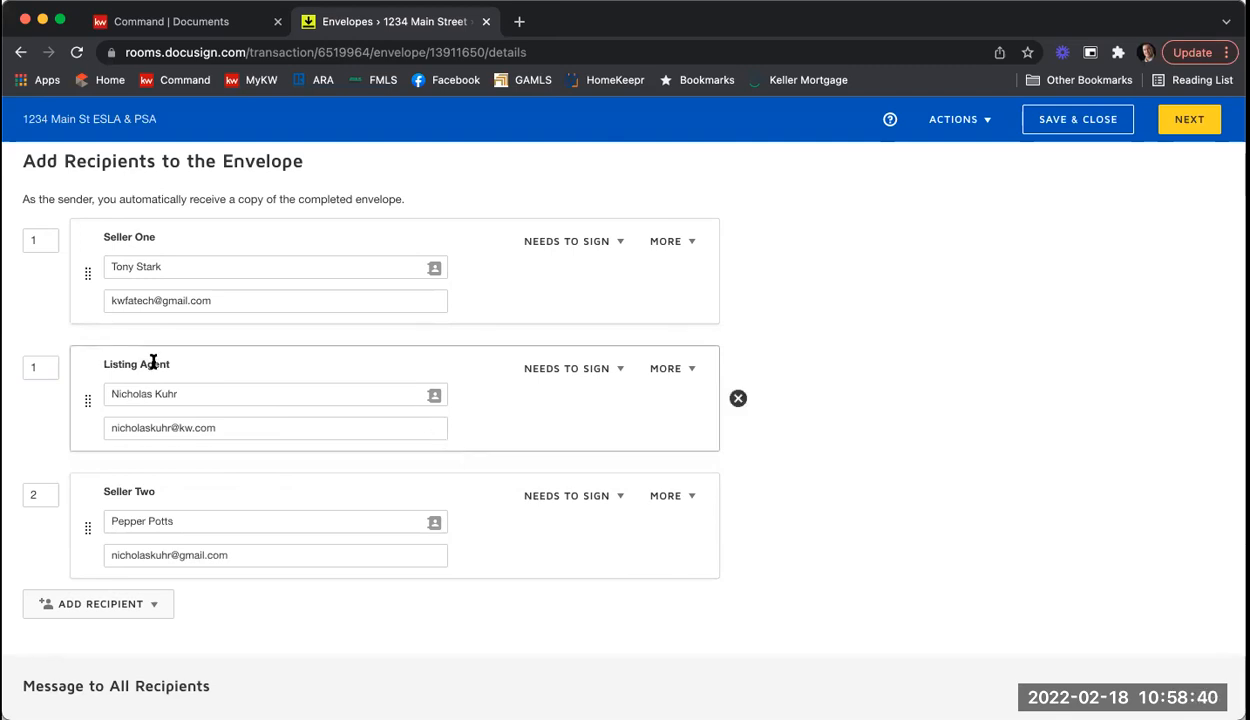
pyautogui.click(48, 367)
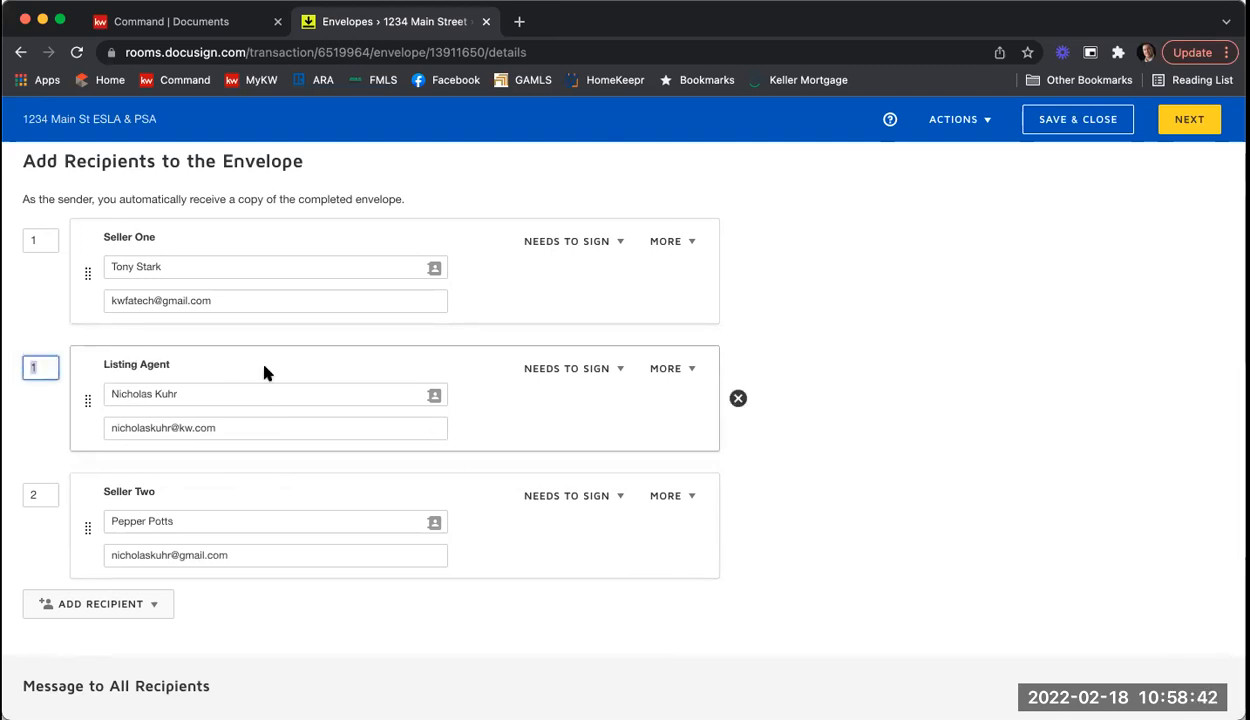
pyautogui.write('3')
pyautogui.click(874, 444)
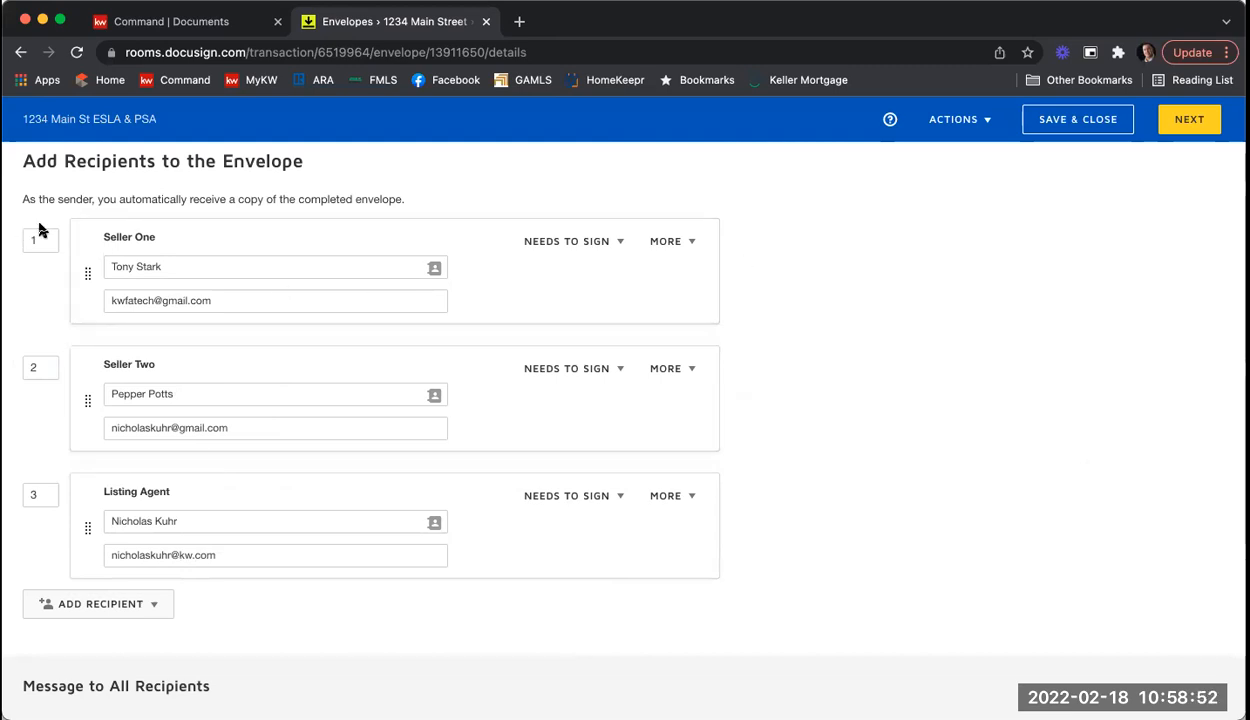
pyautogui.click(28, 367)
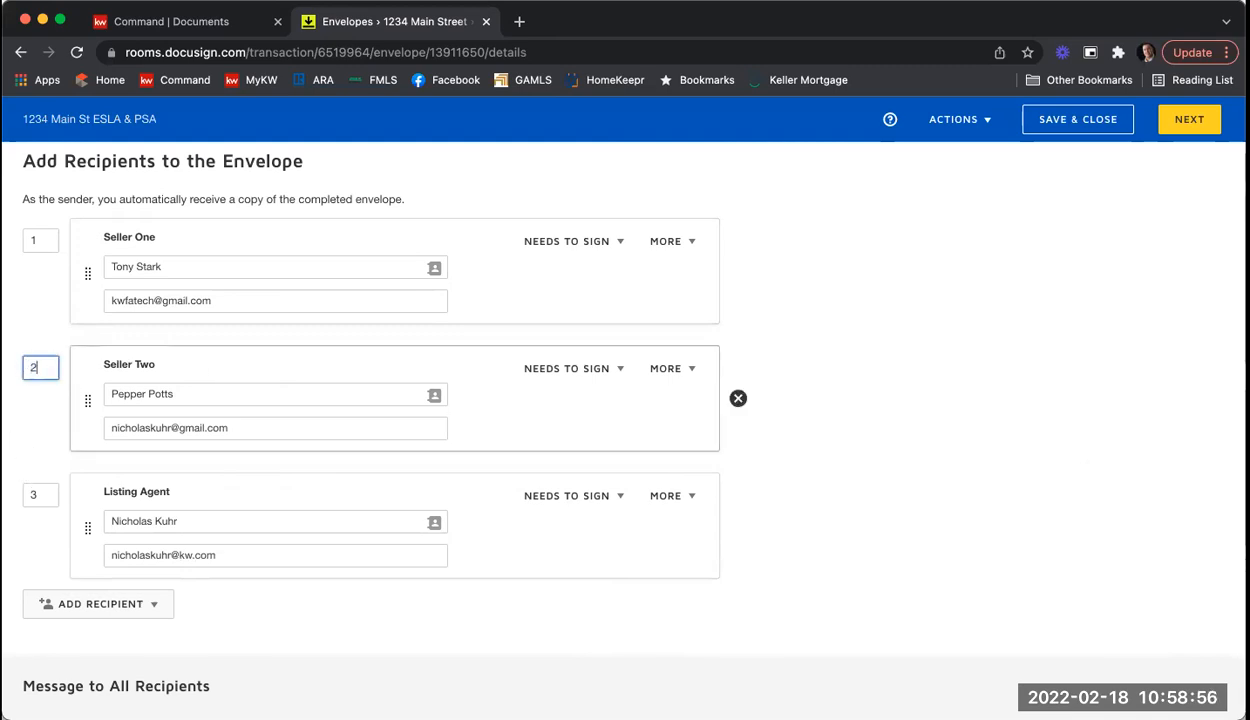
pyautogui.click(69, 312)
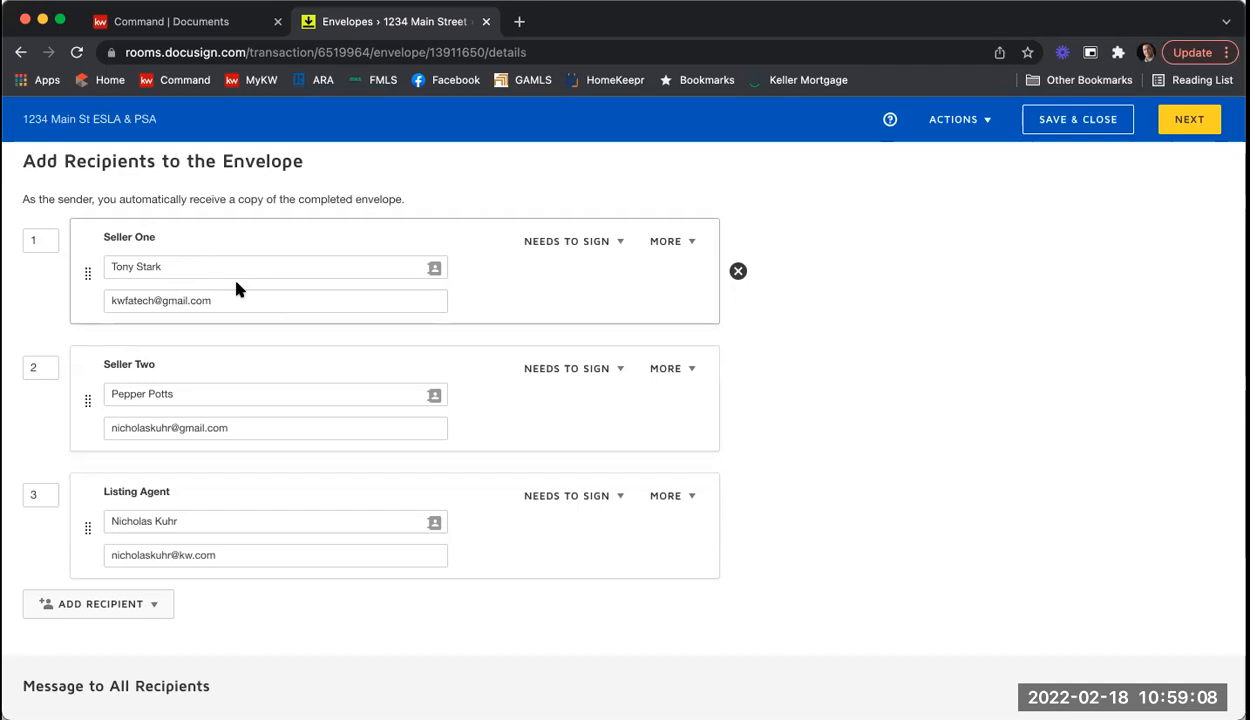
pyautogui.click(245, 422)
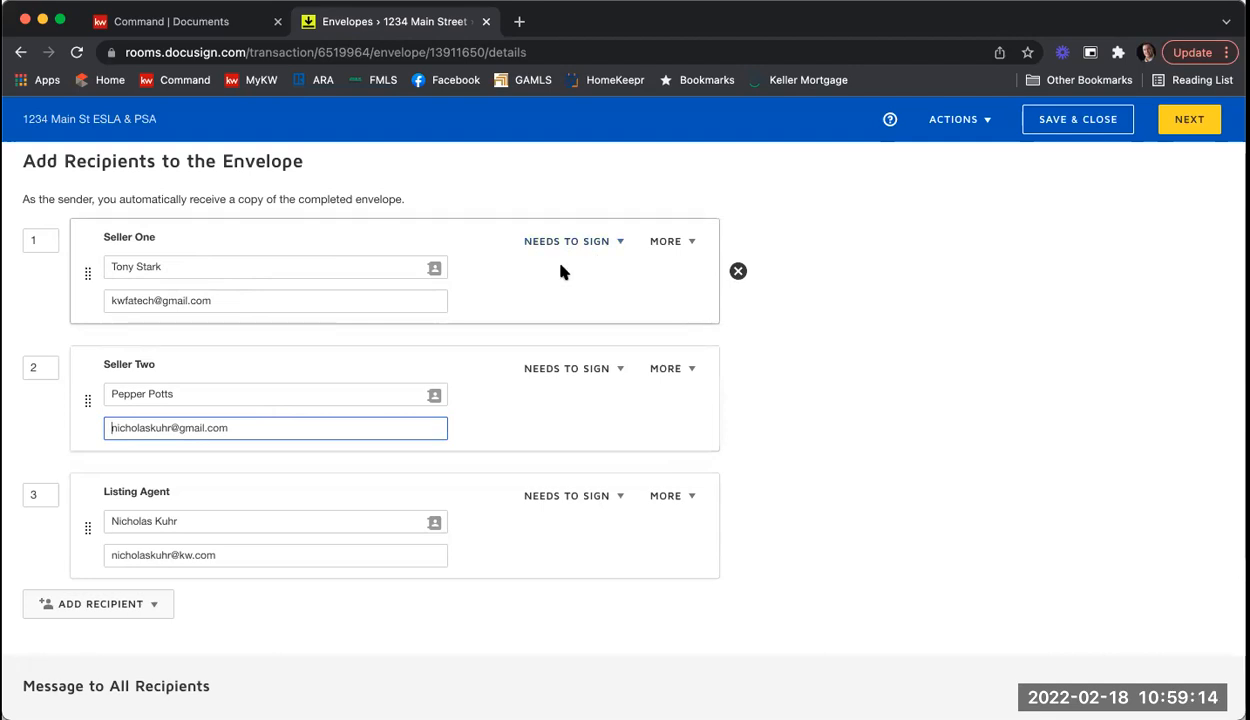
pyautogui.click(620, 247)
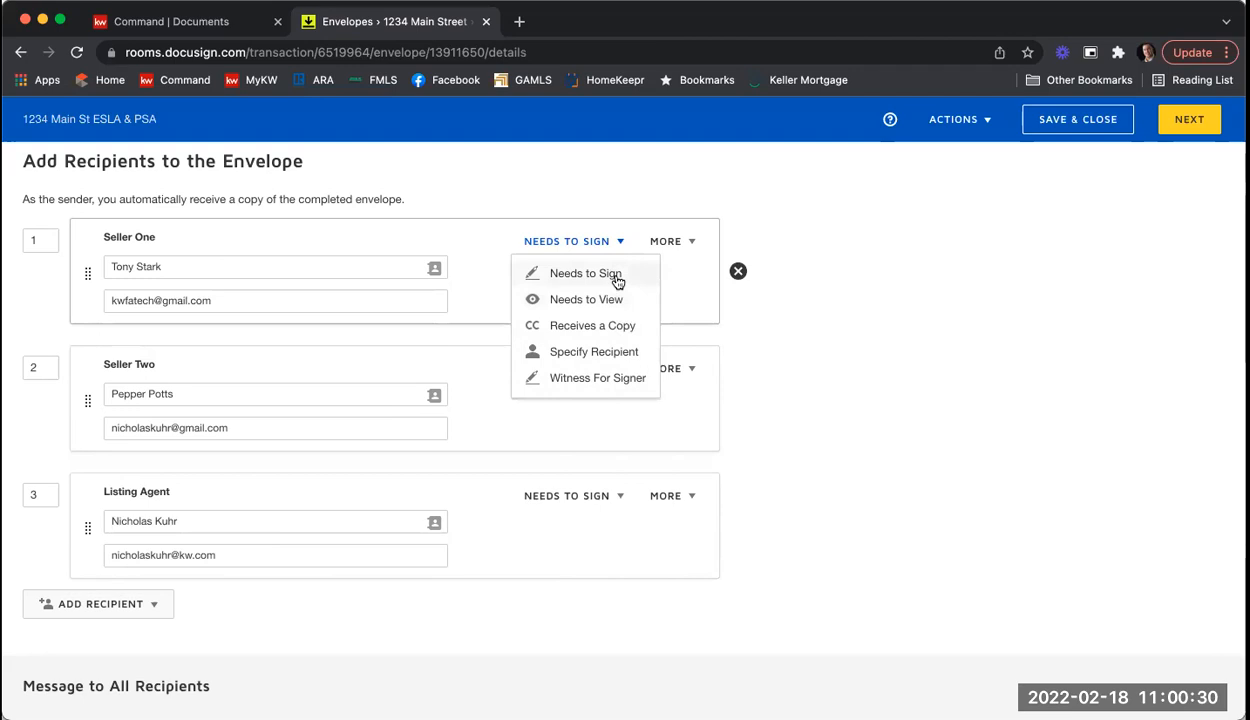
# Step: Close the Needs to Sign choices and show Seller One's MORE options
pyautogui.click(679, 257)
pyautogui.click(684, 246)
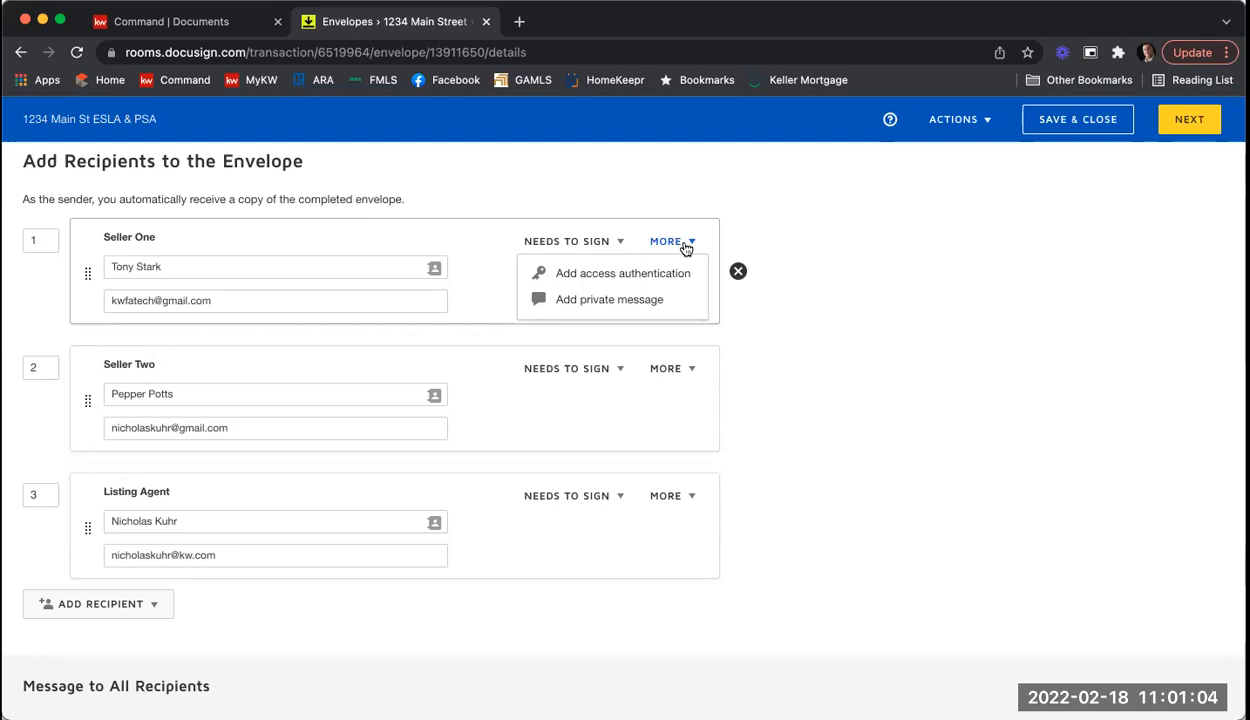
pyautogui.click(633, 275)
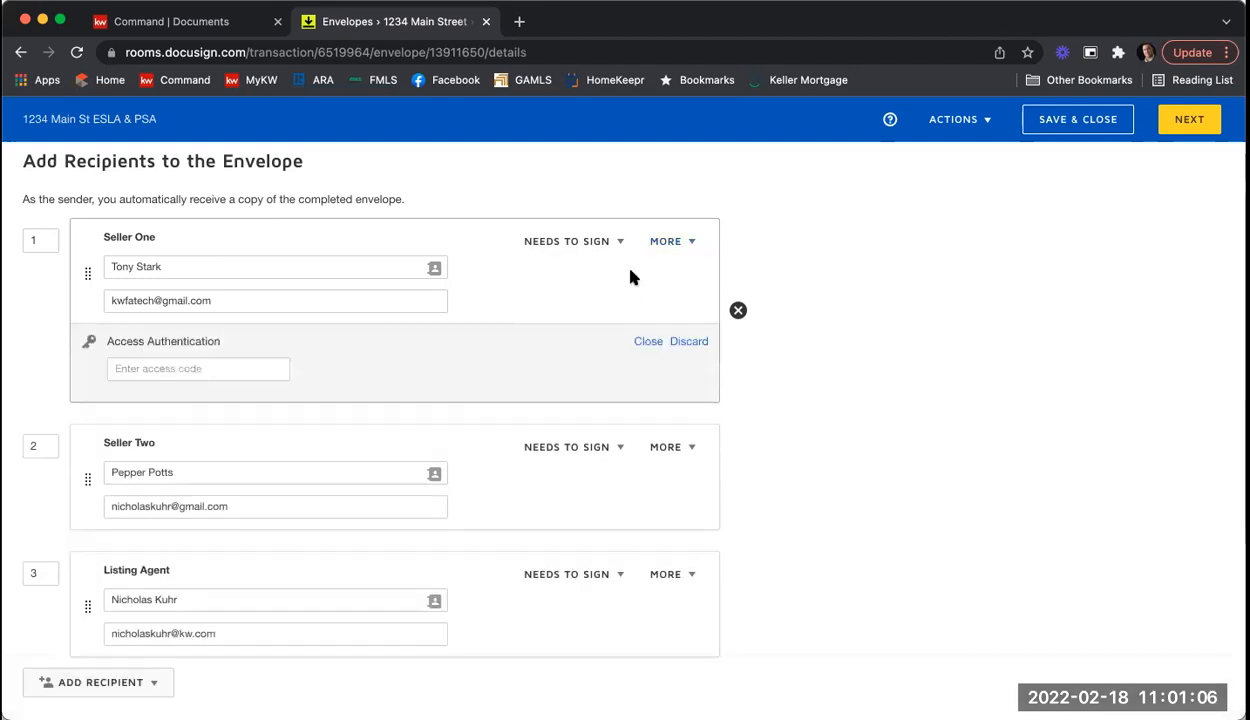
pyautogui.click(190, 368)
pyautogui.write('1234')
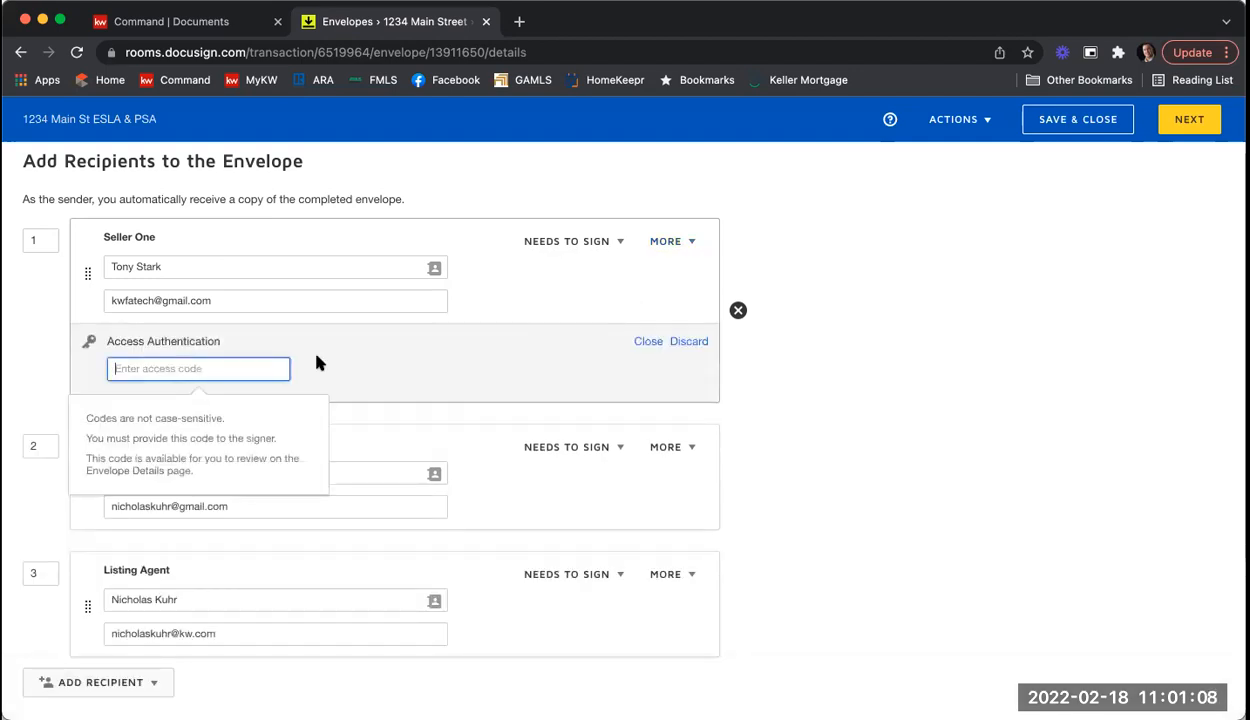
pyautogui.write('5')
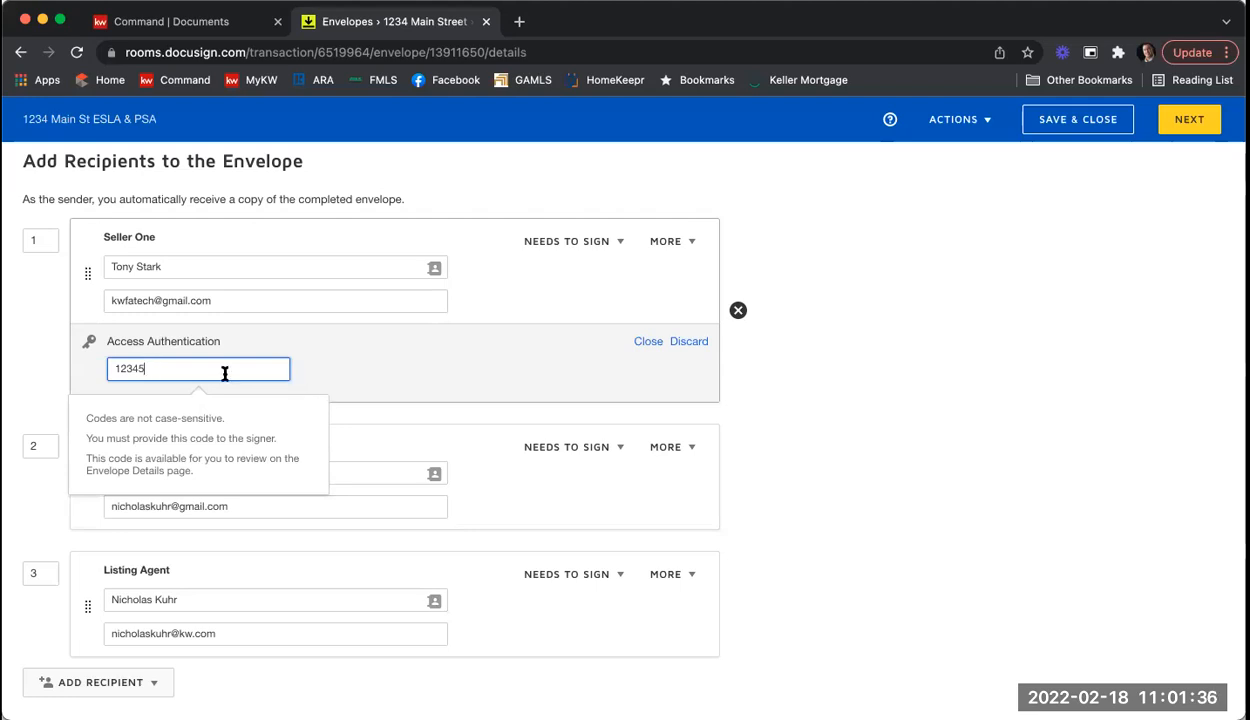
pyautogui.click(686, 343)
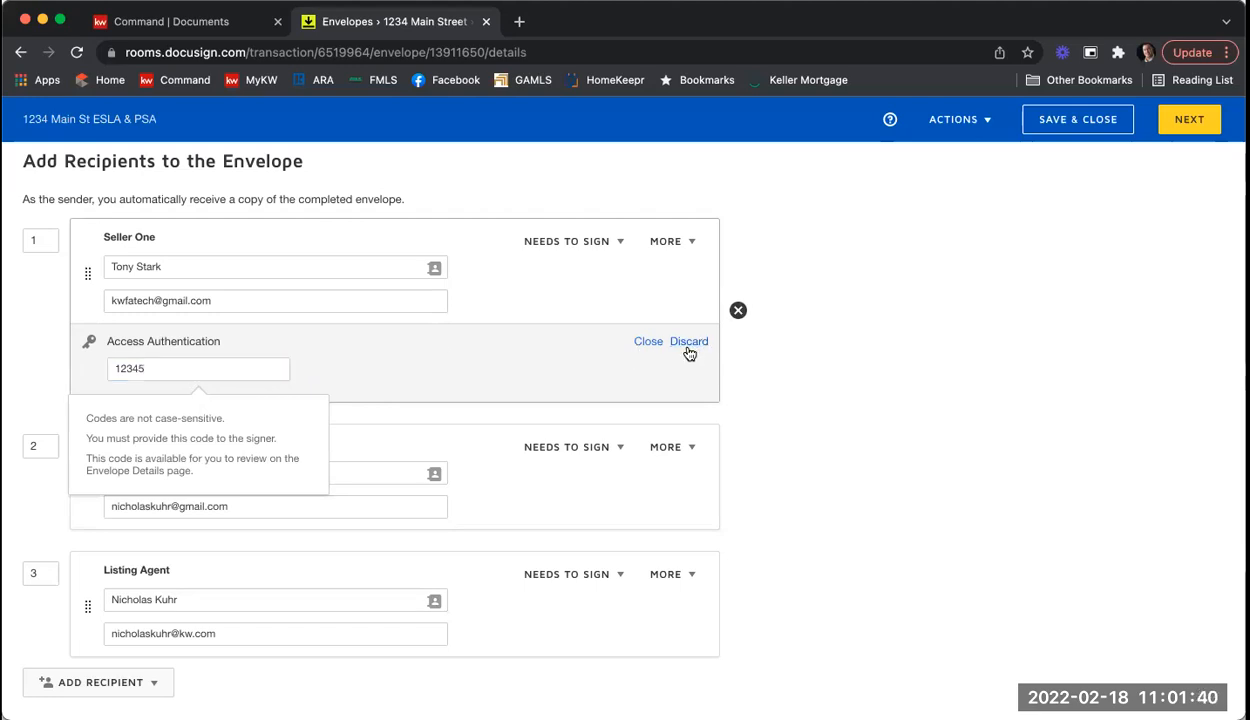
pyautogui.click(667, 242)
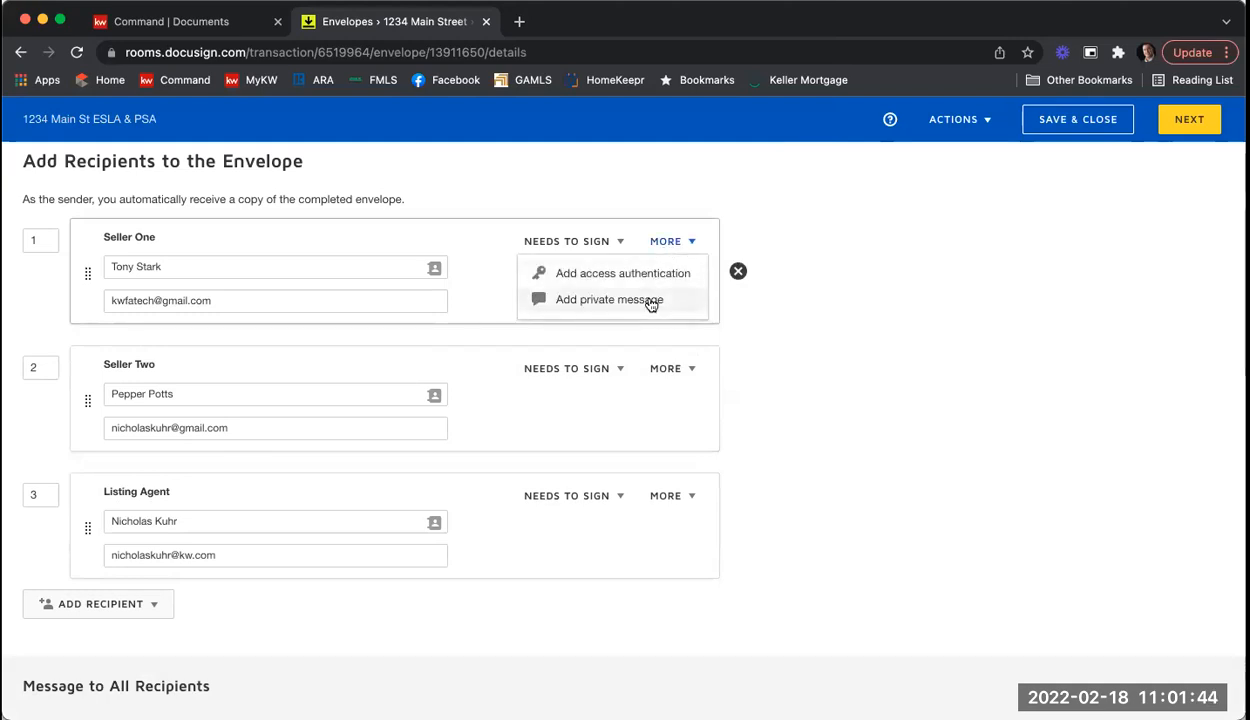
# Step: Start Seller One's private message with a greeting and 'Please be sure to fill in all of the fields on the SPD and CAD.'
pyautogui.click(650, 299)
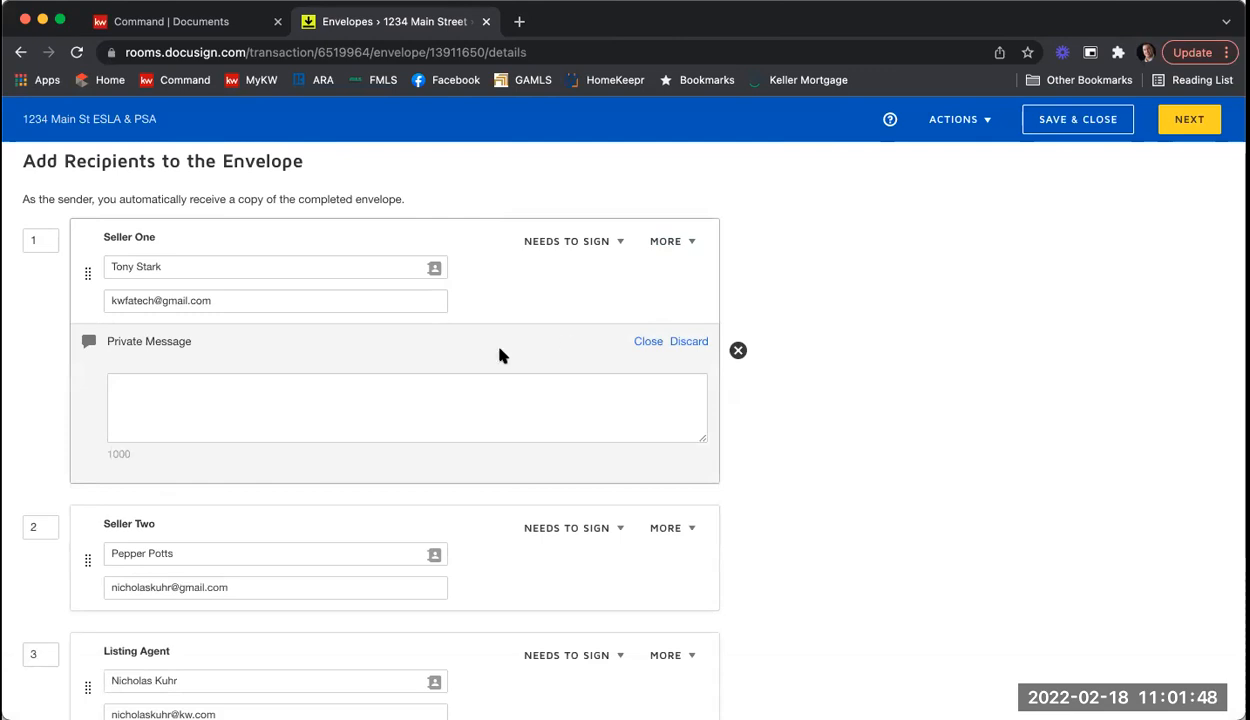
pyautogui.click(491, 391)
pyautogui.write('hi To')
pyautogui.press('BackSpace')
pyautogui.press('BackSpace')
pyautogui.press('BackSpace')
pyautogui.press('BackSpace')
pyautogui.press('BackSpace')
pyautogui.write('Hi Tony,')
pyautogui.press('Return')
pyautogui.write('pleas')
pyautogui.press('BackSpace')
pyautogui.press('BackSpace')
pyautogui.press('BackSpace')
pyautogui.press('BackSpace')
pyautogui.press('BackSpace')
pyautogui.write('Please be sure to fill a')
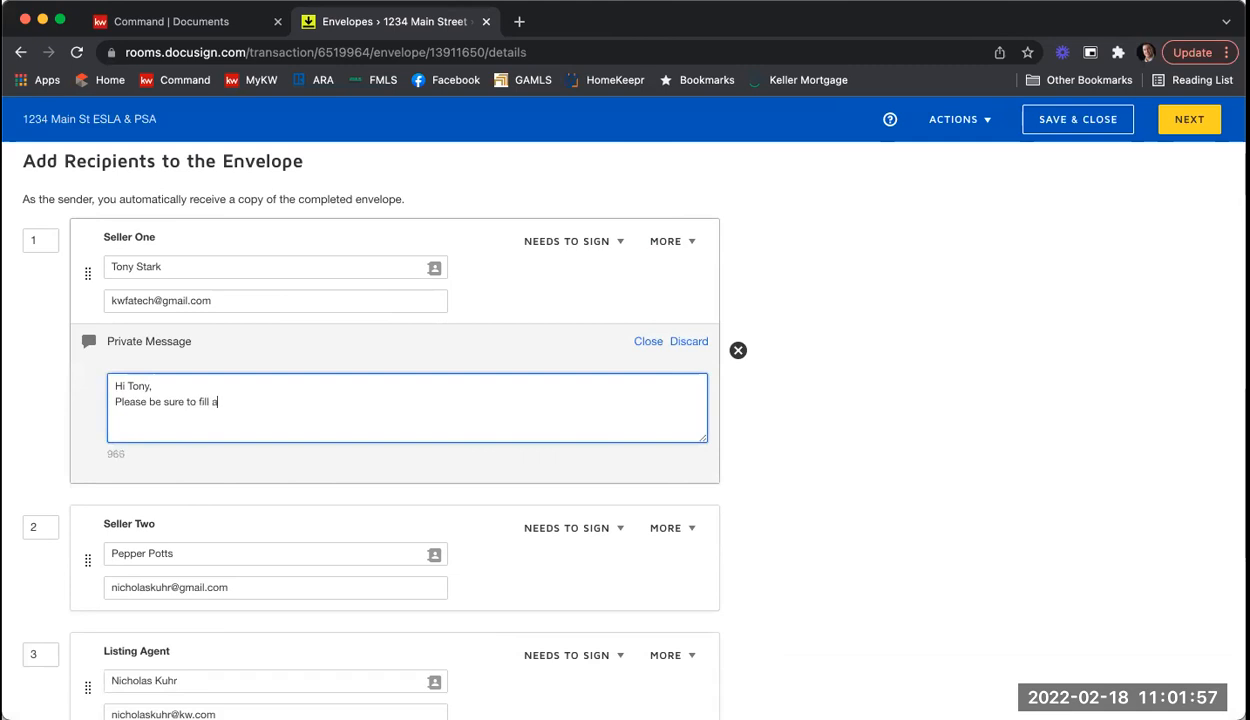
pyautogui.press('BackSpace')
pyautogui.write('in all of the fiel')
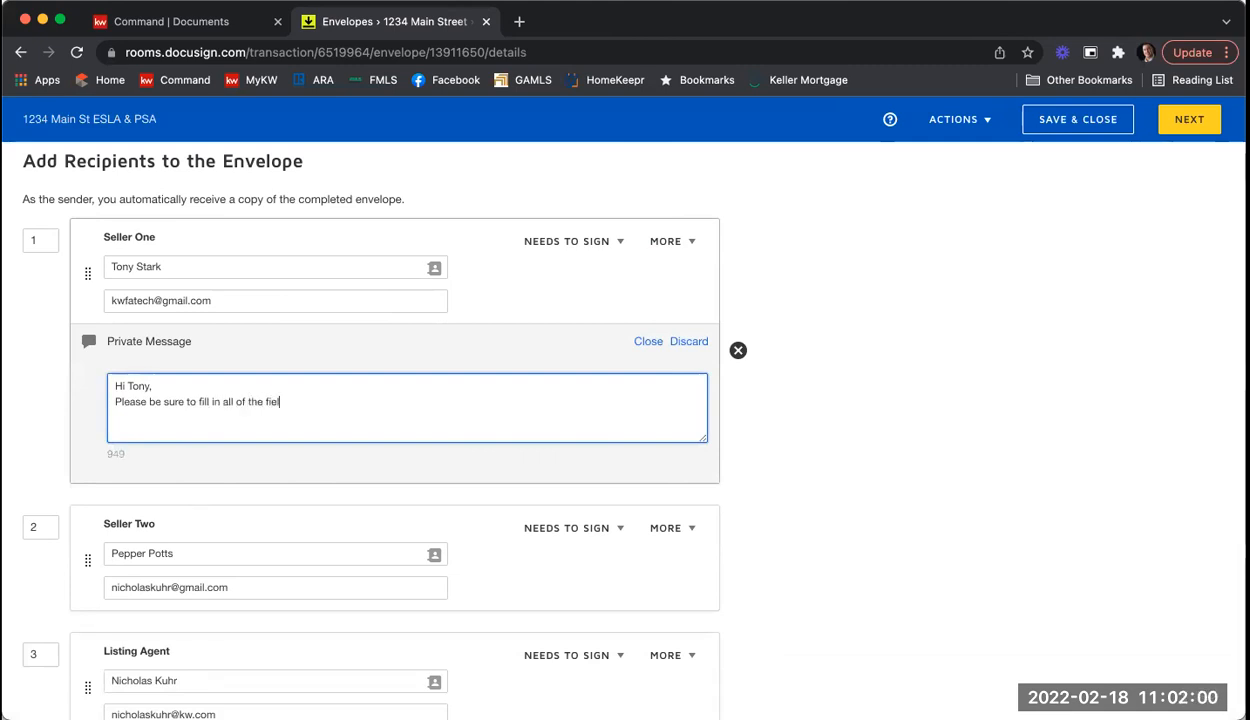
pyautogui.write('ds on the SPD')
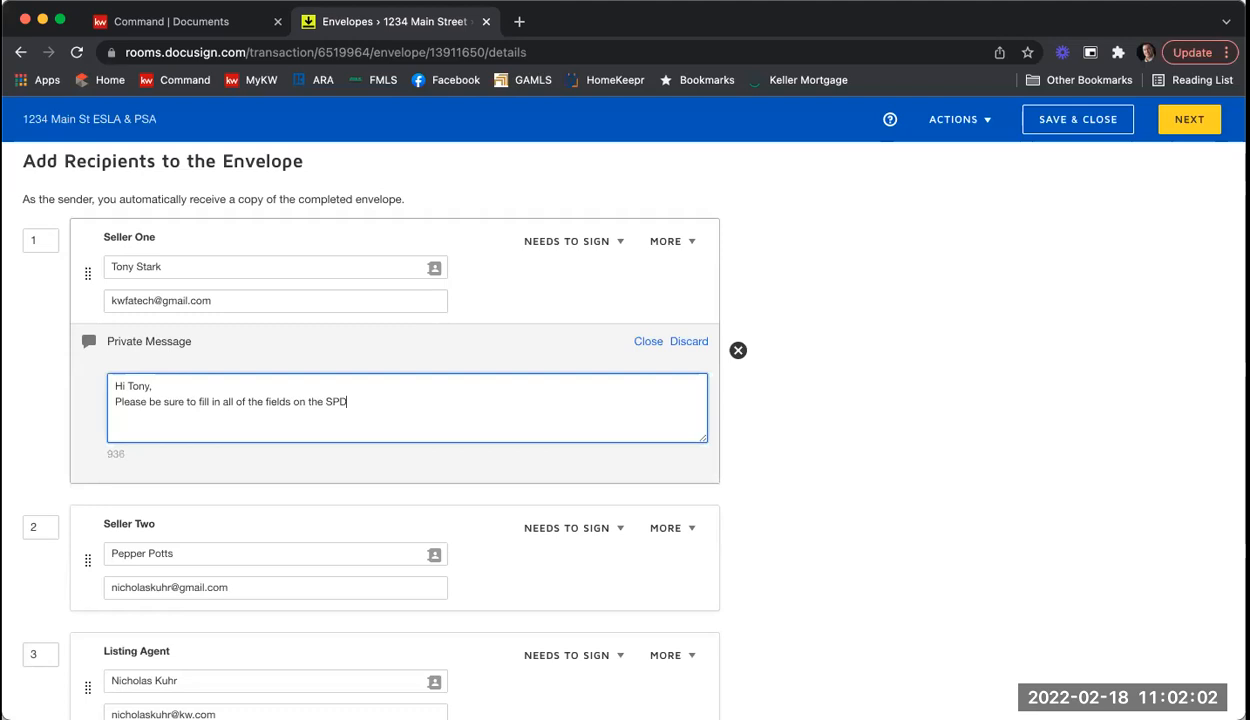
pyautogui.write(' and CAD.')
# Step: Close the message with 'Thank you,' and the sender's sign-off name
pyautogui.press('Return')
pyautogui.write('Than you')
pyautogui.press('BackSpace')
pyautogui.press('BackSpace')
pyautogui.press('BackSpace')
pyautogui.write('k')
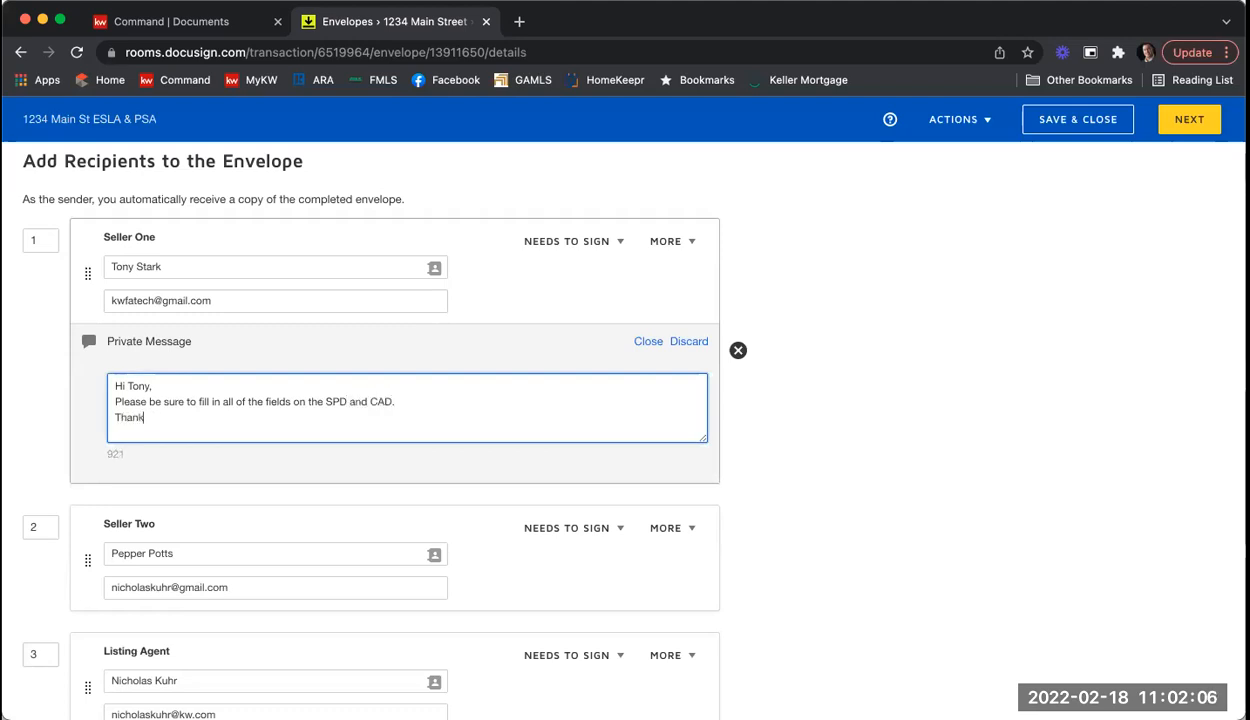
pyautogui.write(' you,')
pyautogui.press('Return')
pyautogui.write('Nick')
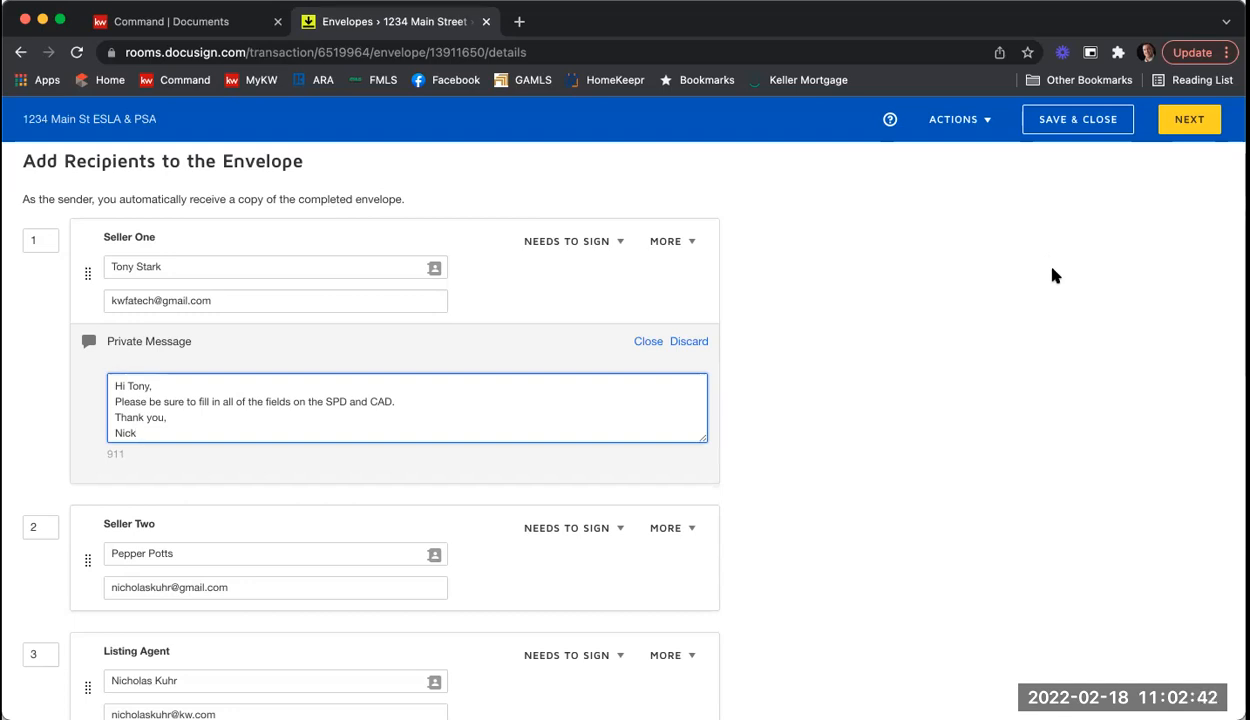
# Step: Append '- 1234 Main St ESLA & PSA' to the 'Please DocuSign' email subject
pyautogui.scroll(-4, 1064, 259)
pyautogui.scroll(-3, 1064, 259)
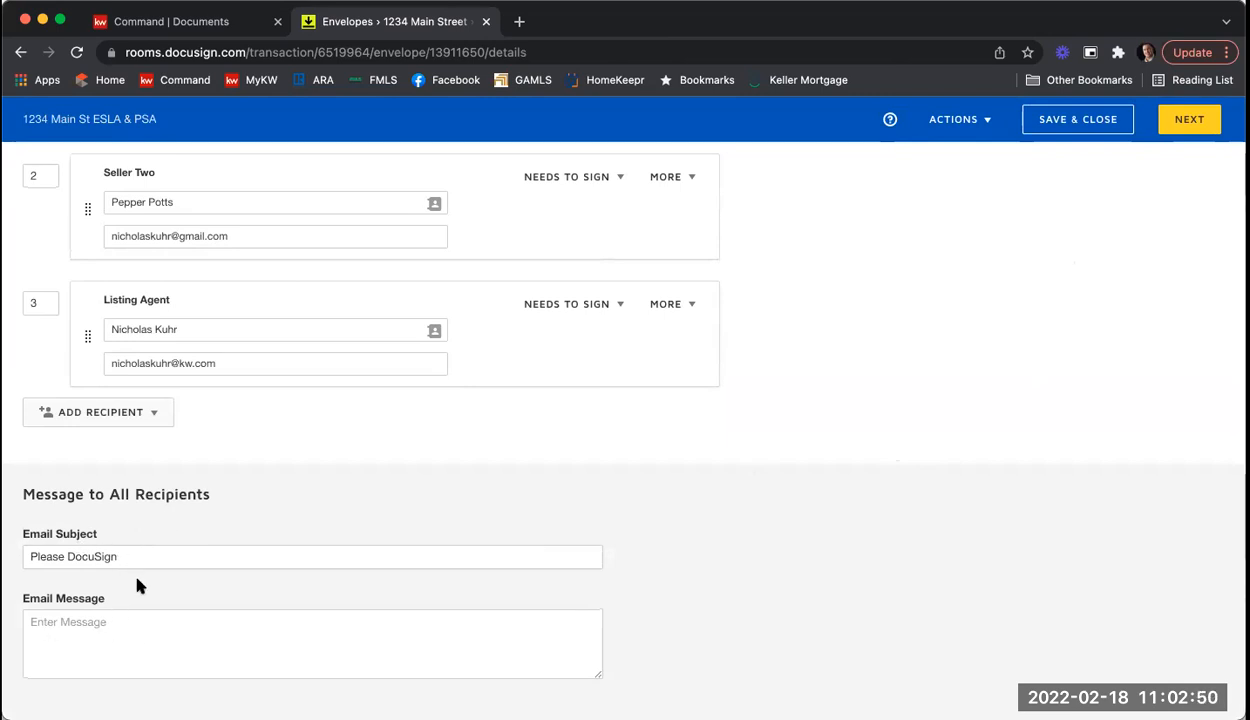
pyautogui.click(145, 559)
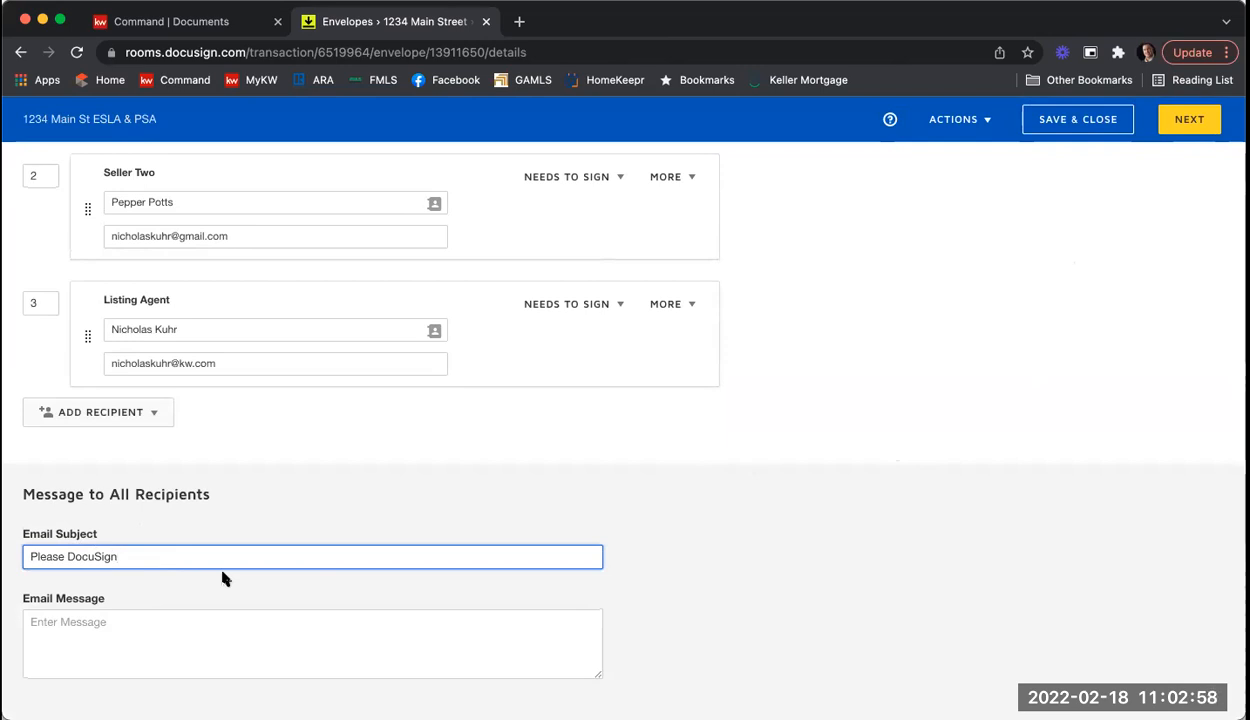
pyautogui.write('- 1234 Main St ')
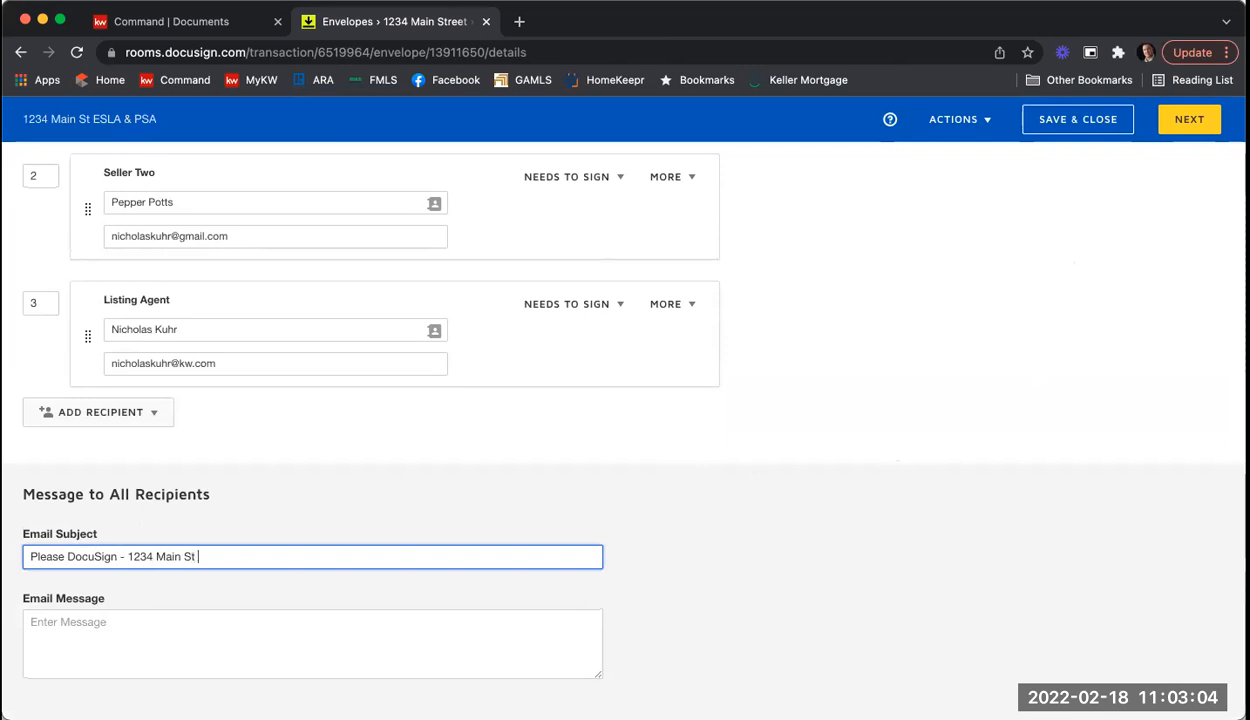
pyautogui.write('ESLA & PSA')
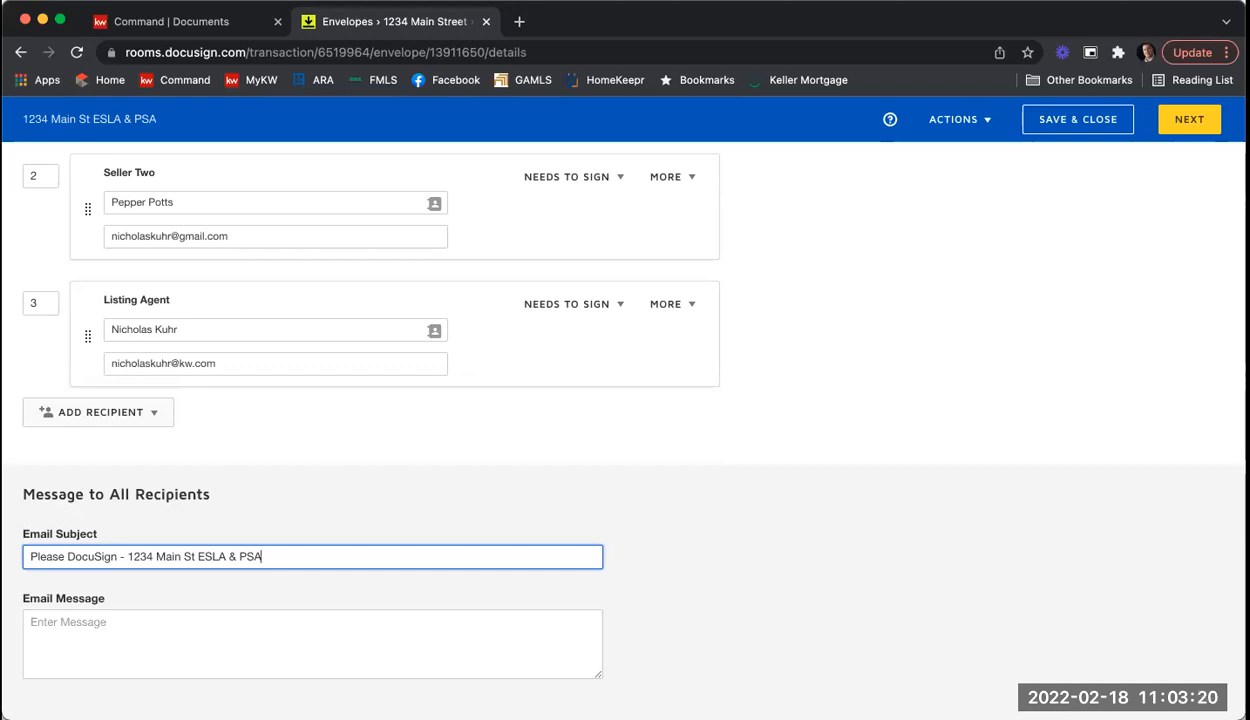
pyautogui.click(106, 635)
pyautogui.write('Hi A')
pyautogui.press('BackSpace')
pyautogui.press('BackSpace')
pyautogui.press('BackSpace')
pyautogui.press('BackSpace')
pyautogui.write('Hi Tony ')
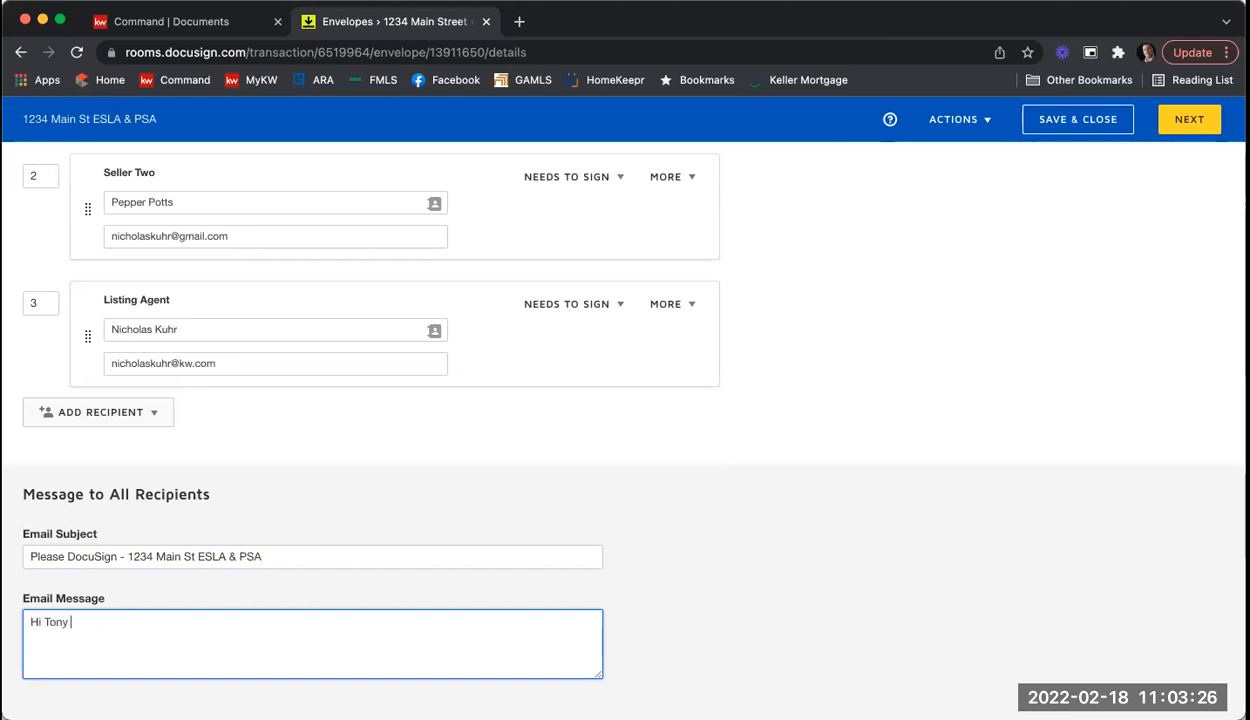
pyautogui.write('& Pepper,')
pyautogui.press('Return')
pyautogui.write('Please review')
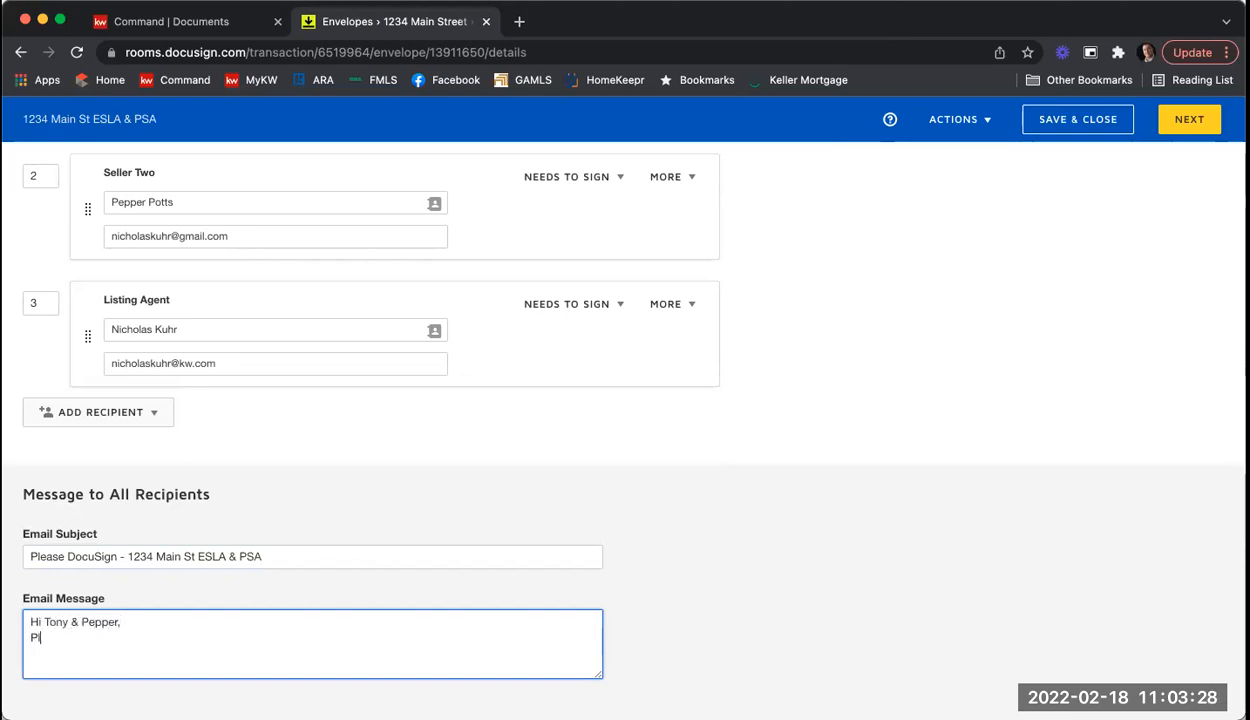
pyautogui.press('BackSpace')
pyautogui.press('BackSpace')
pyautogui.write('nd e-sign.')
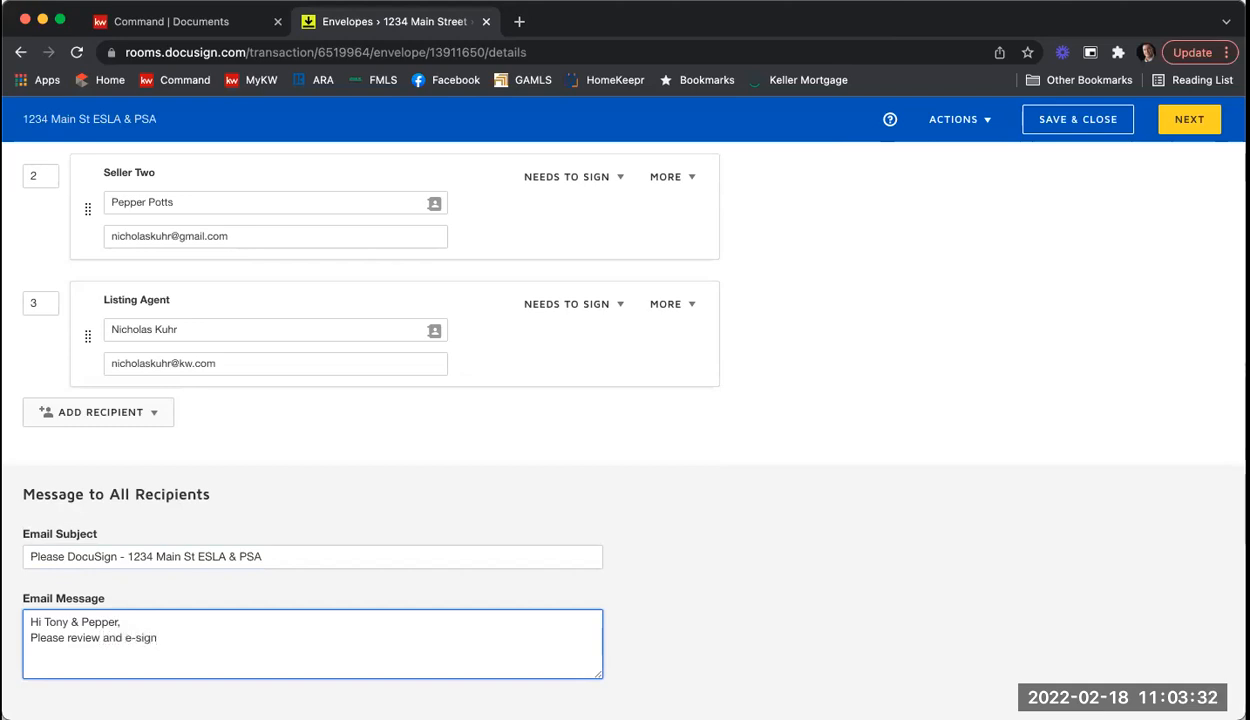
pyautogui.press('Return')
pyautogui.write('Thank you,')
pyautogui.press('Return')
pyautogui.write('Nick')
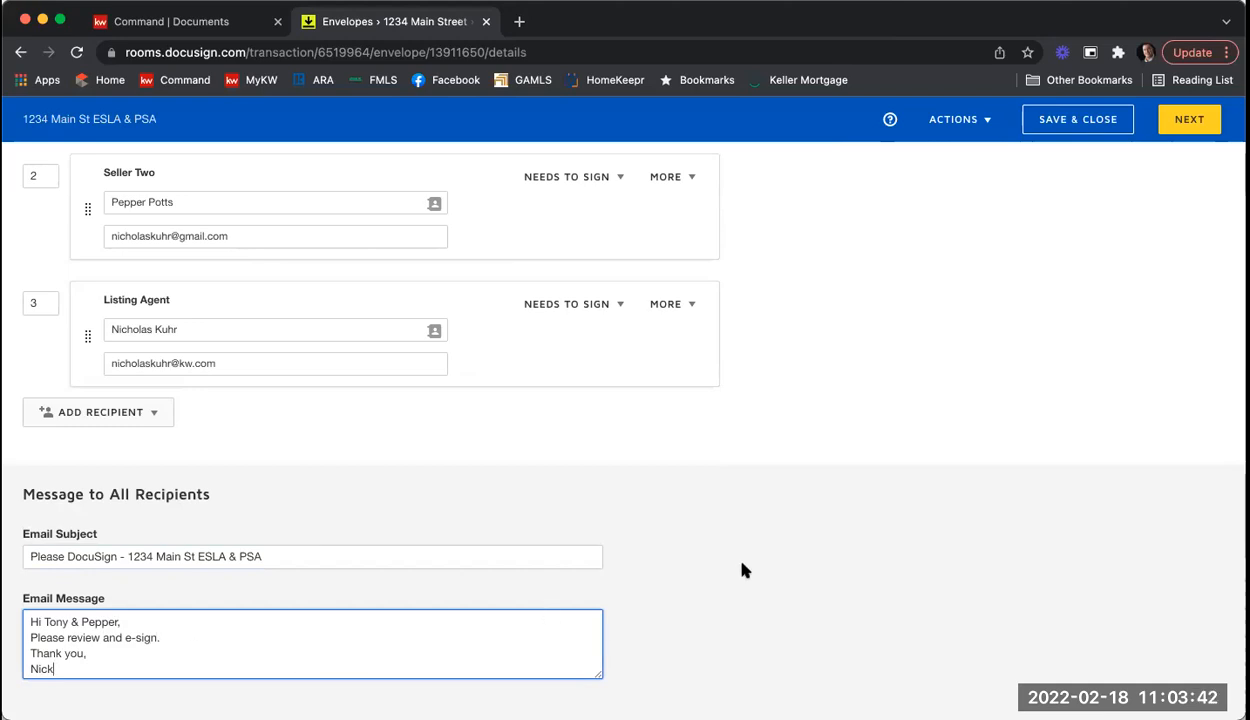
pyautogui.scroll(1, 750, 575)
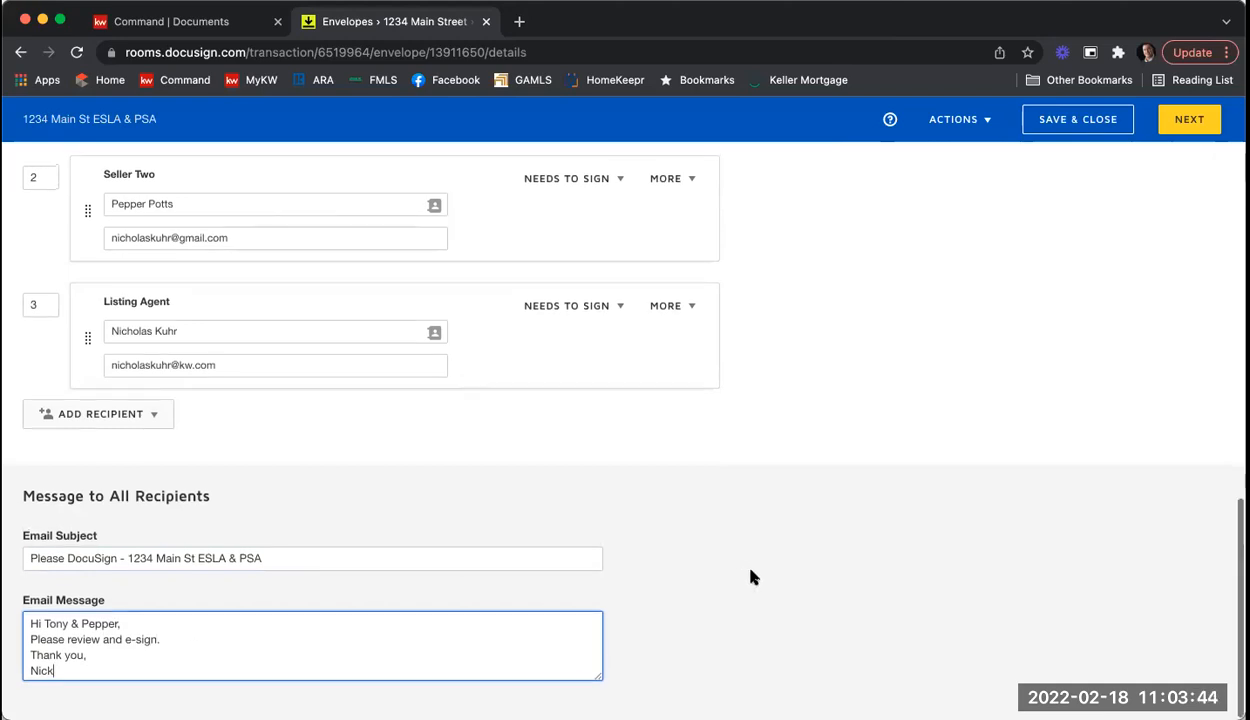
# Step: Advance from envelope details to field placement on the Exclusive Seller Brokerage Engagement Agreement
pyautogui.click(1181, 125)
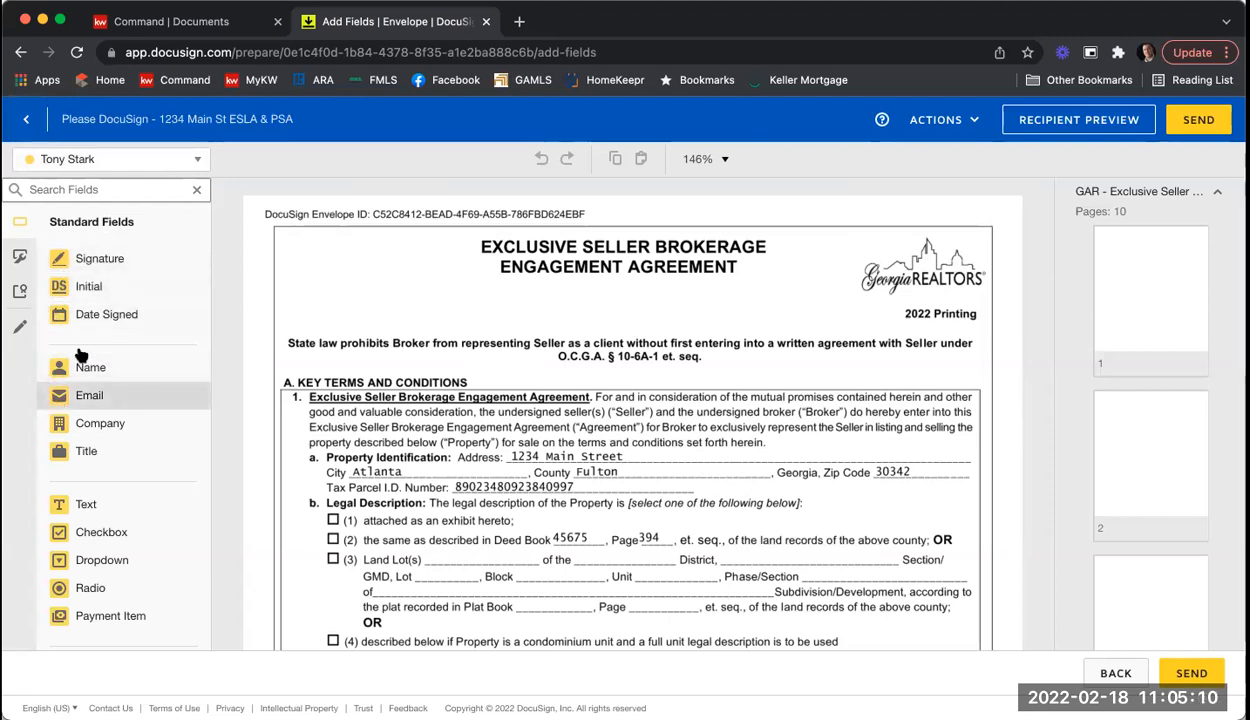
pyautogui.click(162, 163)
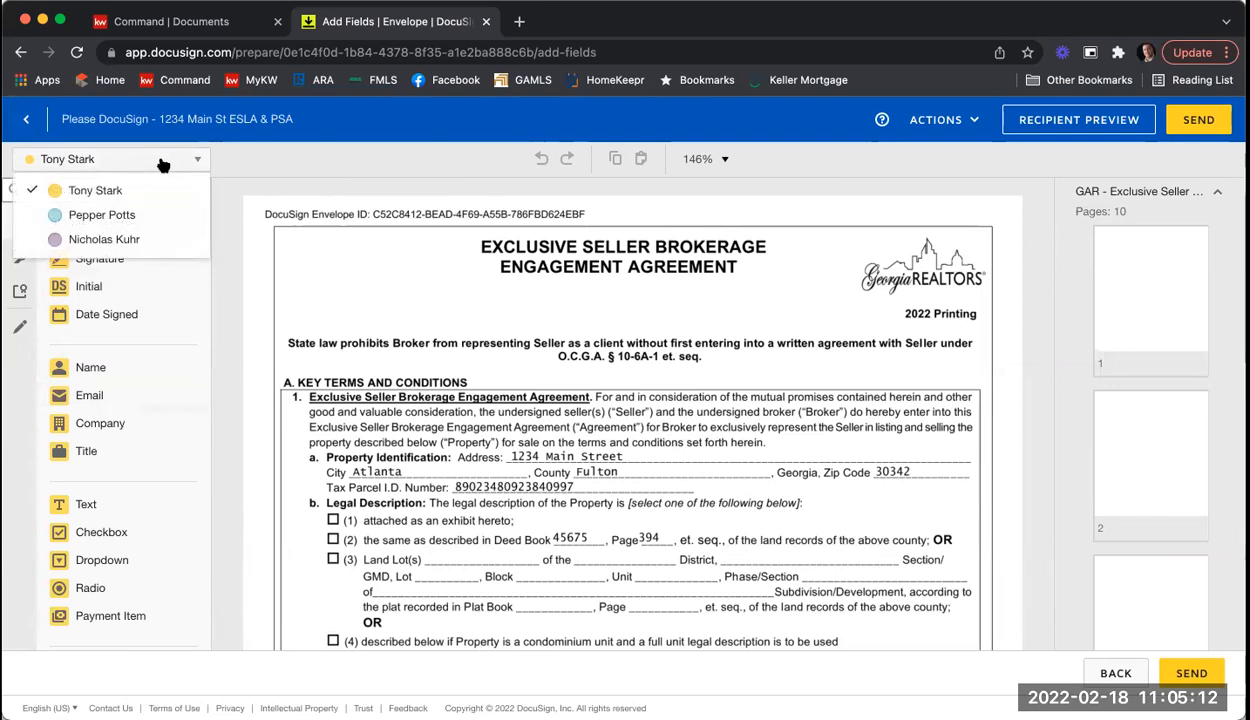
pyautogui.click(125, 214)
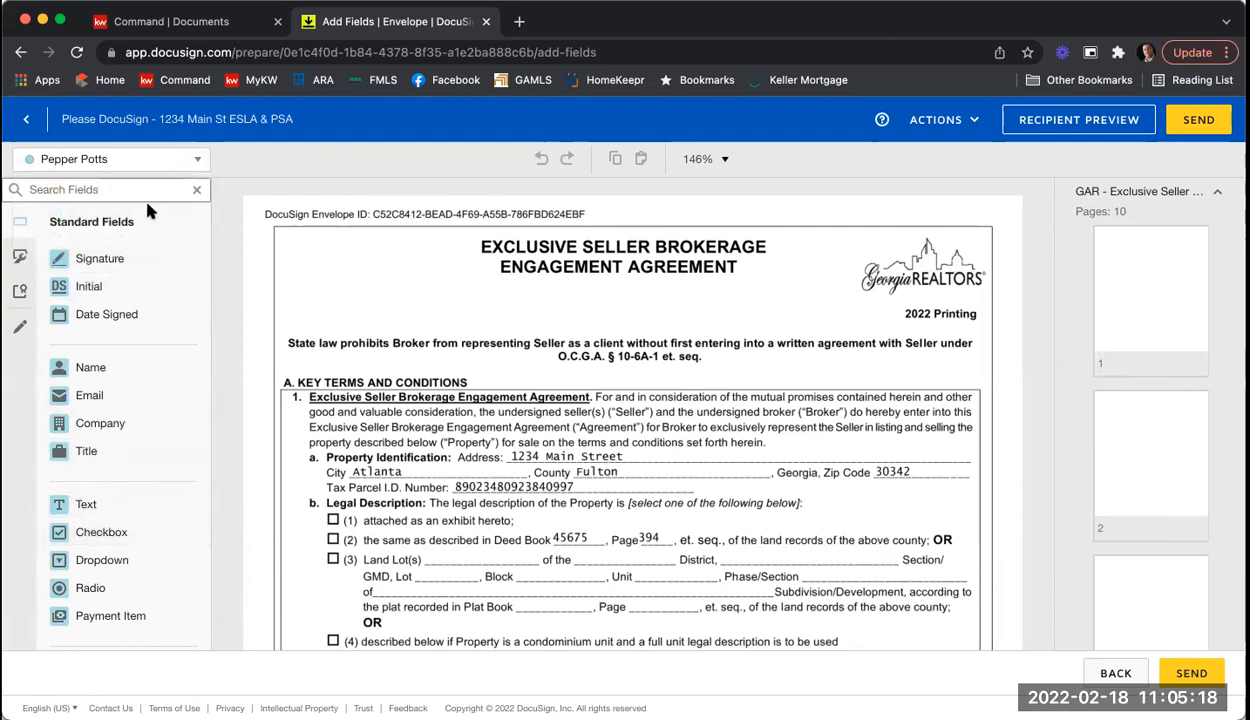
pyautogui.click(152, 160)
pyautogui.click(134, 240)
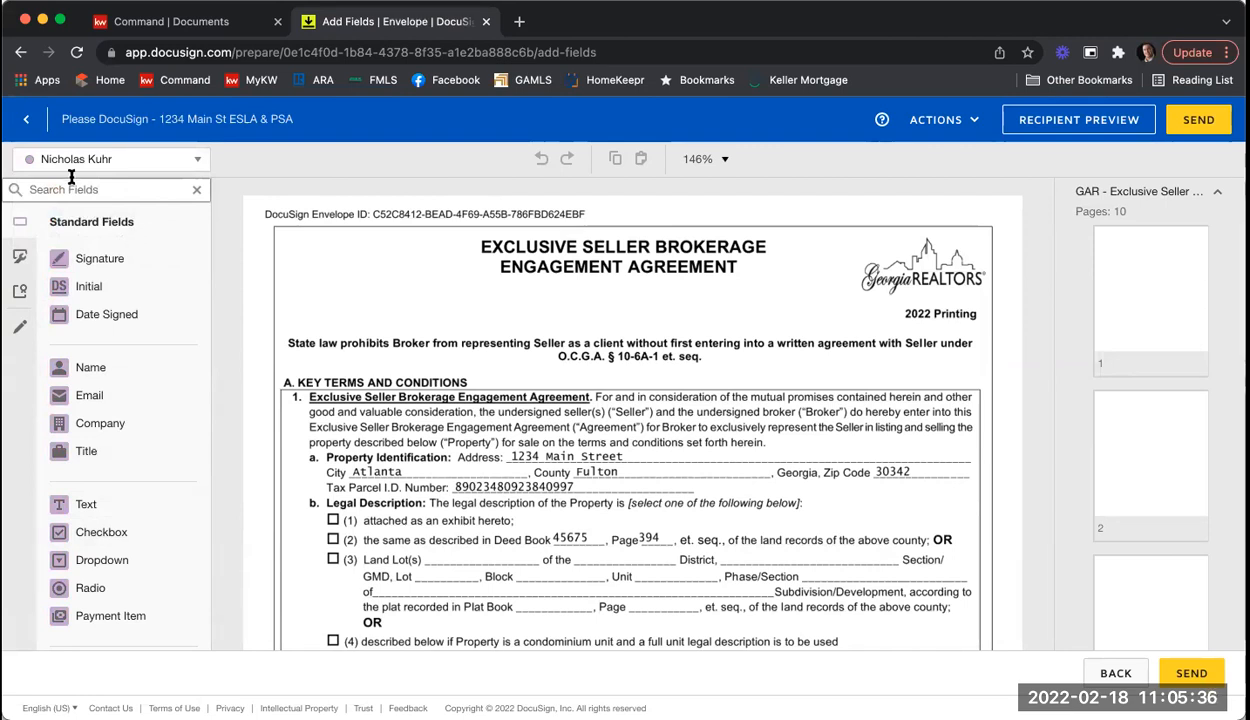
pyautogui.click(118, 160)
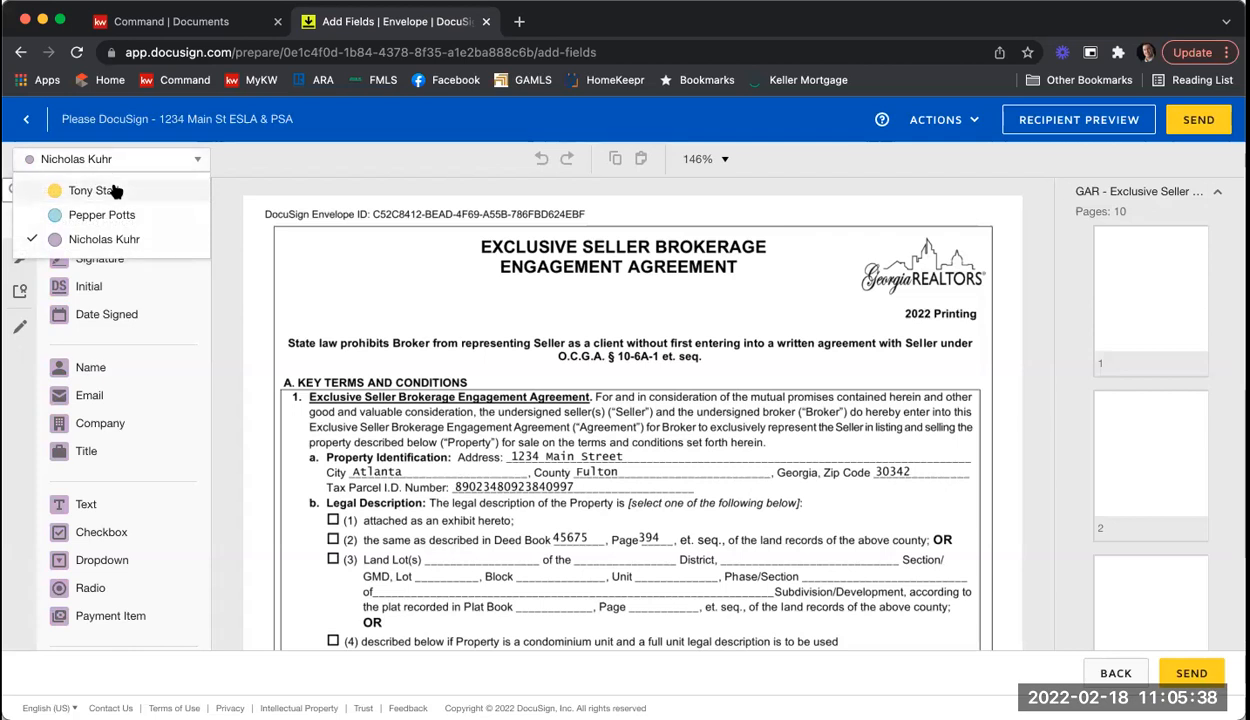
pyautogui.click(115, 190)
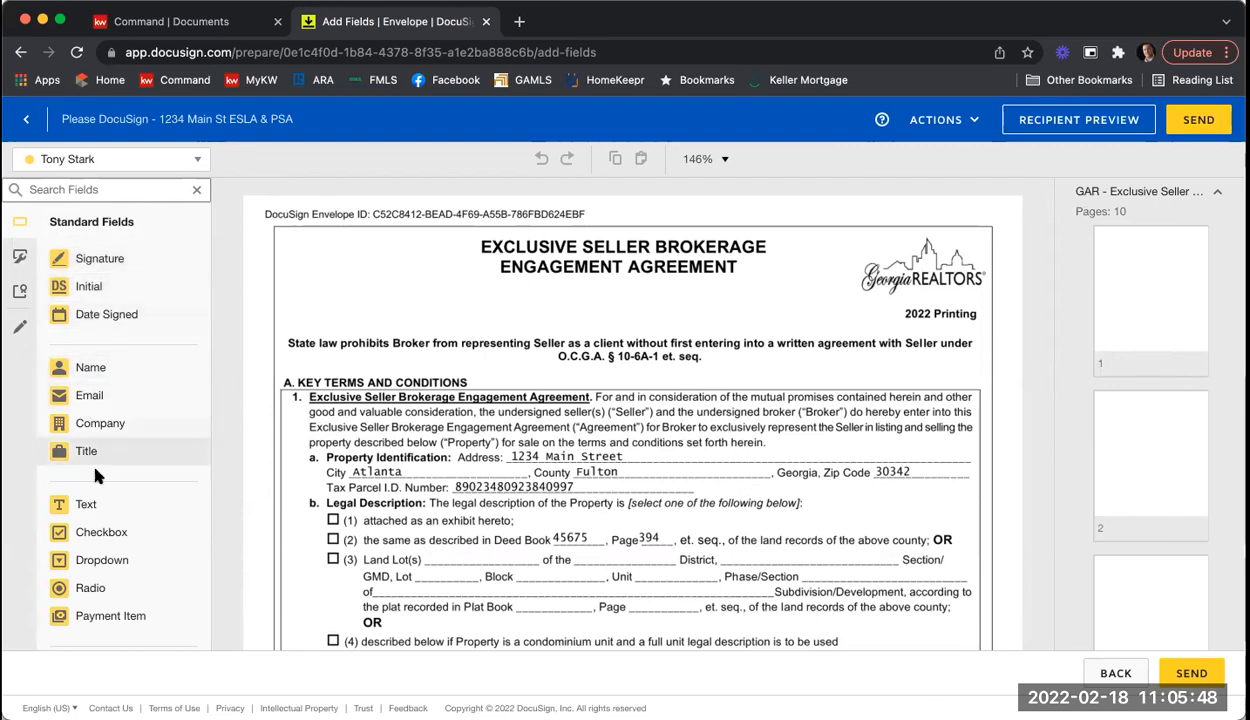
pyautogui.scroll(-1, 96, 445)
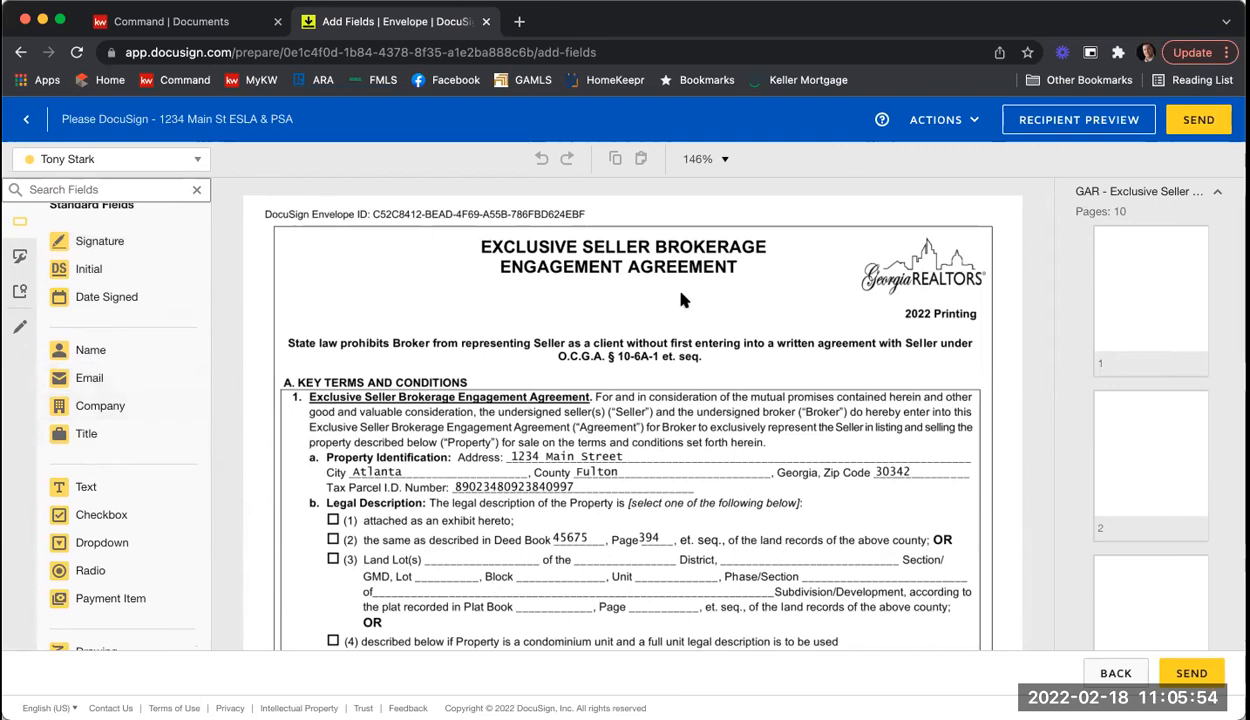
pyautogui.scroll(-10, 676, 340)
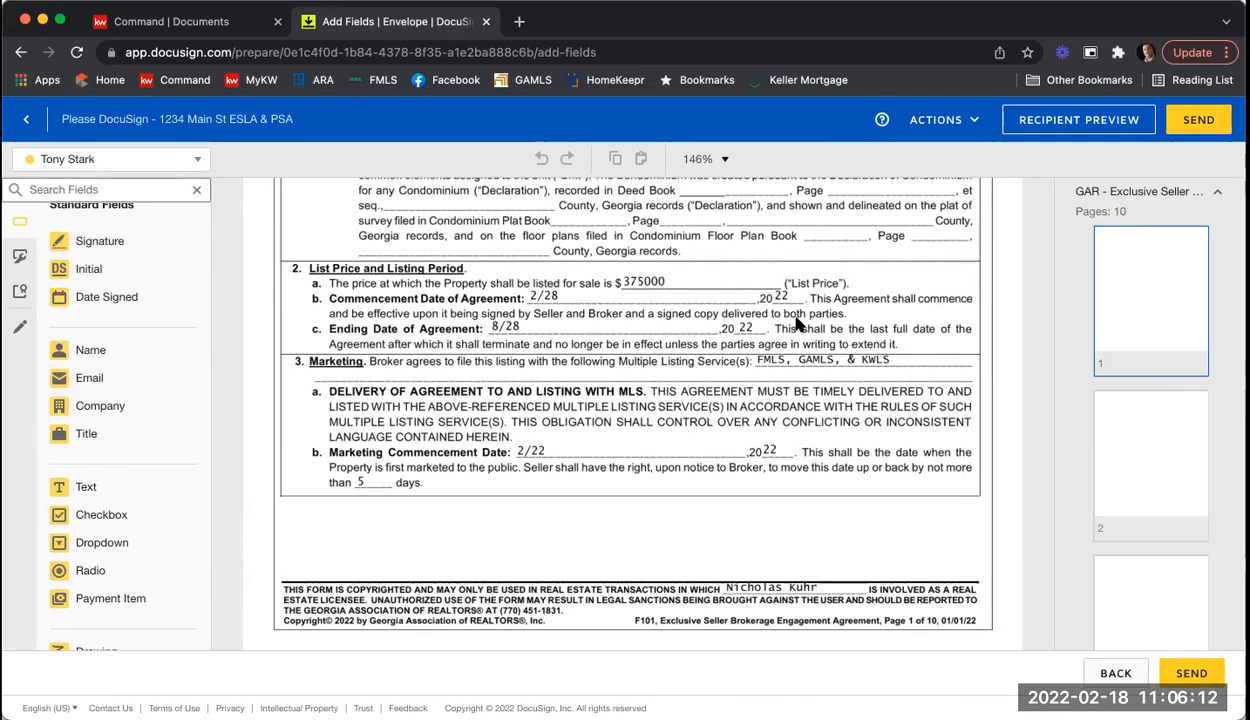
pyautogui.scroll(3, 797, 322)
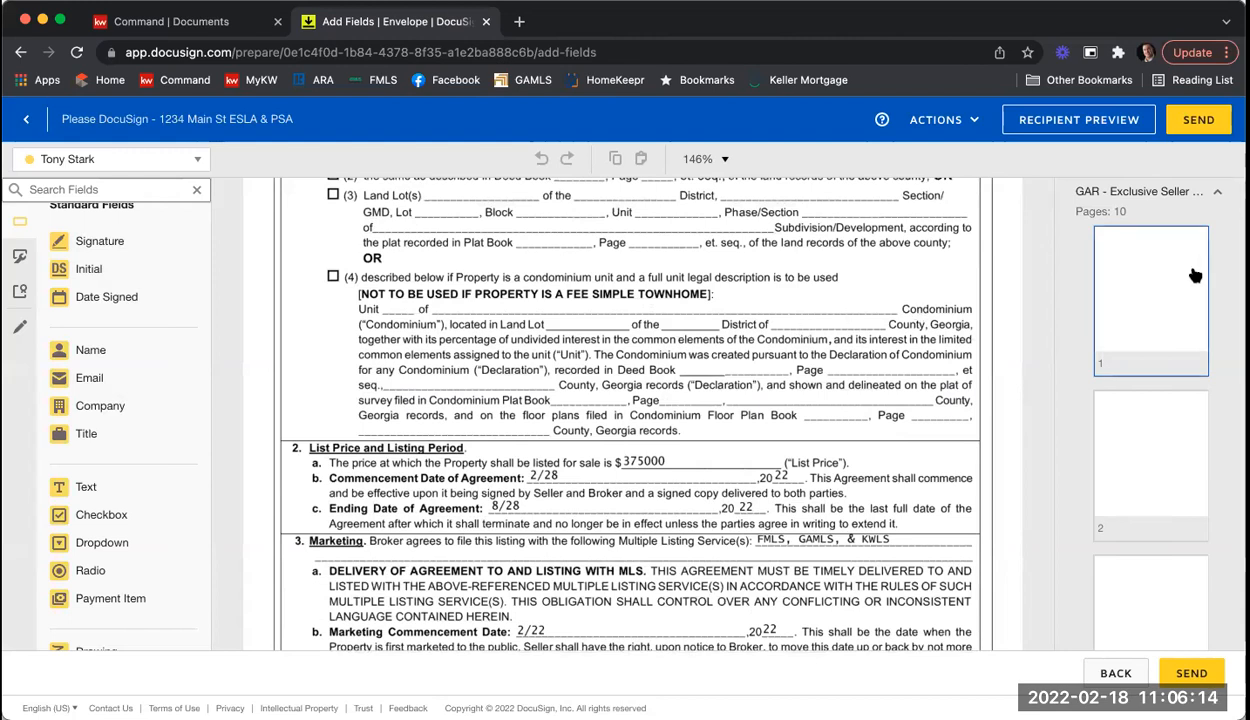
pyautogui.click(1173, 200)
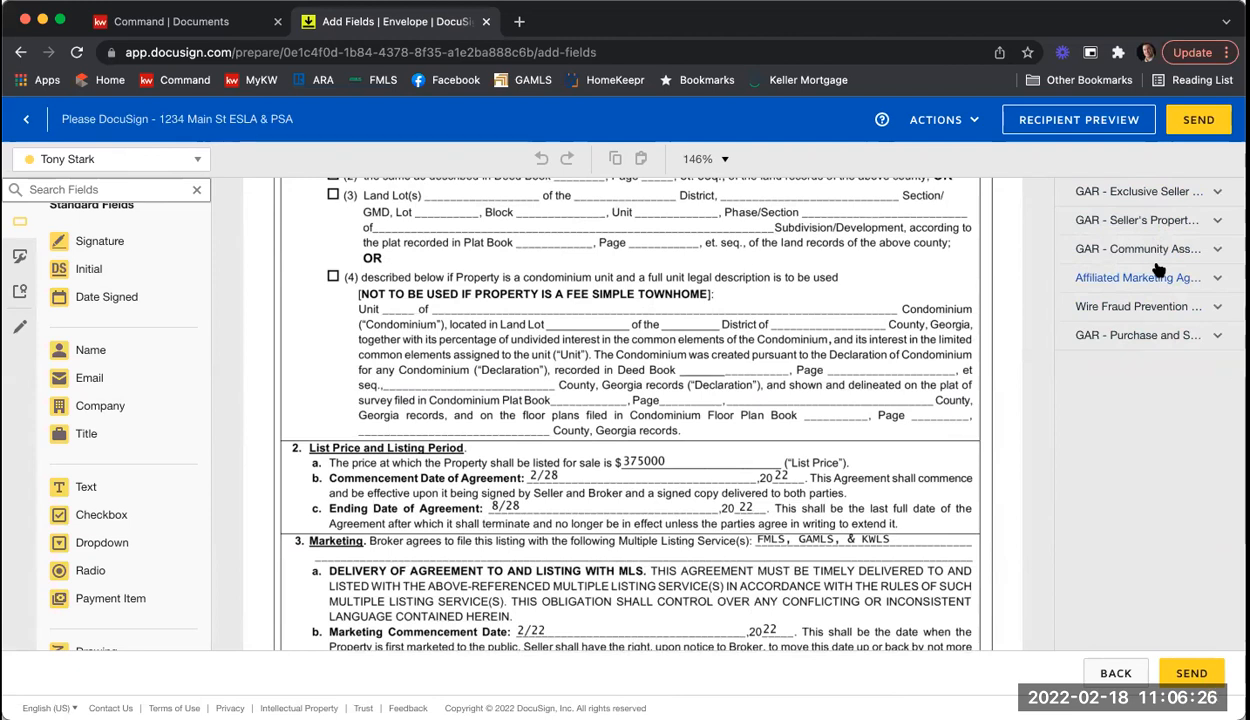
pyautogui.click(1138, 191)
pyautogui.scroll(-6, 1140, 312)
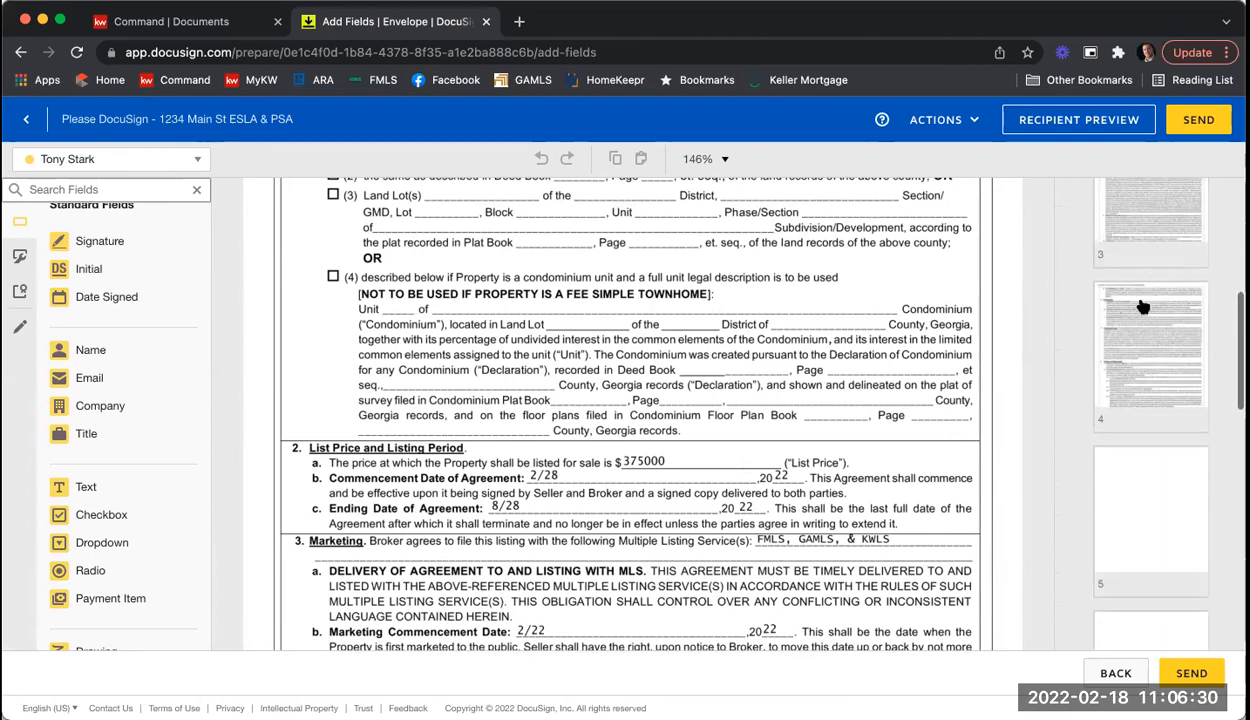
pyautogui.scroll(-8, 1143, 307)
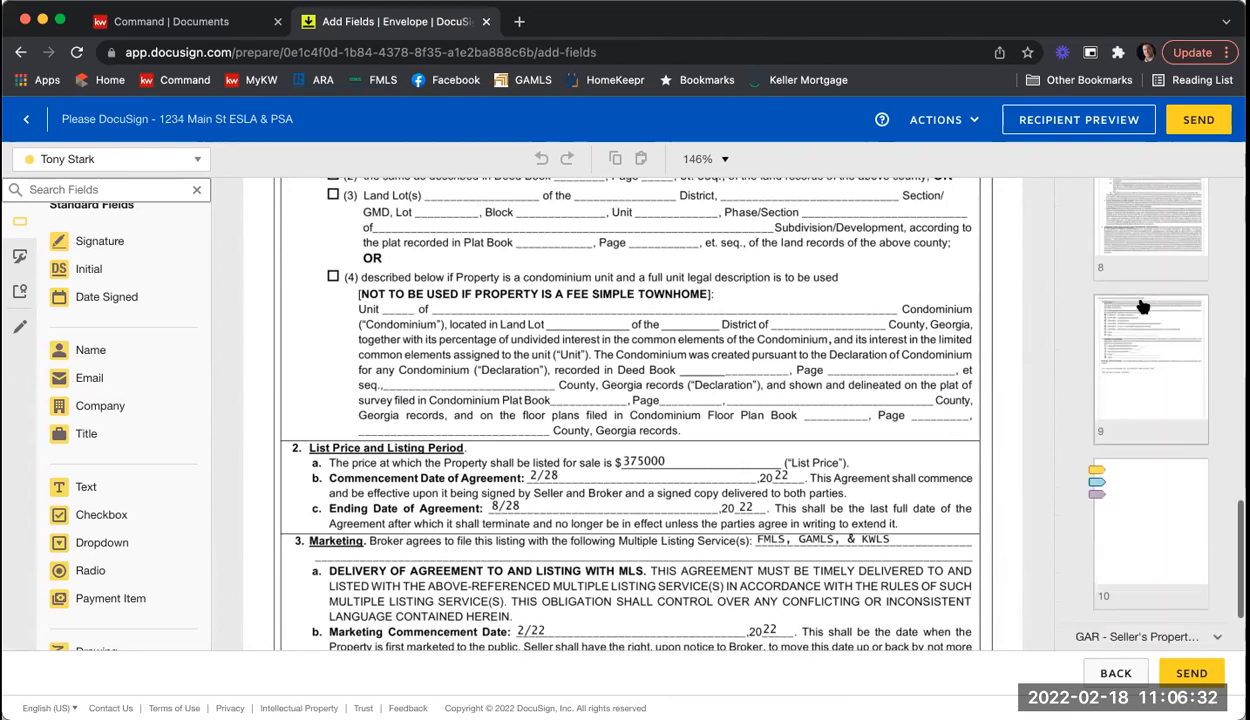
pyautogui.scroll(1, 1140, 400)
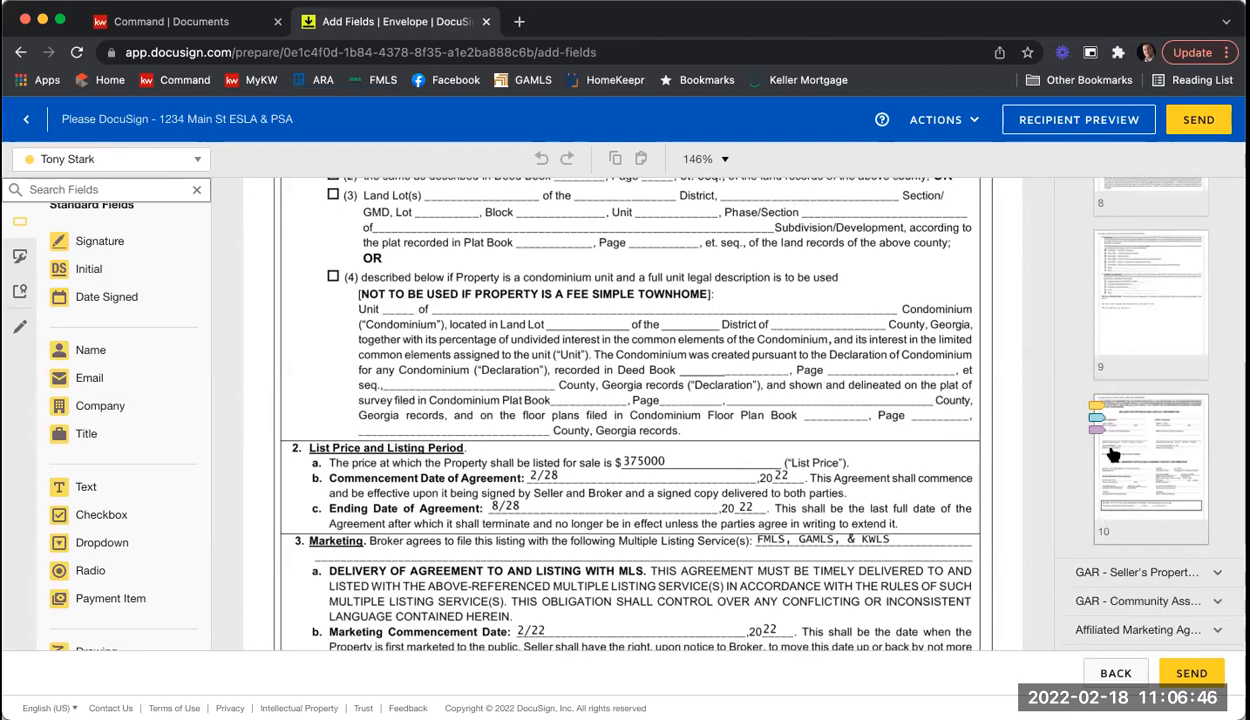
# Step: Go to page 10 of the listing agreement and view its broker signature section
pyautogui.click(1113, 455)
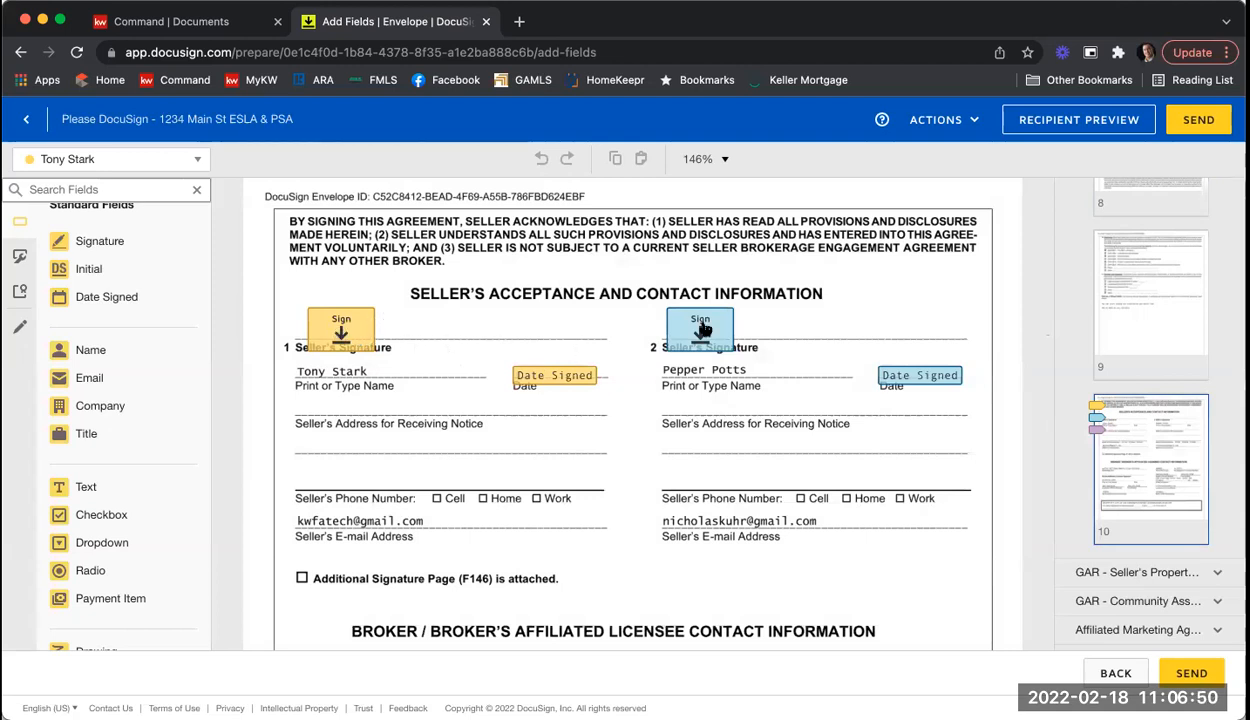
pyautogui.scroll(-5, 745, 397)
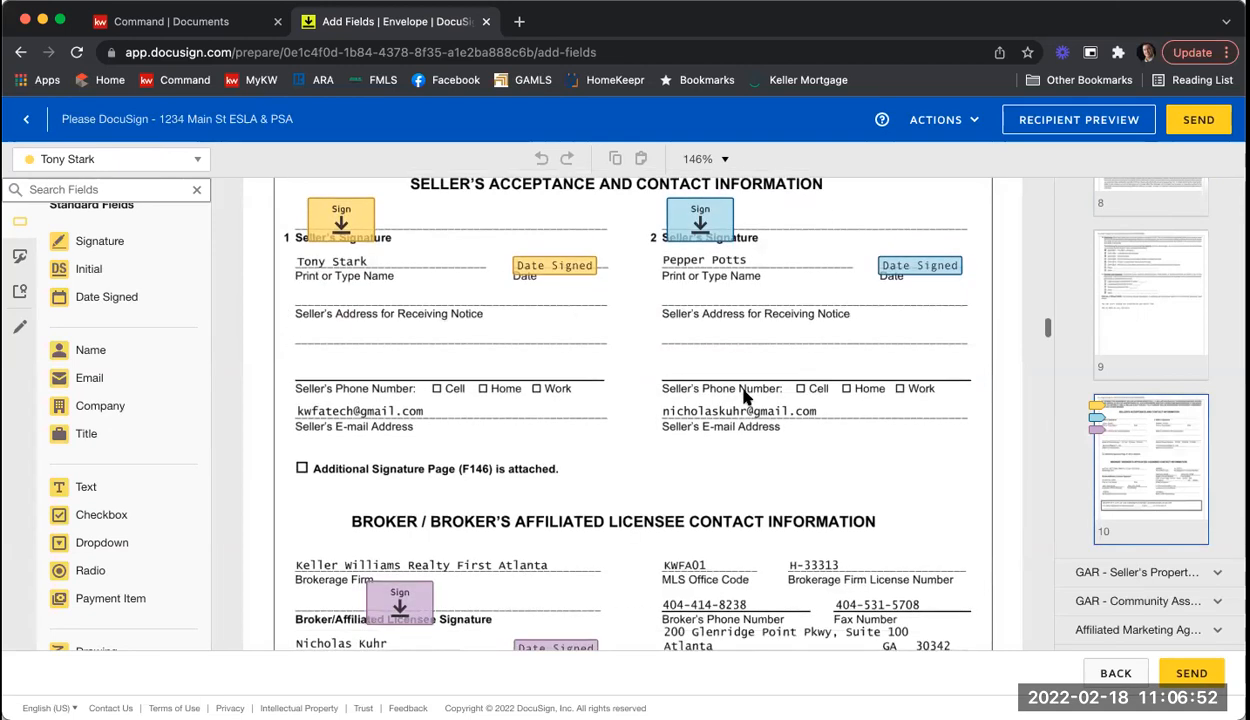
pyautogui.scroll(-3, 483, 474)
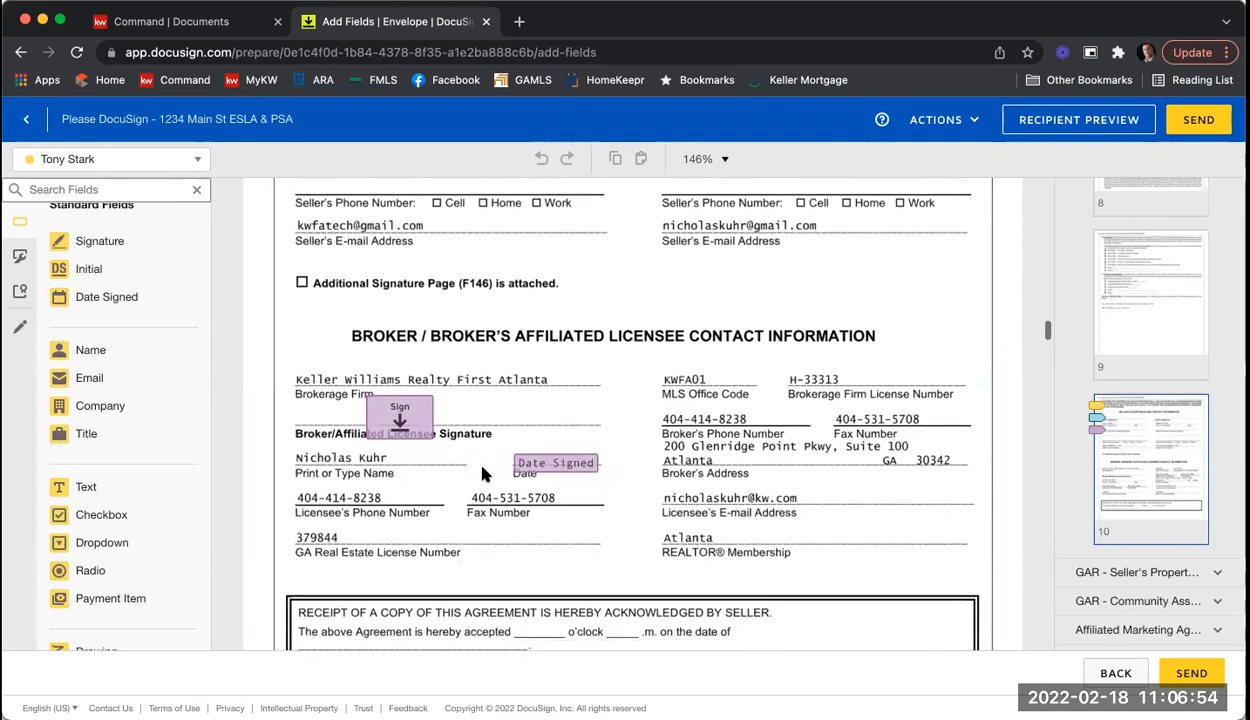
pyautogui.scroll(1, 483, 474)
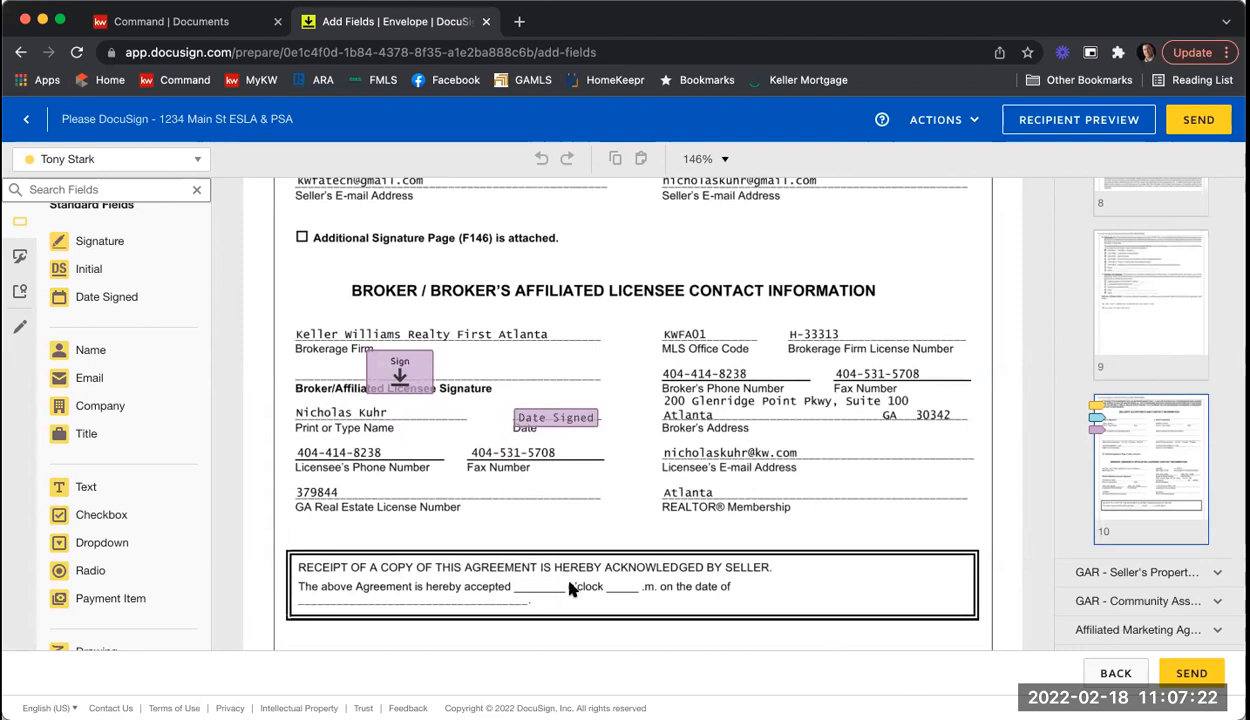
# Step: Assign fields to the listing agent and place a Text field in the blank before 'o'clock'
pyautogui.click(197, 159)
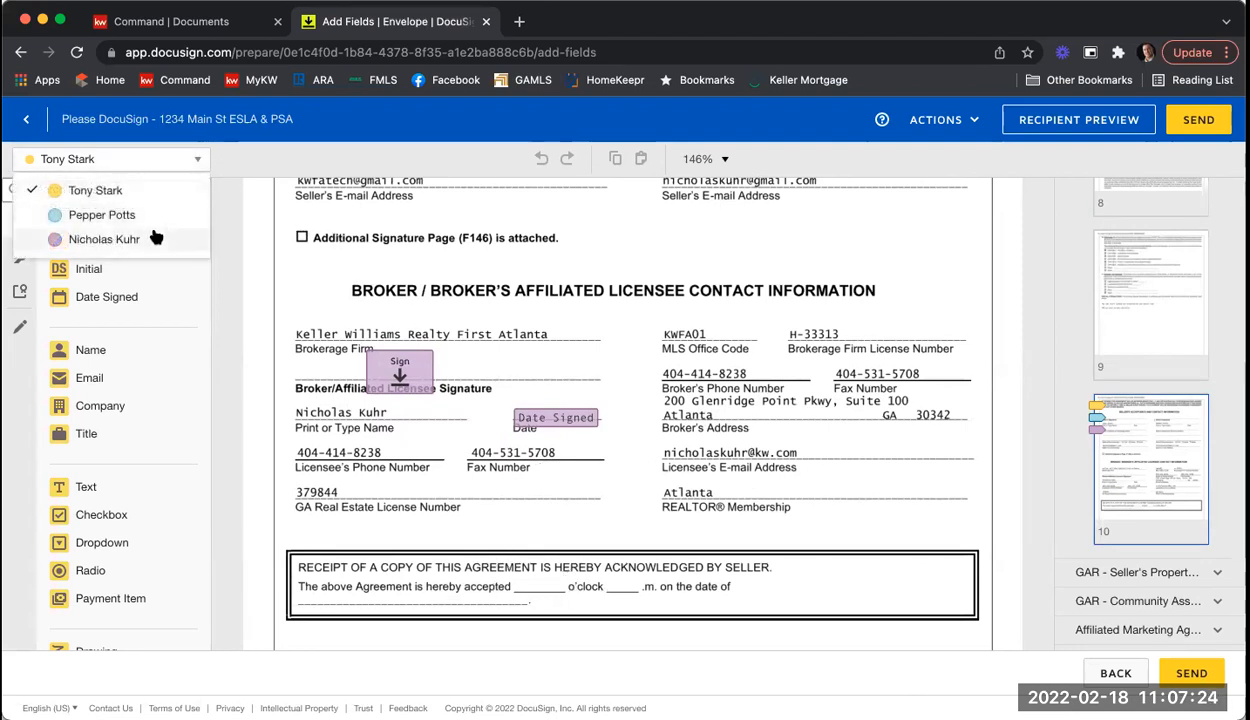
pyautogui.click(155, 238)
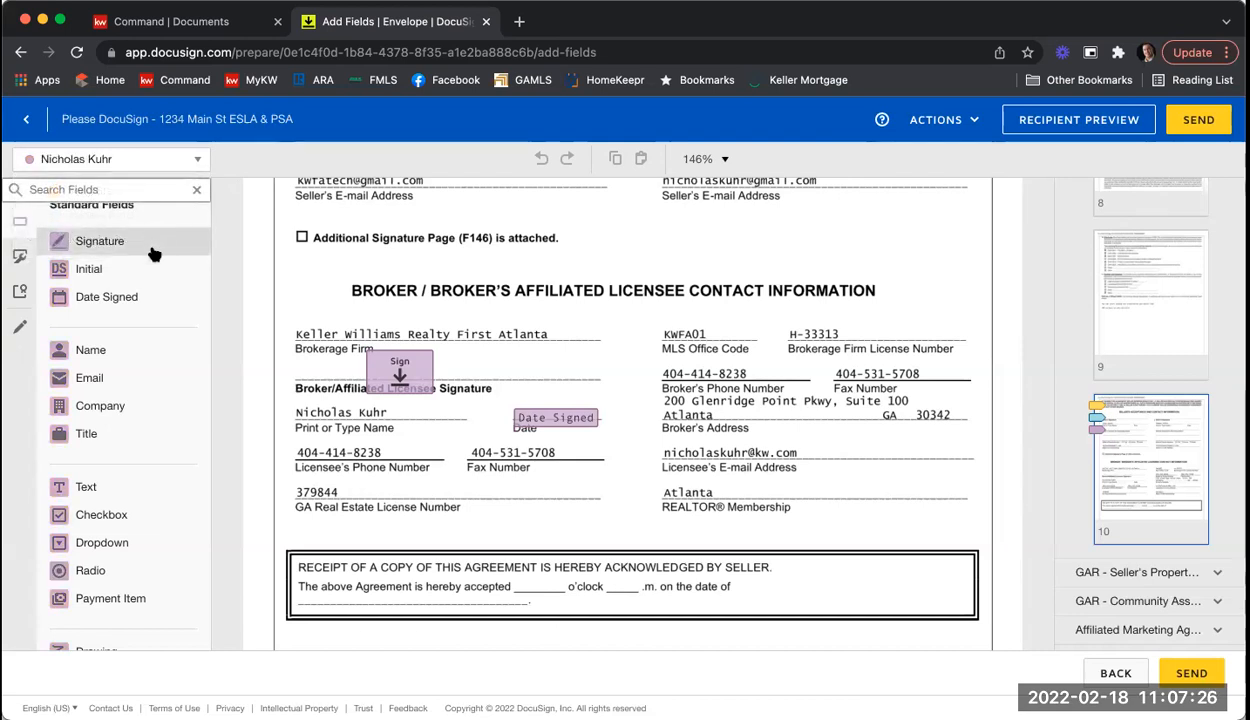
pyautogui.moveTo(112, 489); pyautogui.dragTo(545, 577)
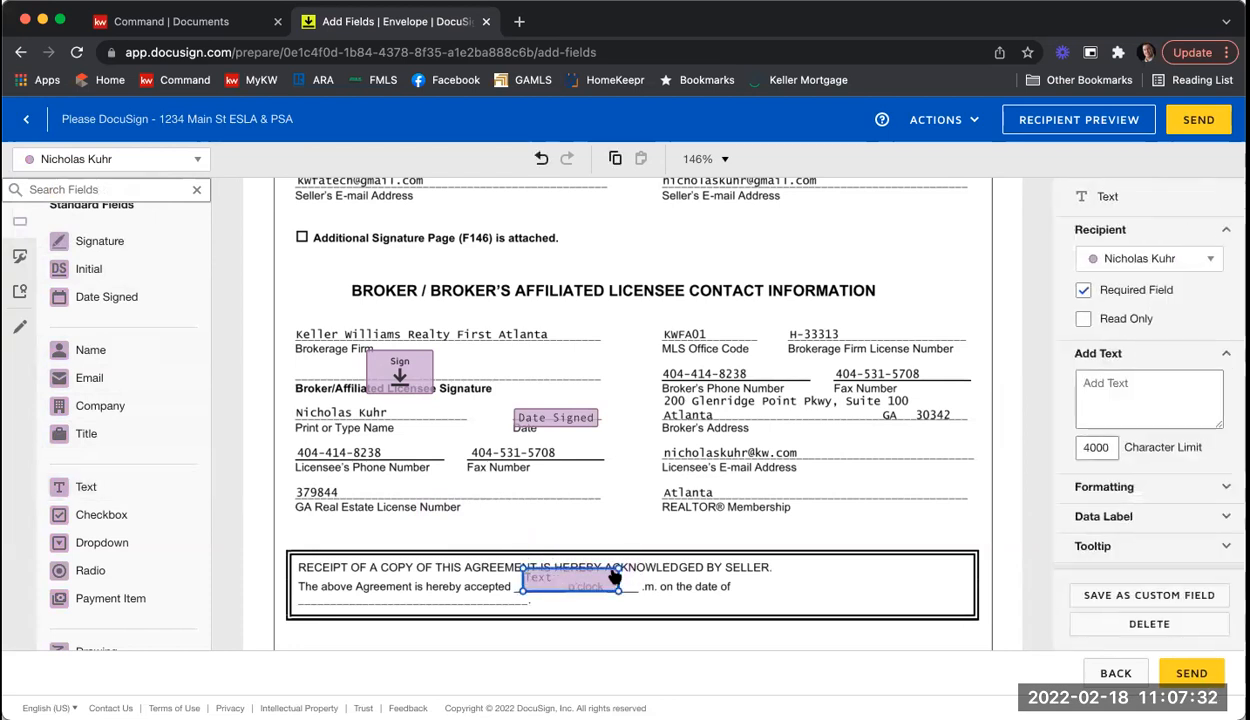
pyautogui.moveTo(619, 589); pyautogui.dragTo(560, 590)
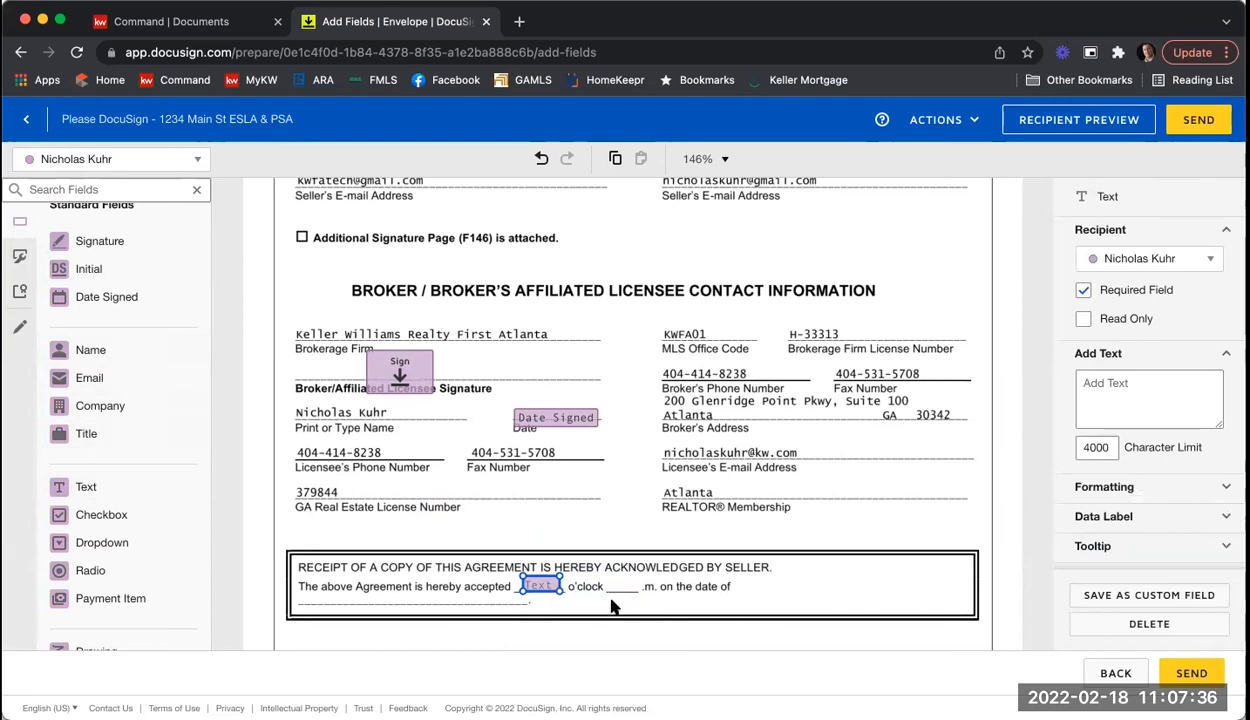
pyautogui.click(603, 595)
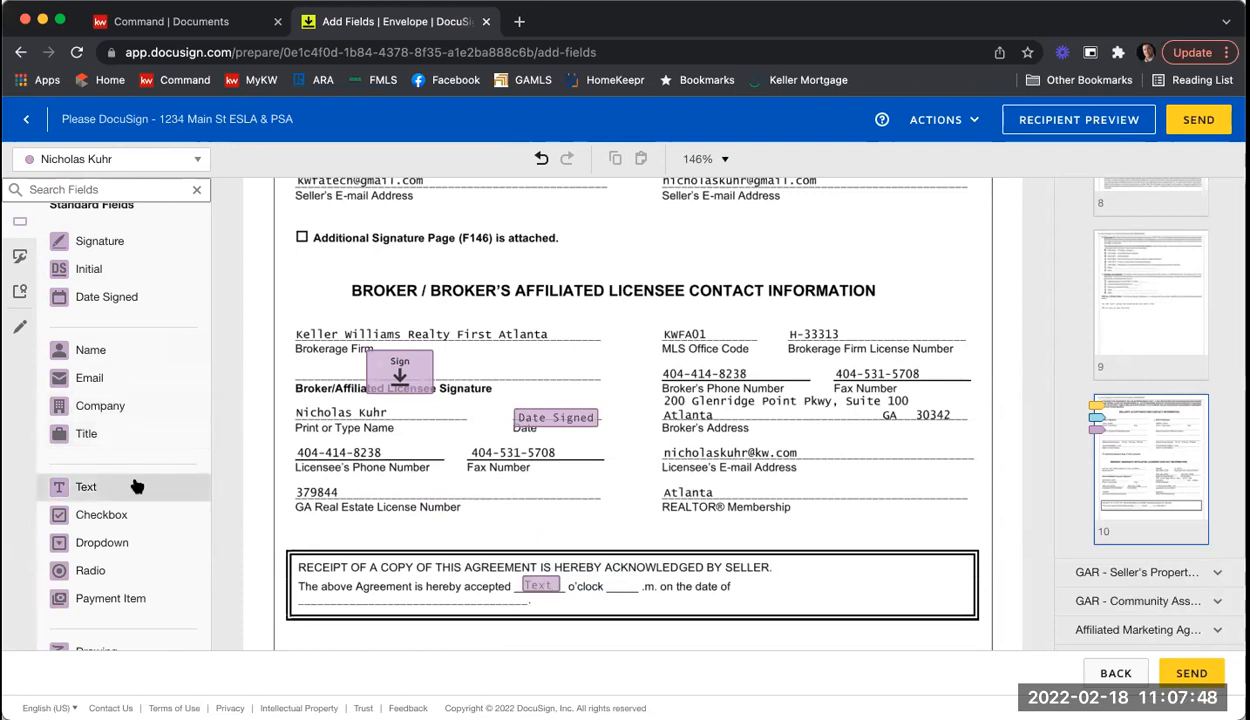
# Step: Copy that Text field into the blank after 'o'clock' and add a Date Signed field on the date line
pyautogui.click(530, 587)
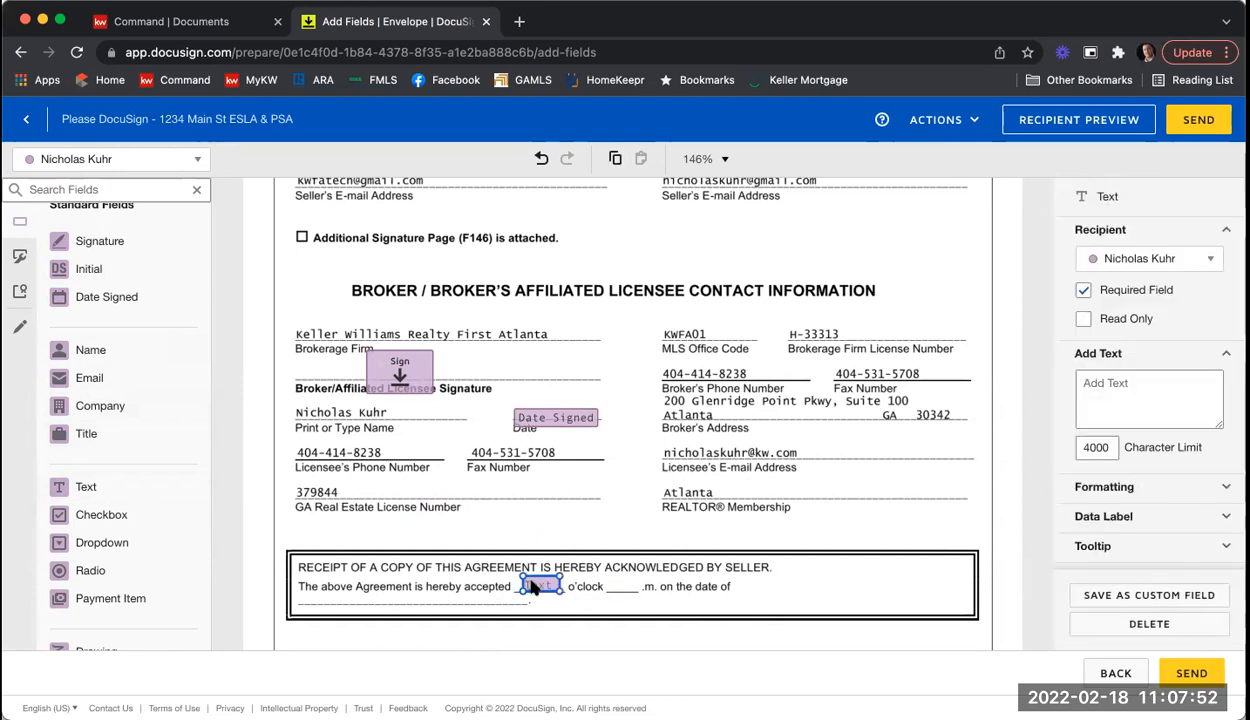
pyautogui.rightClick(532, 588)
pyautogui.click(553, 624)
pyautogui.rightClick(605, 595)
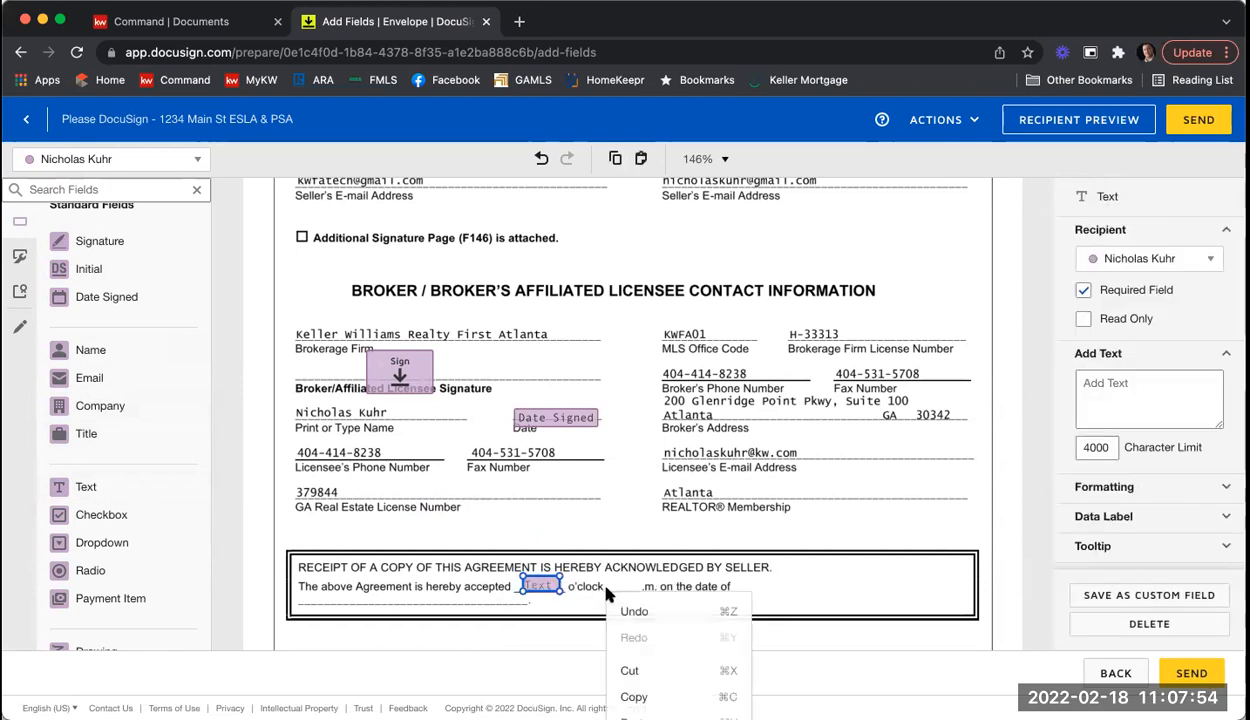
pyautogui.click(660, 535)
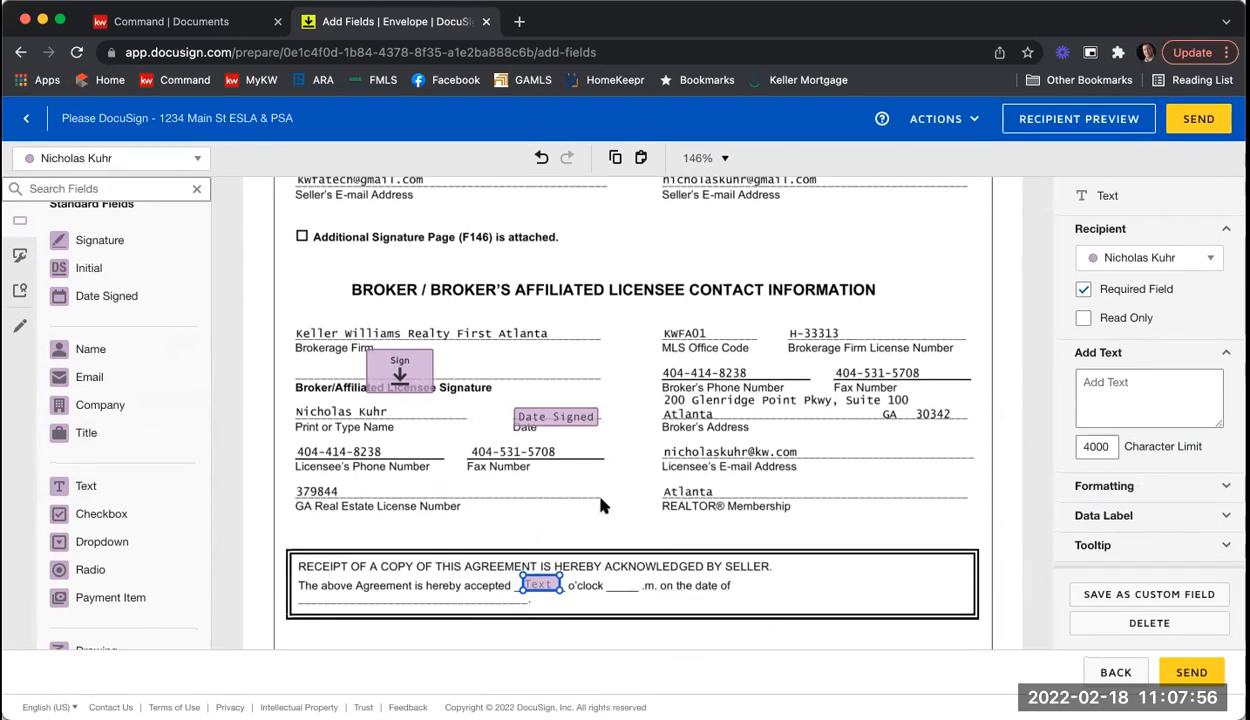
pyautogui.rightClick(600, 505)
pyautogui.click(645, 621)
pyautogui.moveTo(550, 603); pyautogui.dragTo(615, 582)
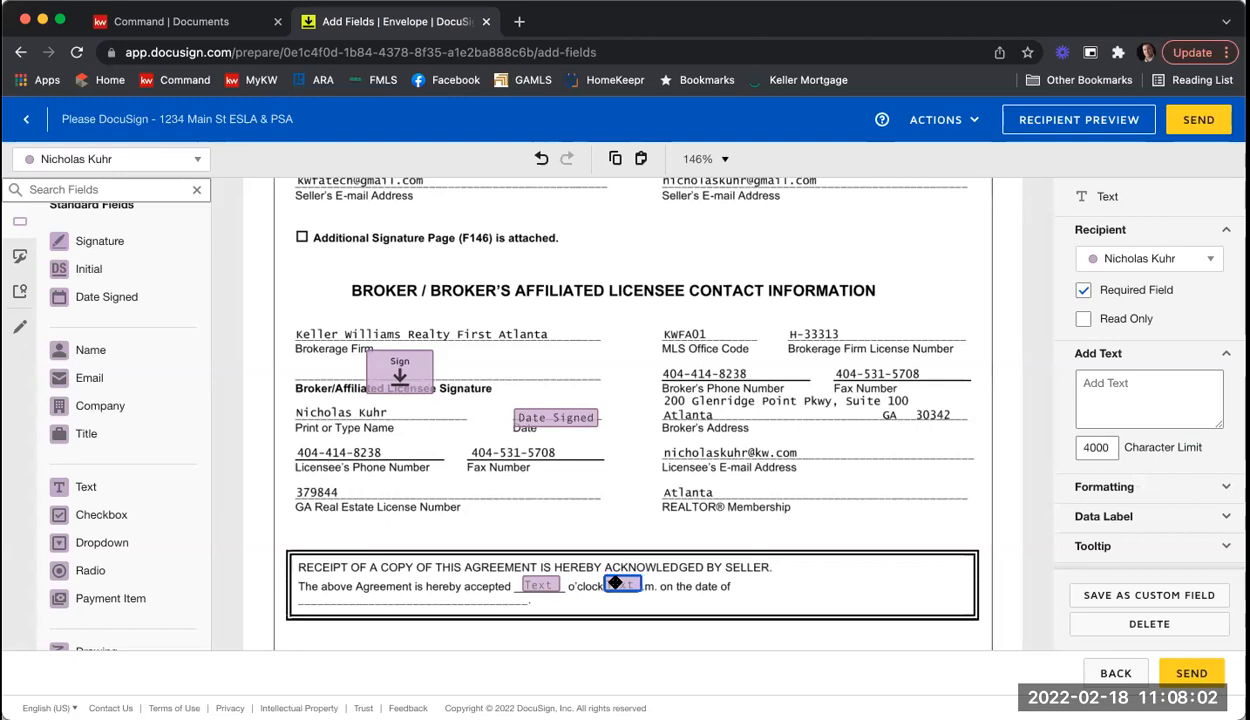
pyautogui.click(641, 546)
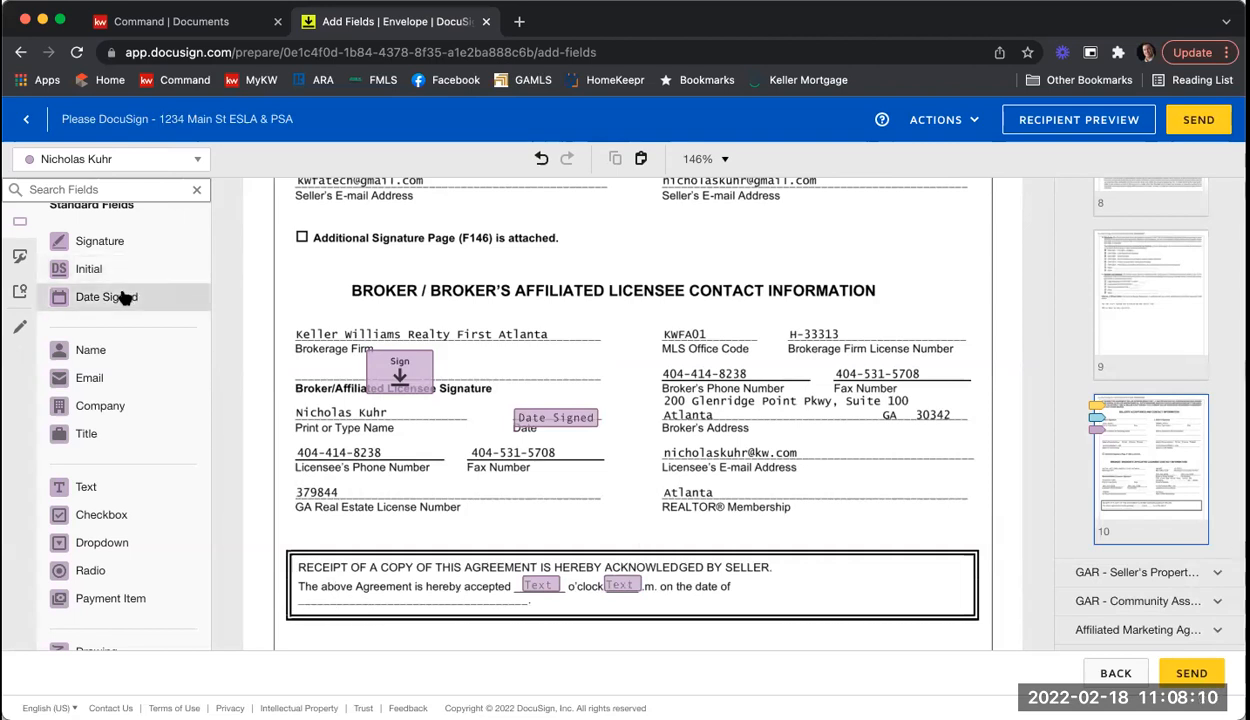
pyautogui.moveTo(120, 293); pyautogui.dragTo(299, 595)
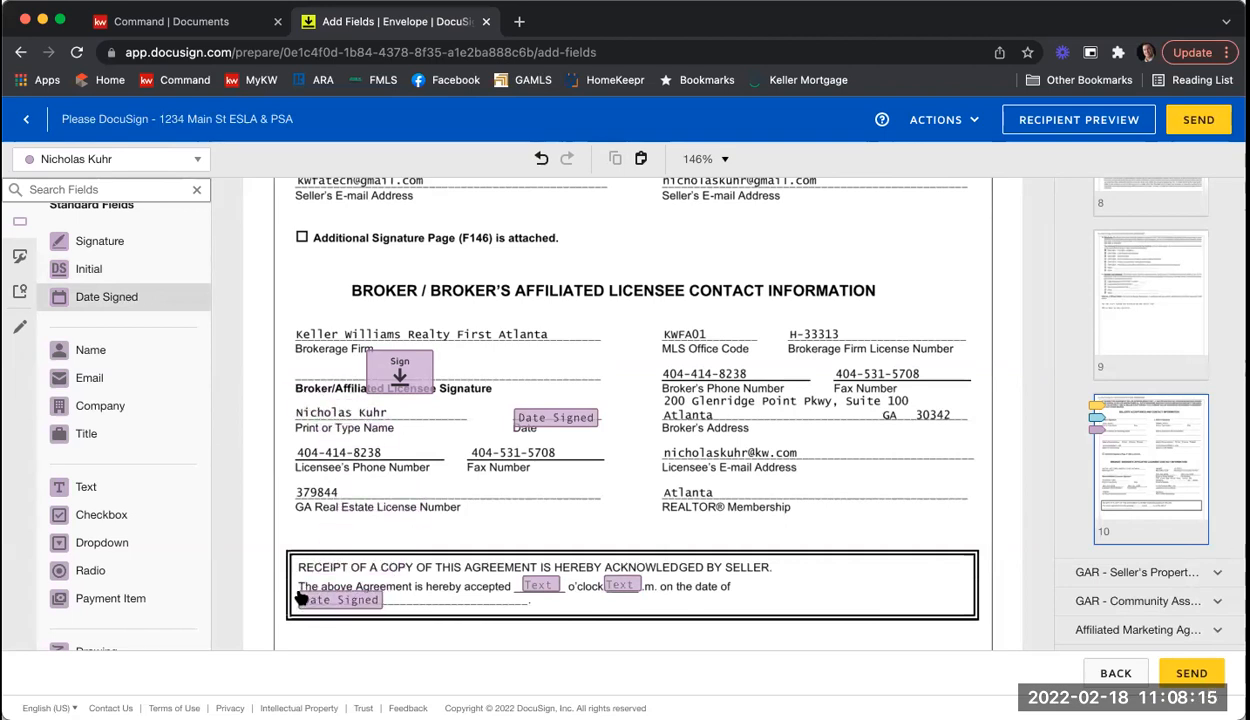
pyautogui.click(493, 535)
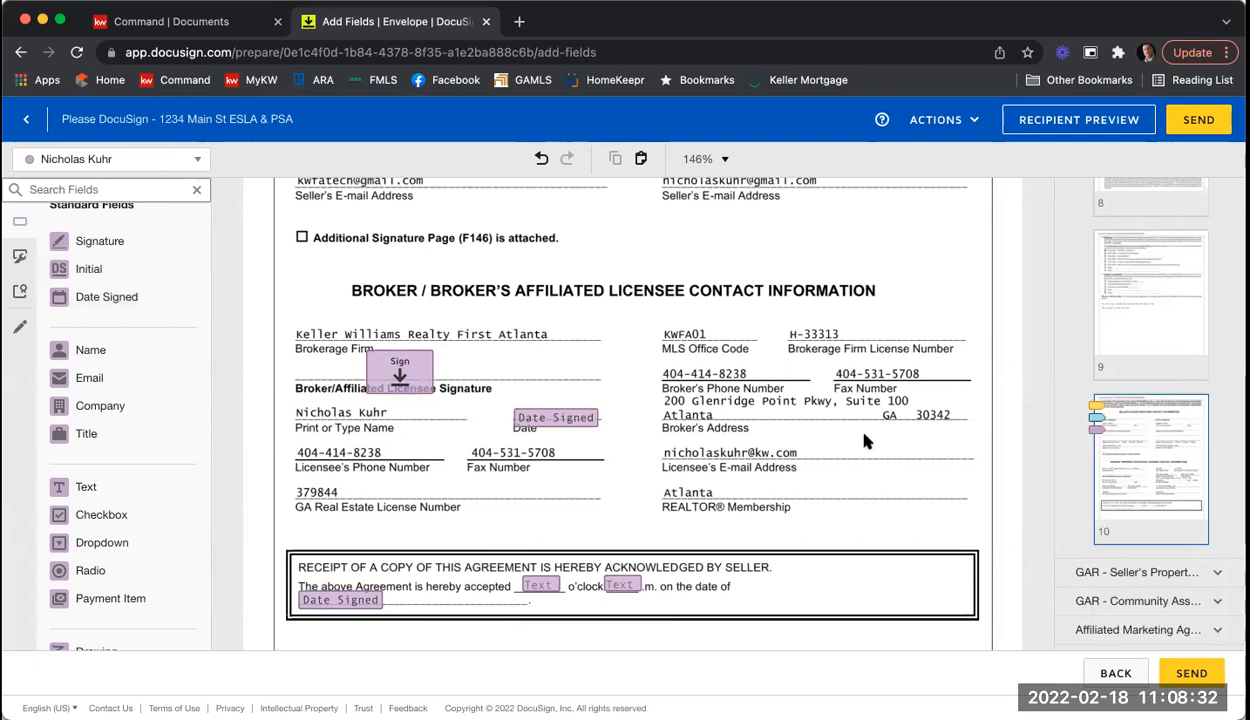
# Step: Scroll to Seller Disclosures and select the Text field beside the construction-year question
pyautogui.scroll(-5, 868, 385)
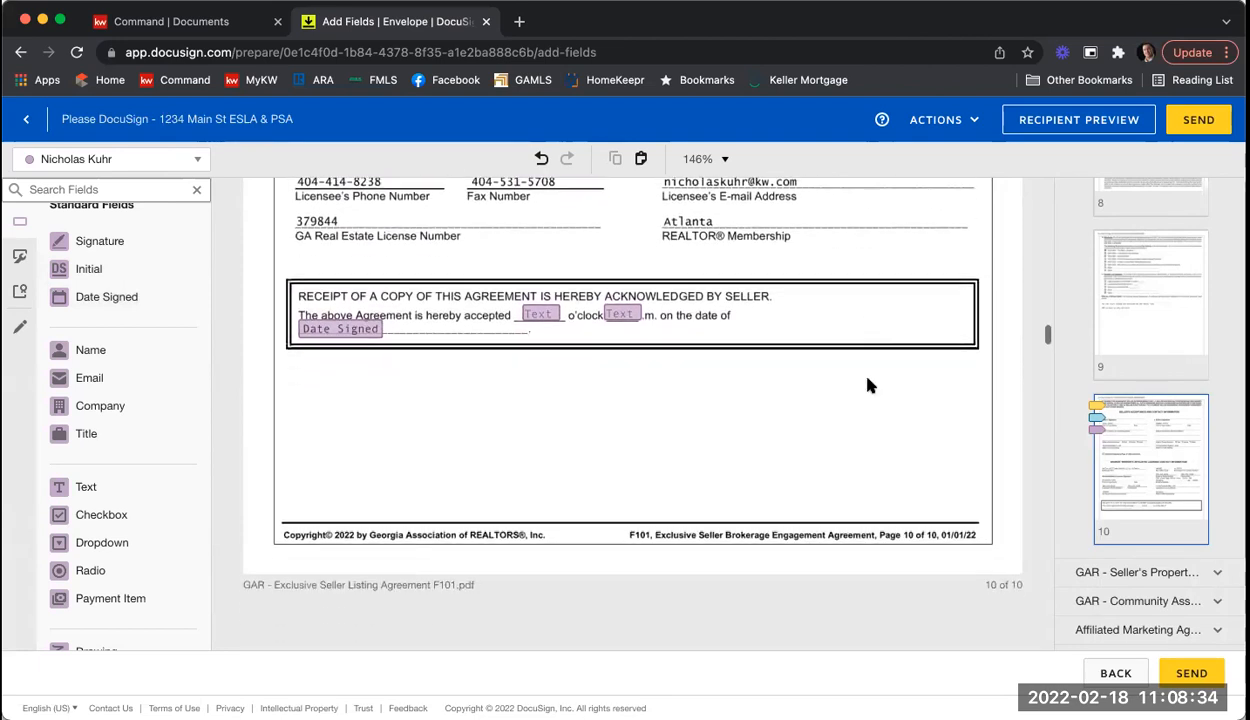
pyautogui.scroll(-6, 868, 385)
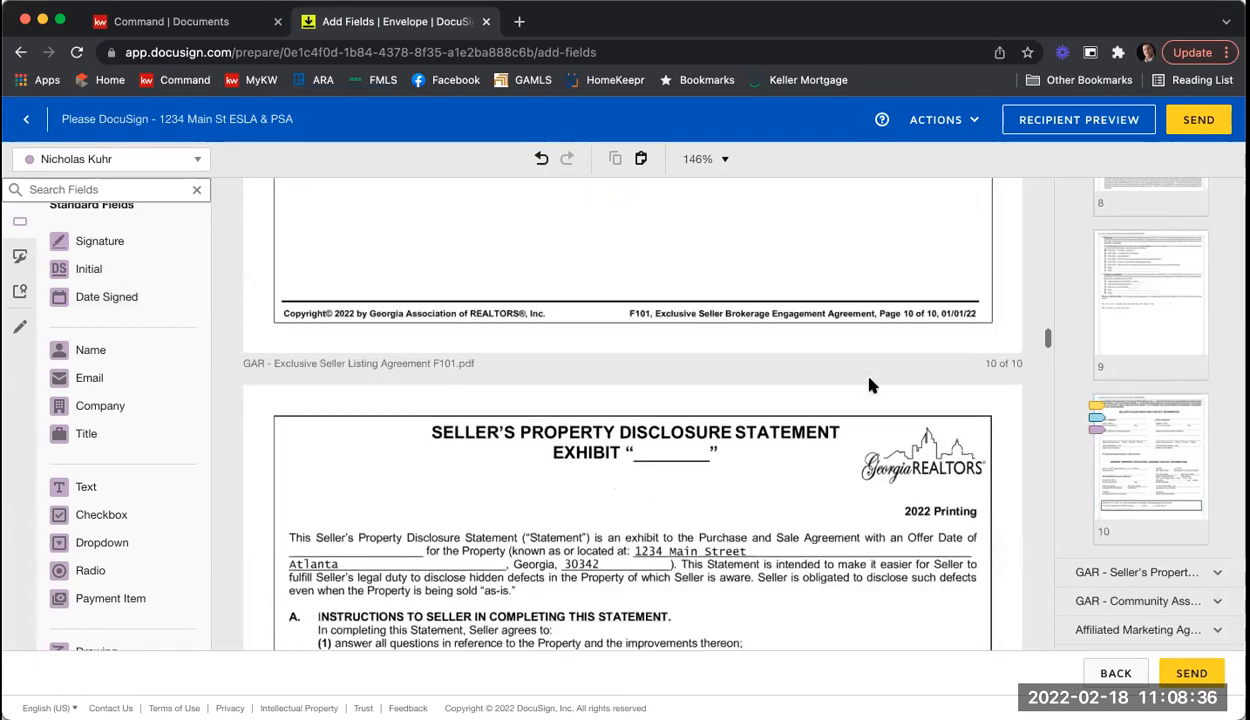
pyautogui.scroll(-2, 860, 380)
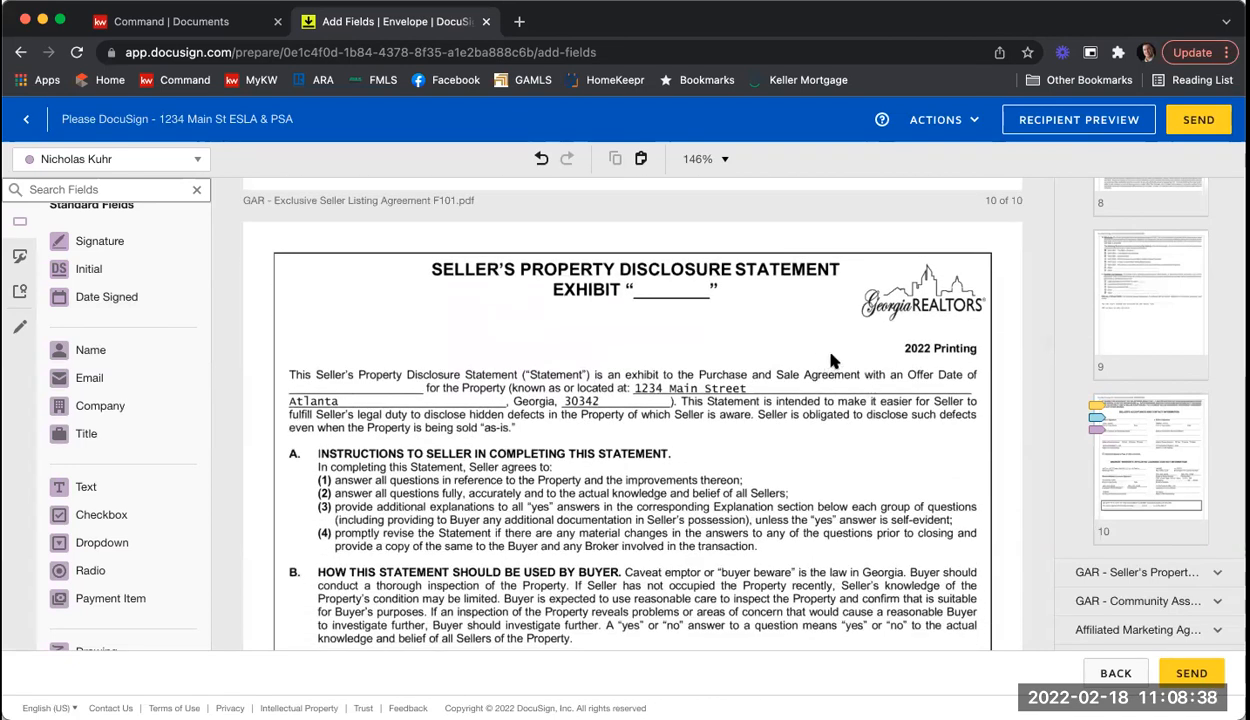
pyautogui.scroll(-1, 831, 360)
pyautogui.scroll(-4, 831, 360)
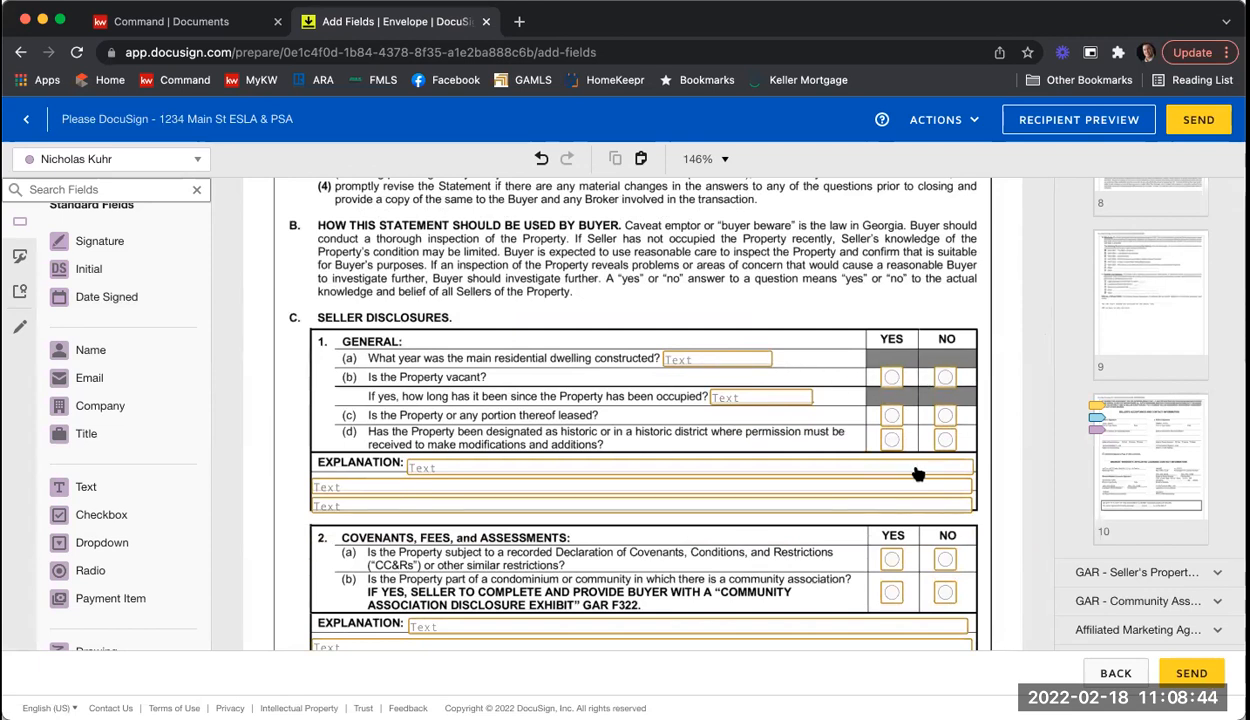
pyautogui.click(678, 362)
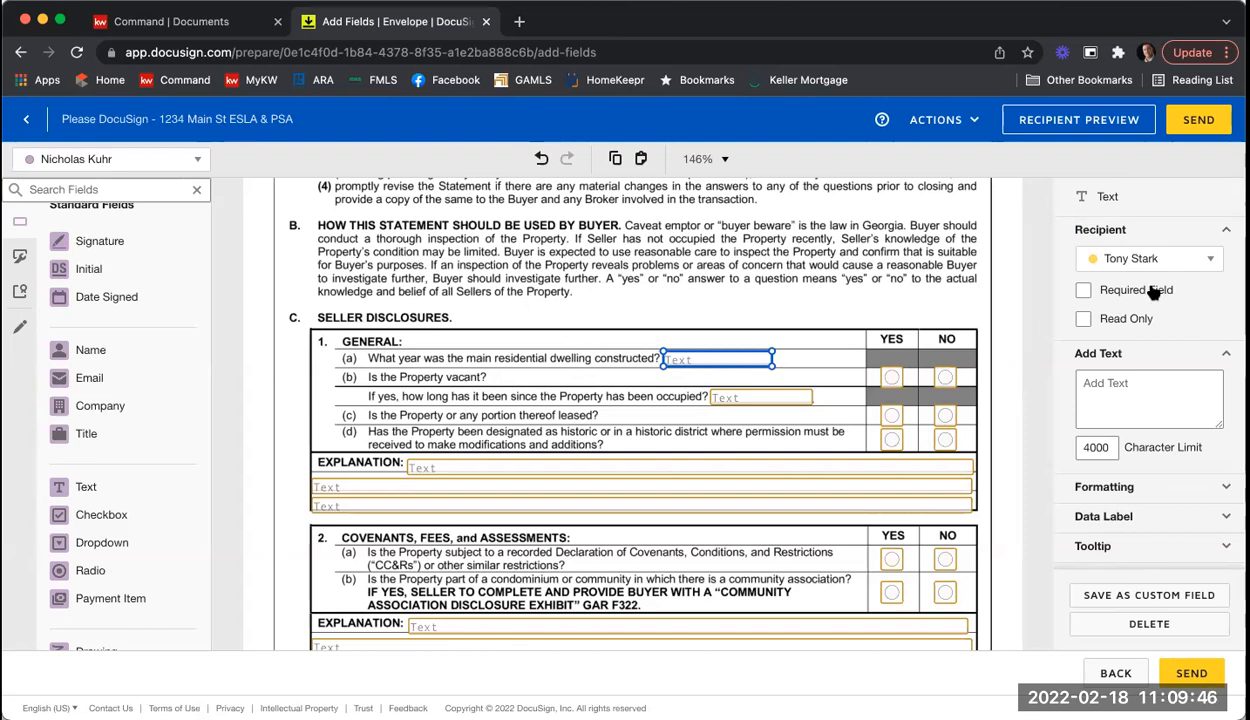
# Step: Mark the construction-year Text field as Required Field and deselect it
pyautogui.click(1082, 290)
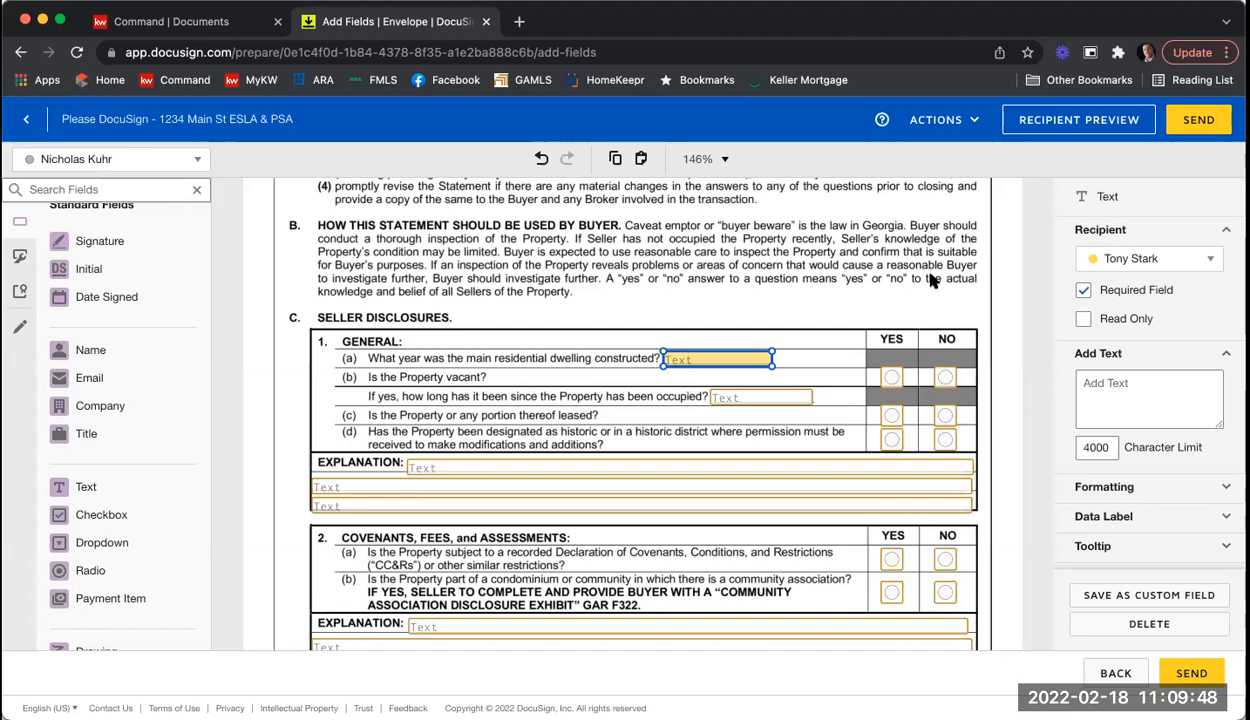
pyautogui.click(930, 280)
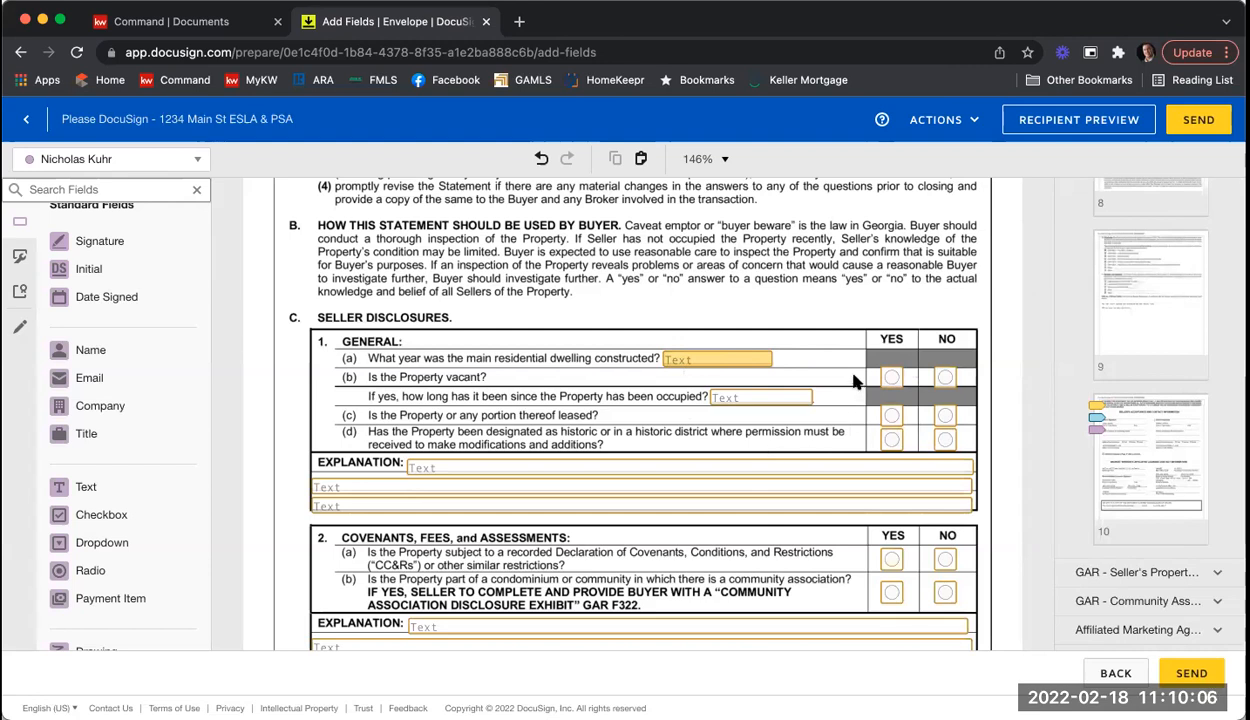
# Step: Scroll through the Seller's Property Disclosure Statement pages to the Community Association Disclosure exhibit
pyautogui.scroll(-1, 855, 380)
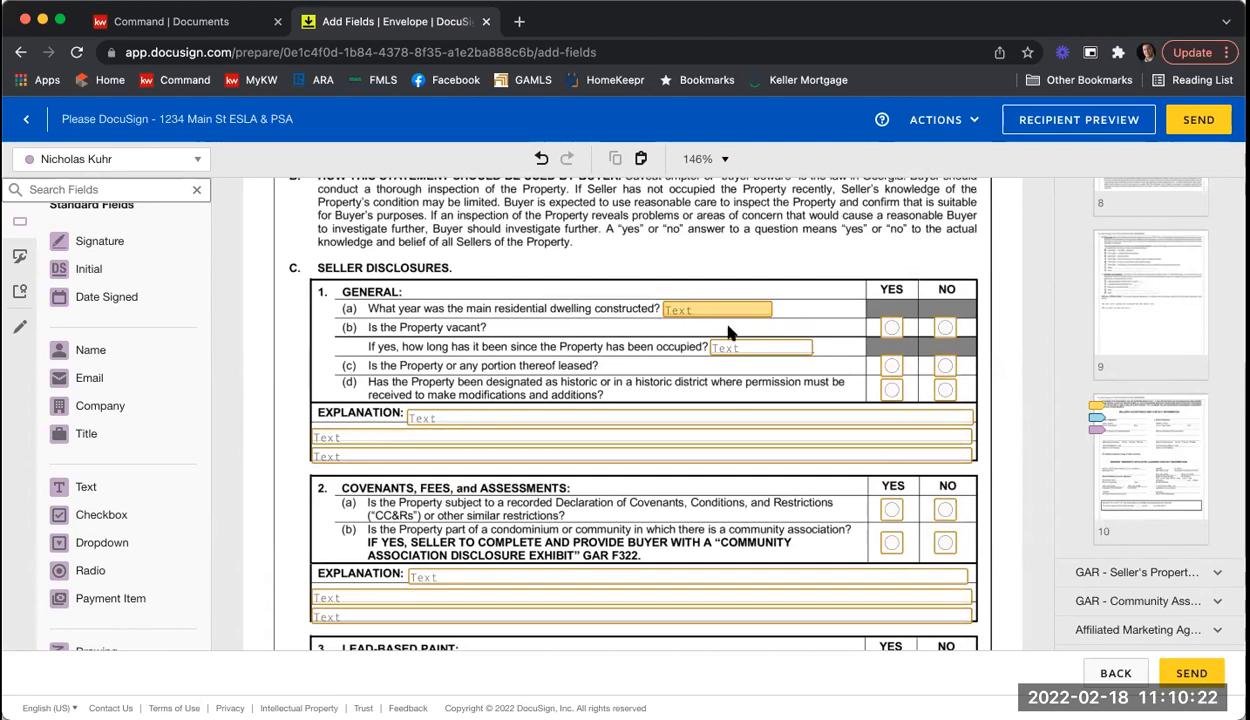
pyautogui.scroll(-3, 800, 292)
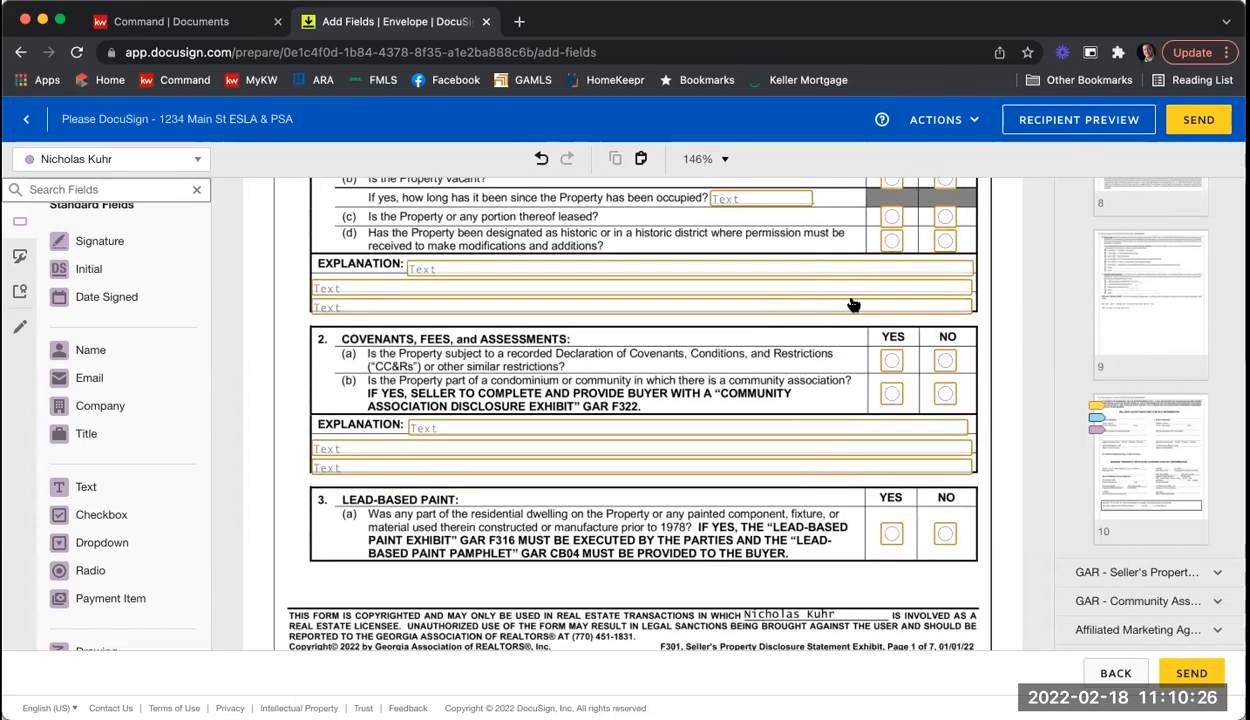
pyautogui.scroll(-6, 826, 290)
pyautogui.scroll(-15, 851, 302)
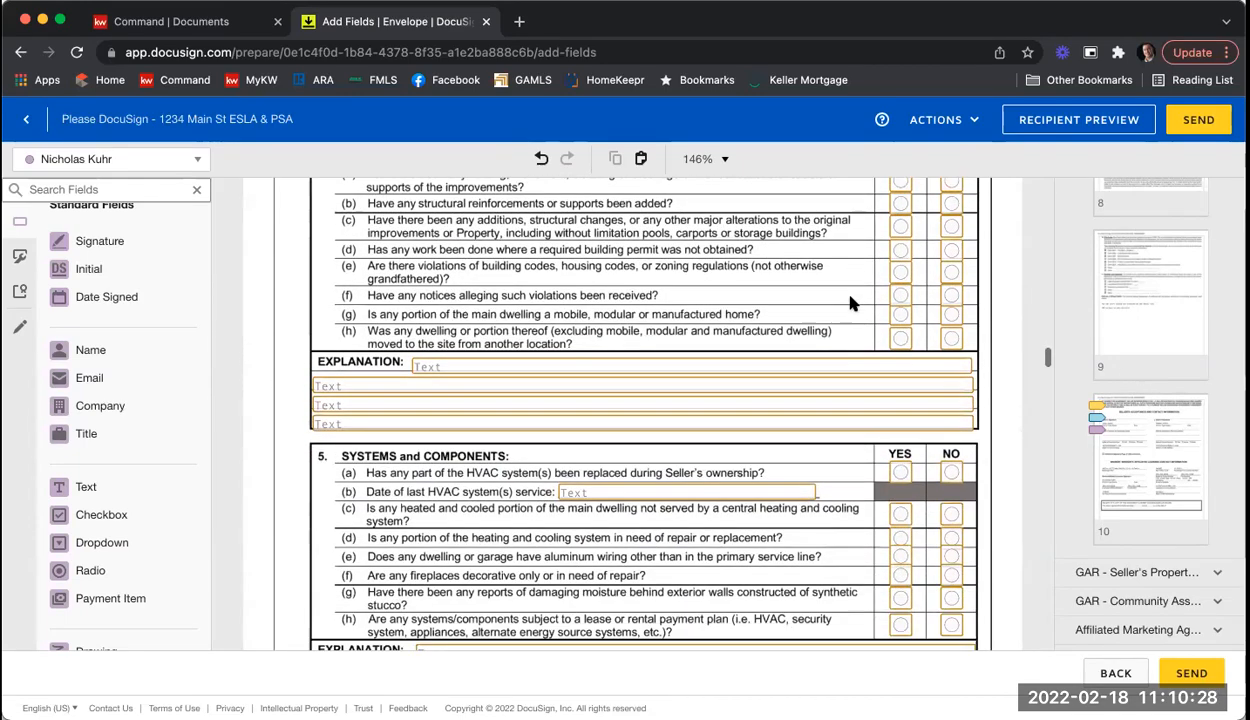
pyautogui.scroll(-15, 851, 302)
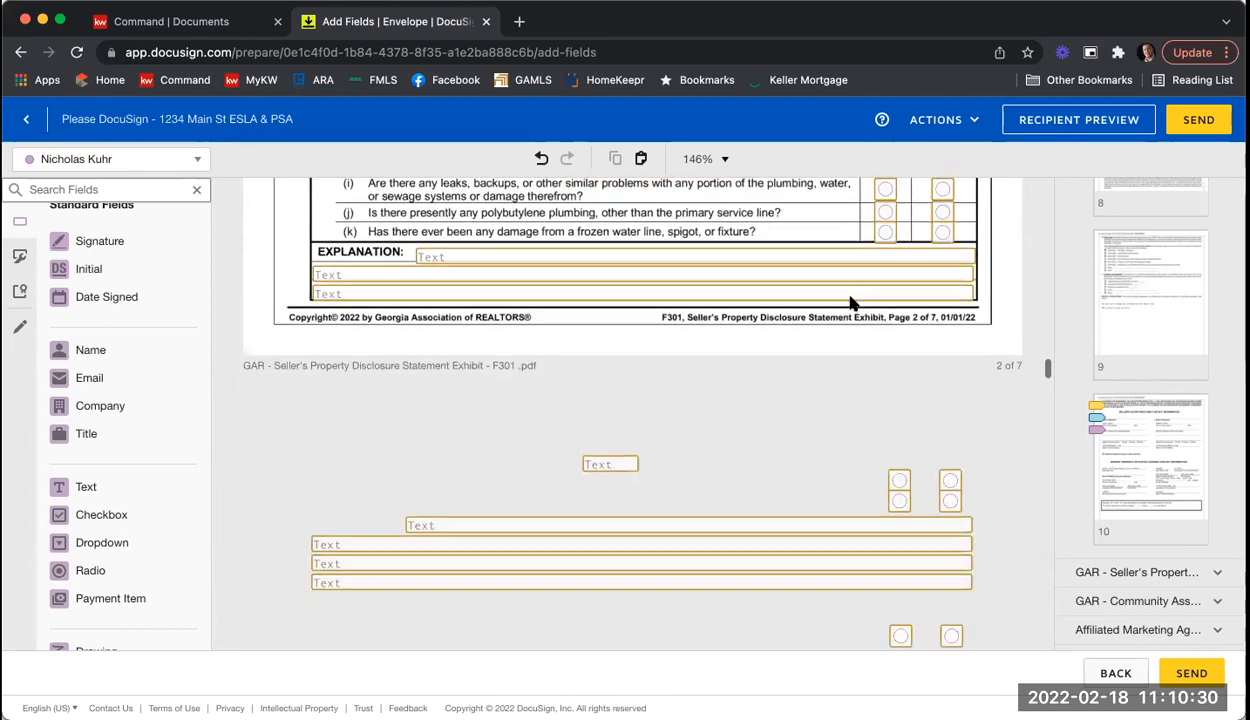
pyautogui.scroll(-15, 851, 302)
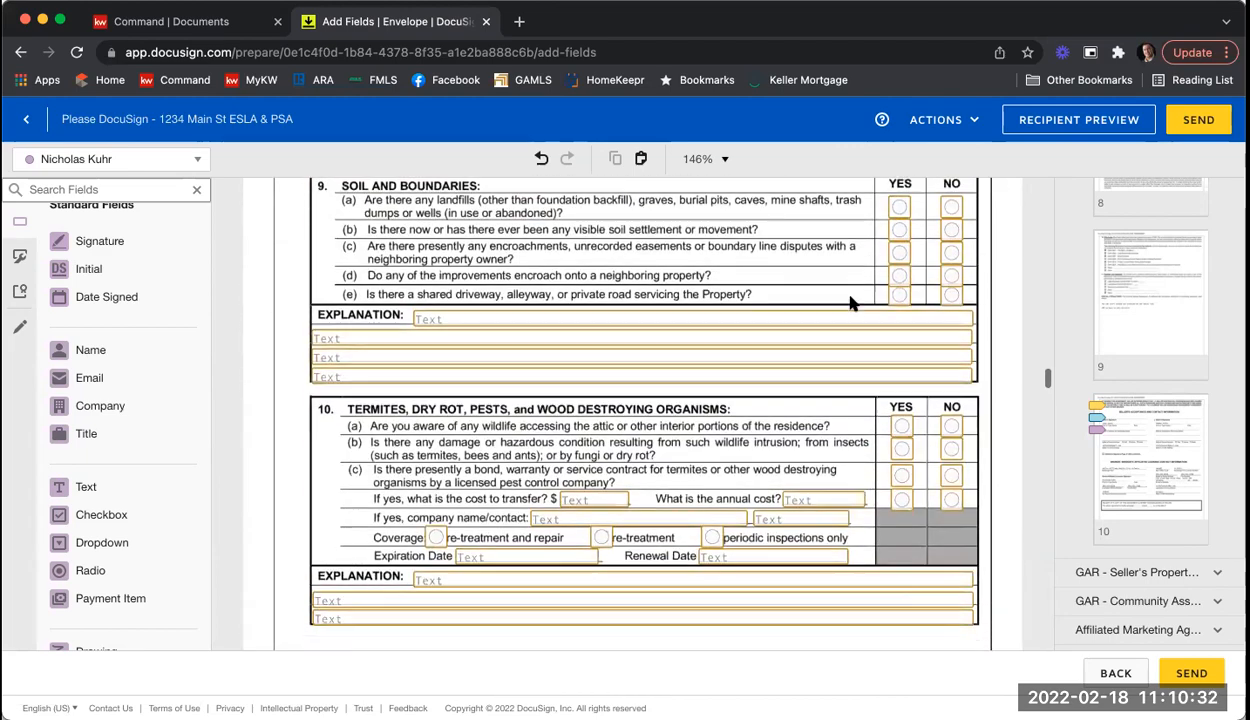
pyautogui.scroll(-10, 851, 302)
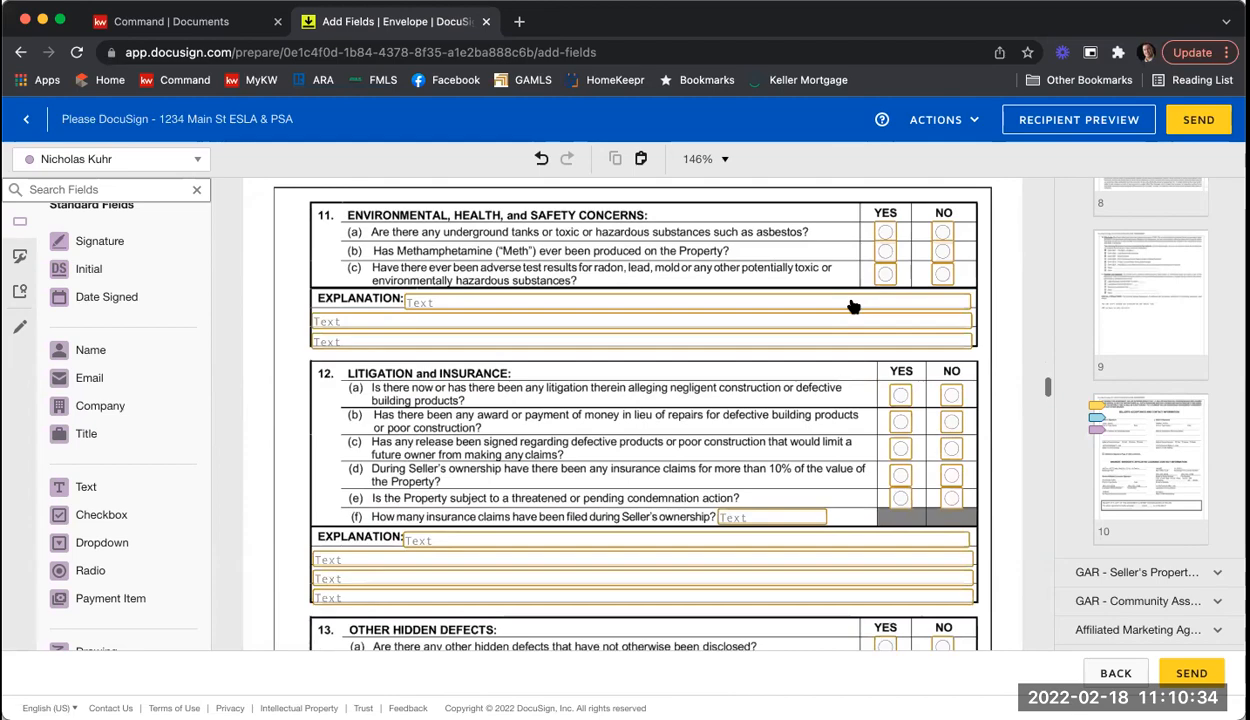
pyautogui.scroll(-15, 853, 307)
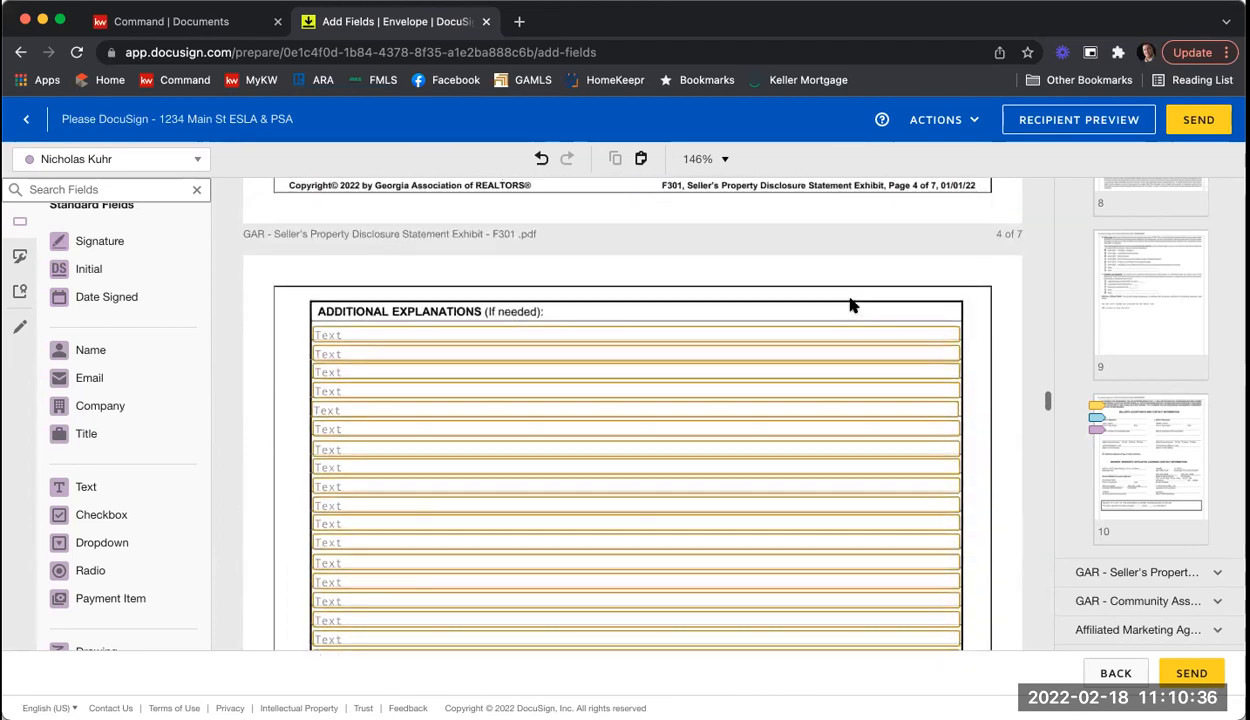
pyautogui.scroll(-20, 851, 305)
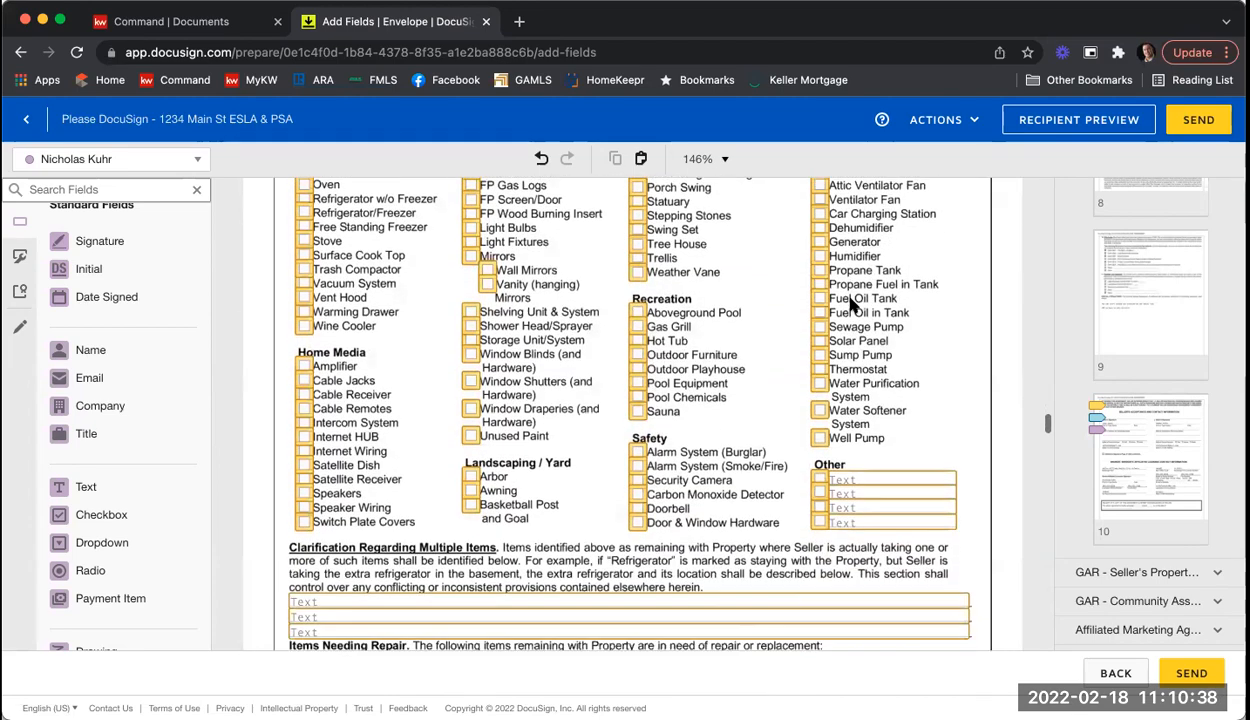
pyautogui.scroll(5, 851, 305)
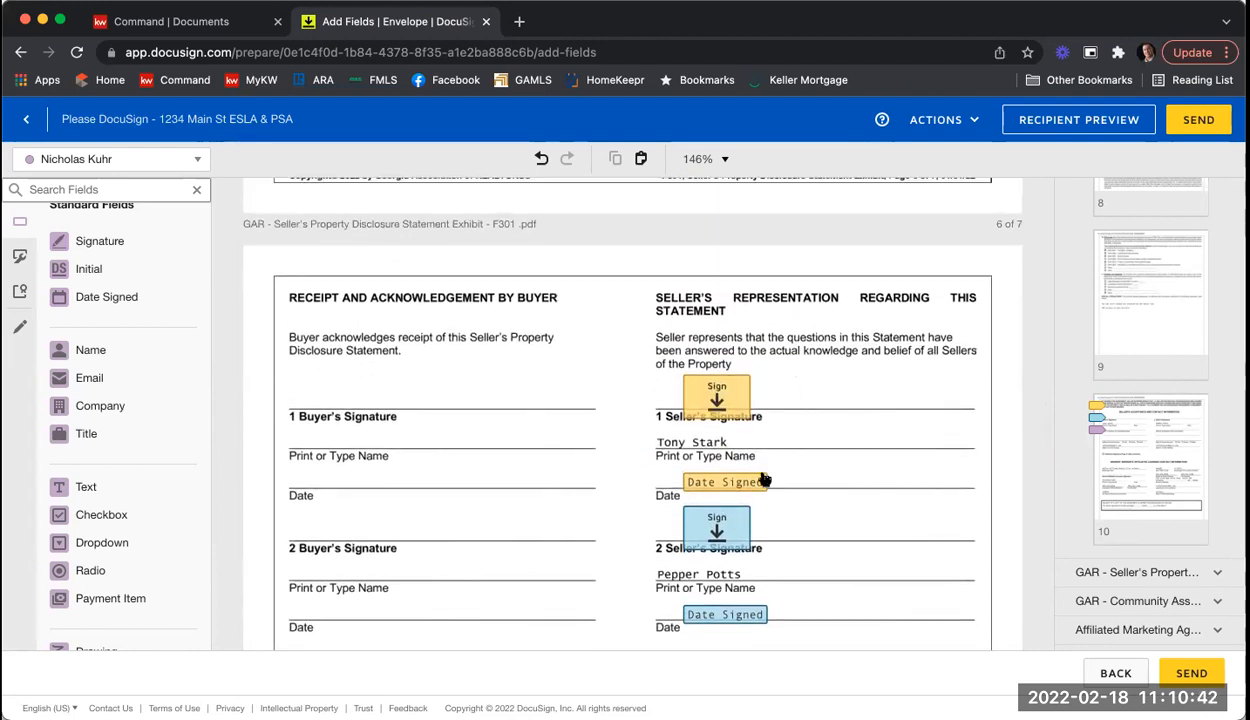
pyautogui.scroll(-2, 760, 470)
pyautogui.scroll(-12, 829, 472)
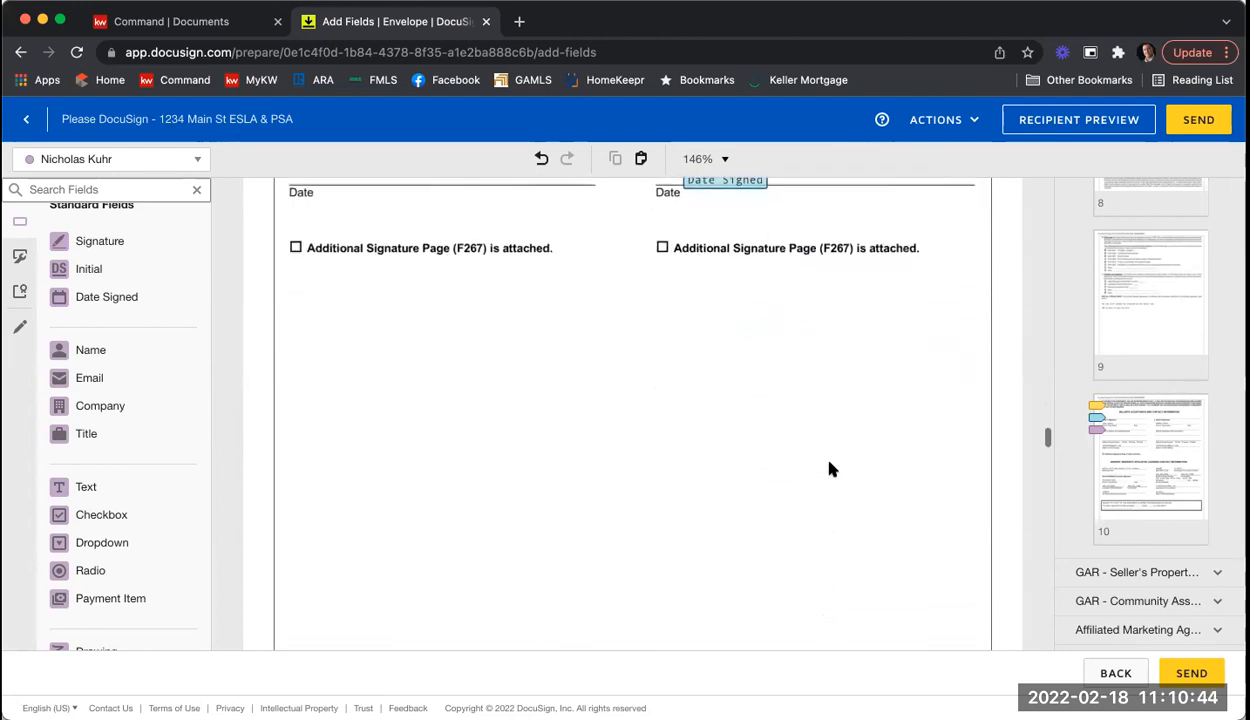
pyautogui.scroll(-7, 829, 469)
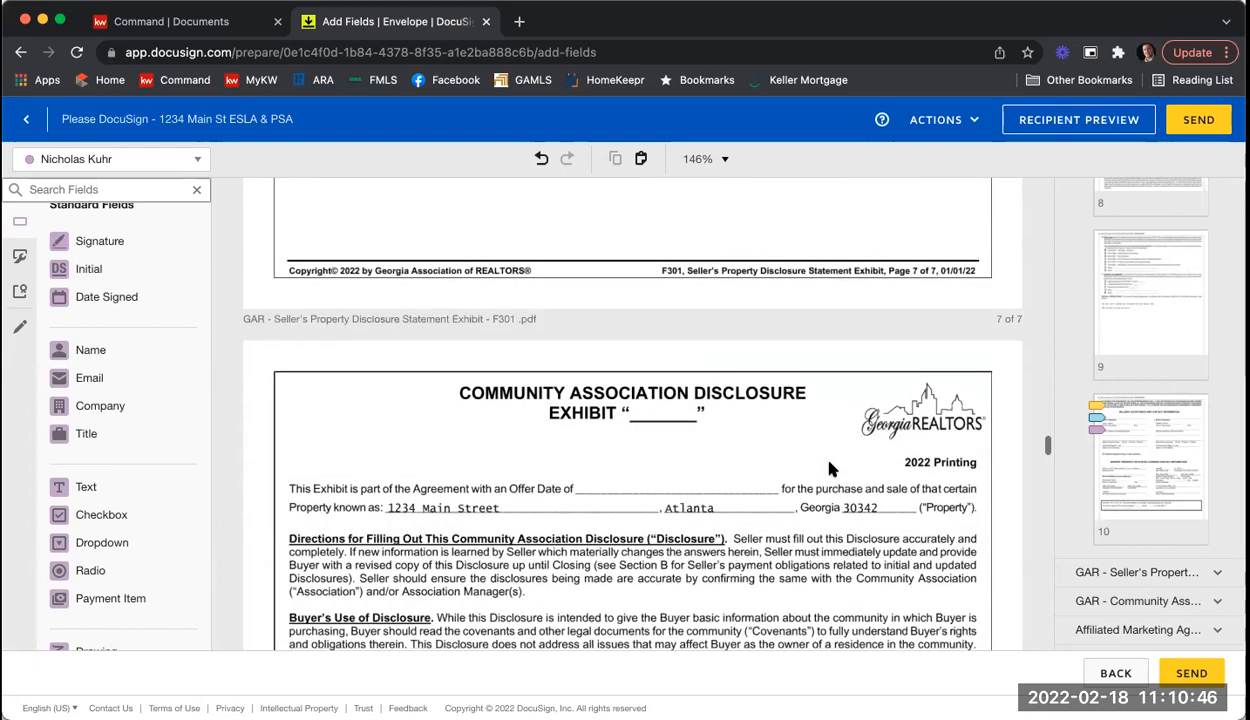
pyautogui.scroll(-2, 829, 469)
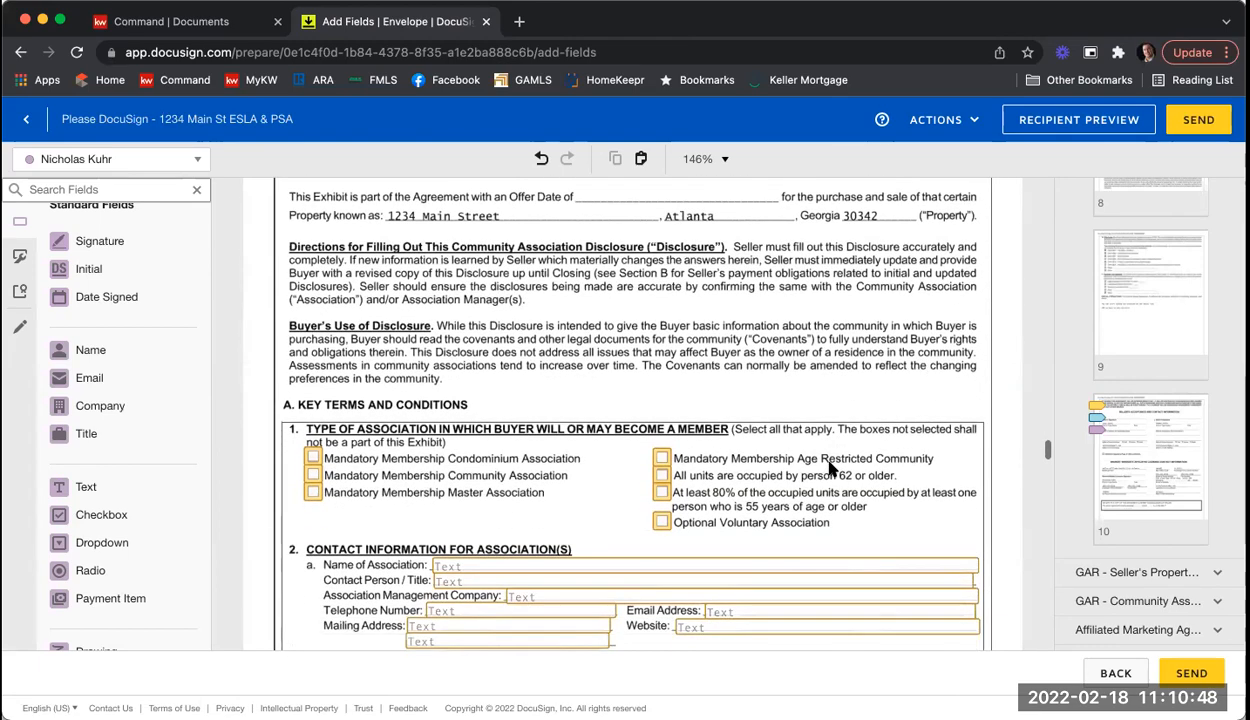
pyautogui.scroll(-1, 829, 469)
pyautogui.scroll(-1, 829, 469)
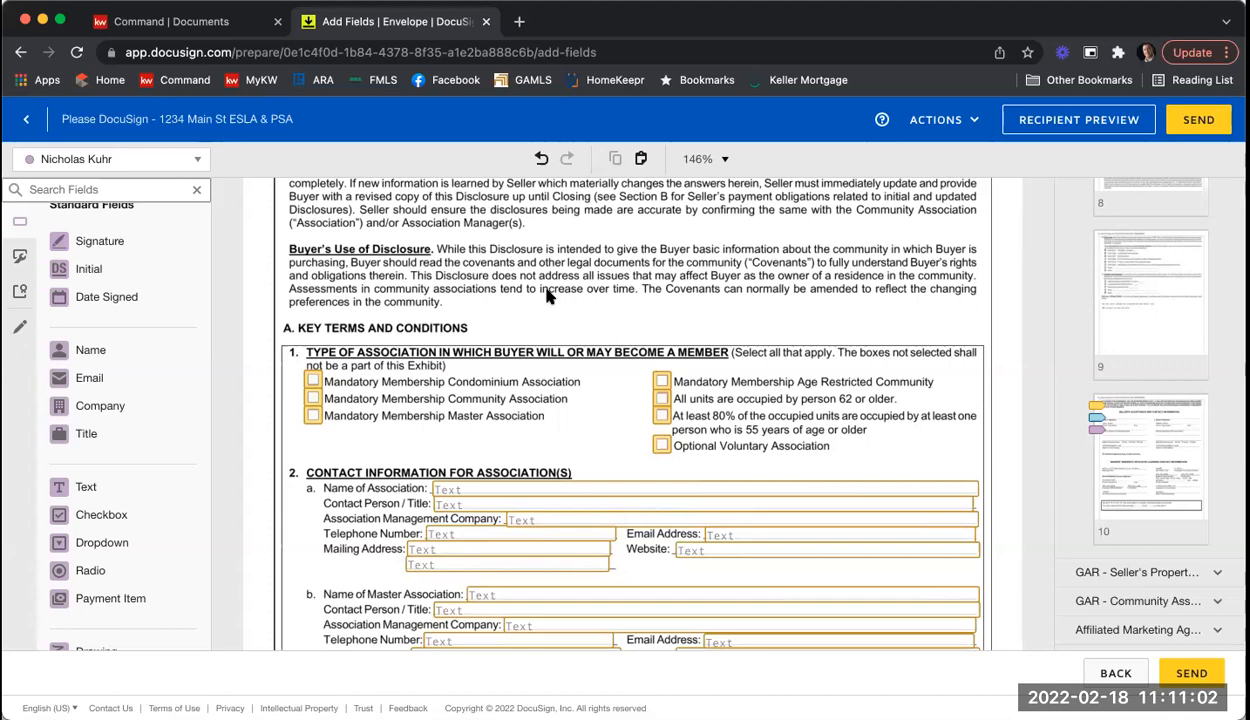
# Step: Make the seller's Name of Association text field a Required Field
pyautogui.click(491, 491)
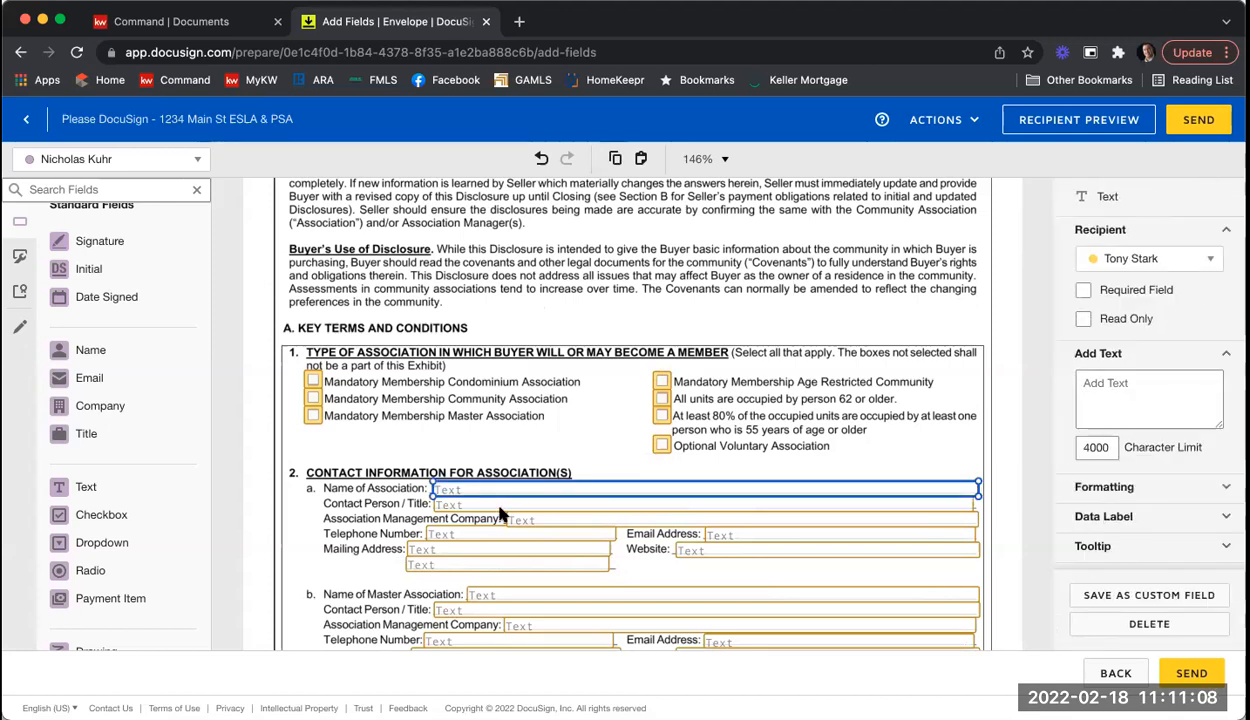
pyautogui.click(1108, 291)
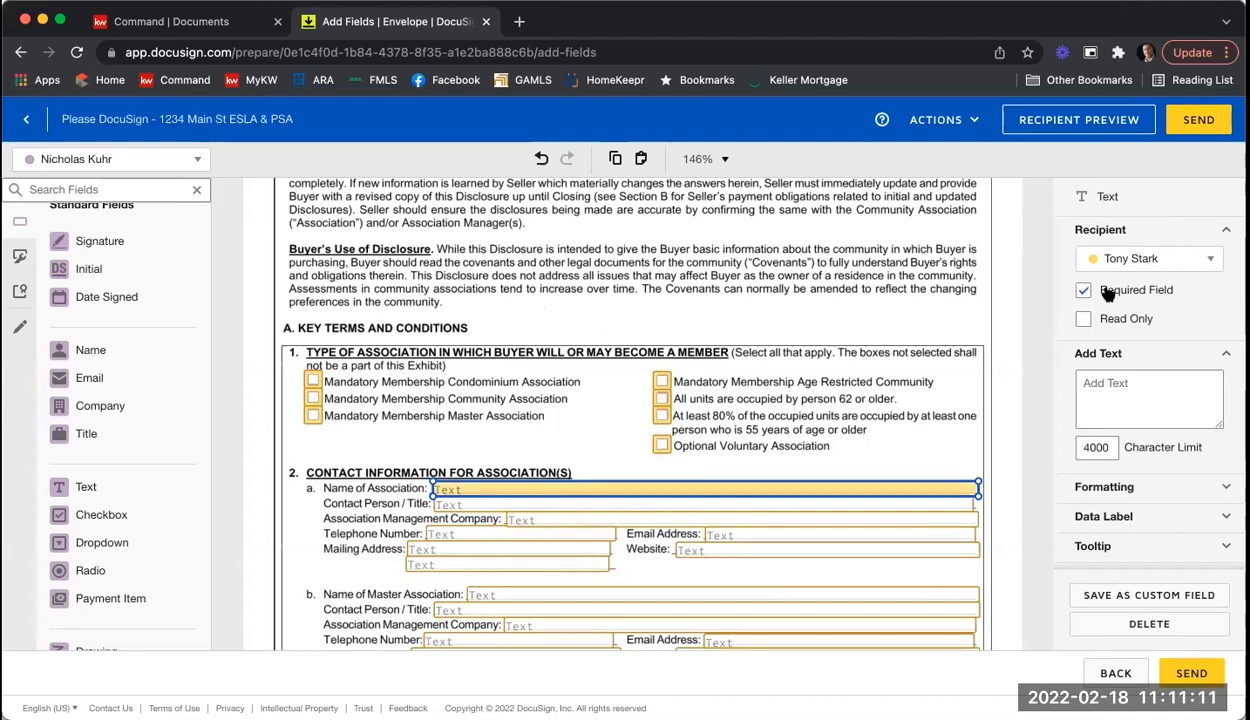
pyautogui.click(812, 289)
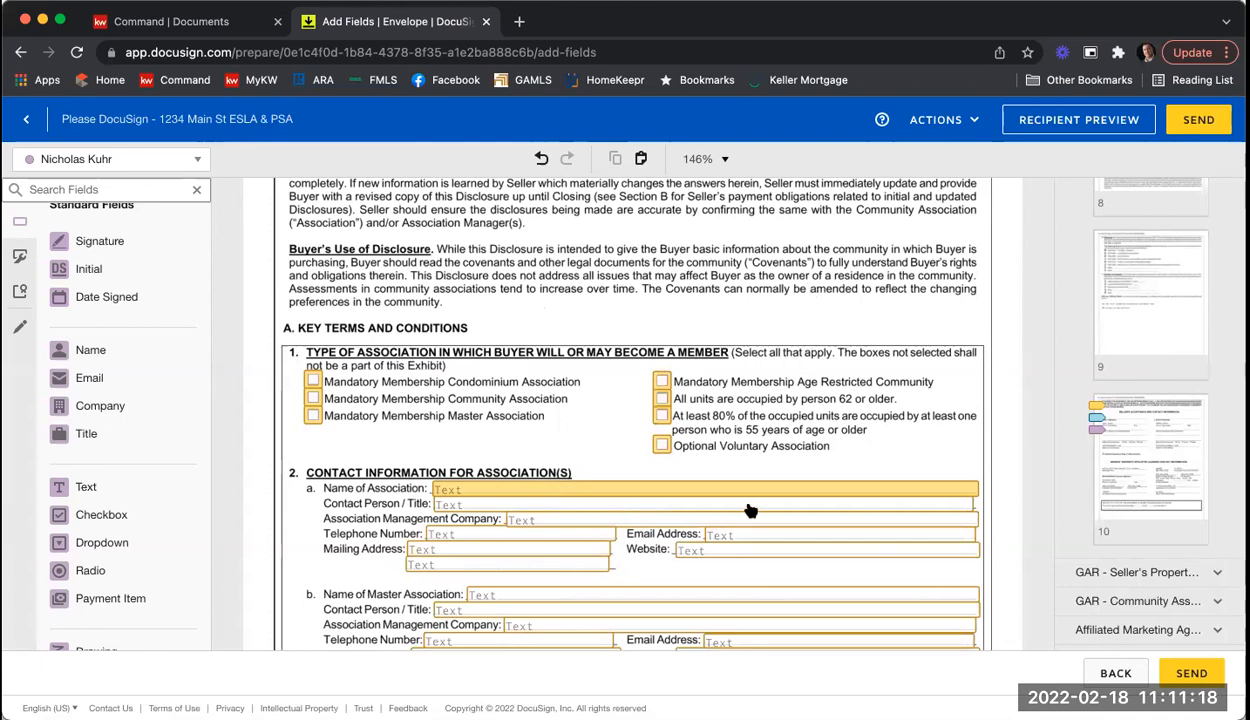
# Step: Scroll past the Affiliated Marketing and Wire Fraud notices to the Purchase and Sale Agreement
pyautogui.scroll(-3, 750, 511)
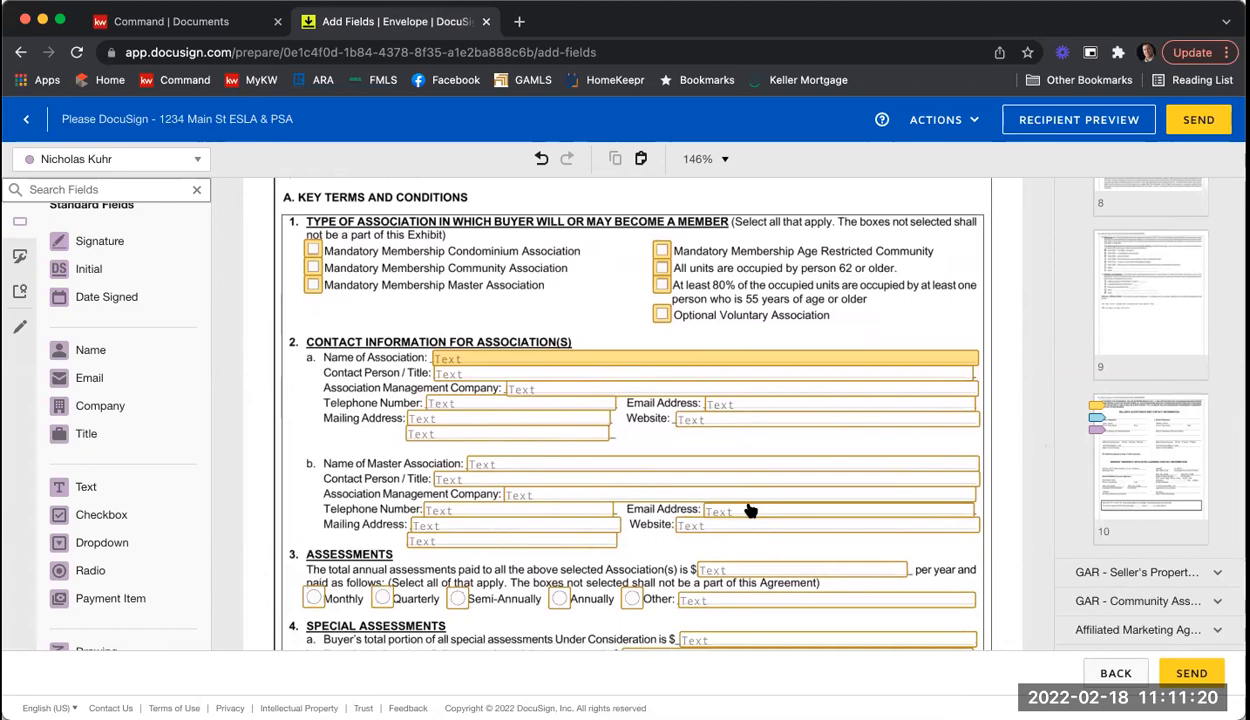
pyautogui.scroll(-2, 799, 380)
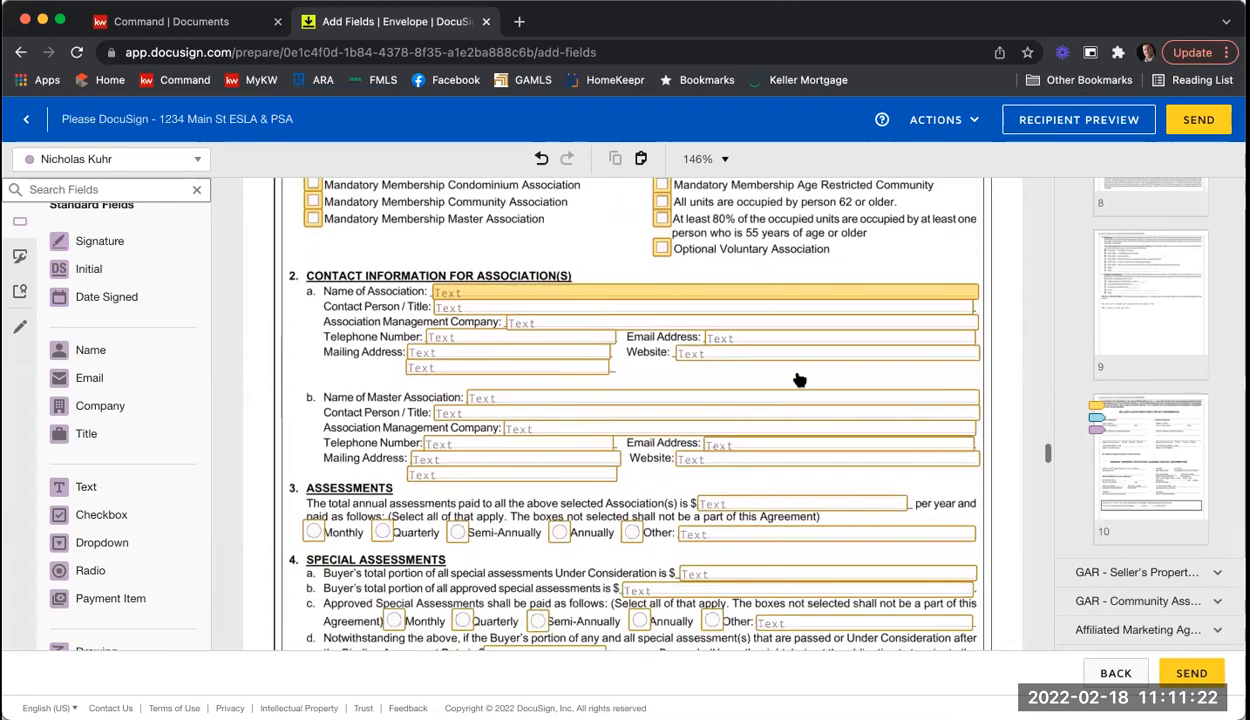
pyautogui.scroll(-12, 799, 380)
pyautogui.scroll(-10, 799, 378)
pyautogui.scroll(-12, 797, 377)
pyautogui.scroll(-12, 797, 377)
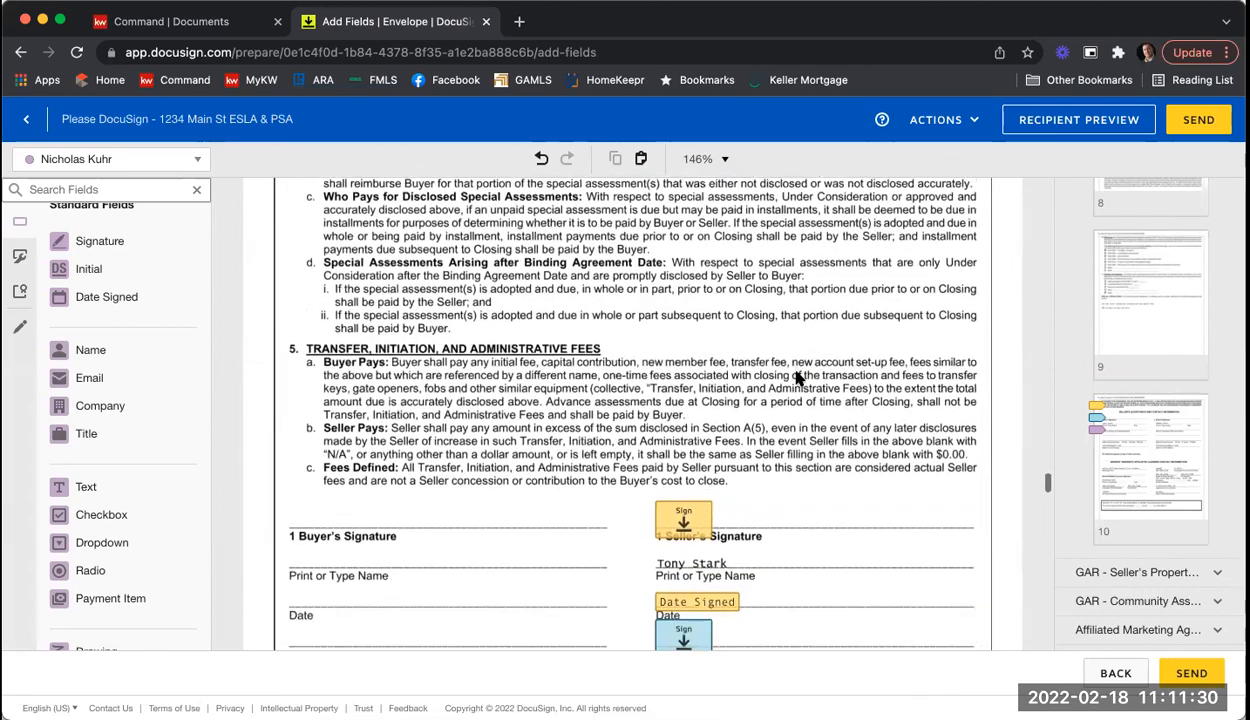
pyautogui.scroll(-4, 799, 378)
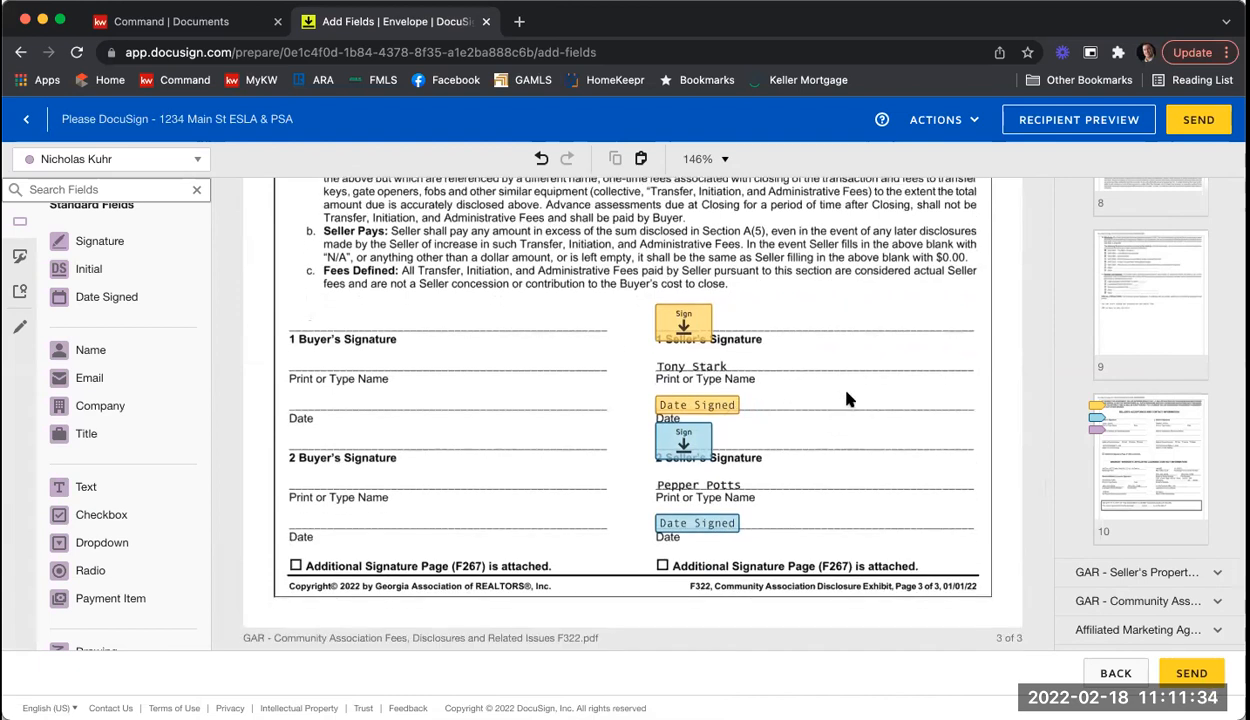
pyautogui.scroll(-6, 846, 399)
pyautogui.scroll(-10, 846, 399)
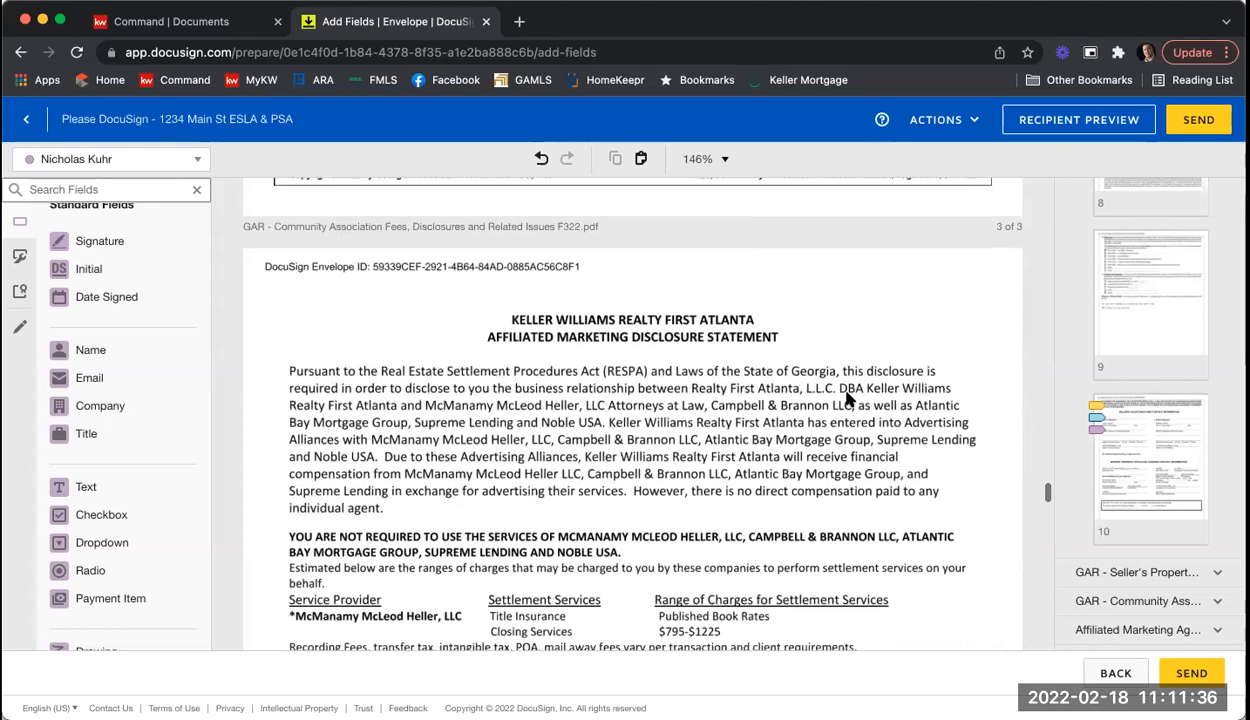
pyautogui.scroll(-6, 846, 399)
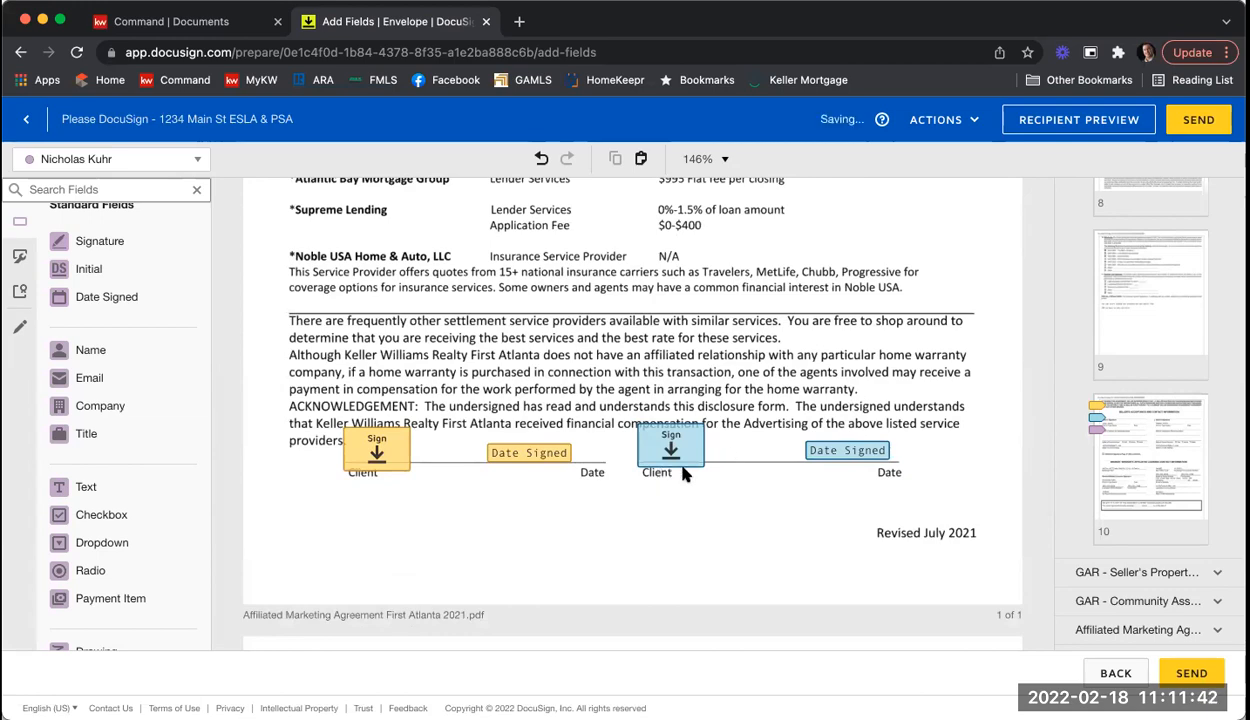
pyautogui.scroll(-6, 728, 373)
pyautogui.scroll(-12, 728, 373)
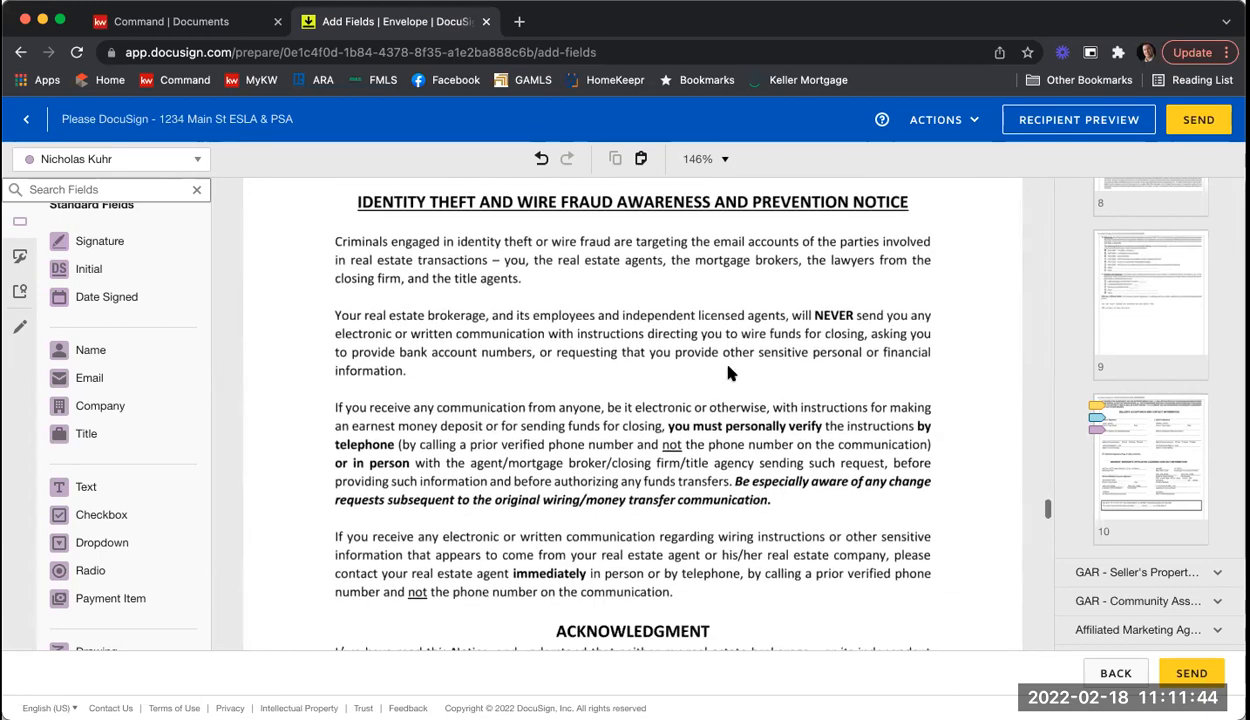
pyautogui.scroll(-1, 728, 373)
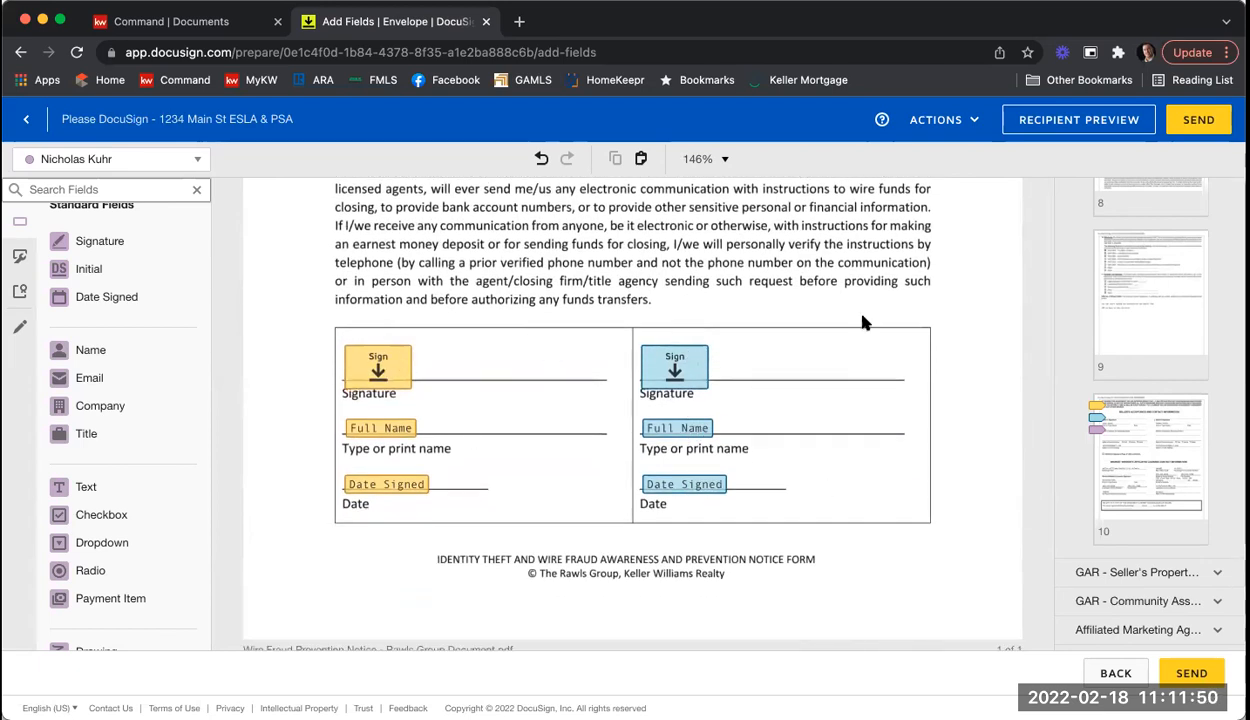
pyautogui.scroll(-8, 865, 322)
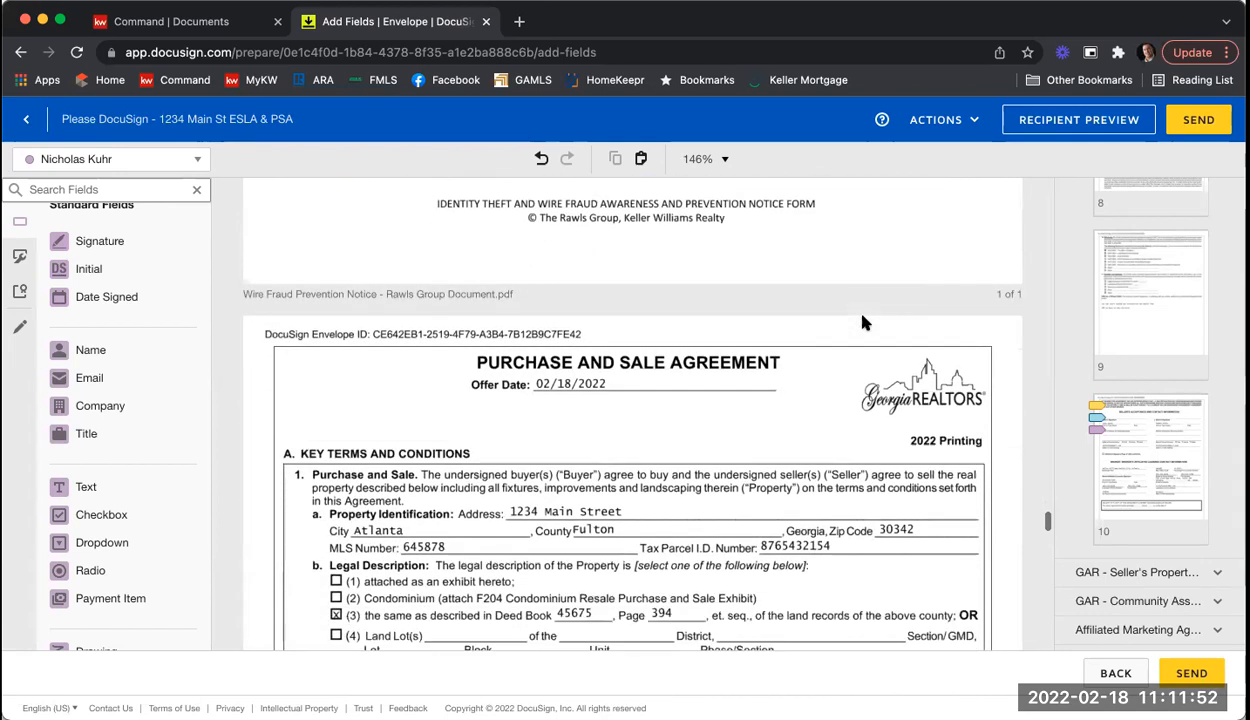
# Step: Scroll through the Purchase and Sale Agreement to the seller signature page on page 8
pyautogui.scroll(-2, 865, 322)
pyautogui.scroll(-2, 865, 322)
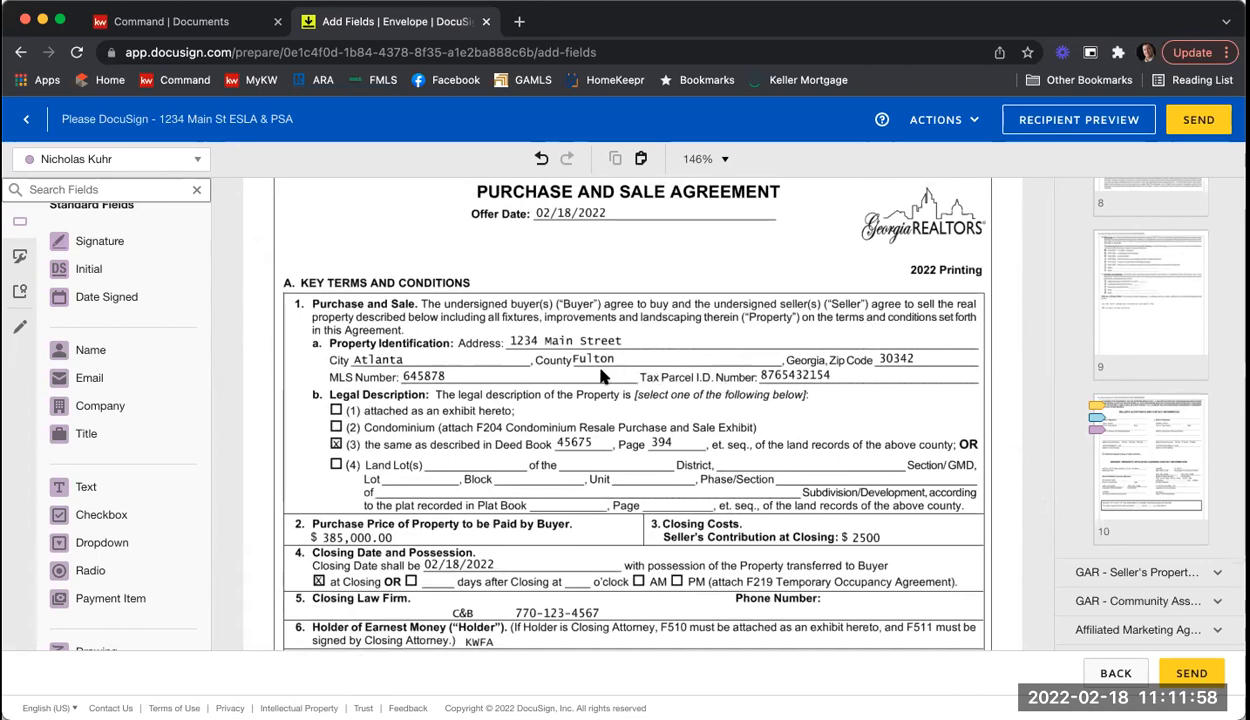
pyautogui.scroll(-10, 601, 375)
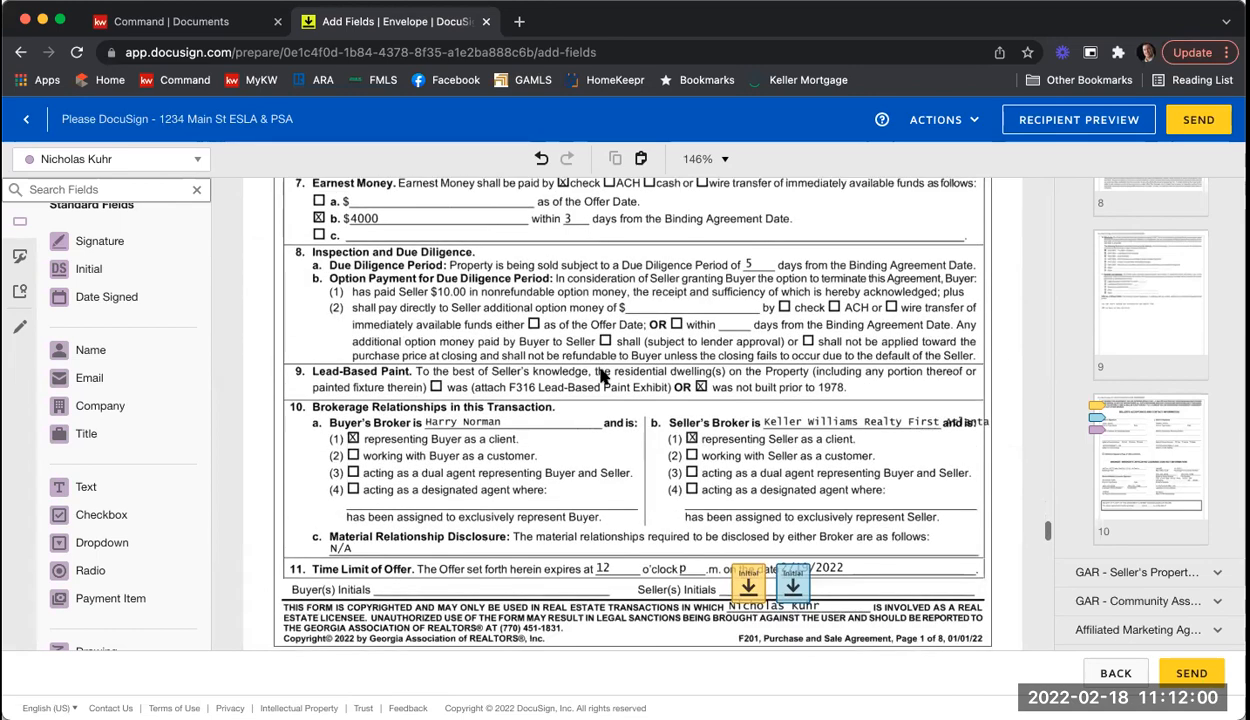
pyautogui.scroll(-3, 603, 375)
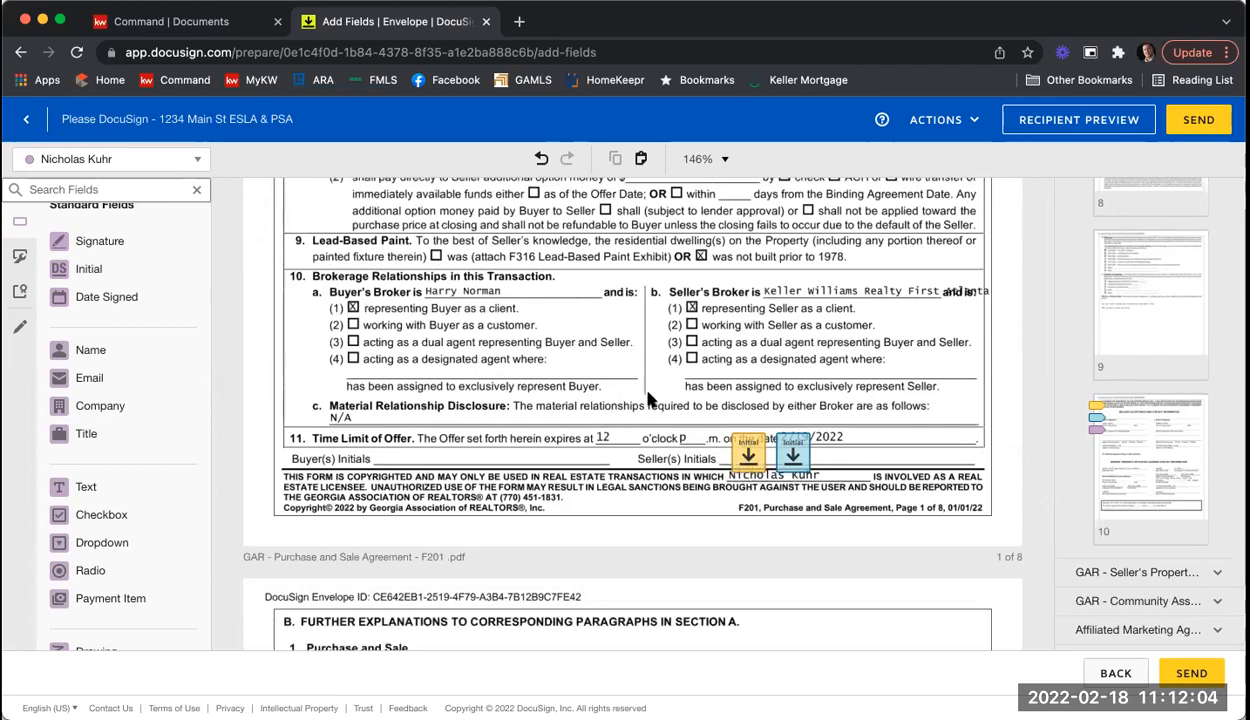
pyautogui.scroll(-11, 648, 398)
pyautogui.scroll(-18, 648, 398)
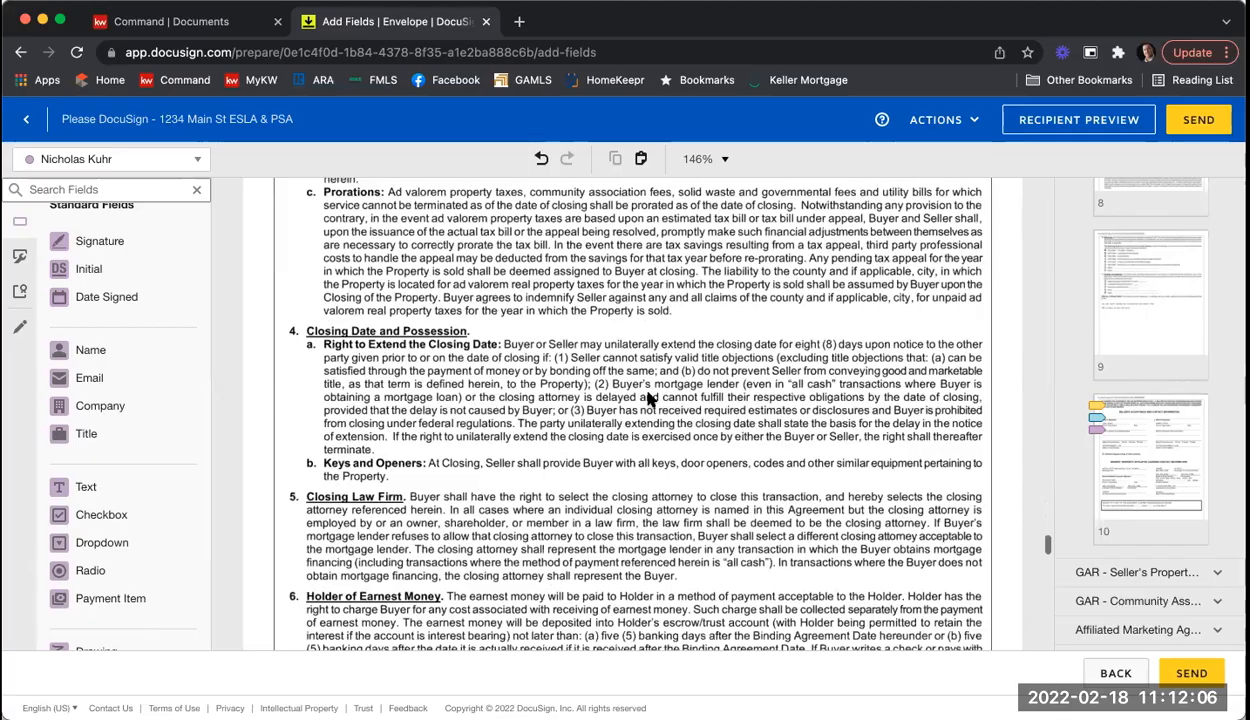
pyautogui.scroll(-20, 648, 400)
pyautogui.scroll(-20, 648, 400)
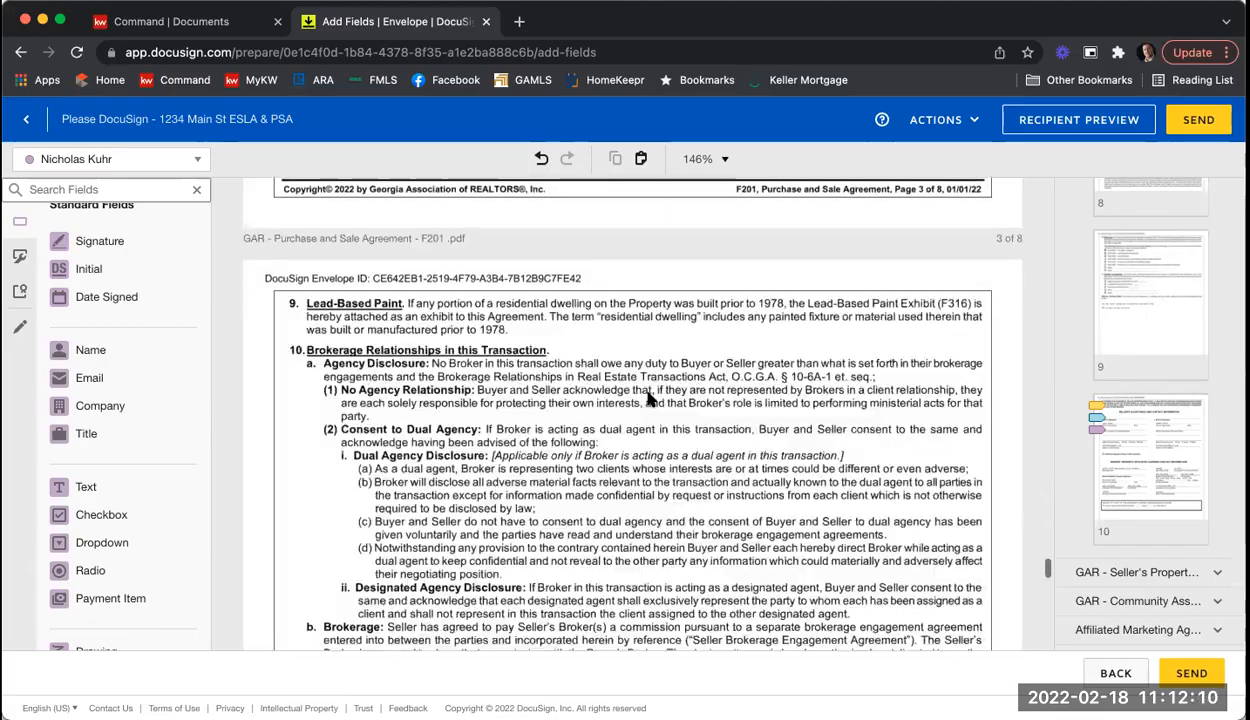
pyautogui.scroll(-12, 648, 400)
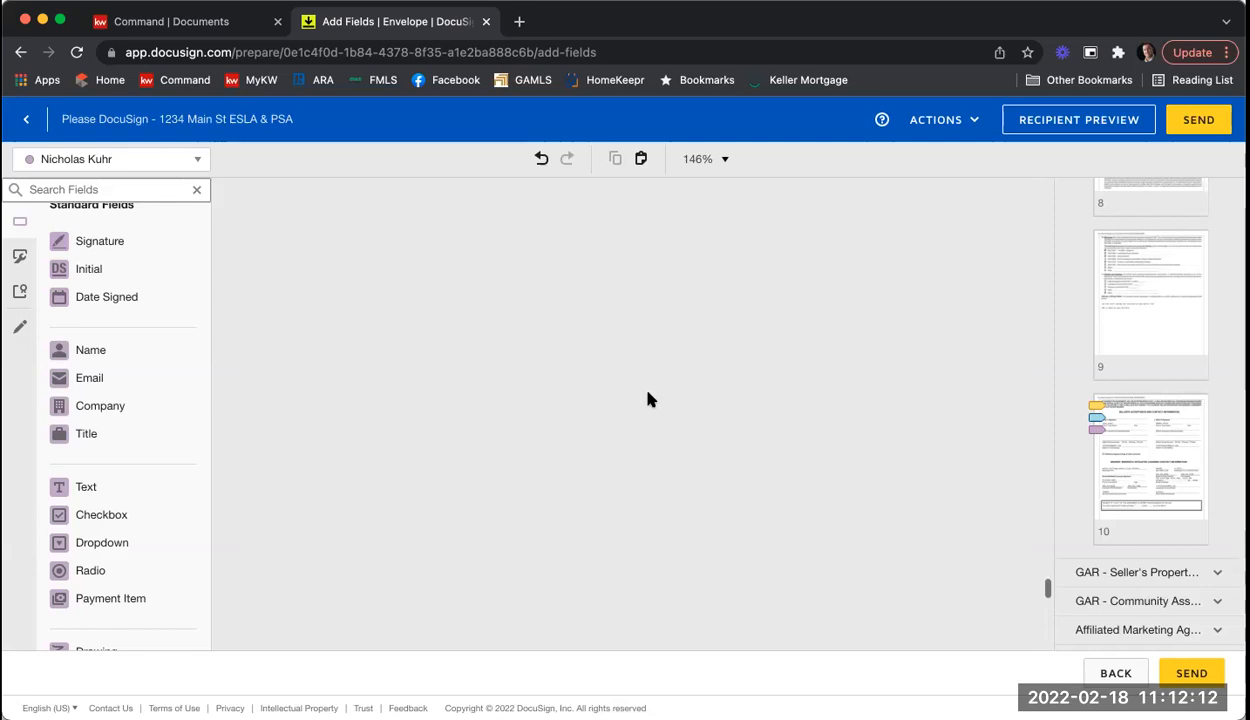
pyautogui.scroll(-15, 648, 400)
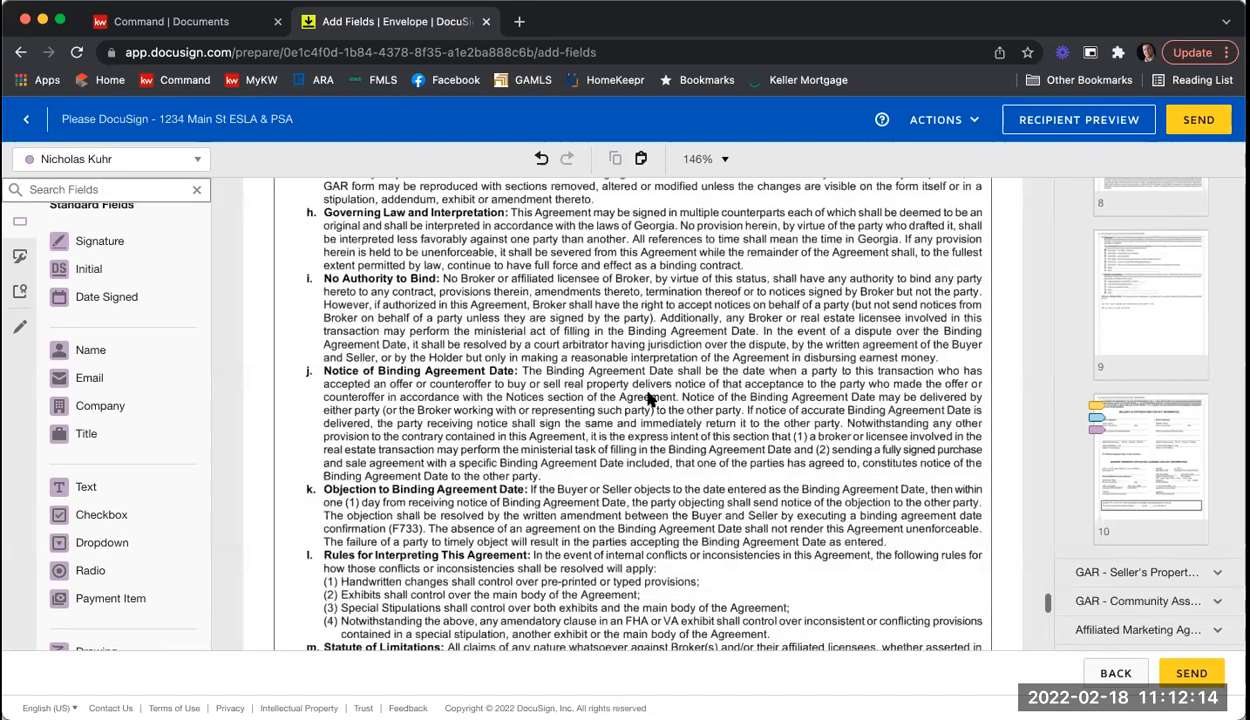
pyautogui.scroll(-8, 650, 400)
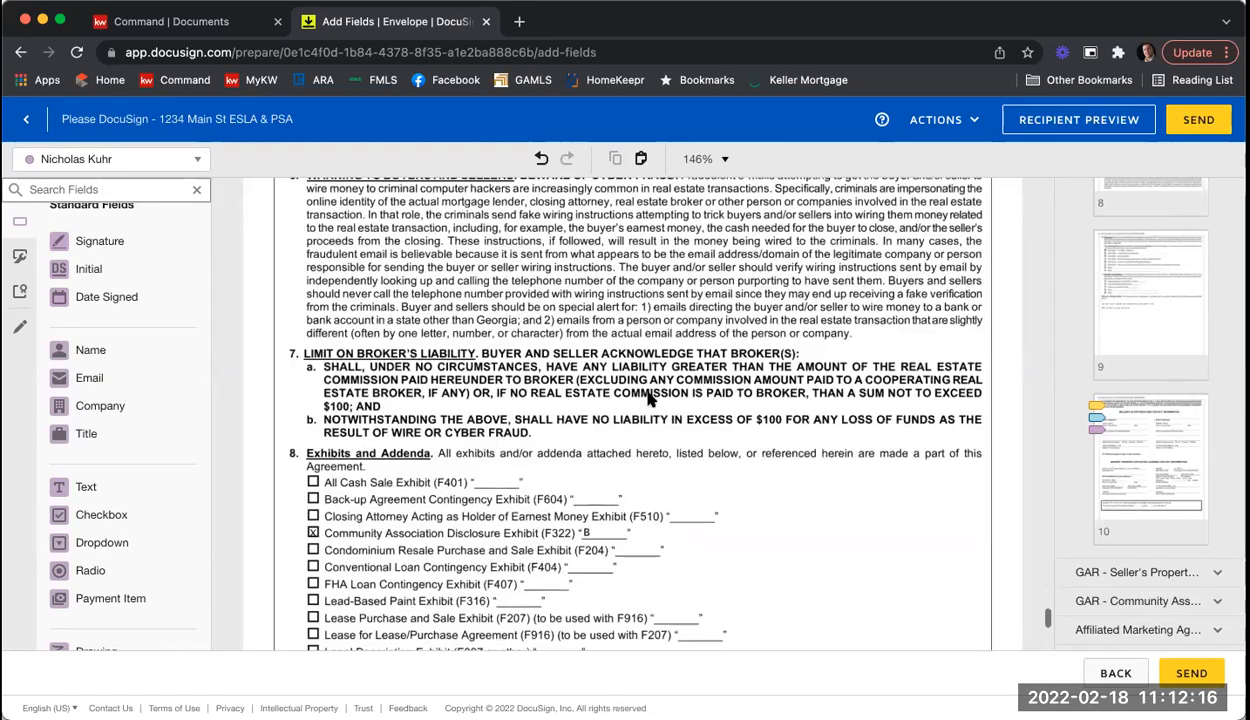
pyautogui.scroll(-2, 690, 402)
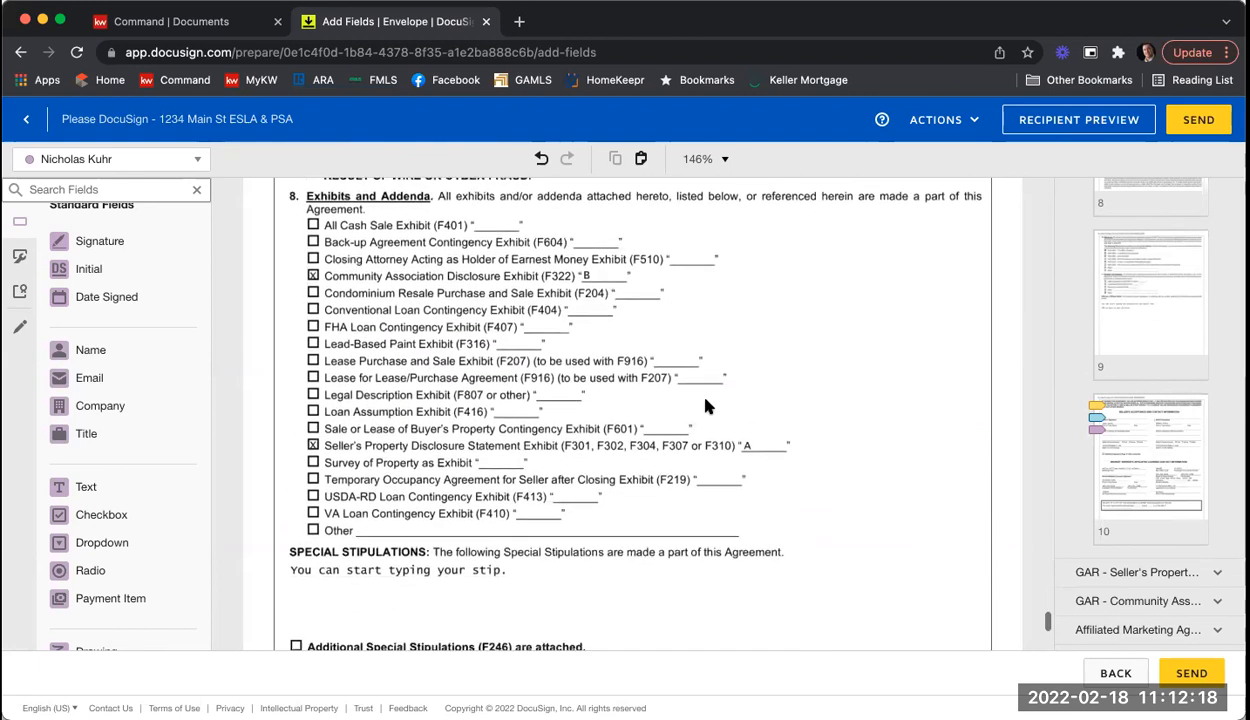
pyautogui.scroll(-10, 733, 408)
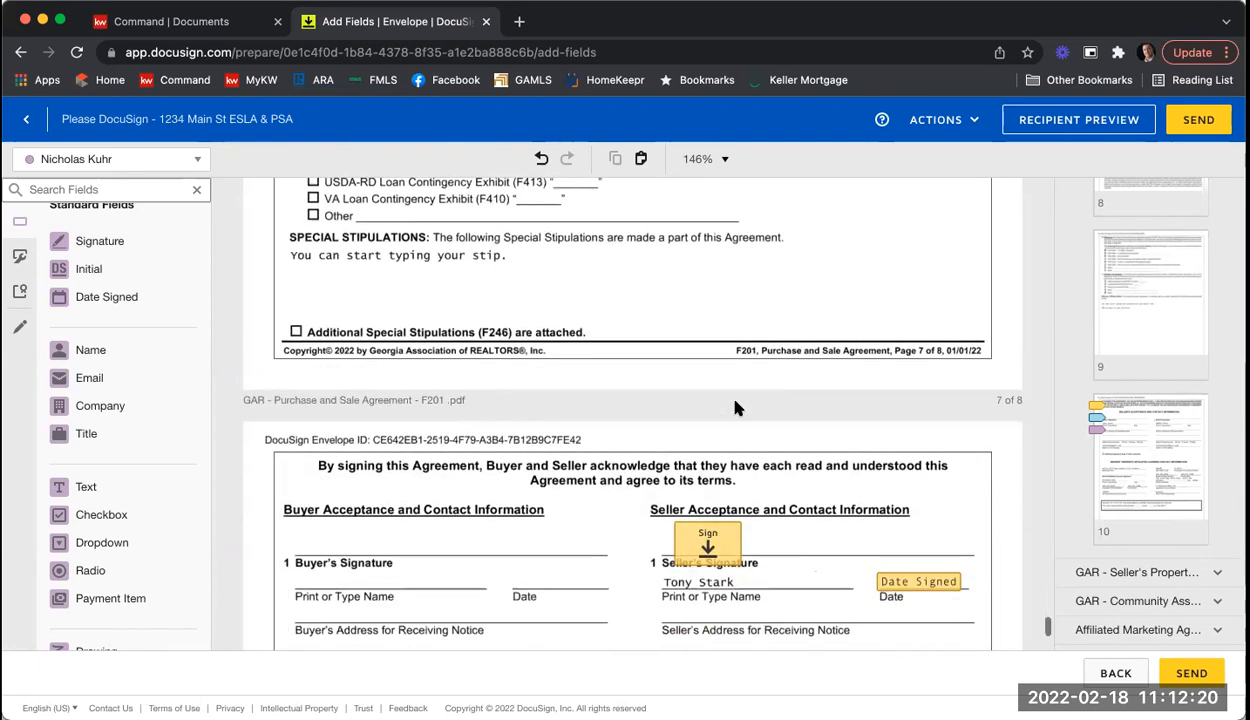
pyautogui.scroll(-3, 803, 370)
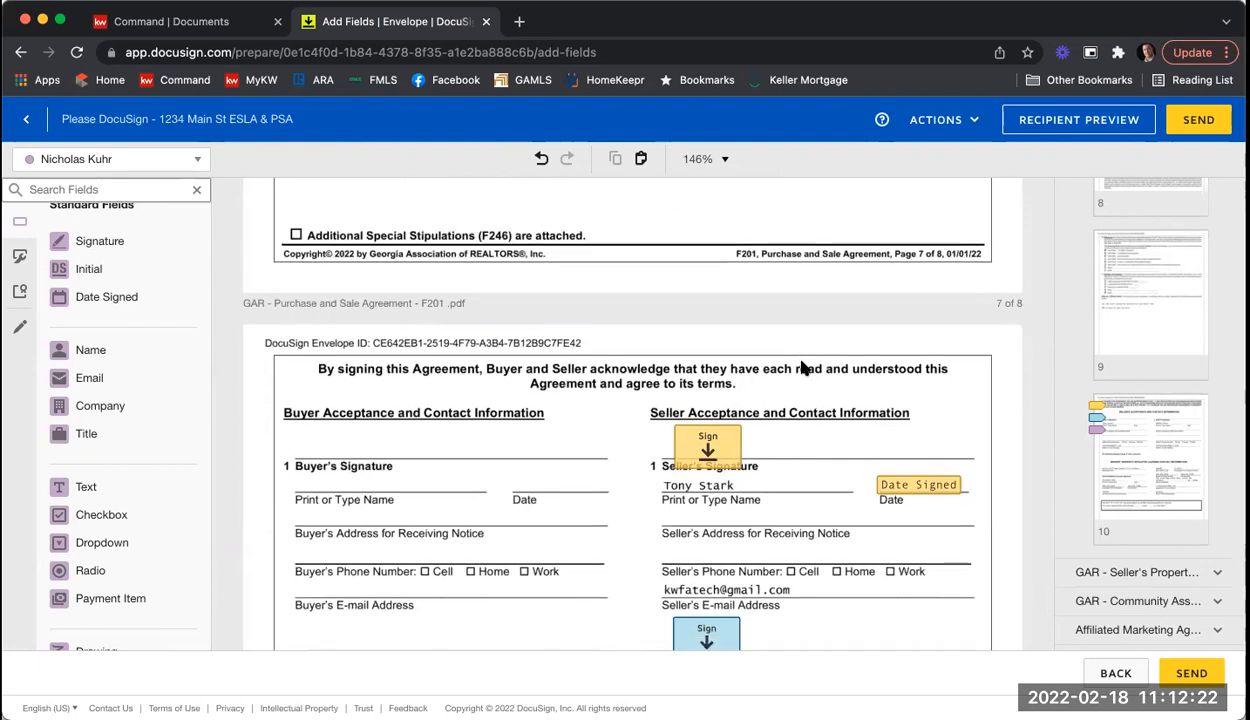
pyautogui.scroll(1, 801, 360)
pyautogui.scroll(-1, 801, 372)
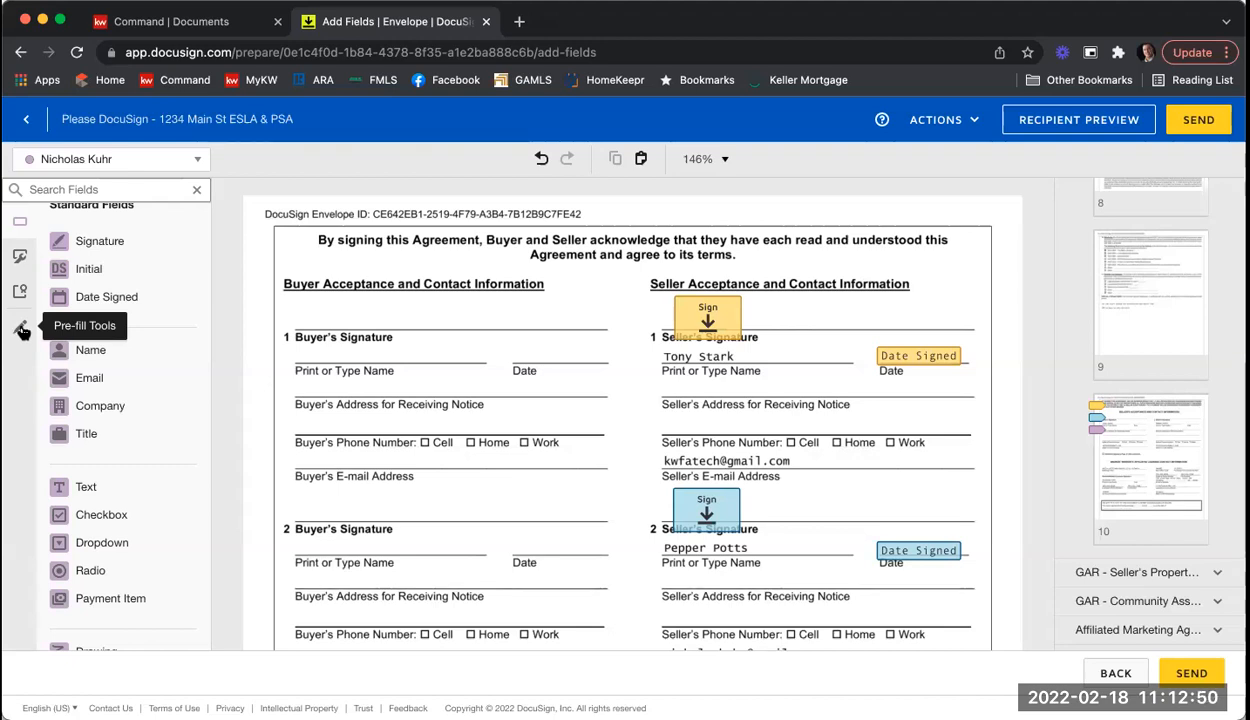
# Step: Draw a black pre-fill Line, thickness 10, across the first seller's e-mail address
pyautogui.click(20, 332)
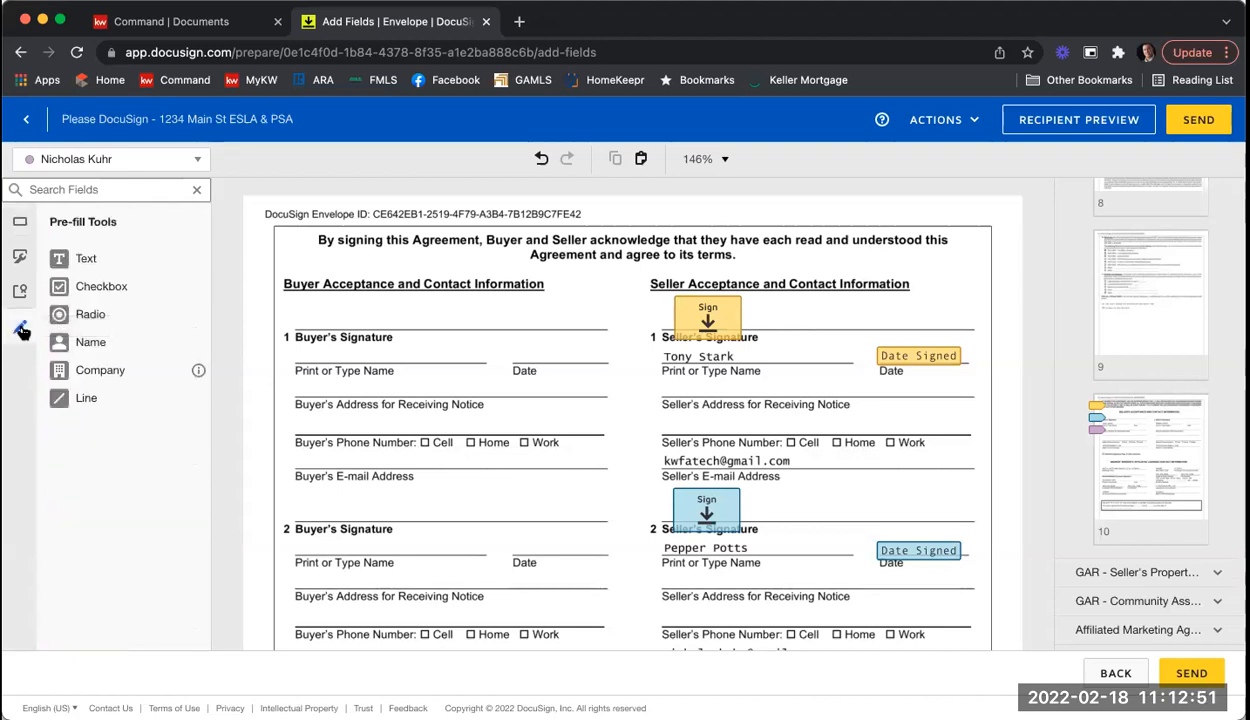
pyautogui.click(88, 399)
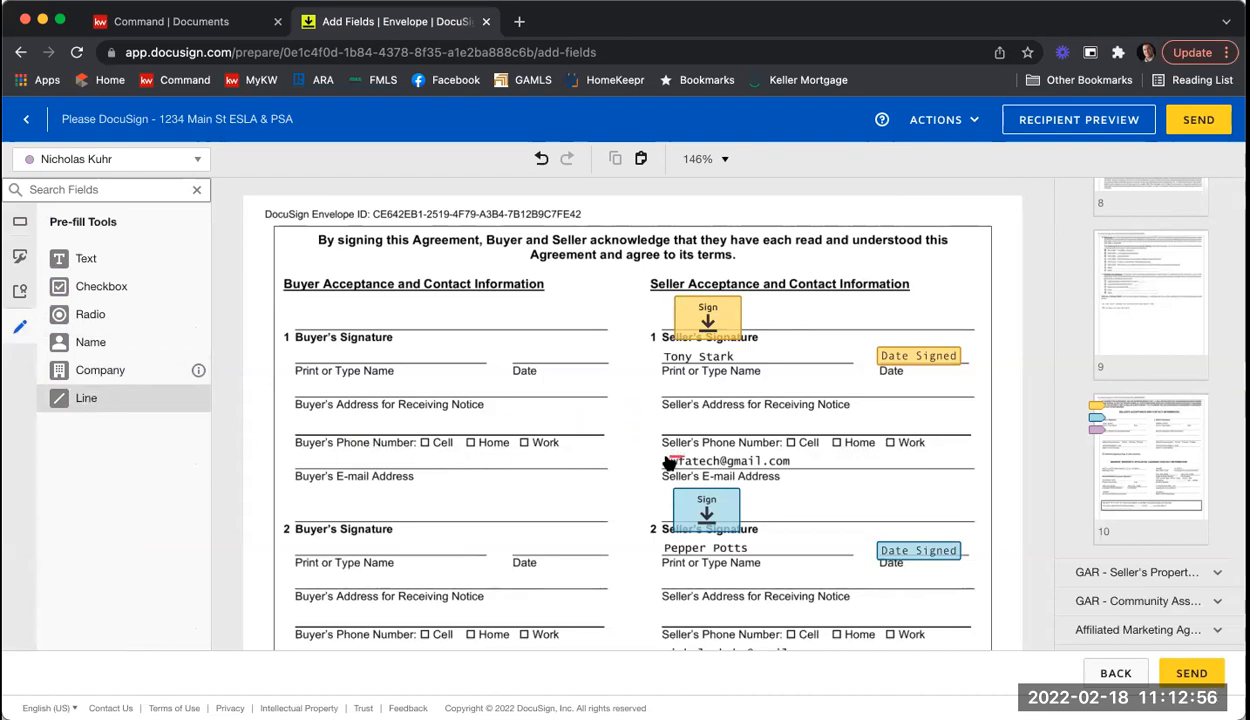
pyautogui.moveTo(664, 462); pyautogui.dragTo(829, 461)
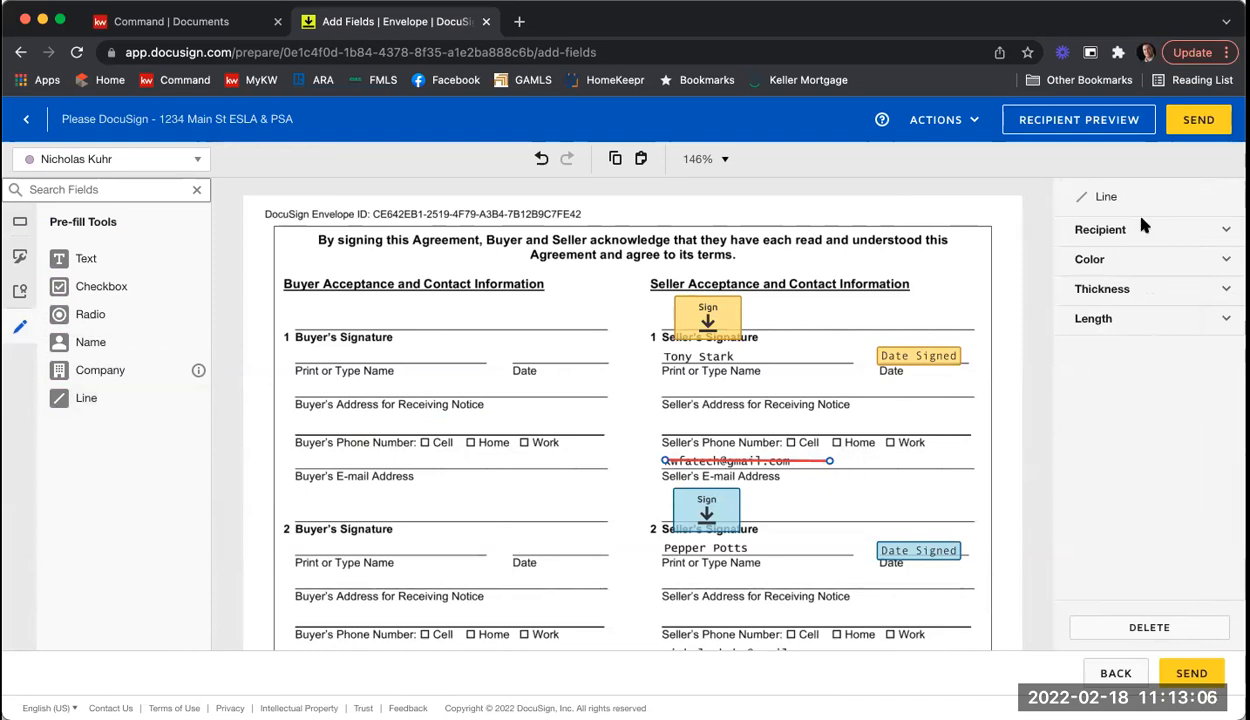
pyautogui.click(1141, 262)
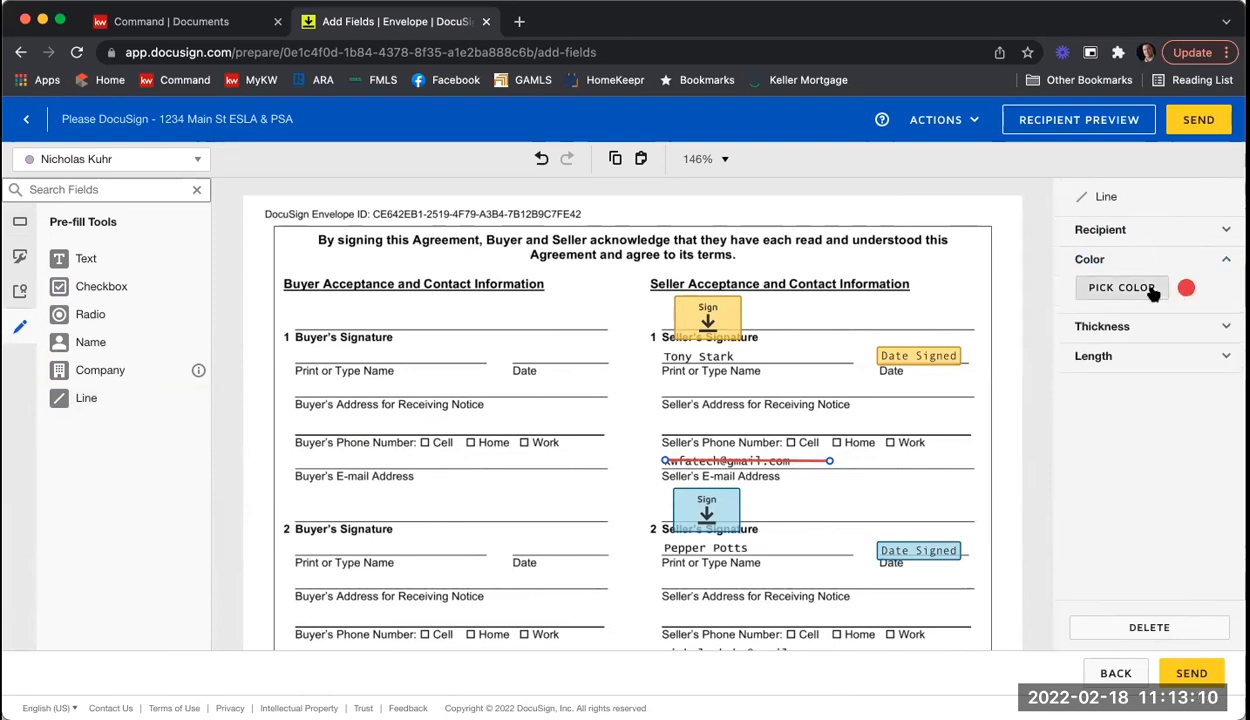
pyautogui.click(1132, 289)
pyautogui.click(1037, 396)
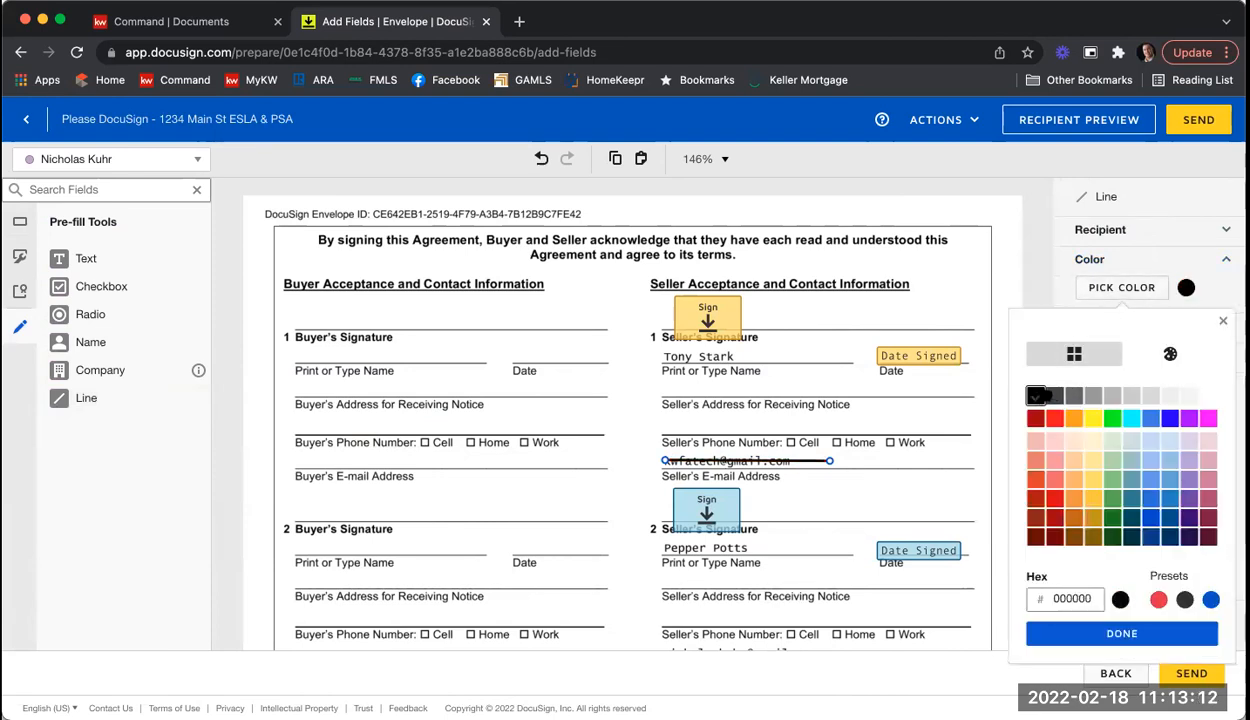
pyautogui.click(1085, 630)
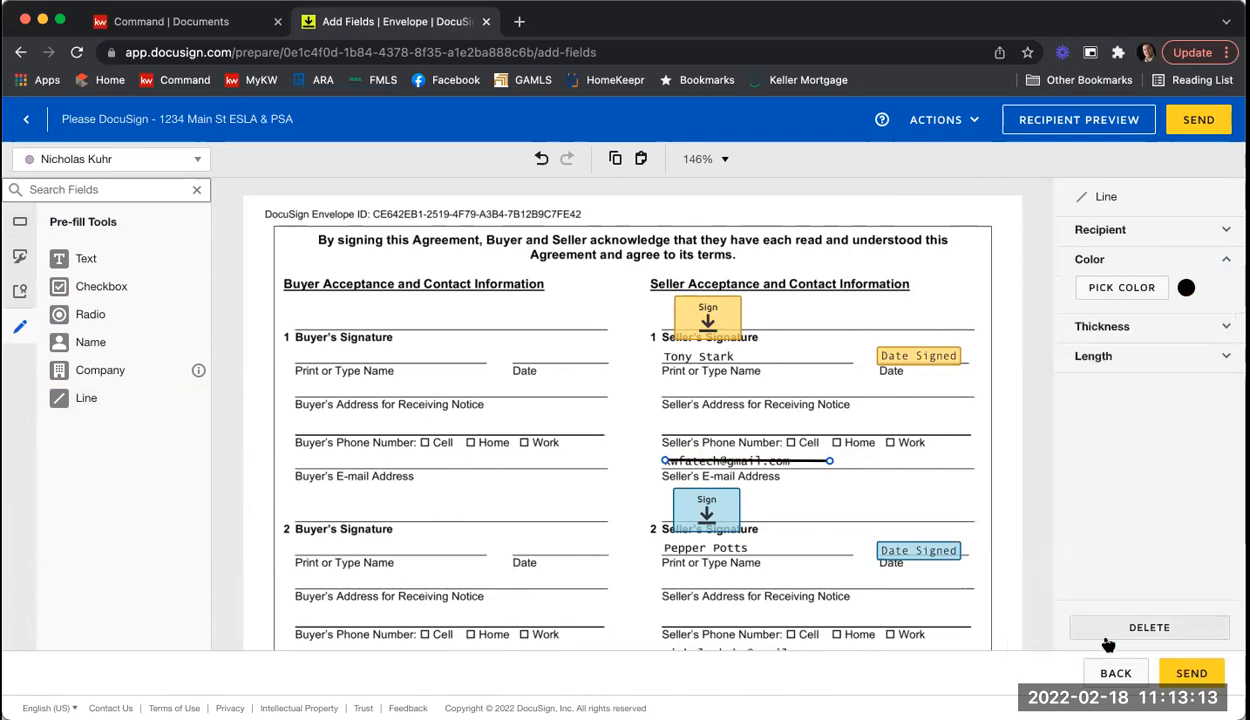
pyautogui.click(1094, 334)
pyautogui.moveTo(1144, 358); pyautogui.dragTo(1232, 355)
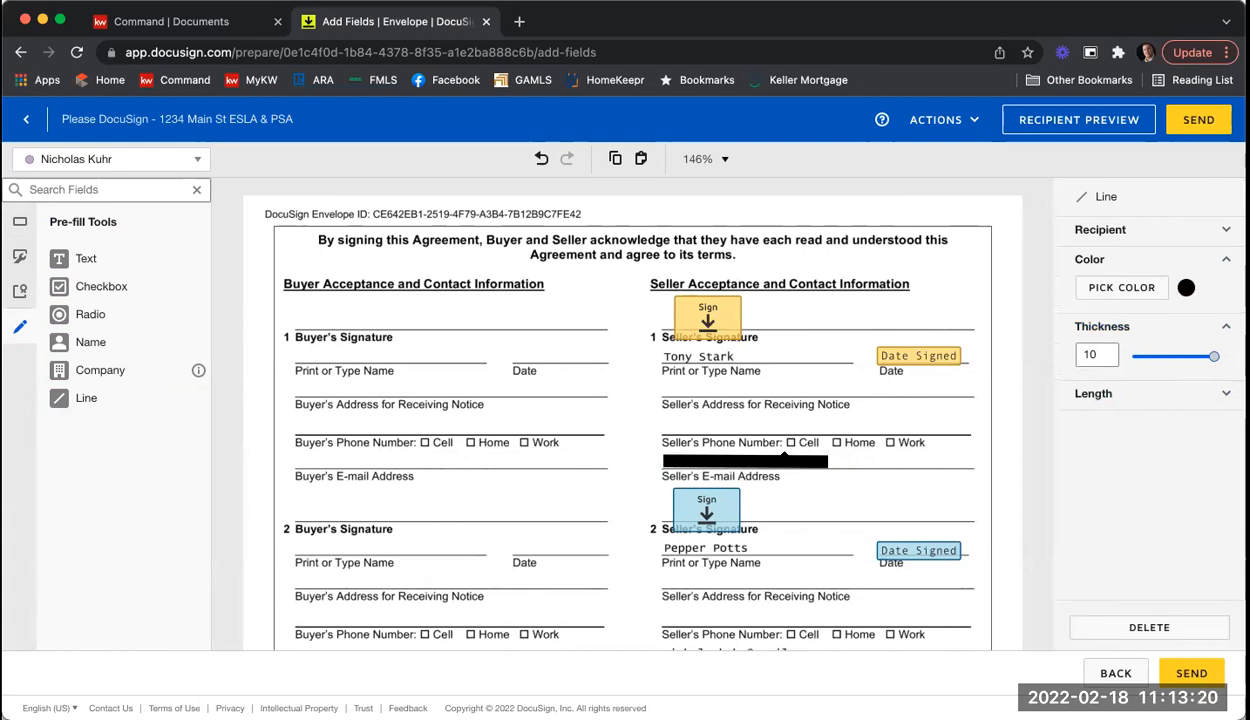
pyautogui.click(925, 470)
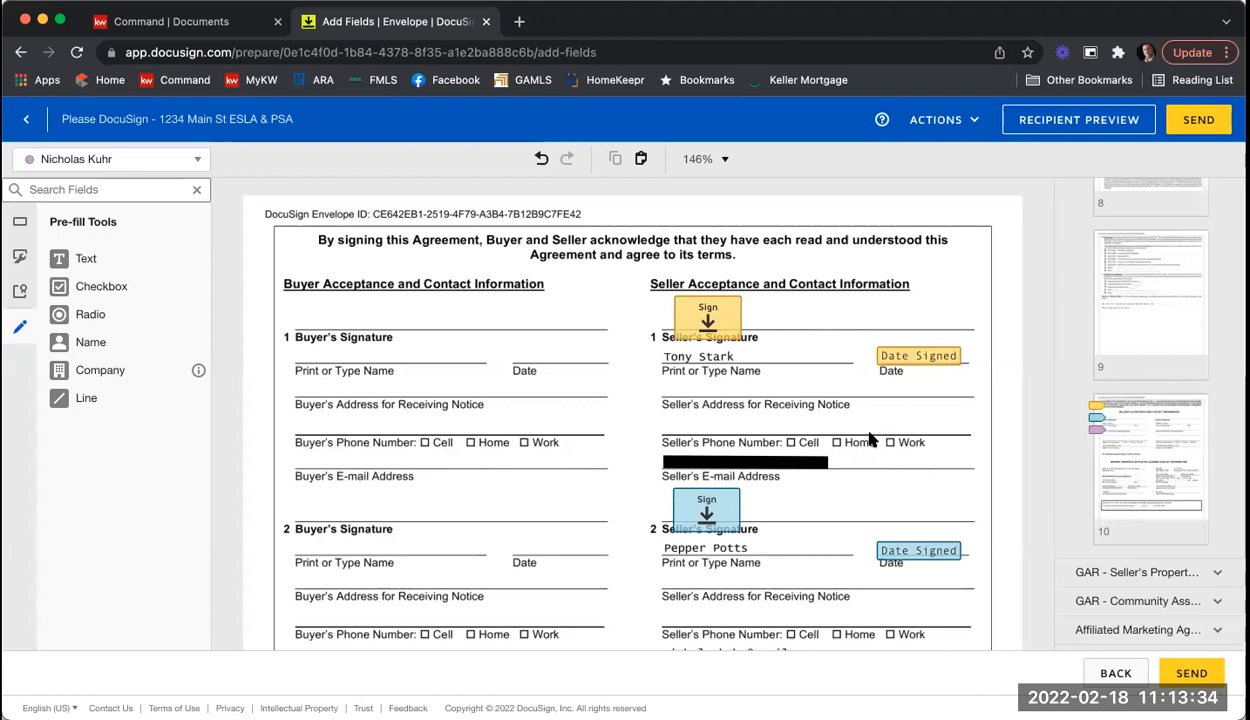
# Step: Duplicate the black line and place the copy over the second seller's e-mail address
pyautogui.scroll(-2, 619, 399)
pyautogui.scroll(-1, 619, 399)
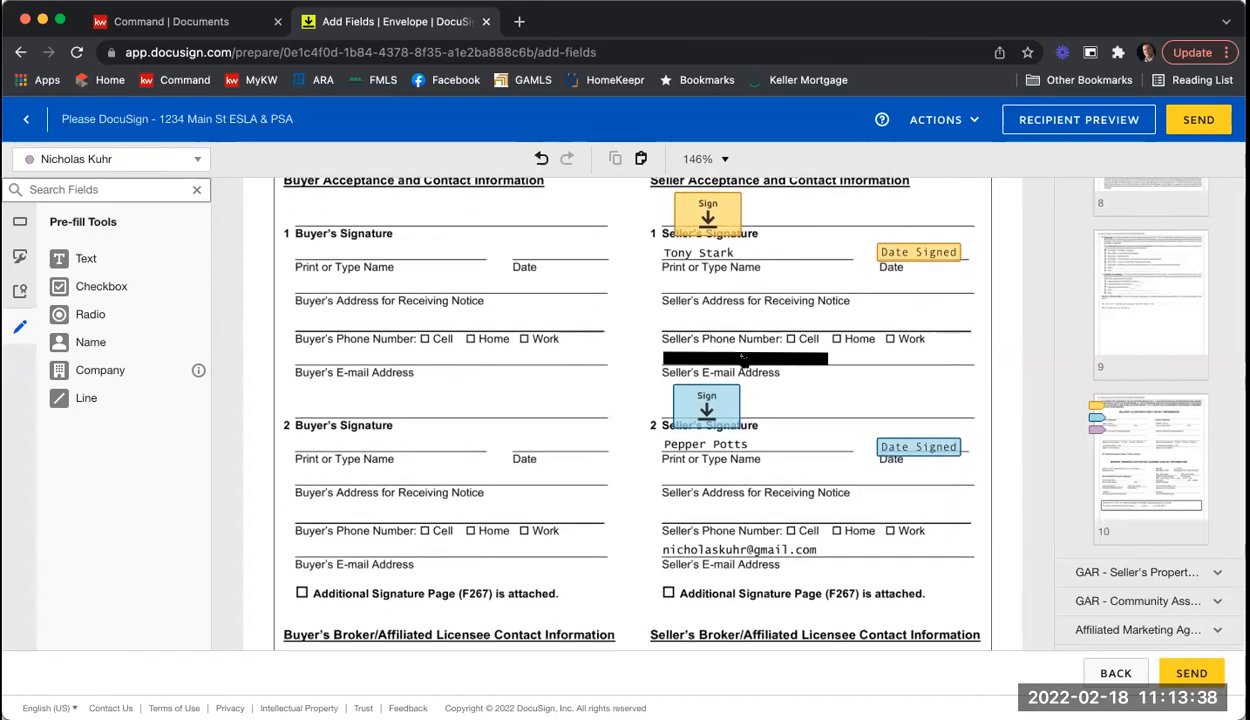
pyautogui.click(728, 359)
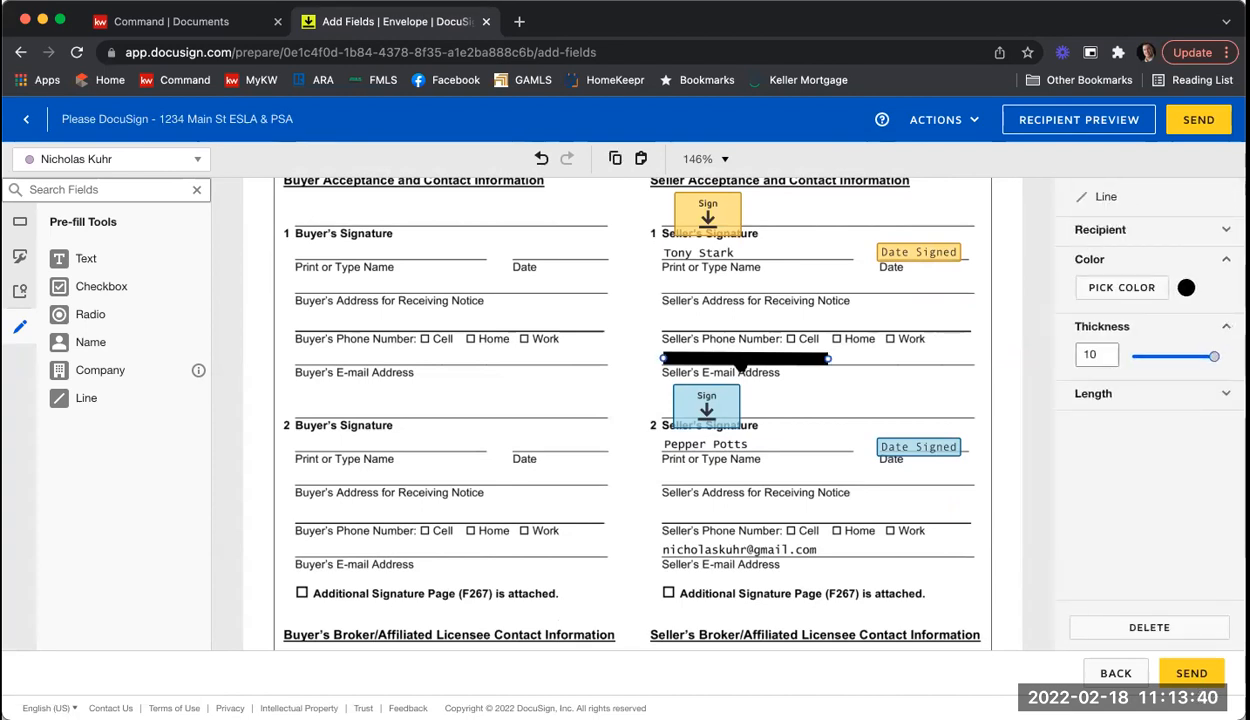
pyautogui.scroll(-1, 712, 360)
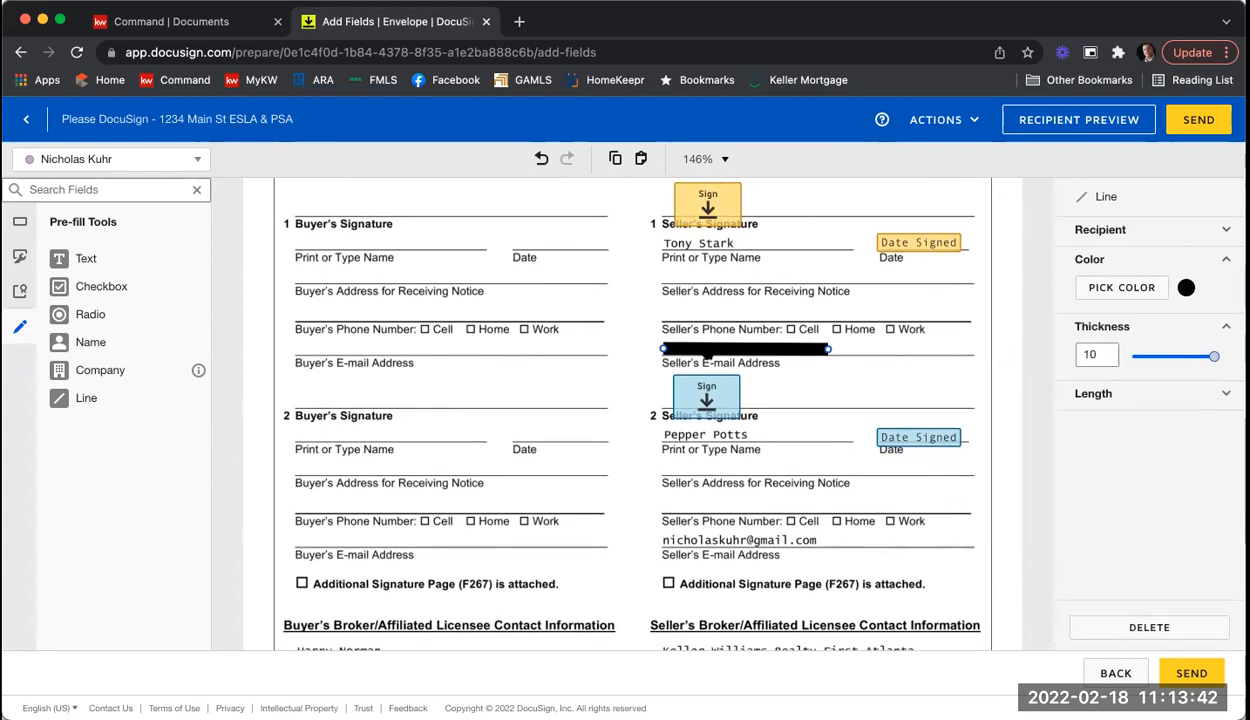
pyautogui.click(829, 375)
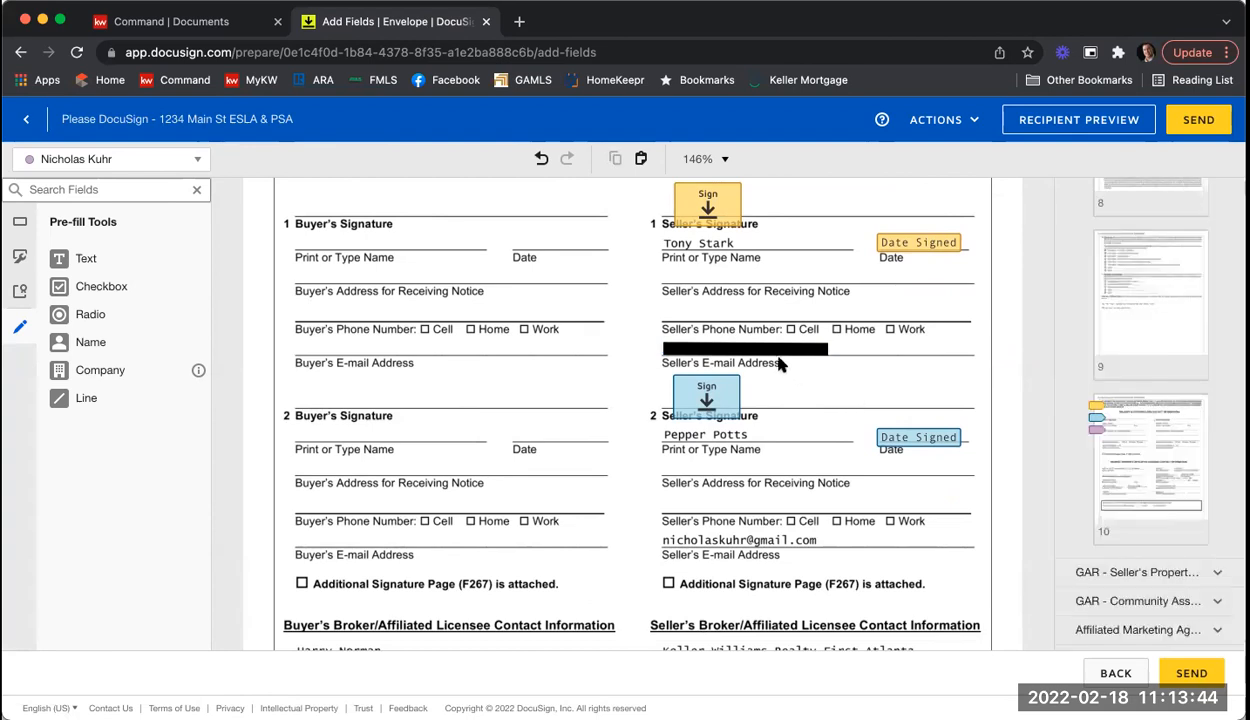
pyautogui.click(769, 357)
pyautogui.click(769, 363)
pyautogui.click(765, 350)
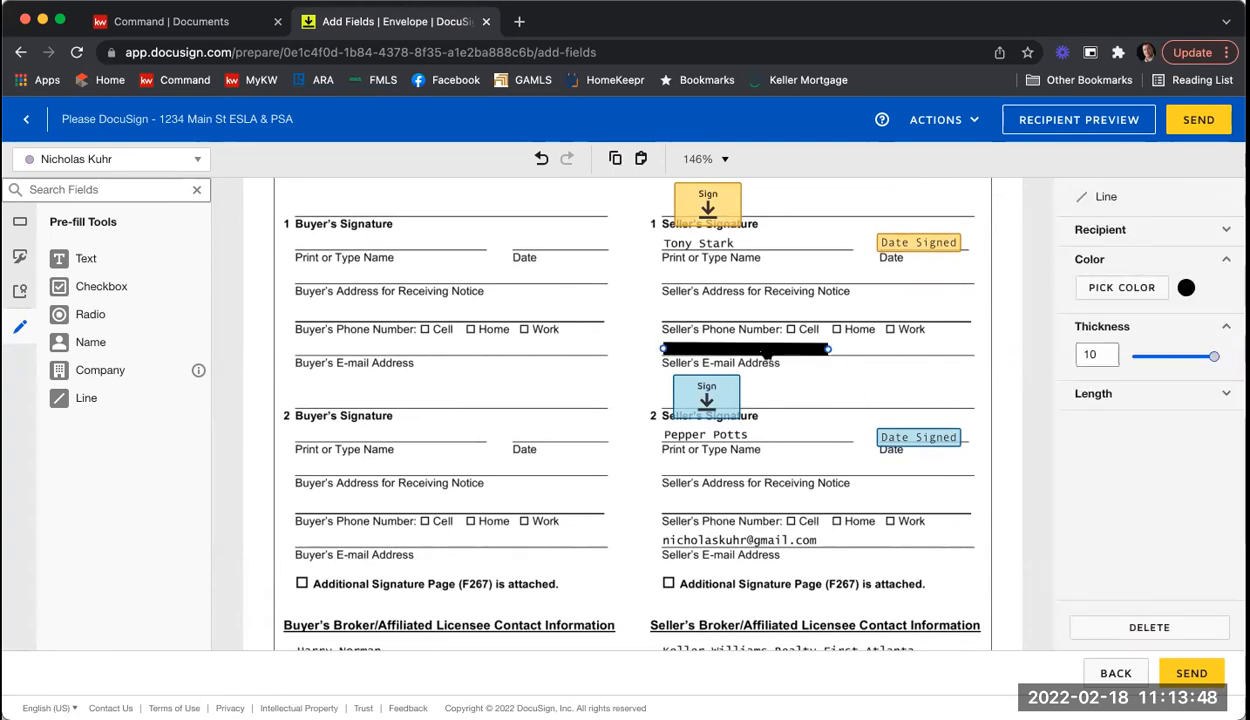
pyautogui.hotkey('ctrl', 'c')
pyautogui.hotkey('ctrl', 'v')
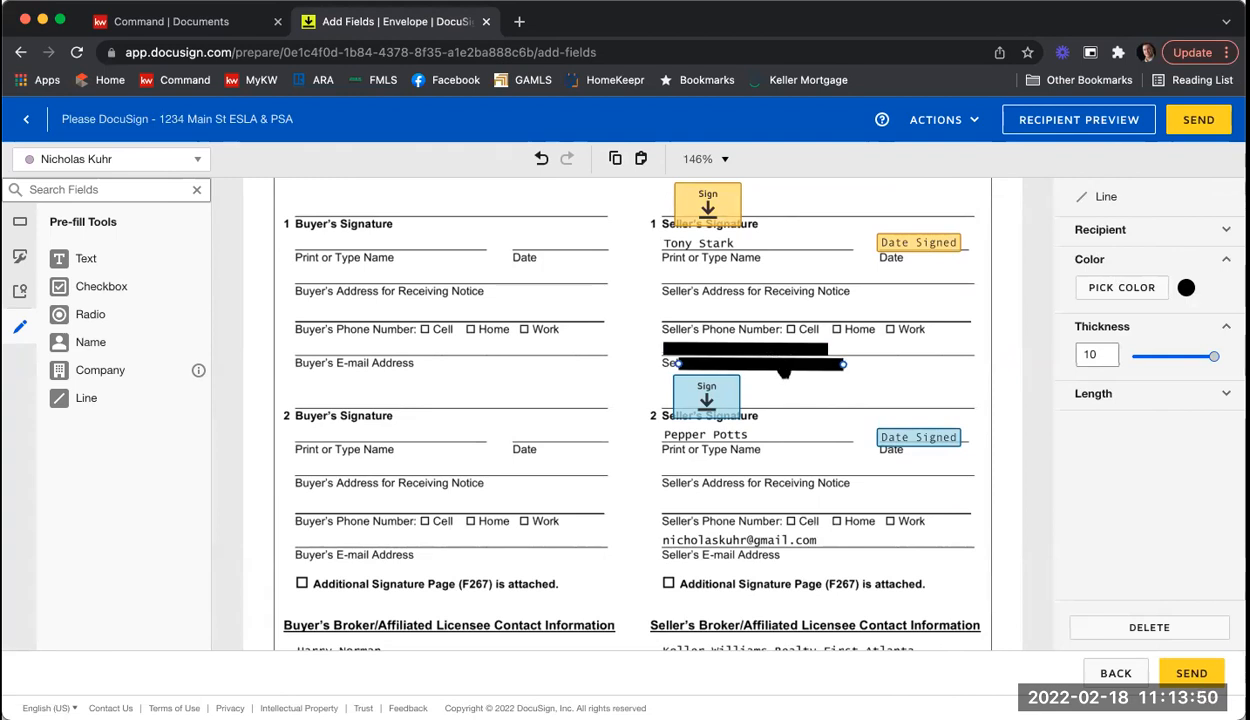
pyautogui.moveTo(784, 371); pyautogui.dragTo(764, 545)
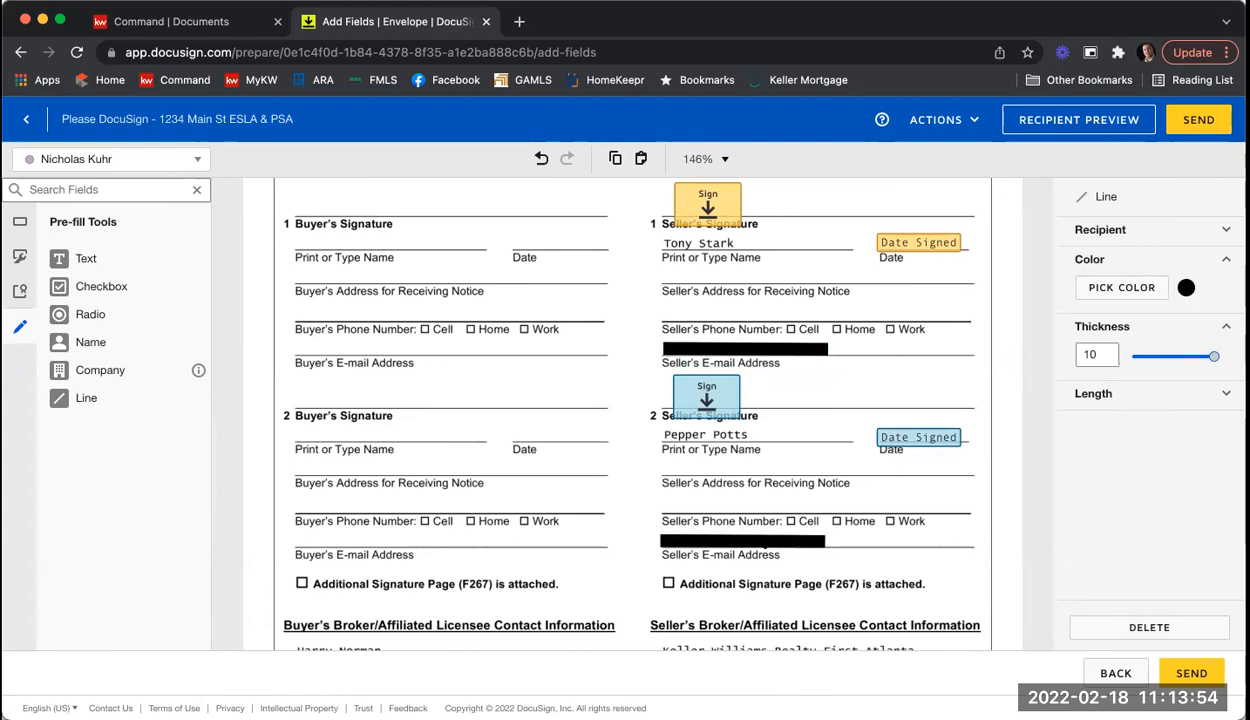
pyautogui.click(829, 513)
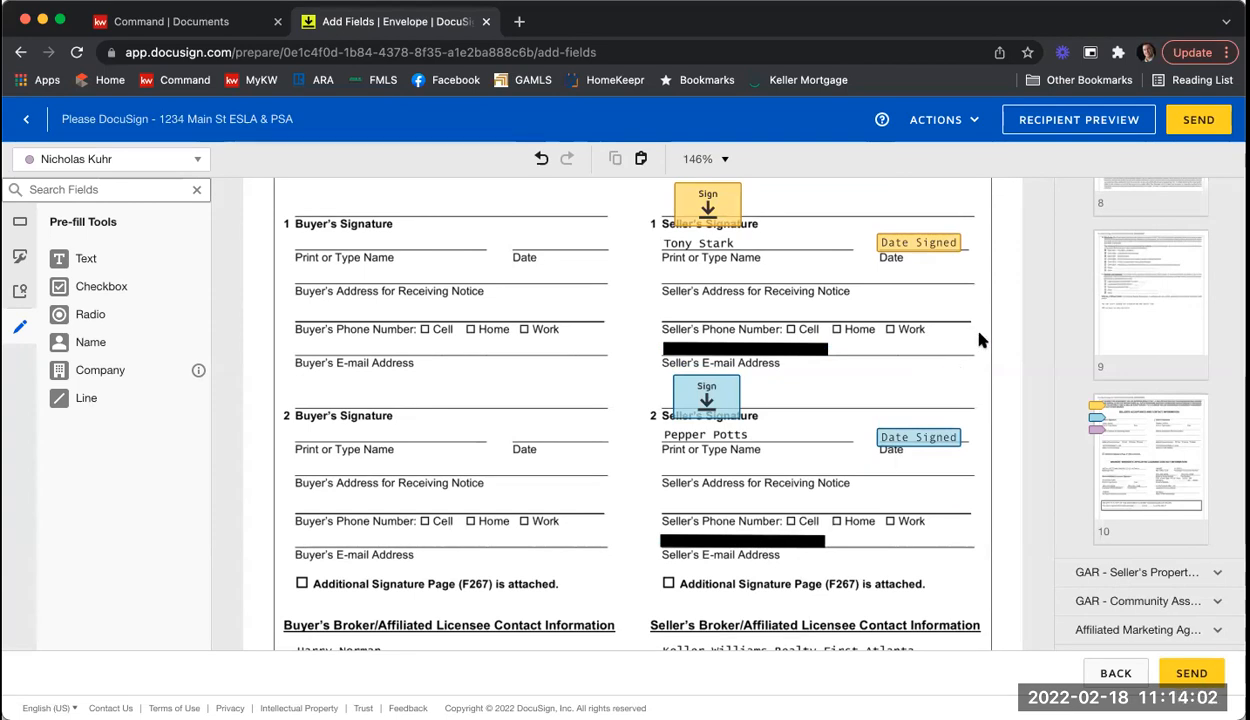
pyautogui.scroll(-3, 977, 336)
pyautogui.scroll(-2, 983, 338)
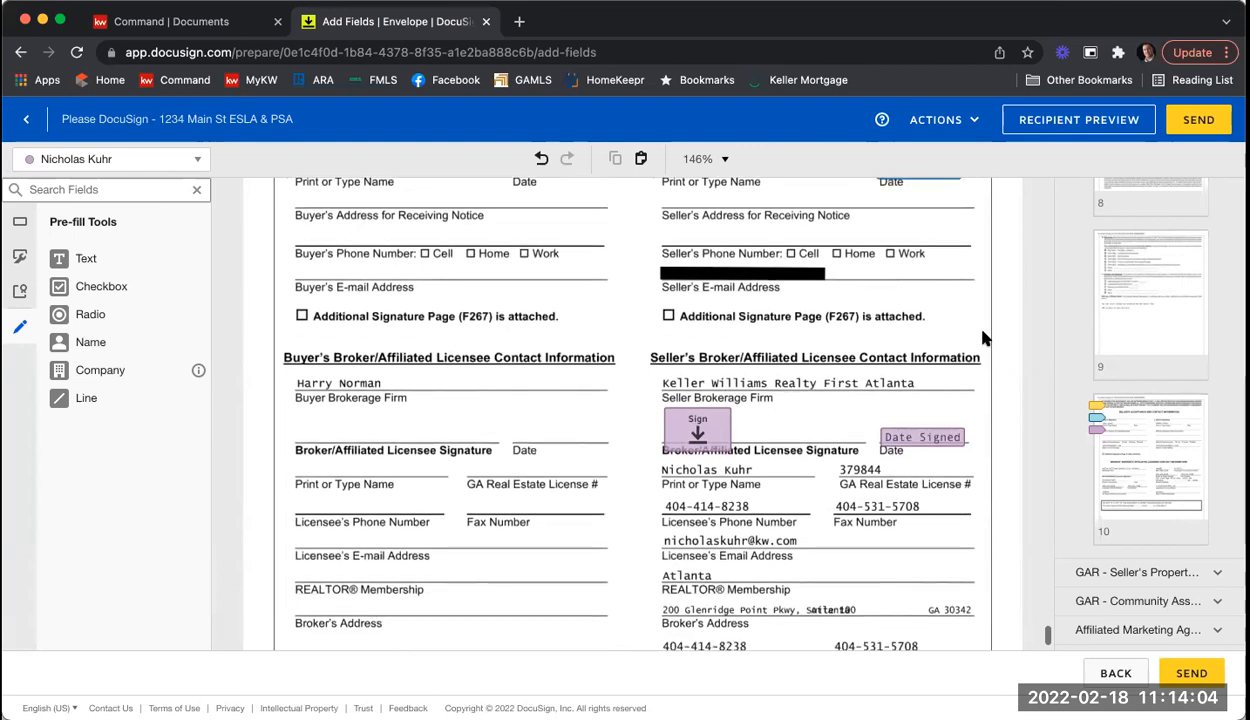
pyautogui.scroll(-2, 985, 339)
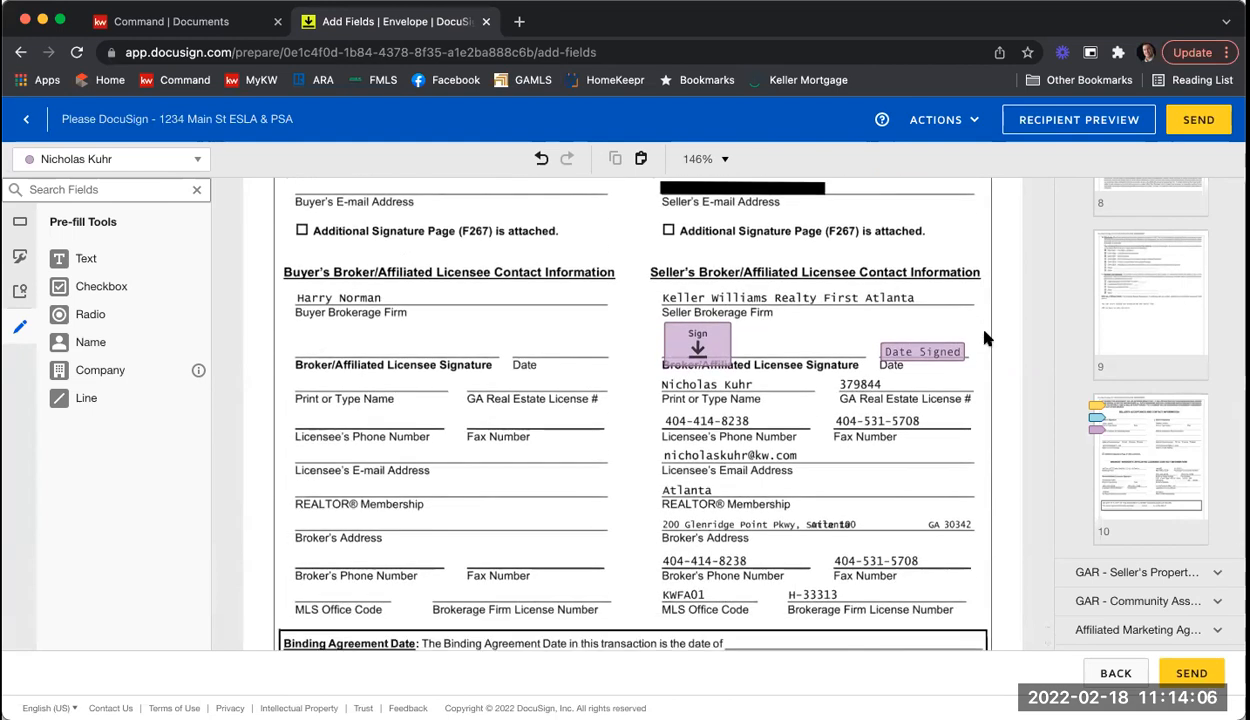
pyautogui.scroll(-2, 872, 331)
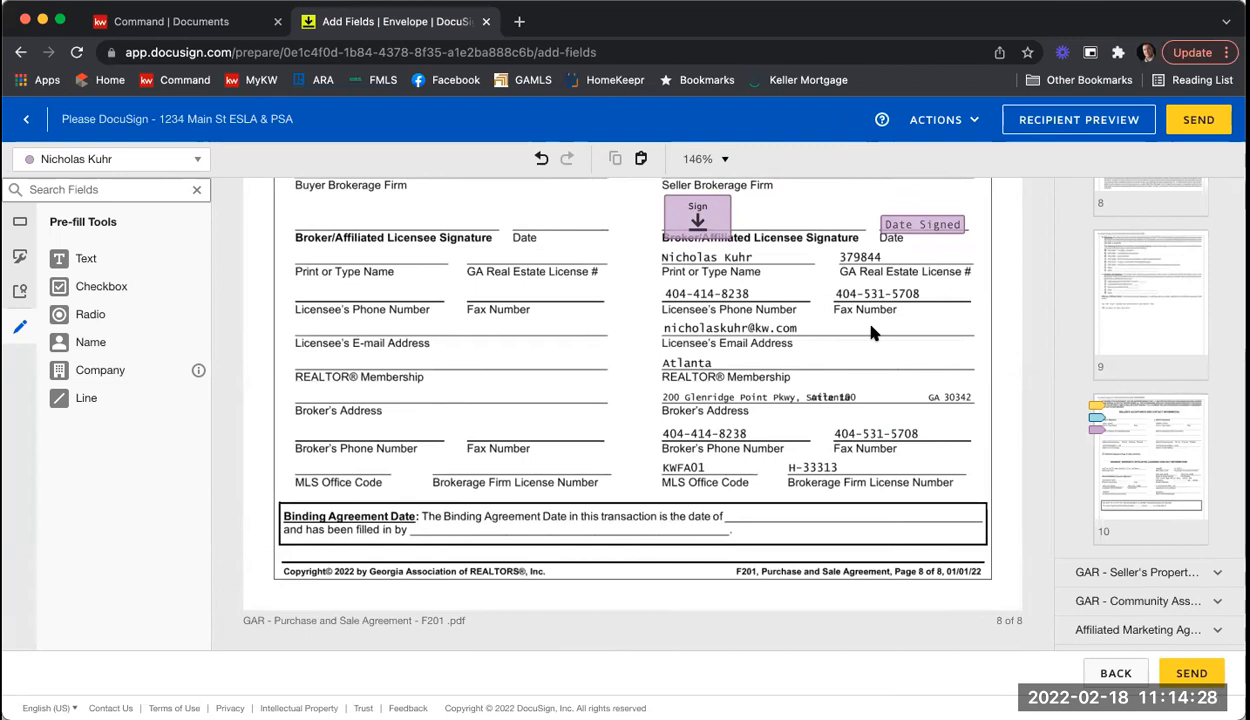
pyautogui.scroll(5, 870, 333)
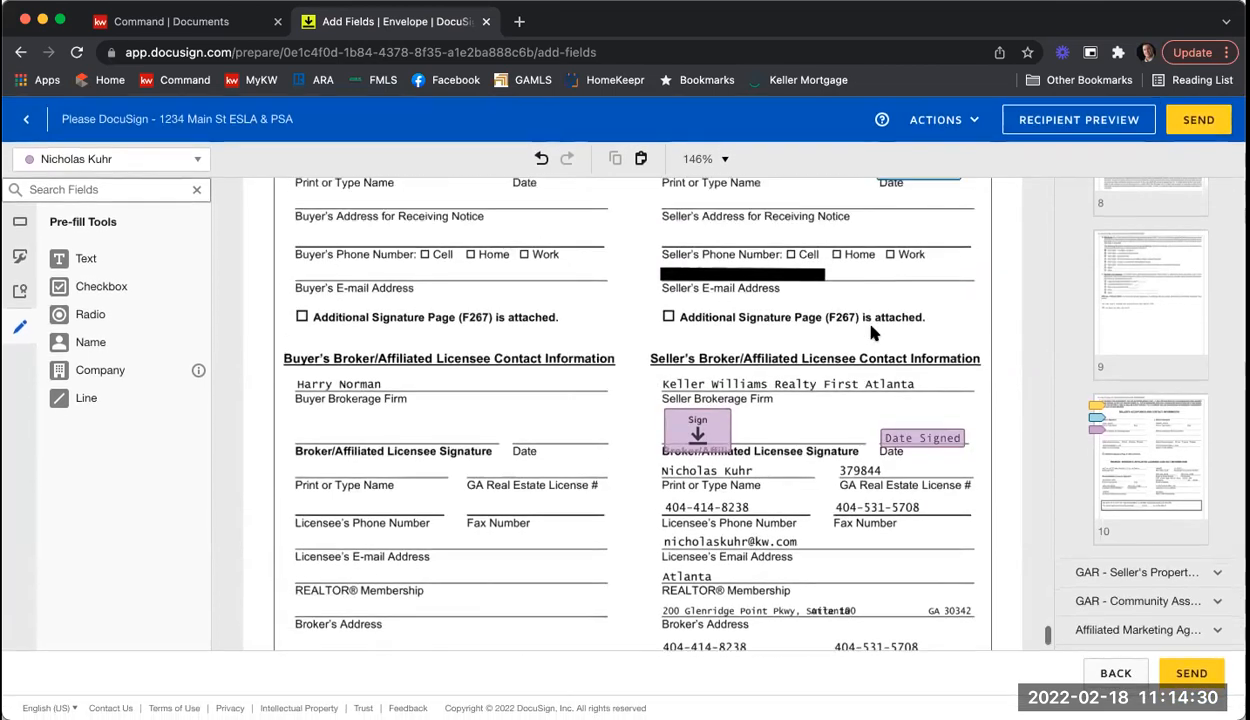
pyautogui.scroll(1, 975, 366)
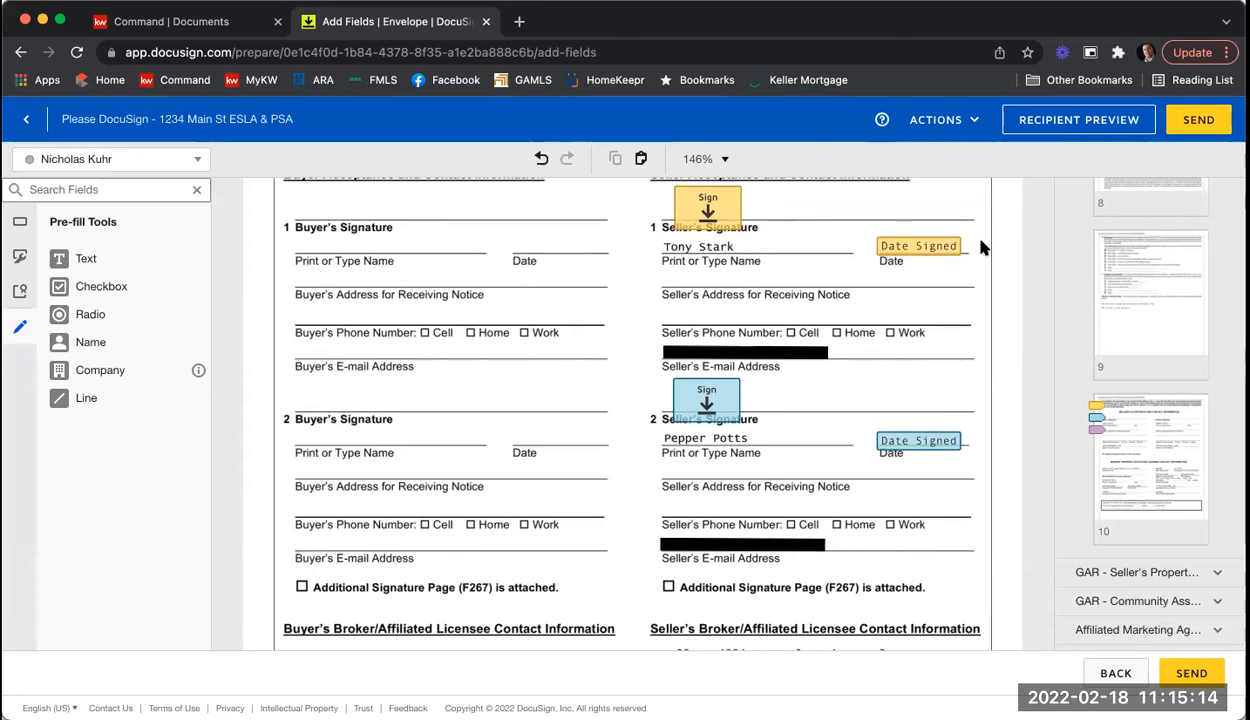
# Step: Preview the envelope as the first seller in the tablet layout
pyautogui.click(1039, 127)
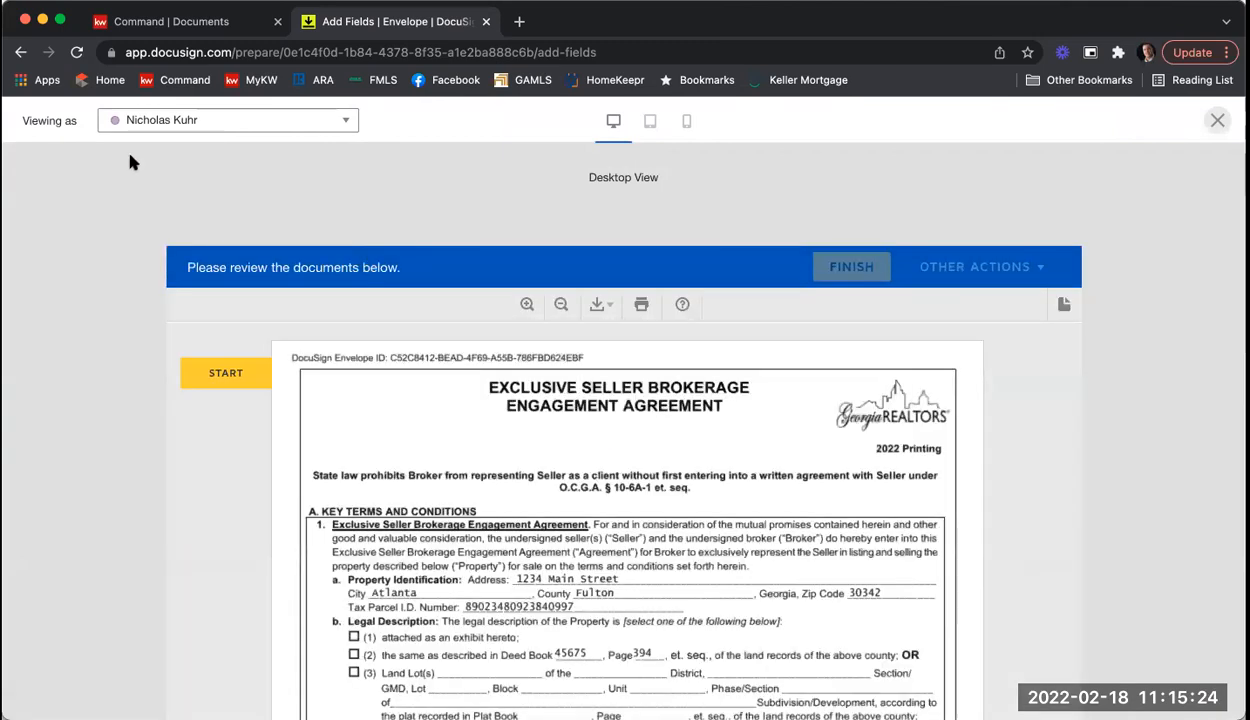
pyautogui.click(182, 128)
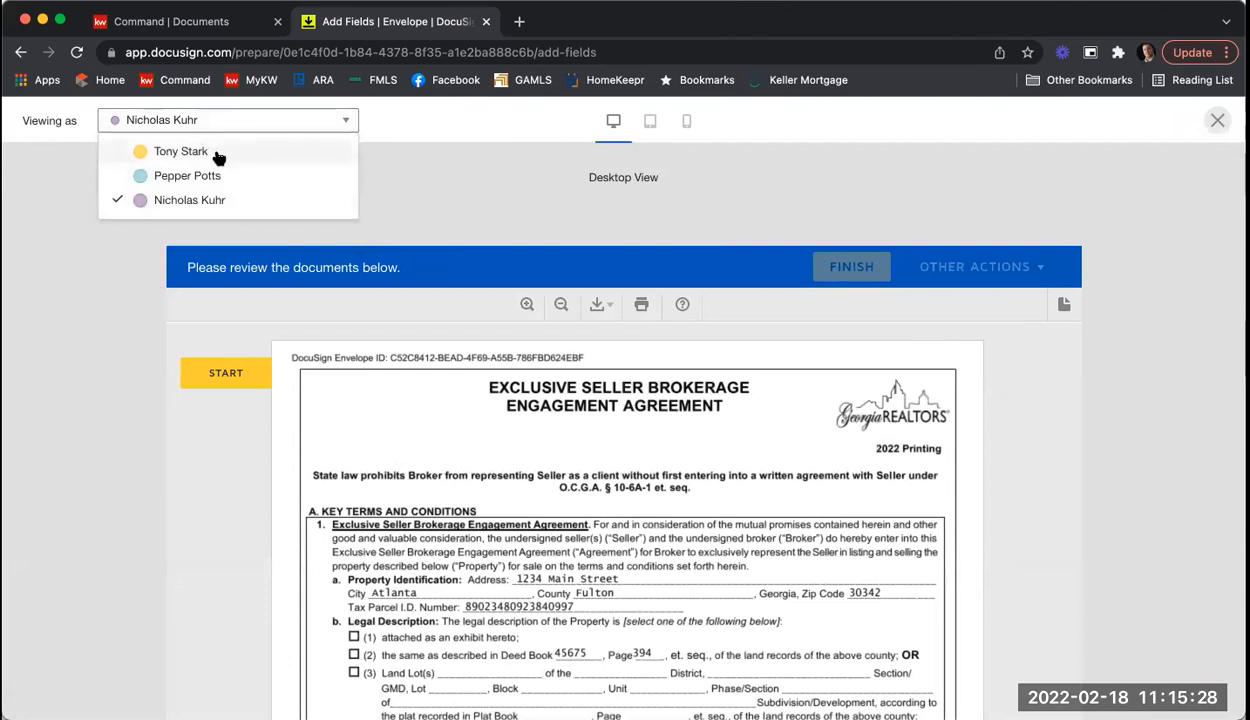
pyautogui.click(218, 155)
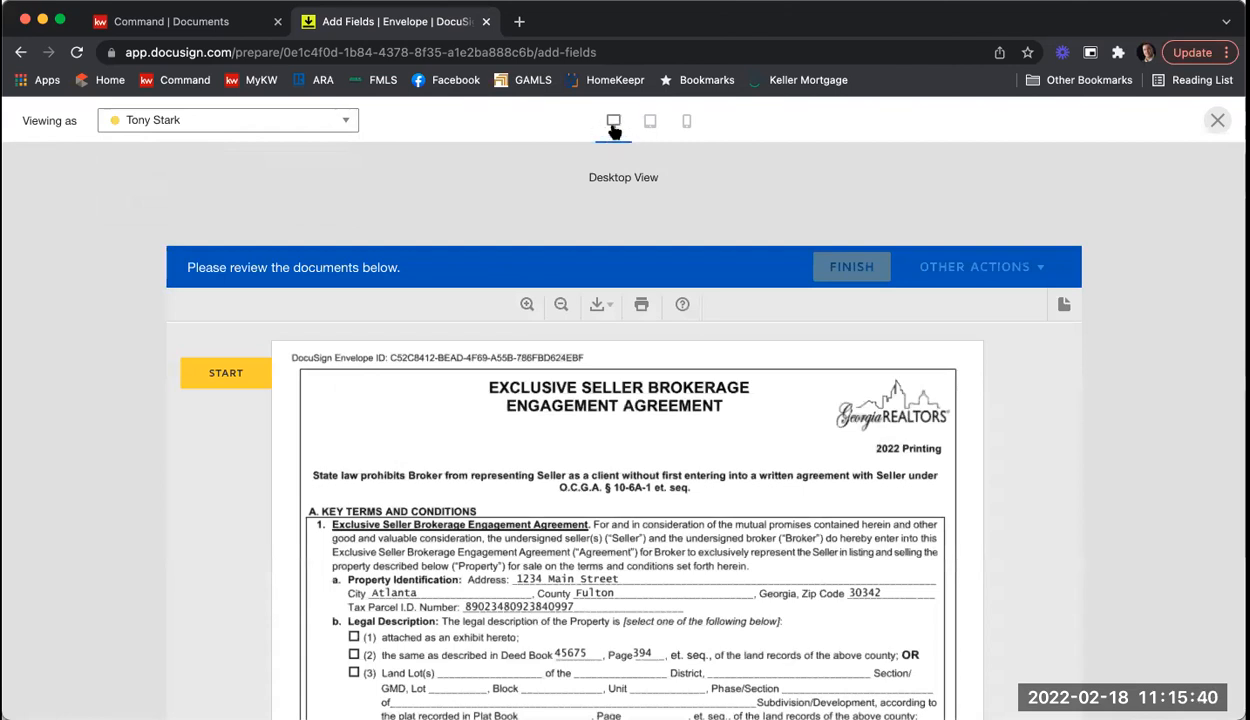
pyautogui.click(652, 124)
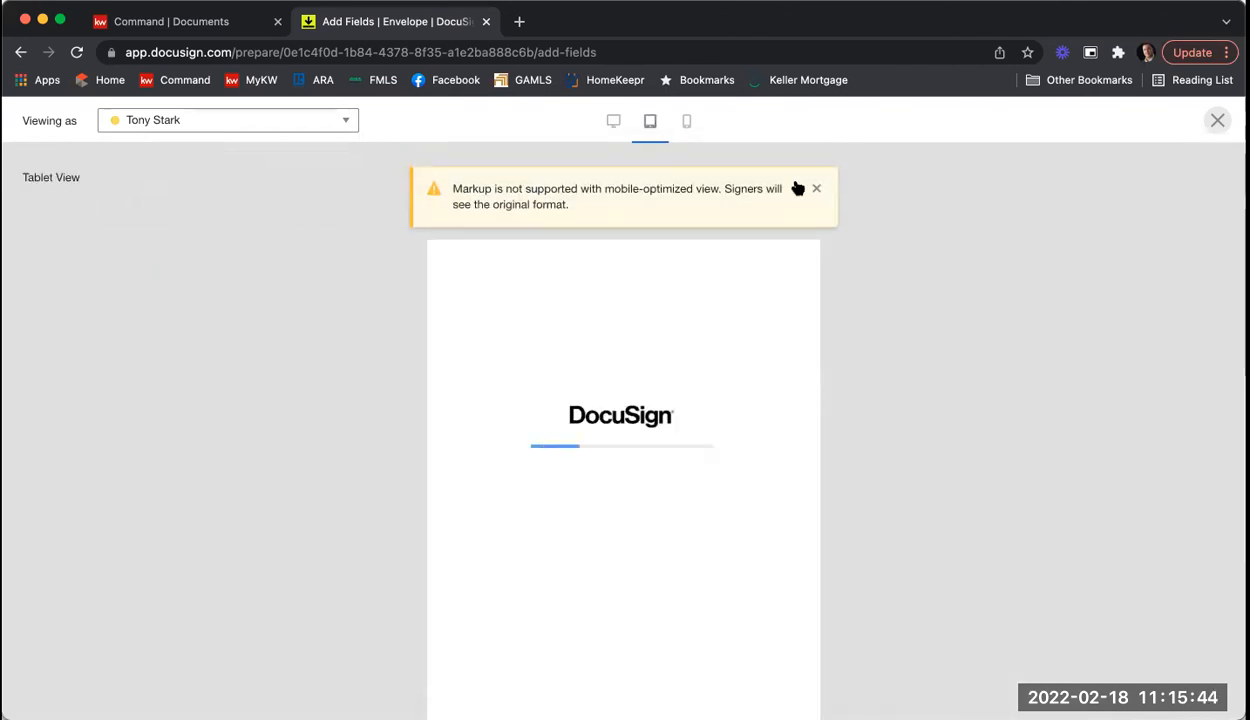
# Step: Dismiss the markup warning and switch the signer preview to the mobile layout
pyautogui.click(816, 188)
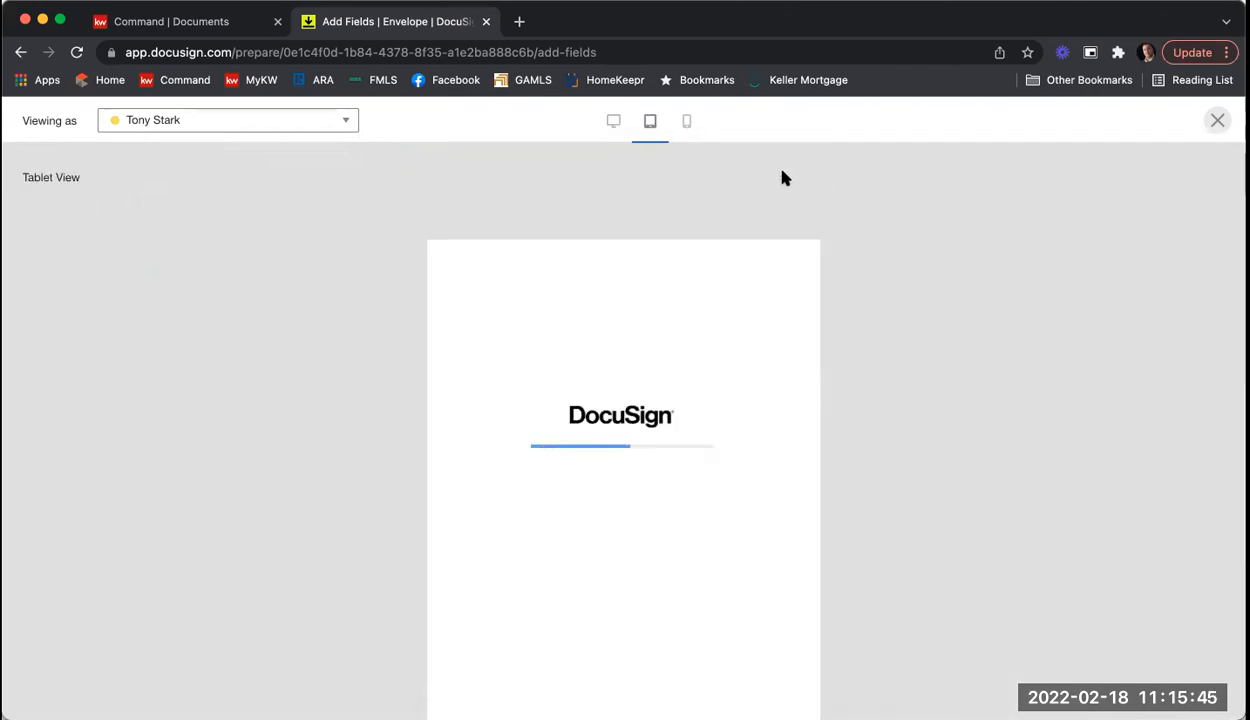
pyautogui.click(688, 123)
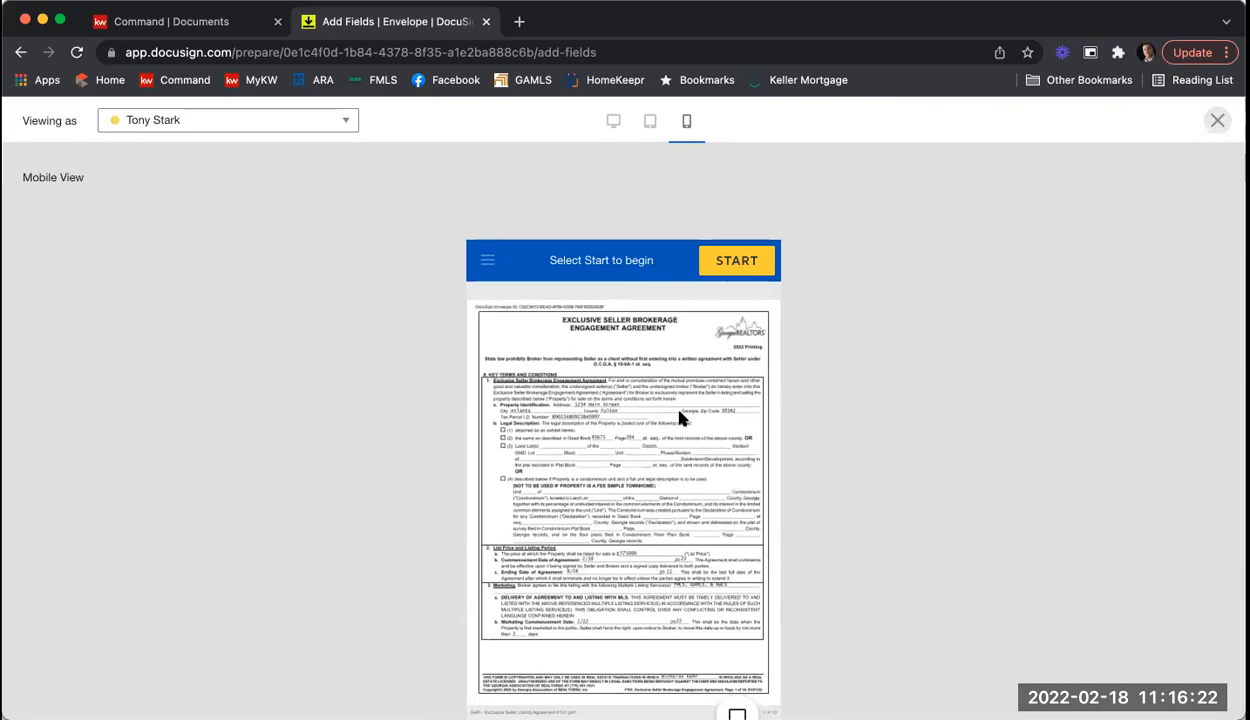
pyautogui.scroll(-1, 700, 405)
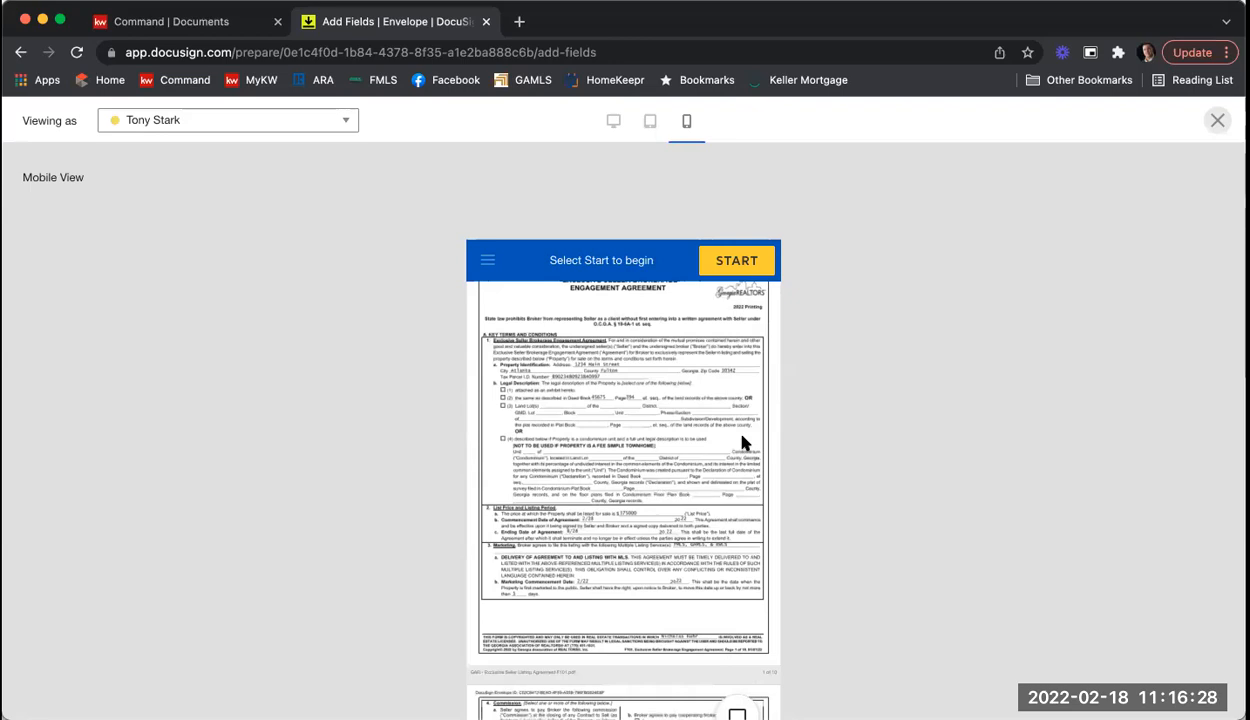
# Step: Step through the first seller's fields with START and NEXT, then close the preview
pyautogui.click(717, 263)
pyautogui.click(509, 388)
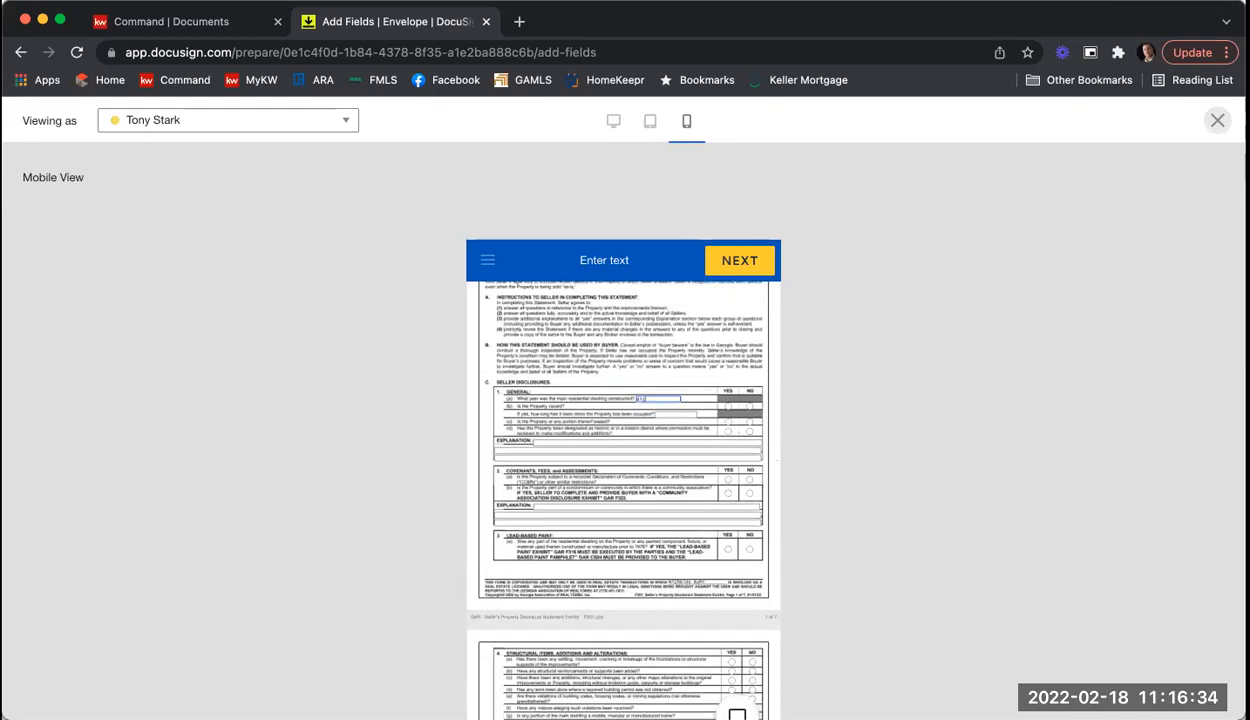
pyautogui.click(722, 280)
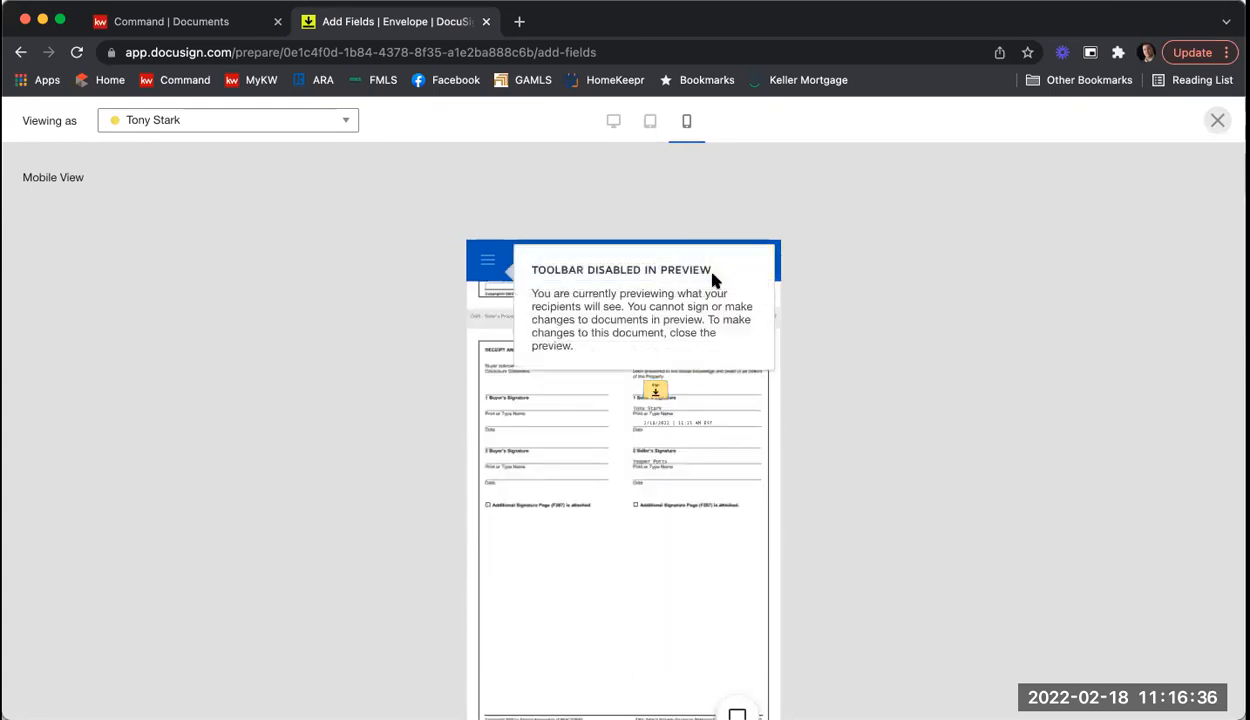
pyautogui.click(656, 388)
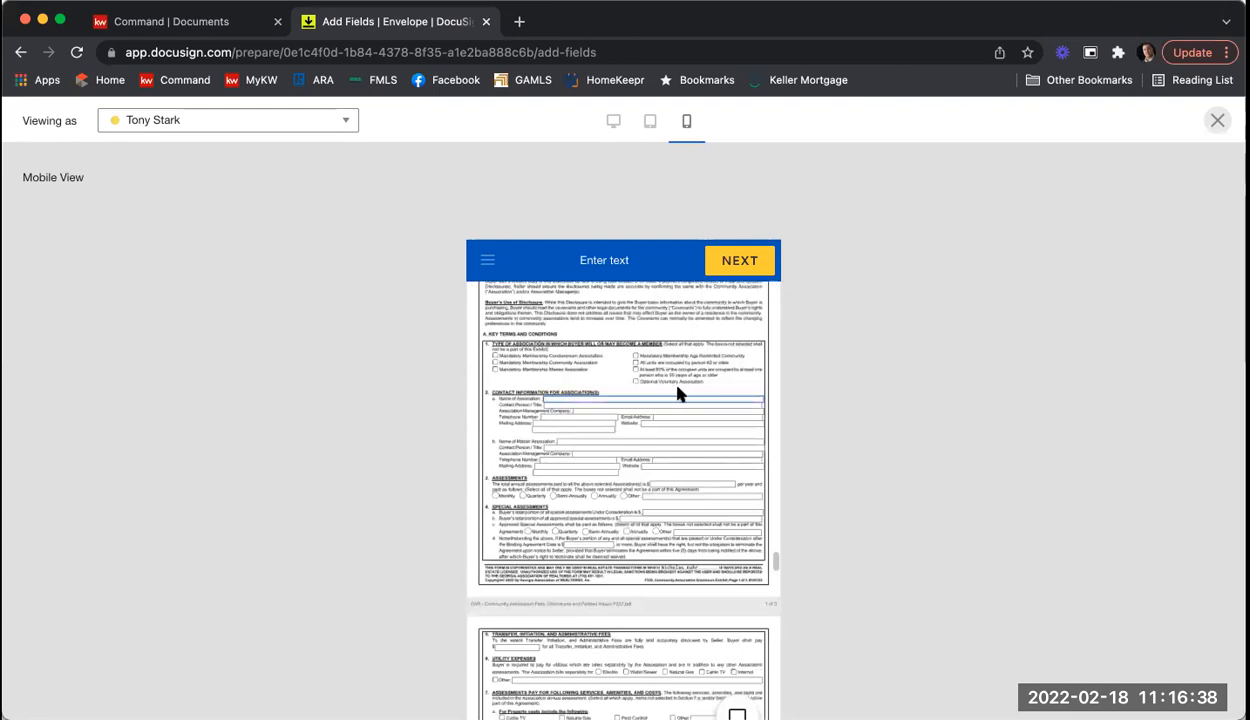
pyautogui.click(1217, 122)
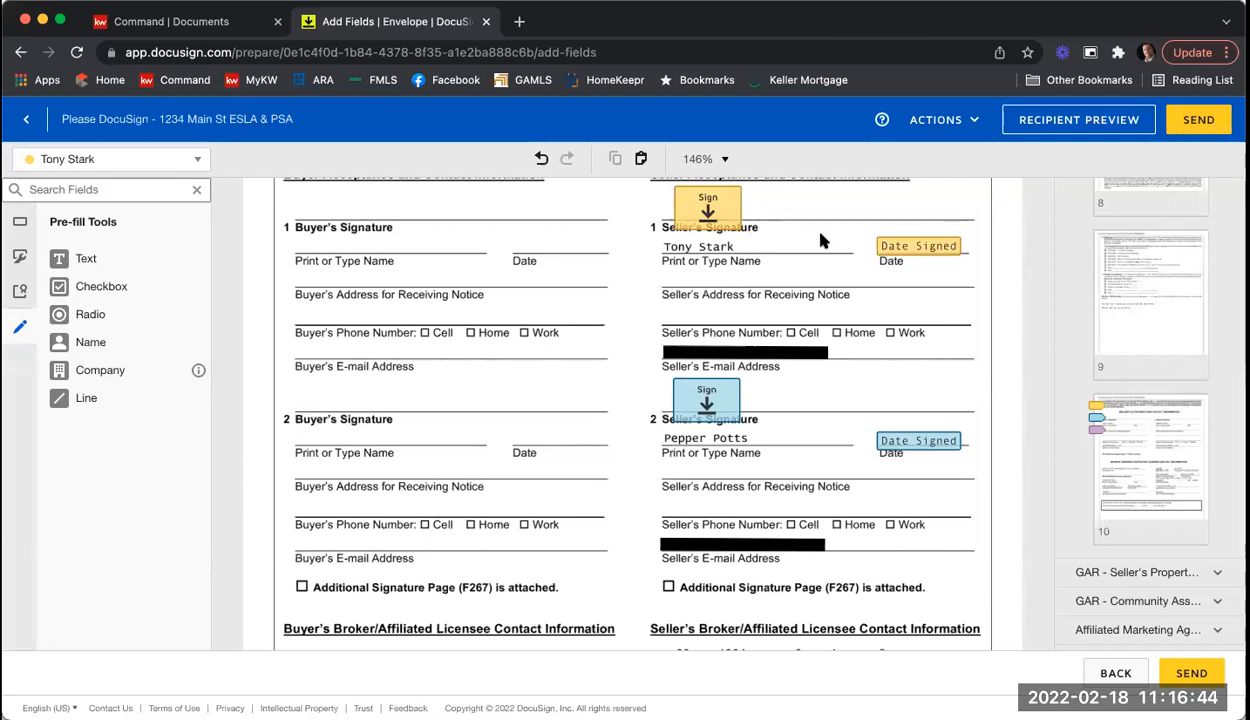
# Step: Send the 1234 Main St ESLA & PSA envelope to the signers
pyautogui.click(1225, 125)
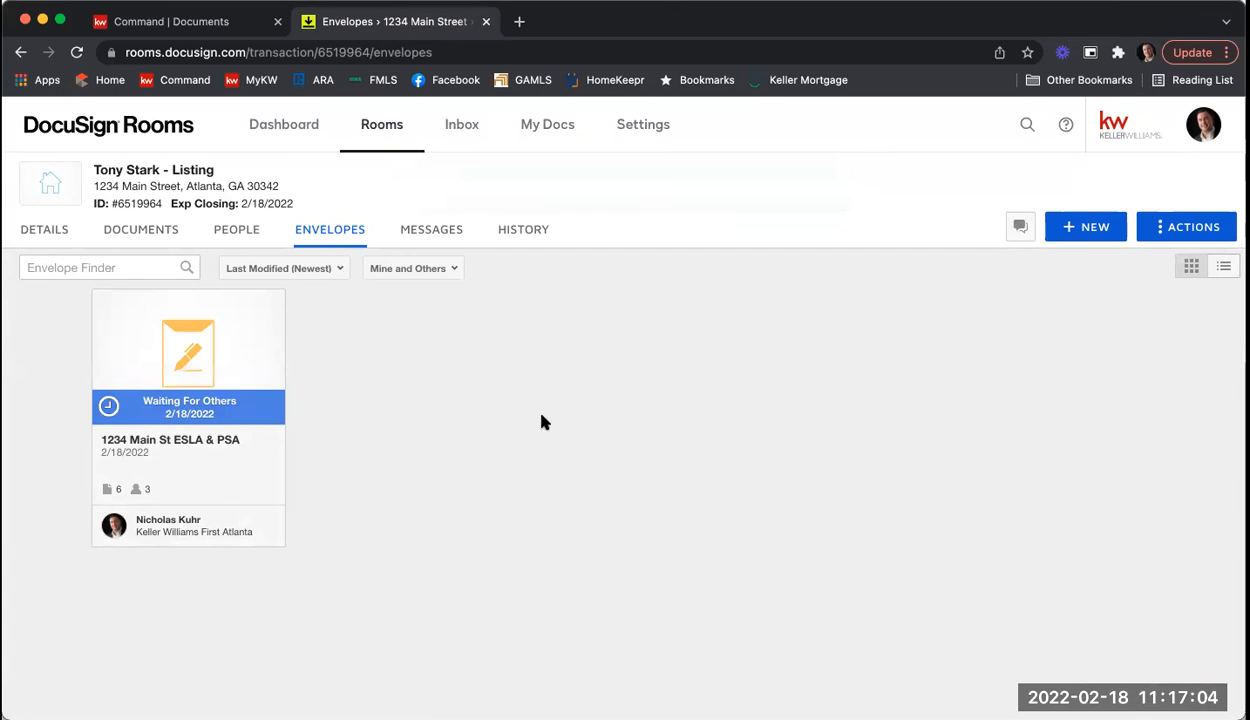
# Step: Open Gmail in a new tab and switch to the second mail account
pyautogui.click(519, 44)
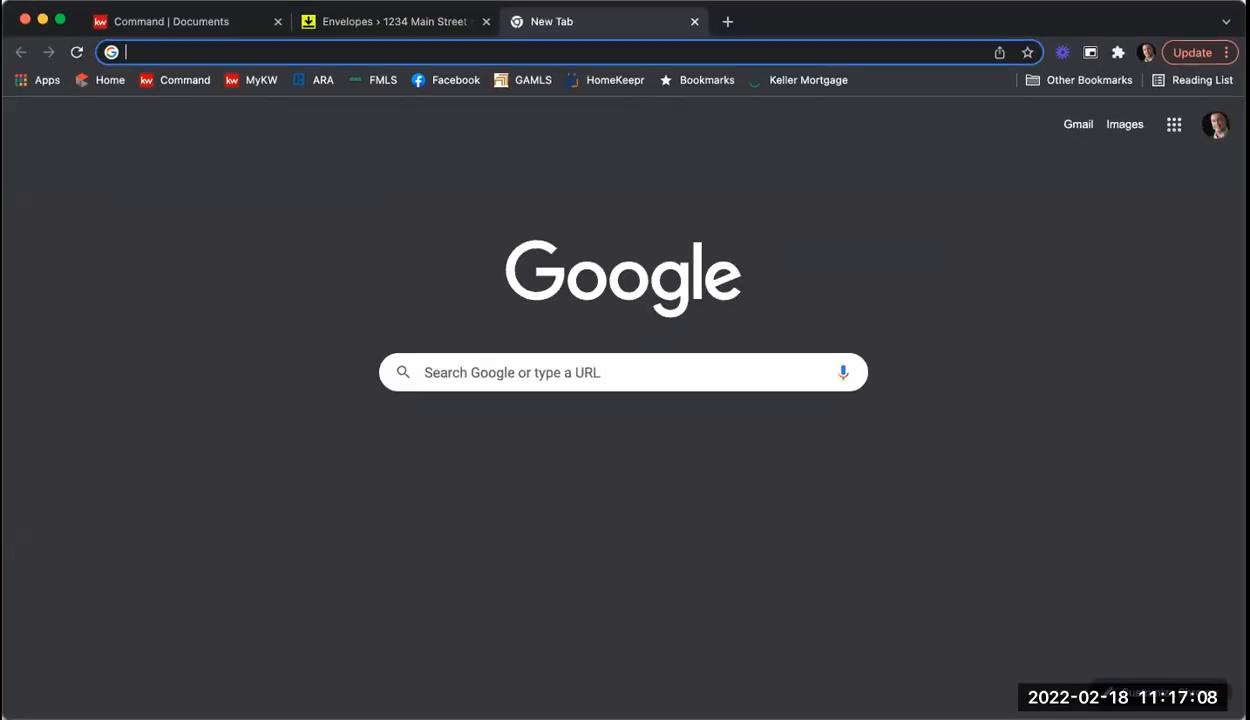
pyautogui.write('gmail.com')
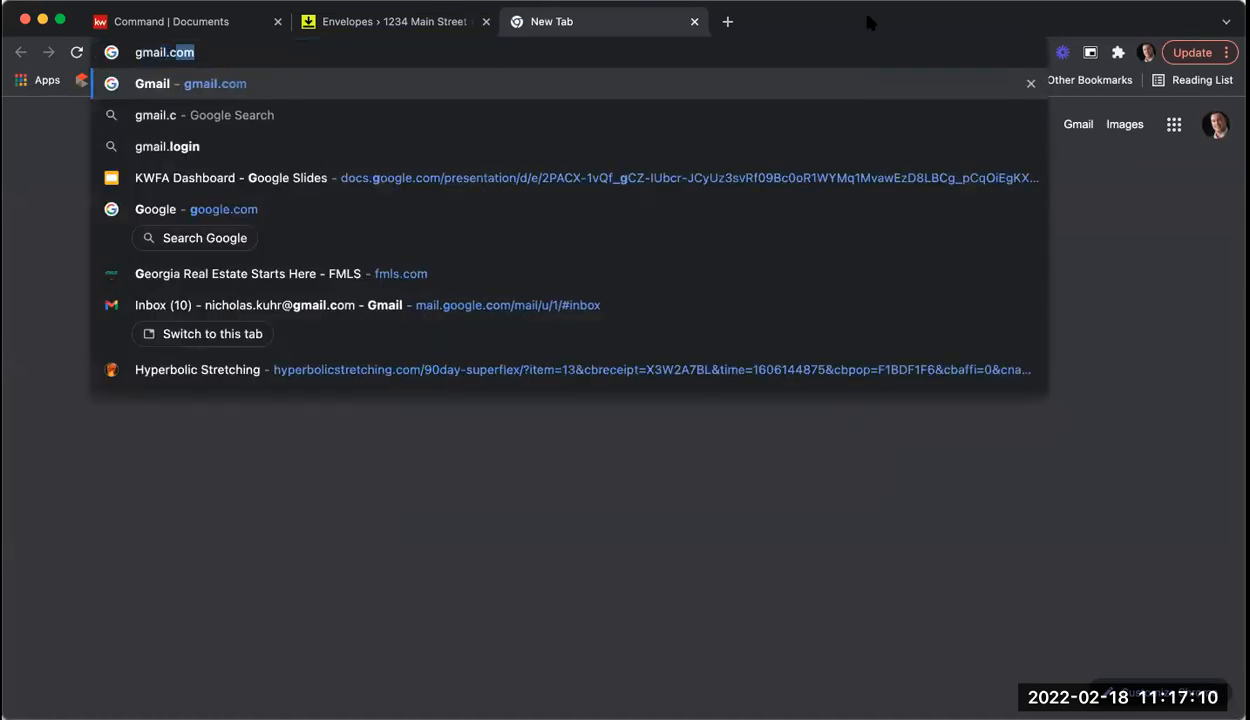
pyautogui.press('Return')
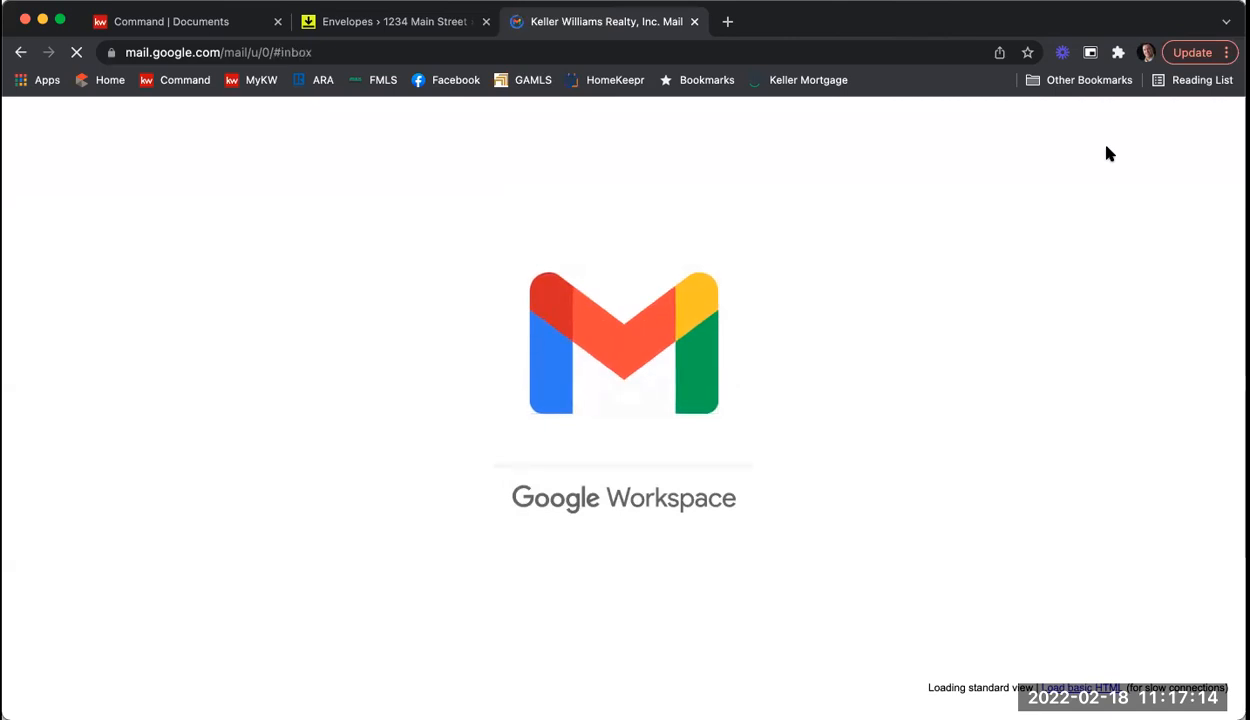
pyautogui.click(1160, 133)
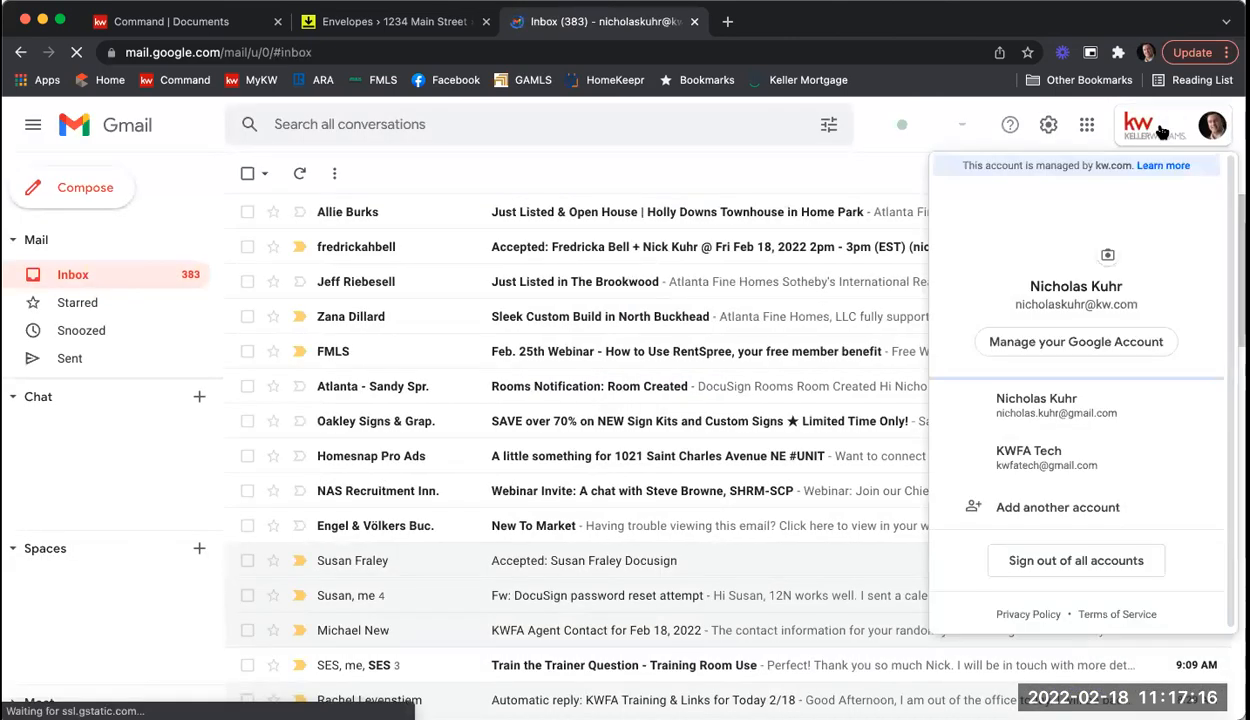
pyautogui.click(1062, 448)
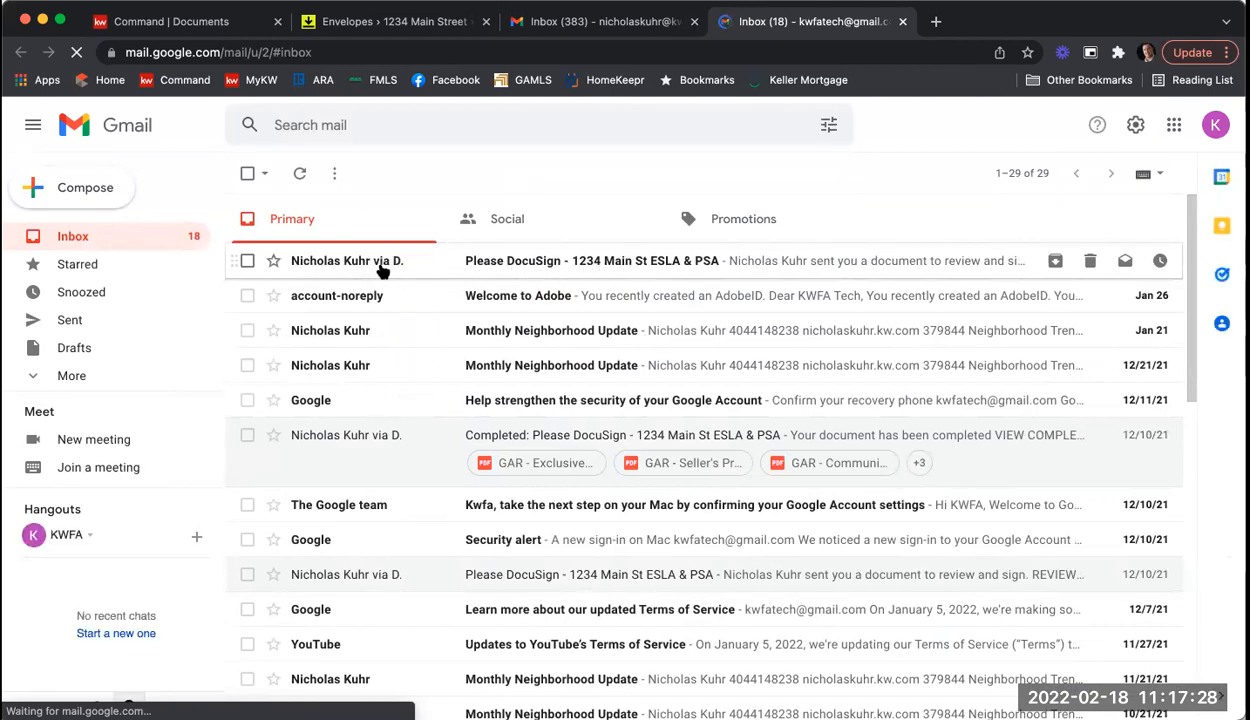
# Step: Open the 'Please DocuSign - 1234 Main St ESLA & PSA' email and read its message
pyautogui.click(570, 265)
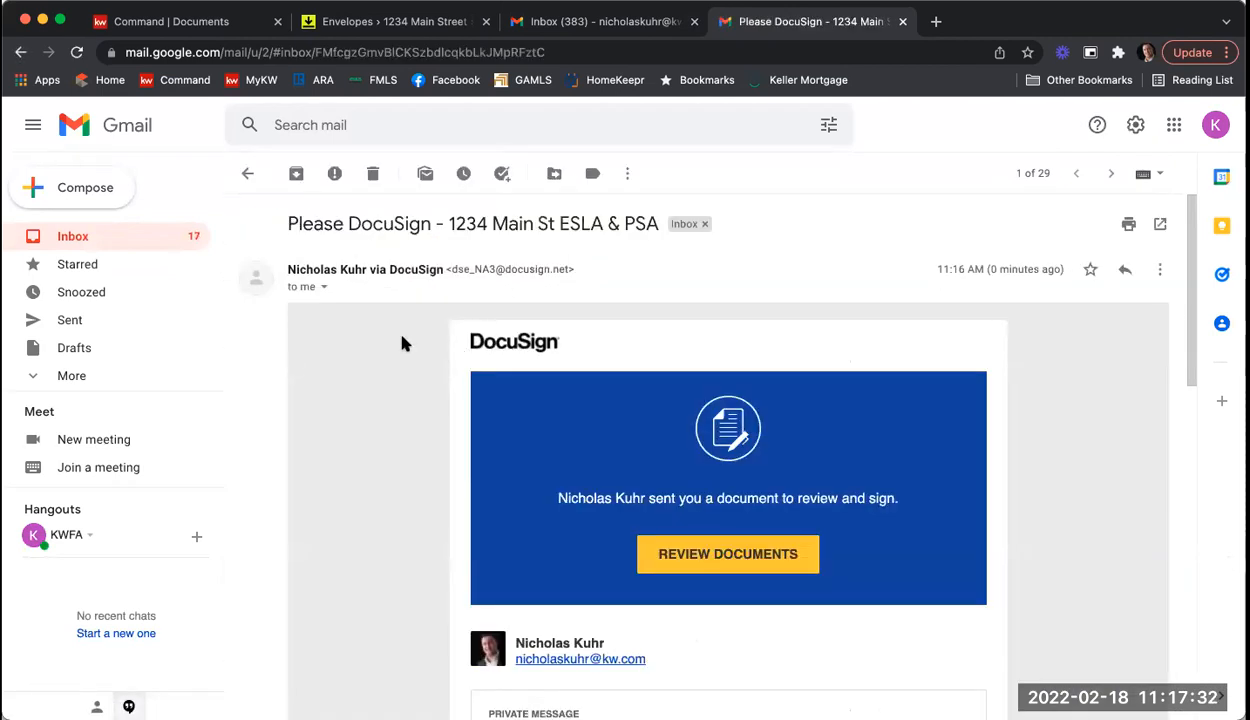
pyautogui.scroll(-5, 402, 343)
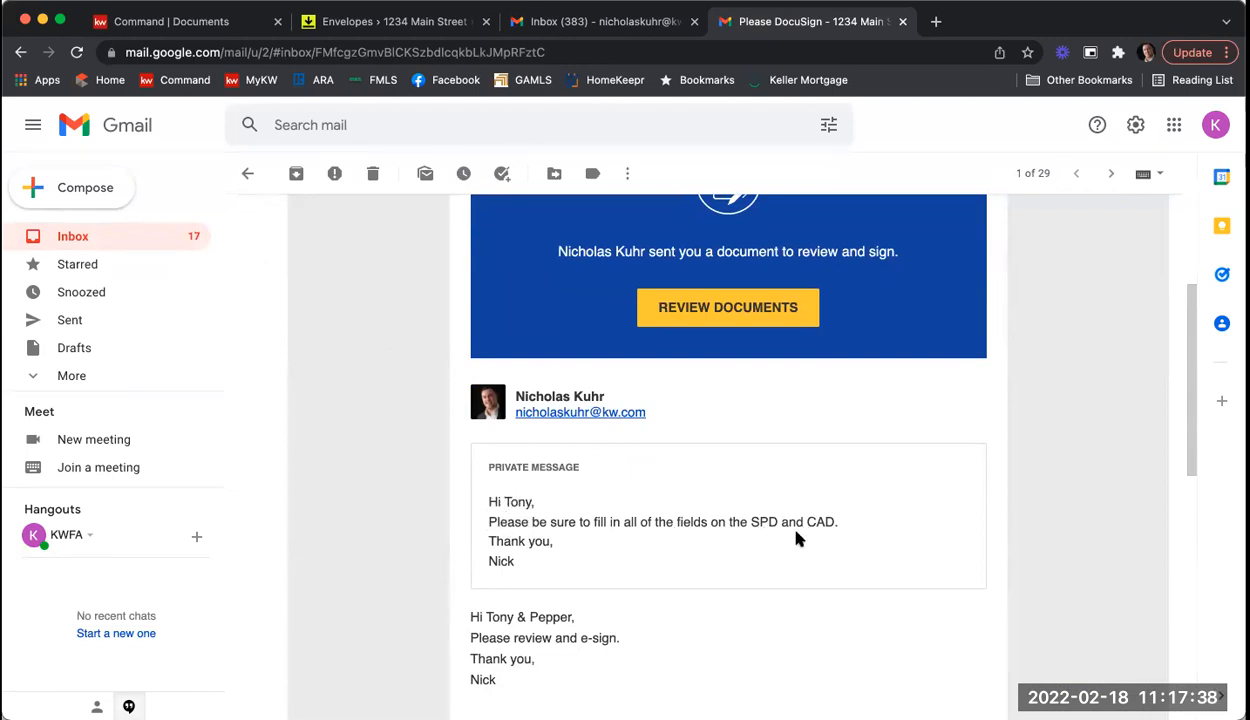
pyautogui.scroll(-2, 767, 523)
pyautogui.scroll(2, 767, 524)
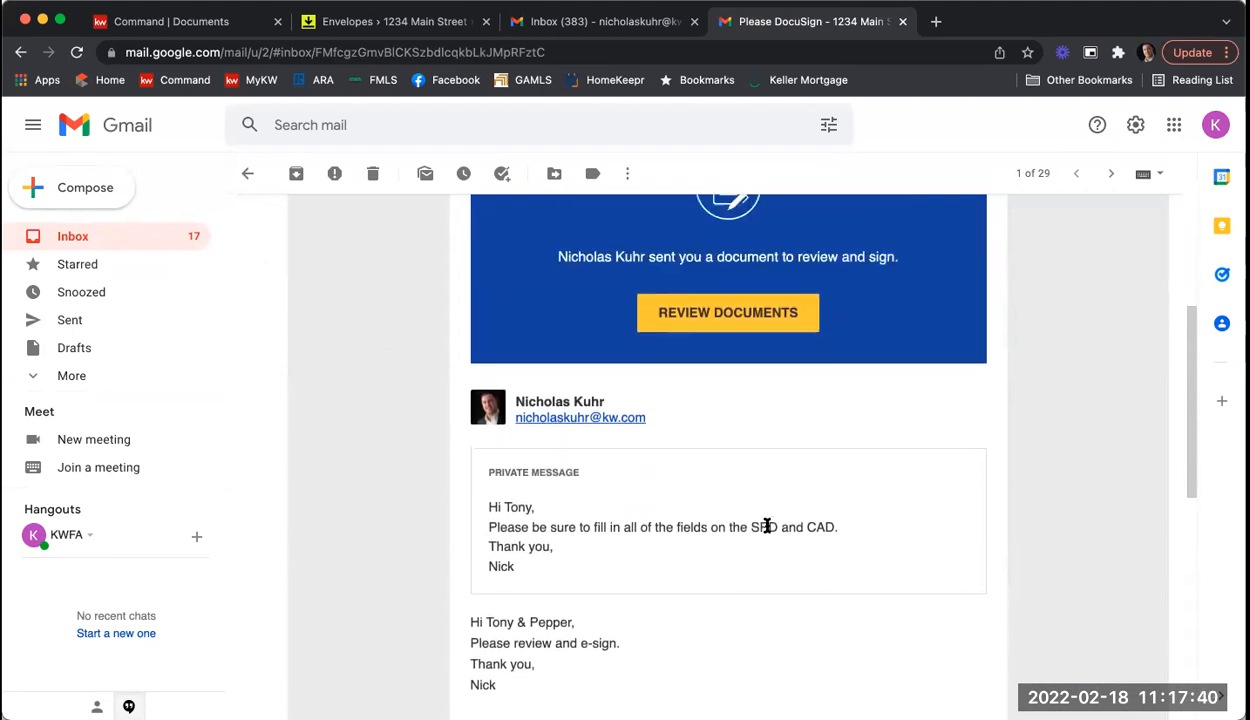
pyautogui.scroll(2, 767, 526)
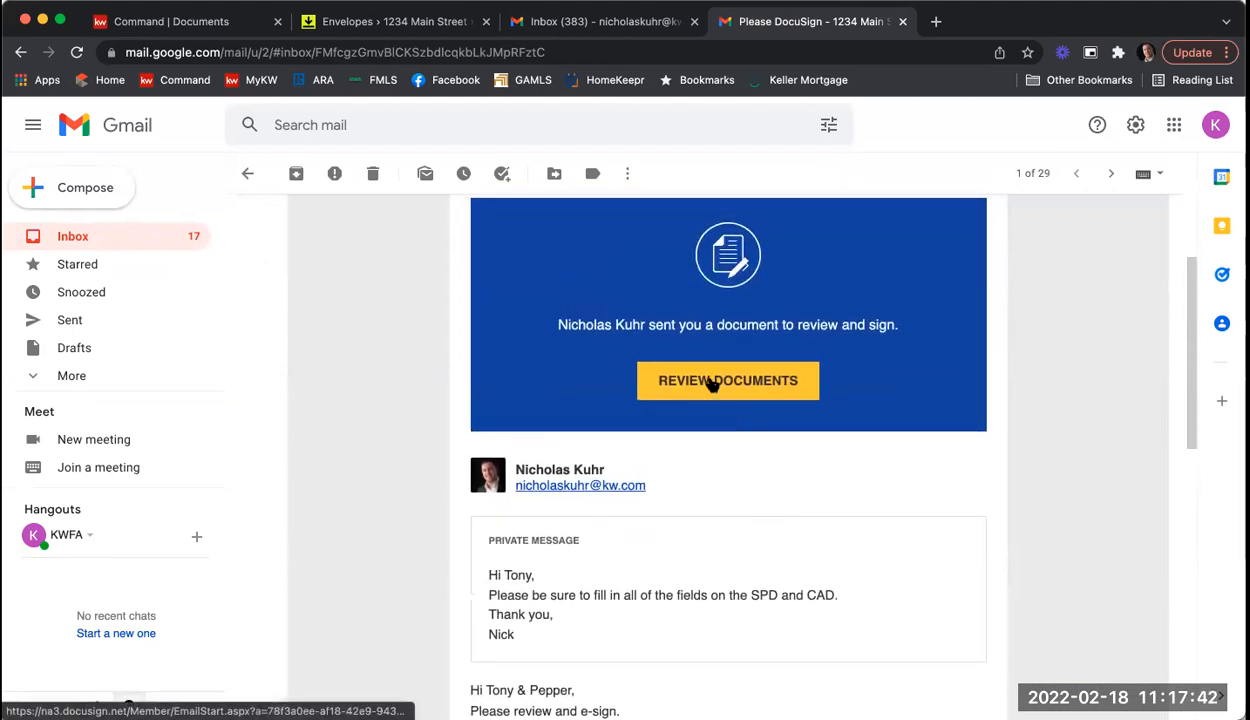
# Step: Open the documents and agree to use electronic records and signatures
pyautogui.click(709, 382)
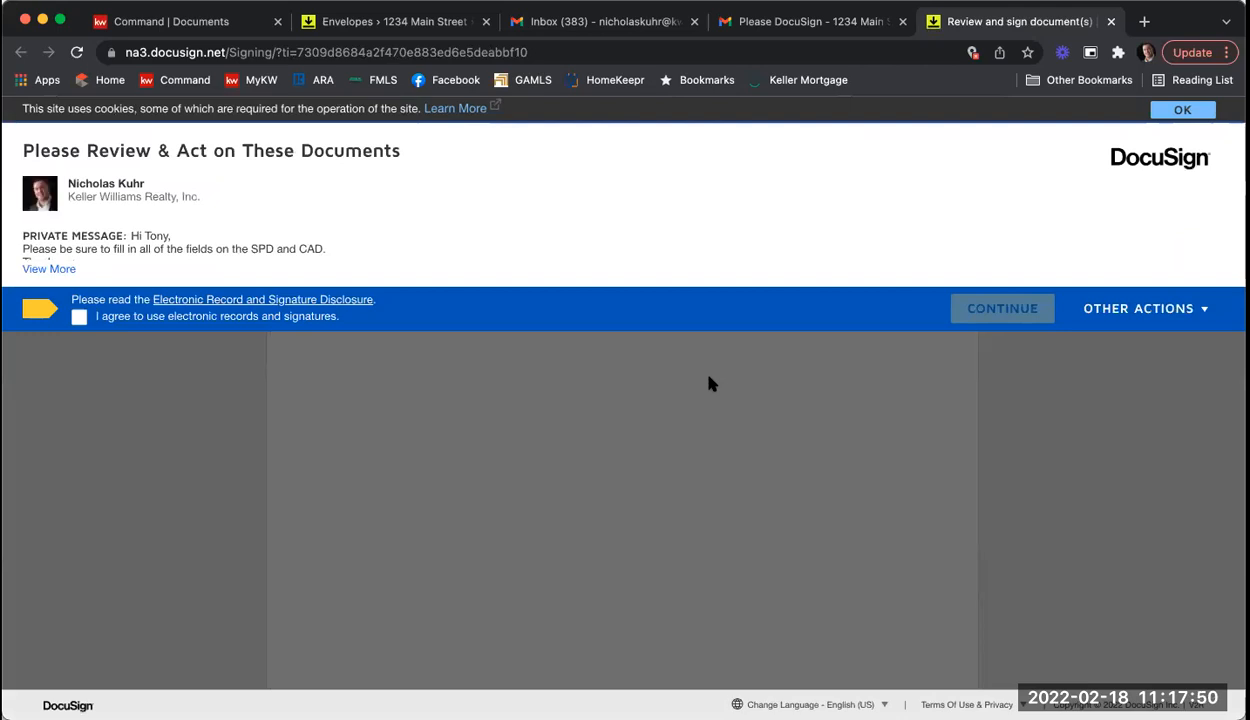
pyautogui.click(79, 317)
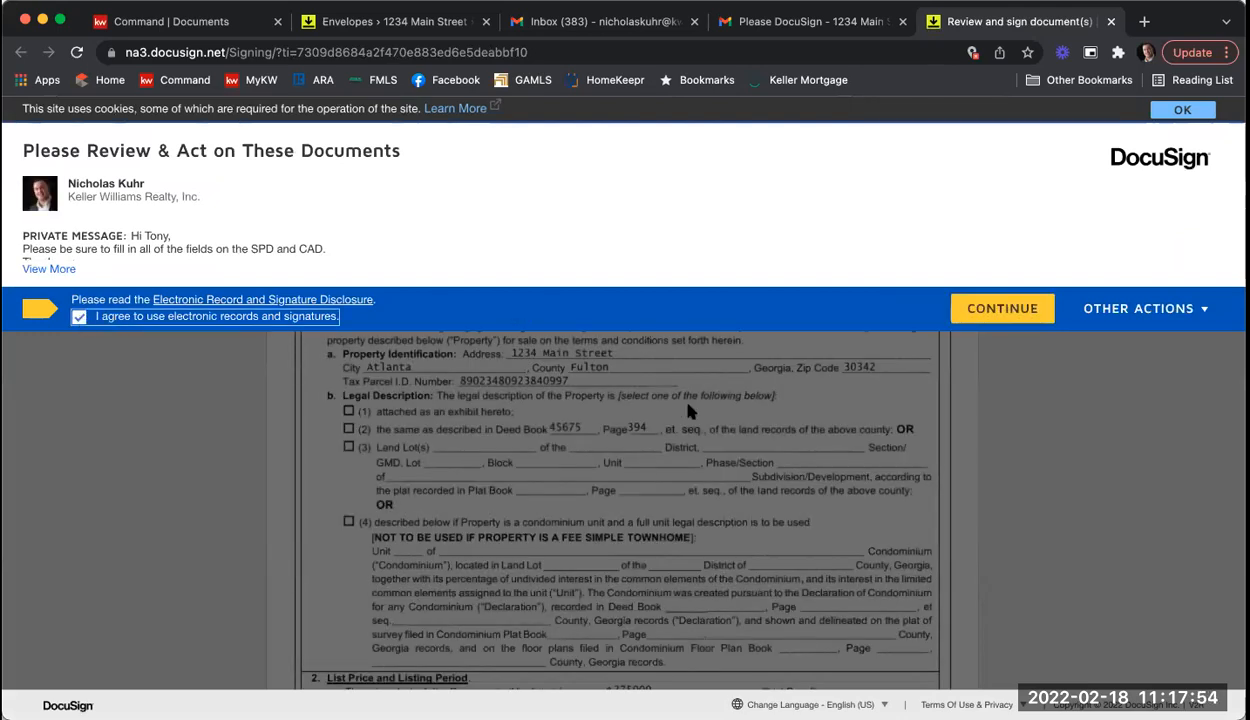
pyautogui.click(995, 312)
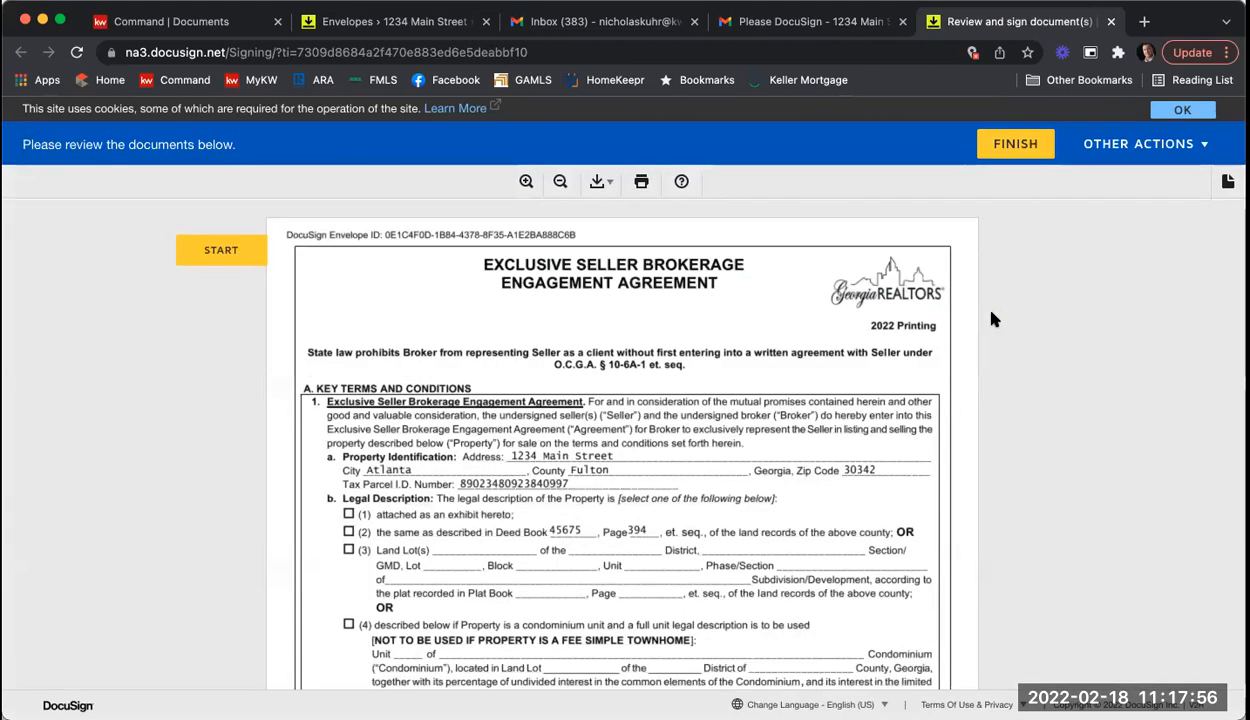
# Step: Adopt the seller's signature and apply it to the first signature field
pyautogui.click(220, 249)
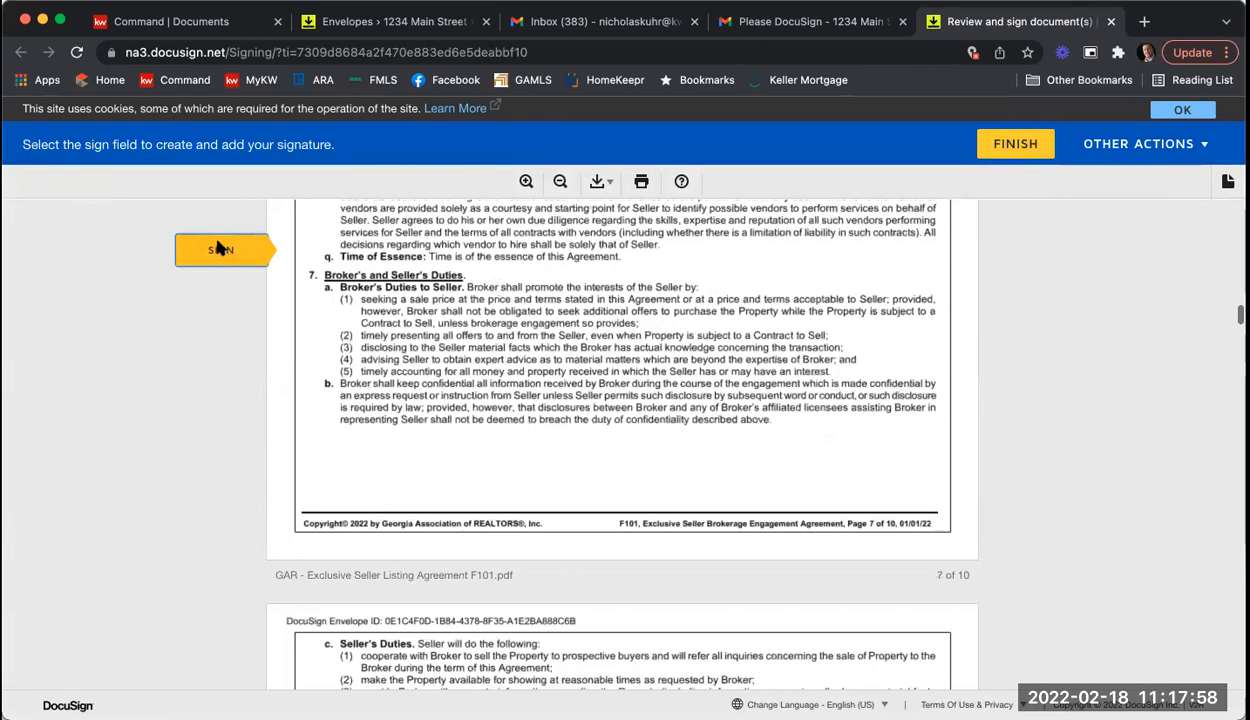
pyautogui.click(360, 440)
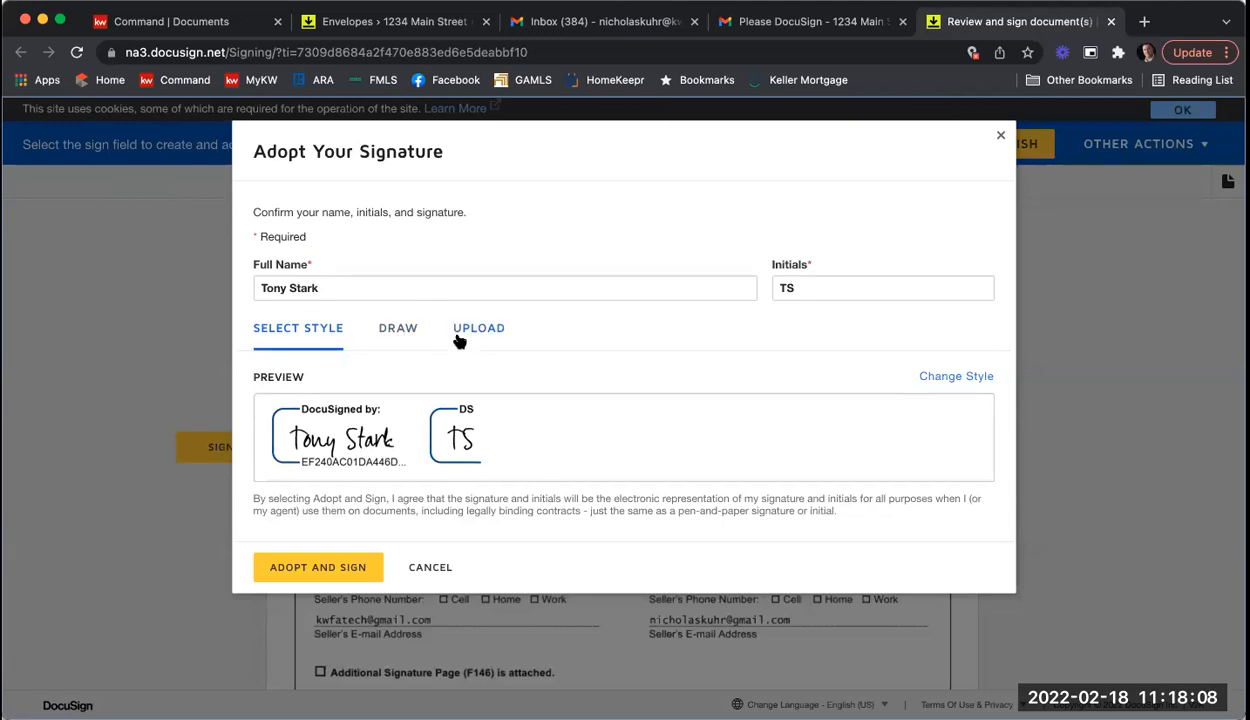
pyautogui.click(323, 577)
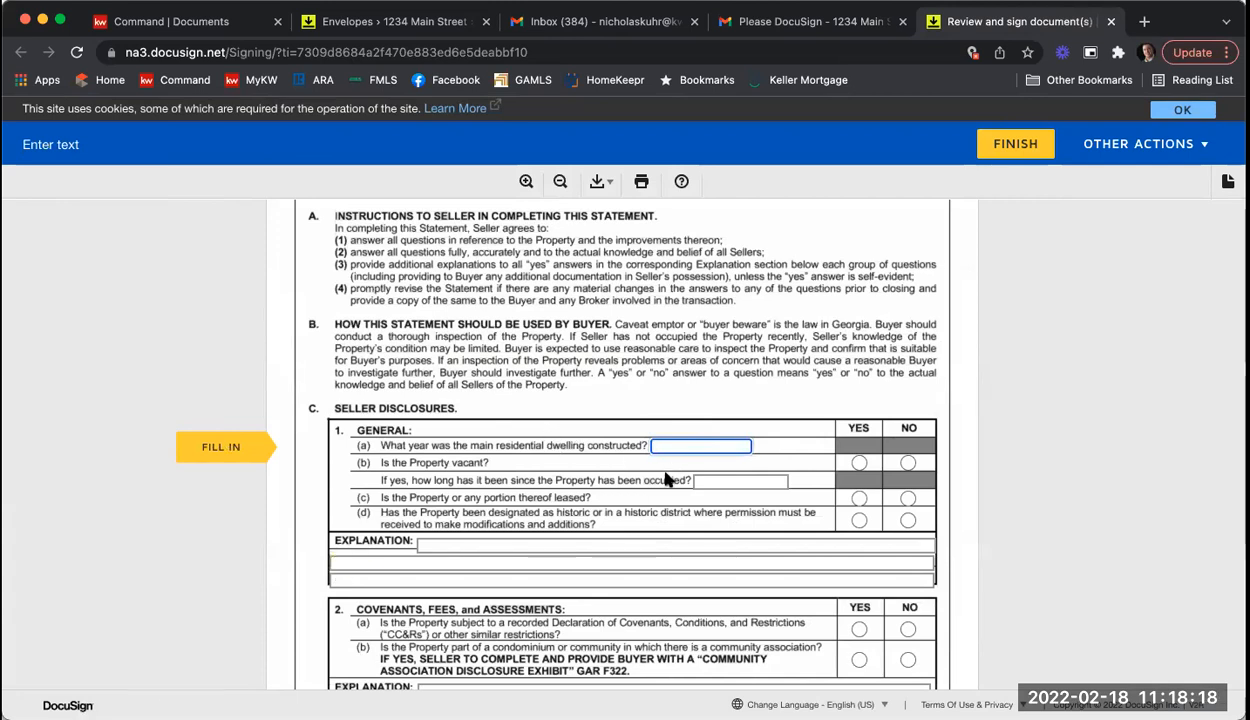
# Step: Enter 20 as construction year; answer vacant No, leased Yes, historic Yes, covenants Yes, association No
pyautogui.write('20')
pyautogui.click(907, 462)
pyautogui.click(859, 498)
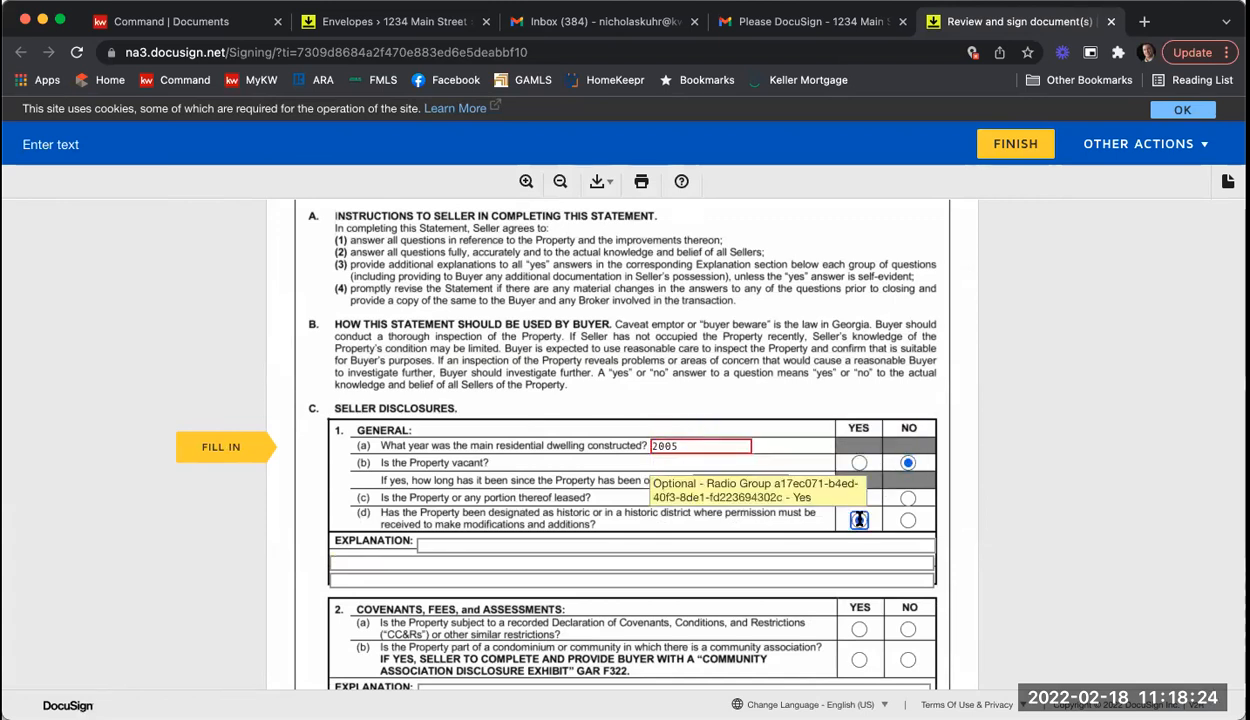
pyautogui.click(859, 520)
pyautogui.scroll(-1, 851, 574)
pyautogui.click(859, 573)
pyautogui.click(907, 603)
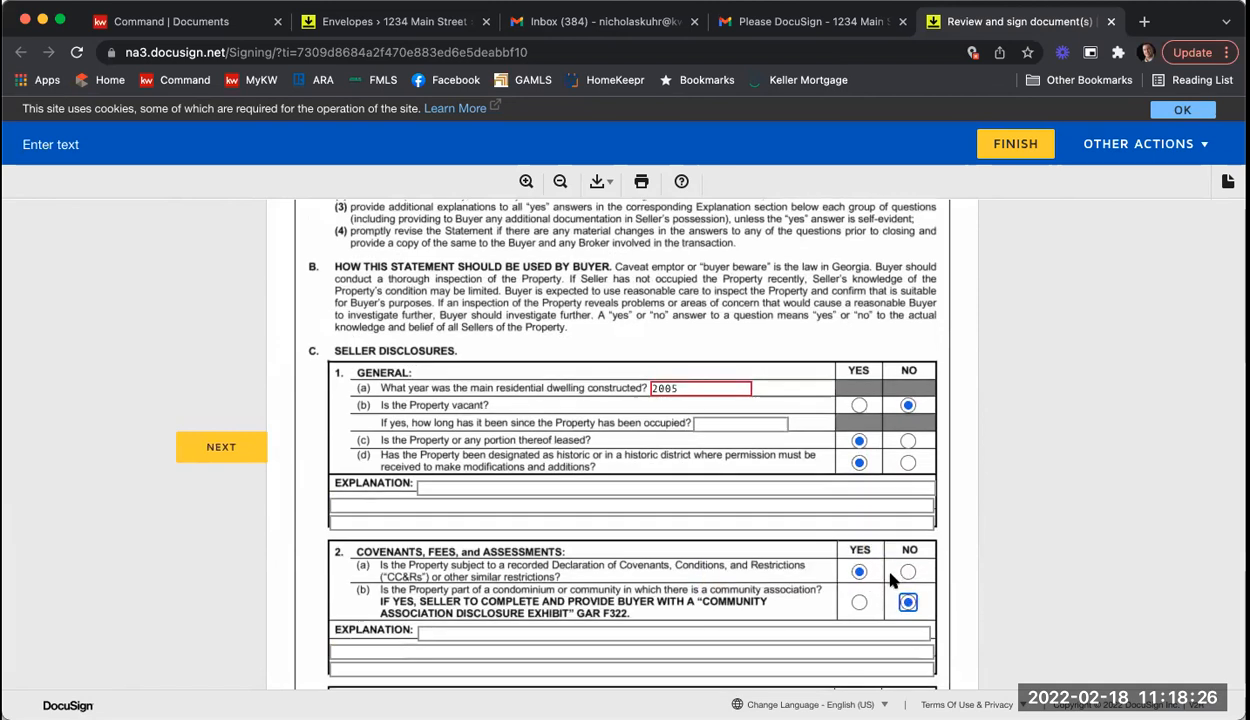
pyautogui.scroll(-3, 530, 514)
# Step: Fill the section 2 explanation lines with 'more info'
pyautogui.click(479, 469)
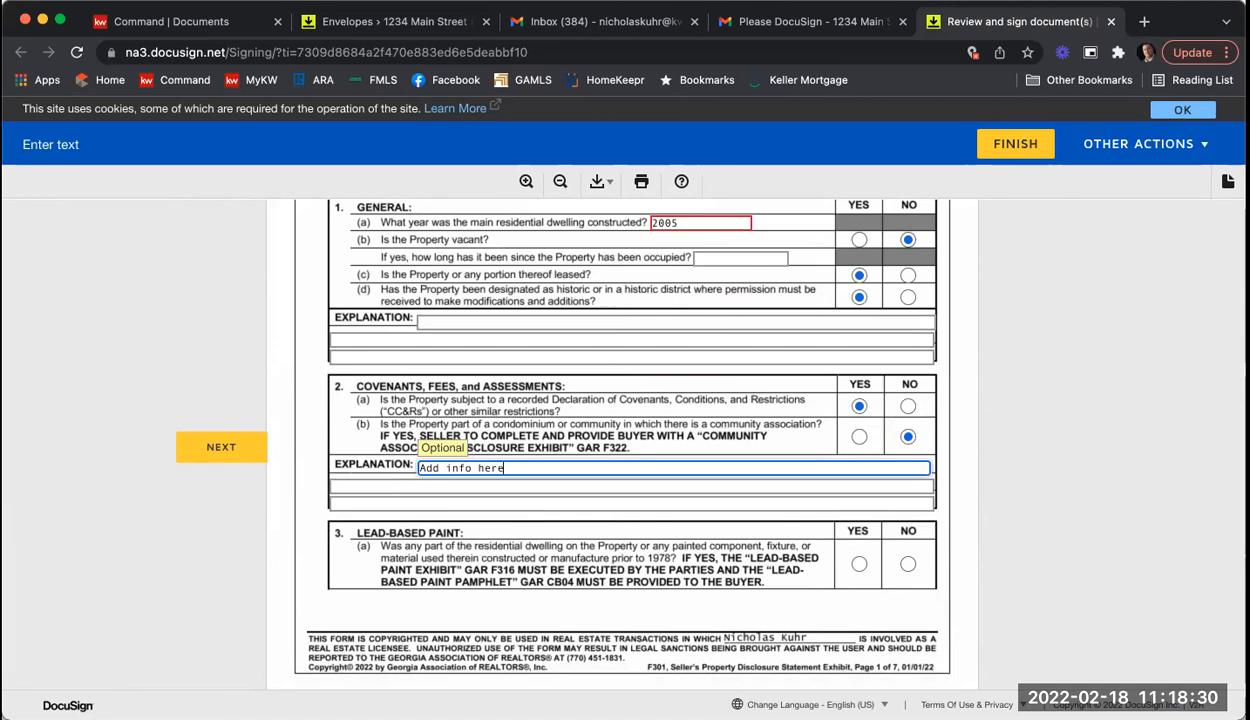
pyautogui.press('Tab')
pyautogui.write('more info')
pyautogui.press('Tab')
pyautogui.write('more info')
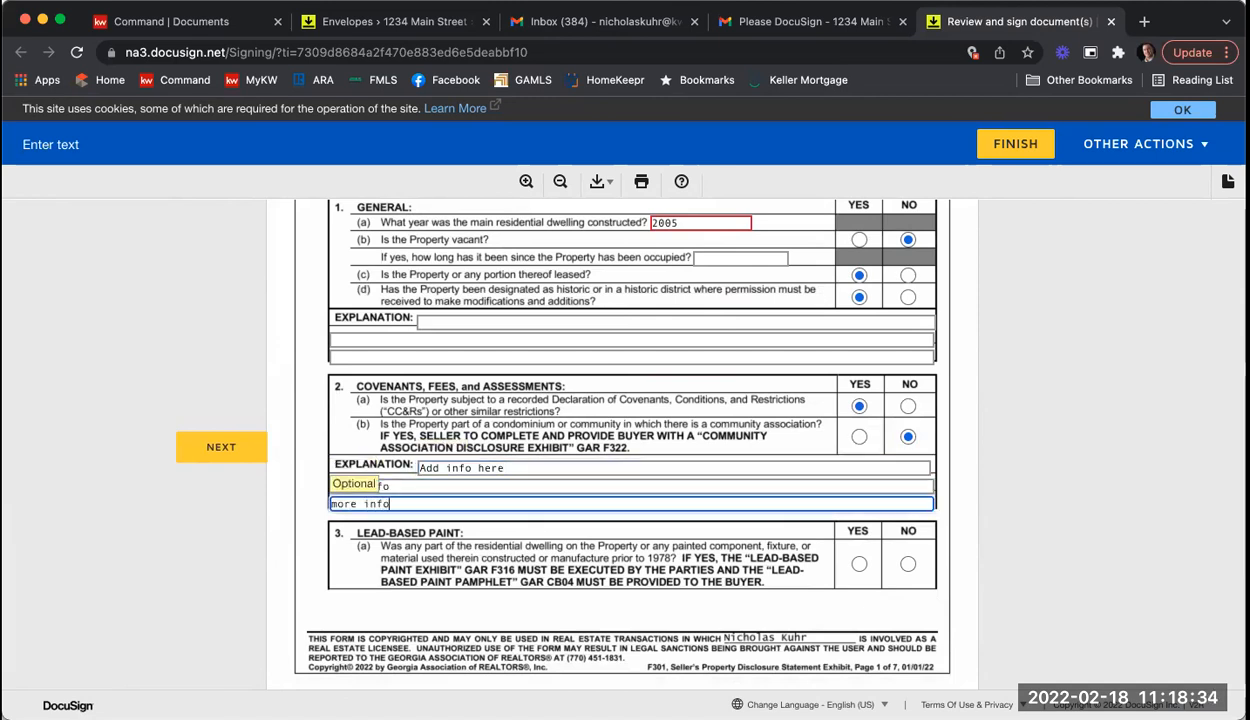
# Step: Answer lead-based paint Yes and section 4: a, e, g, h Yes; b, c, f No
pyautogui.scroll(-1, 860, 560)
pyautogui.click(859, 497)
pyautogui.scroll(-3, 865, 500)
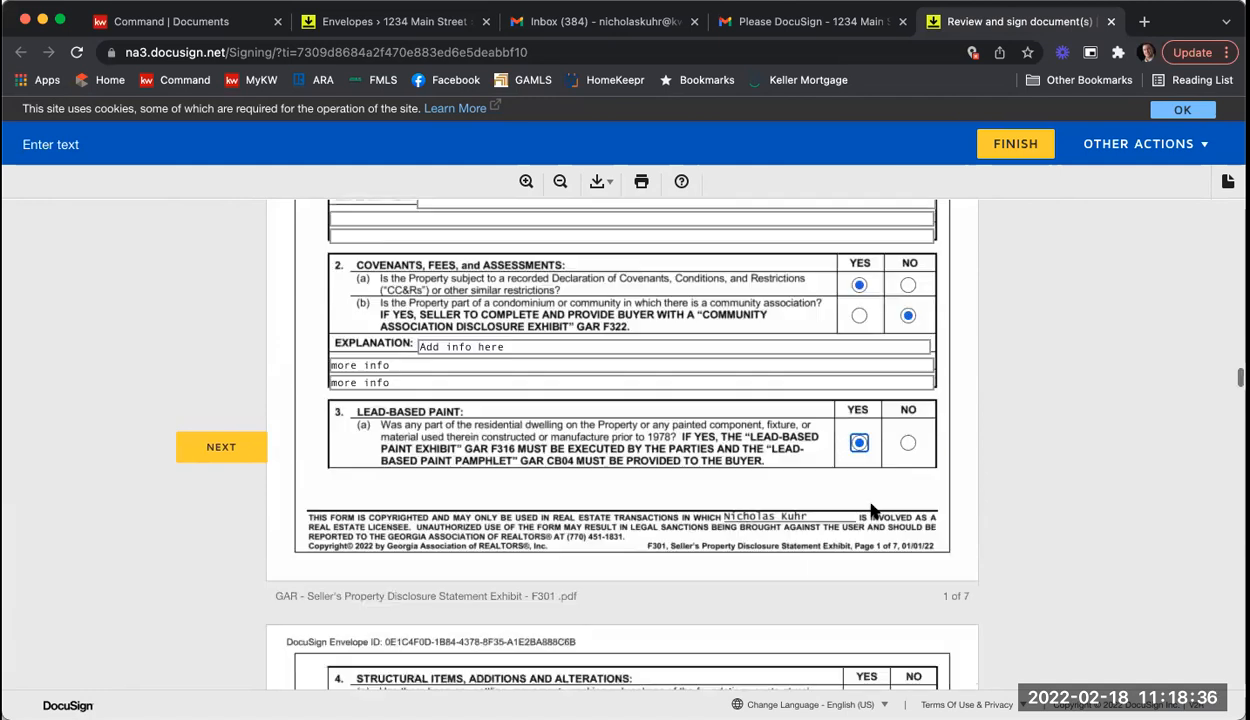
pyautogui.scroll(-4, 872, 540)
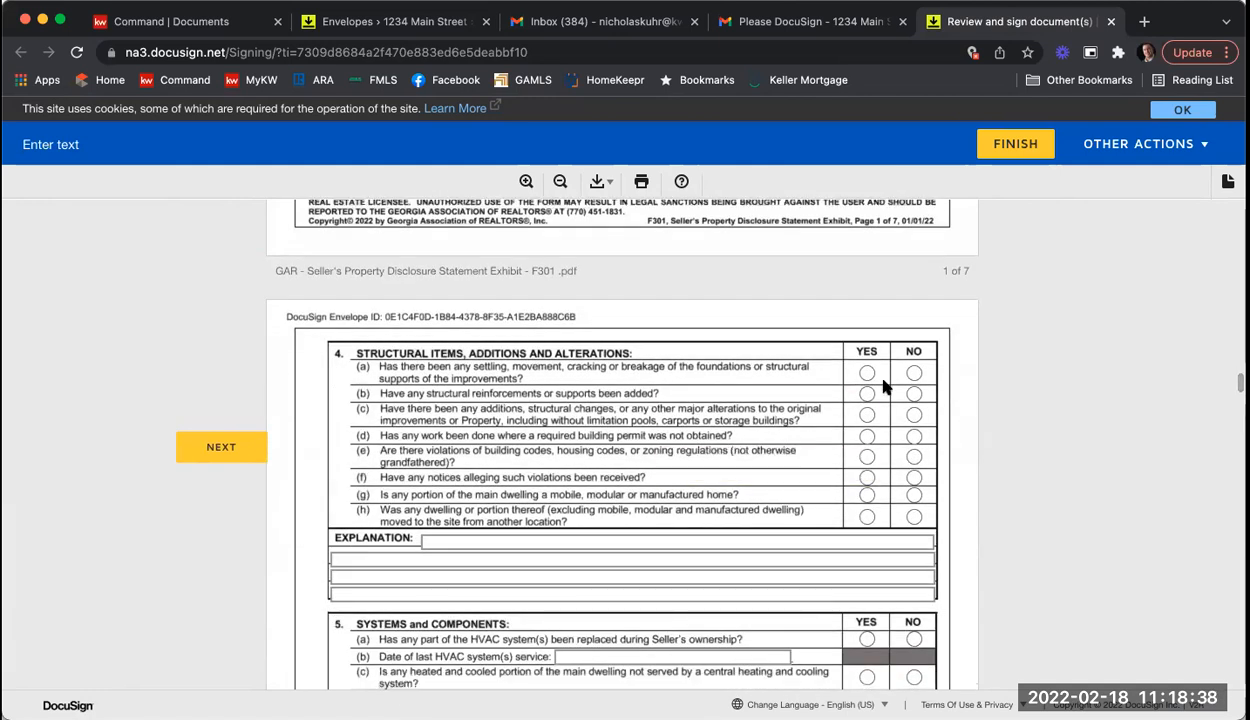
pyautogui.click(868, 375)
pyautogui.click(914, 394)
pyautogui.click(914, 415)
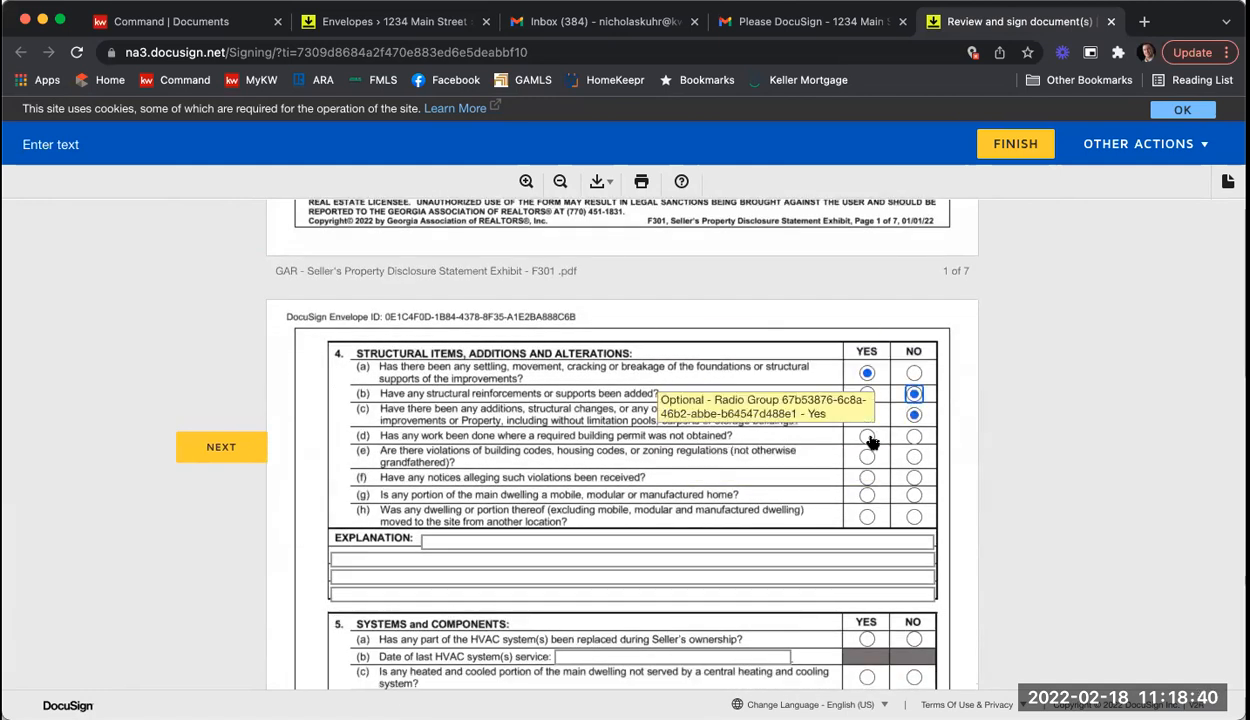
pyautogui.click(866, 458)
pyautogui.click(914, 477)
pyautogui.click(866, 494)
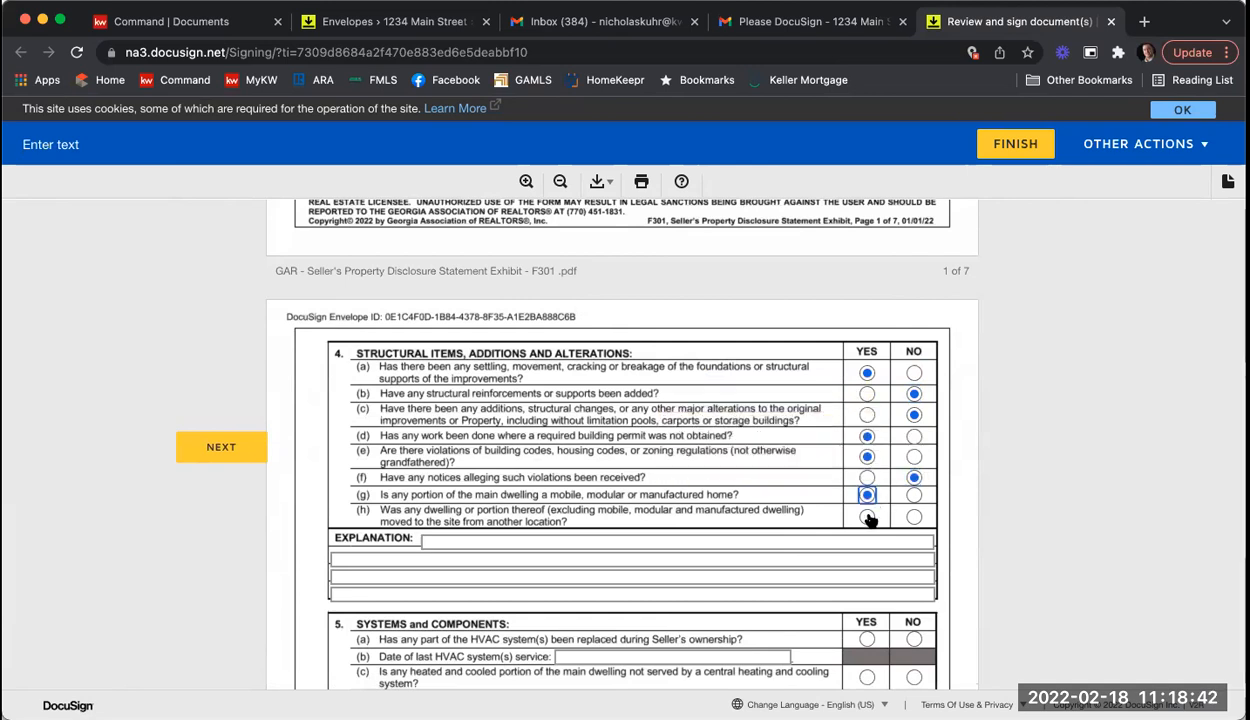
pyautogui.click(866, 516)
# Step: Answer section 5 questions (a), (d), (e) and (f) Yes
pyautogui.scroll(-1, 883, 520)
pyautogui.scroll(-2, 883, 520)
pyautogui.click(866, 489)
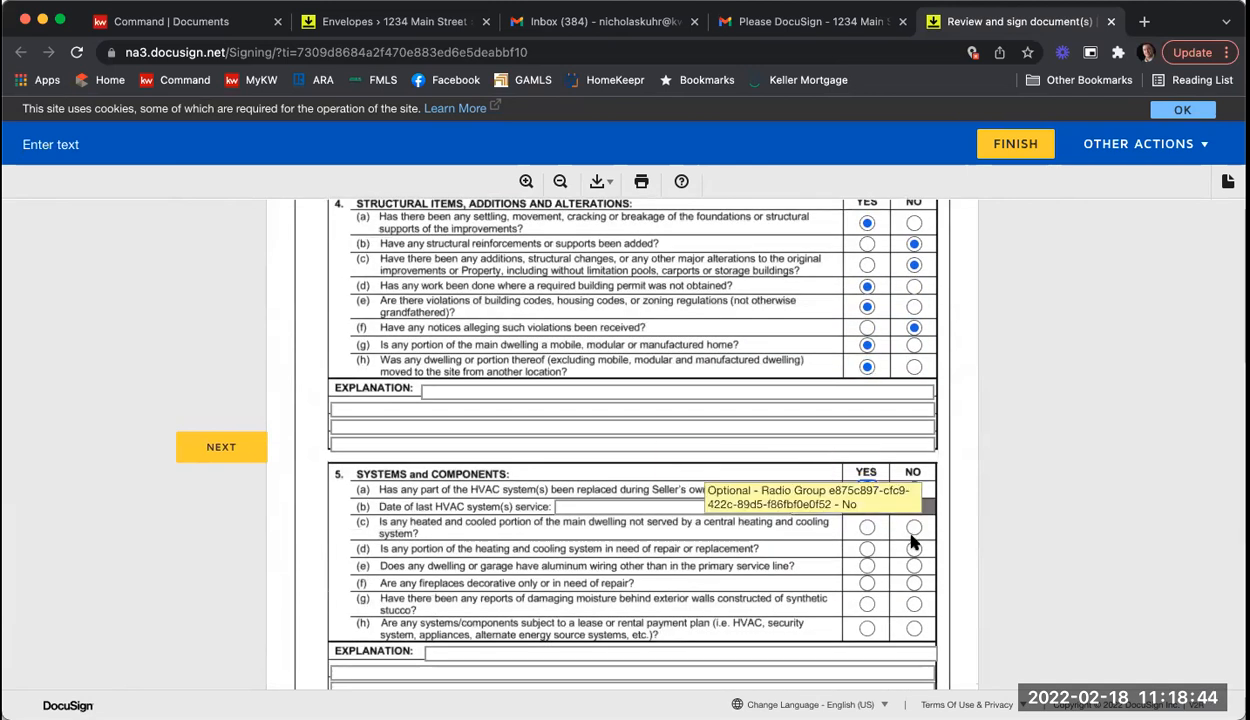
pyautogui.click(866, 583)
pyautogui.click(867, 550)
pyautogui.click(866, 566)
# Step: Set water heater age to 5, sewer system to public, and answer 6(h) and 6(j) Yes
pyautogui.scroll(-5, 866, 566)
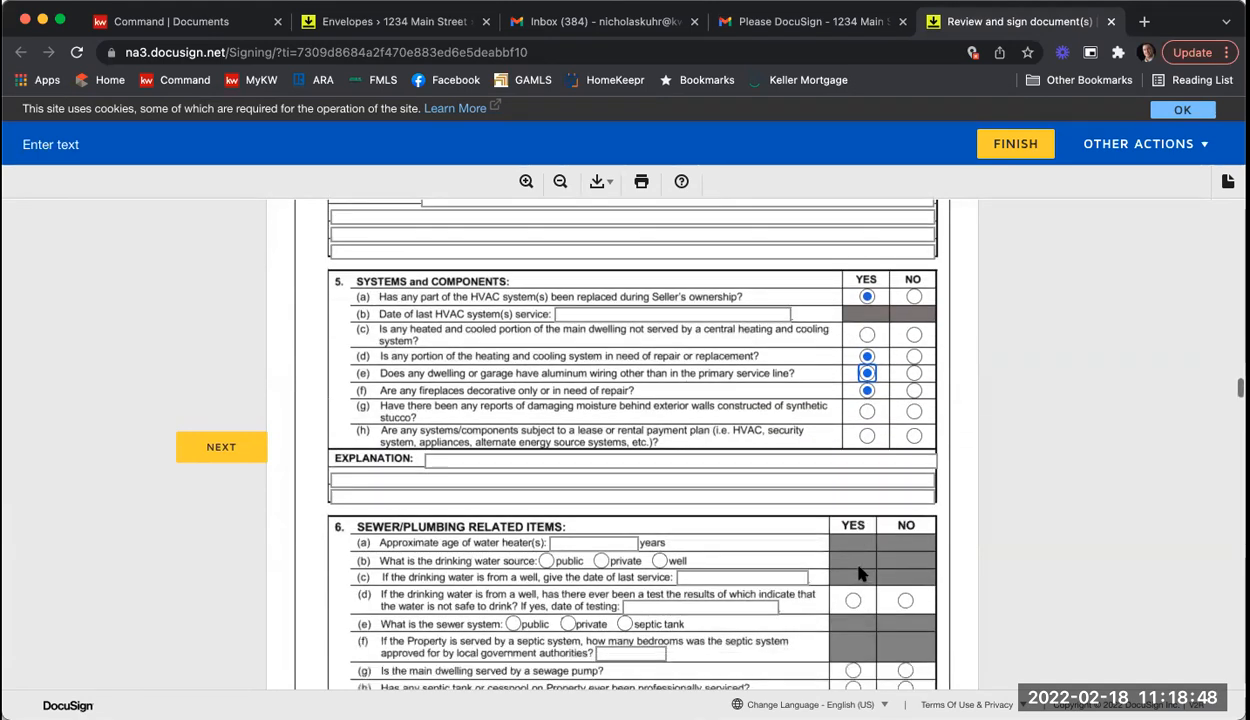
pyautogui.click(600, 475)
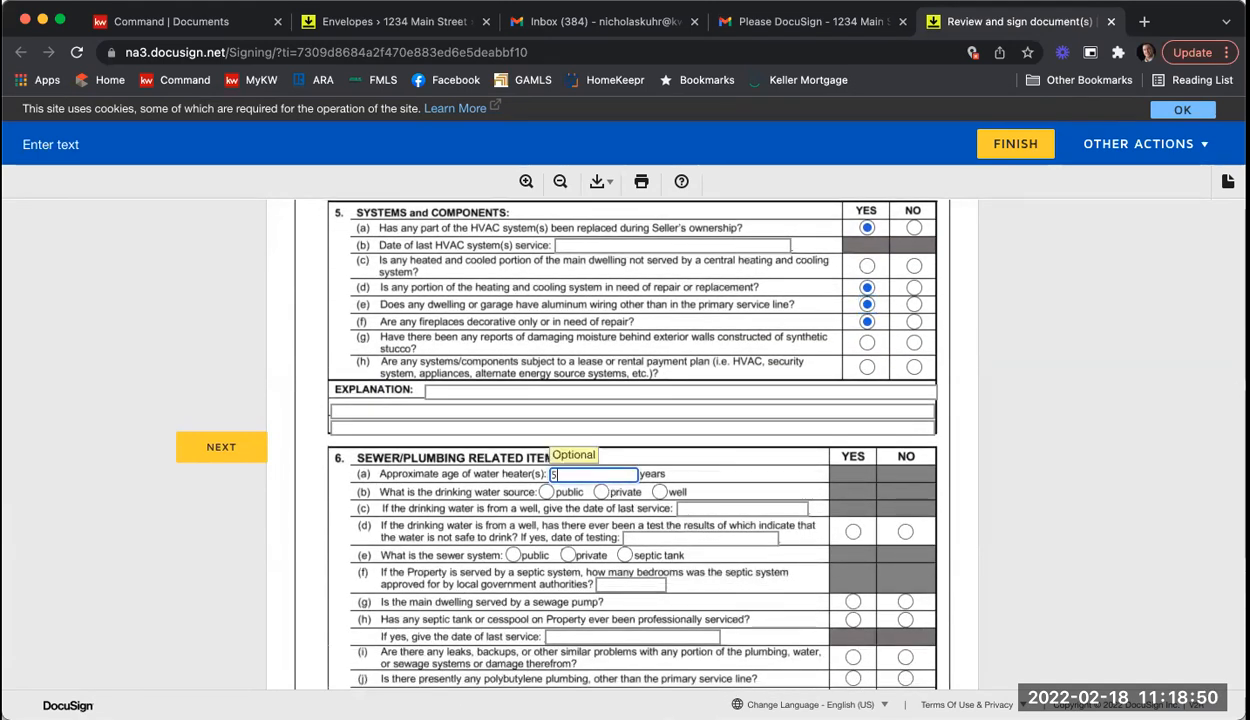
pyautogui.write('5')
pyautogui.click(512, 555)
pyautogui.scroll(-2, 826, 545)
pyautogui.click(853, 537)
pyautogui.click(853, 596)
# Step: Tick the fixtures staying with the property, from Dishwasher and Chandelier to Dog House and Propane Tank
pyautogui.scroll(-15, 722, 528)
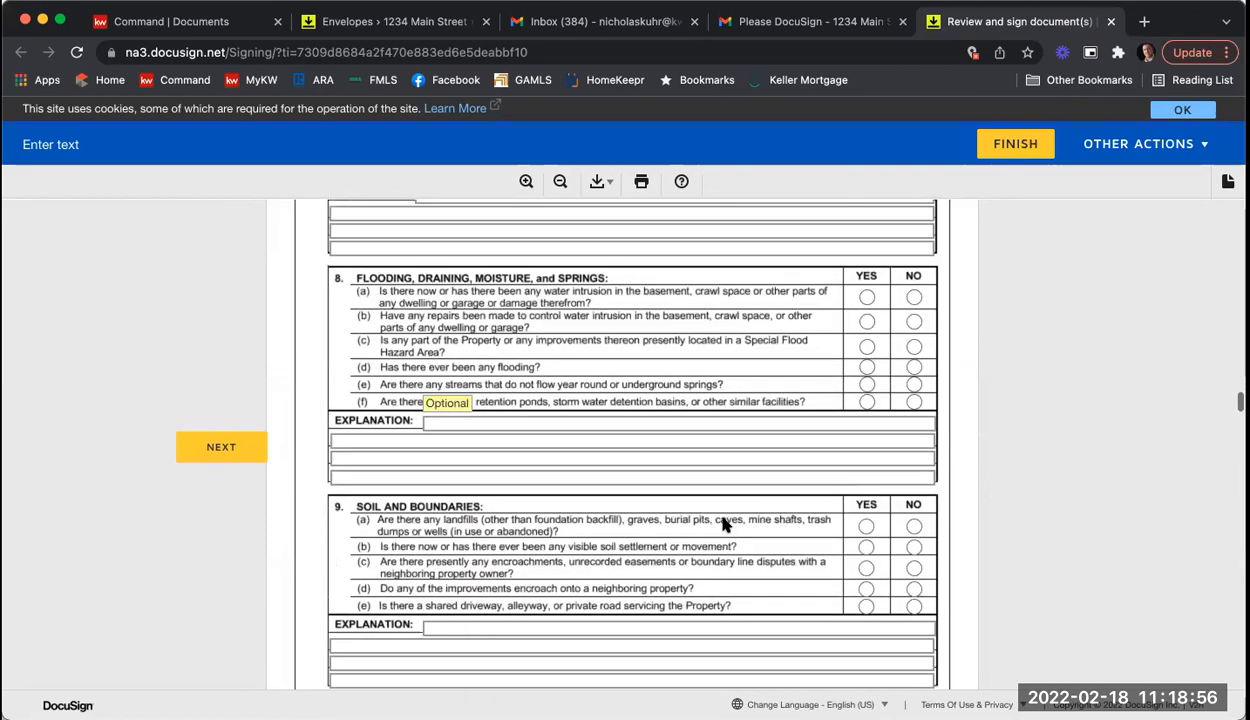
pyautogui.scroll(-15, 713, 547)
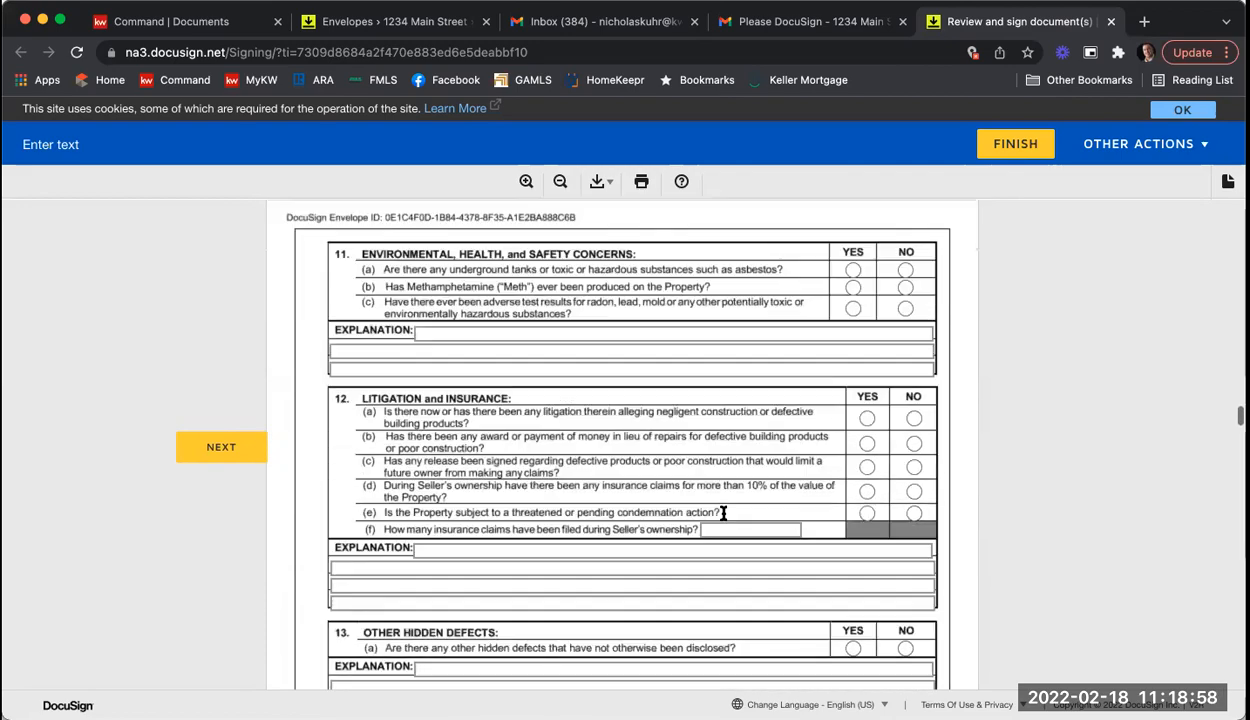
pyautogui.scroll(-12, 730, 513)
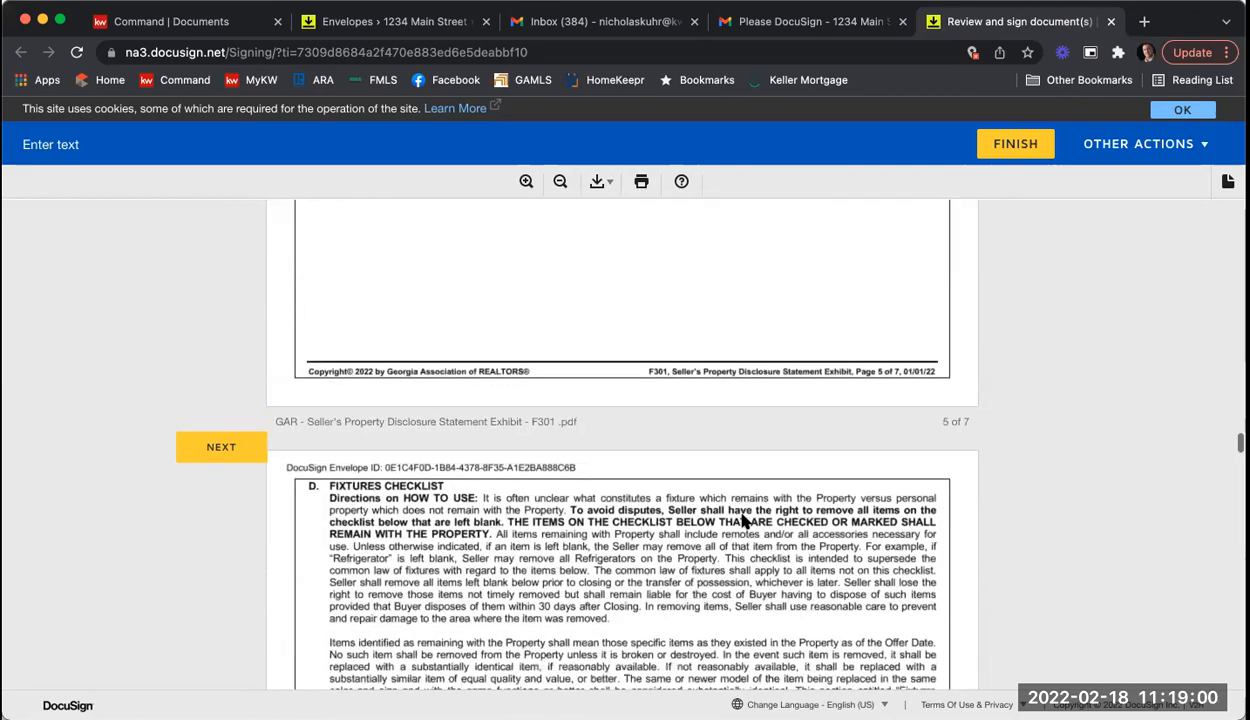
pyautogui.click(322, 302)
pyautogui.click(322, 315)
pyautogui.click(322, 353)
pyautogui.click(322, 379)
pyautogui.click(322, 418)
pyautogui.click(322, 443)
pyautogui.click(322, 469)
pyautogui.click(322, 545)
pyautogui.click(322, 571)
pyautogui.click(476, 341)
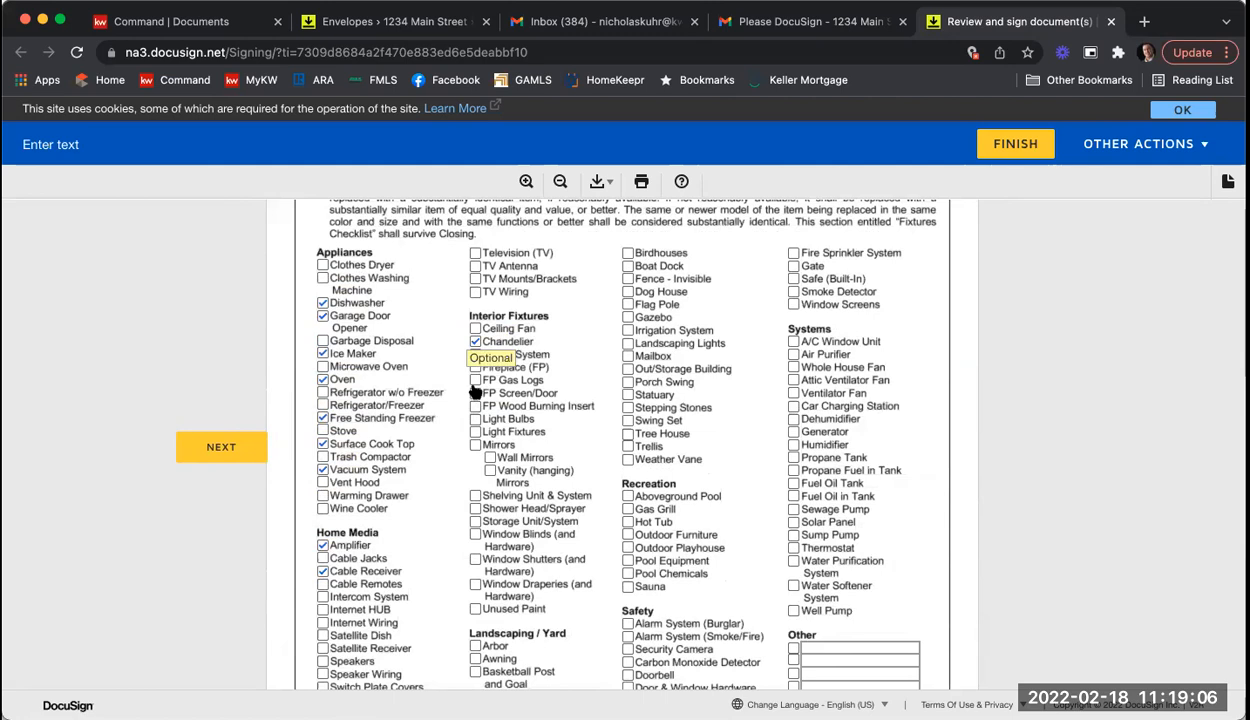
pyautogui.click(476, 495)
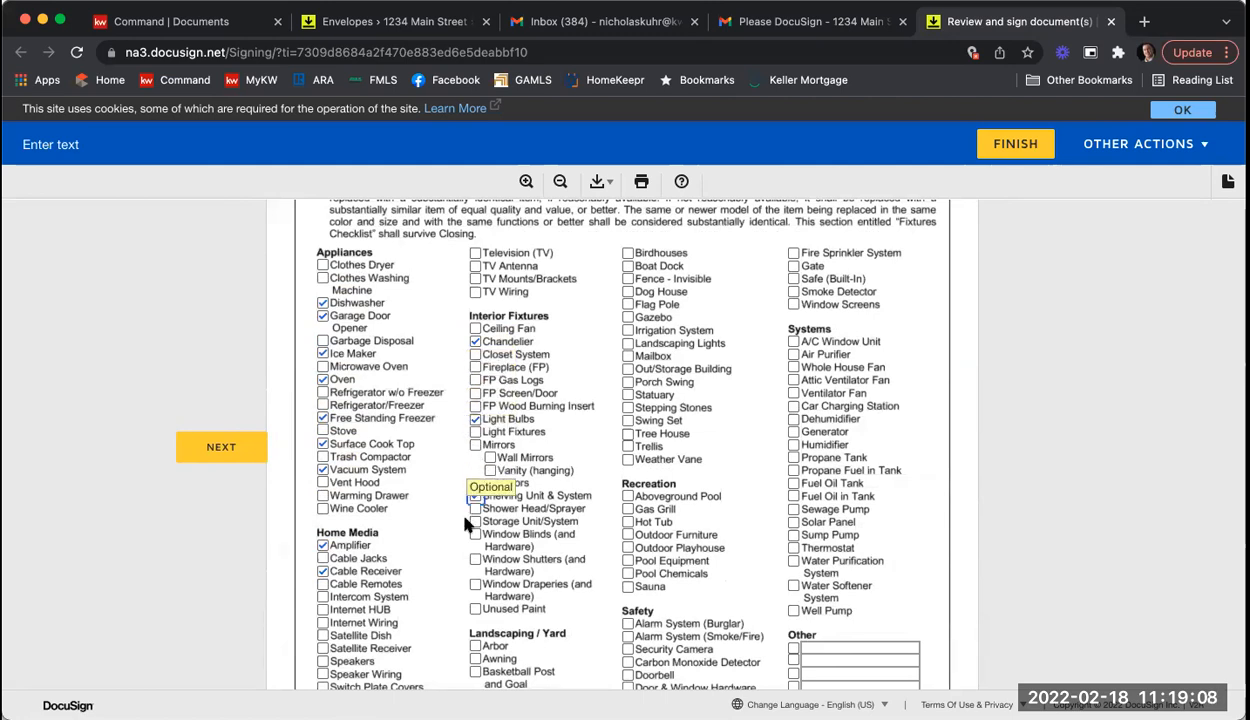
pyautogui.click(476, 534)
pyautogui.click(628, 382)
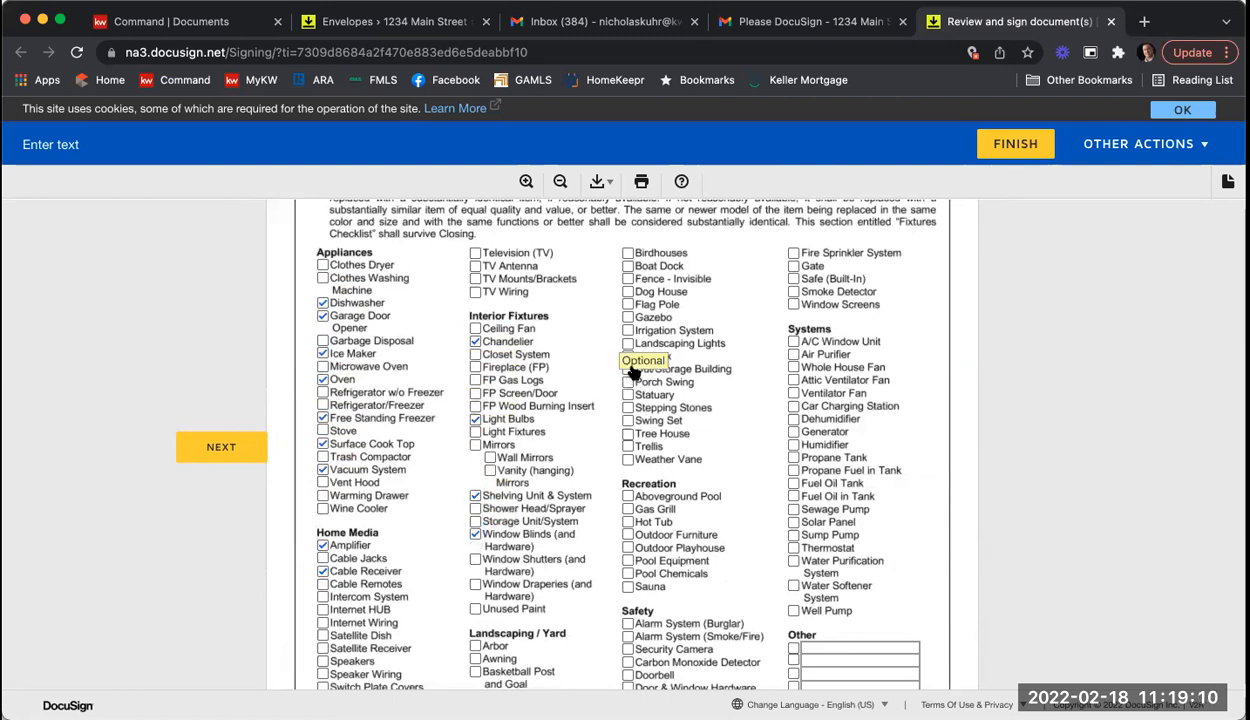
pyautogui.click(628, 343)
pyautogui.click(628, 330)
pyautogui.click(628, 304)
pyautogui.click(628, 291)
pyautogui.click(794, 367)
pyautogui.click(794, 380)
pyautogui.click(794, 393)
pyautogui.click(794, 419)
pyautogui.click(794, 457)
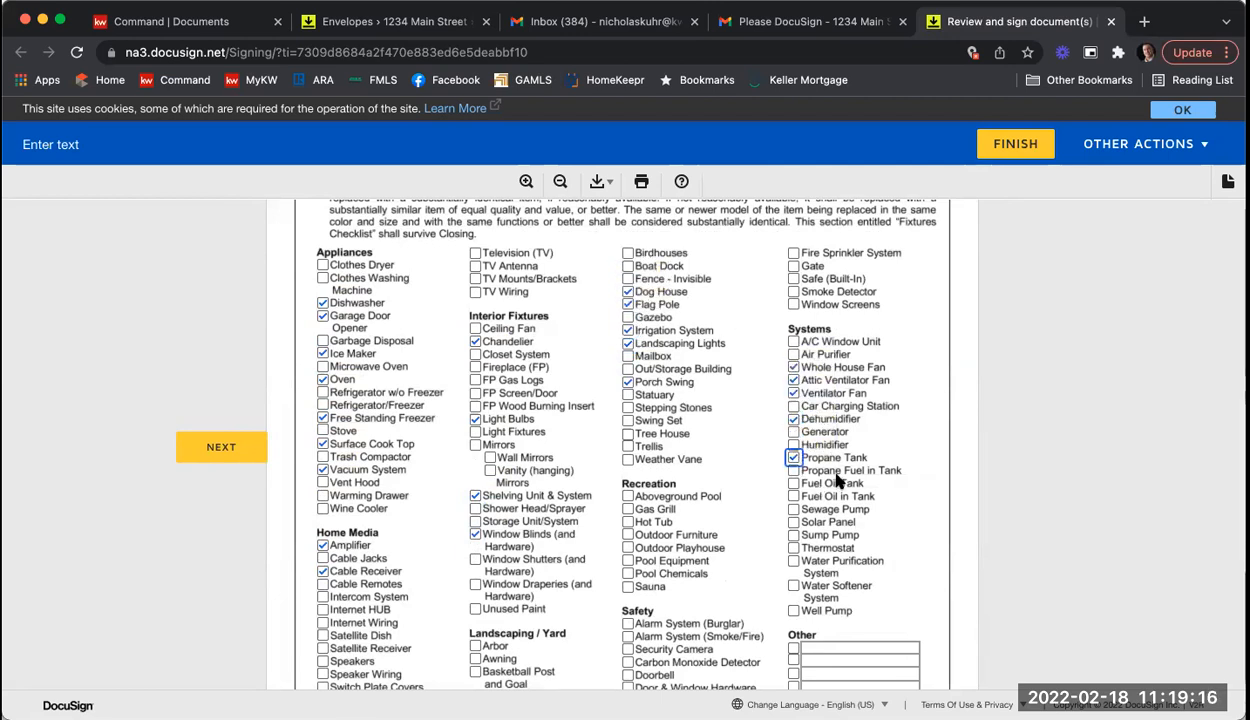
pyautogui.scroll(-8, 860, 465)
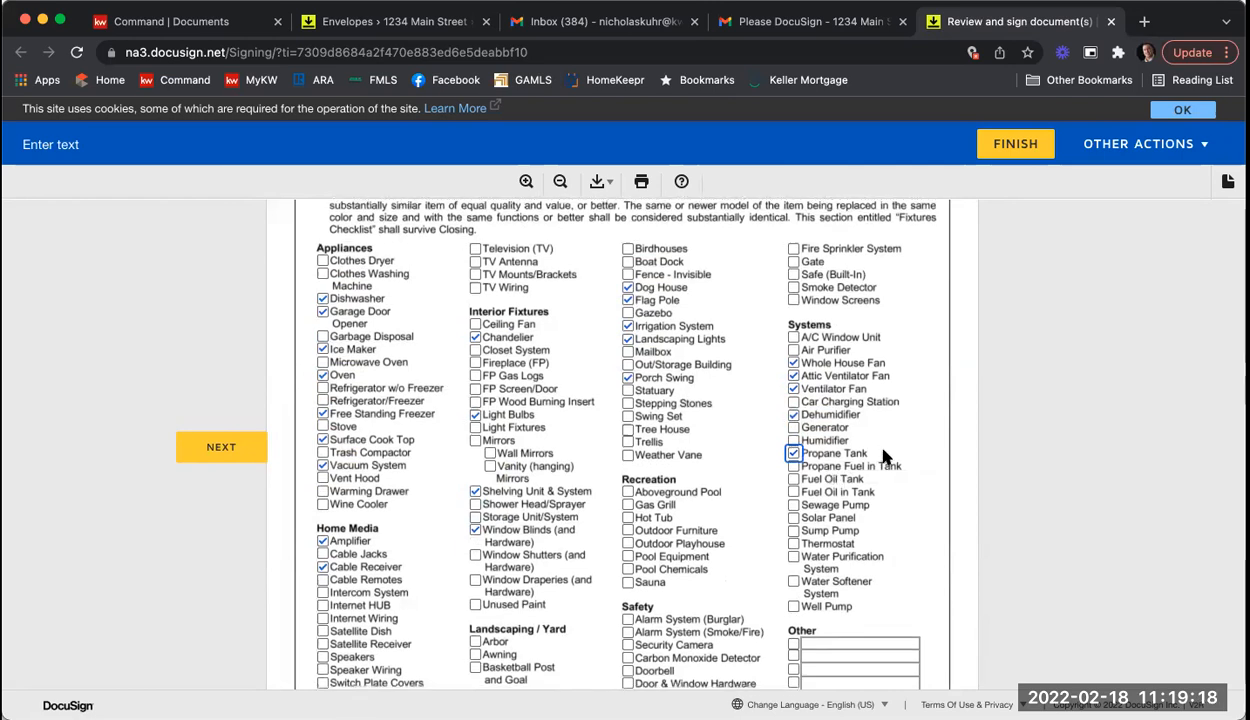
pyautogui.scroll(-6, 884, 462)
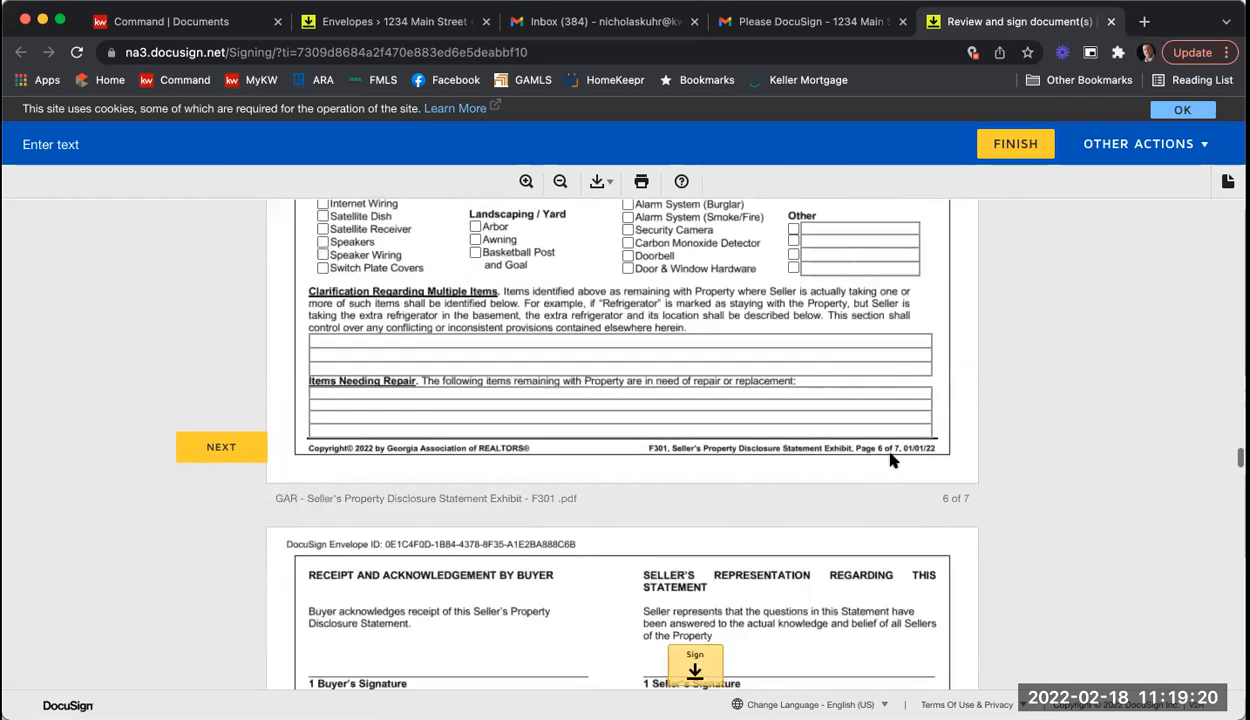
# Step: Sign the disclosure, enter the association name, and mark it a Mandatory Membership Community Association
pyautogui.click(680, 341)
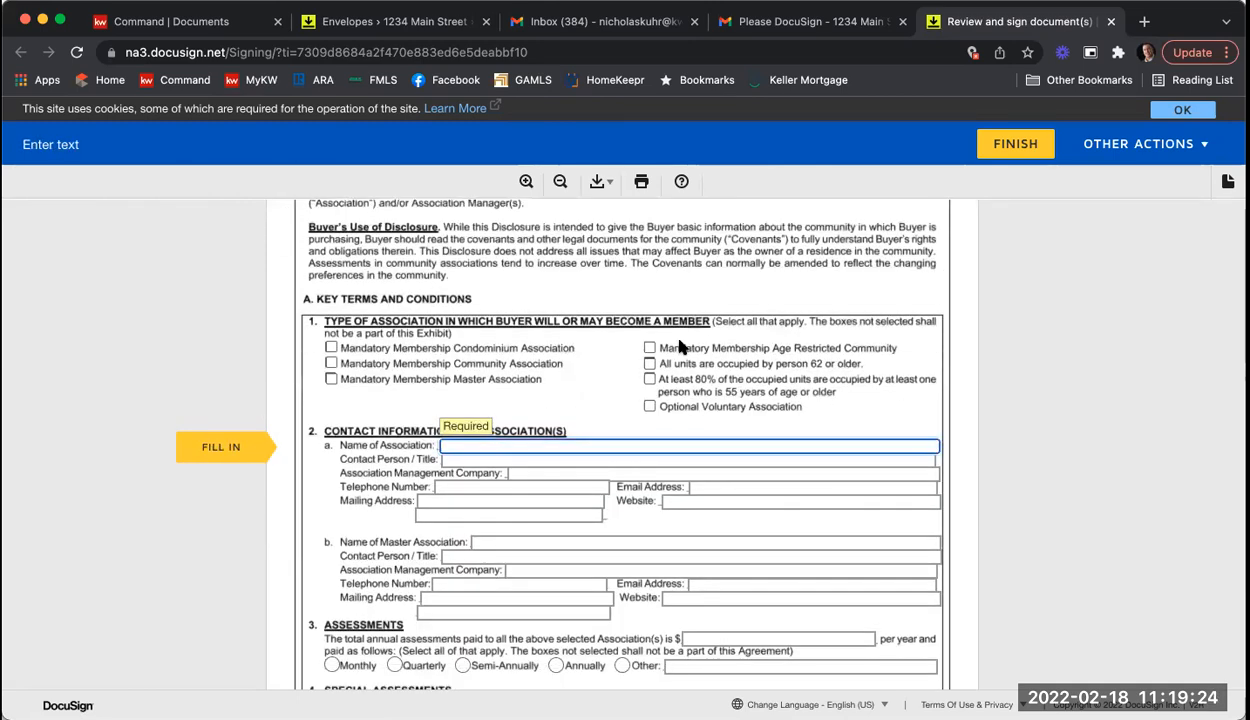
pyautogui.write('Name of HOA')
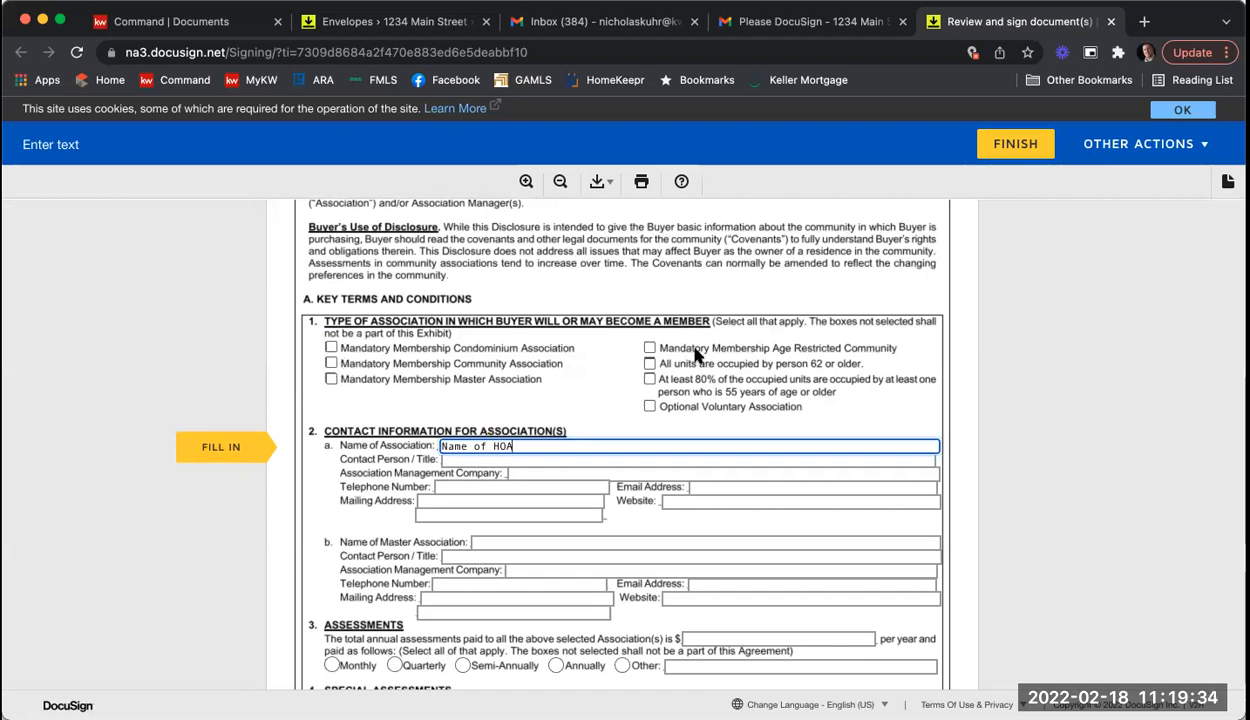
pyautogui.click(331, 363)
# Step: Fill the association contact, management company, phone, email, address and website fields with filler text
pyautogui.scroll(-2, 628, 400)
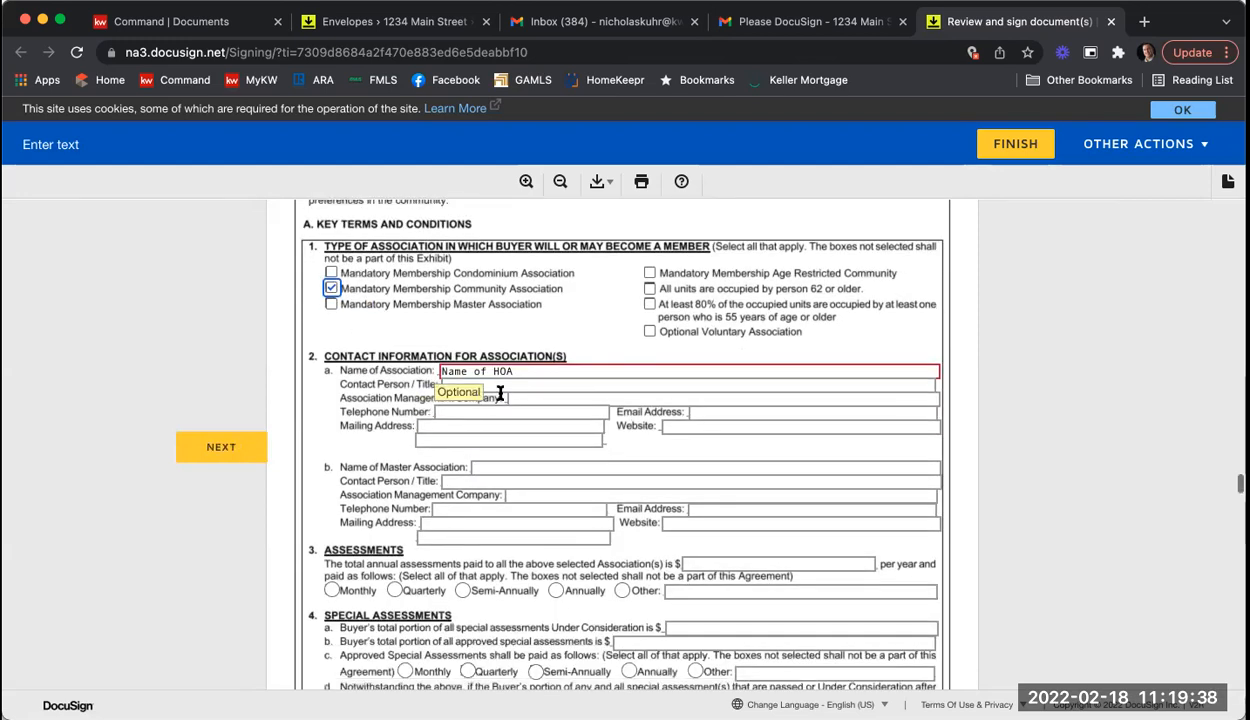
pyautogui.click(586, 392)
pyautogui.write('lkhsdfkhj')
pyautogui.press('Tab')
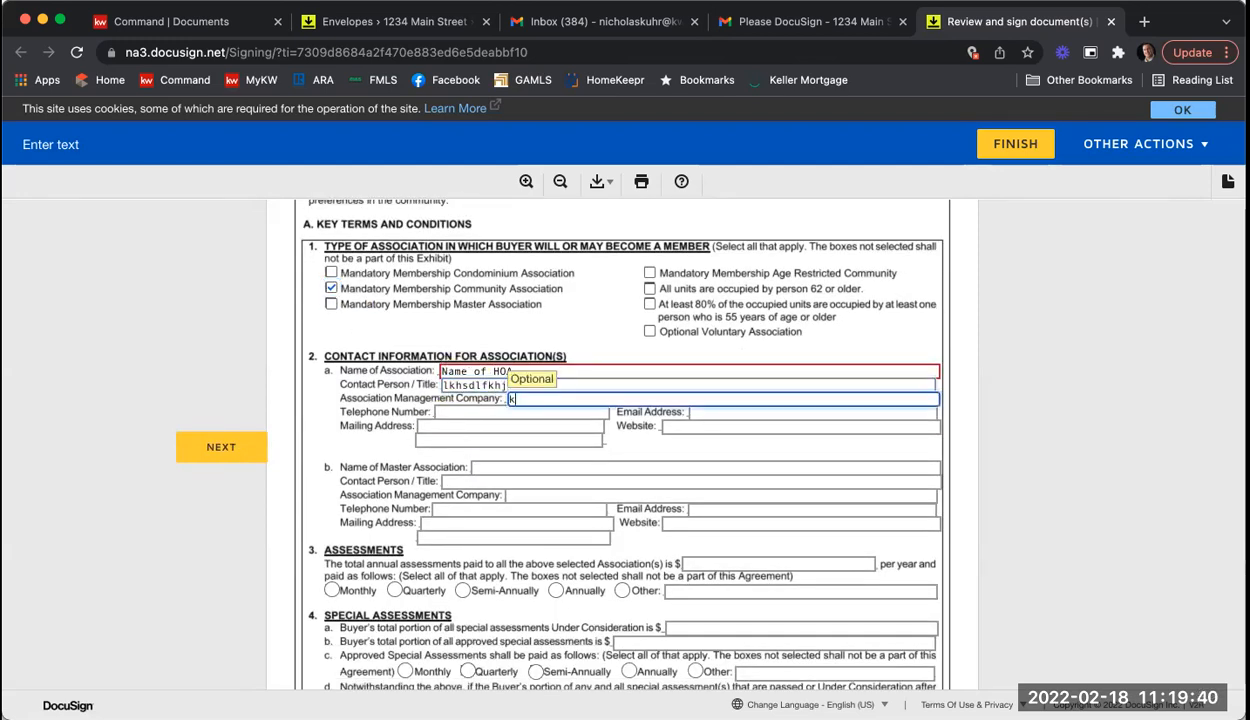
pyautogui.write('kljsflkjhsd')
pyautogui.press('Tab')
pyautogui.write('`sdf;khsd;f`khjsd`')
pyautogui.press('Tab')
pyautogui.write('sdfj;sldkgfh')
pyautogui.press('Tab')
pyautogui.write('sdf;khsd;f')
pyautogui.press('Tab')
pyautogui.write('slkdj;sldkj')
pyautogui.press('Tab')
pyautogui.write('sdf')
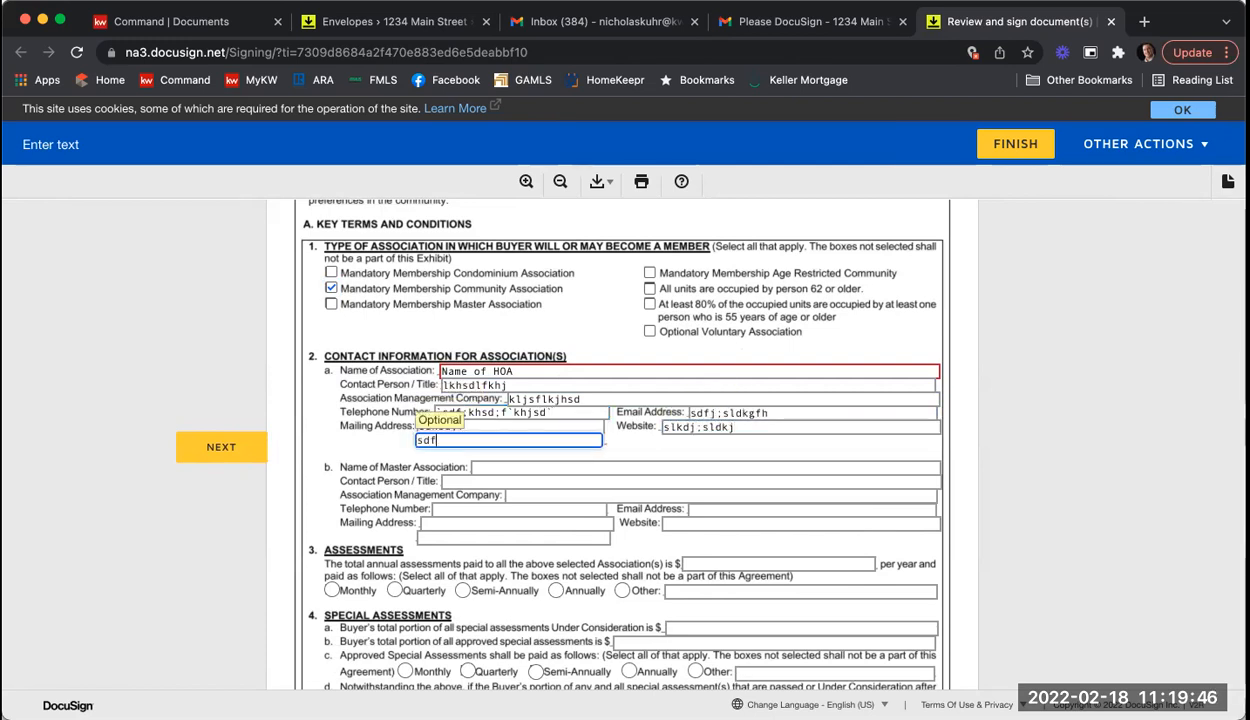
# Step: Enter 1000 as total annual assessments and 0 for special assessments
pyautogui.scroll(-3, 594, 402)
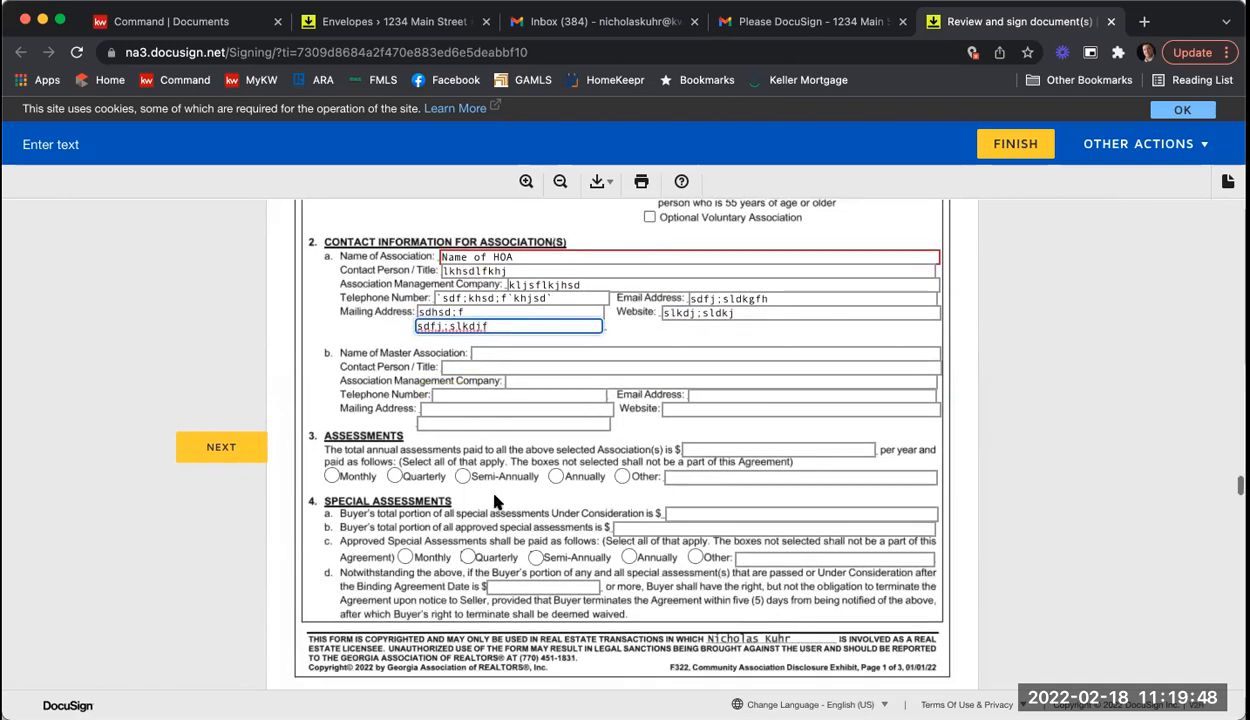
pyautogui.click(760, 452)
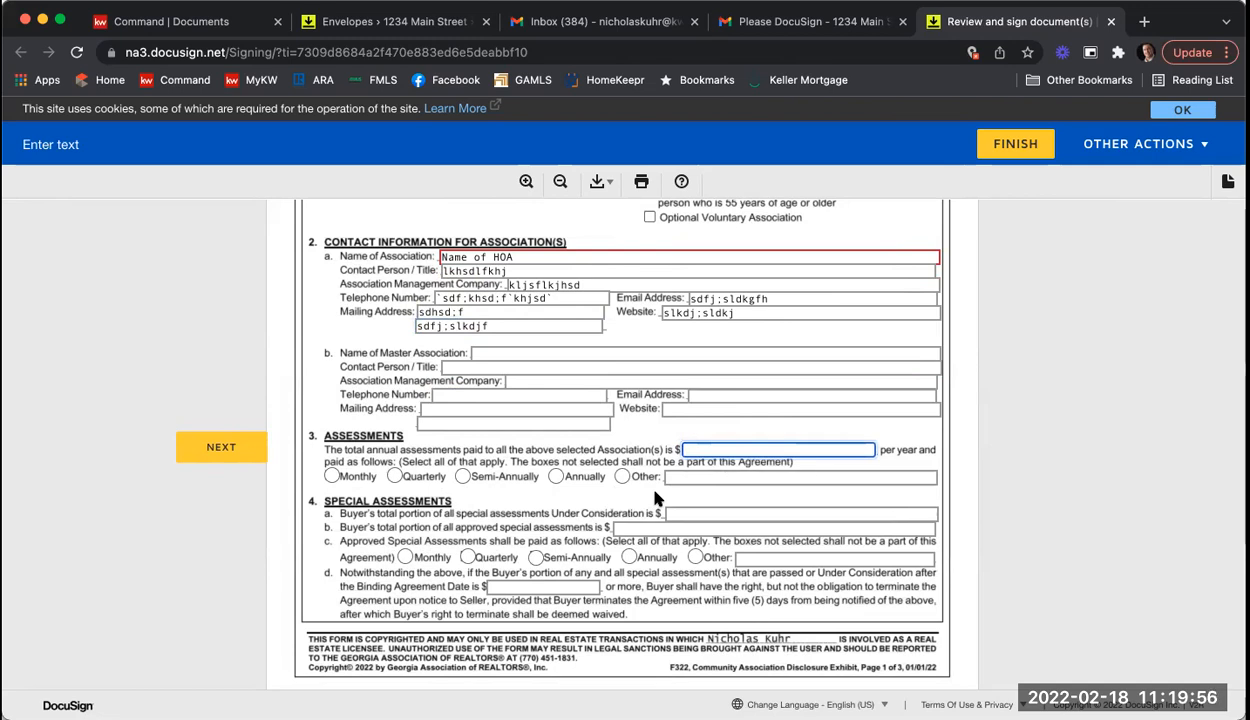
pyautogui.write('1000')
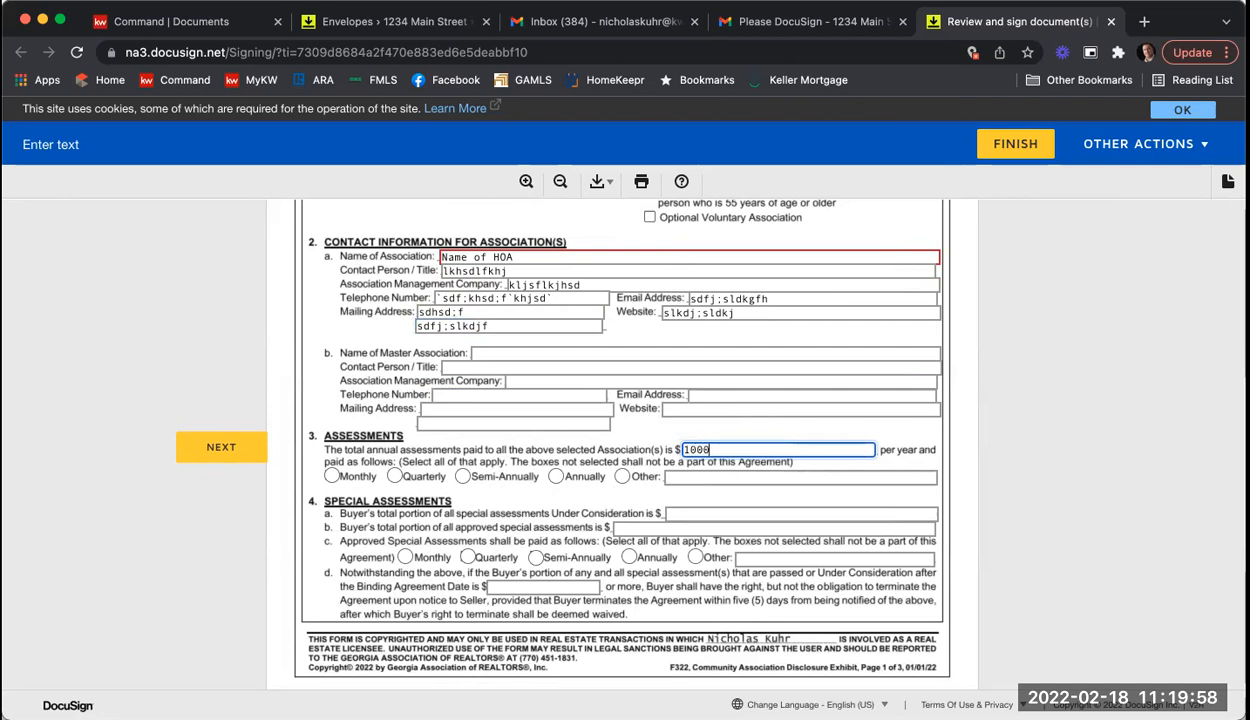
pyautogui.click(421, 470)
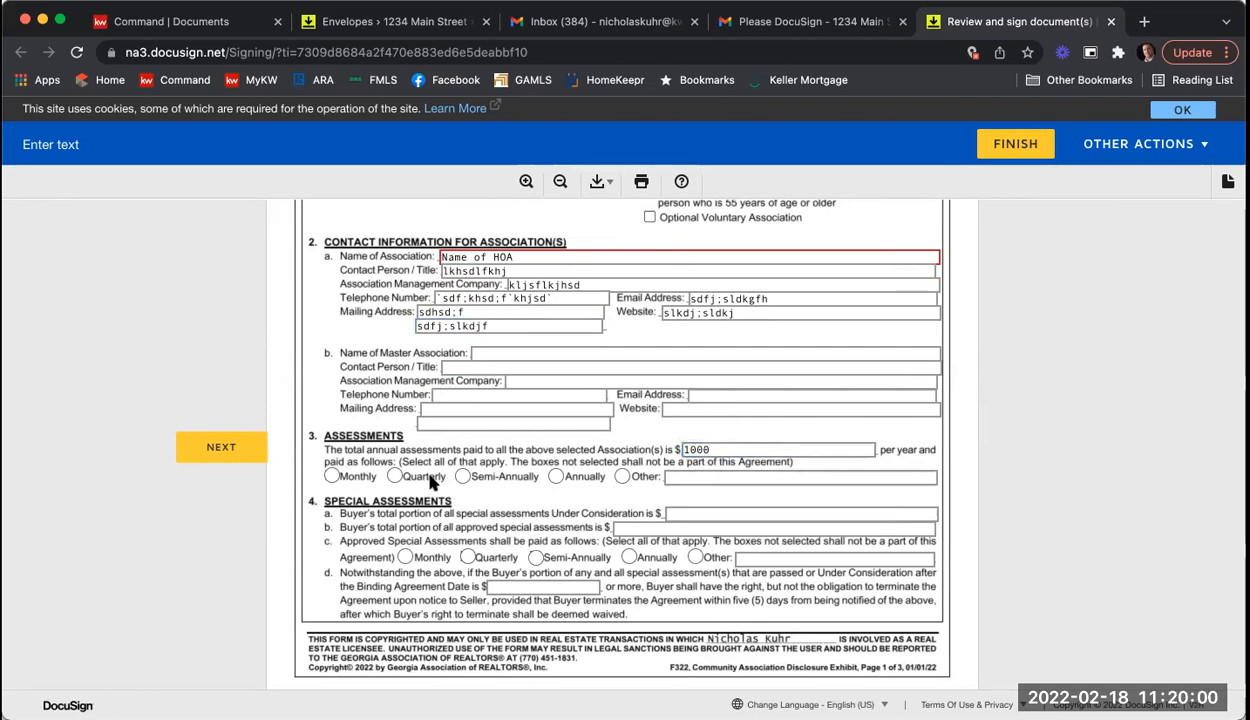
pyautogui.click(697, 513)
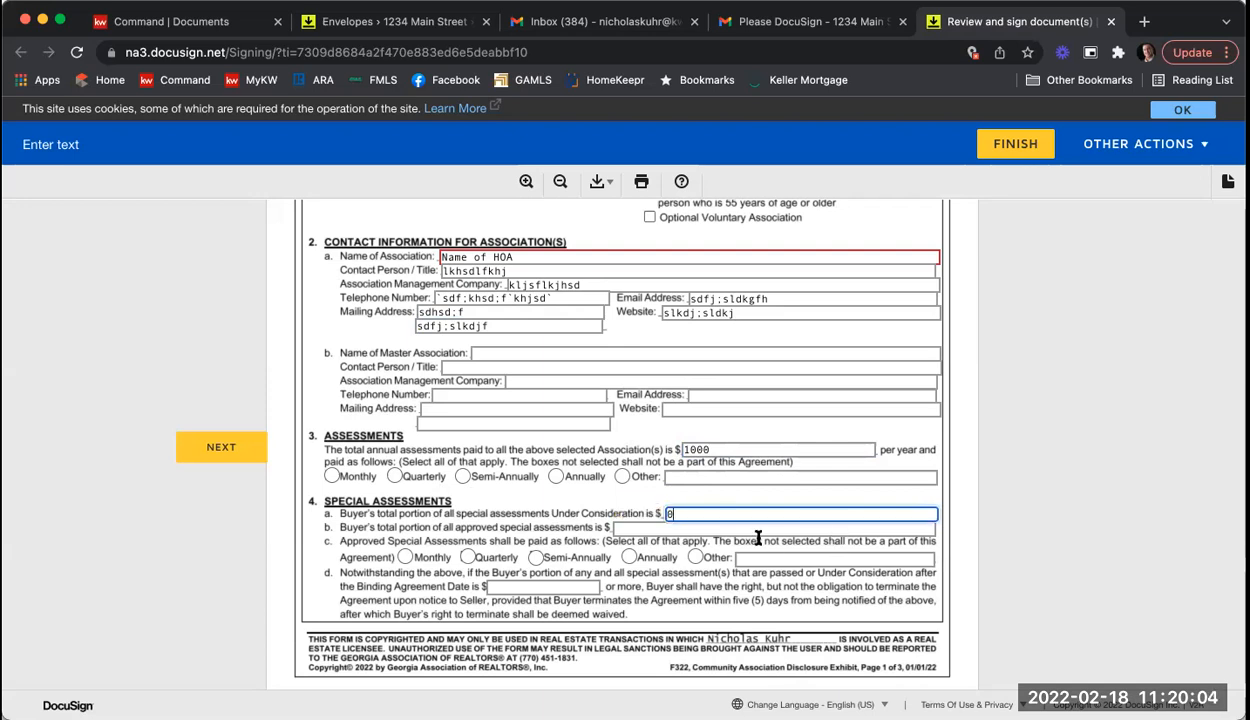
pyautogui.click(686, 526)
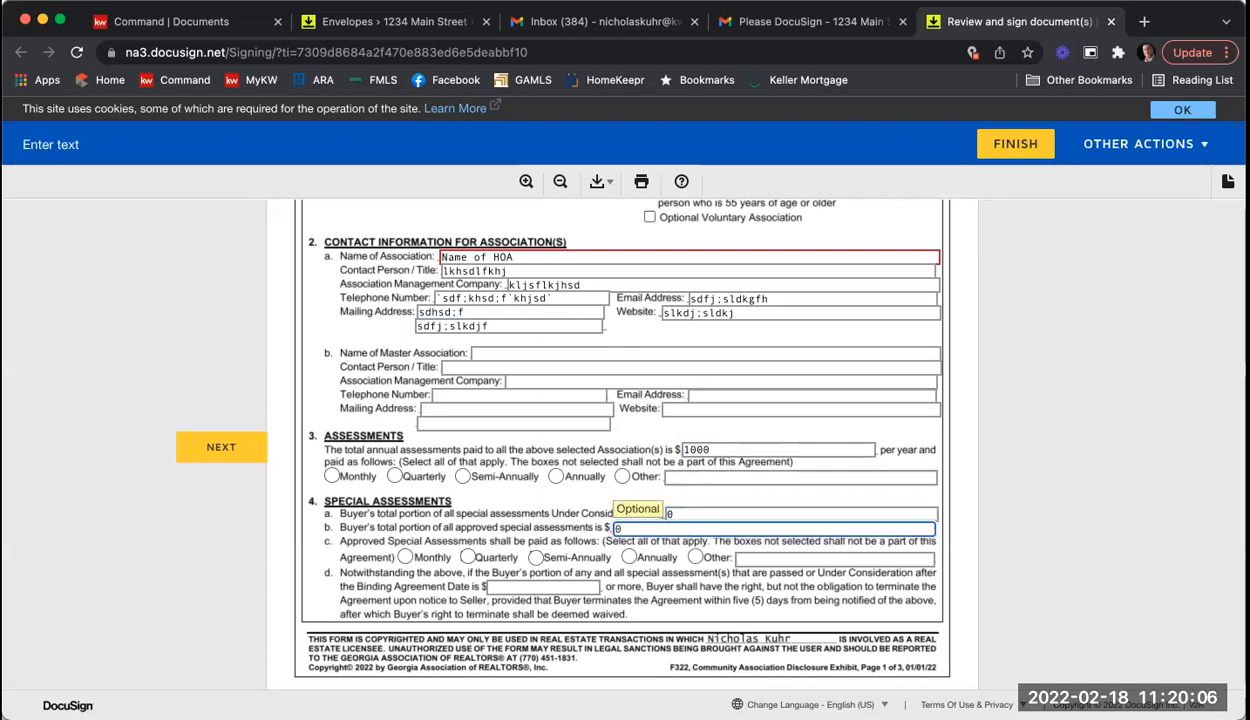
pyautogui.scroll(-5, 576, 495)
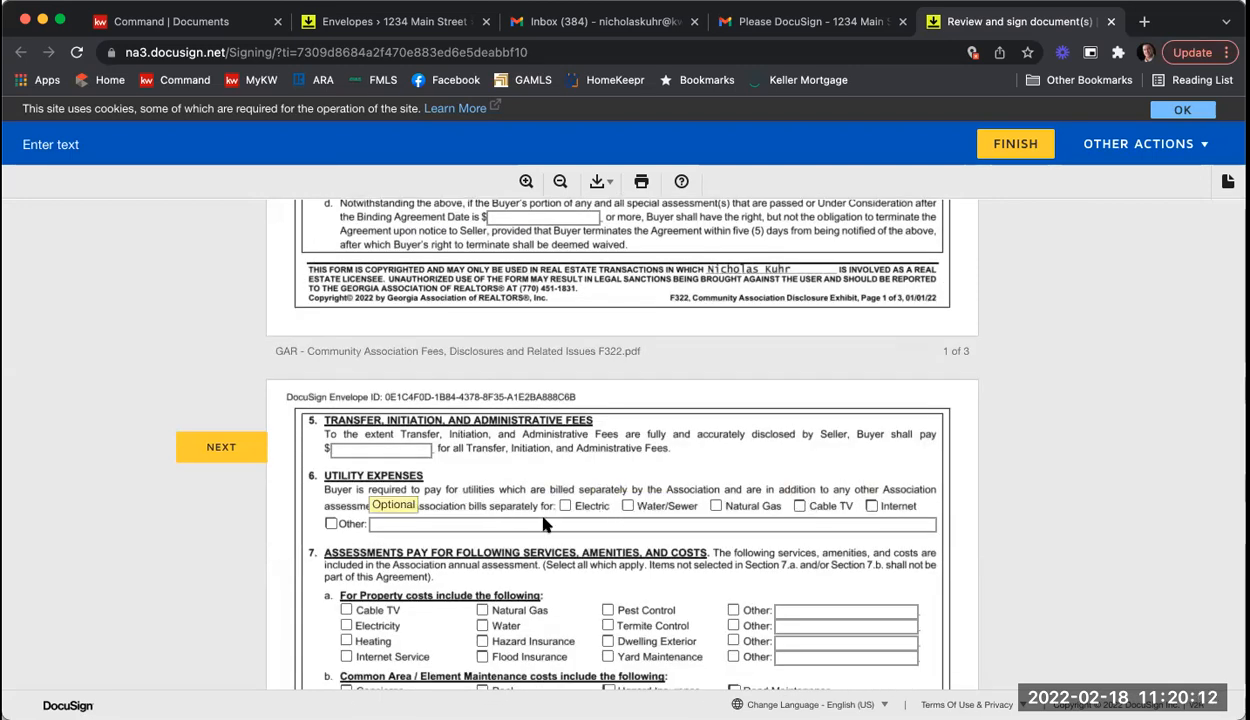
# Step: Tick Pest and Termite Control as property costs; Pool, Flood Insurance, Termite Control, Trash Pick-Up as common area
pyautogui.scroll(-3, 227, 479)
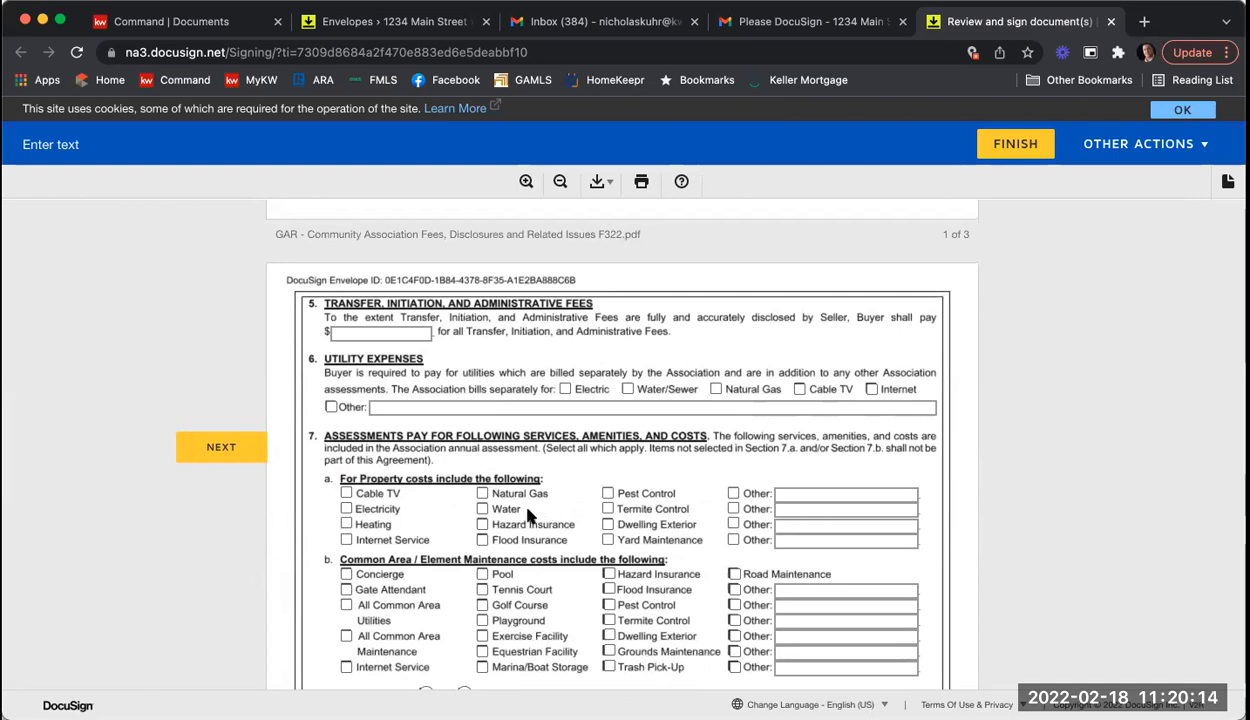
pyautogui.click(607, 509)
pyautogui.click(607, 493)
pyautogui.scroll(-3, 608, 507)
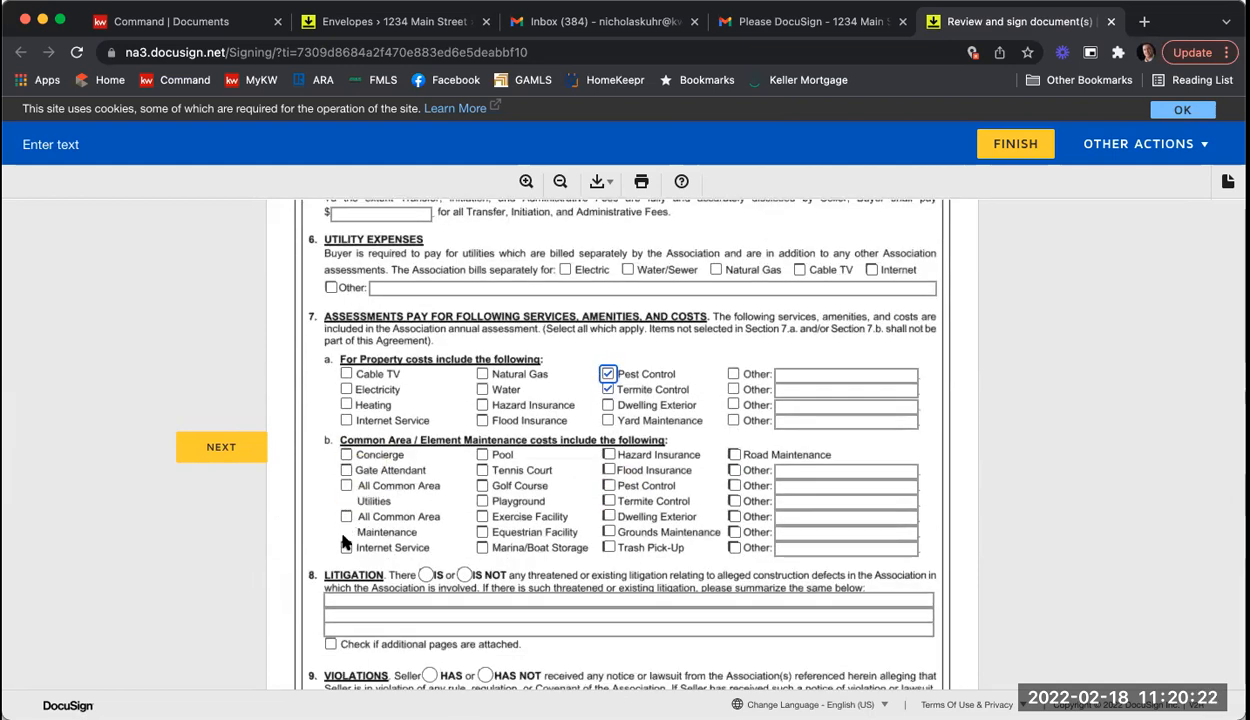
pyautogui.click(481, 458)
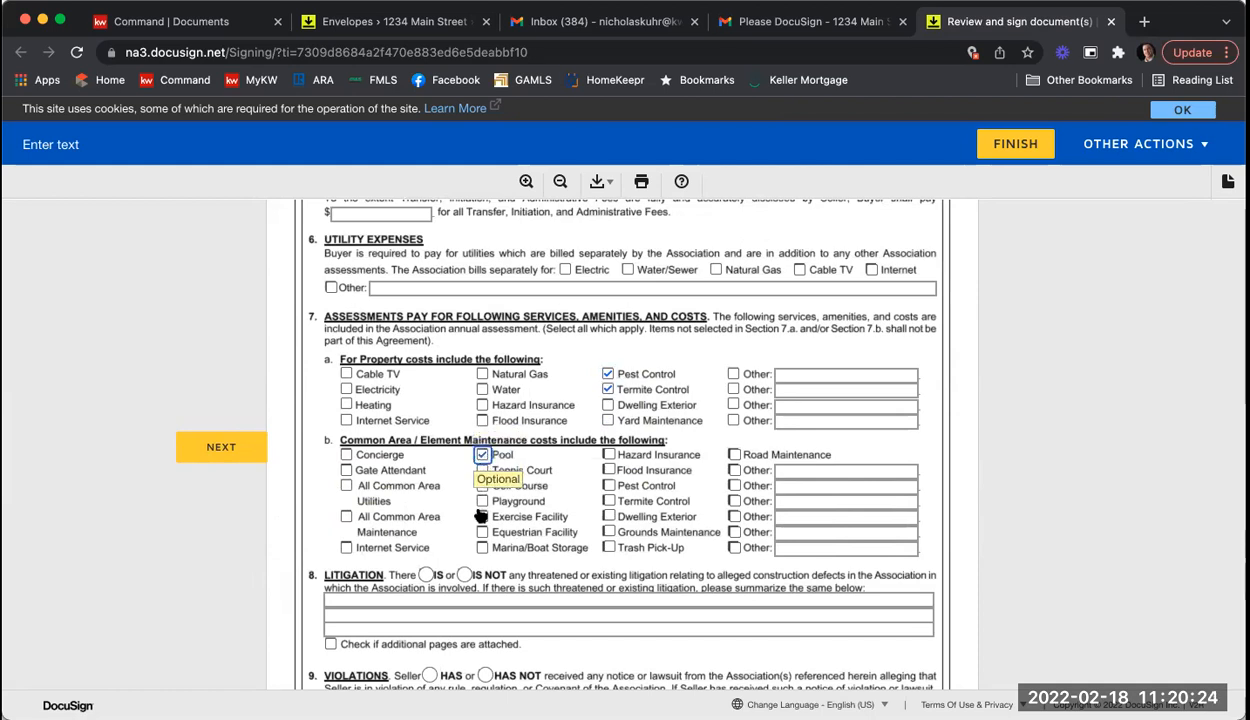
pyautogui.click(606, 470)
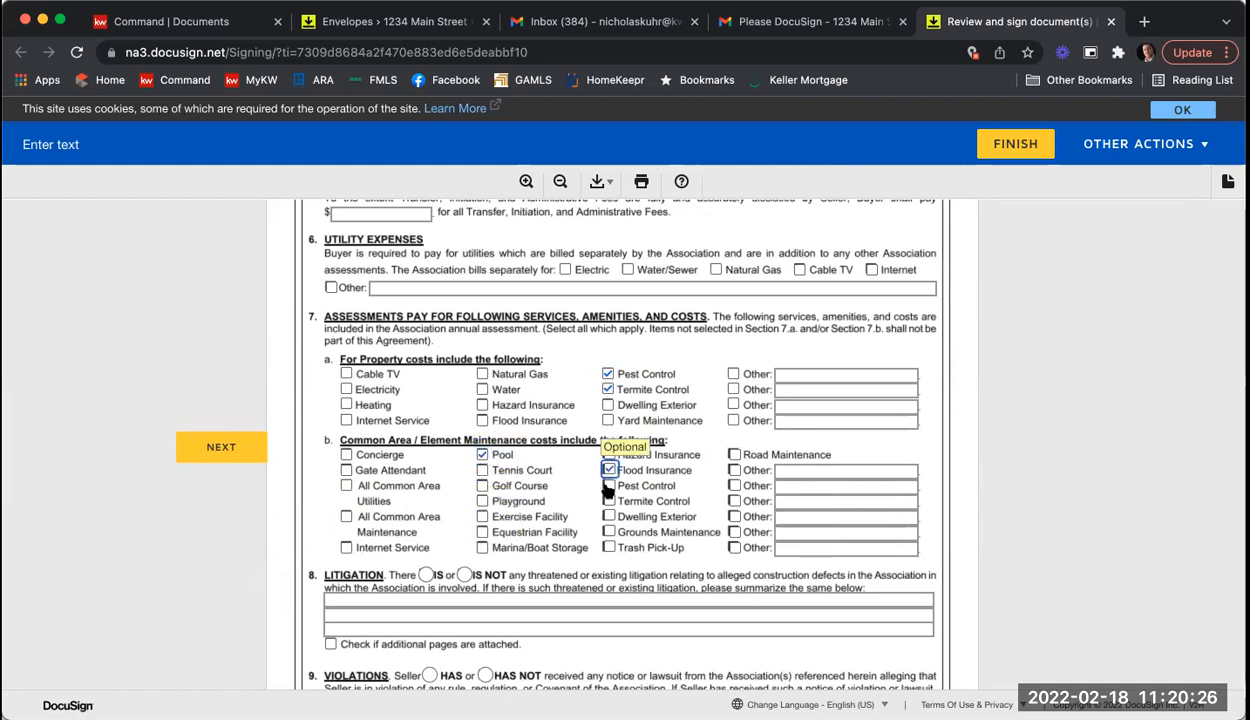
pyautogui.click(607, 500)
pyautogui.click(607, 547)
# Step: Mark that there IS NOT threatened litigation and the seller HAS NOT received violation notices
pyautogui.scroll(-2, 500, 500)
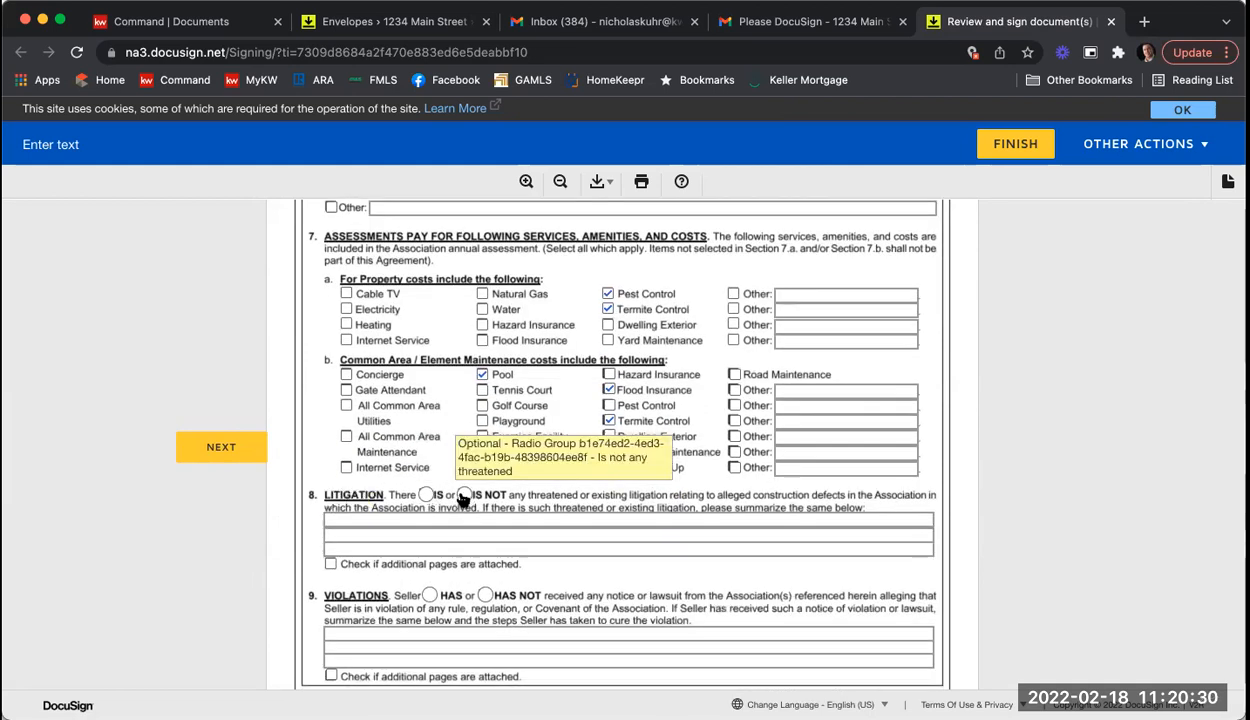
pyautogui.click(464, 495)
pyautogui.click(485, 595)
pyautogui.scroll(-5, 540, 573)
pyautogui.scroll(-20, 540, 573)
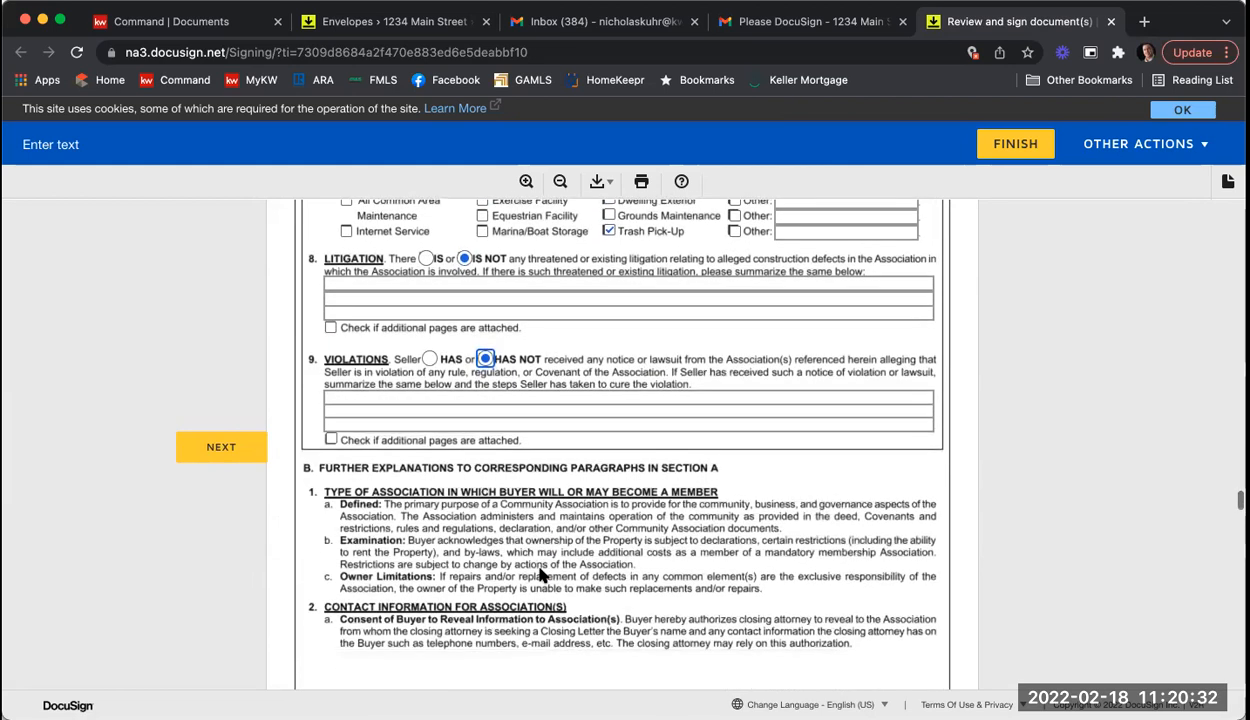
pyautogui.scroll(-5, 540, 575)
pyautogui.scroll(3, 644, 397)
pyautogui.scroll(-20, 580, 480)
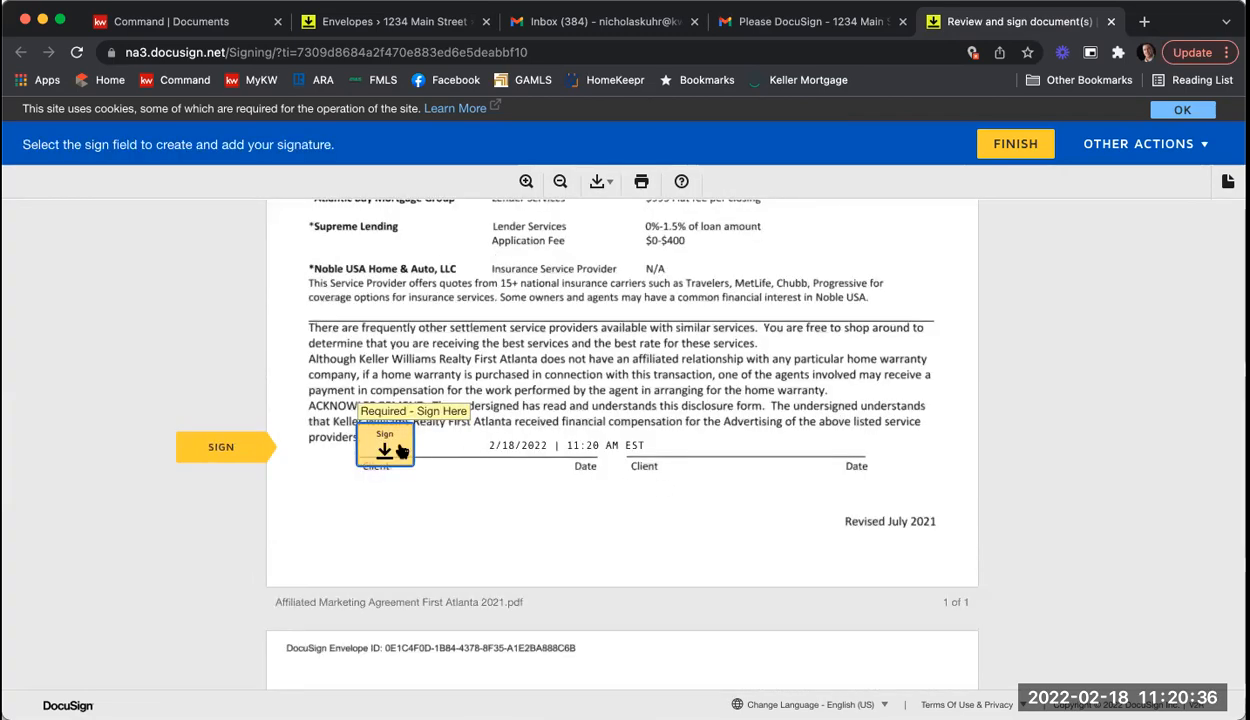
# Step: Initial page 1 and sign page 8 of the Purchase and Sale Agreement, then finish signing
pyautogui.scroll(-20, 418, 446)
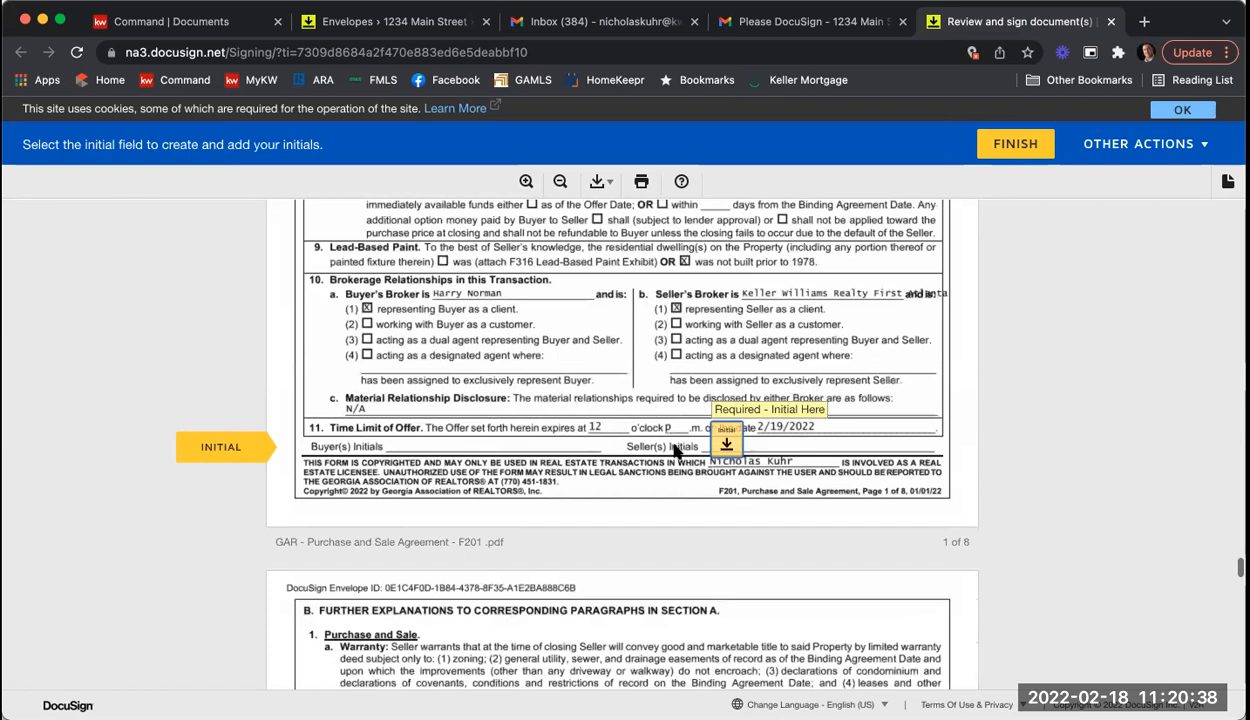
pyautogui.click(720, 440)
pyautogui.click(706, 446)
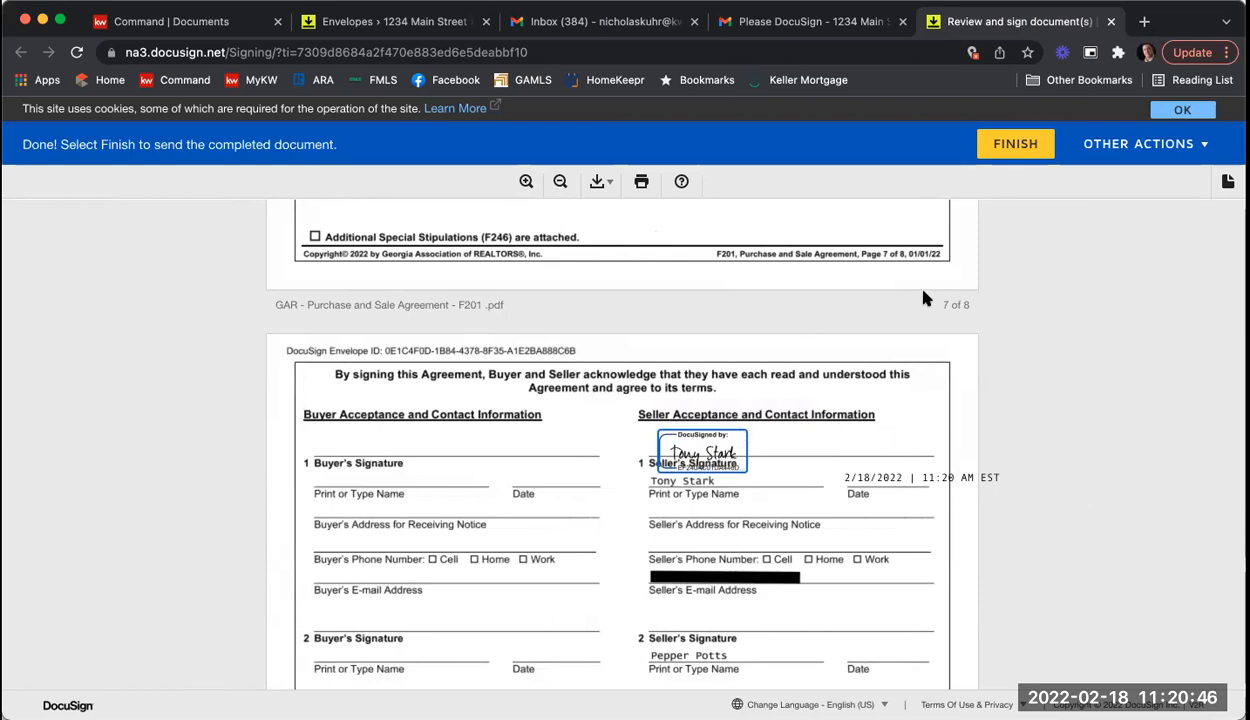
pyautogui.click(1013, 146)
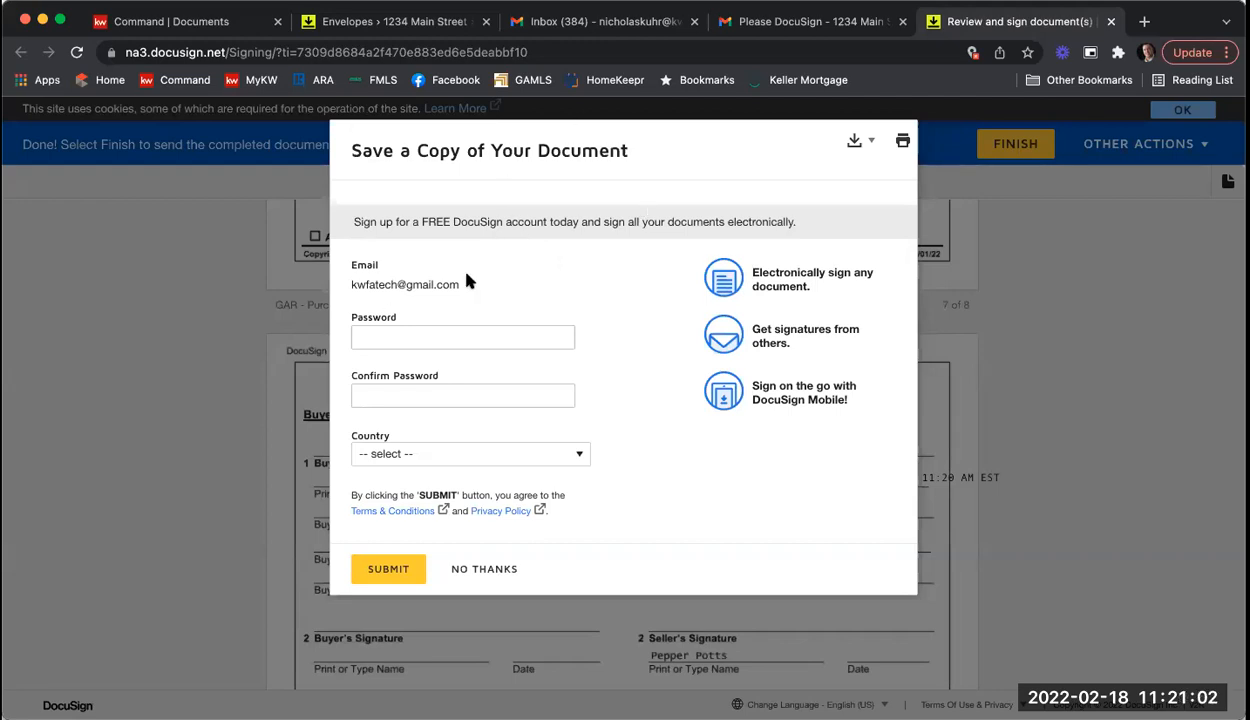
# Step: Decline saving a copy and close the finished-signing page
pyautogui.click(482, 570)
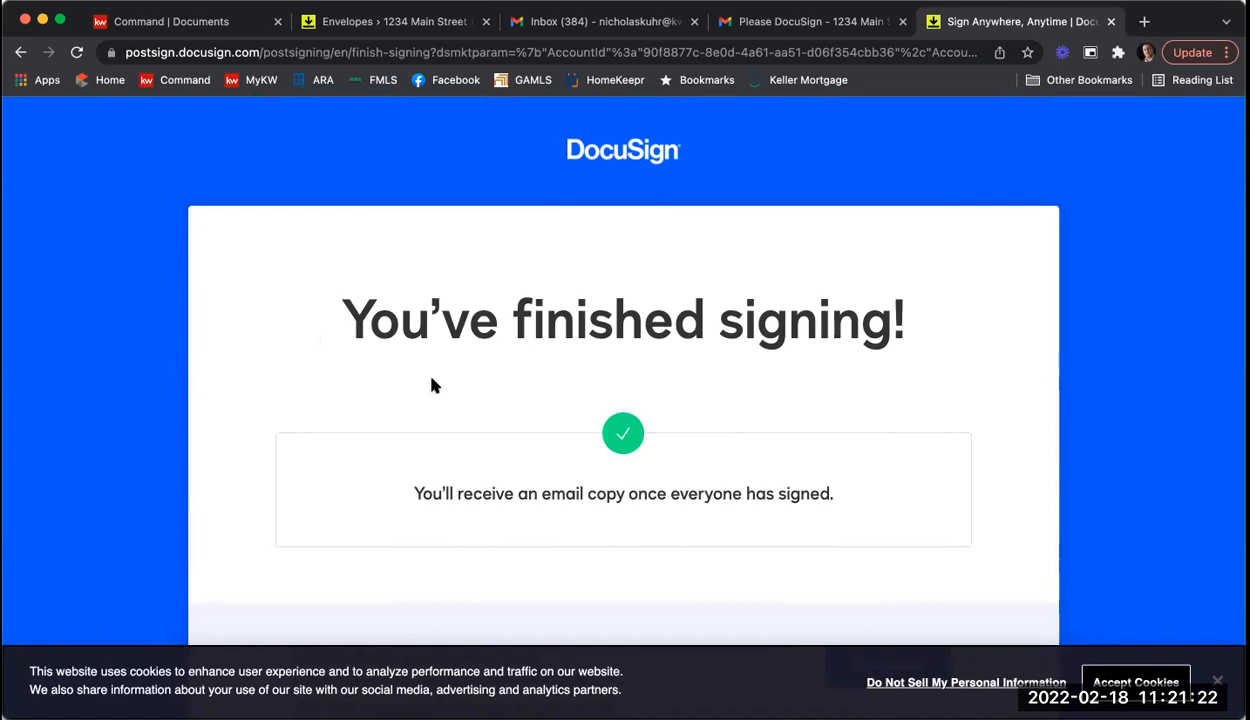
pyautogui.click(1110, 21)
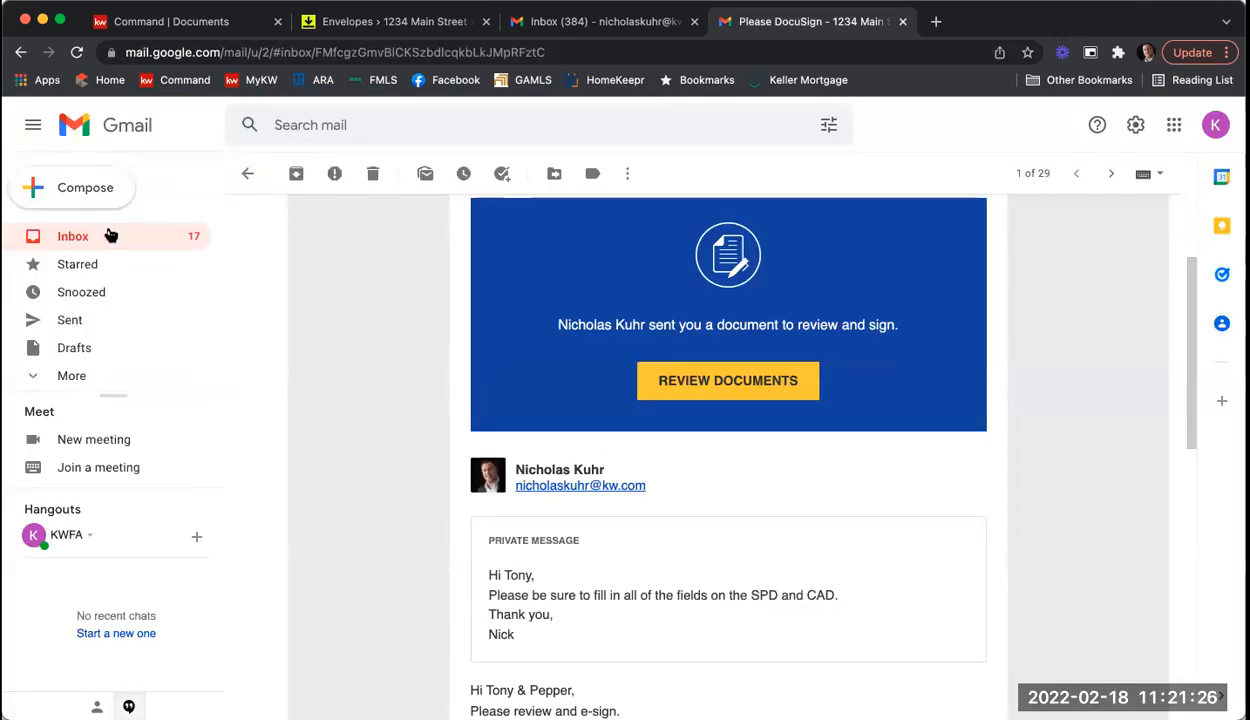
# Step: Return to the inbox and switch to the second seller's mail account
pyautogui.click(110, 235)
pyautogui.click(1213, 127)
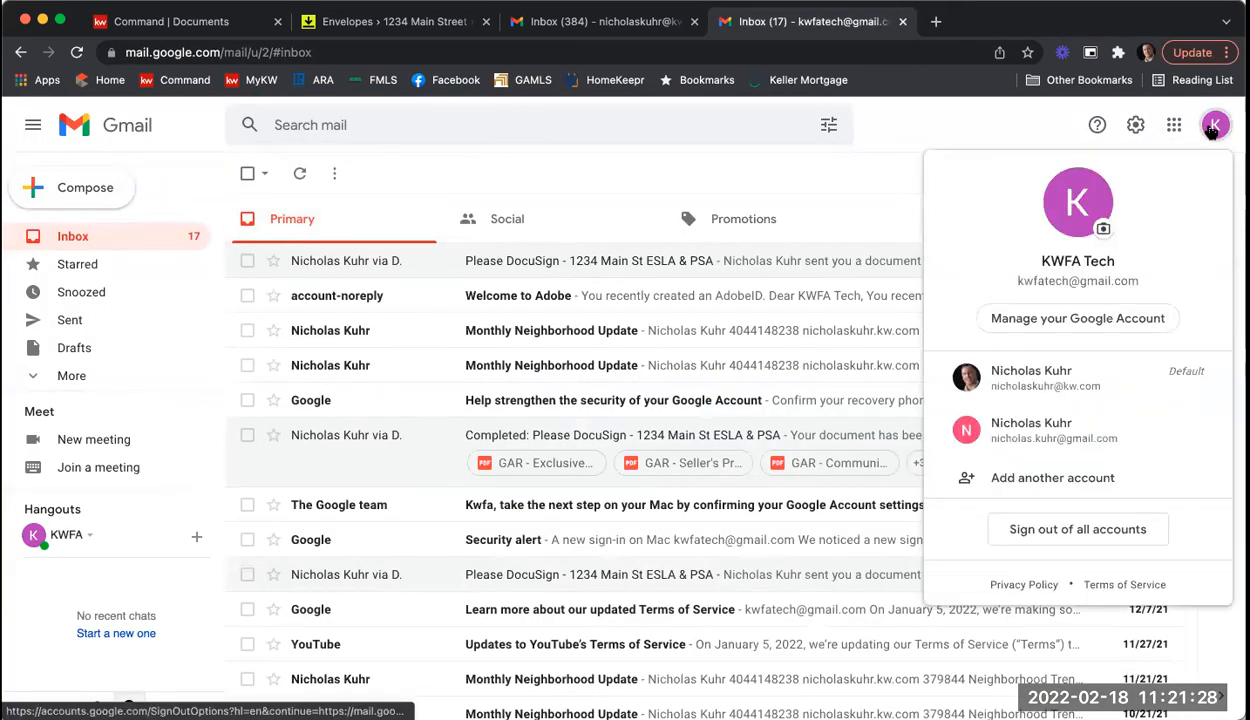
pyautogui.click(1060, 430)
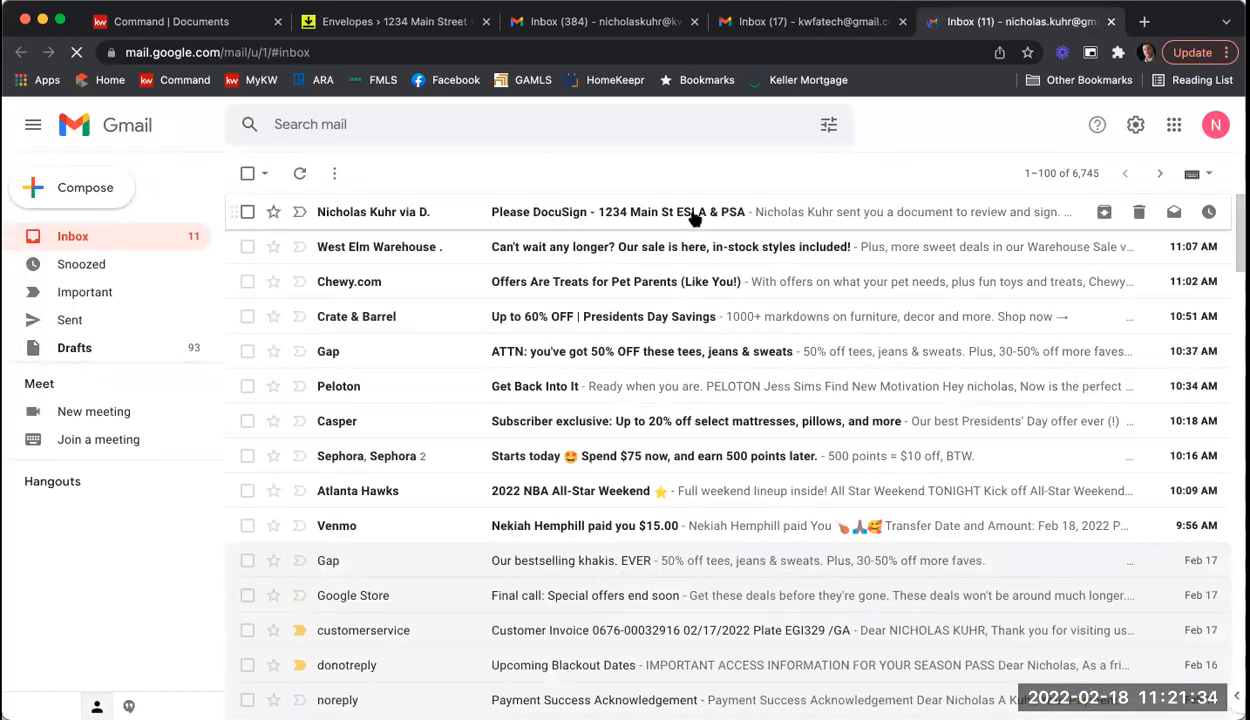
# Step: Open the Please DocuSign request email and launch its document review link
pyautogui.click(693, 218)
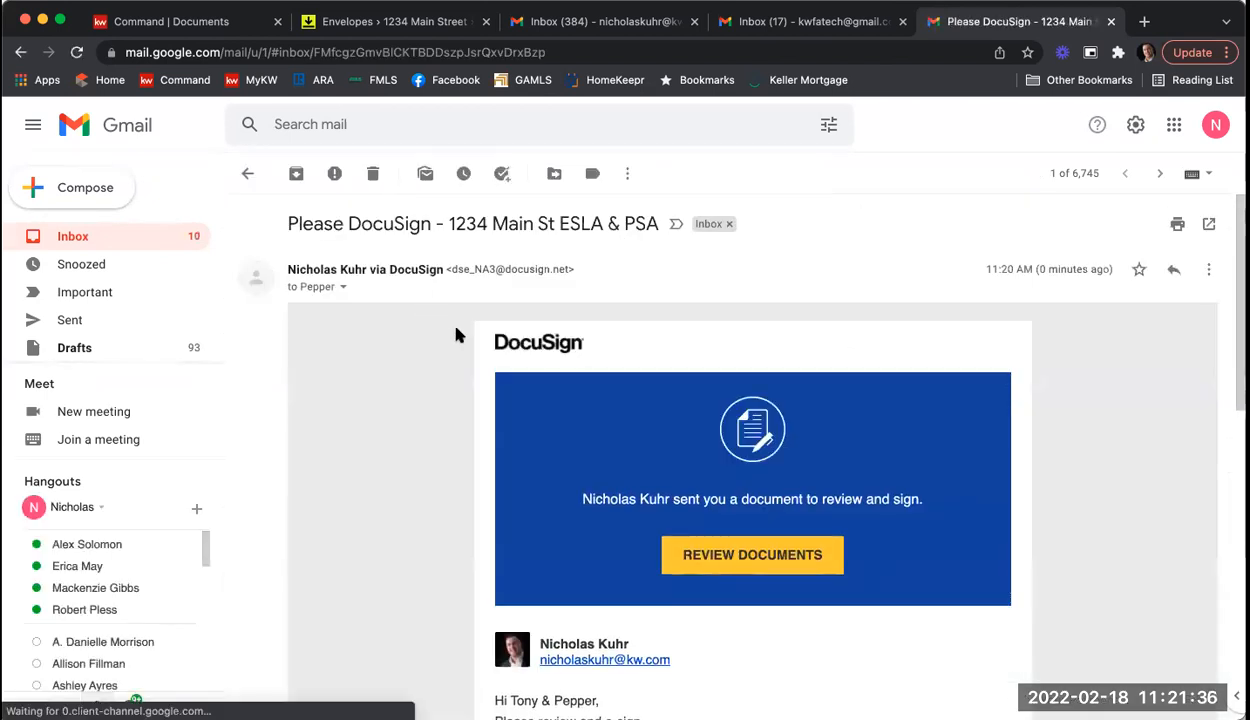
pyautogui.scroll(-3, 438, 357)
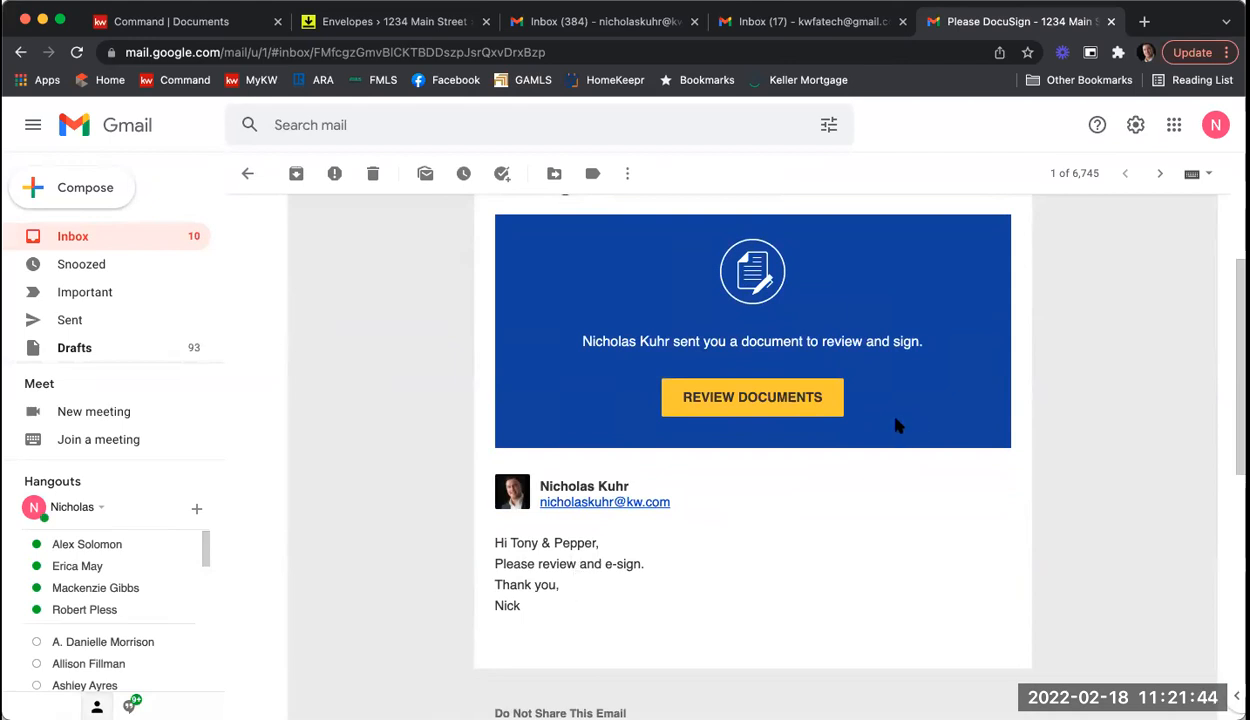
pyautogui.click(760, 398)
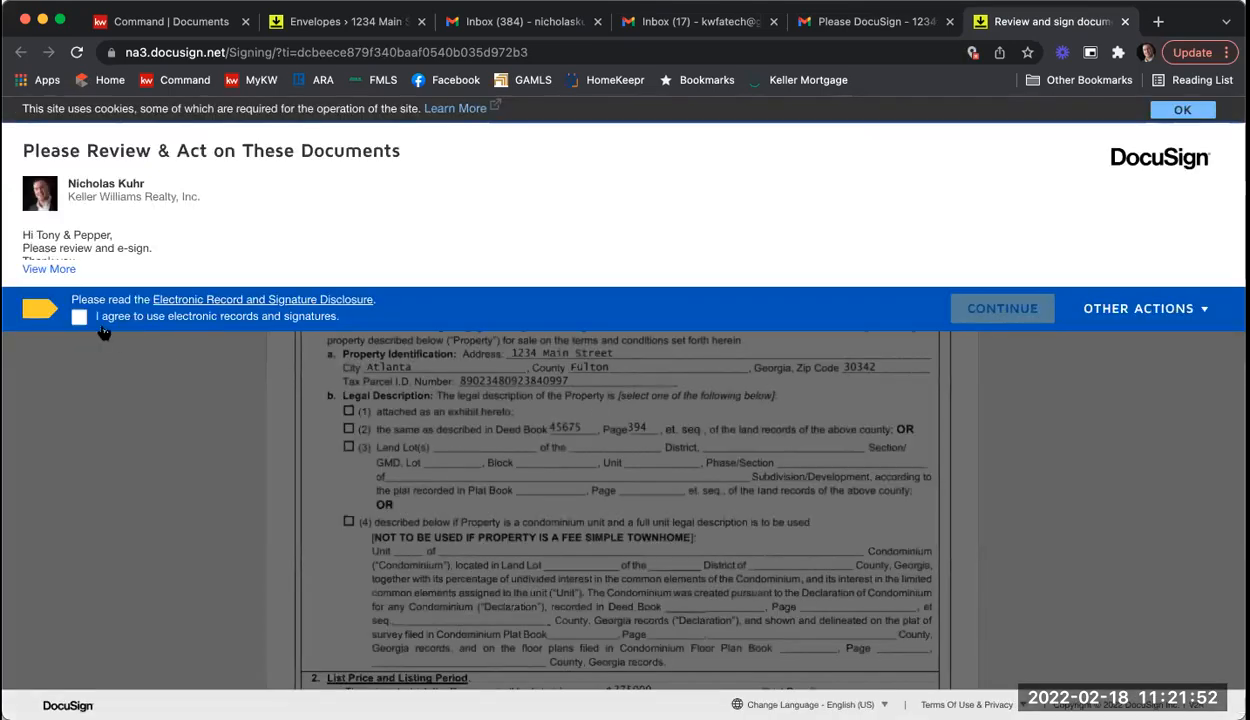
# Step: Accept electronic records and adopt the second seller's prefilled signature on the first signature line
pyautogui.click(80, 317)
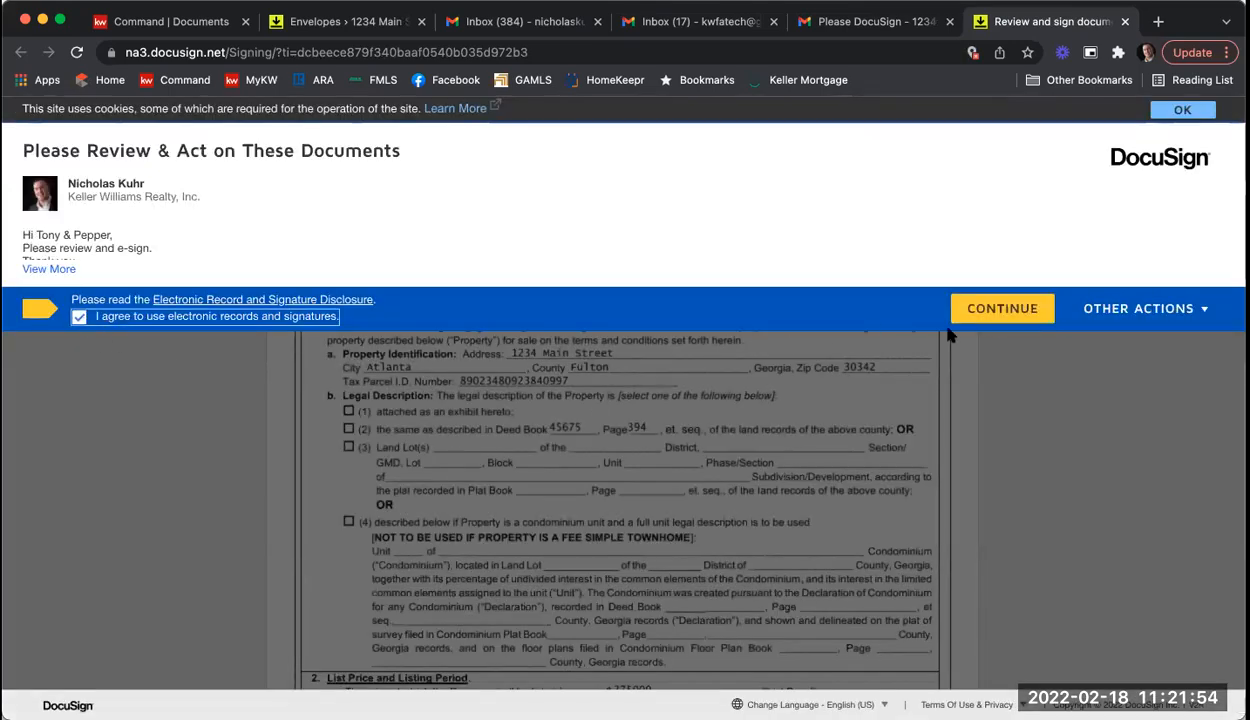
pyautogui.click(1017, 318)
pyautogui.click(230, 255)
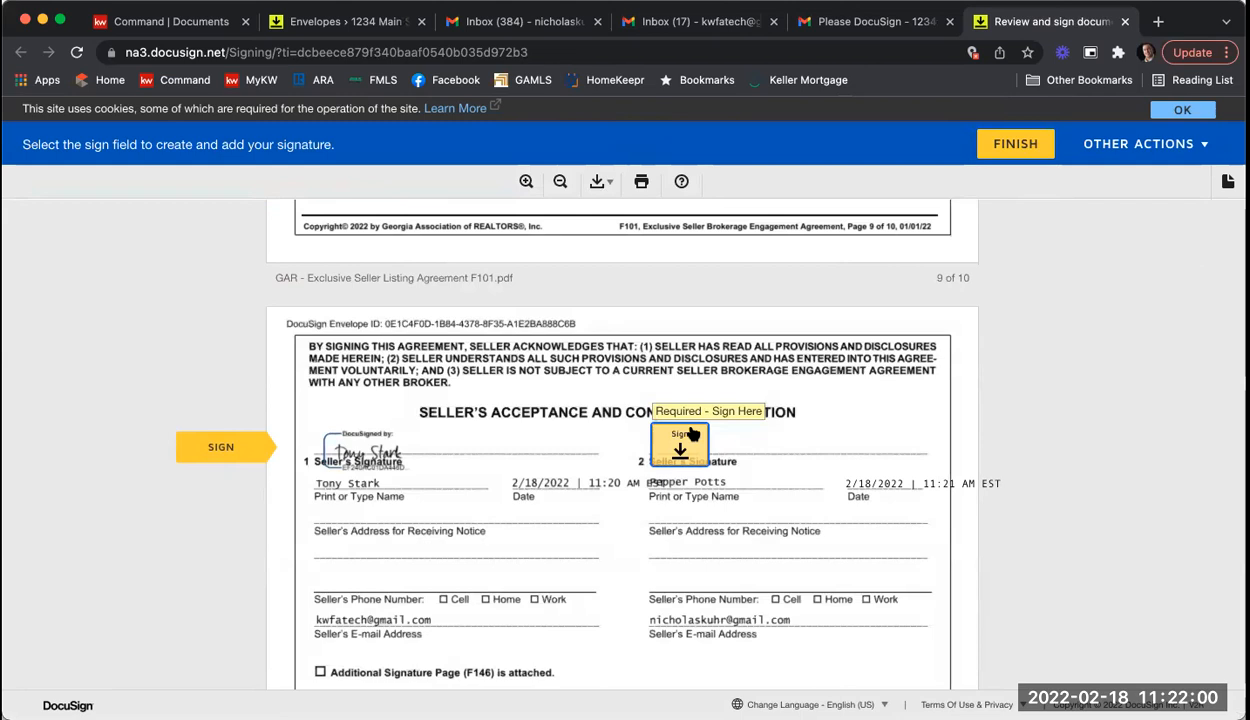
pyautogui.click(690, 432)
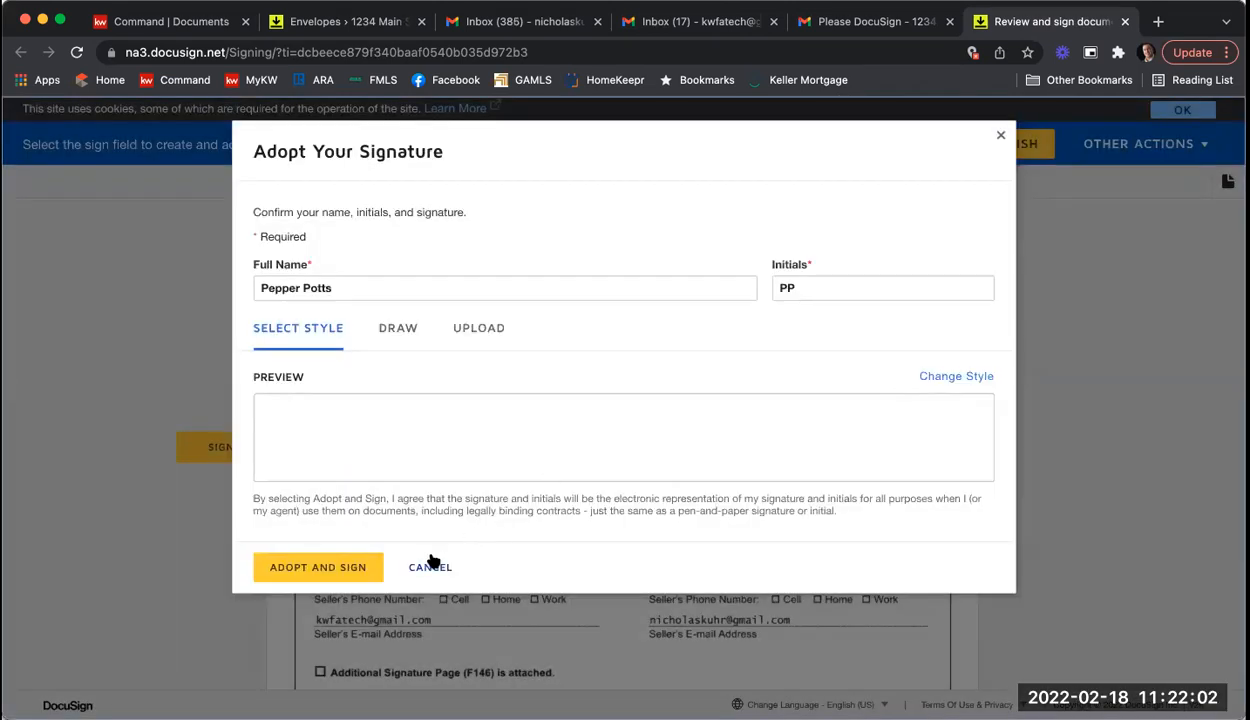
pyautogui.click(340, 565)
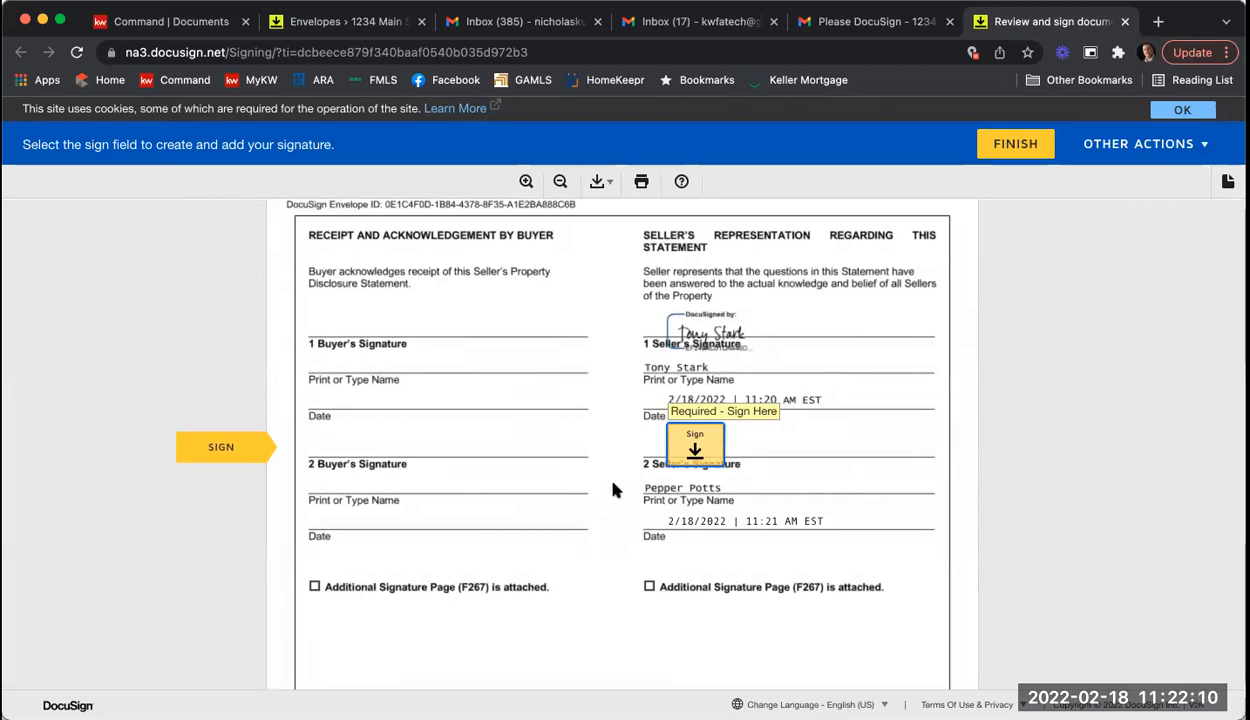
# Step: Sign the disclosure statement as the second seller
pyautogui.scroll(20, 613, 489)
pyautogui.scroll(8, 620, 486)
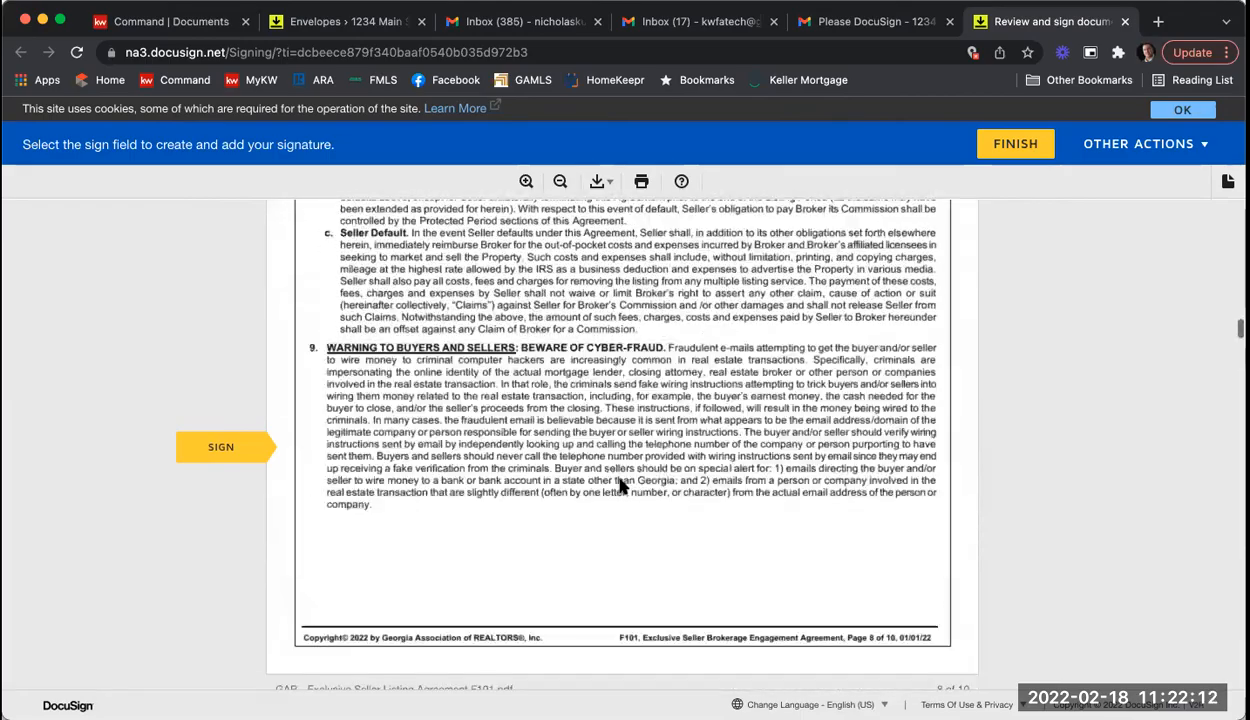
pyautogui.scroll(8, 624, 484)
pyautogui.scroll(-20, 627, 483)
pyautogui.scroll(-10, 630, 482)
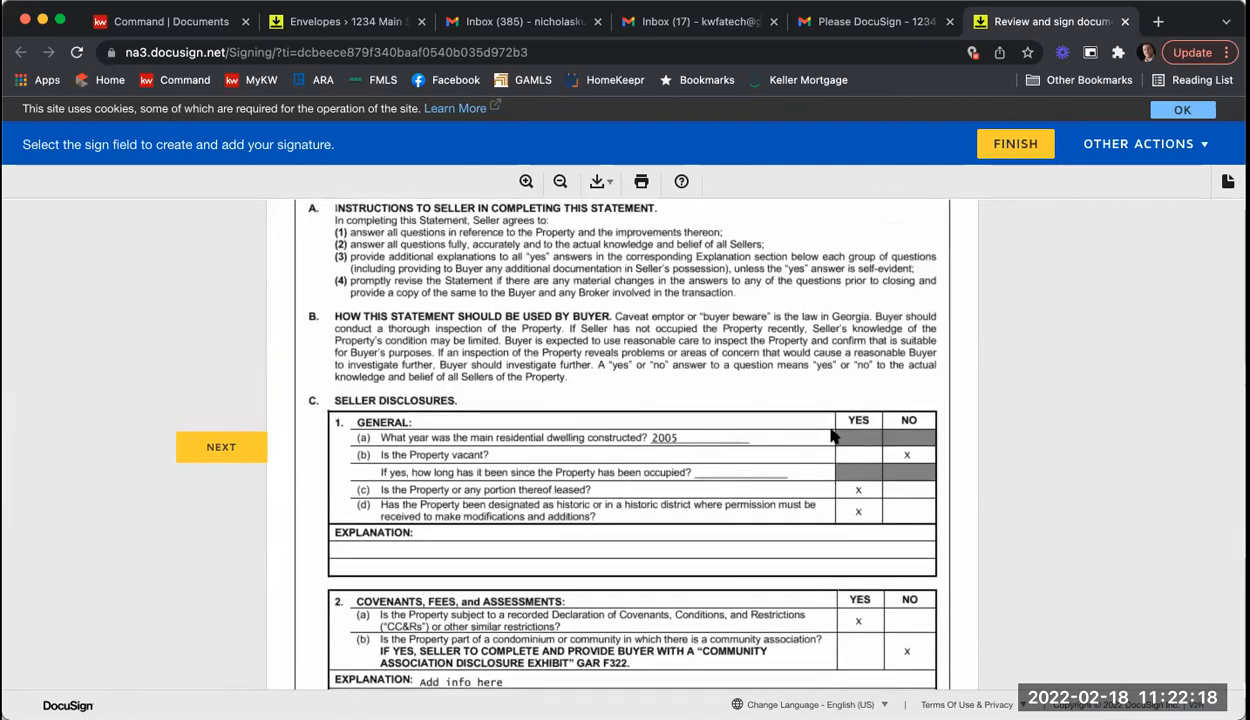
pyautogui.scroll(-2, 822, 440)
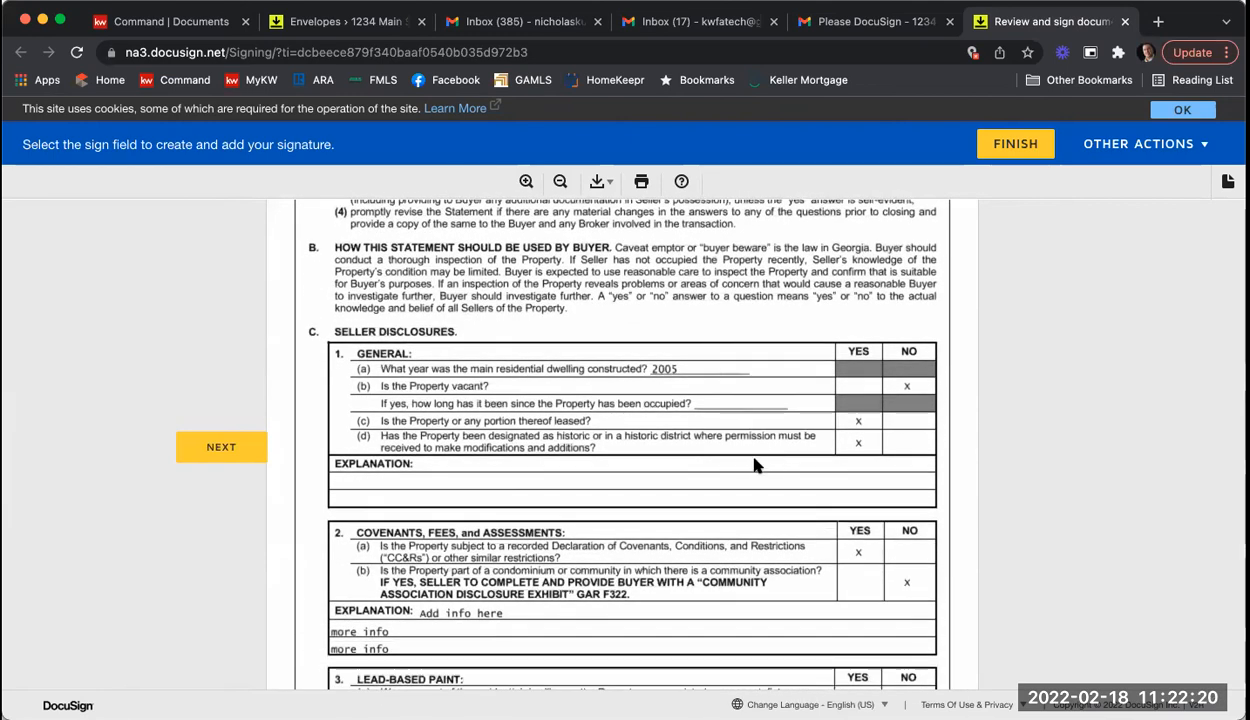
pyautogui.scroll(-5, 754, 465)
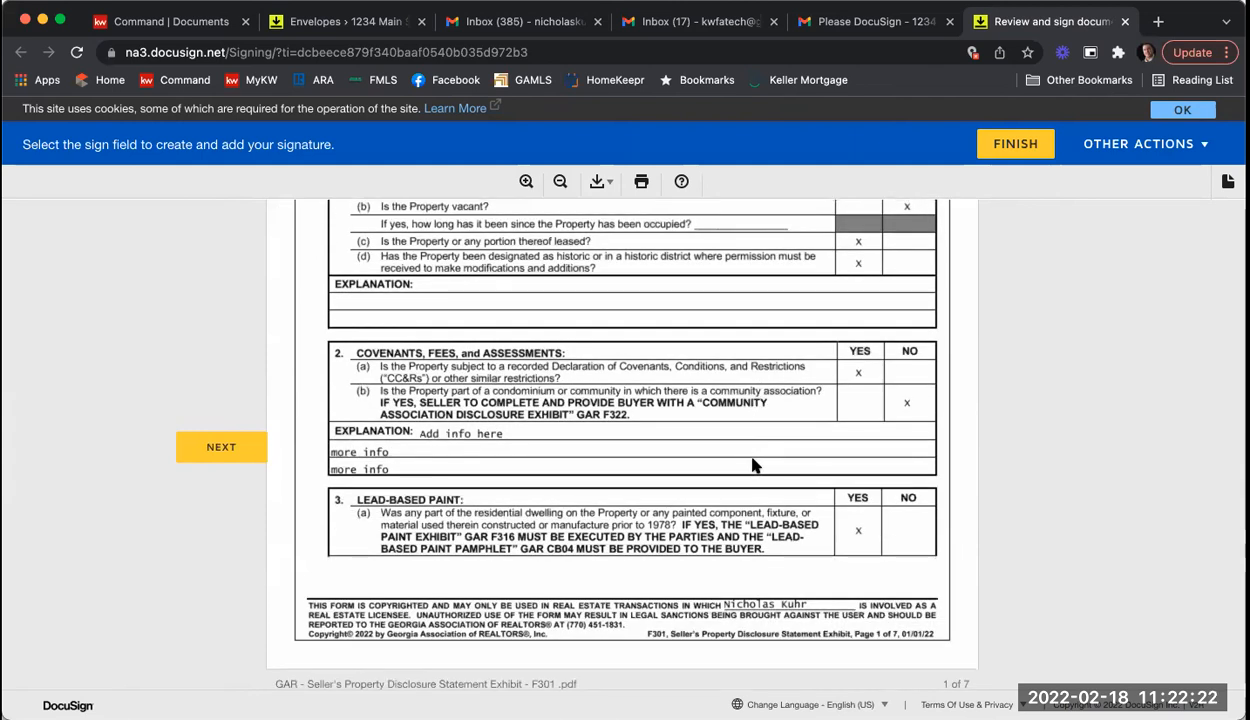
pyautogui.scroll(-8, 754, 465)
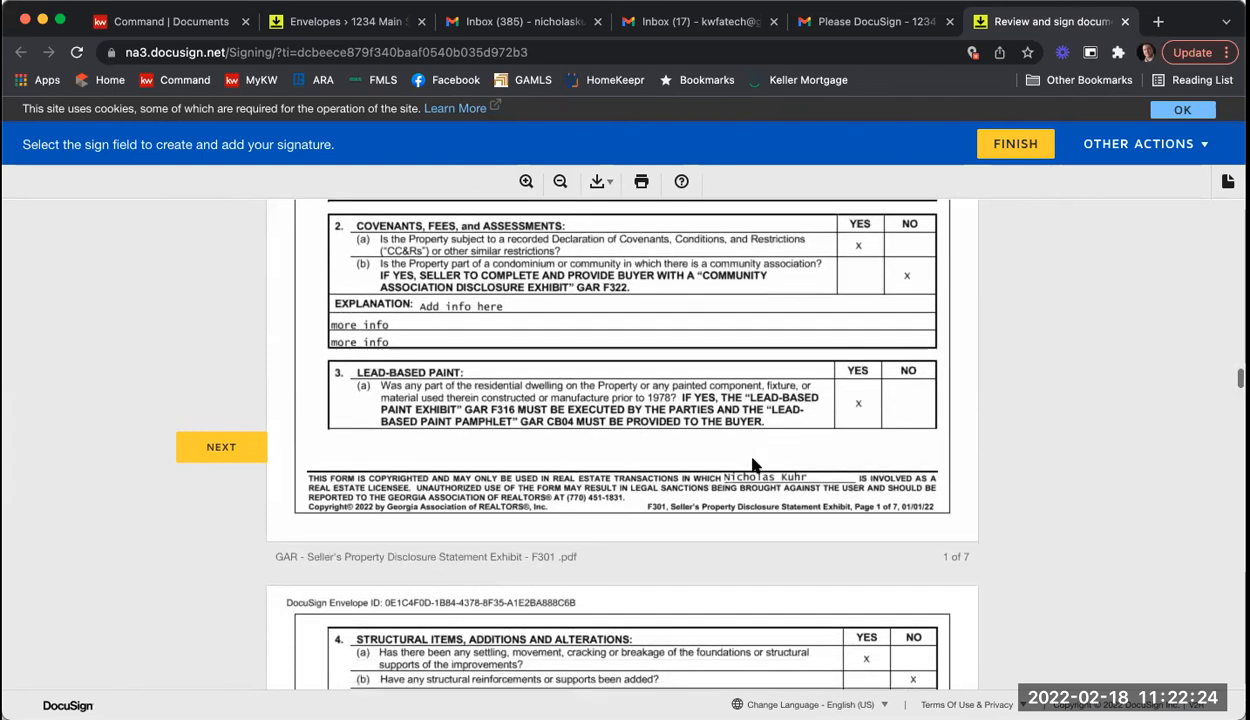
pyautogui.scroll(-6, 754, 465)
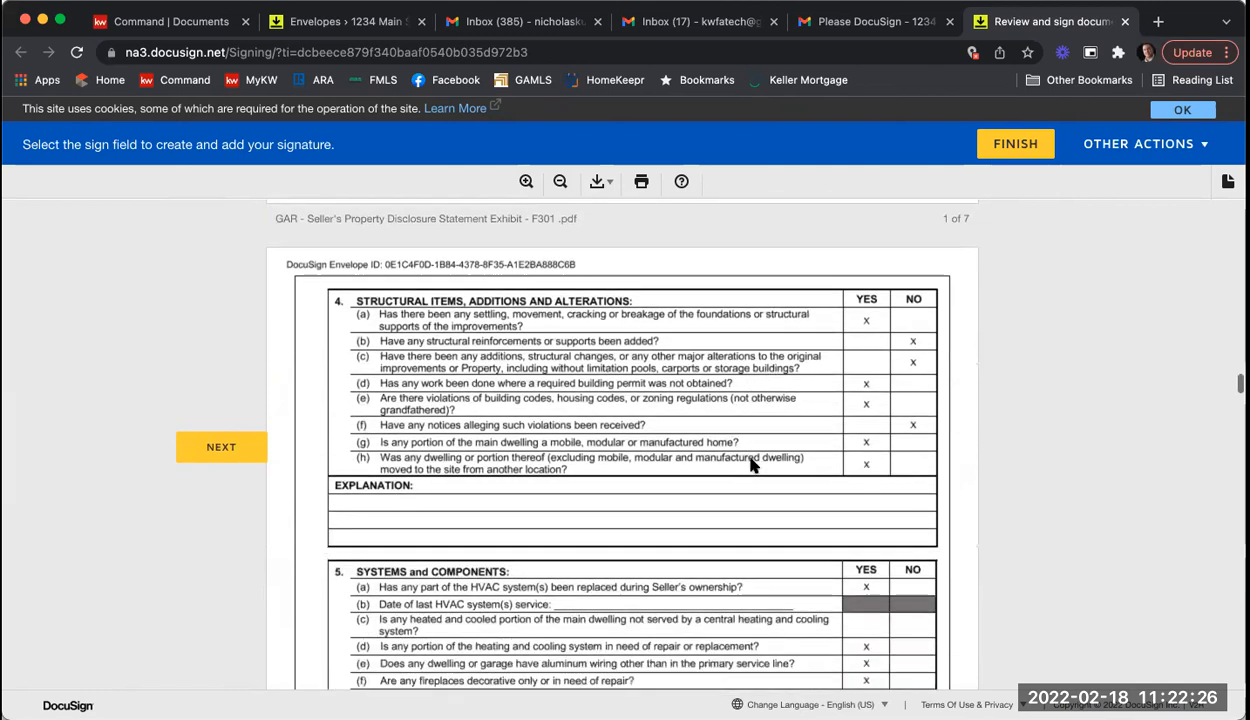
pyautogui.scroll(-3, 754, 465)
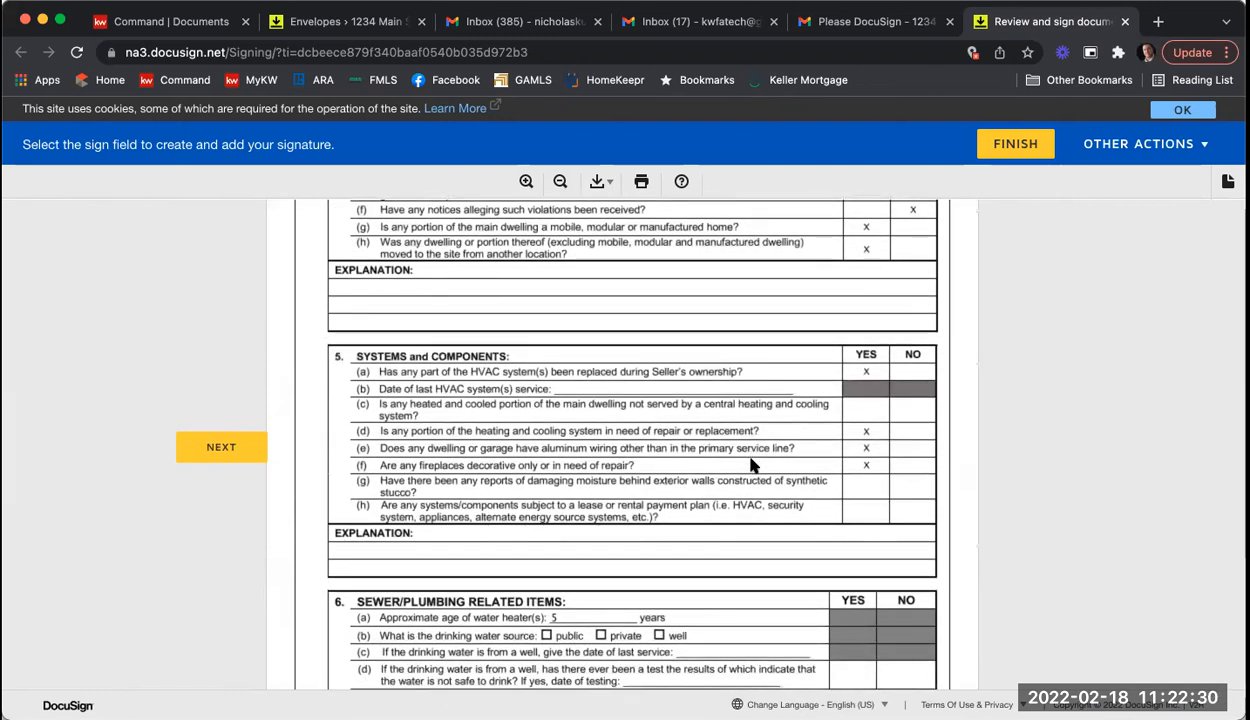
pyautogui.scroll(-20, 754, 465)
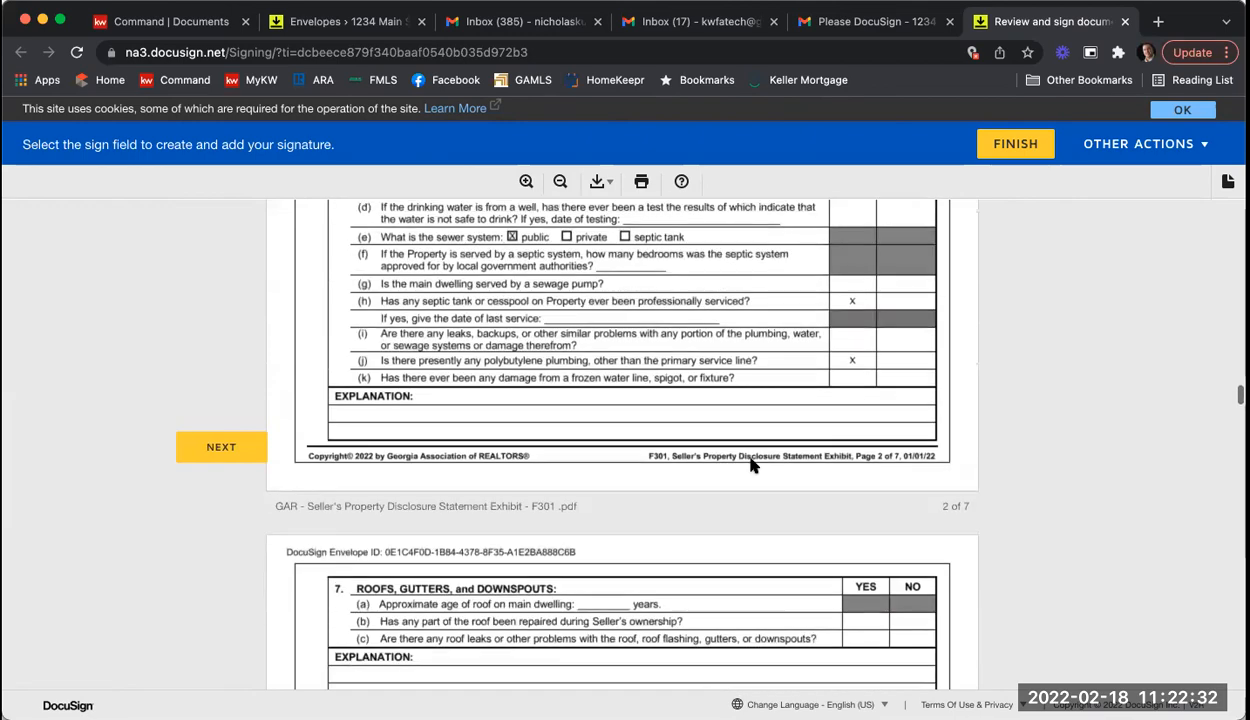
pyautogui.scroll(-20, 752, 465)
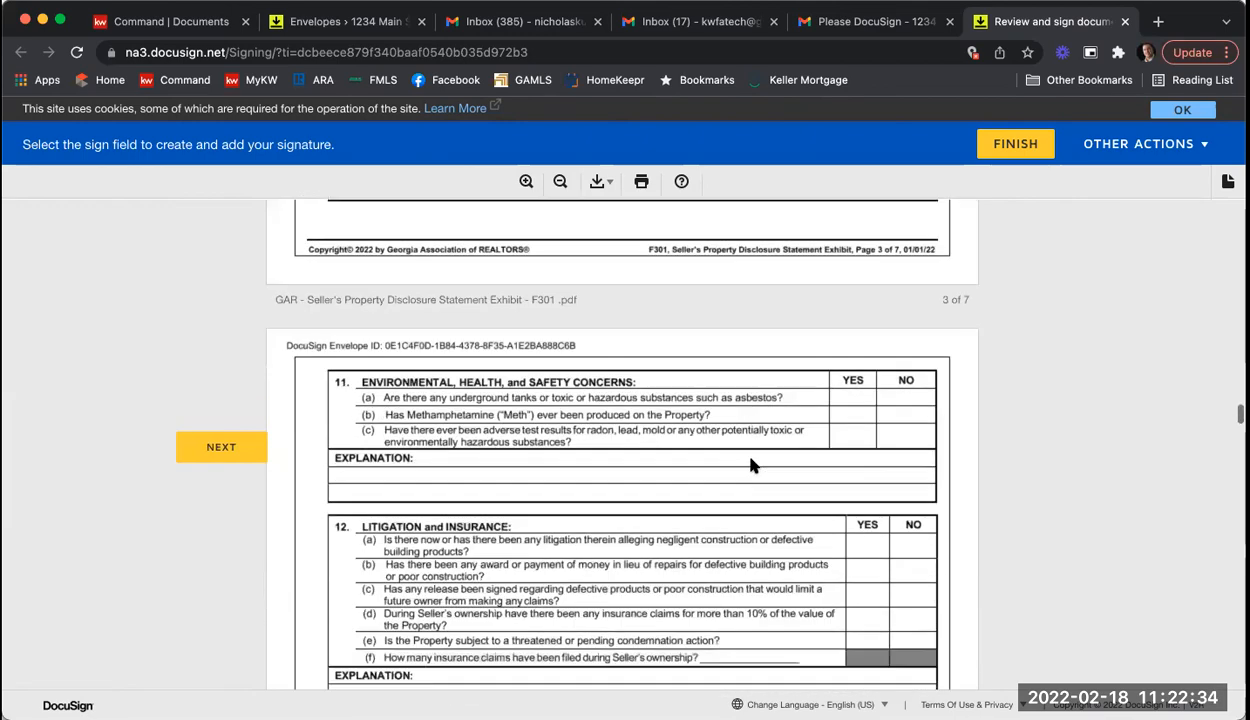
pyautogui.scroll(-20, 752, 465)
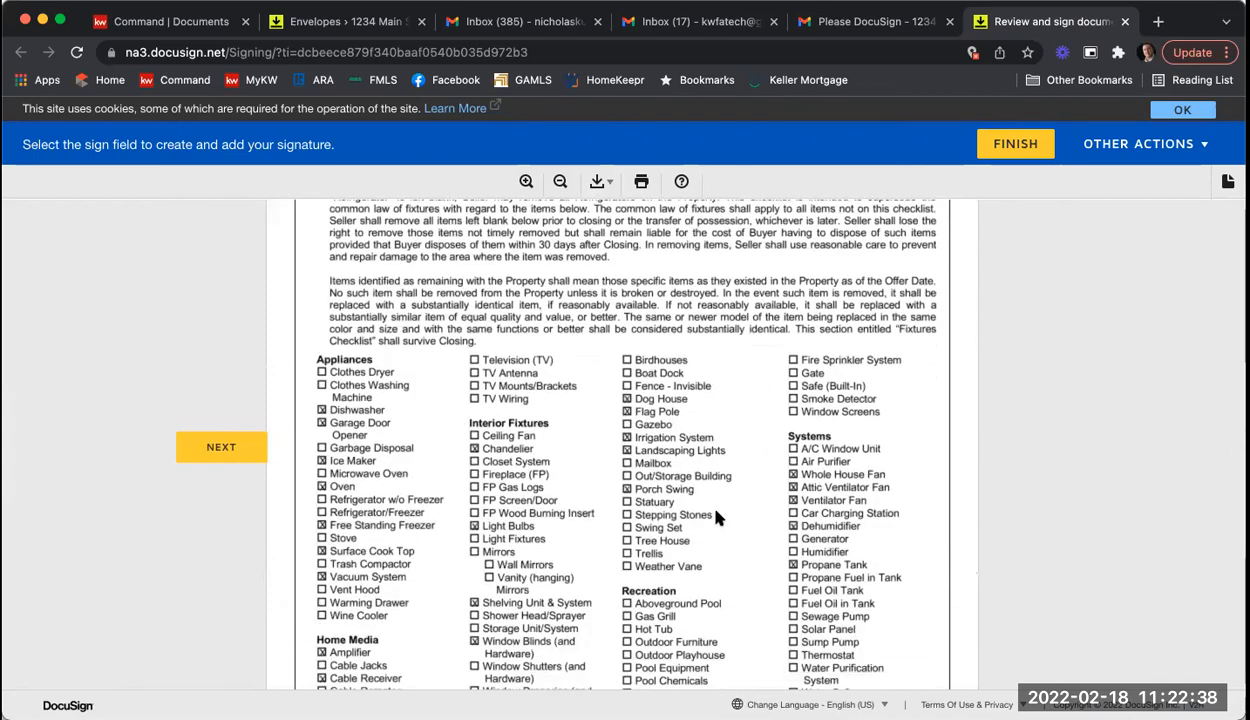
pyautogui.scroll(-15, 715, 512)
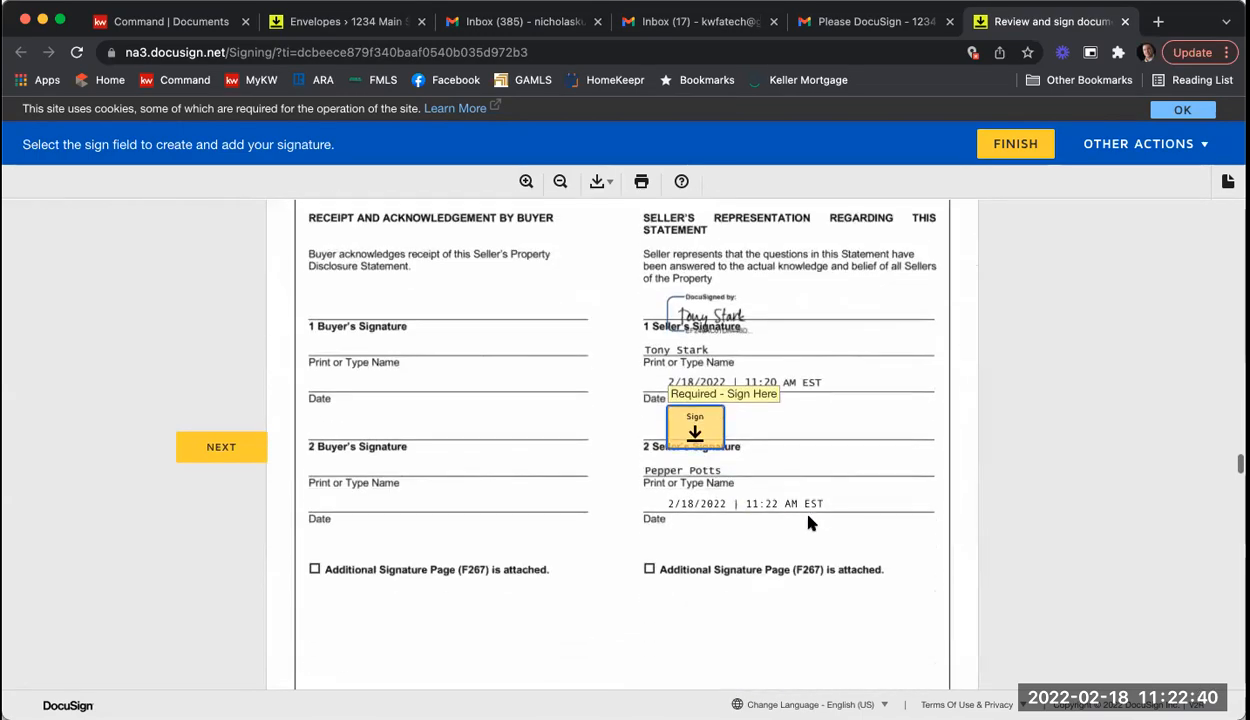
pyautogui.click(705, 428)
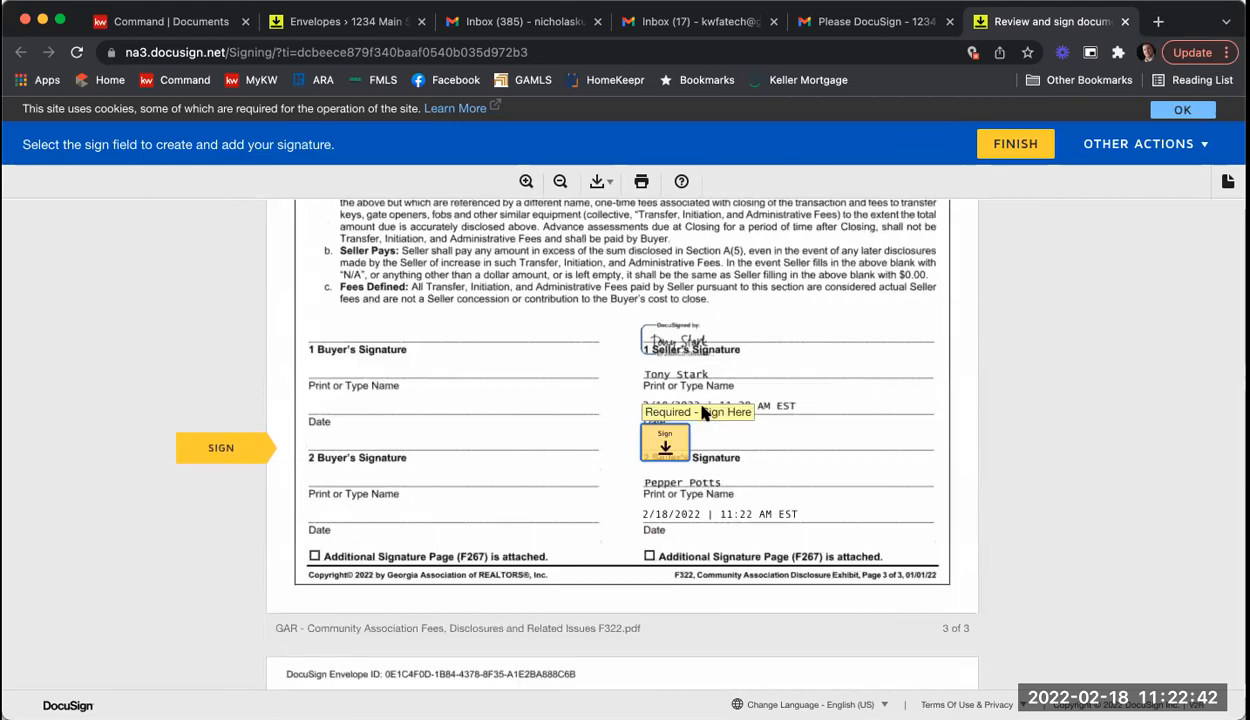
# Step: Sign the association fees exhibit and remaining required fields, including the page 1 initials
pyautogui.scroll(3, 546, 410)
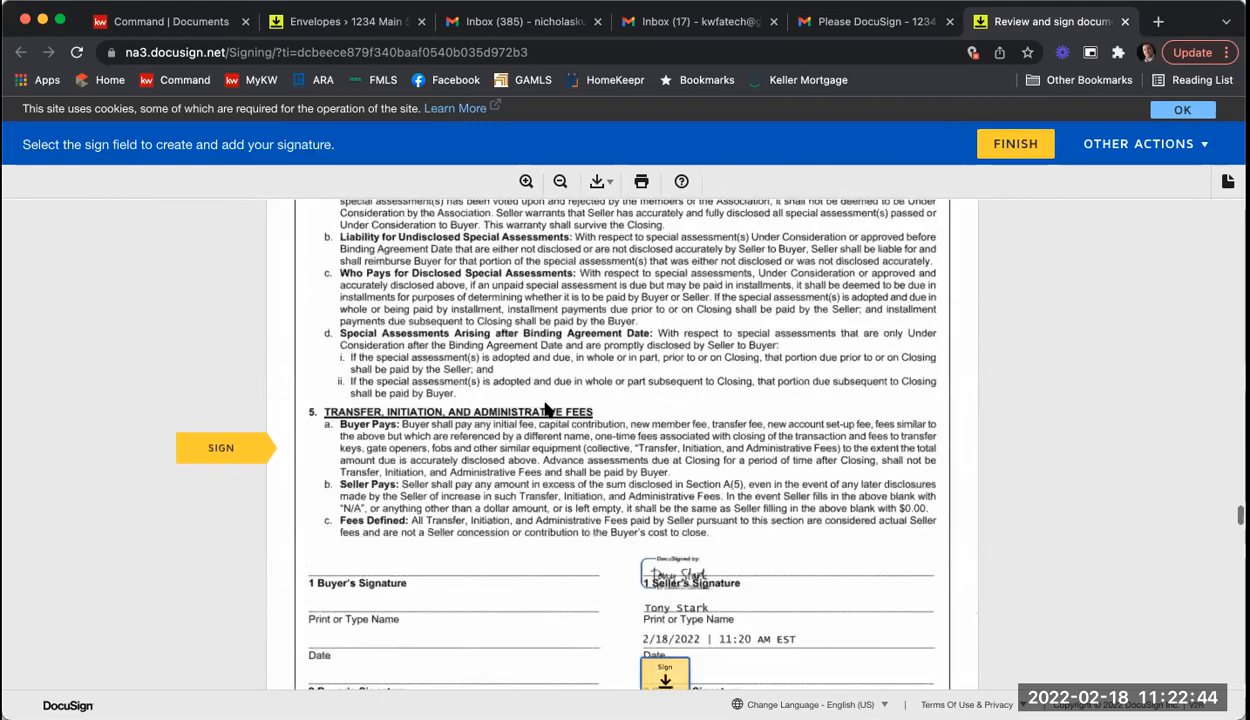
pyautogui.scroll(10, 546, 410)
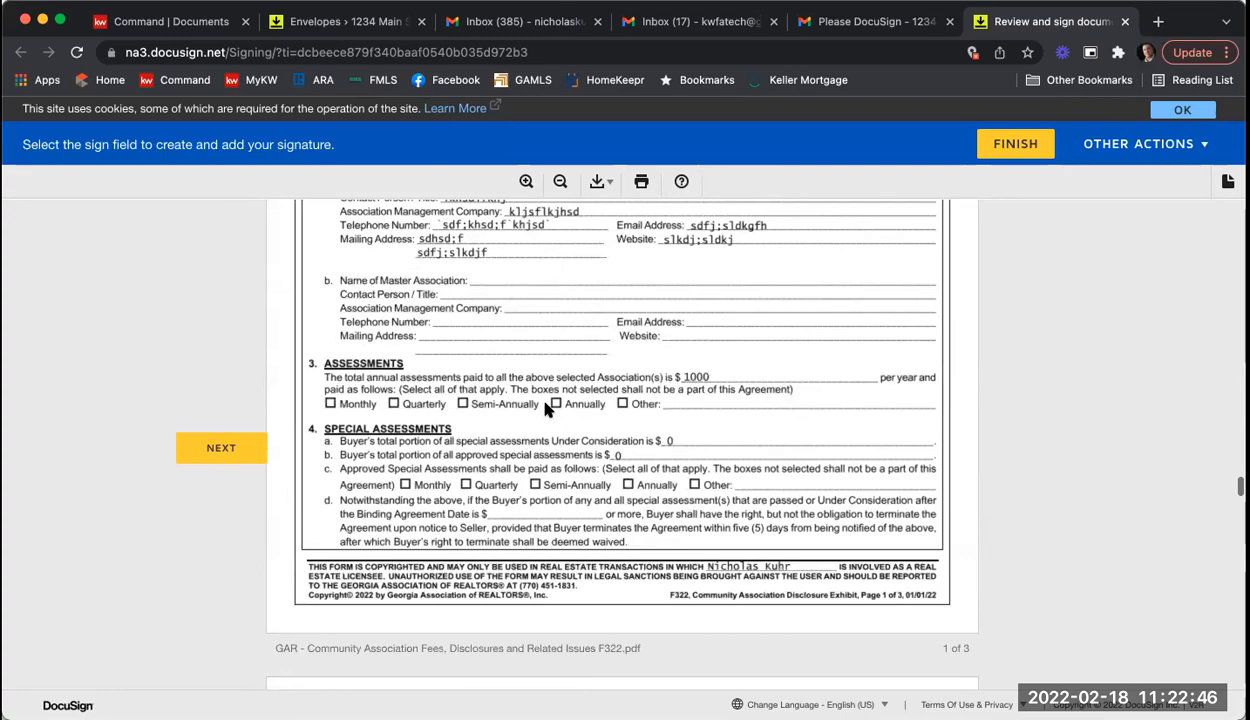
pyautogui.scroll(3, 546, 410)
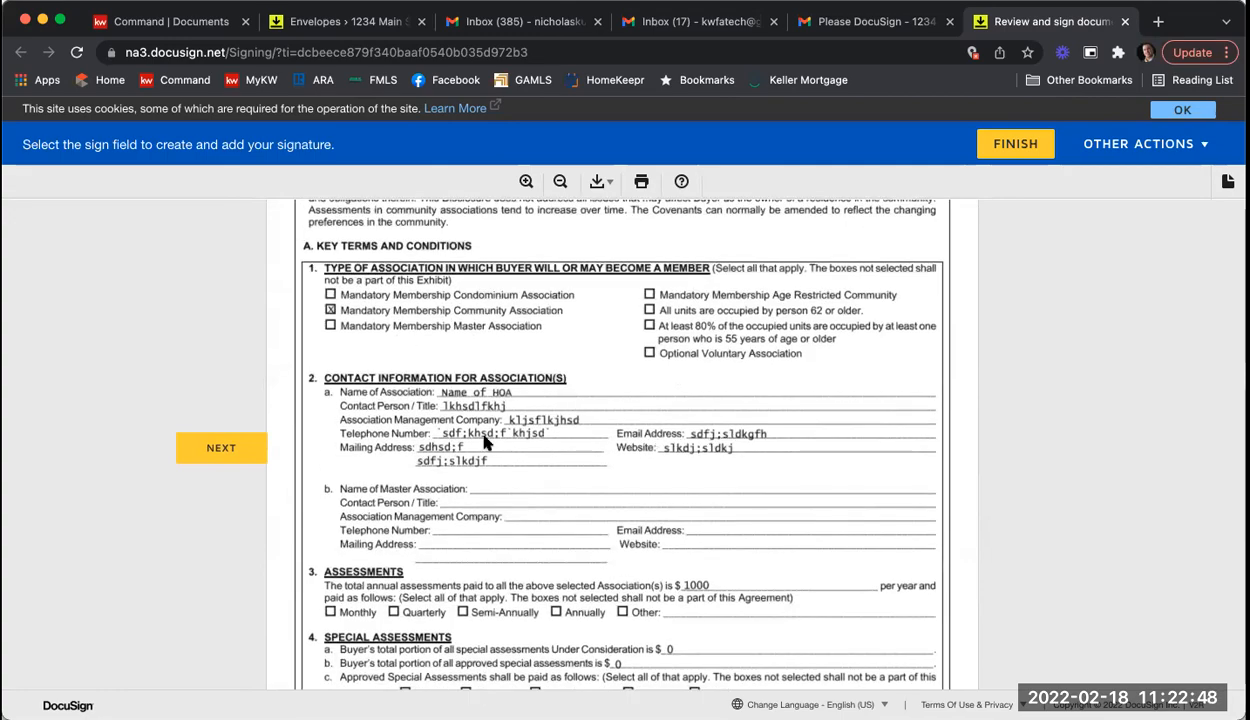
pyautogui.scroll(-3, 740, 474)
pyautogui.scroll(-20, 740, 474)
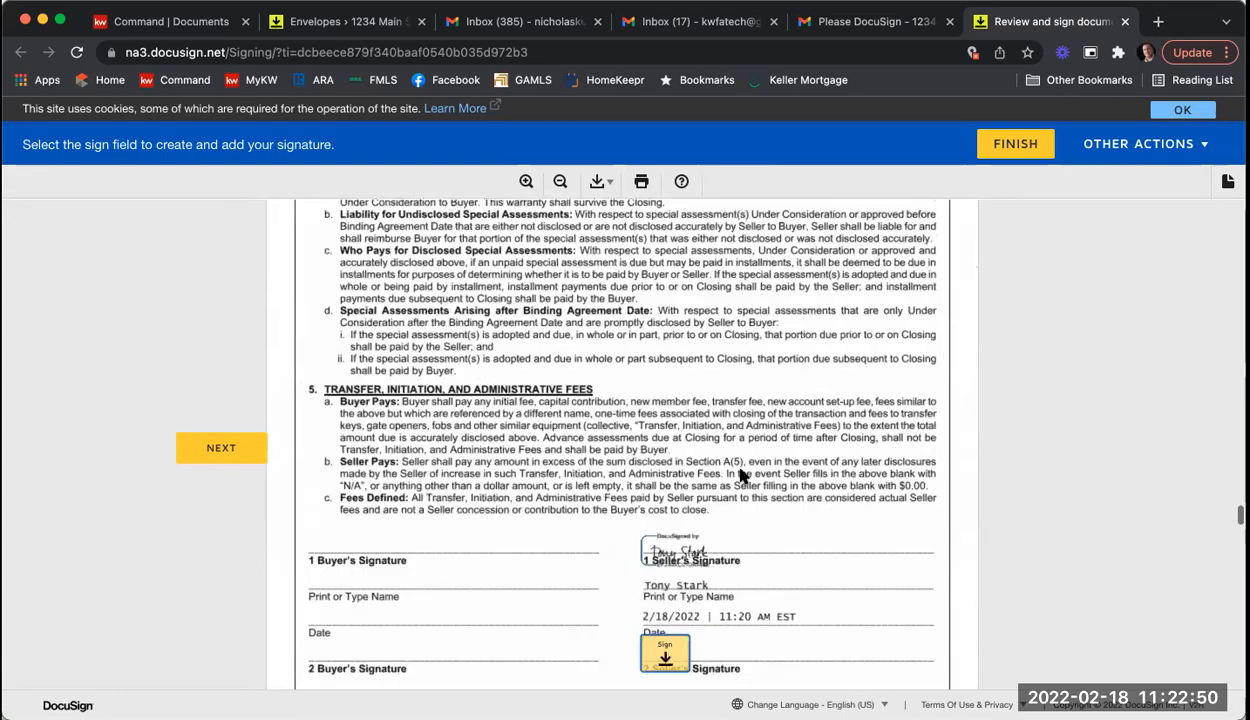
pyautogui.click(661, 336)
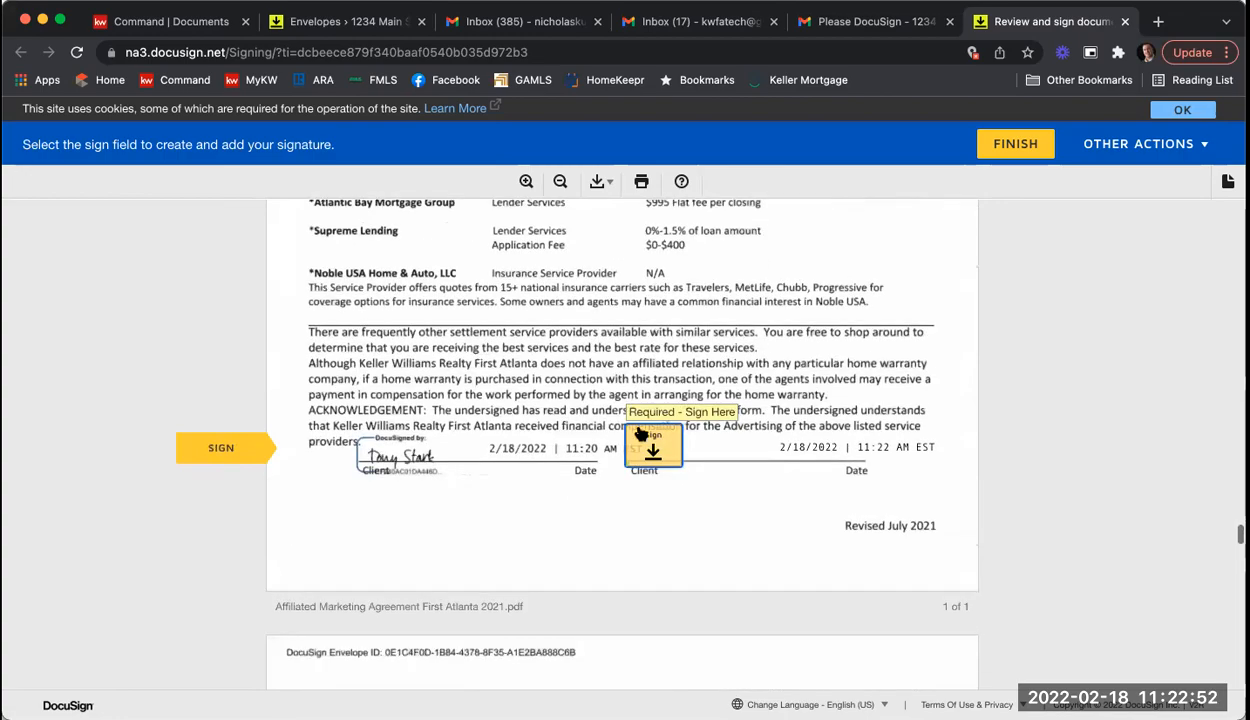
pyautogui.click(656, 452)
pyautogui.click(656, 452)
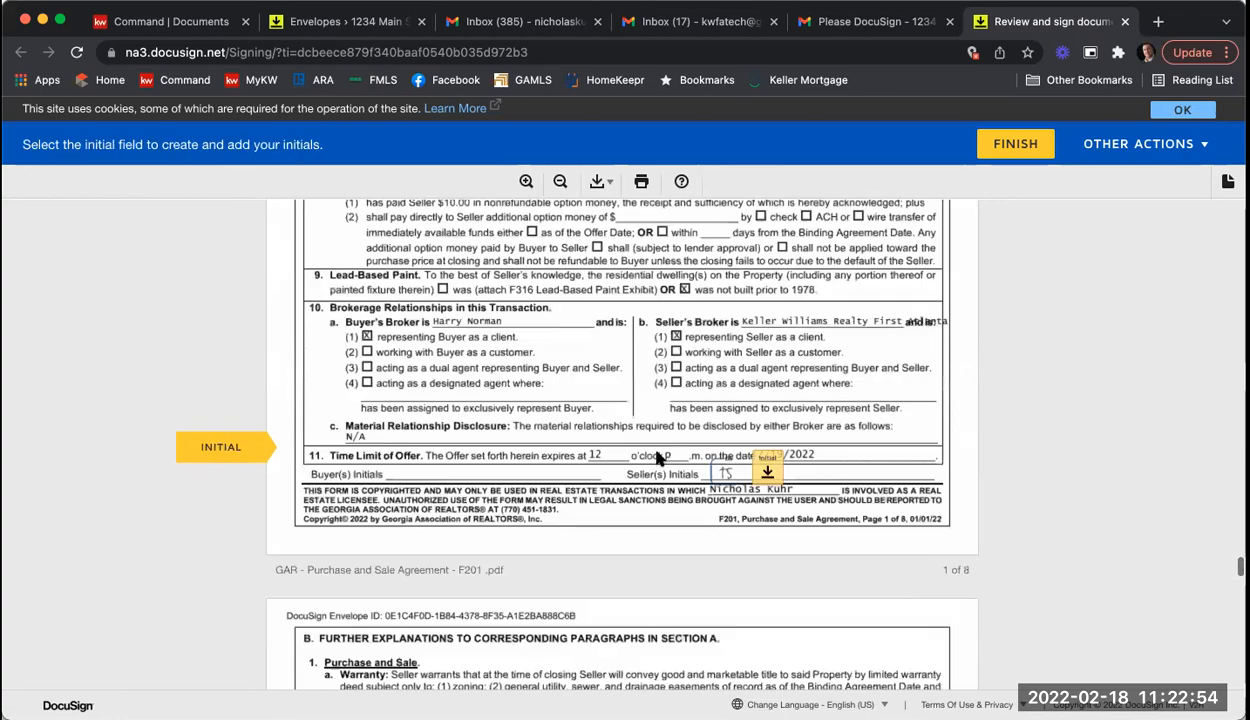
pyautogui.click(768, 442)
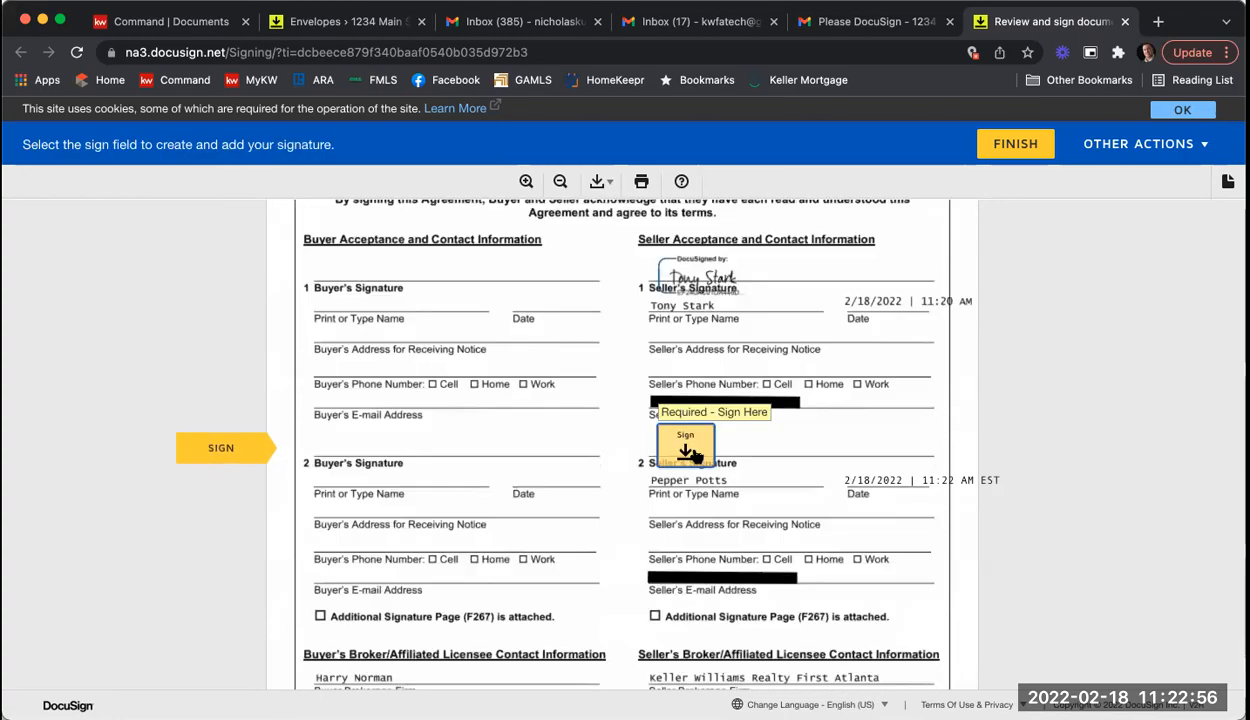
pyautogui.click(696, 456)
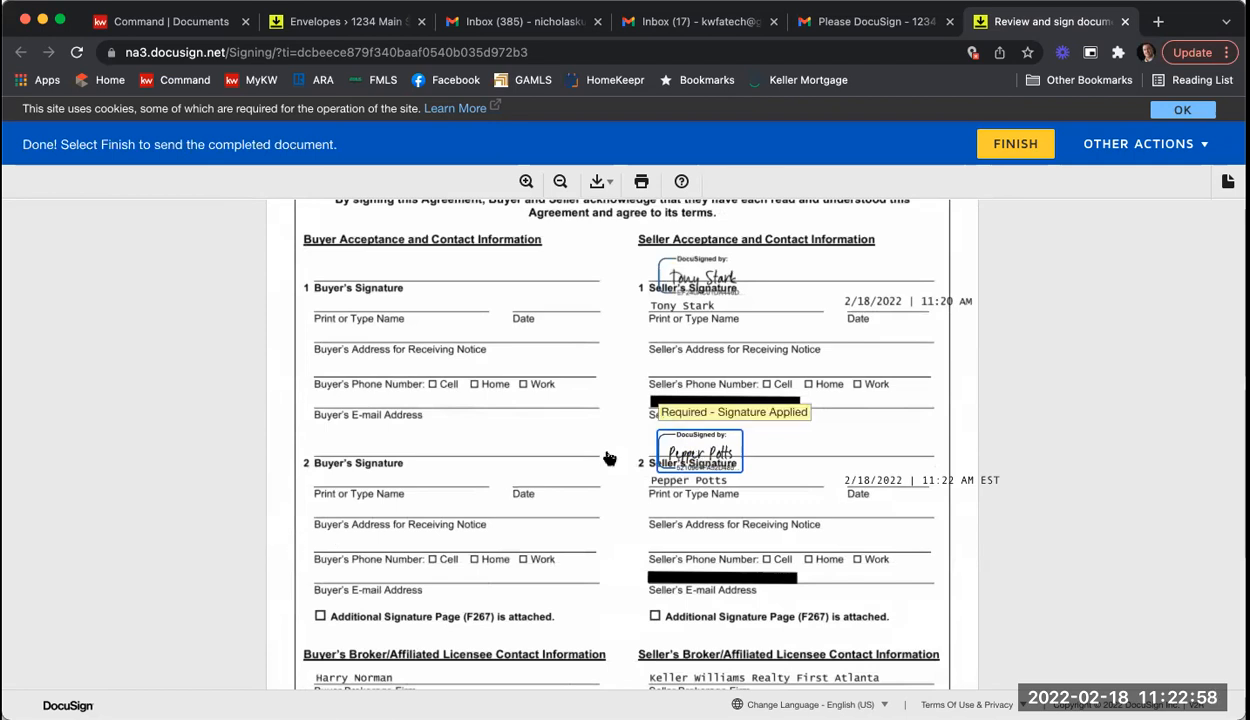
# Step: Finish the second seller's signing, decline saving a copy, and close the signing tab
pyautogui.click(994, 152)
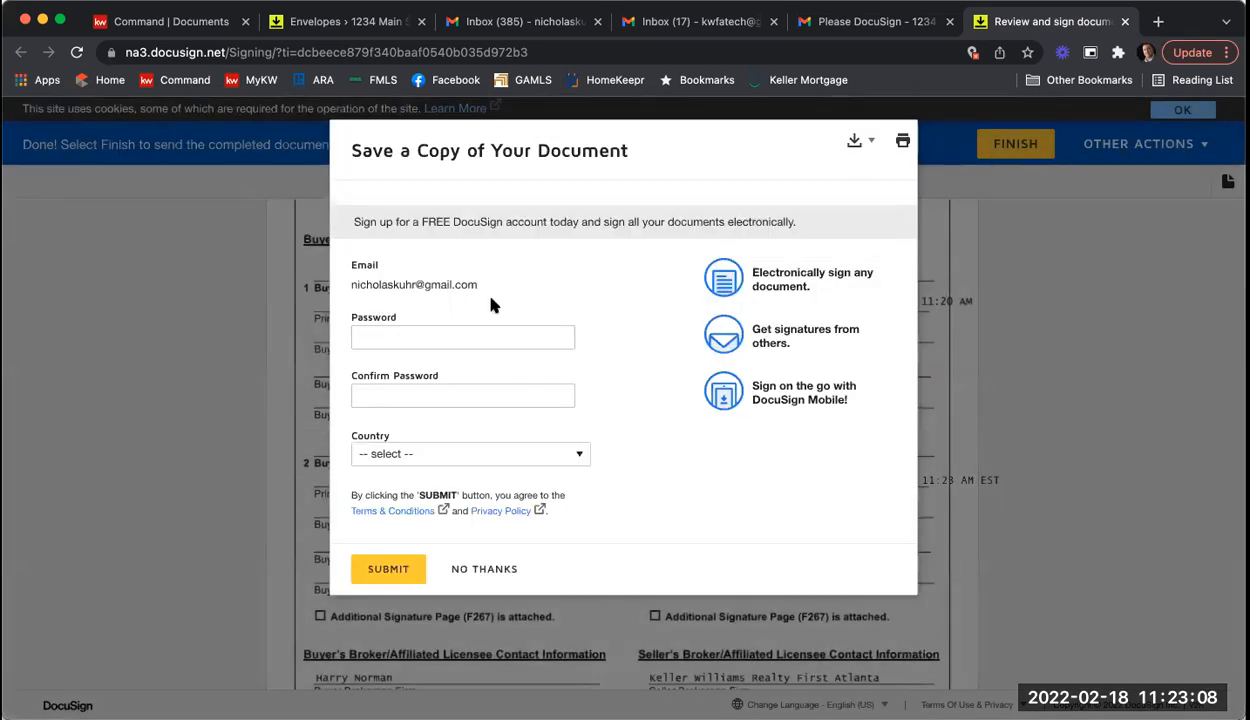
pyautogui.click(475, 570)
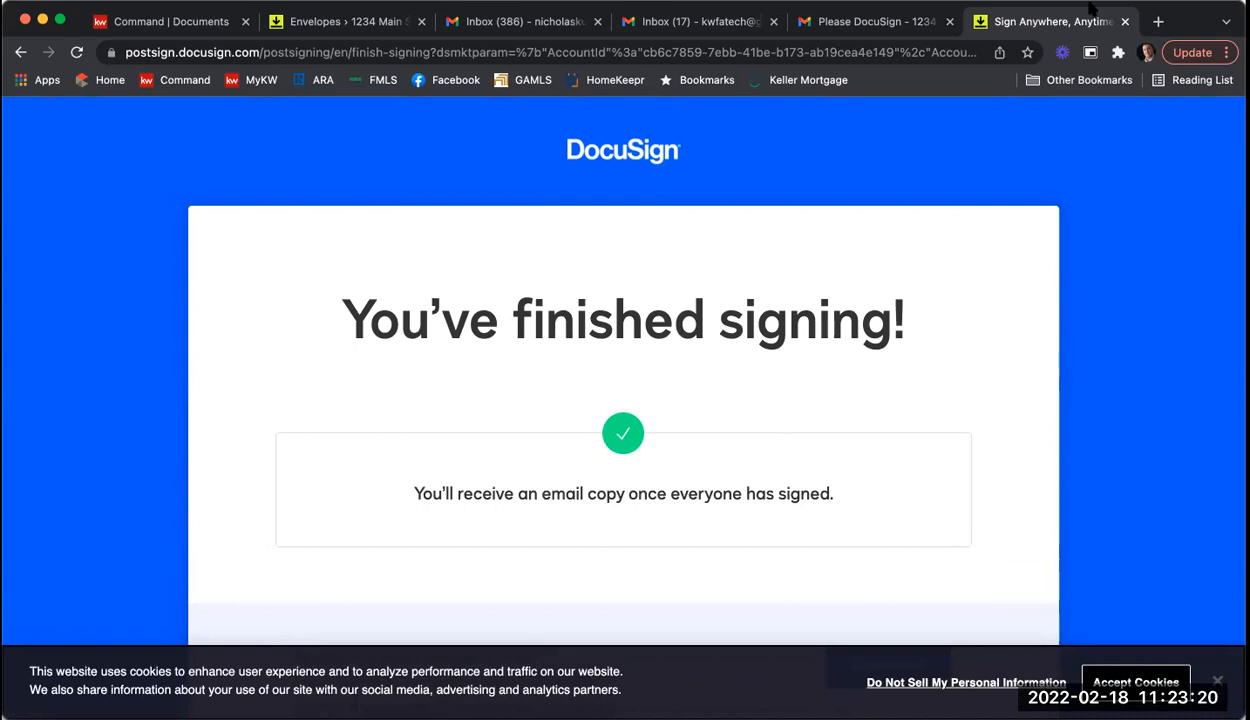
pyautogui.press('super+w')
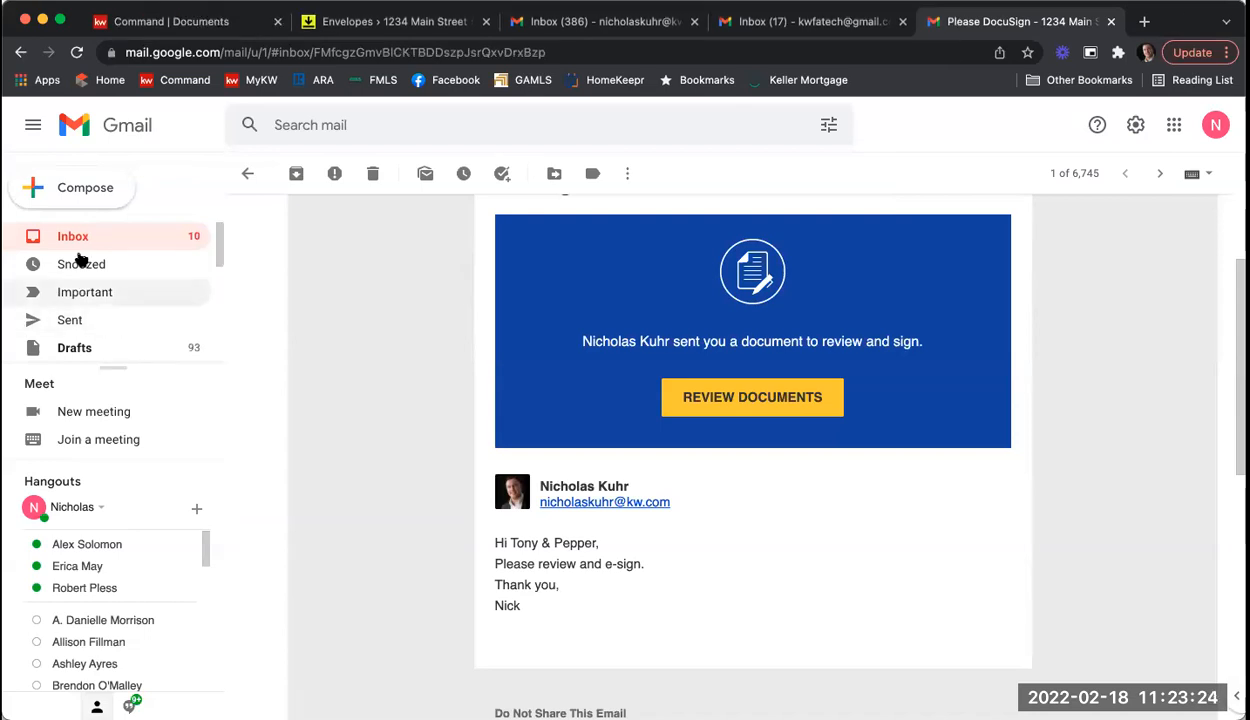
# Step: In the listing agent's inbox, open the Please DocuSign email and launch Review Documents
pyautogui.click(82, 236)
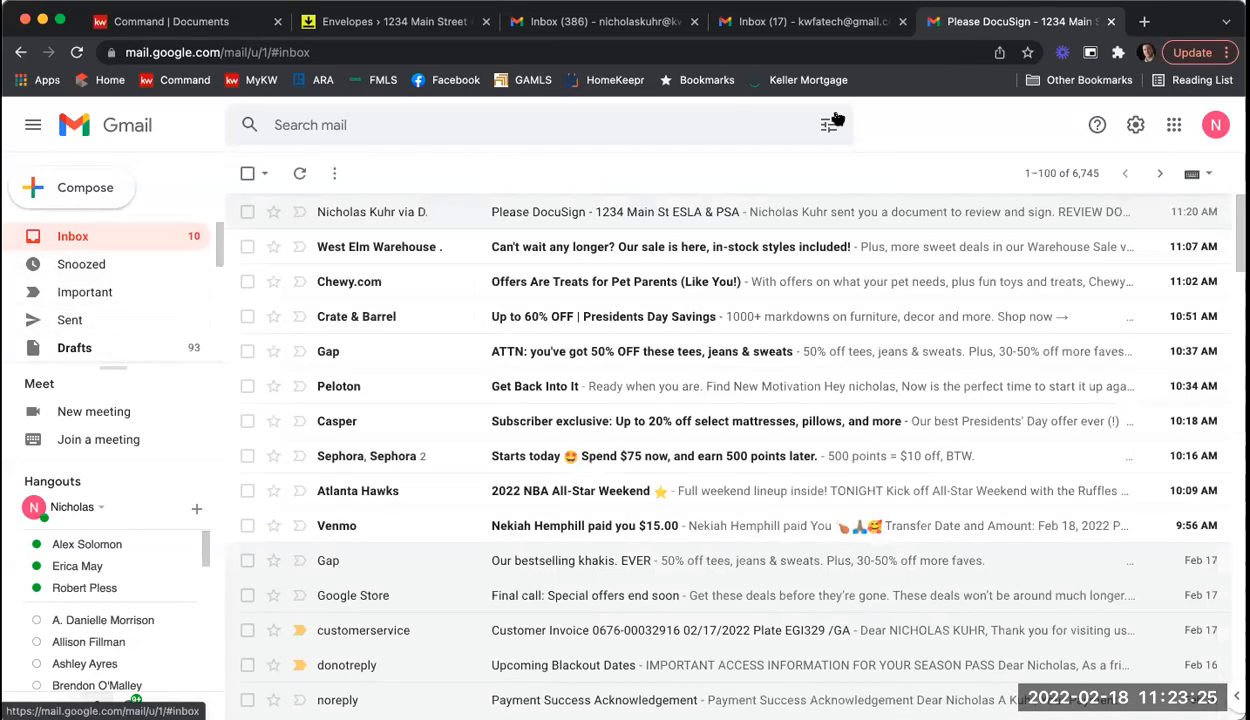
pyautogui.click(665, 21)
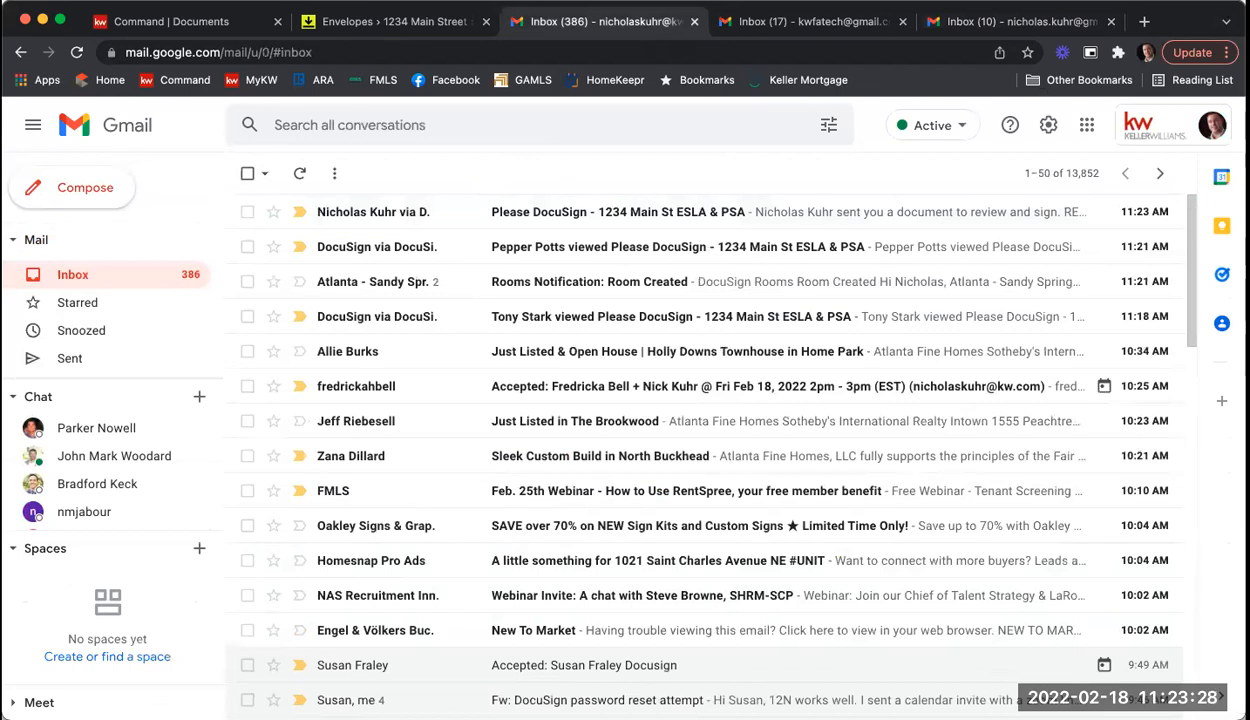
pyautogui.click(1226, 21)
pyautogui.click(1226, 21)
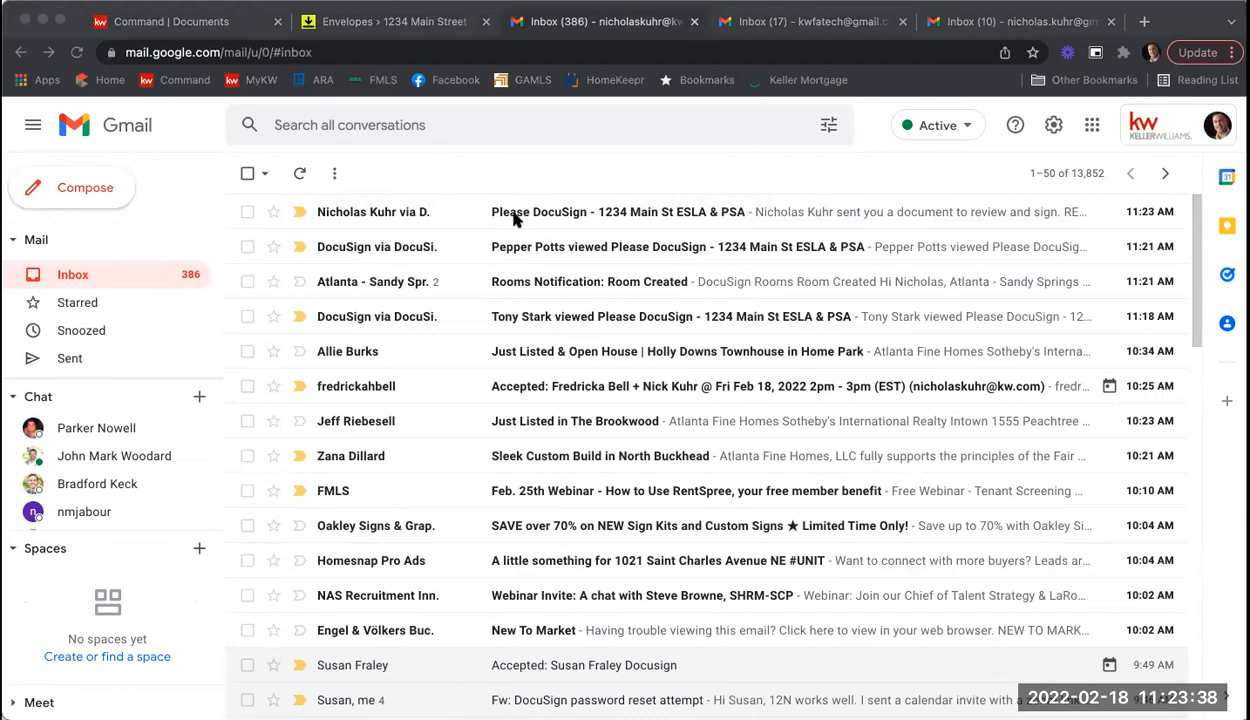
pyautogui.click(568, 213)
pyautogui.click(601, 208)
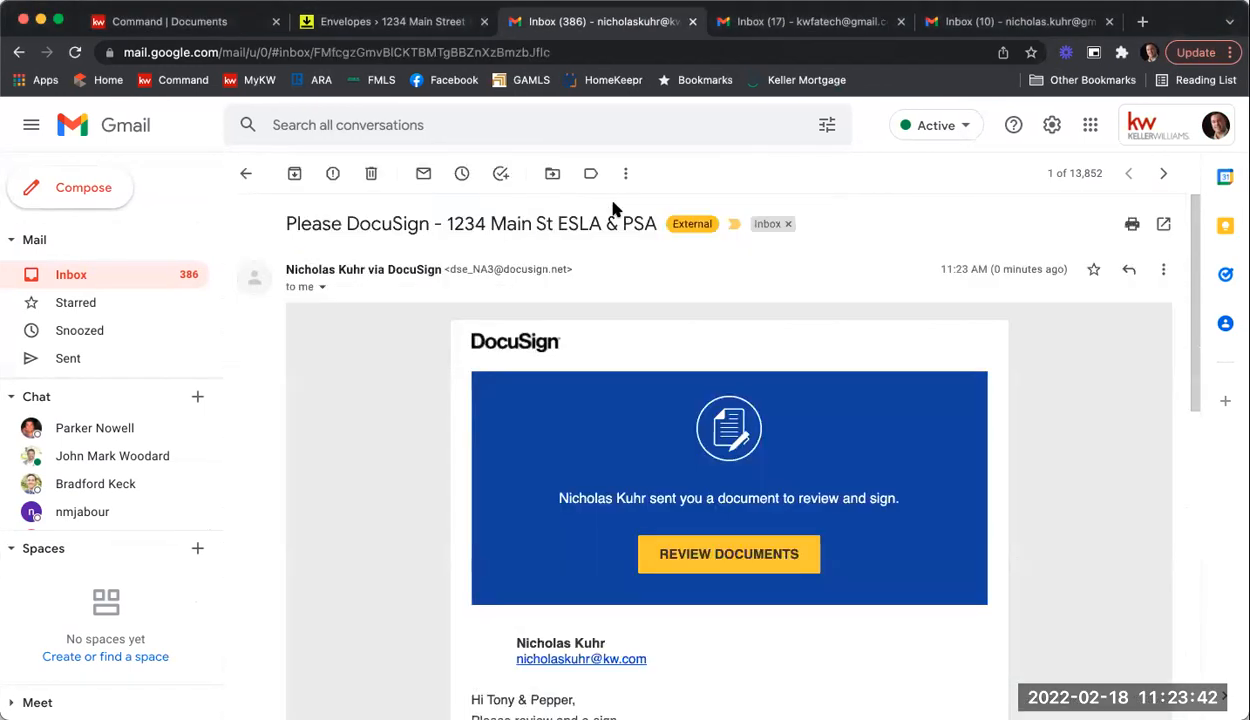
pyautogui.scroll(-3, 358, 392)
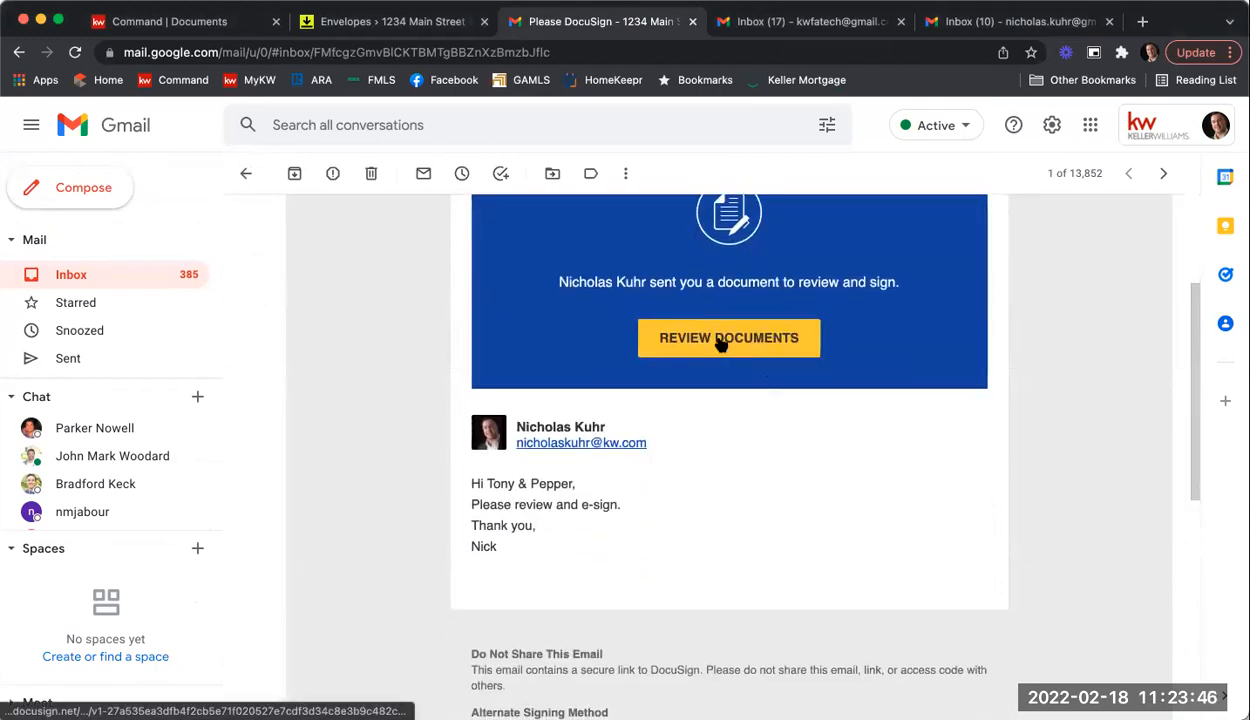
pyautogui.click(720, 339)
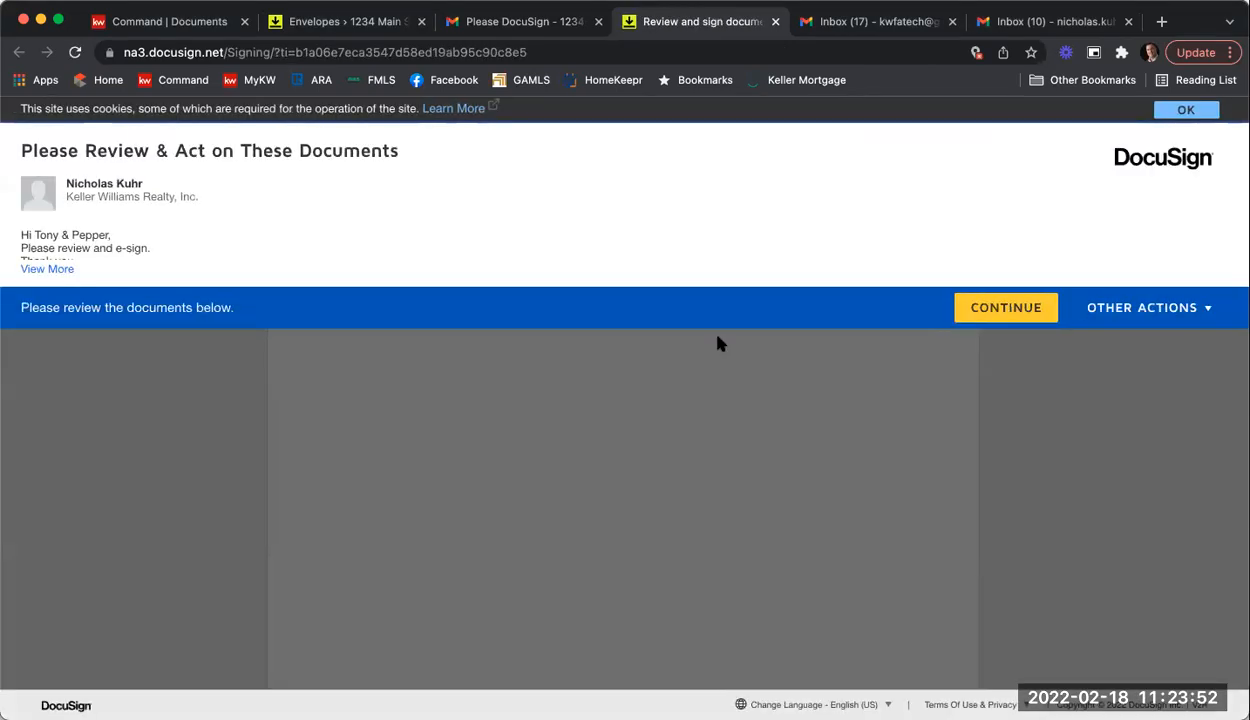
# Step: Sign the broker's affiliated licensee line and set the acceptance time to 12 p.m
pyautogui.click(1000, 313)
pyautogui.click(256, 262)
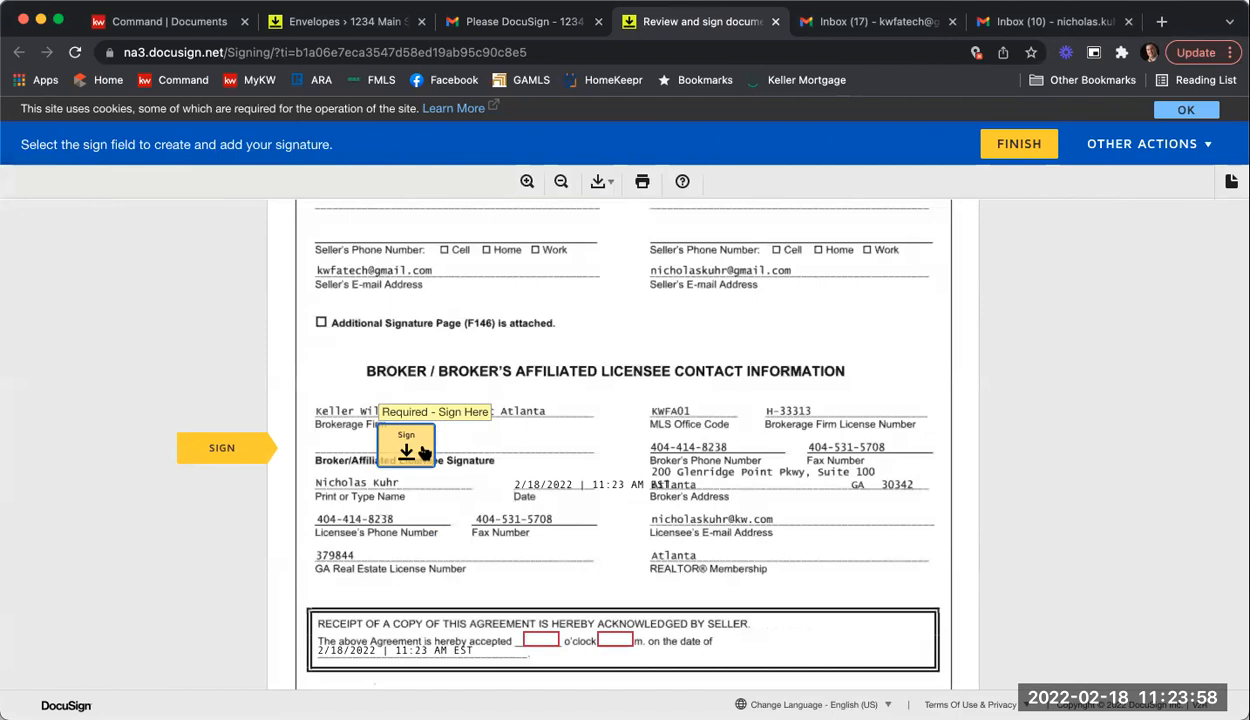
pyautogui.click(408, 450)
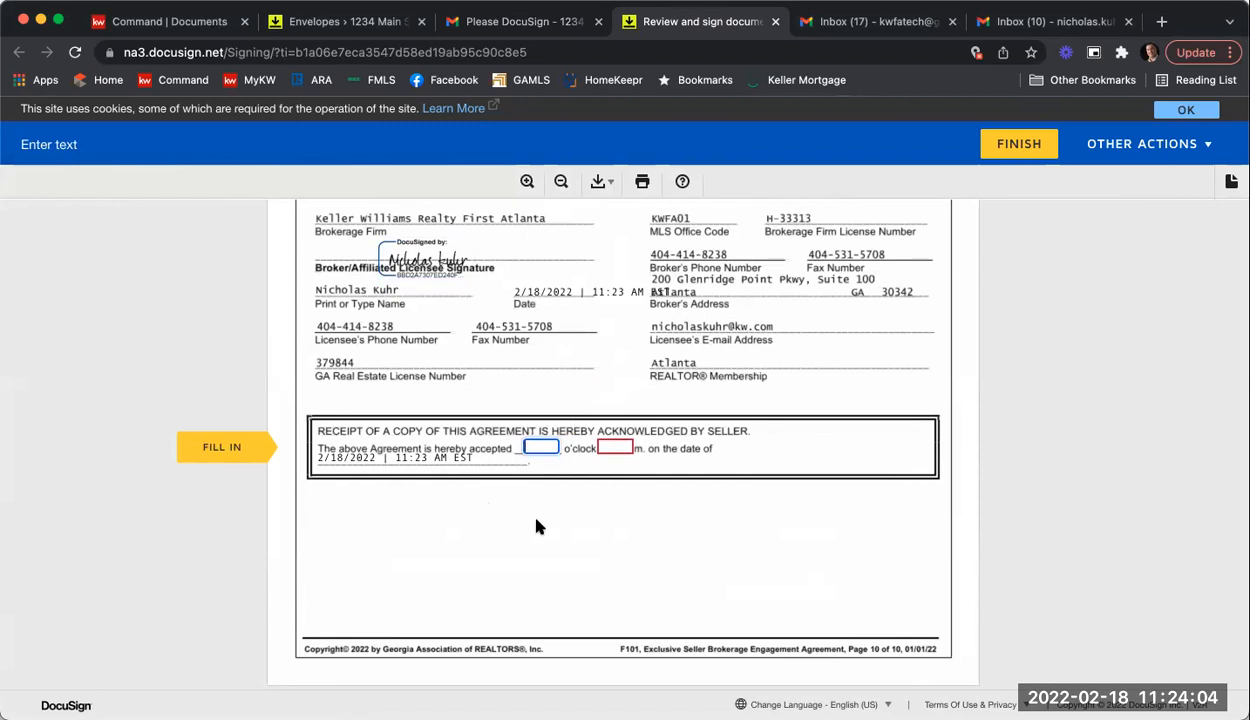
pyautogui.write('12')
pyautogui.press('Tab')
pyautogui.write('p')
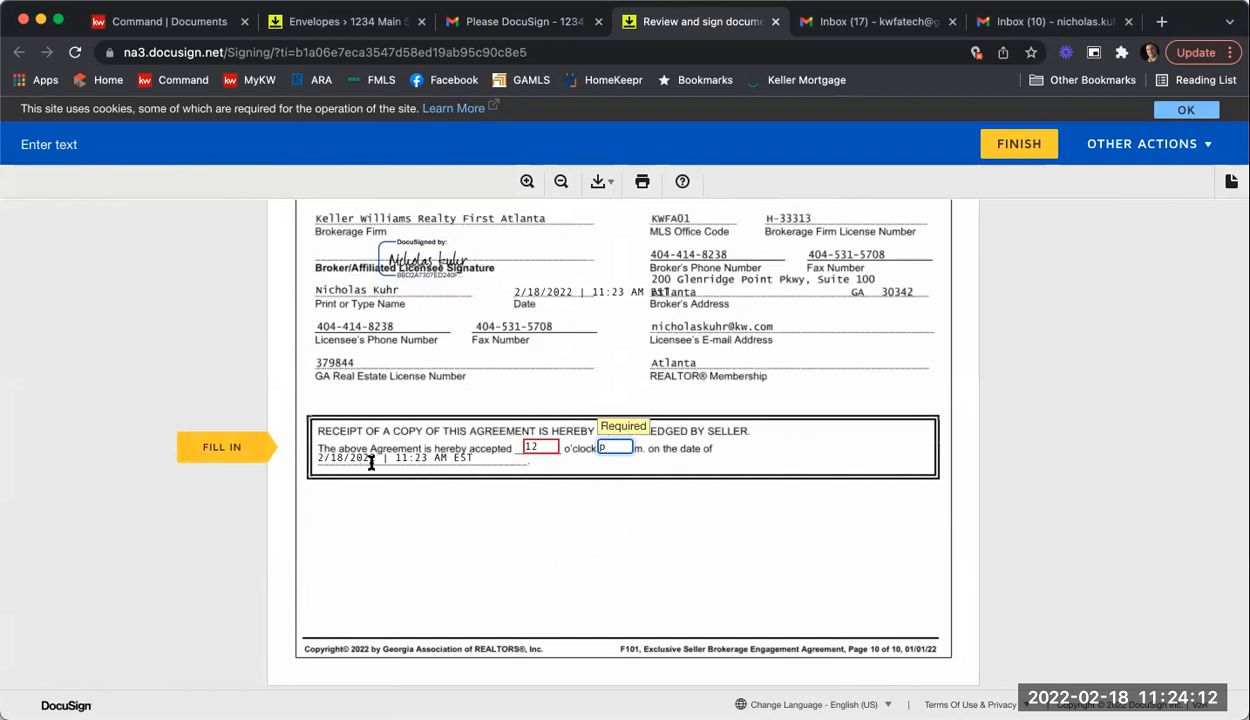
# Step: Sign the seller's broker line, finish without saving a copy, and close the signing tab
pyautogui.click(1019, 151)
pyautogui.click(673, 441)
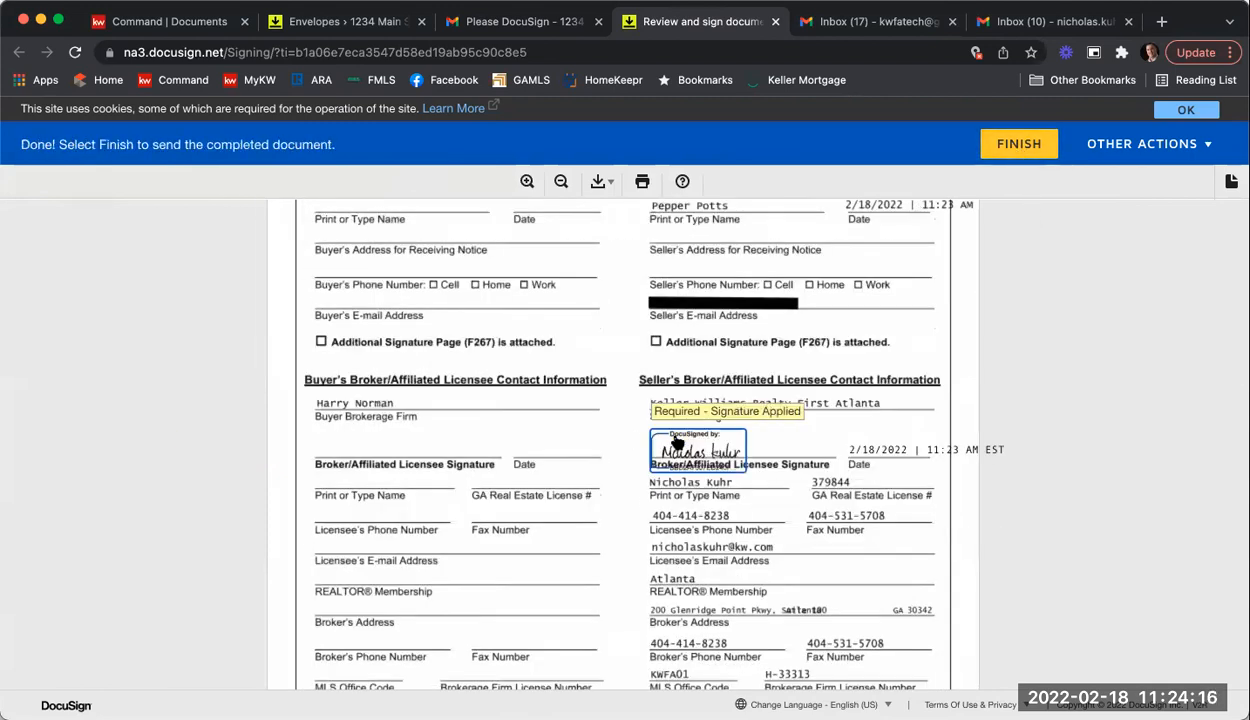
pyautogui.click(1005, 150)
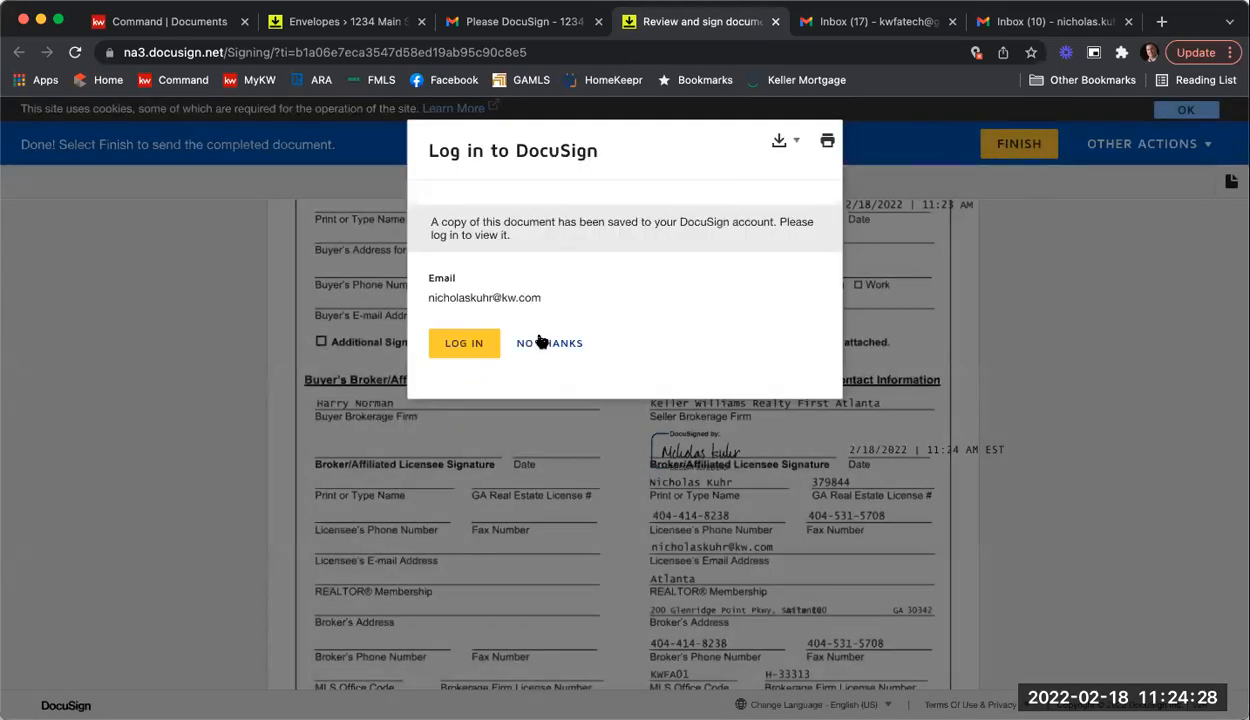
pyautogui.click(540, 343)
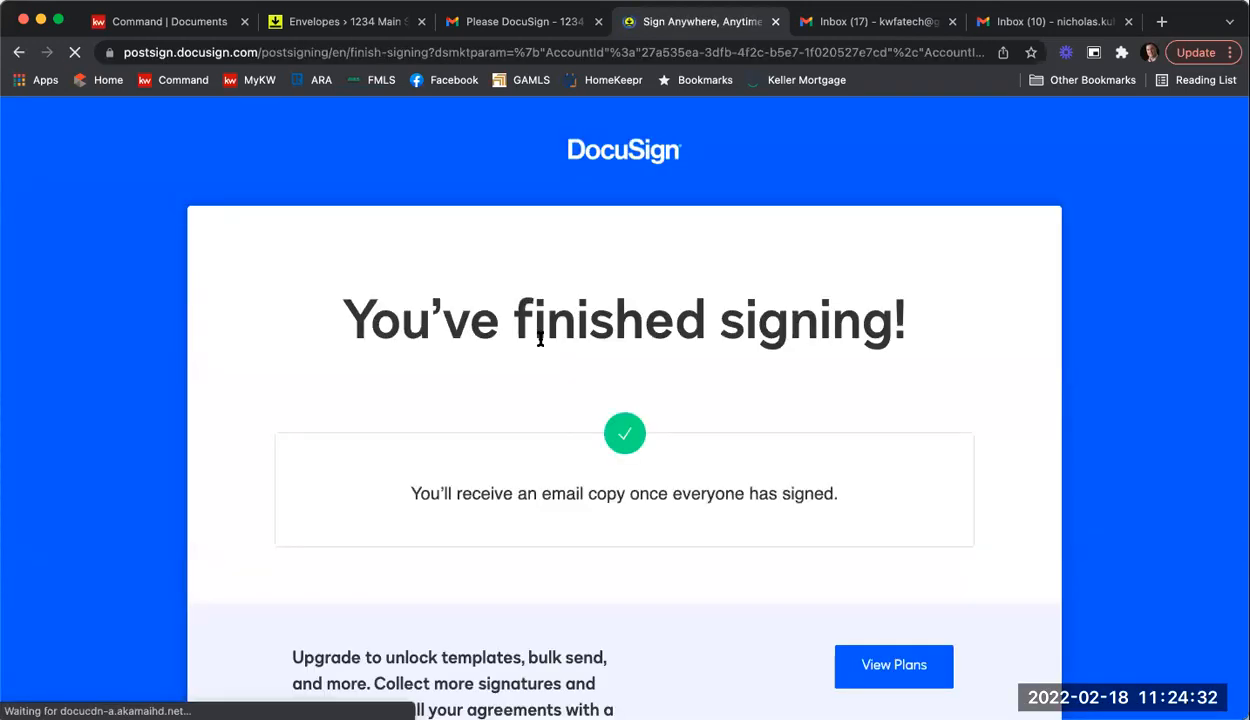
pyautogui.click(775, 21)
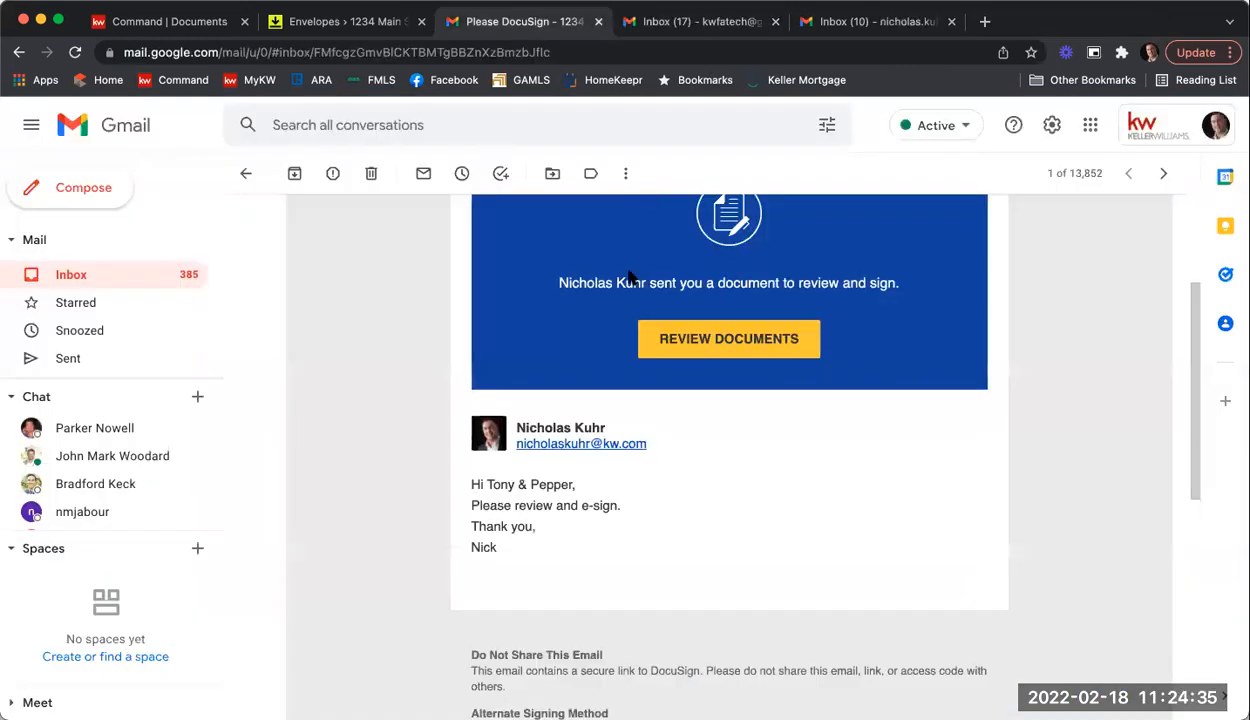
# Step: Open the 'Completed: Please DocuSign - 1234 Main St ESLA & PSA' email in the seller's inbox
pyautogui.click(110, 281)
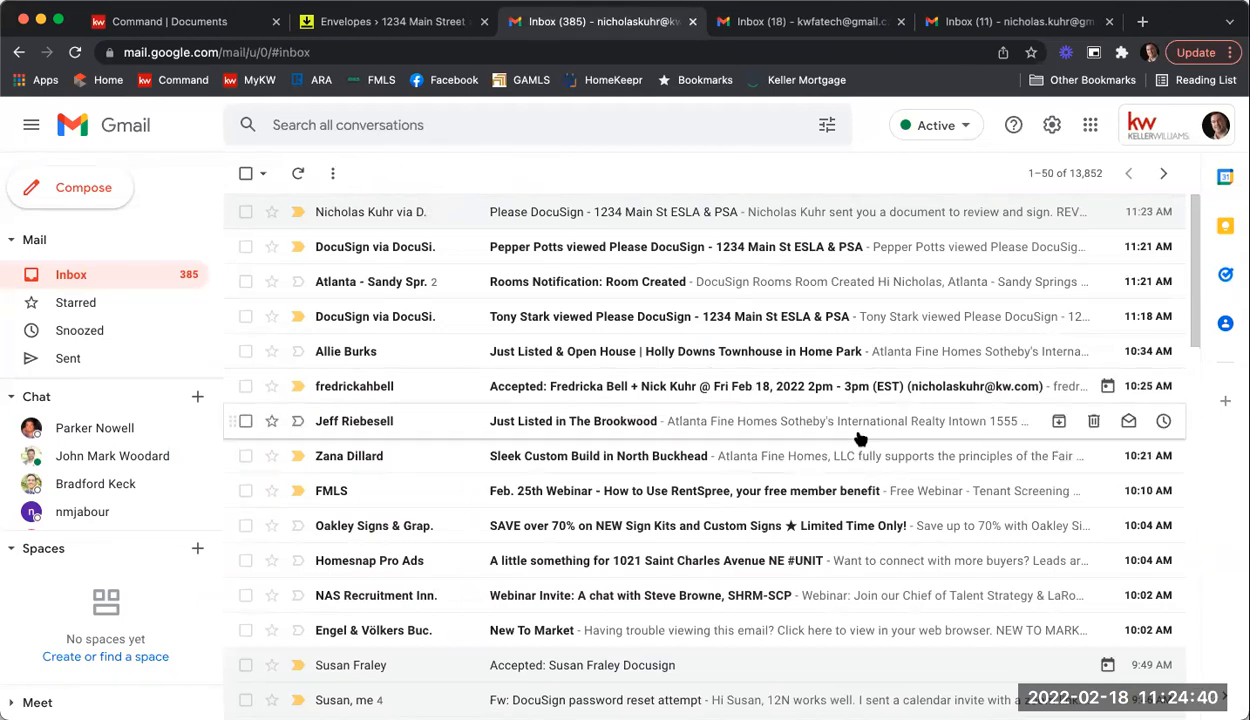
pyautogui.click(826, 26)
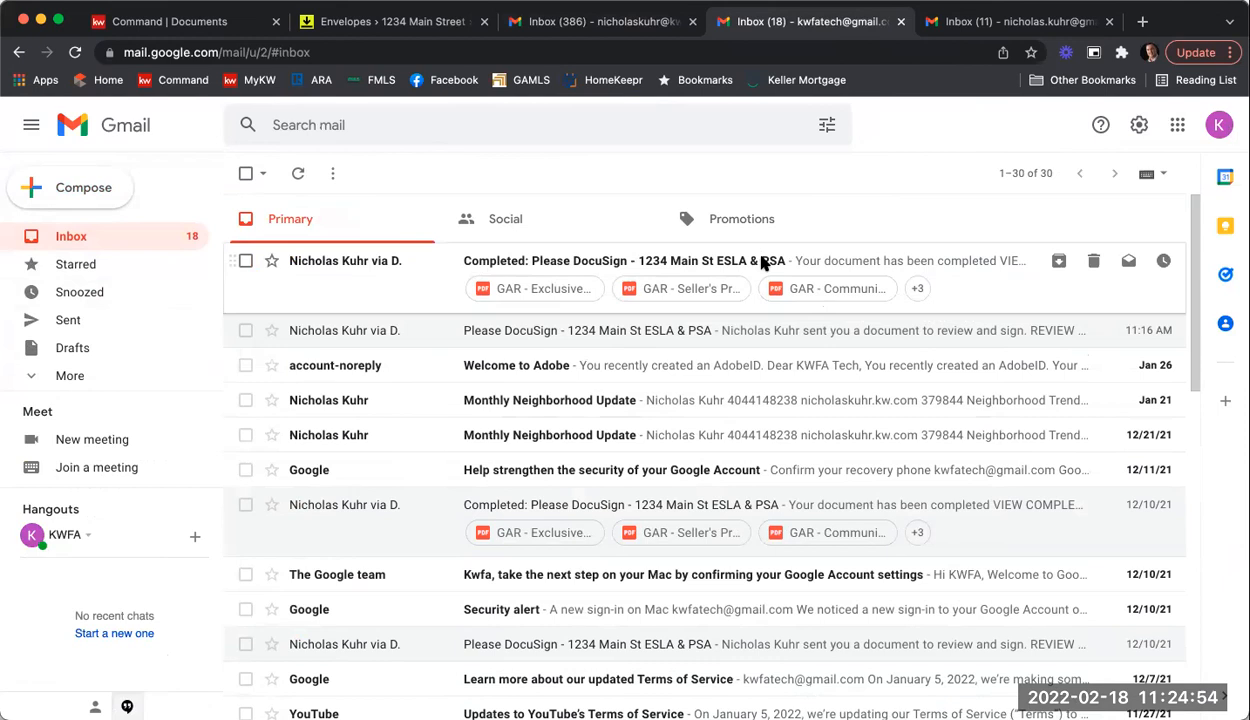
pyautogui.click(762, 262)
pyautogui.scroll(-10, 347, 309)
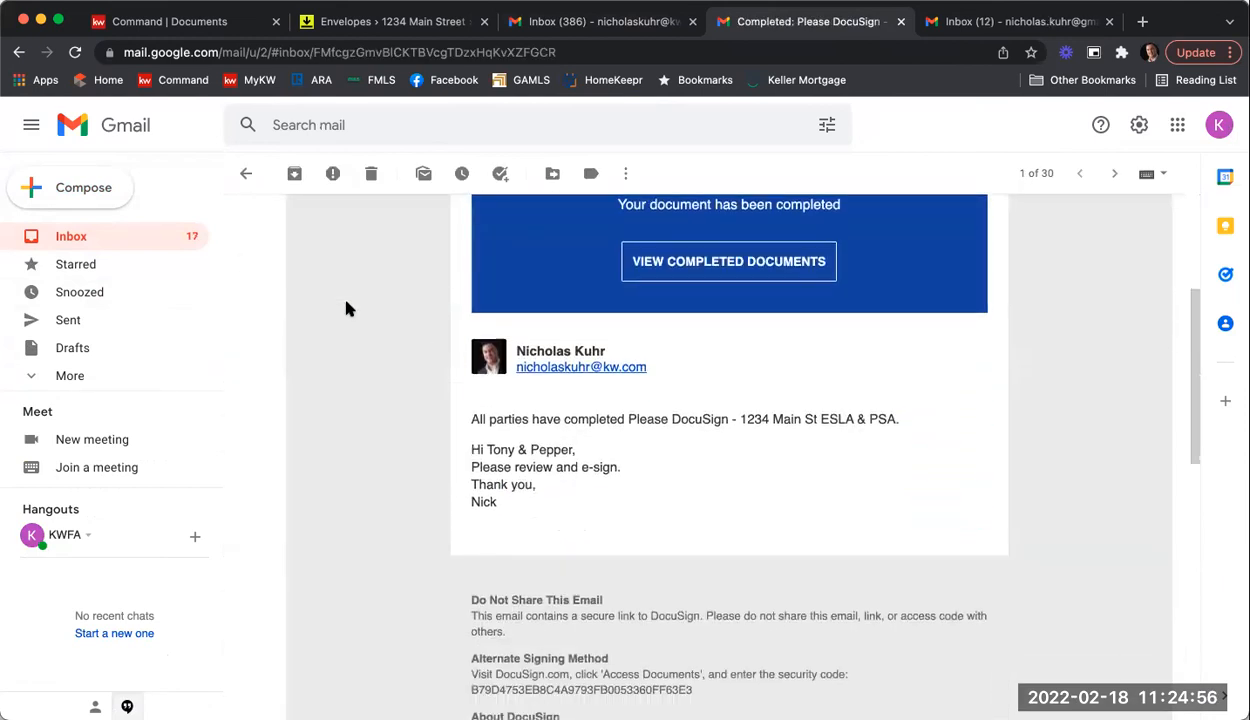
pyautogui.scroll(-1, 347, 309)
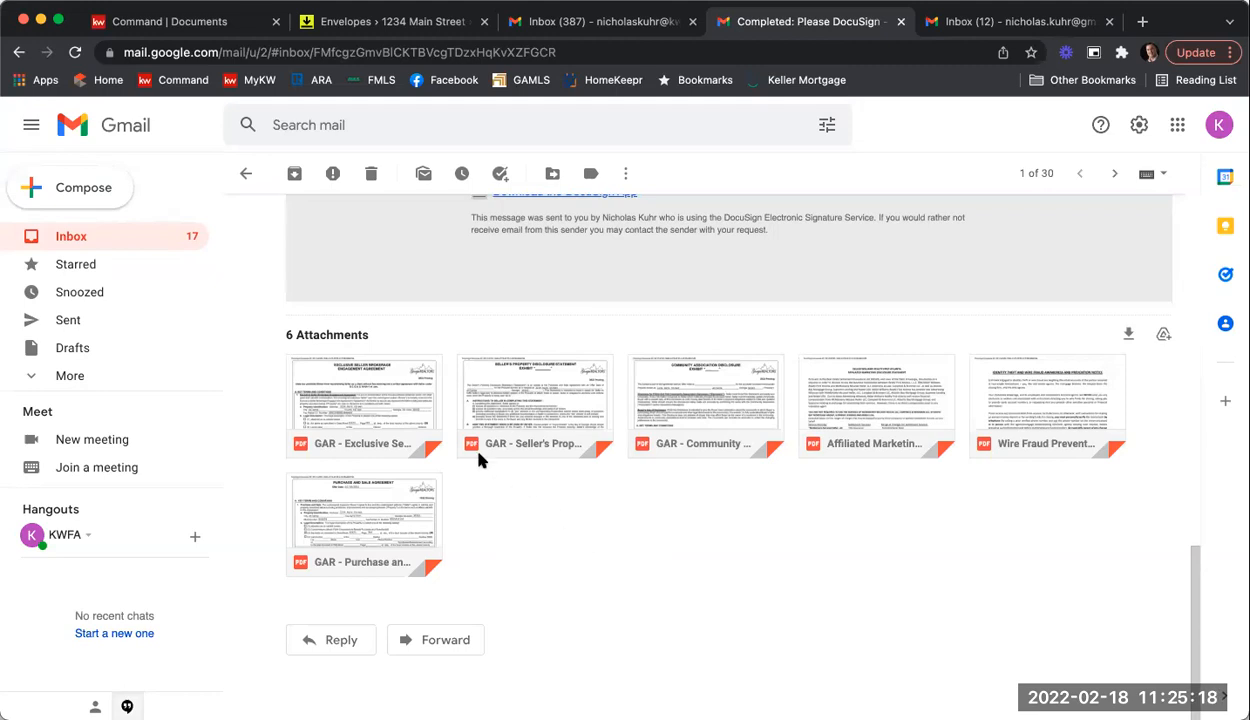
pyautogui.moveTo(384, 400)
pyautogui.moveTo(326, 435)
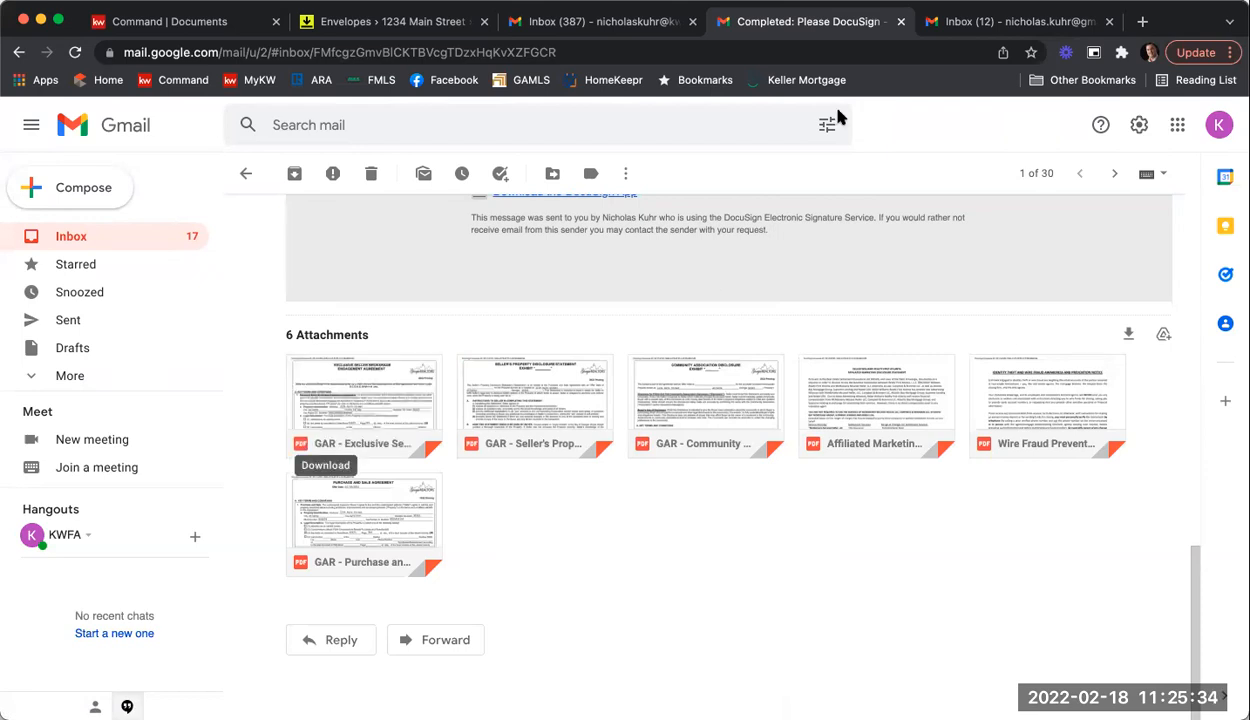
# Step: Open the same completed DocuSign email in the listing agent's inbox
pyautogui.click(615, 24)
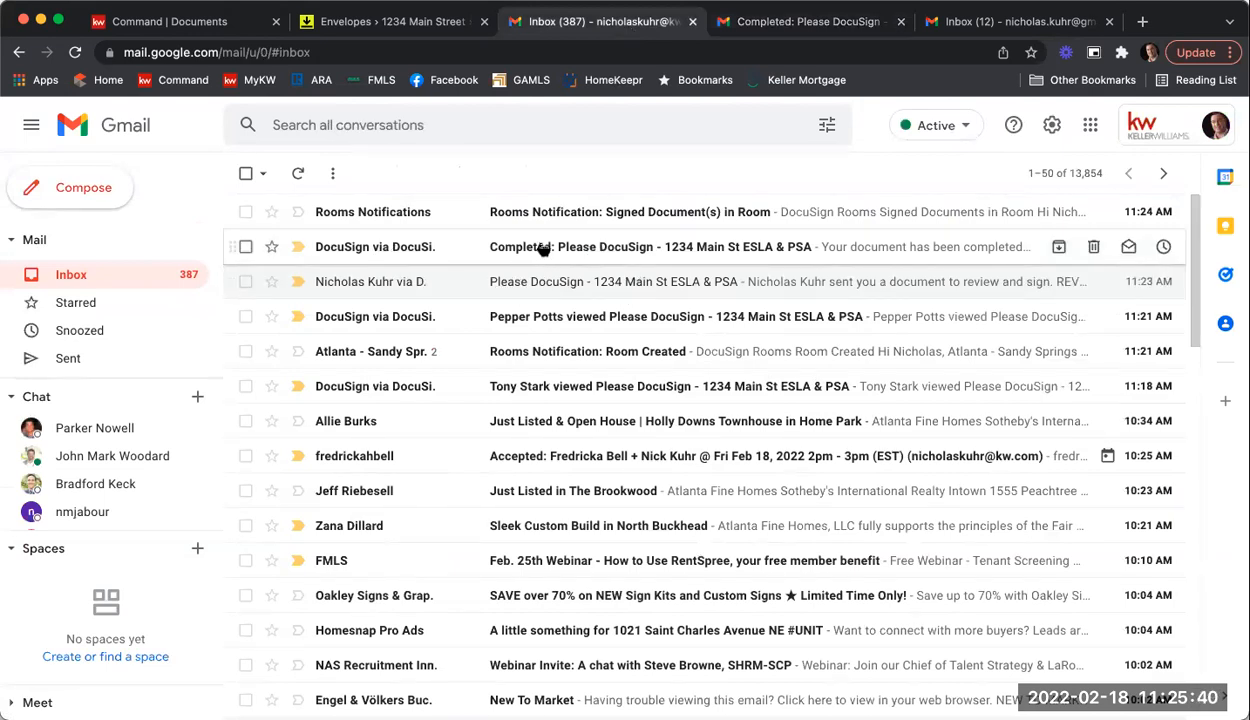
pyautogui.click(540, 248)
pyautogui.scroll(-15, 517, 408)
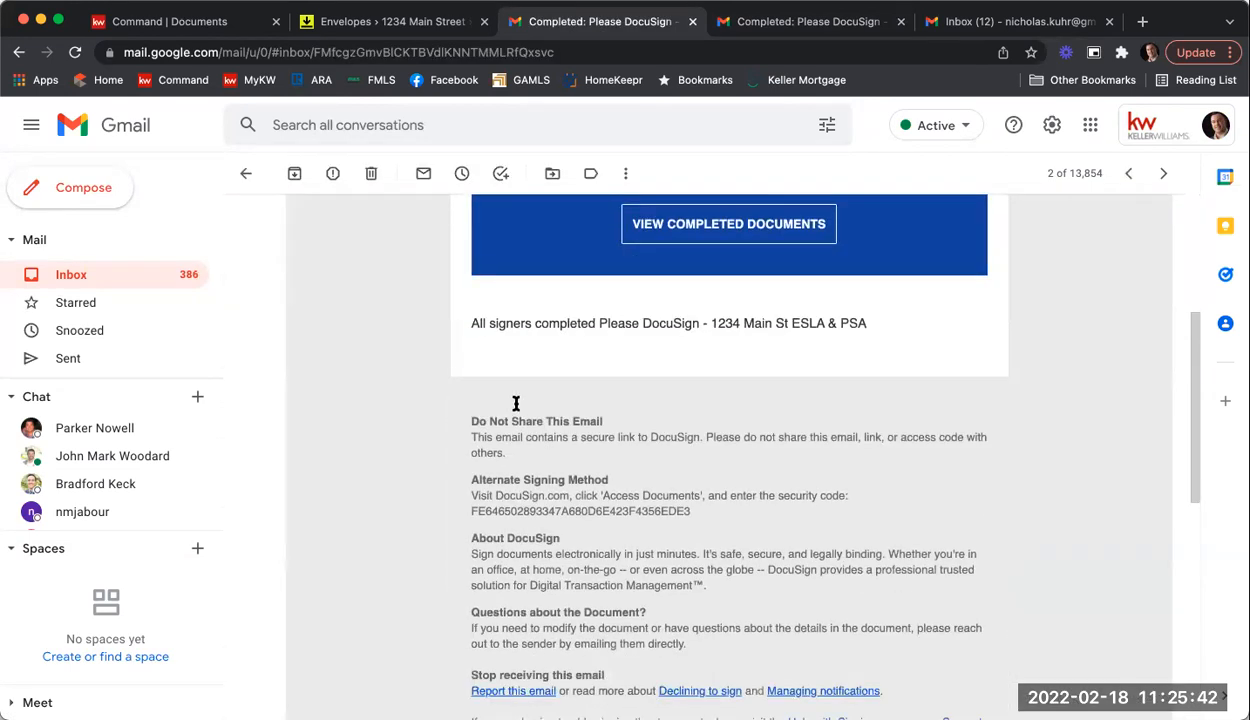
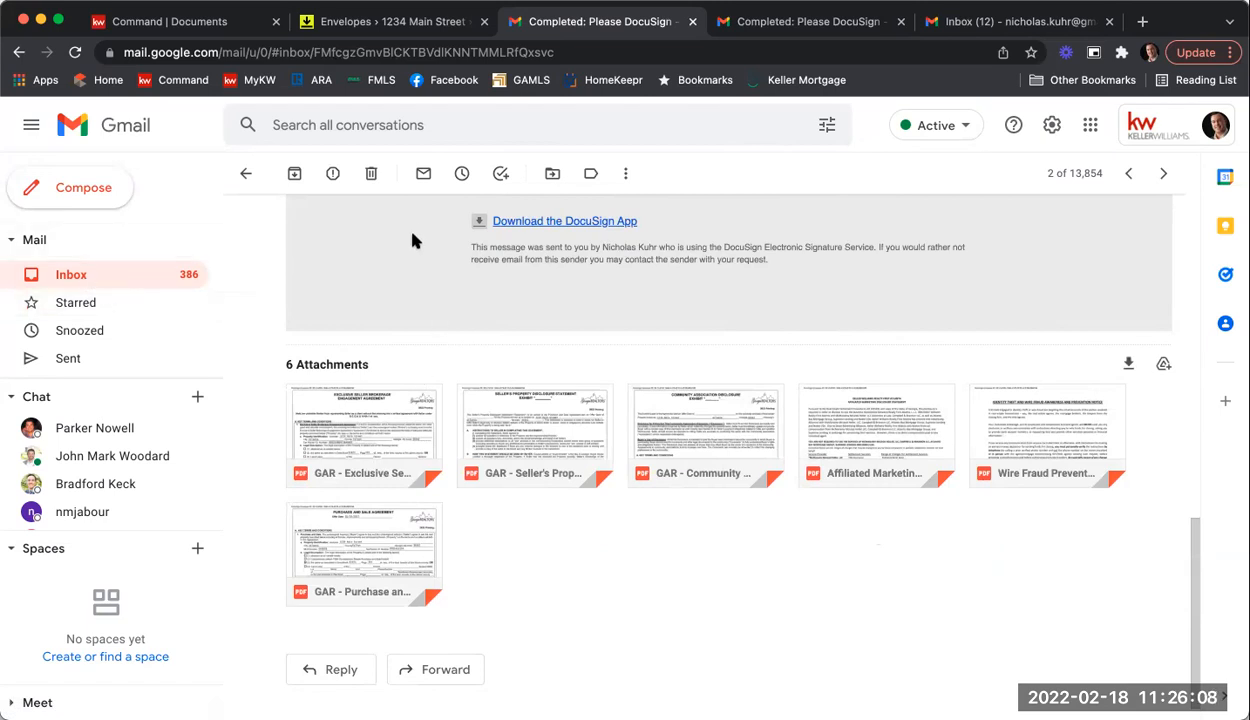
# Step: Refresh the listing room's envelopes and confirm 1234 Main St ESLA & PSA is Completed with three signers
pyautogui.click(338, 24)
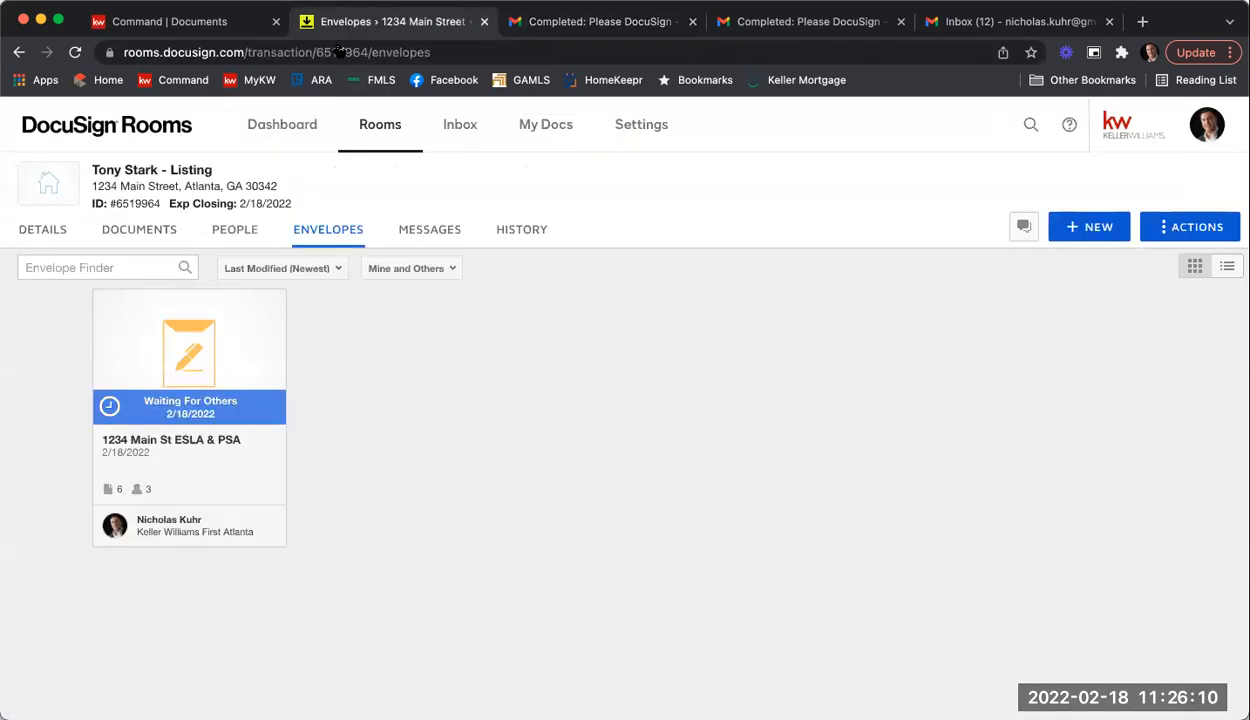
pyautogui.click(75, 53)
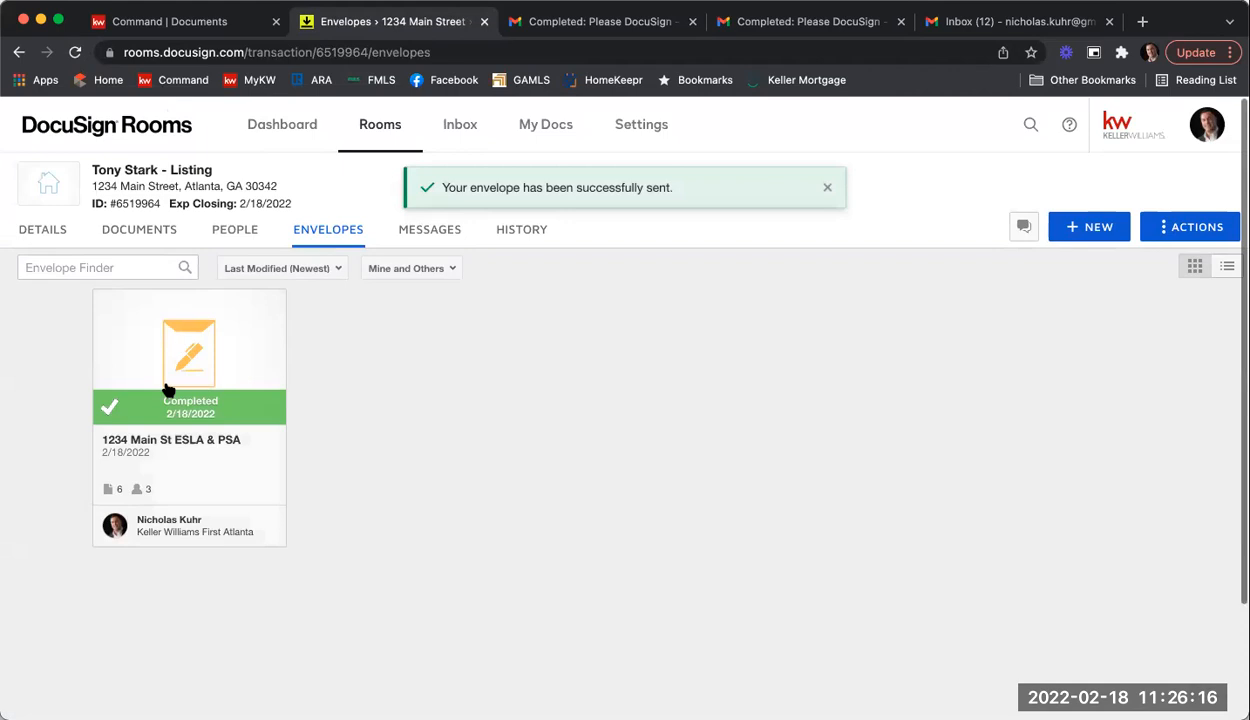
pyautogui.click(198, 343)
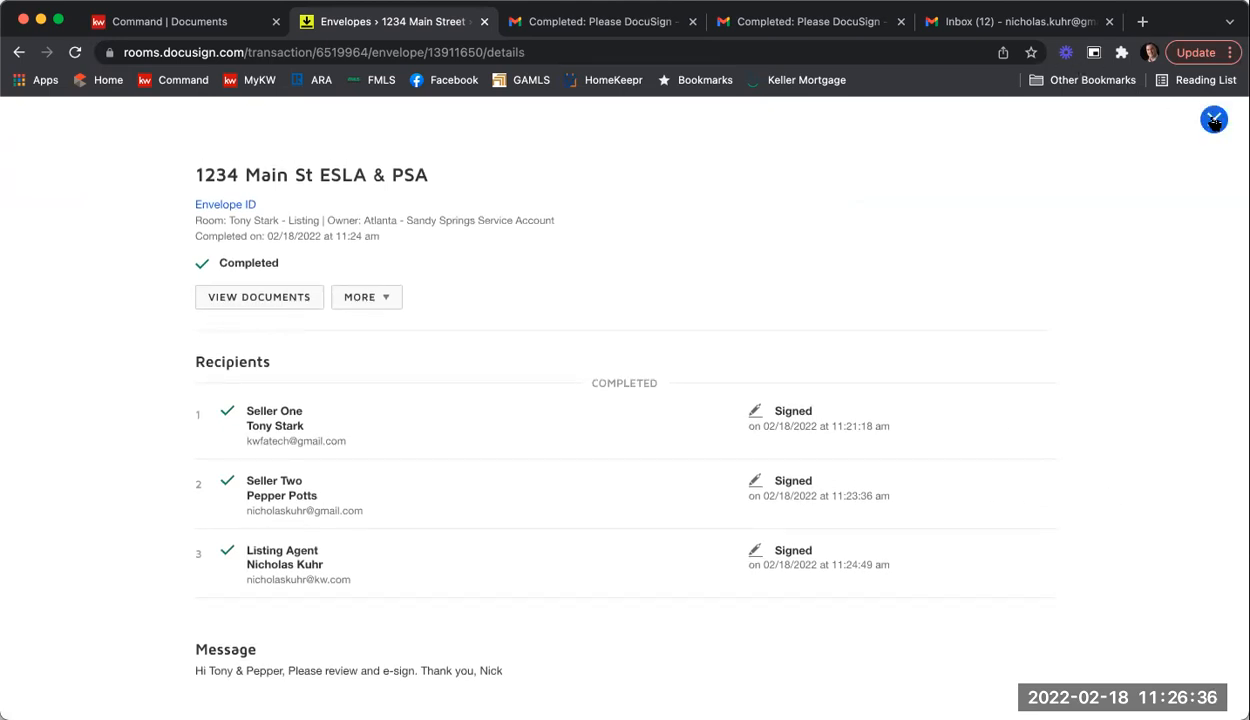
pyautogui.click(1214, 120)
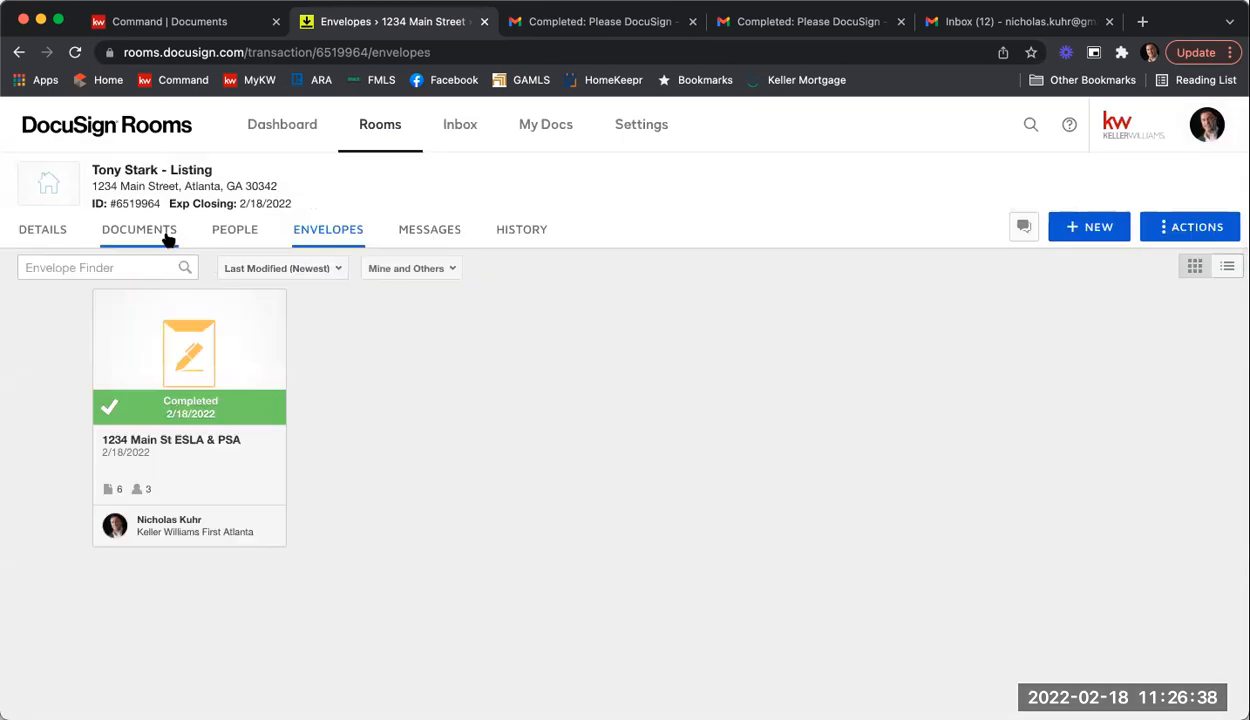
# Step: Open the room's documents and scroll to the Room Docs folder holding 8 signed files
pyautogui.click(165, 239)
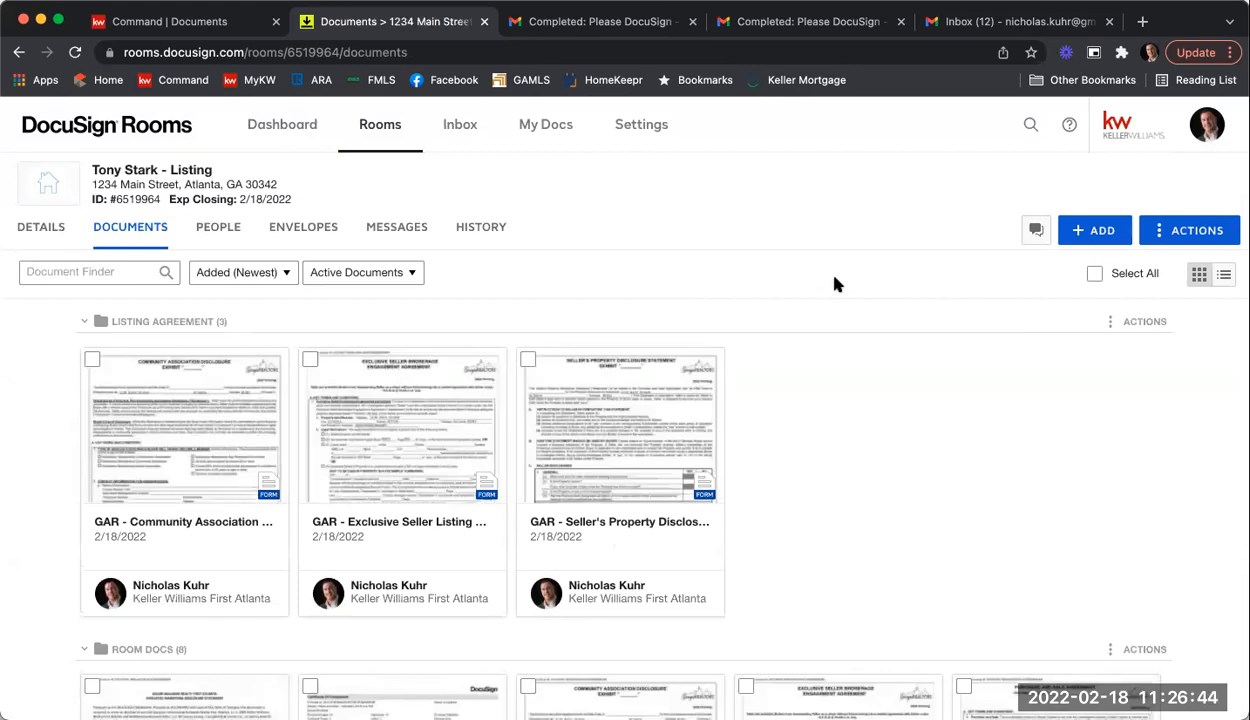
pyautogui.scroll(-3, 836, 278)
pyautogui.scroll(-1, 834, 282)
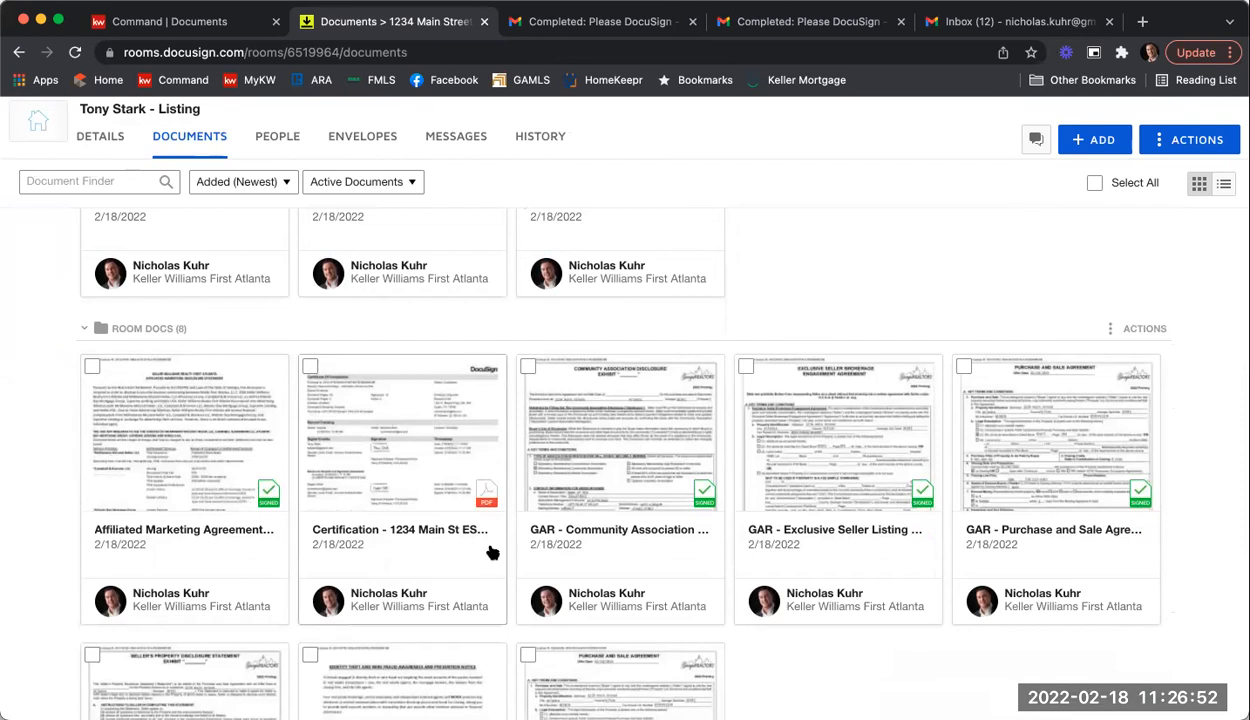
pyautogui.scroll(-2, 905, 490)
pyautogui.scroll(-3, 921, 497)
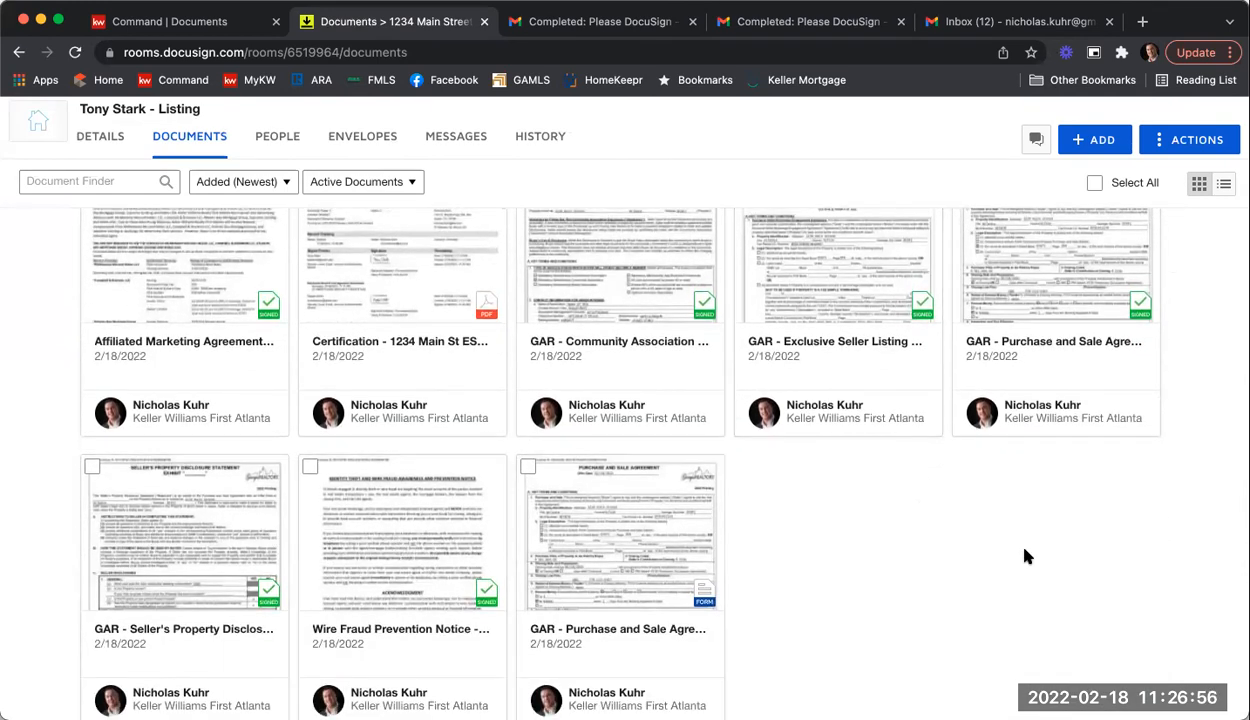
pyautogui.scroll(2, 1027, 553)
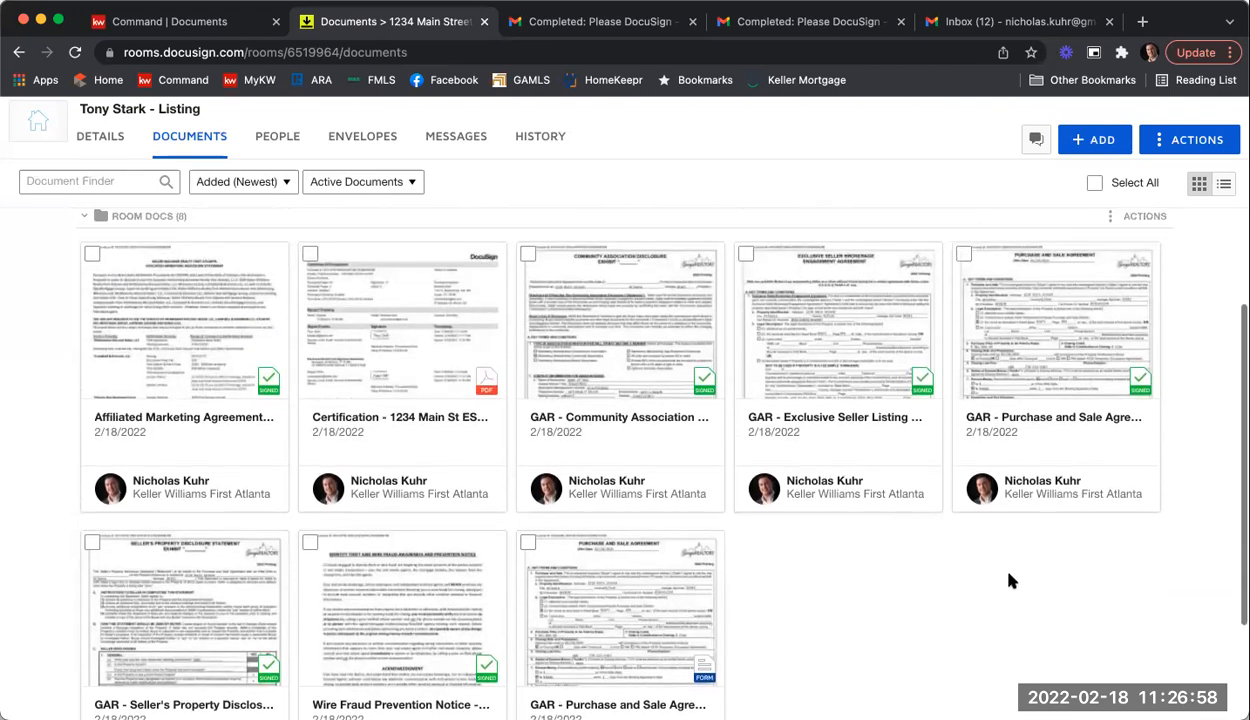
pyautogui.scroll(1, 1013, 593)
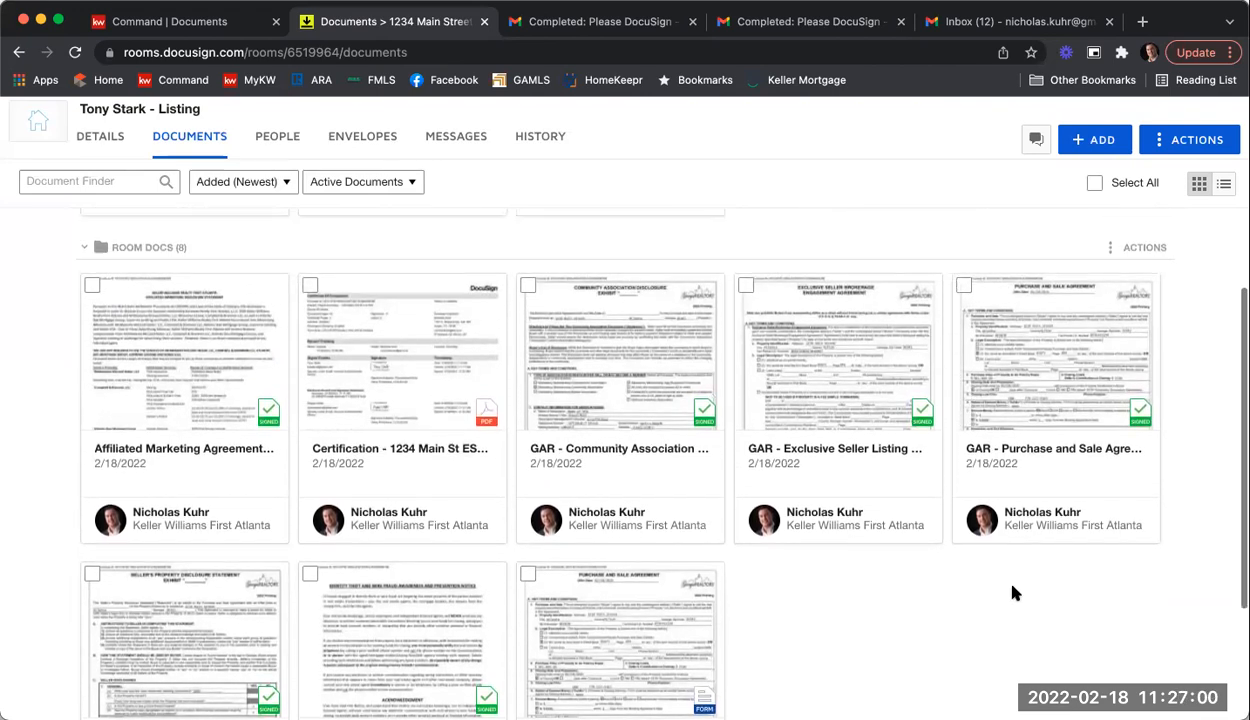
pyautogui.scroll(1, 1013, 593)
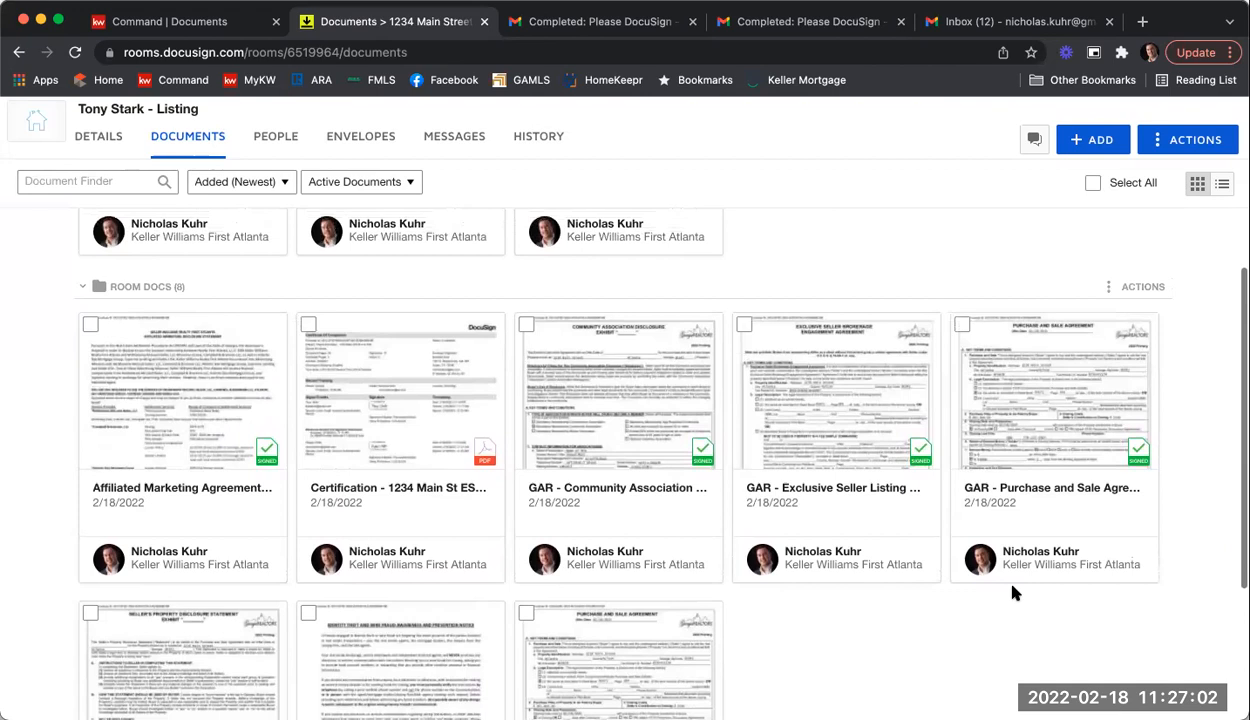
pyautogui.scroll(-1, 1015, 595)
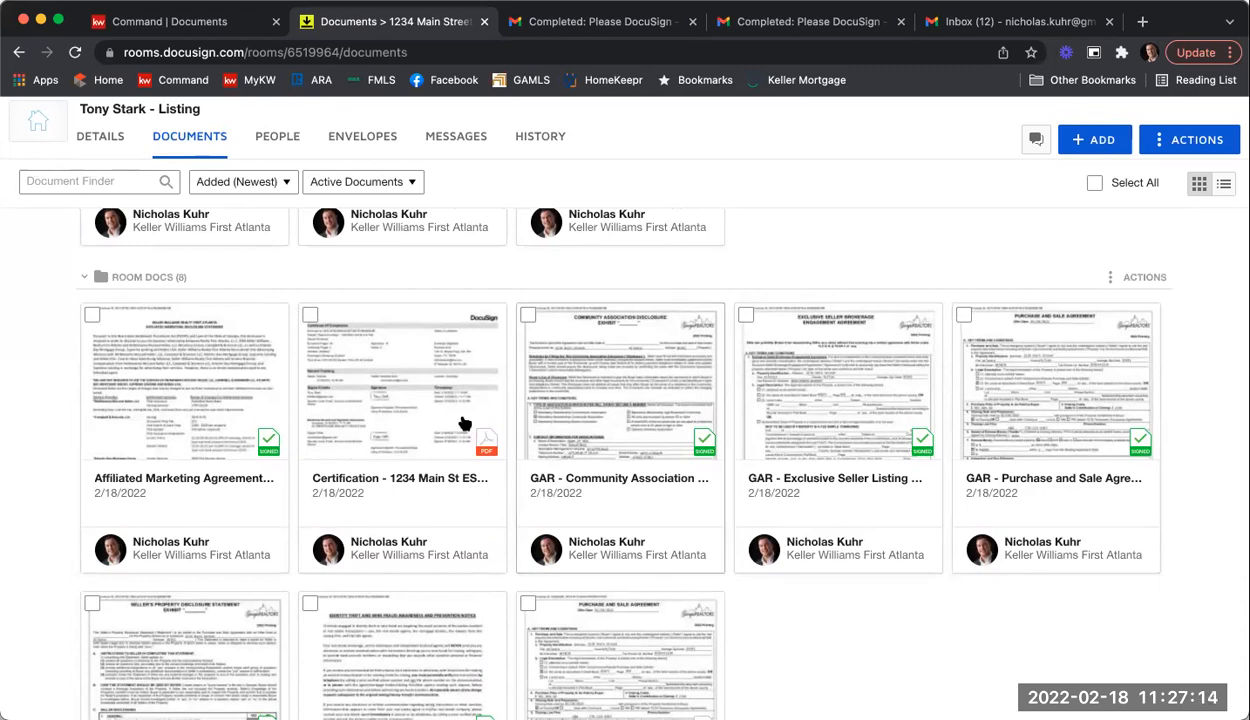
# Step: Select the five signed documents, including Affiliated Marketing, Community Association, Property Disclosure and Wire Fraud
pyautogui.click(88, 318)
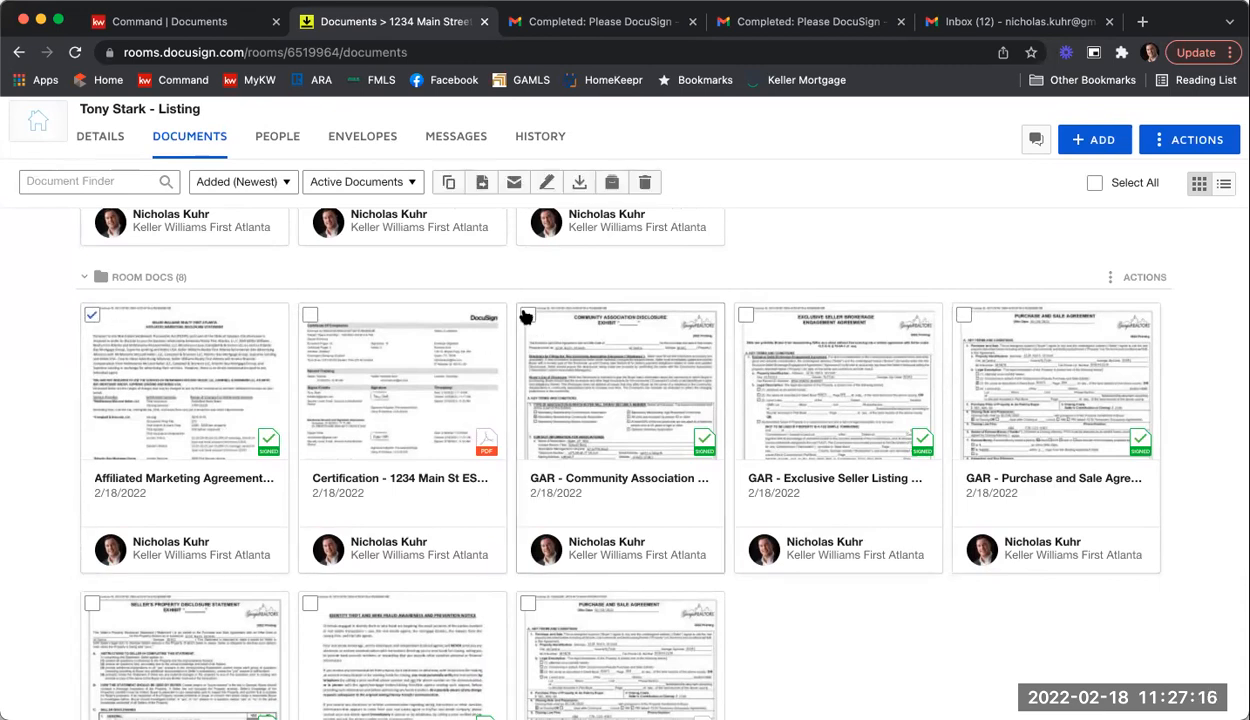
pyautogui.click(527, 315)
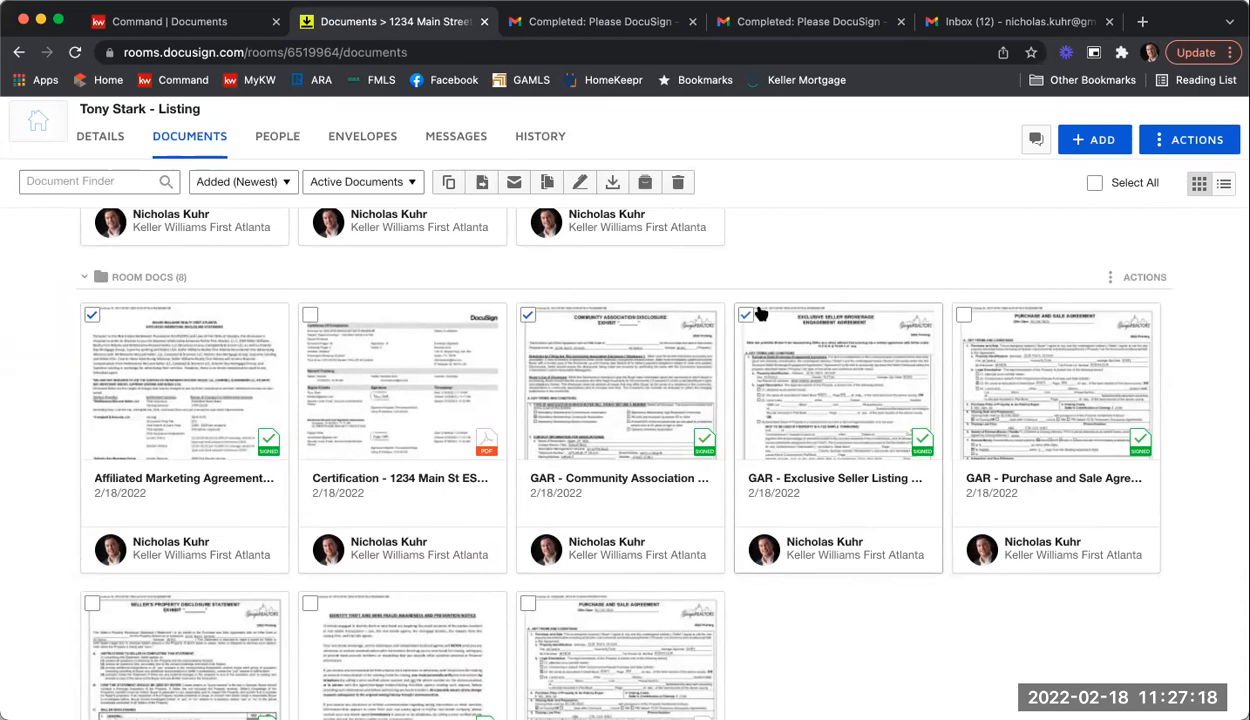
pyautogui.scroll(-2, 762, 300)
pyautogui.click(93, 493)
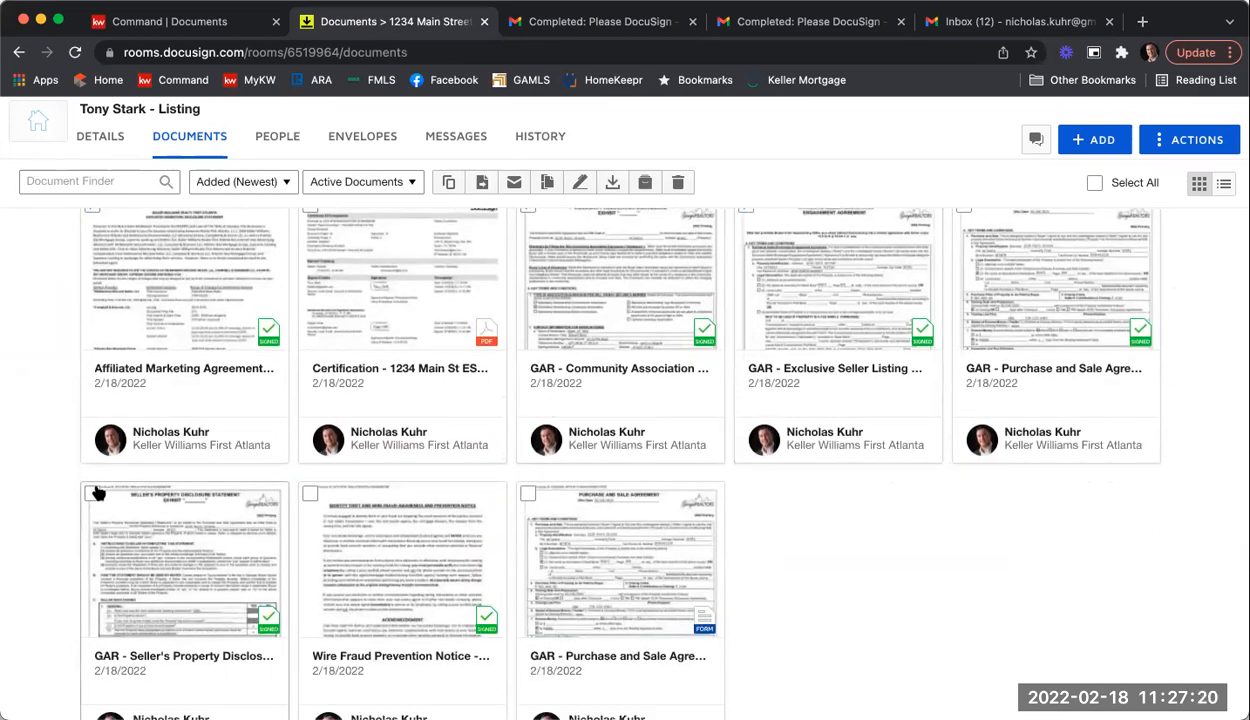
pyautogui.click(311, 494)
pyautogui.scroll(1, 330, 502)
pyautogui.scroll(1, 330, 502)
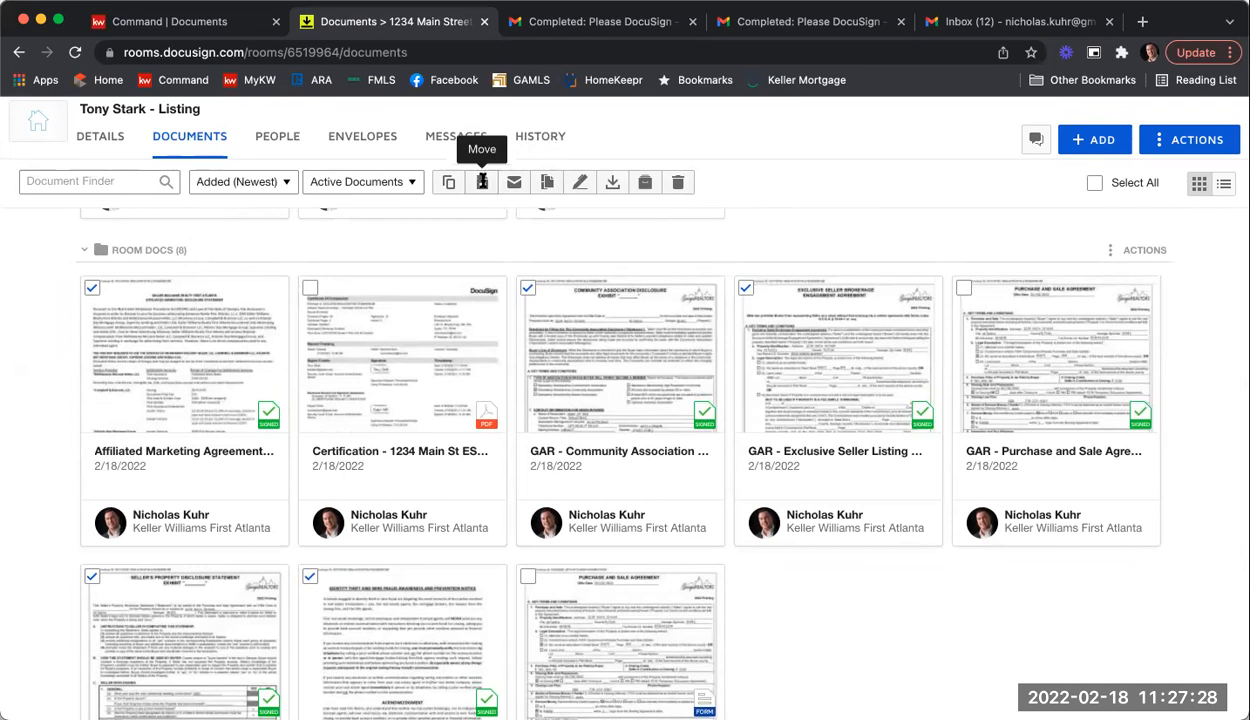
# Step: Move the selected documents into the room's Listing Agreement folder
pyautogui.click(481, 183)
pyautogui.click(482, 288)
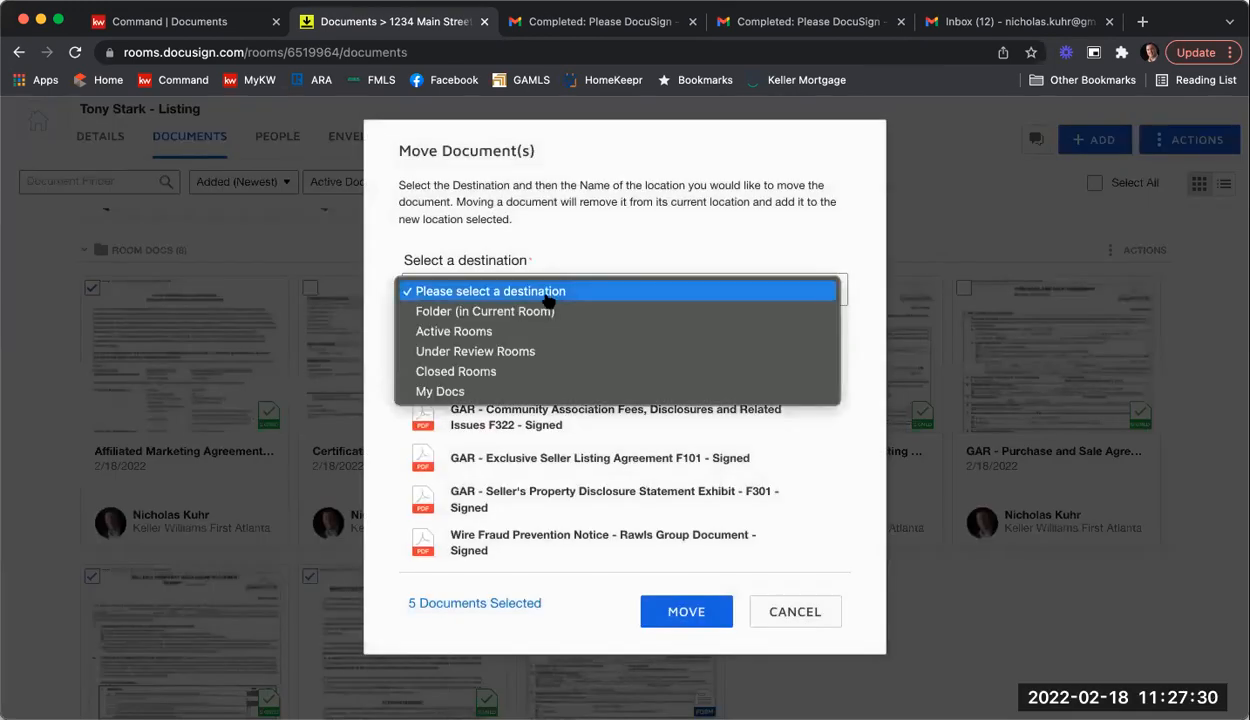
pyautogui.click(547, 310)
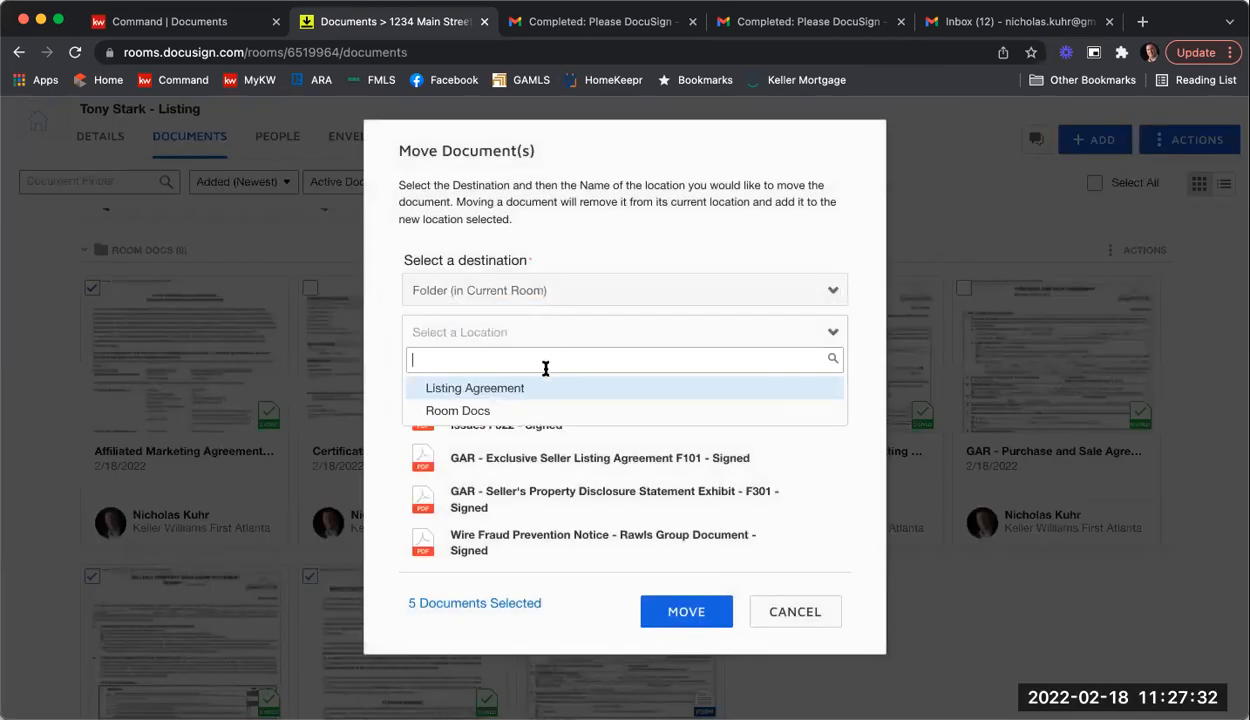
pyautogui.click(536, 388)
pyautogui.click(708, 610)
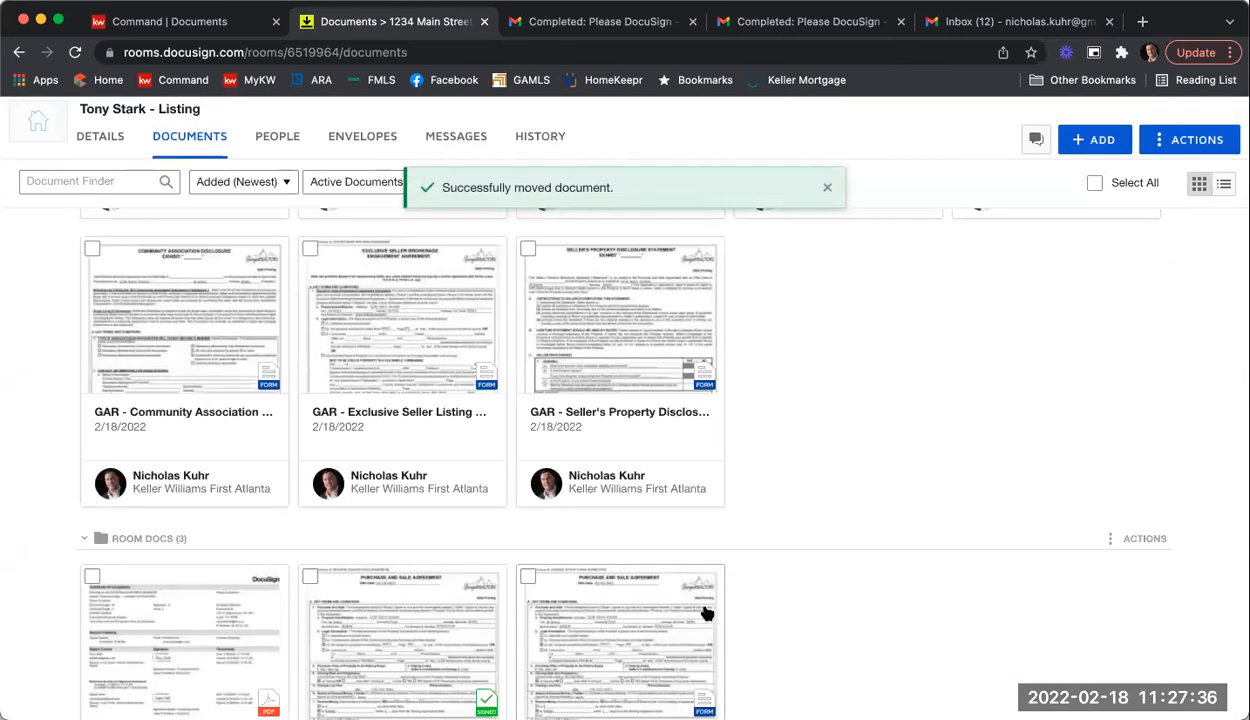
pyautogui.scroll(3, 834, 622)
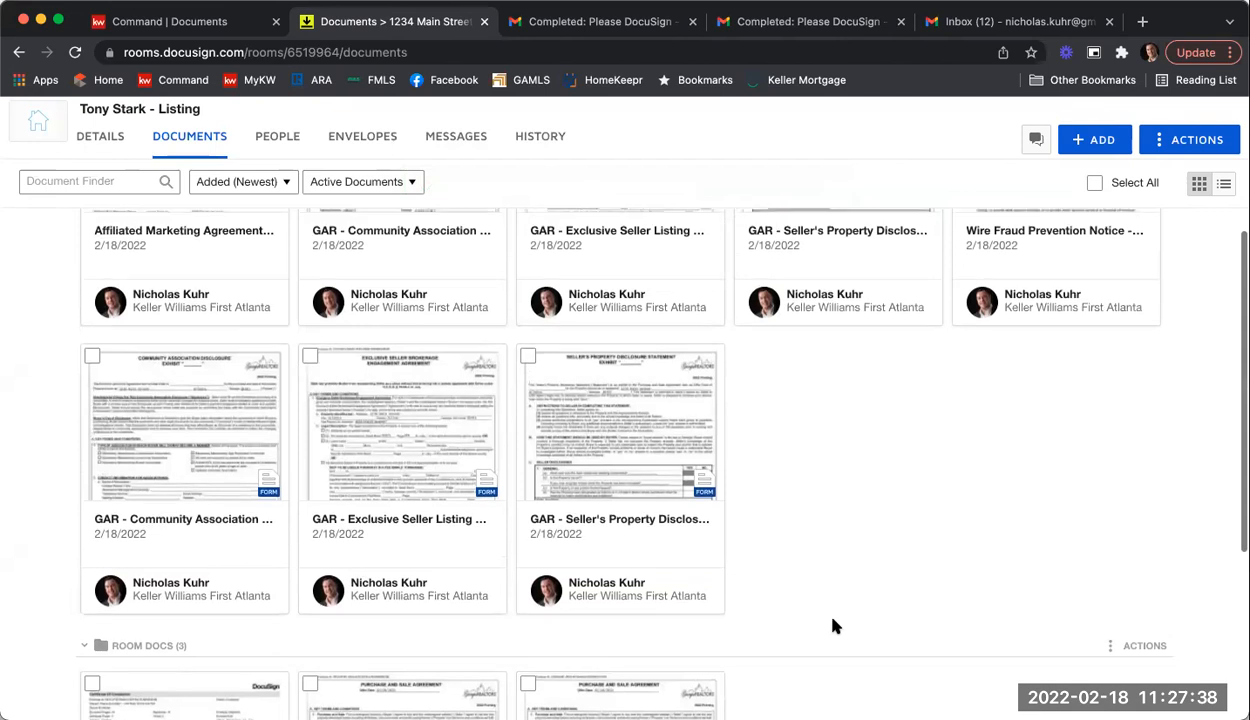
pyautogui.scroll(1, 245, 357)
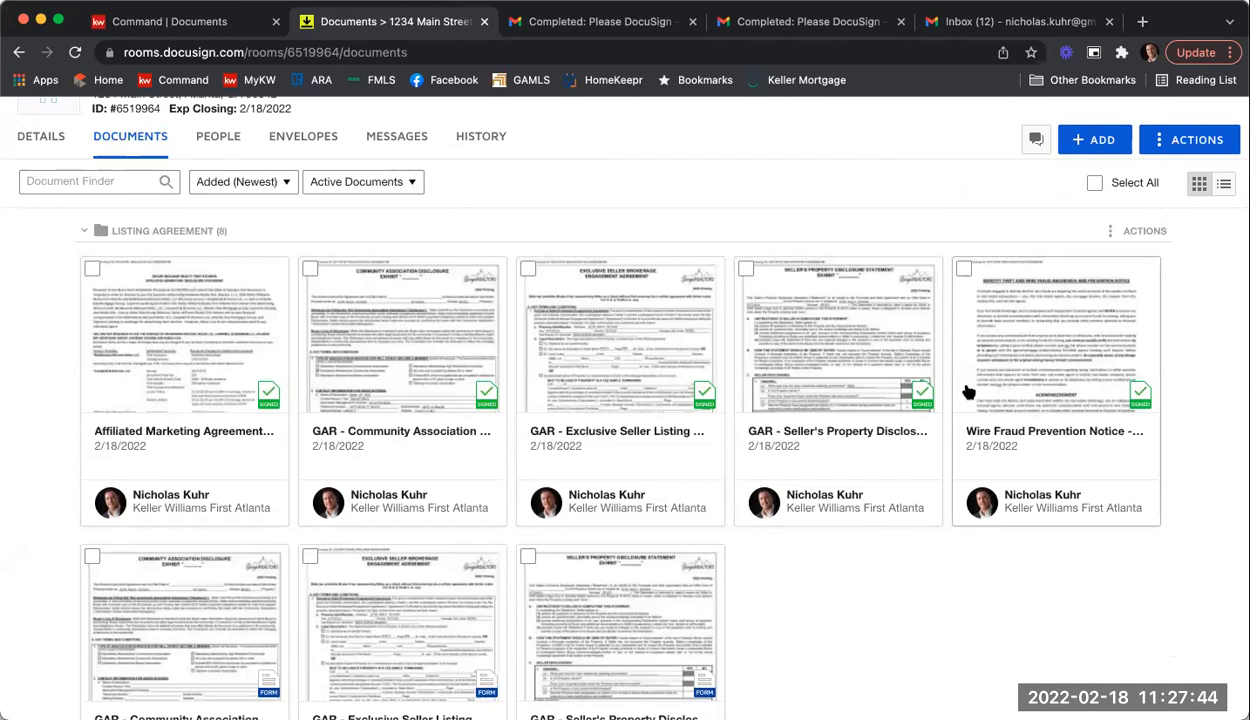
pyautogui.scroll(-5, 968, 385)
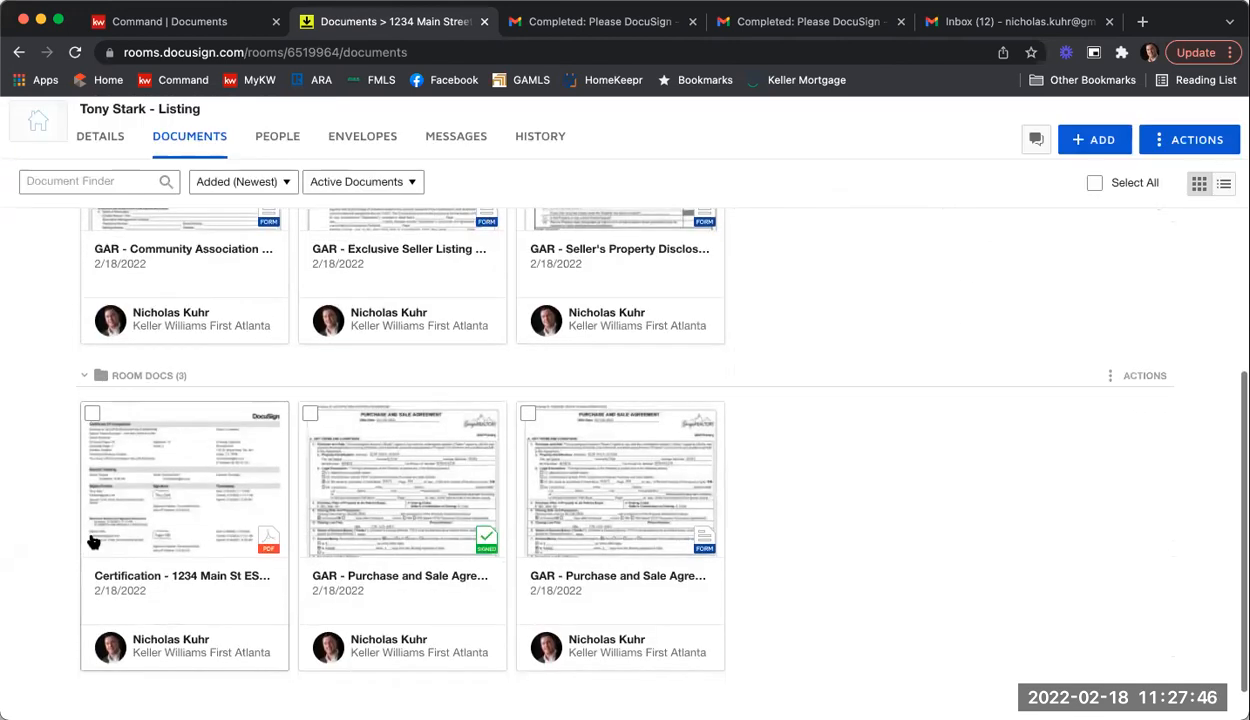
# Step: Review the Certification PDF's certificate of completion and signer events, then close it
pyautogui.click(207, 497)
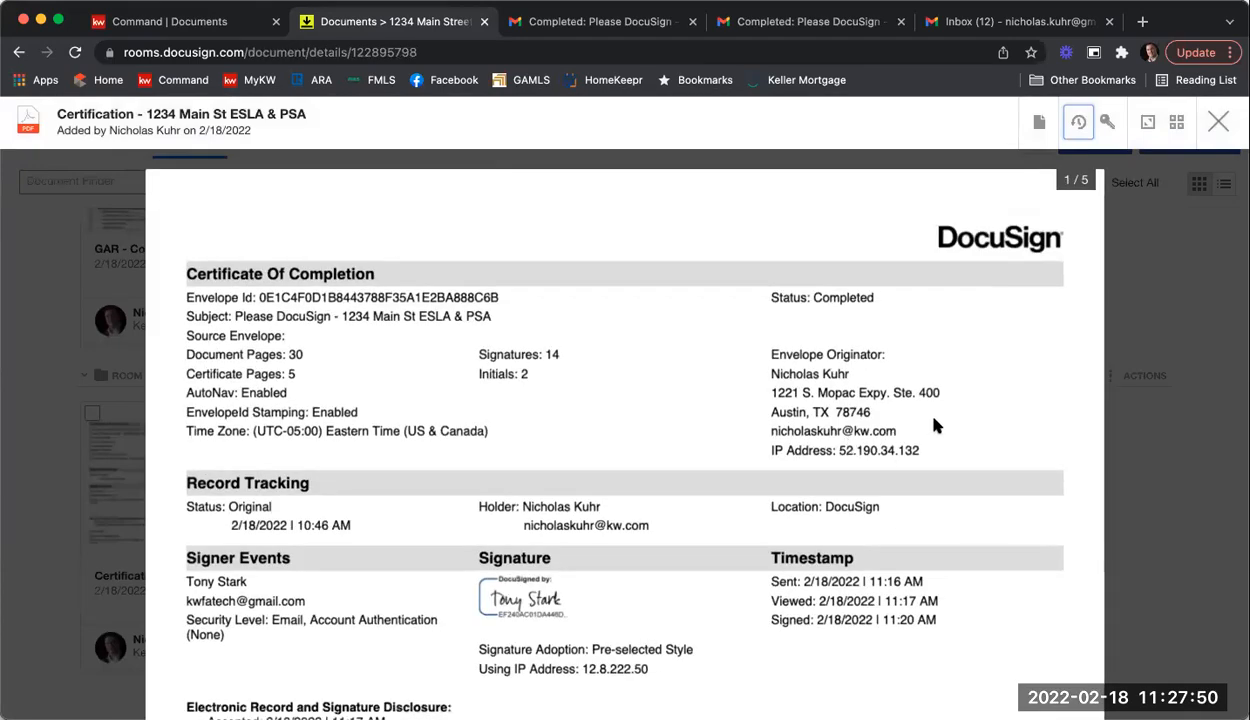
pyautogui.scroll(-3, 934, 425)
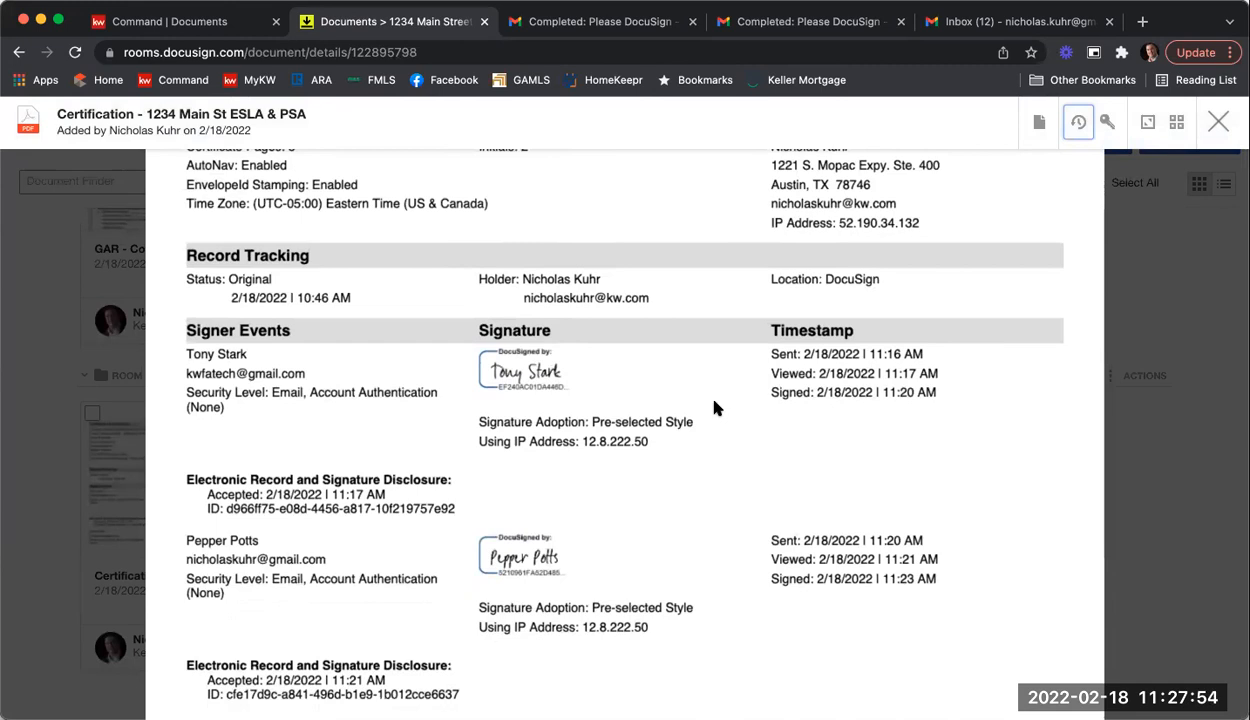
pyautogui.scroll(-2, 714, 407)
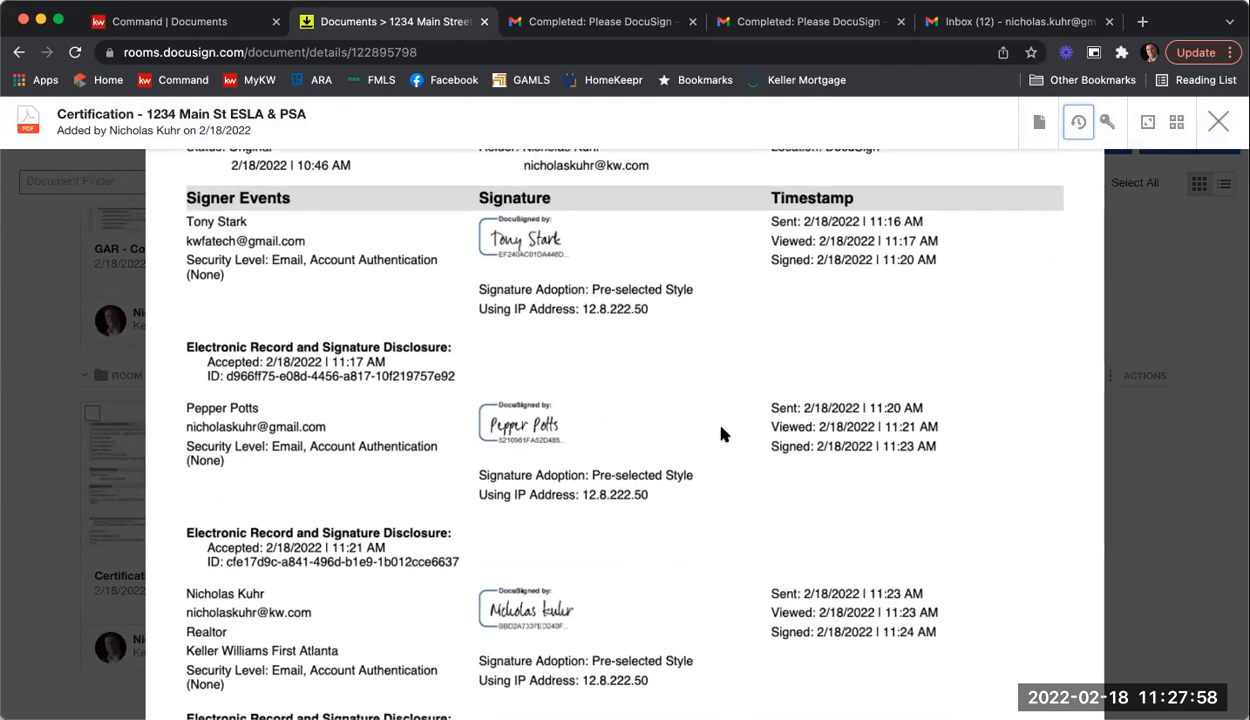
pyautogui.scroll(-3, 720, 433)
pyautogui.scroll(-3, 720, 432)
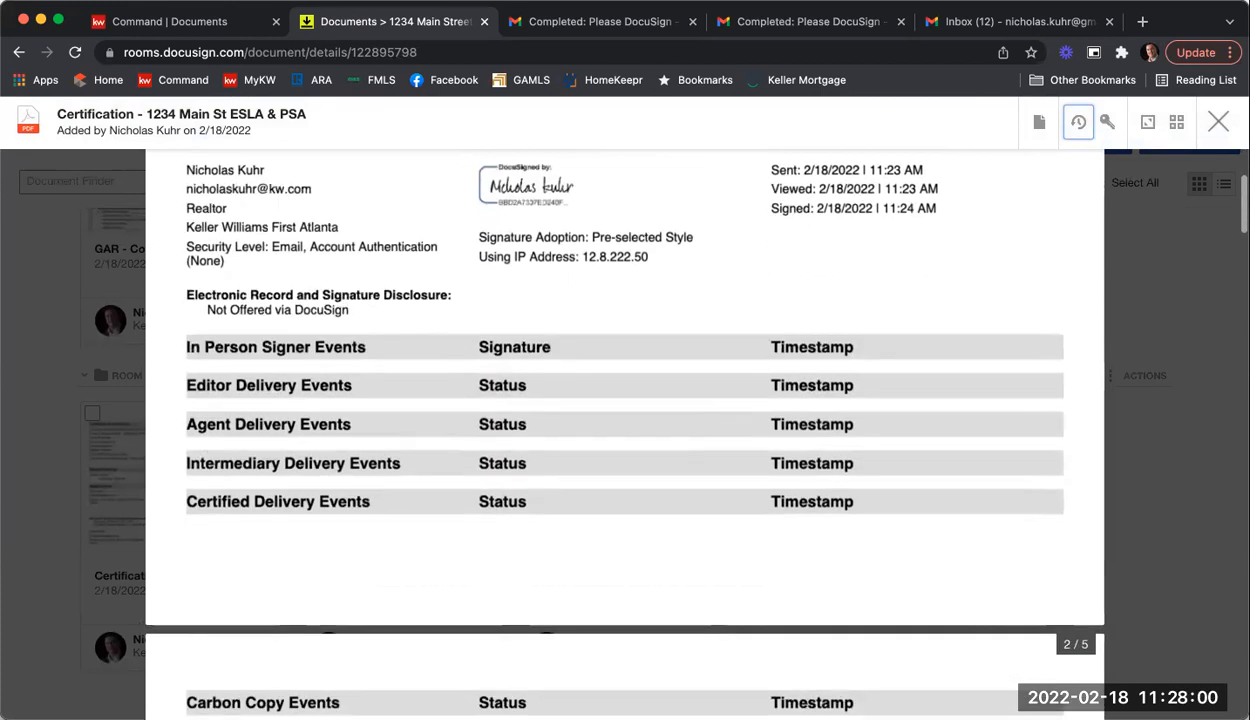
pyautogui.click(1218, 124)
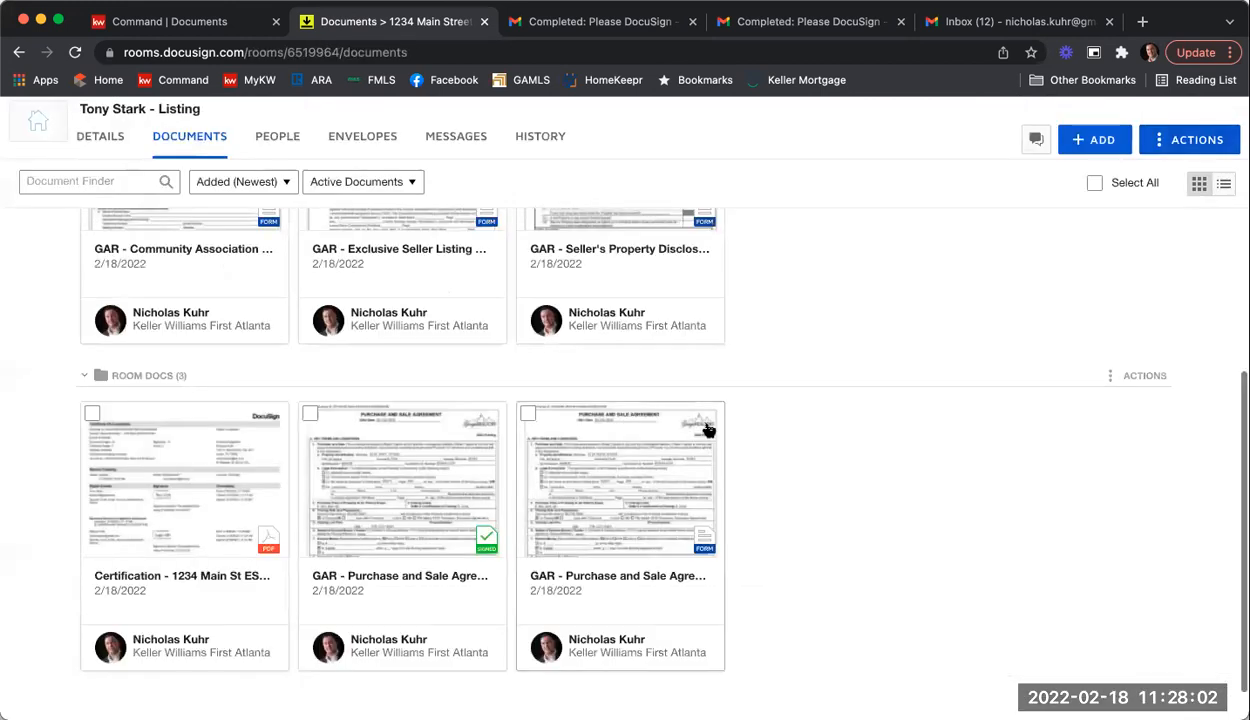
# Step: Check the signed files in the Listing Agreement folder, then go to the KW Command checklist
pyautogui.scroll(3, 857, 462)
pyautogui.scroll(3, 857, 462)
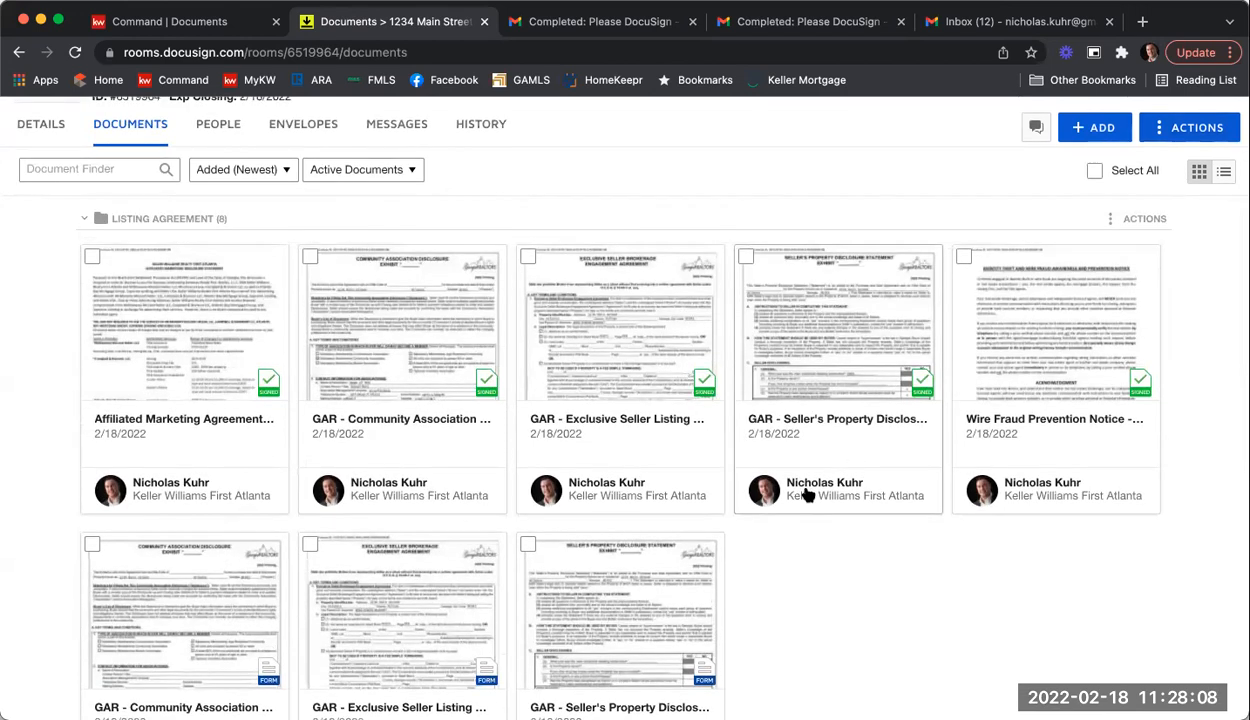
pyautogui.click(171, 29)
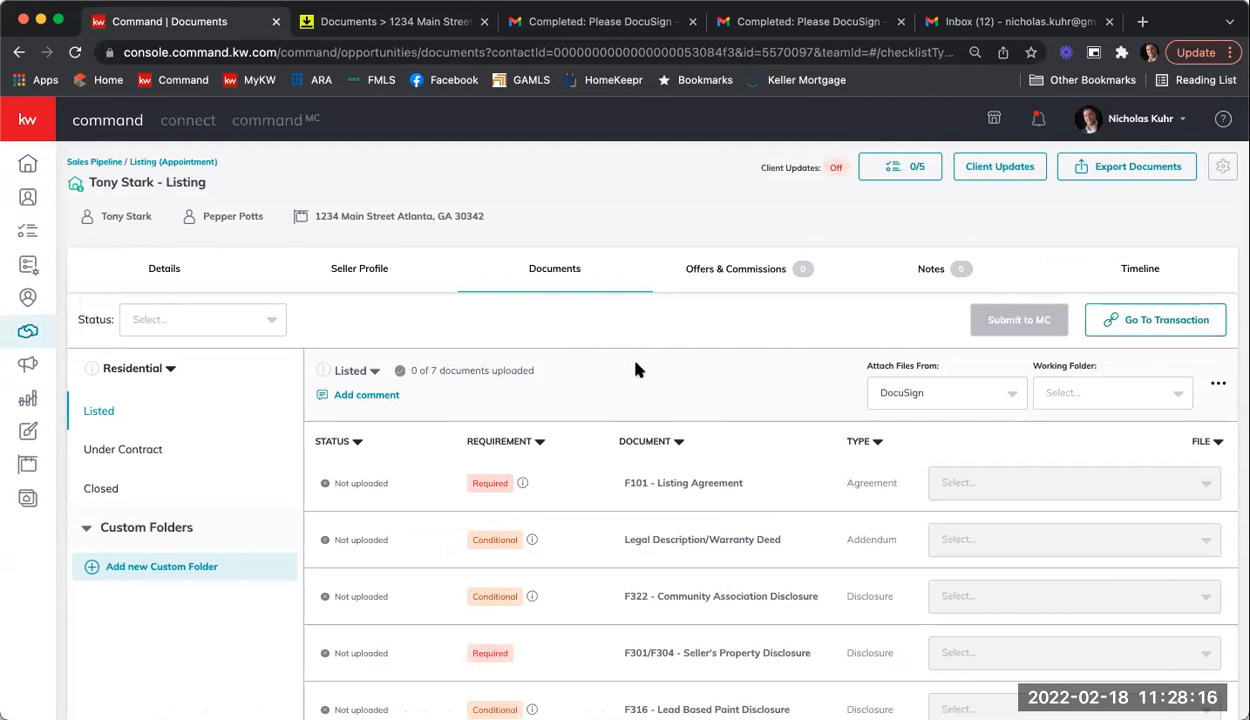
# Step: Set the checklist's file source to DocuSign after briefly trying My Computer (Manual)
pyautogui.scroll(-2, 637, 370)
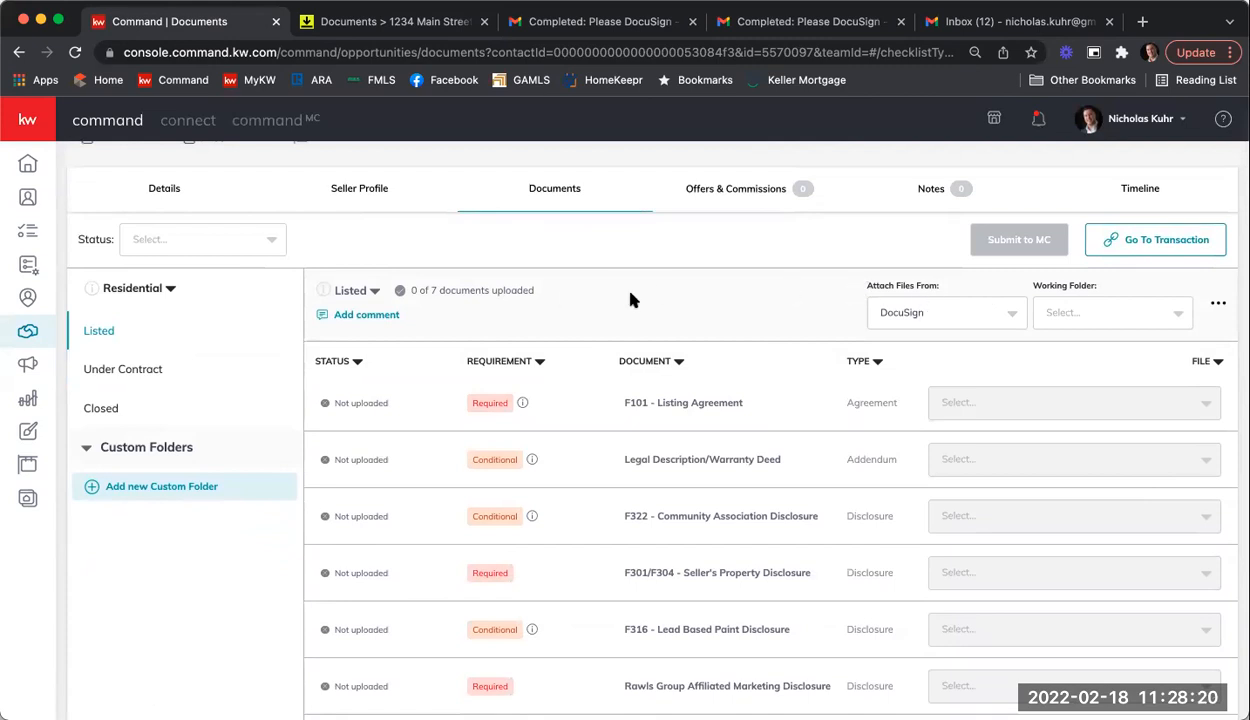
pyautogui.click(1015, 313)
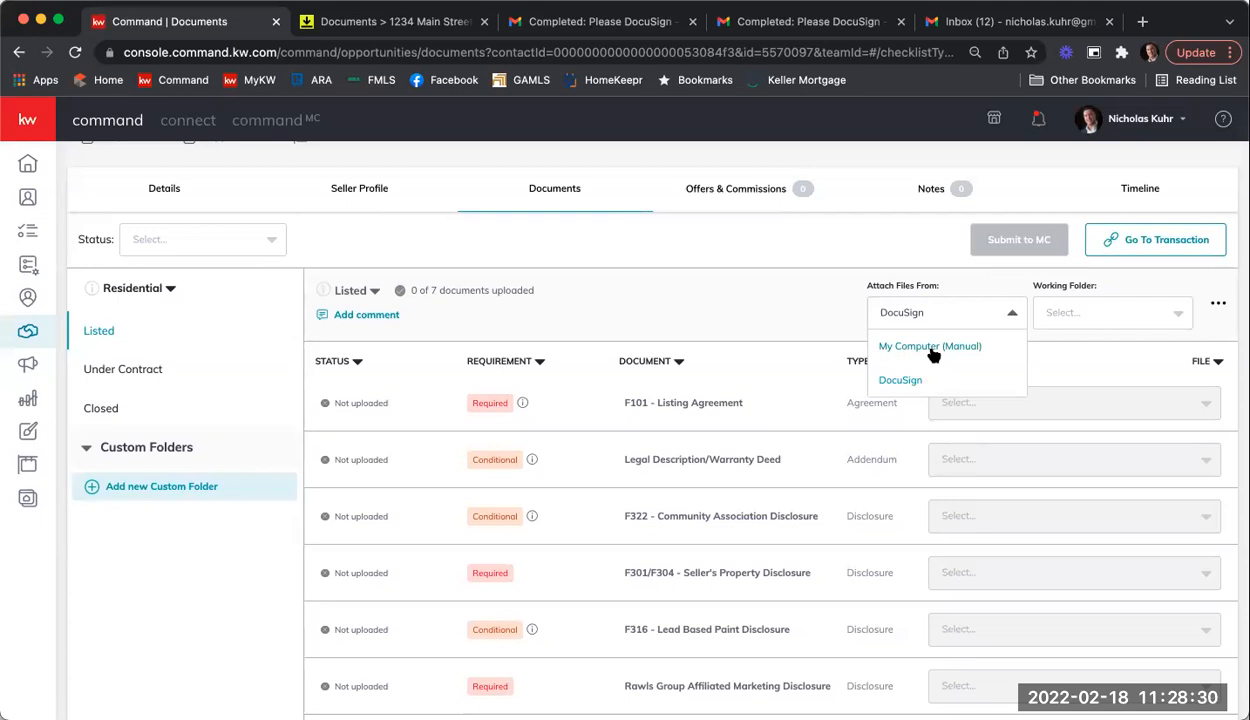
pyautogui.click(930, 347)
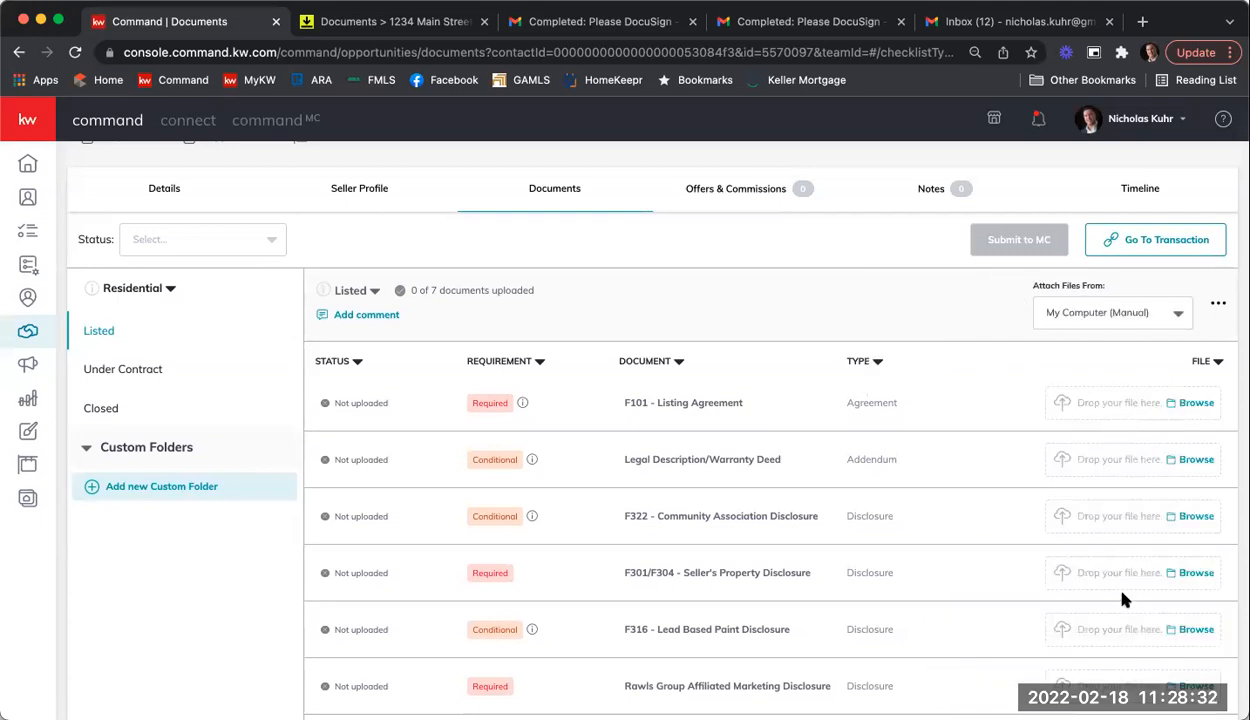
pyautogui.click(1102, 323)
pyautogui.click(1067, 381)
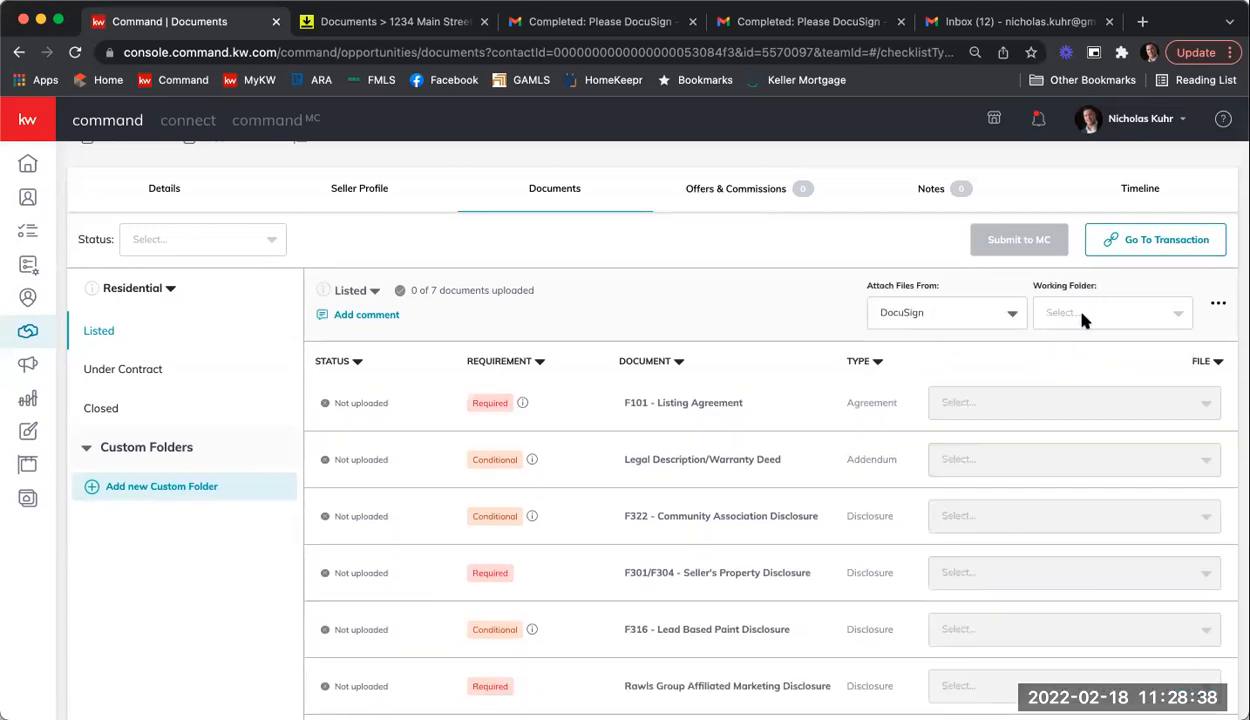
pyautogui.click(1090, 314)
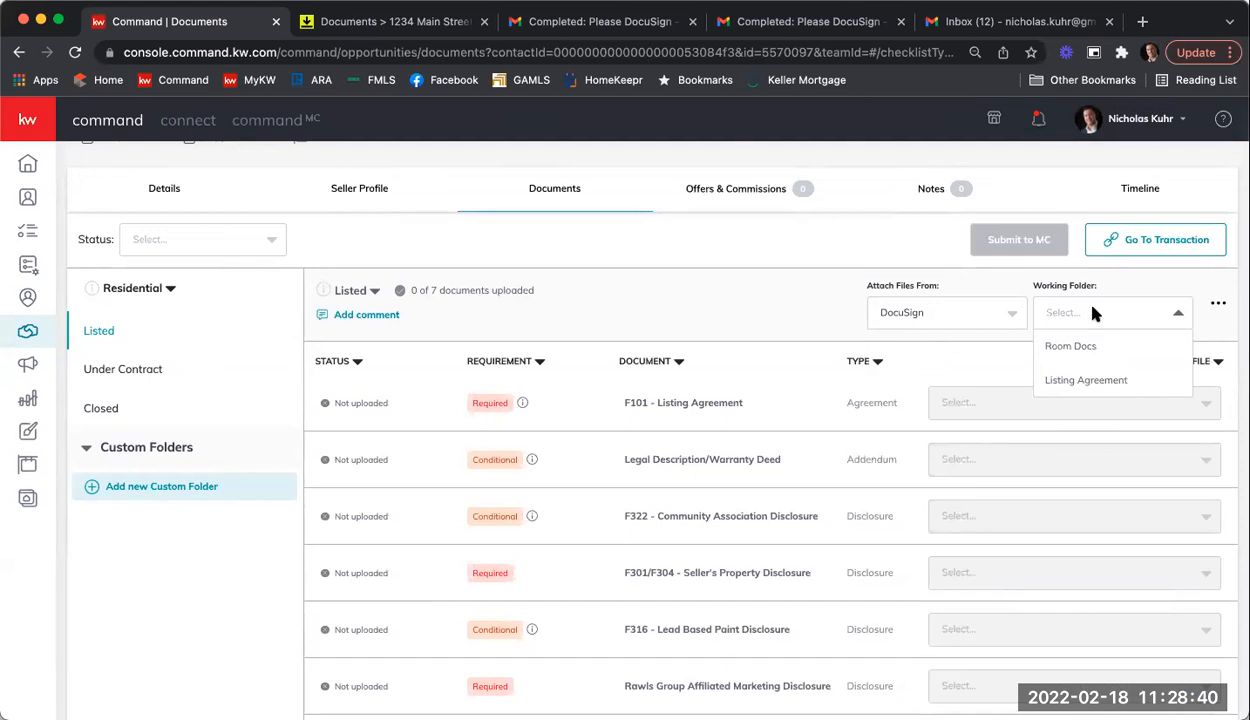
# Step: Using the Listing Agreement folder, attach the signed PDFs to F101 and F322
pyautogui.click(1094, 382)
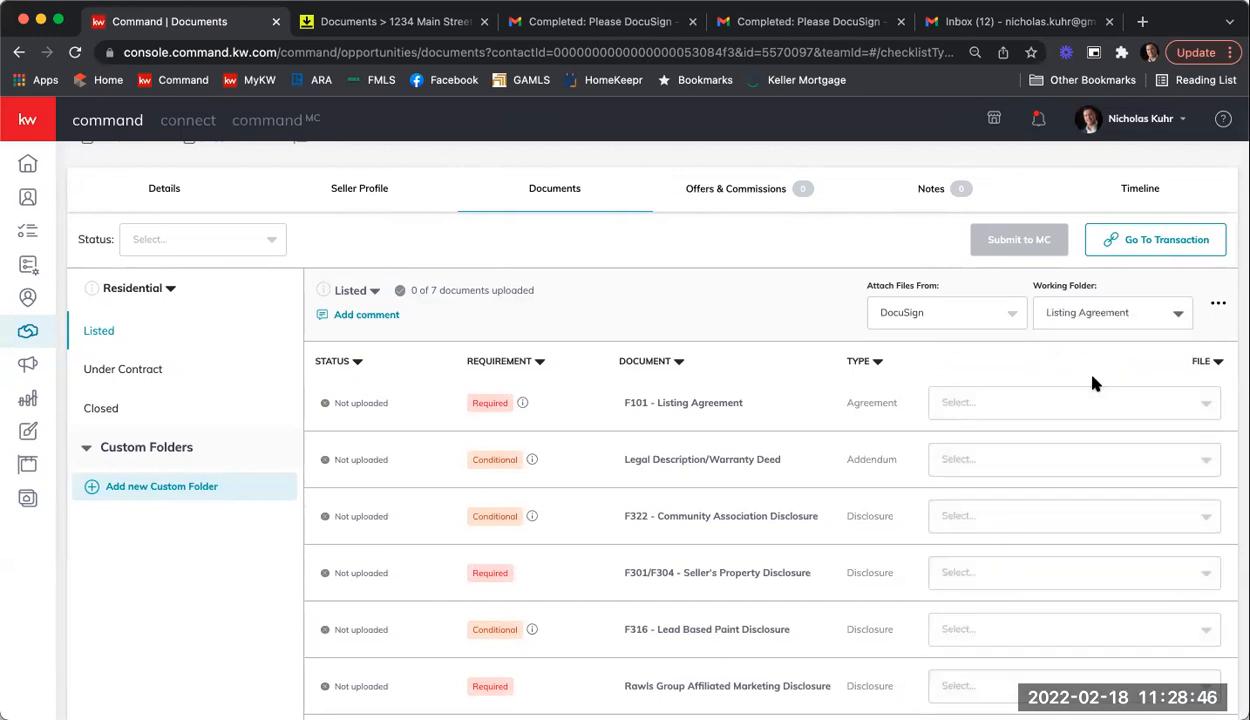
pyautogui.click(1058, 409)
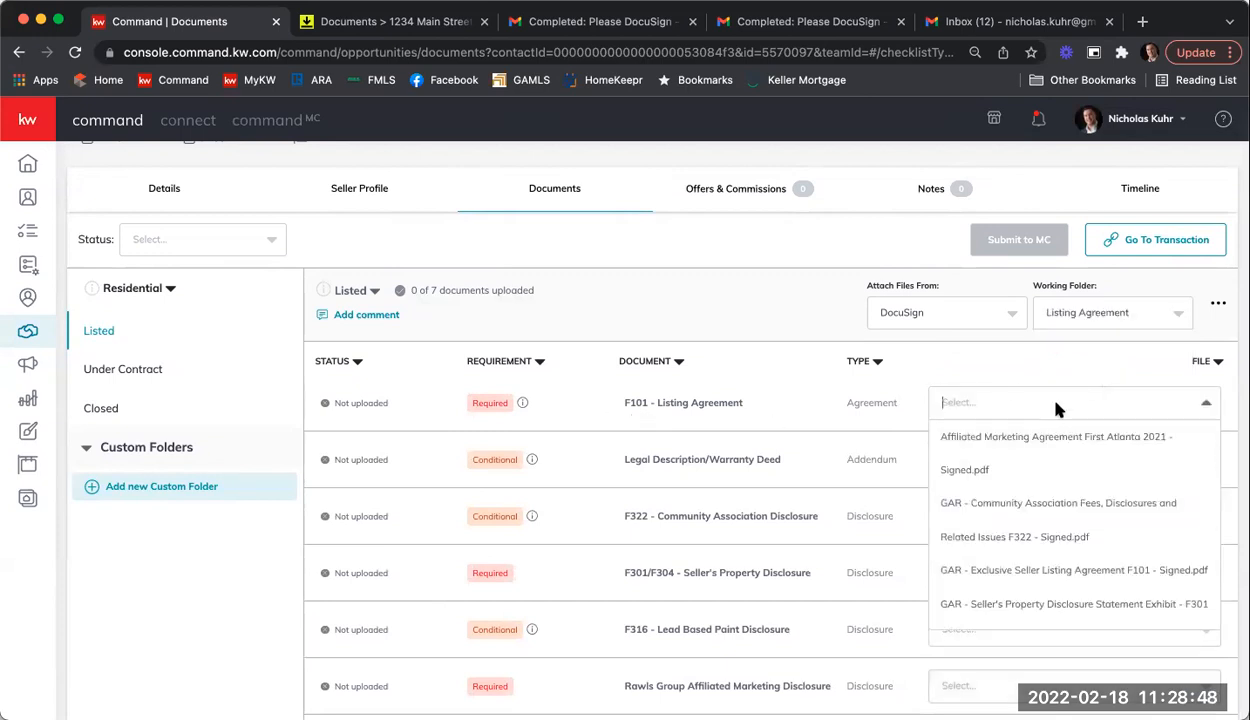
pyautogui.scroll(-3, 1123, 470)
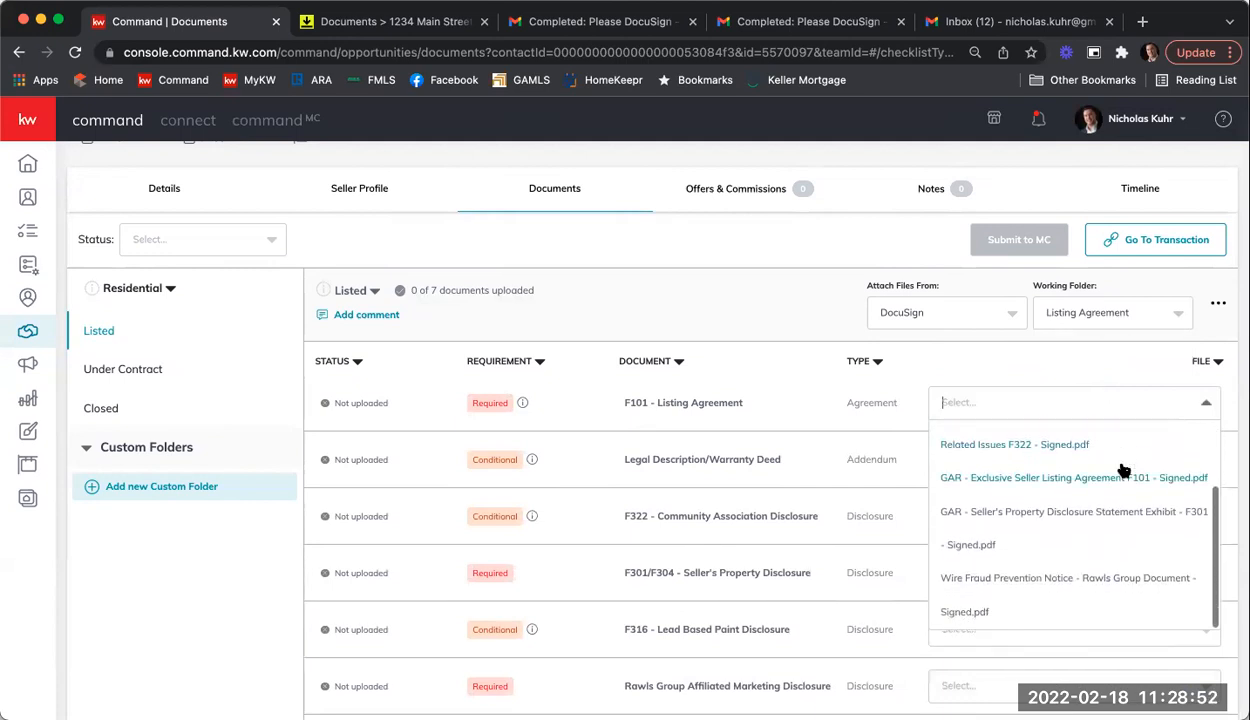
pyautogui.click(1034, 480)
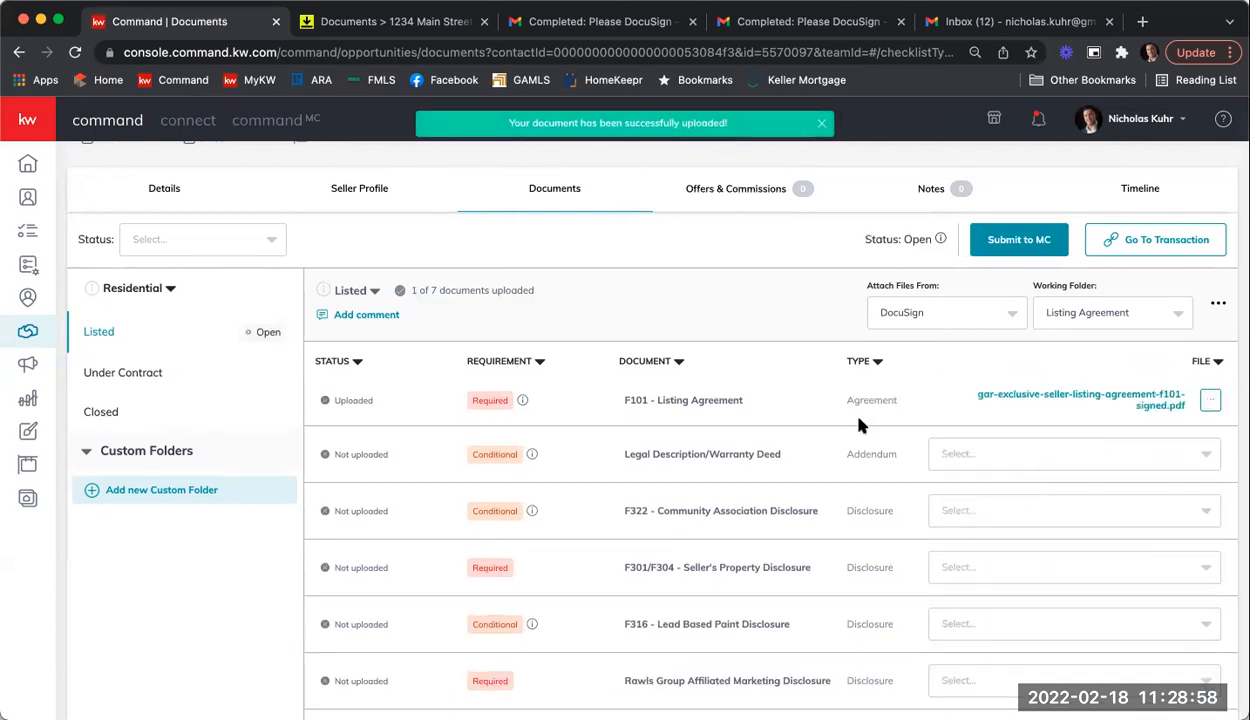
pyautogui.scroll(-1, 845, 401)
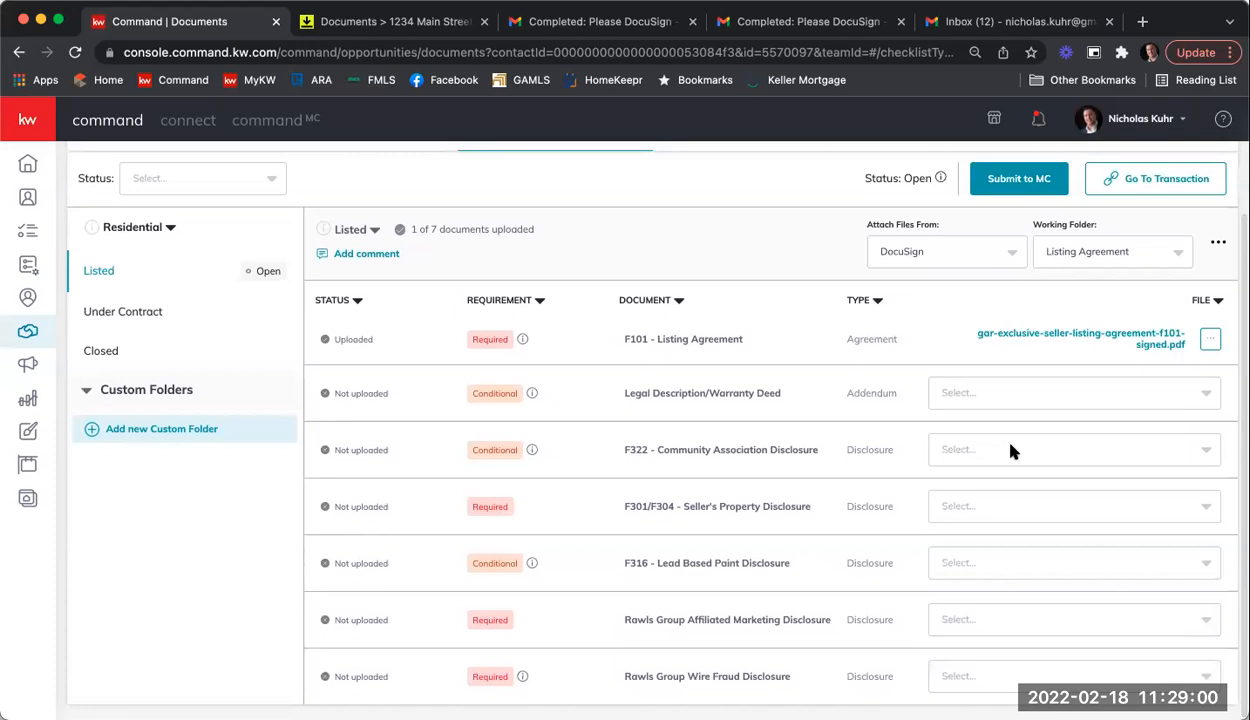
pyautogui.click(1008, 450)
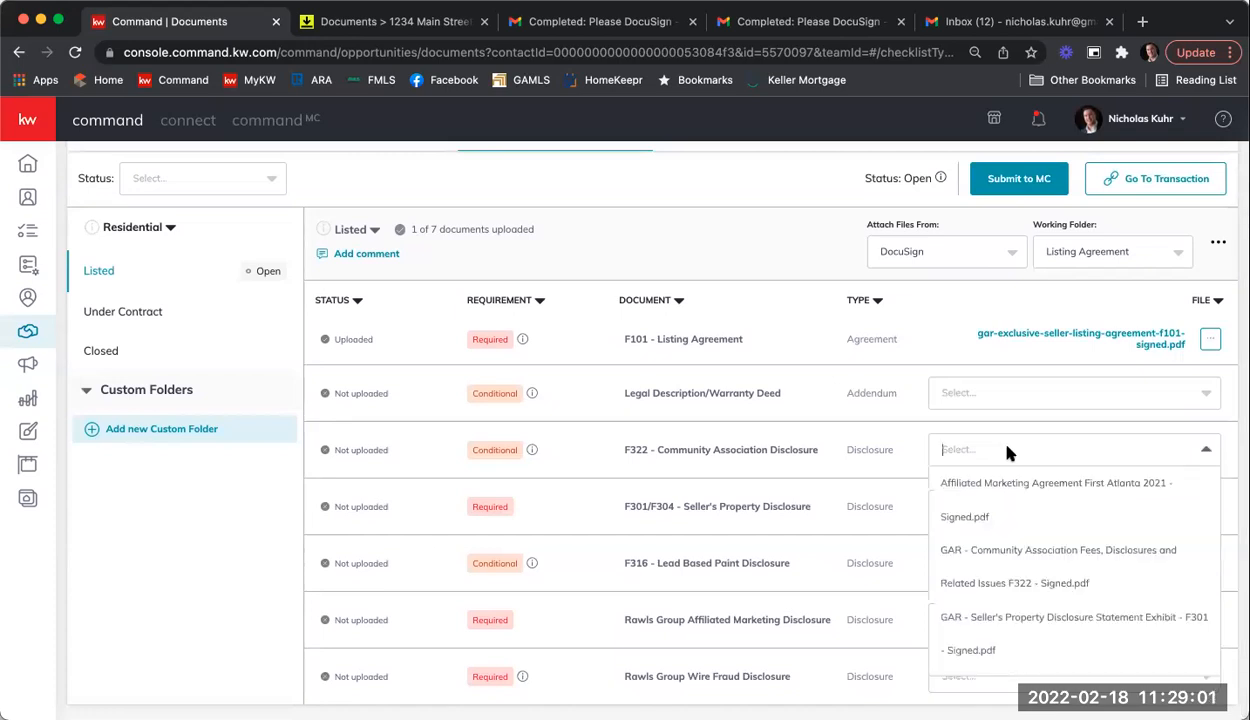
pyautogui.click(1050, 557)
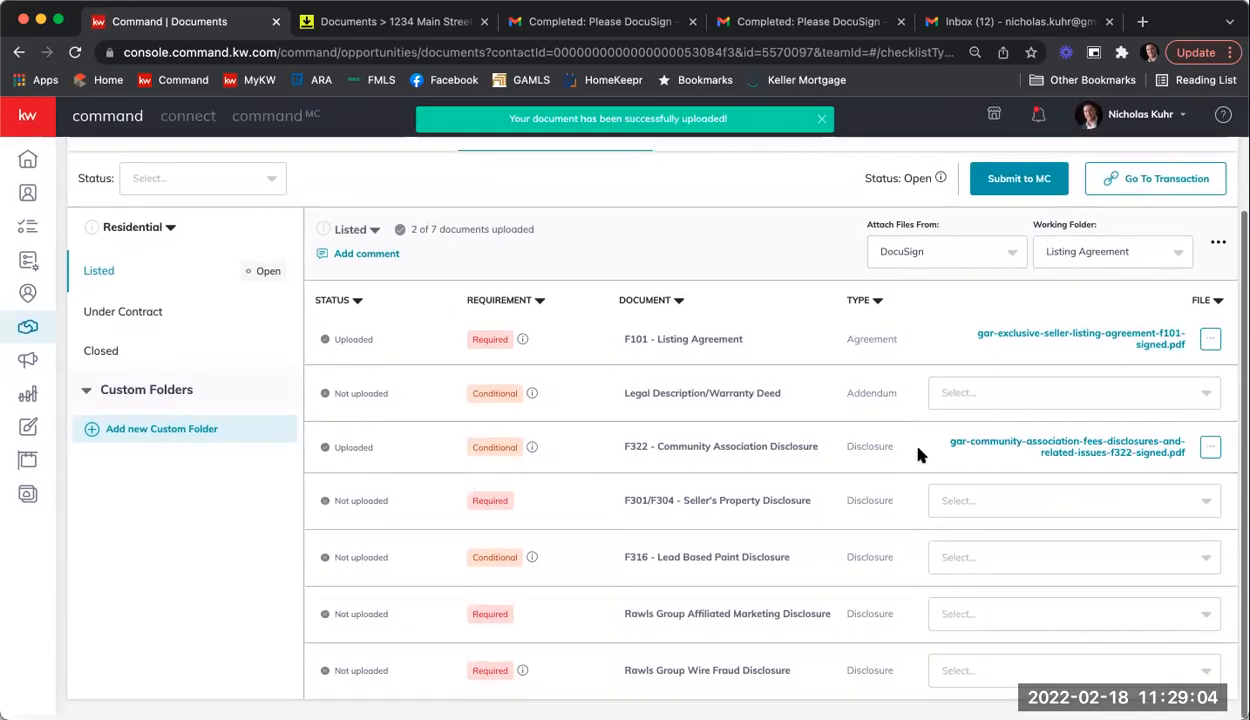
# Step: Attach the signed Seller's Property Disclosure, Affiliated Marketing Agreement and Wire Fraud Prevention Notice
pyautogui.click(933, 500)
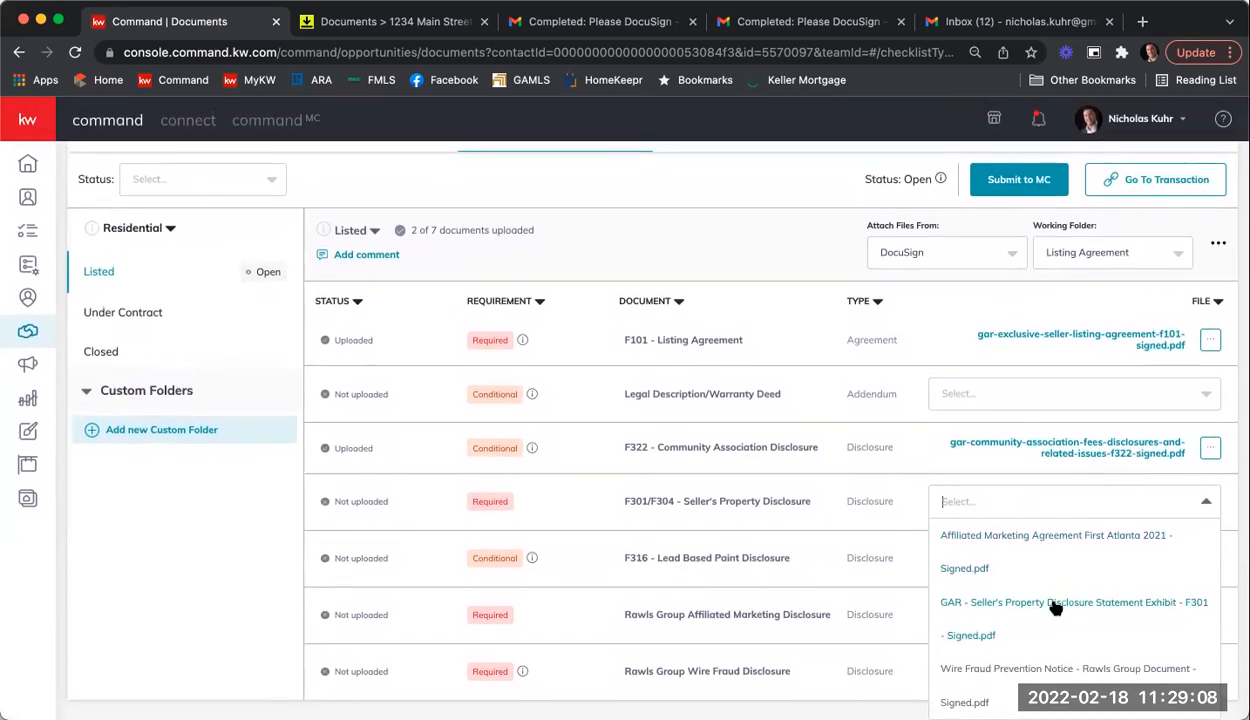
pyautogui.click(1055, 605)
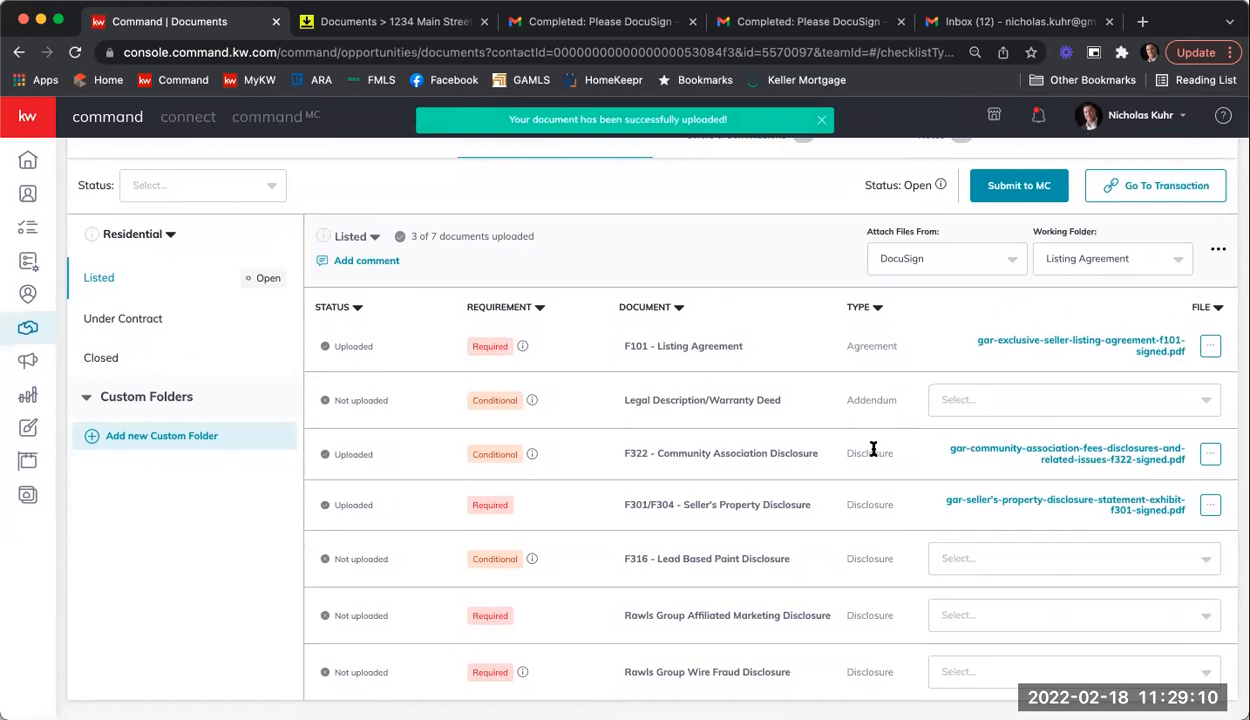
pyautogui.click(1063, 618)
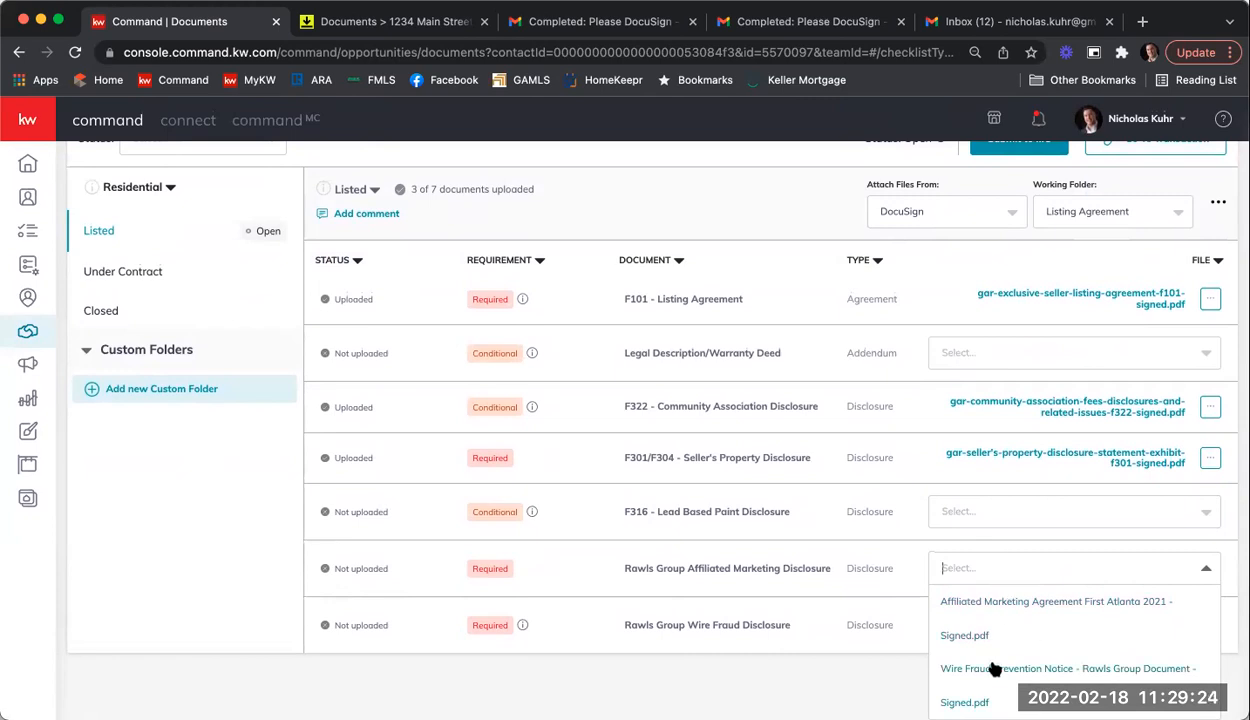
pyautogui.click(967, 598)
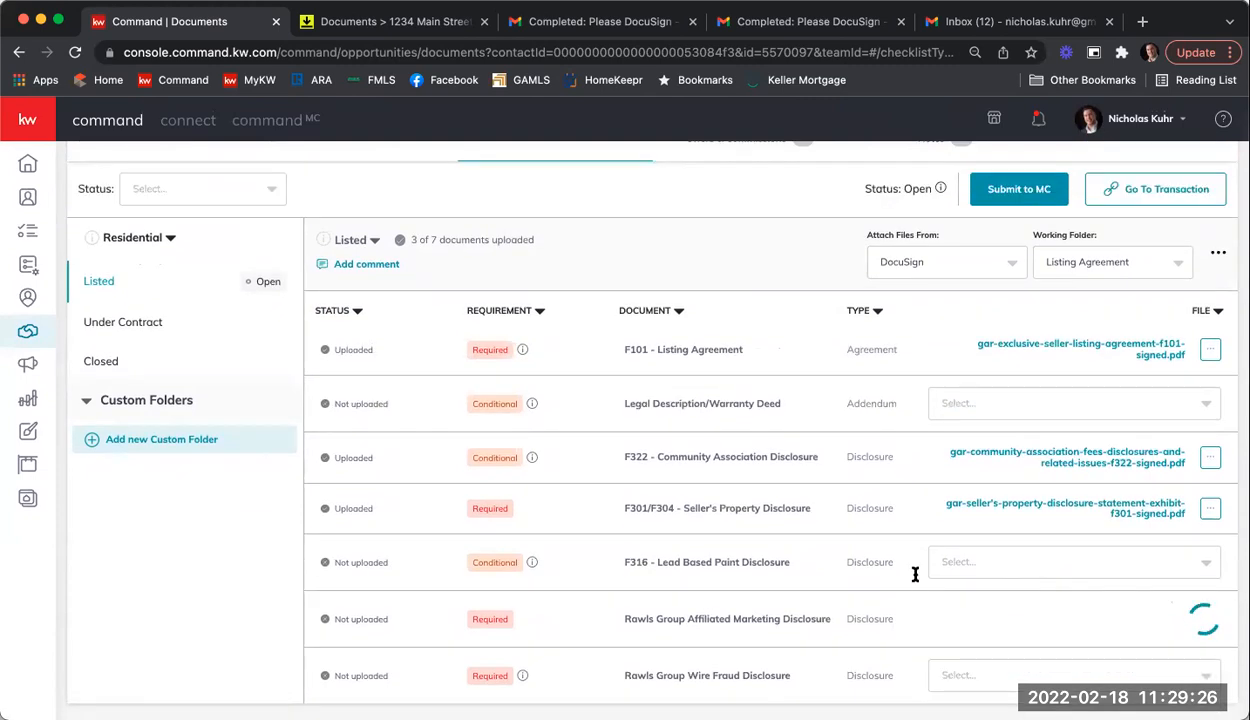
pyautogui.click(1005, 672)
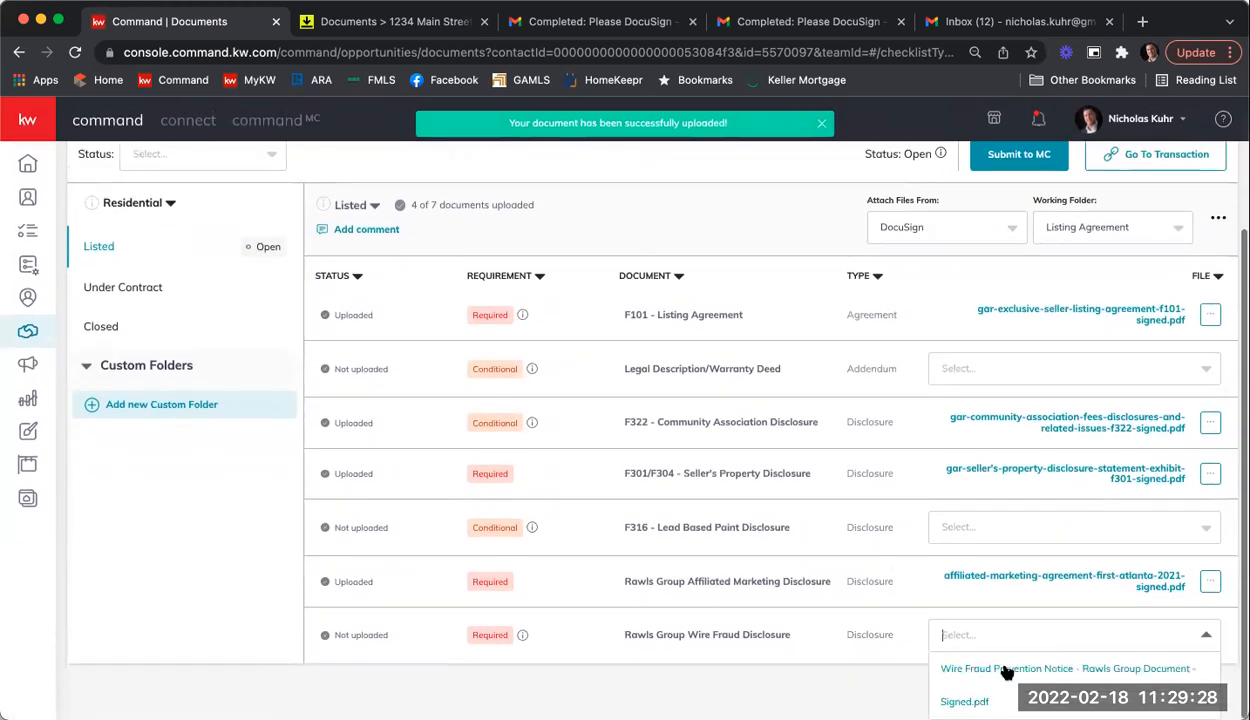
pyautogui.click(982, 668)
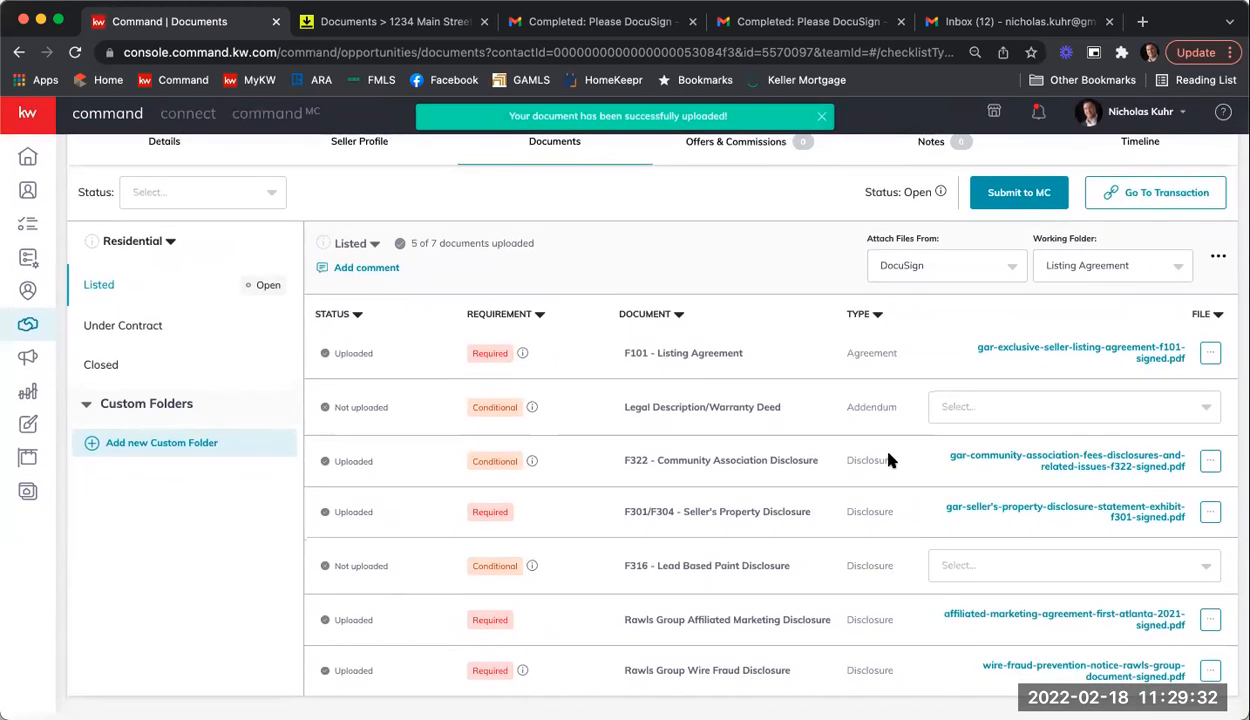
pyautogui.scroll(2, 870, 440)
pyautogui.scroll(2, 888, 453)
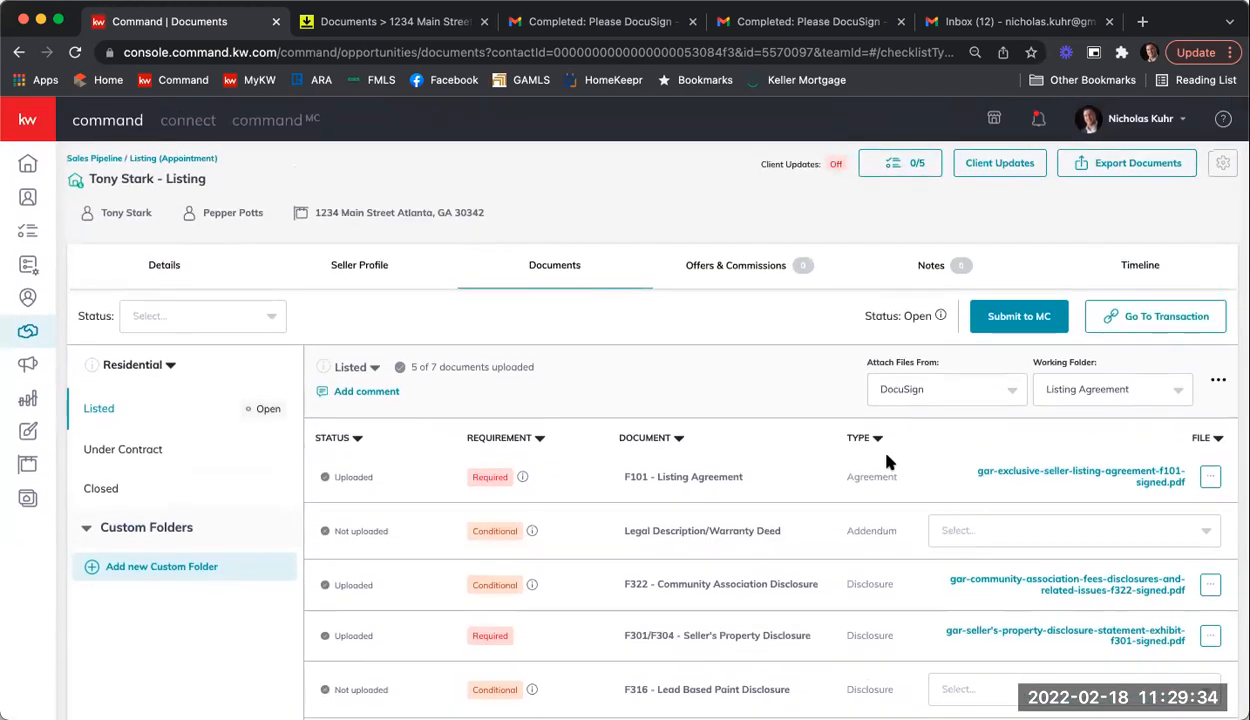
pyautogui.scroll(-2, 888, 462)
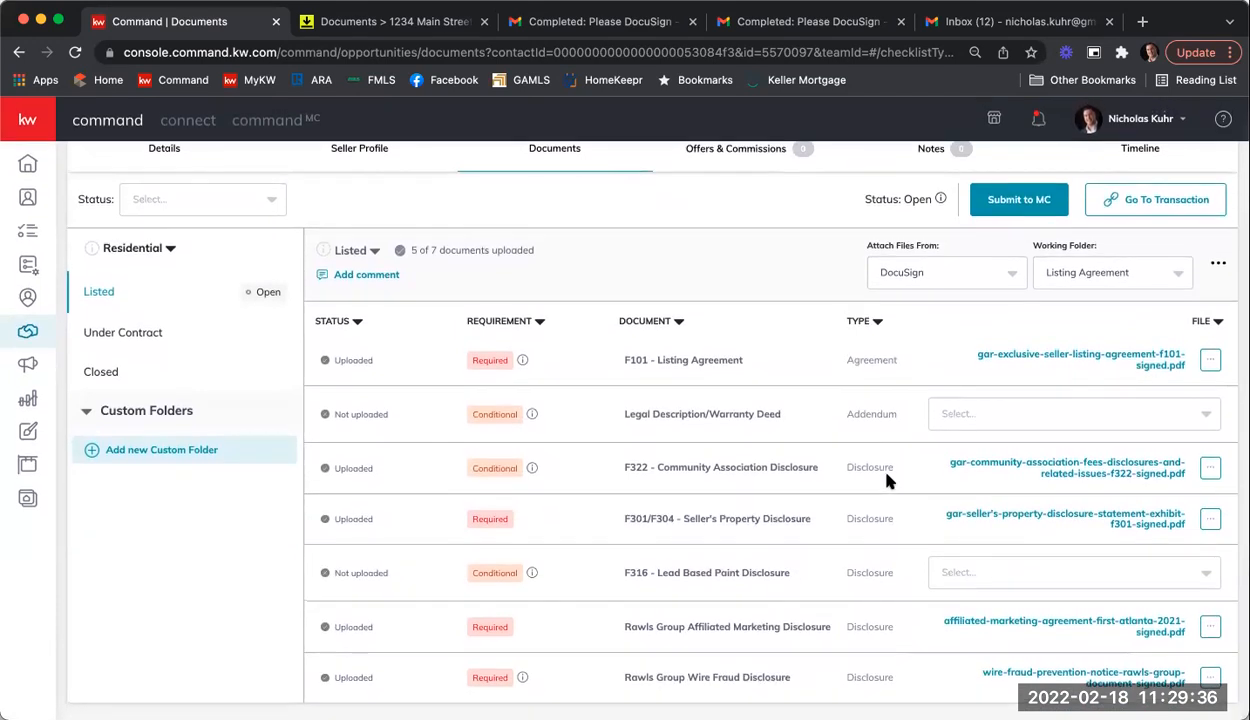
pyautogui.scroll(2, 870, 470)
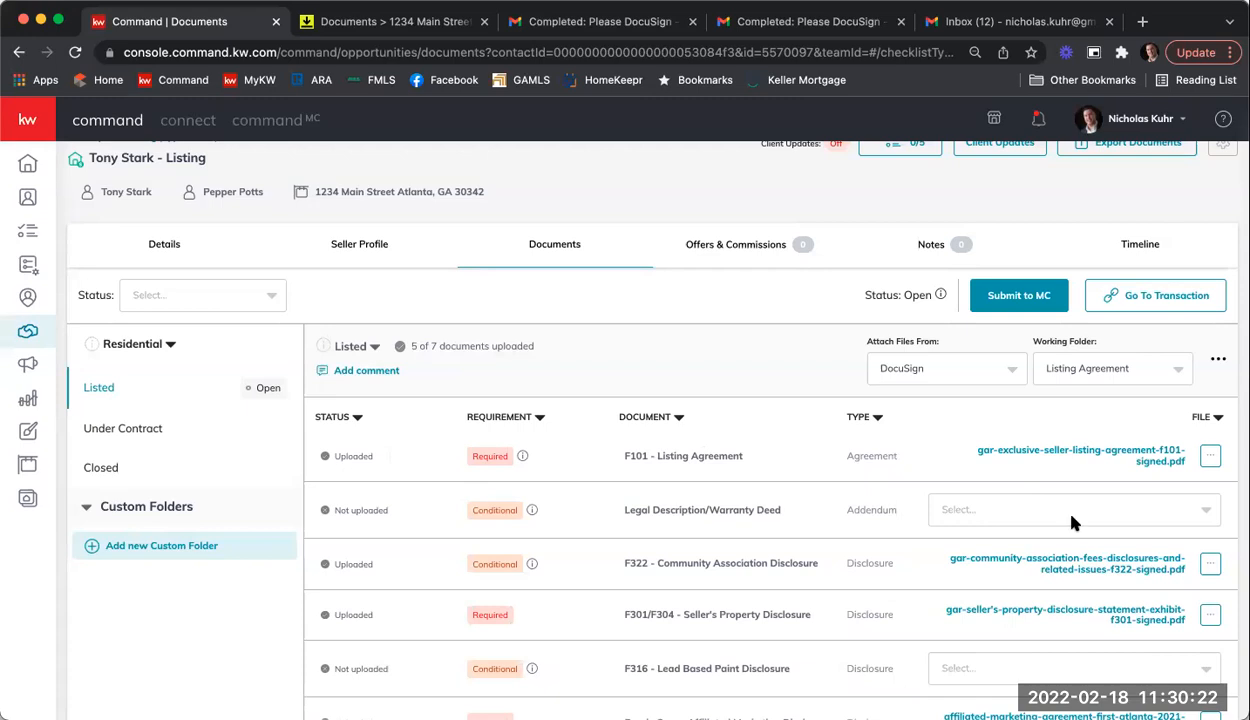
pyautogui.click(1210, 456)
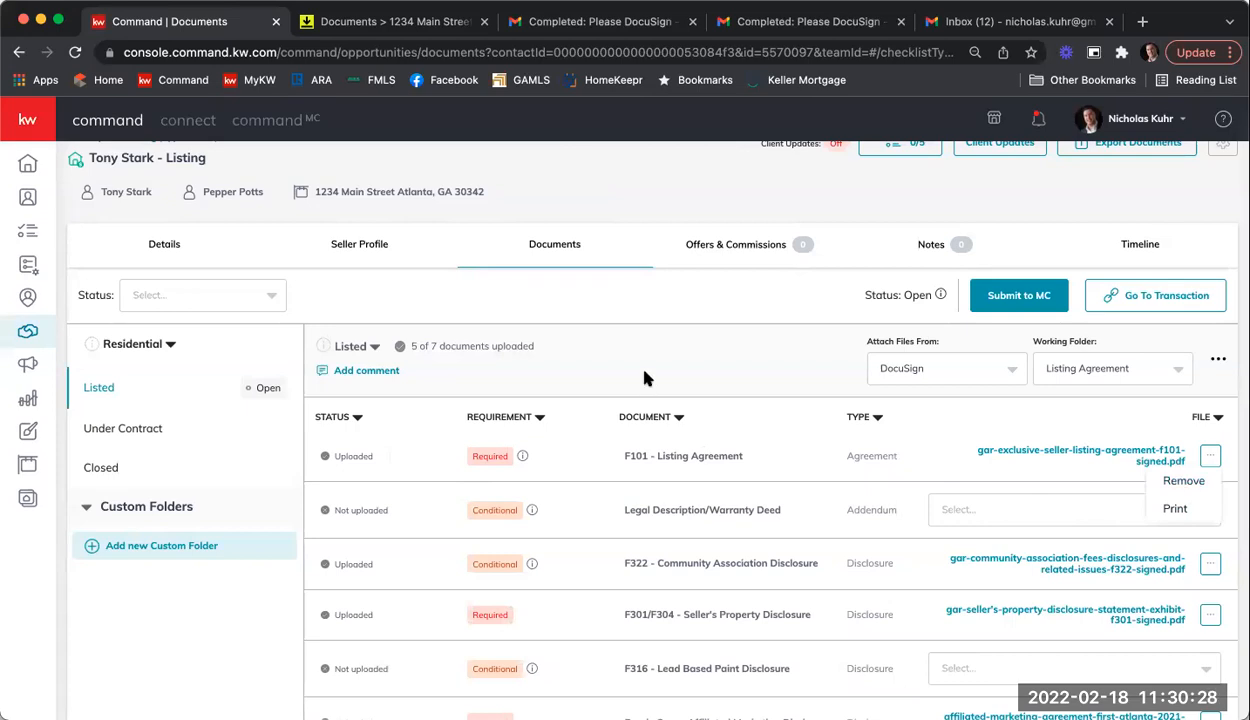
pyautogui.click(647, 397)
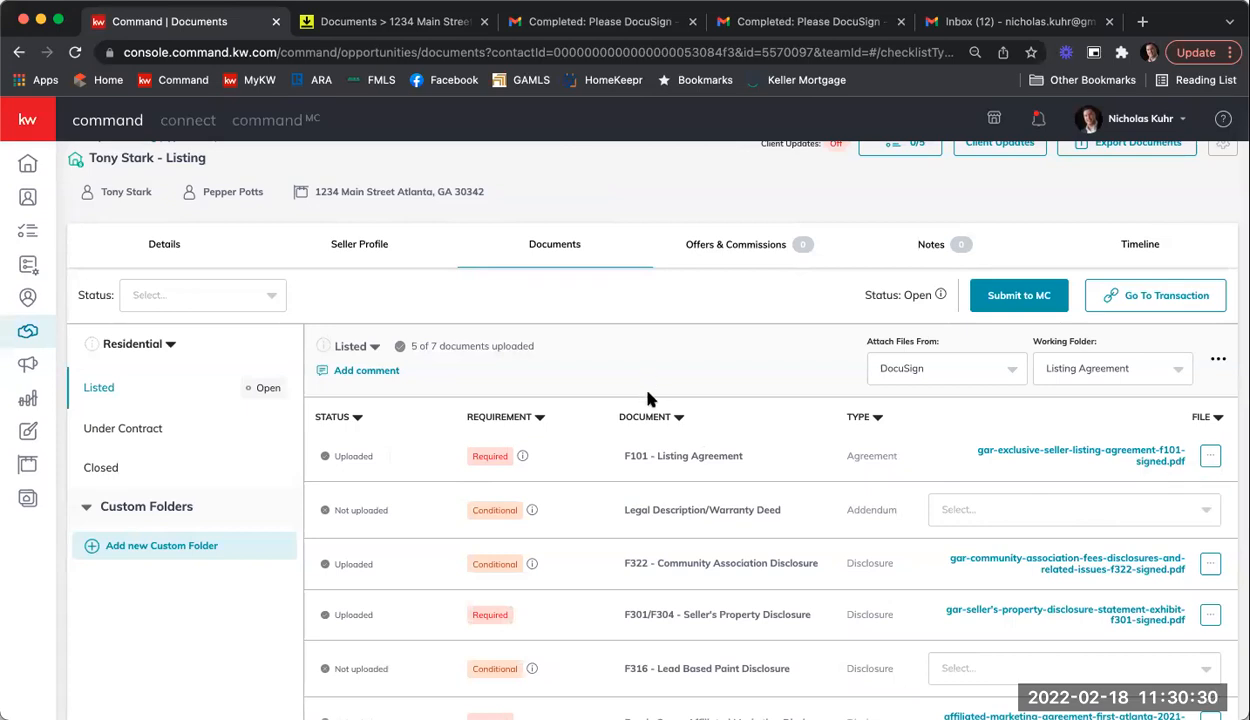